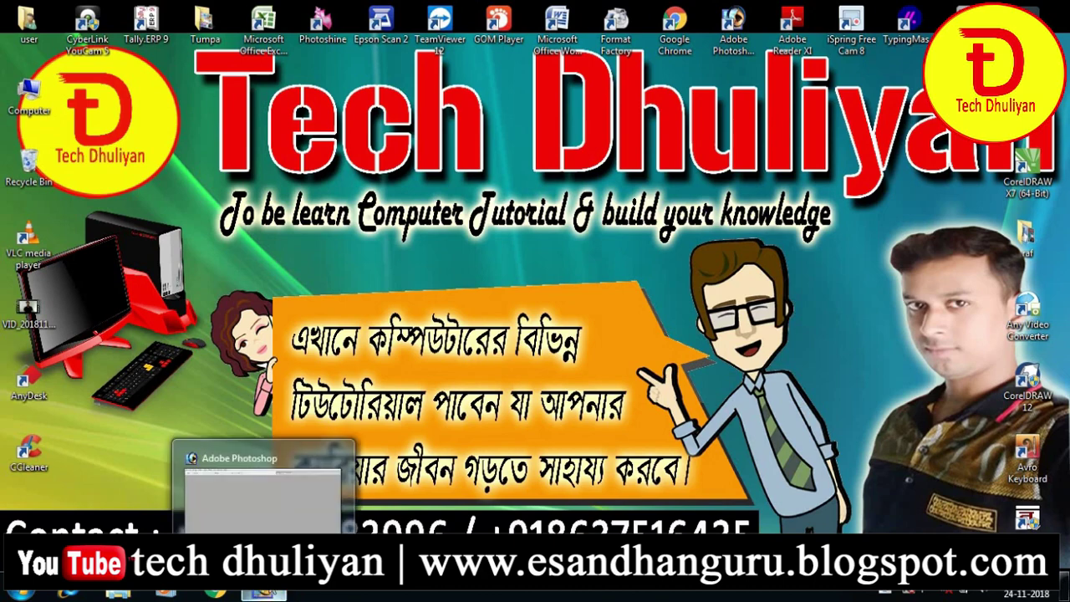
- Restore the Adobe Photoshop window from the taskbar so it fills the screen
{"action": "left_click", "coordinate": [263, 591]}
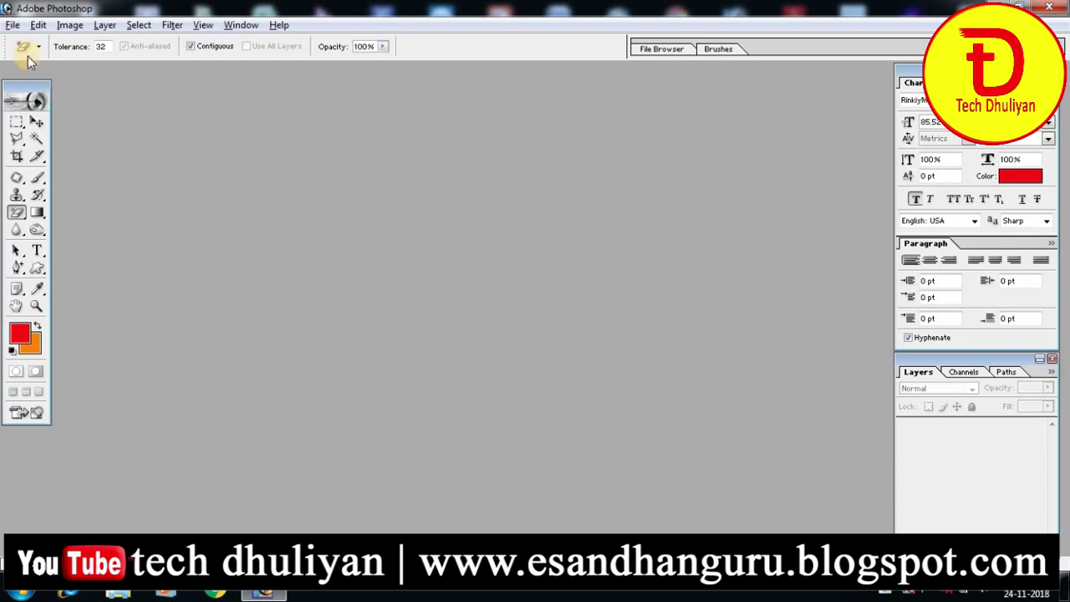
- Create a white A4 RGB document named 'poster design' at 300 pixels/inch
{"action": "left_click", "coordinate": [15, 26]}
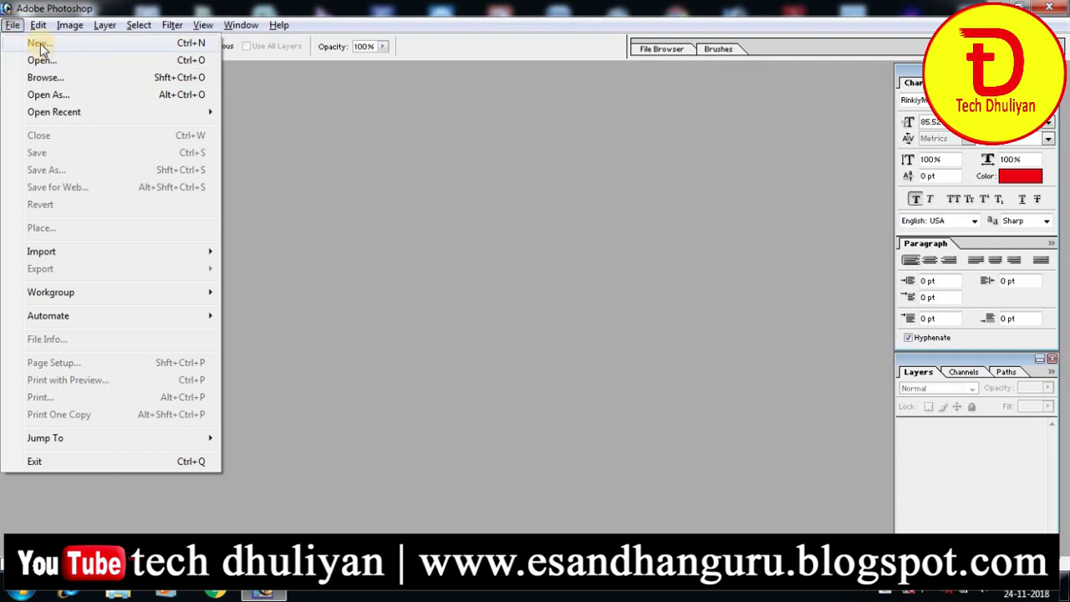
{"action": "left_click", "coordinate": [40, 45]}
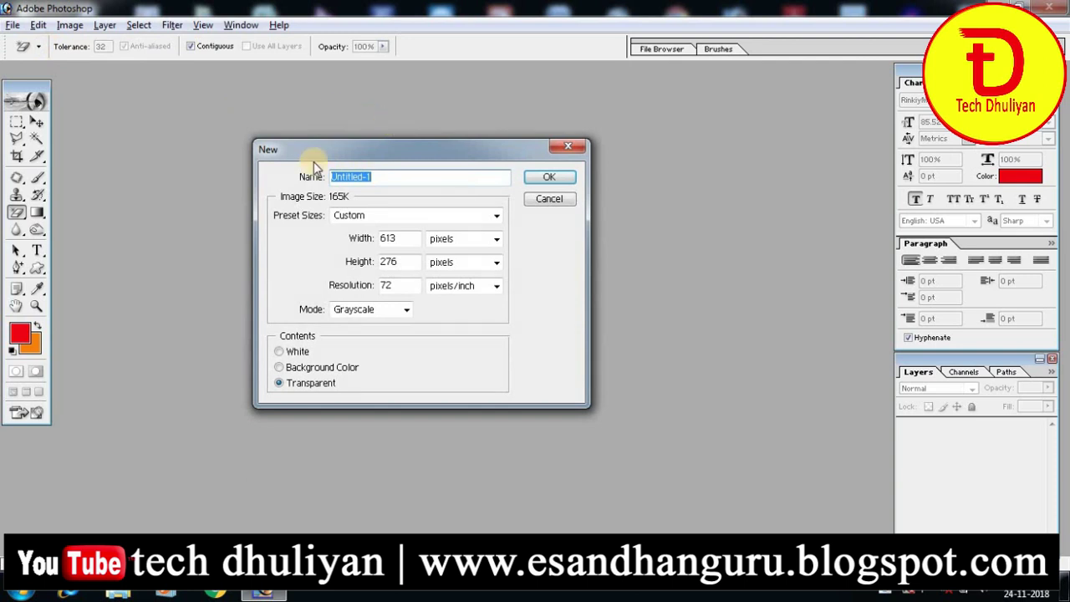
{"action": "left_click_drag", "start_coordinate": [376, 149], "coordinate": [523, 169]}
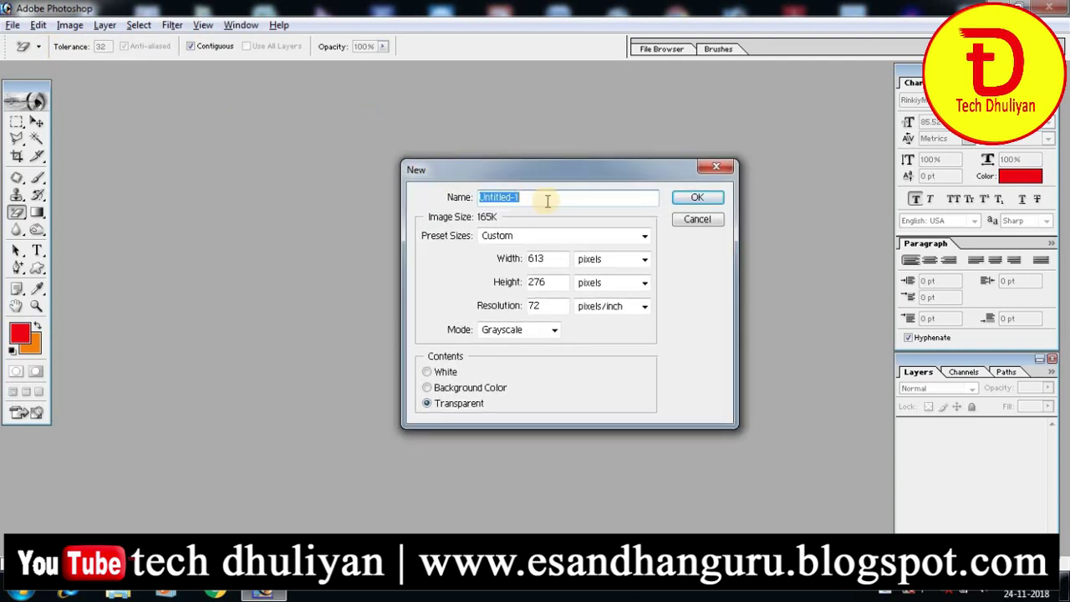
{"action": "type", "text": "poster design"}
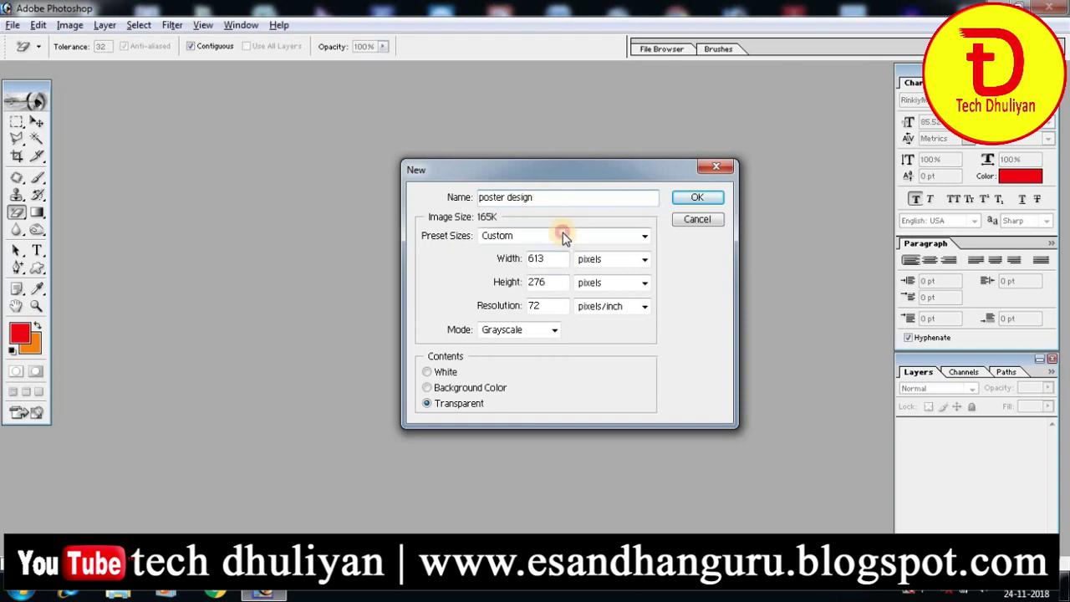
{"action": "left_click", "coordinate": [562, 237]}
{"action": "left_click", "coordinate": [499, 343]}
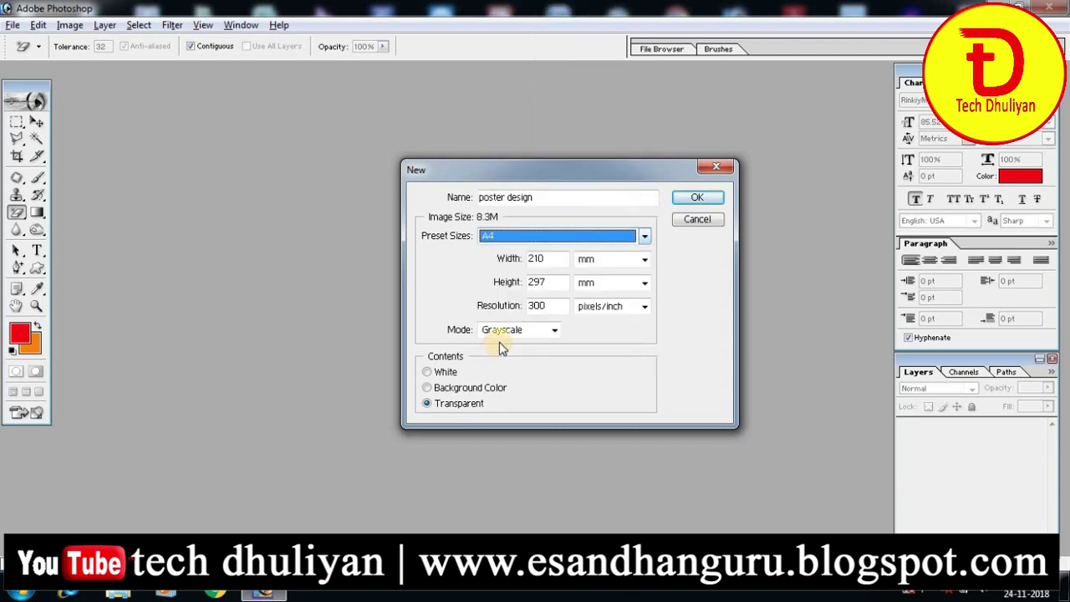
{"action": "left_click", "coordinate": [527, 331]}
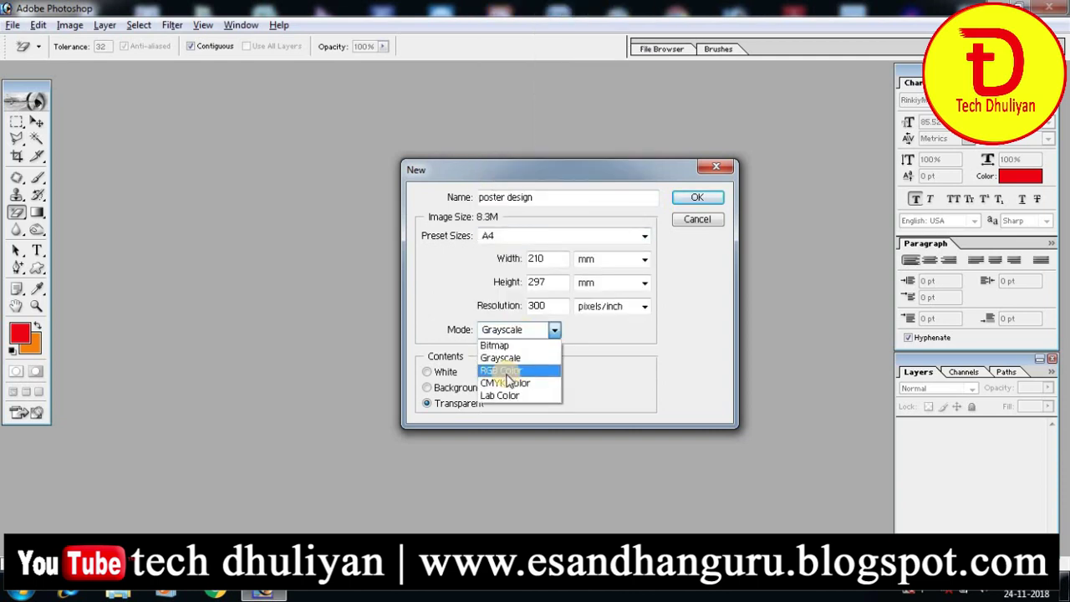
{"action": "left_click", "coordinate": [507, 370]}
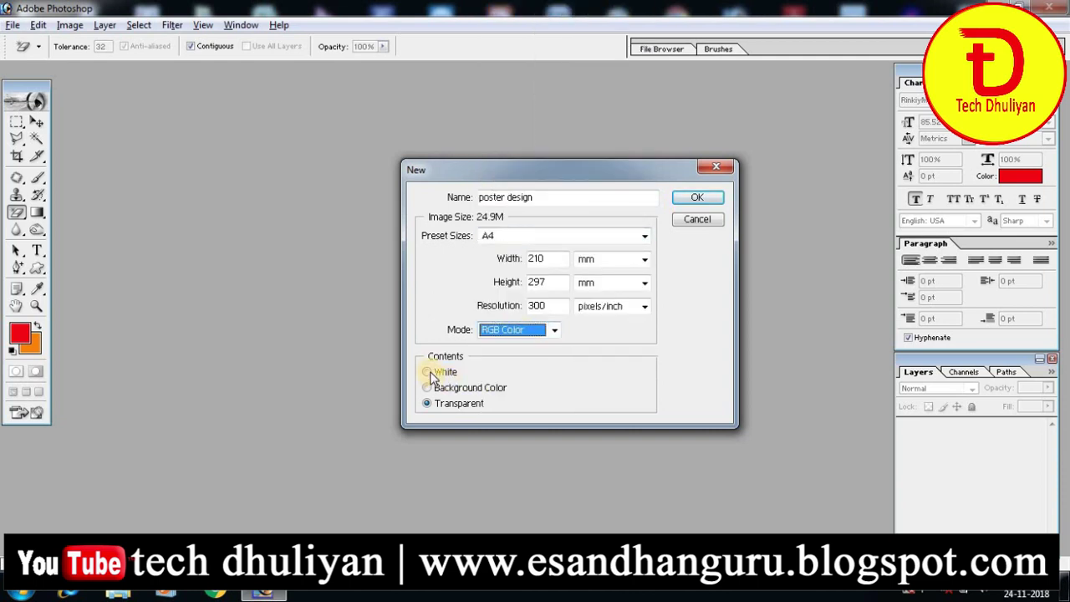
{"action": "left_click", "coordinate": [699, 203]}
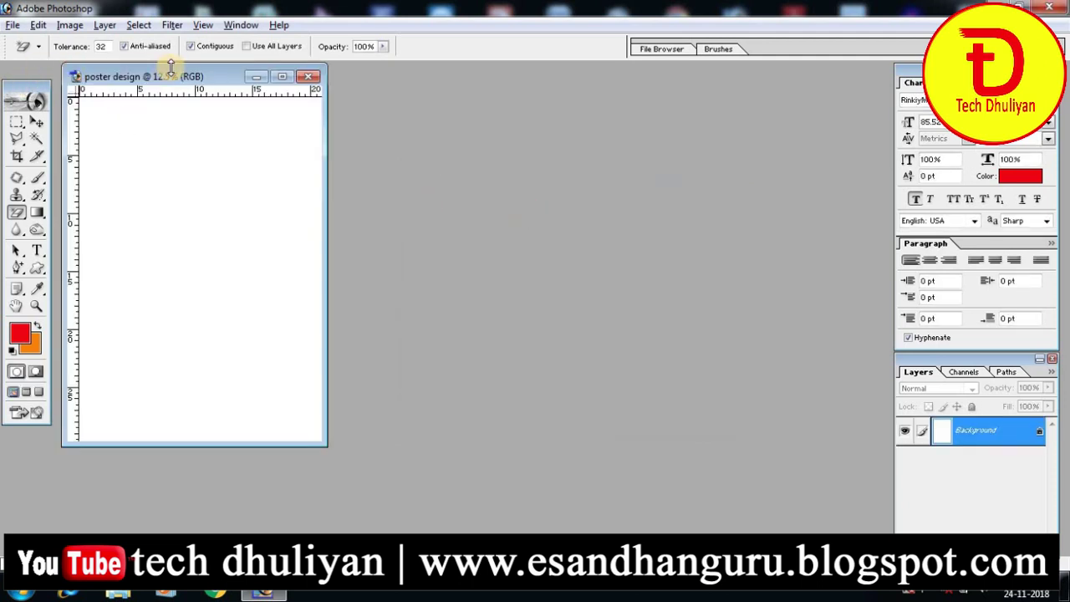
- Maximize the poster design window and zoom in to 16.7%
{"action": "left_click_drag", "start_coordinate": [170, 77], "coordinate": [519, 123]}
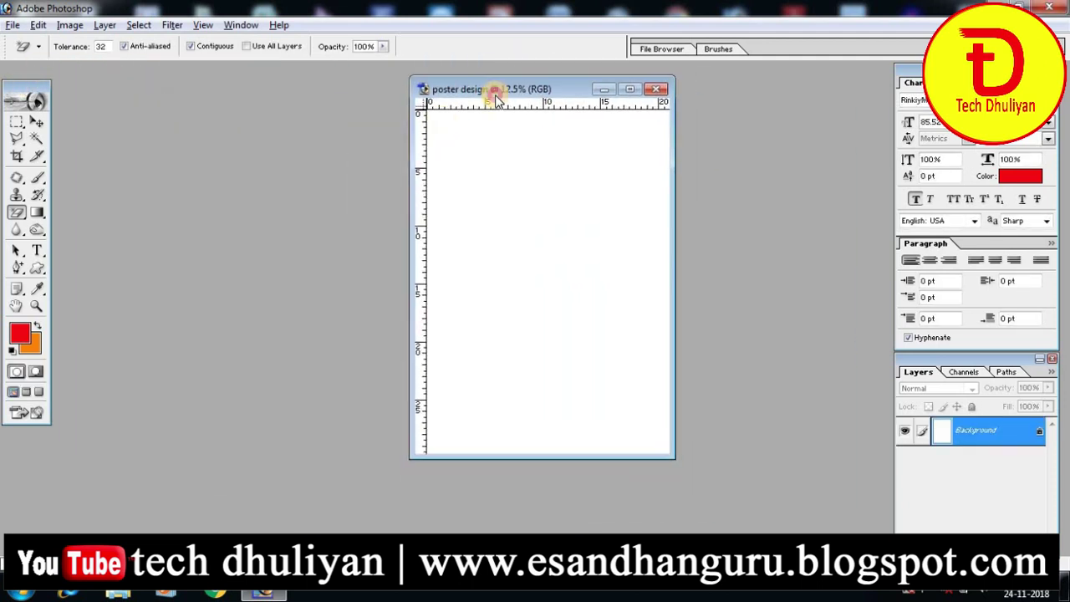
{"action": "left_click", "coordinate": [601, 114]}
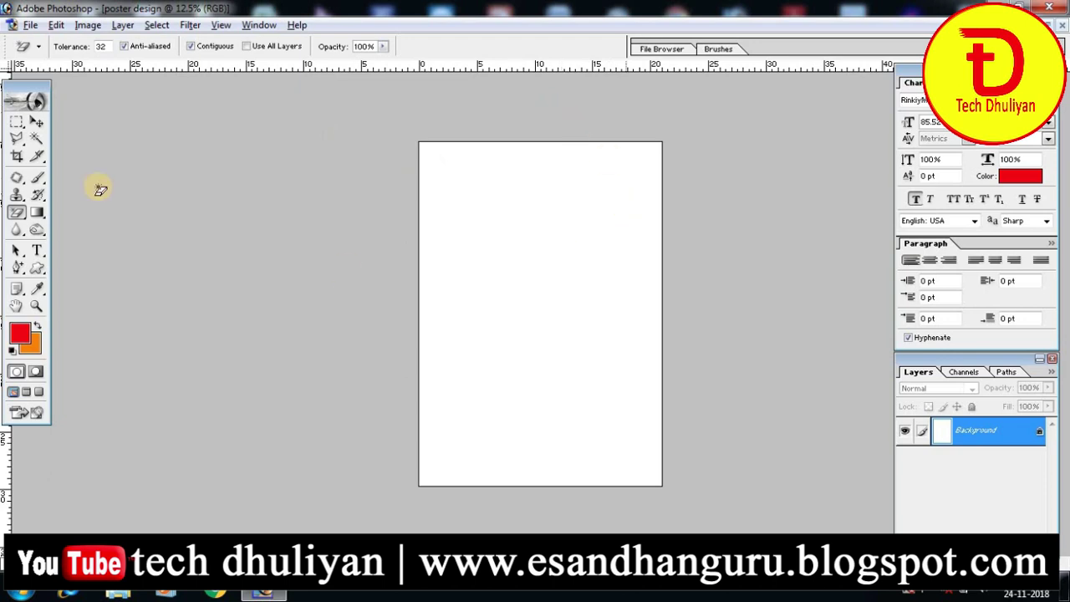
{"action": "left_click", "coordinate": [36, 122]}
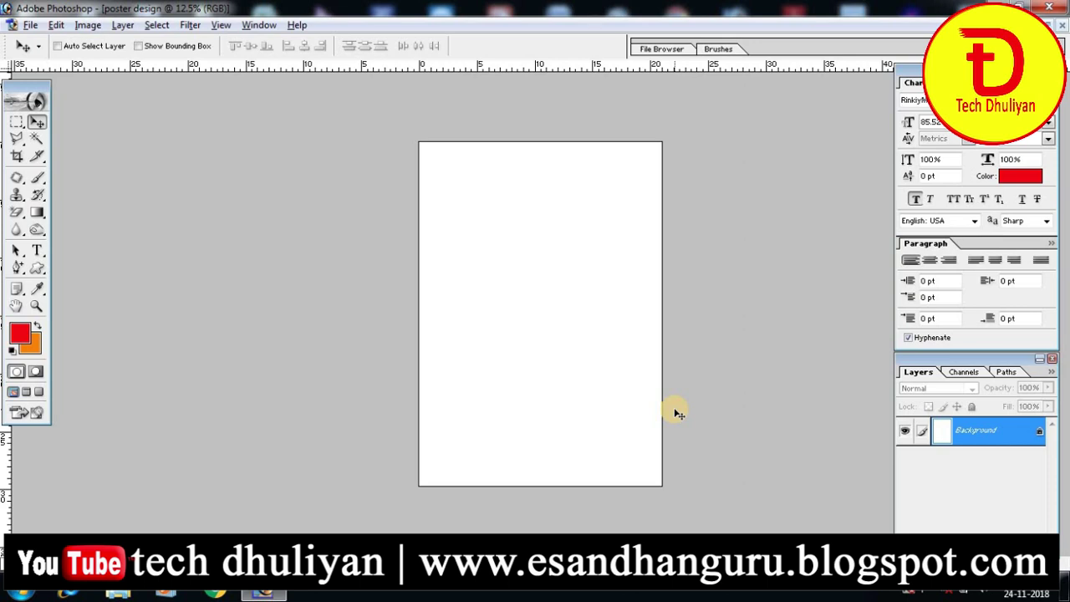
{"action": "left_click", "coordinate": [37, 307]}
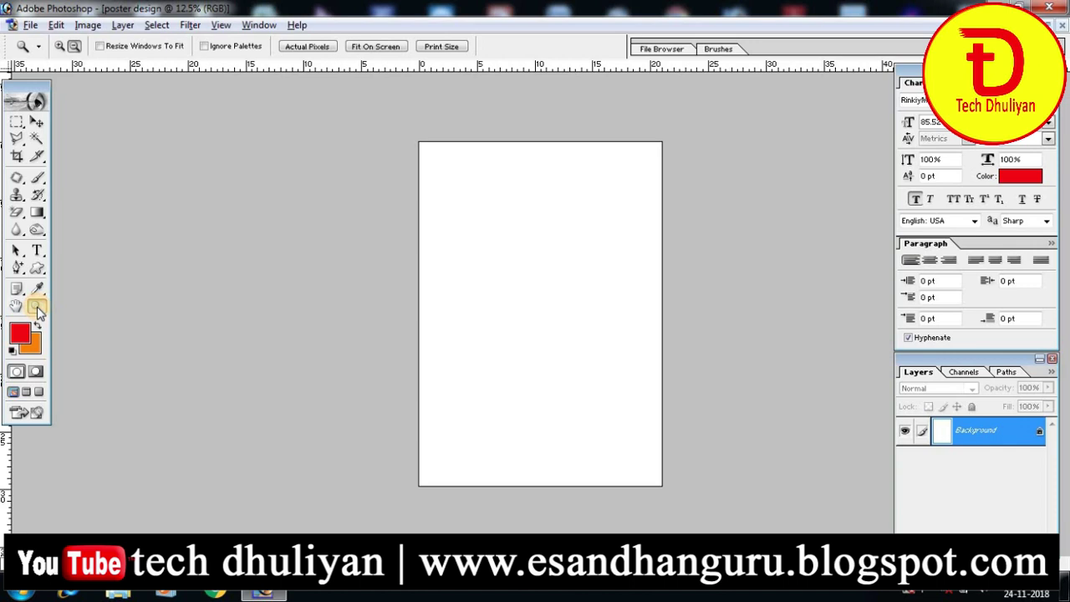
{"action": "left_click", "coordinate": [59, 47]}
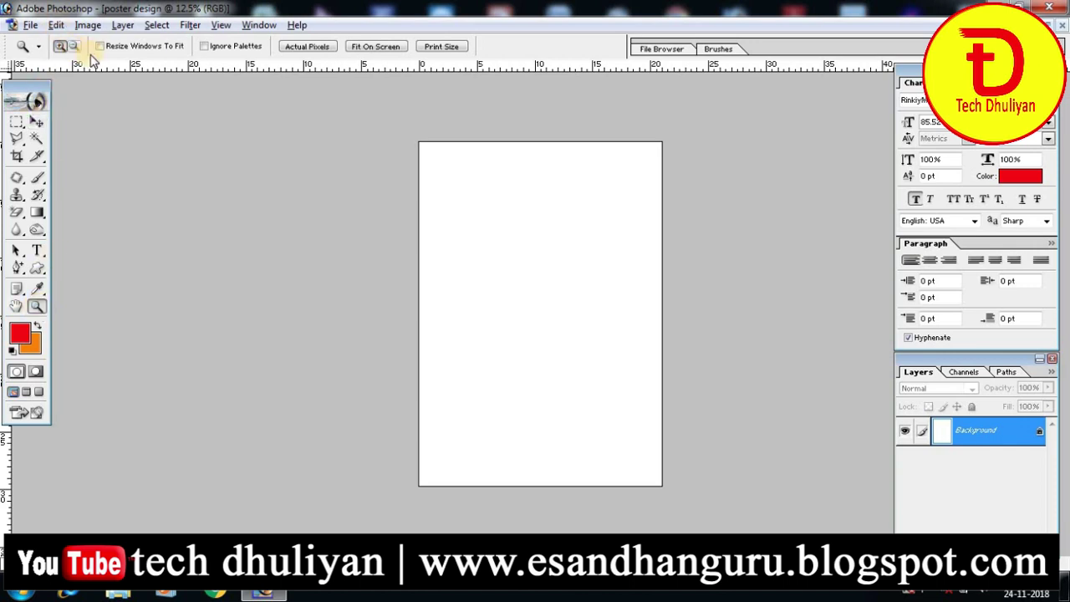
{"action": "left_click", "coordinate": [579, 298]}
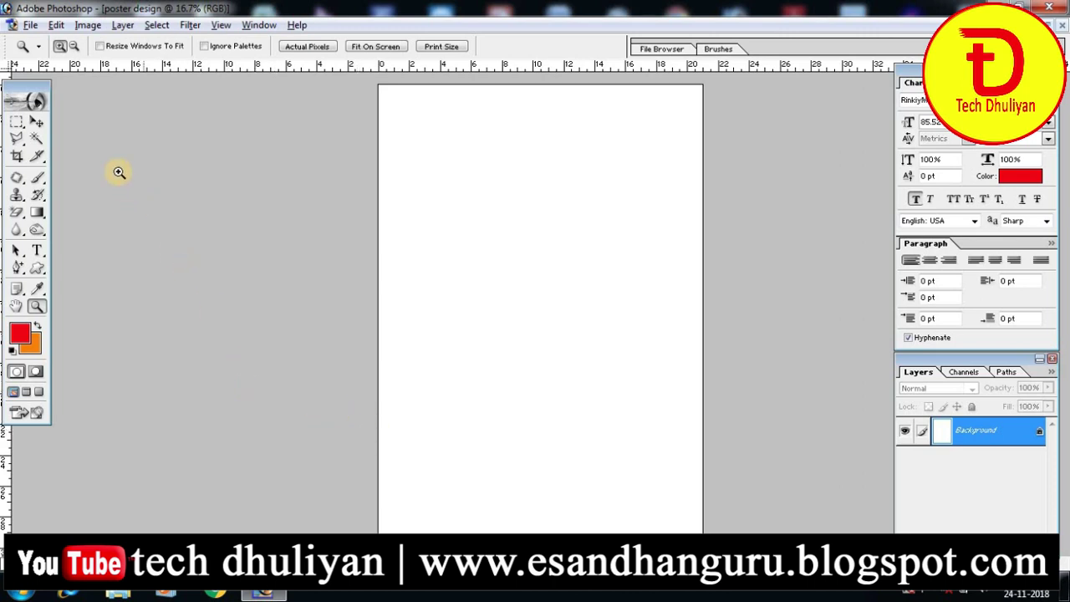
- Select the Rectangle tool for drawing rectangle shapes
{"action": "left_click", "coordinate": [37, 121]}
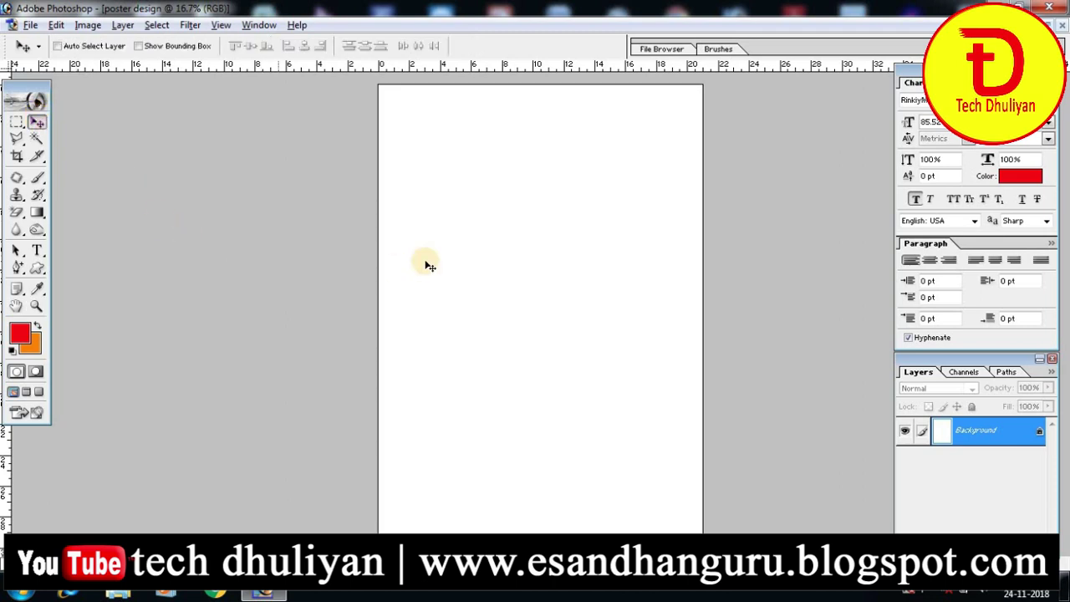
{"action": "left_click", "coordinate": [37, 269]}
{"action": "left_click", "coordinate": [155, 46]}
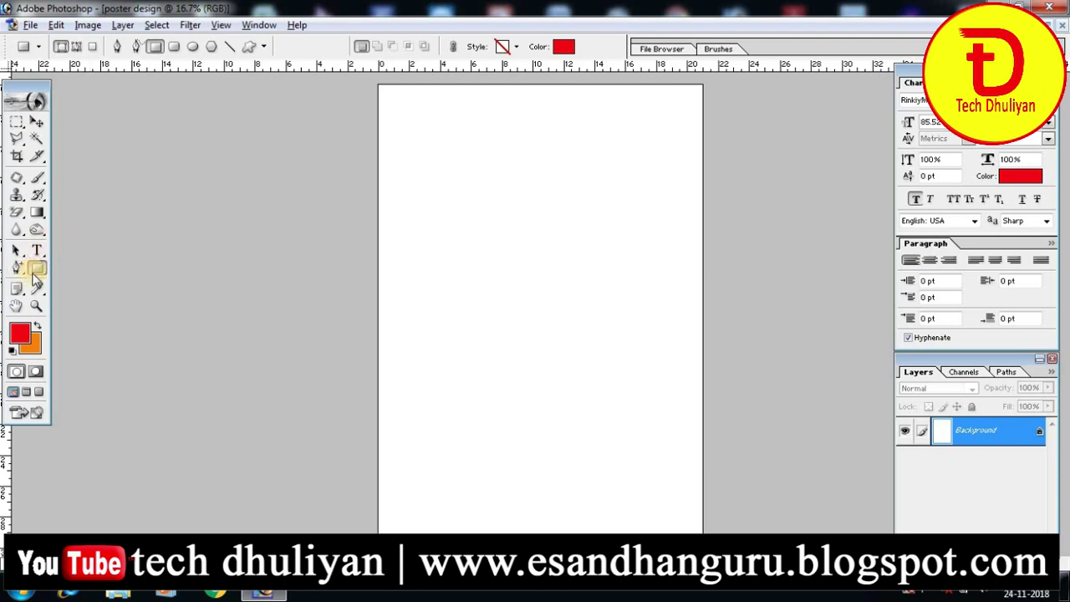
- Set the foreground colour to a bright yellow
{"action": "left_click", "coordinate": [20, 334]}
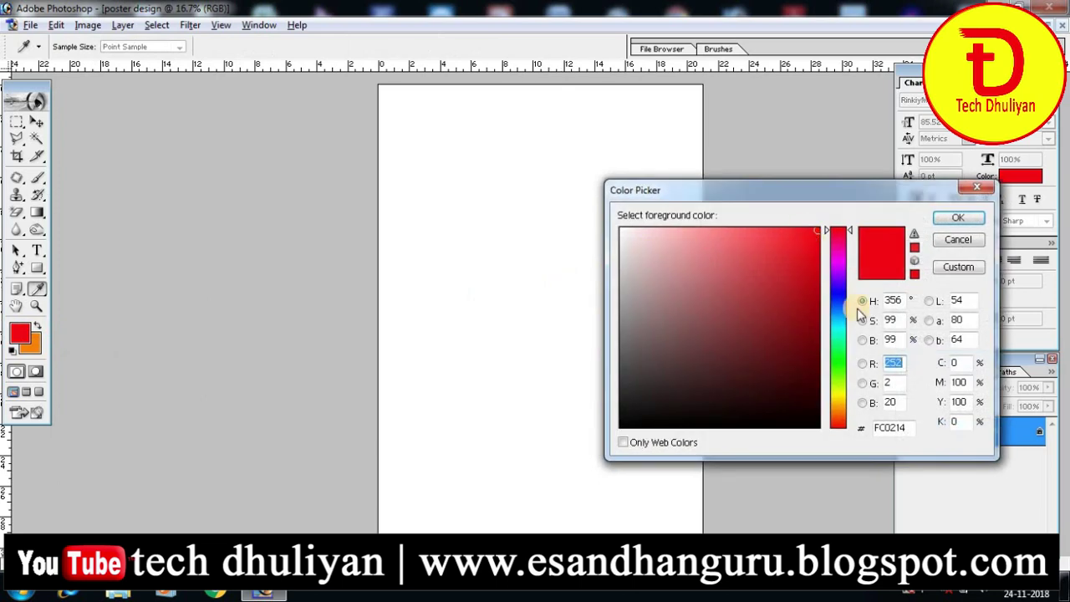
{"action": "left_click", "coordinate": [841, 392]}
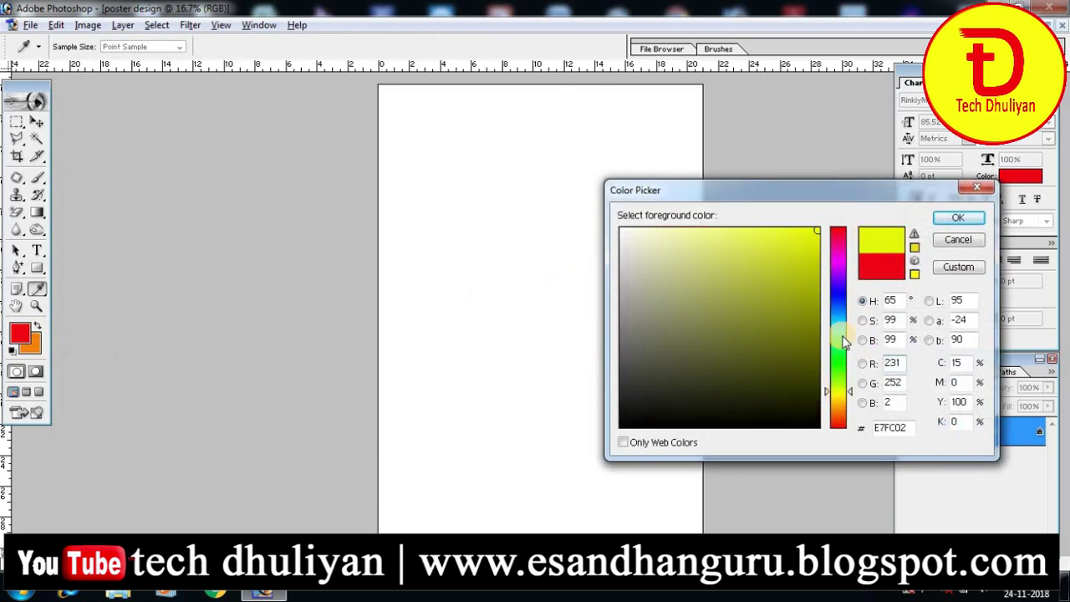
{"action": "left_click", "coordinate": [833, 393]}
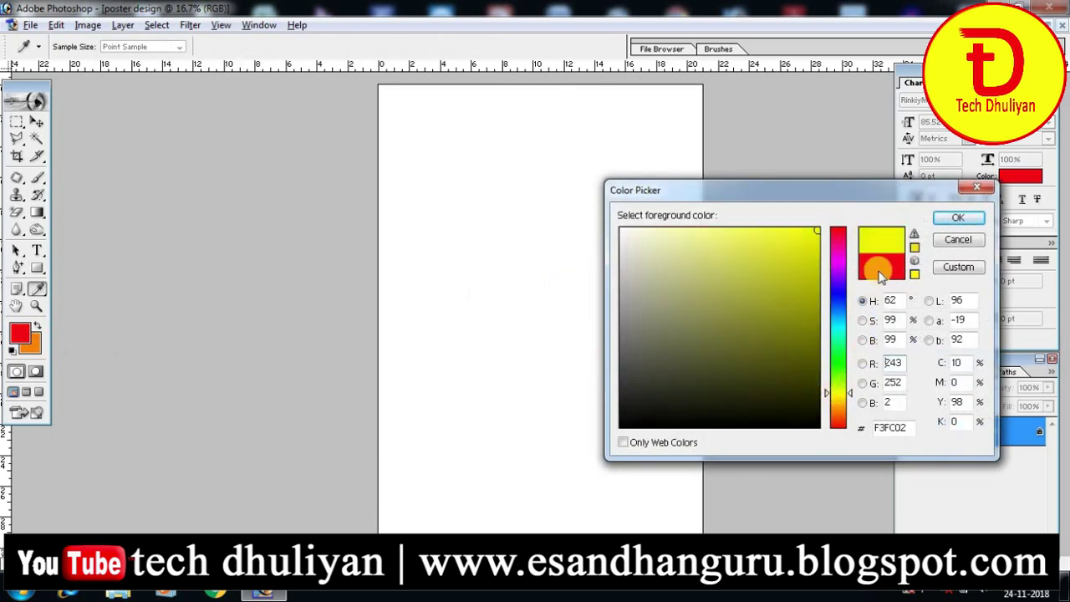
{"action": "left_click", "coordinate": [957, 219]}
{"action": "key", "text": "u"}
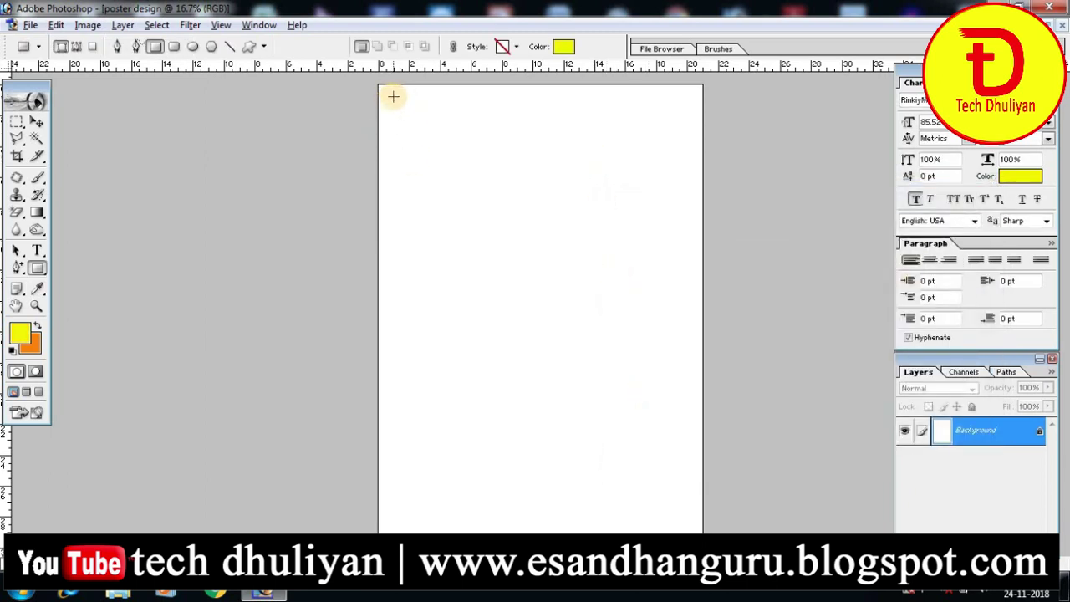
- Draw the yellow Shape 1 rectangle covering the page inside a thin white margin
{"action": "mouse_move", "coordinate": [393, 96]}
{"action": "left_mouse_down"}
{"action": "mouse_move", "coordinate": [666, 515]}
{"action": "mouse_move", "coordinate": [686, 528]}
{"action": "left_mouse_up"}
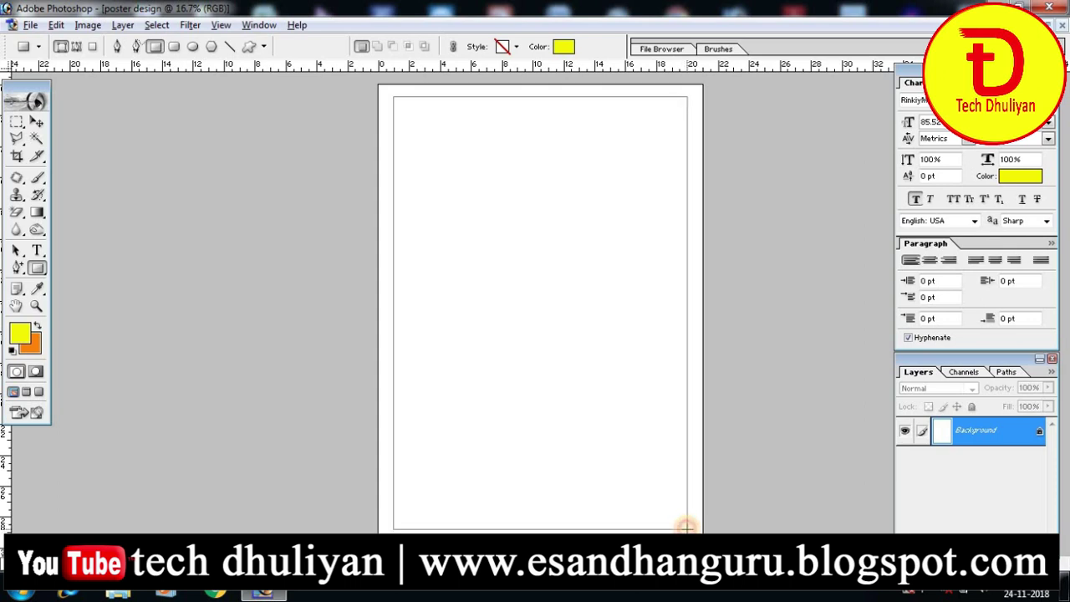
{"action": "left_click_drag", "start_coordinate": [686, 527], "coordinate": [688, 528]}
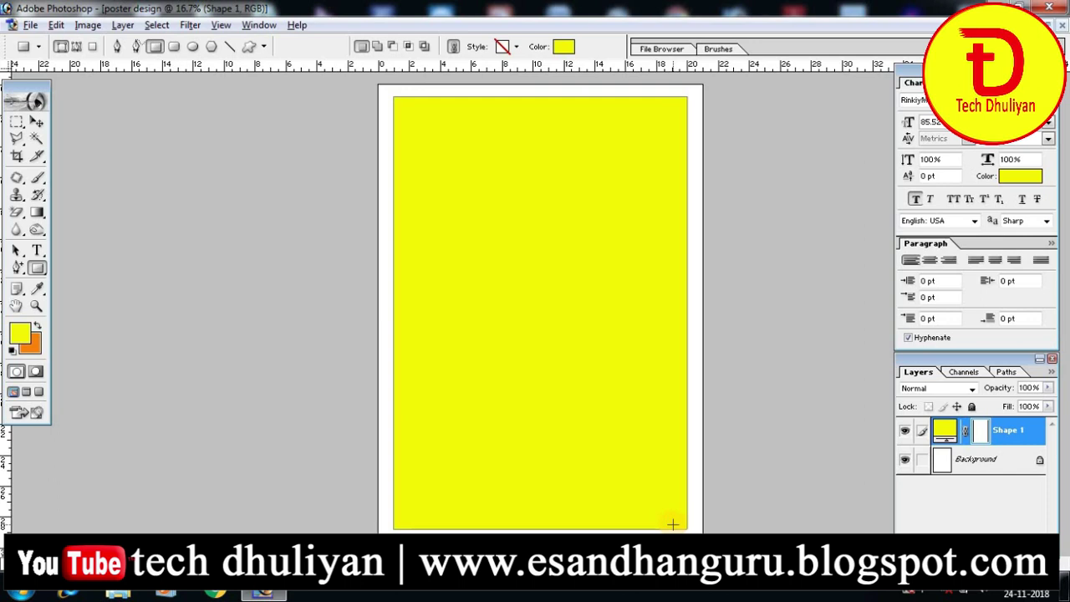
{"action": "key", "text": "Return"}
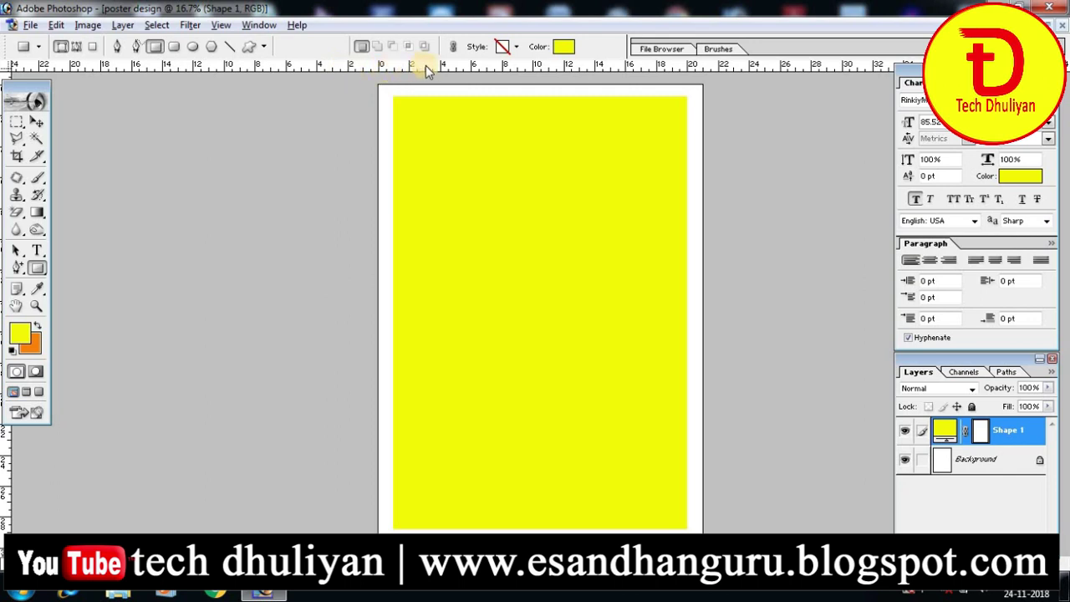
- Place two horizontal and two vertical guides just inside the yellow rectangle's edges
{"action": "left_click_drag", "start_coordinate": [425, 65], "coordinate": [421, 109]}
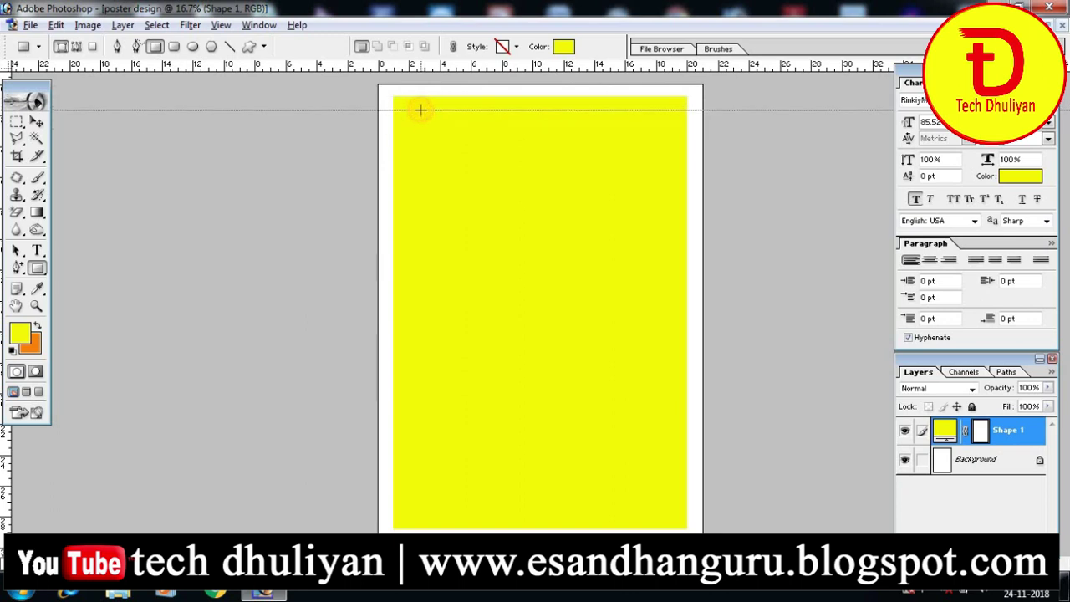
{"action": "left_click_drag", "start_coordinate": [4, 443], "coordinate": [409, 357]}
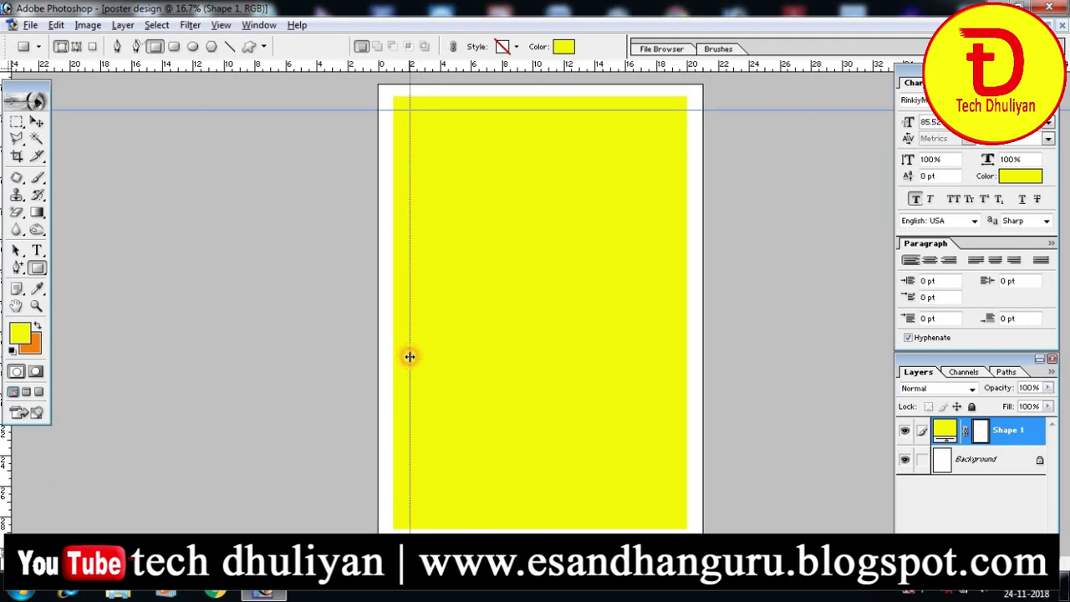
{"action": "left_click_drag", "start_coordinate": [409, 357], "coordinate": [409, 357]}
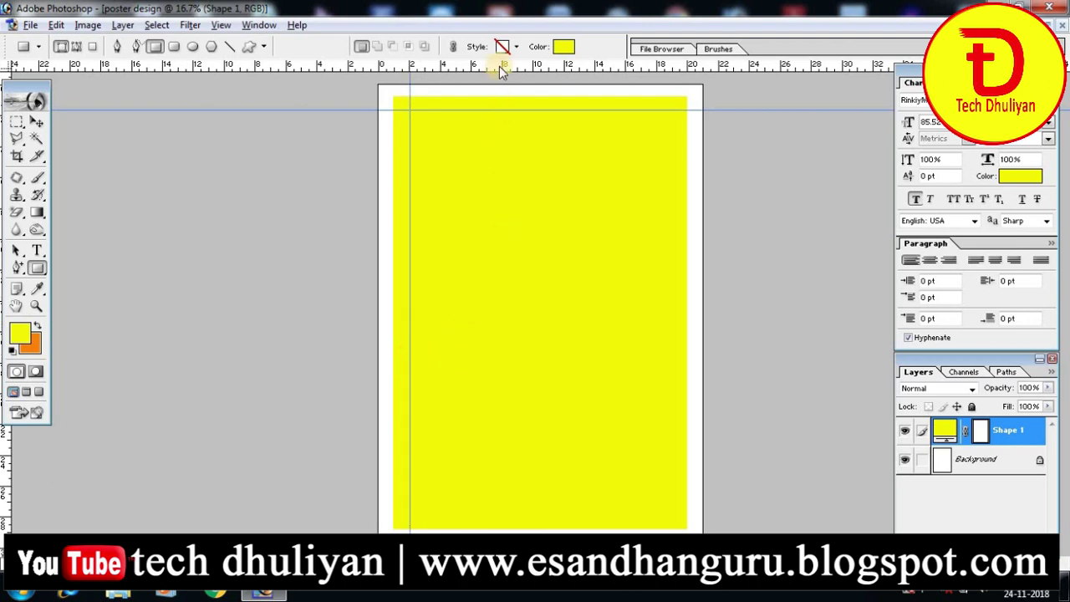
{"action": "mouse_move", "coordinate": [496, 60]}
{"action": "left_mouse_down"}
{"action": "mouse_move", "coordinate": [481, 518]}
{"action": "mouse_move", "coordinate": [472, 516]}
{"action": "left_mouse_up"}
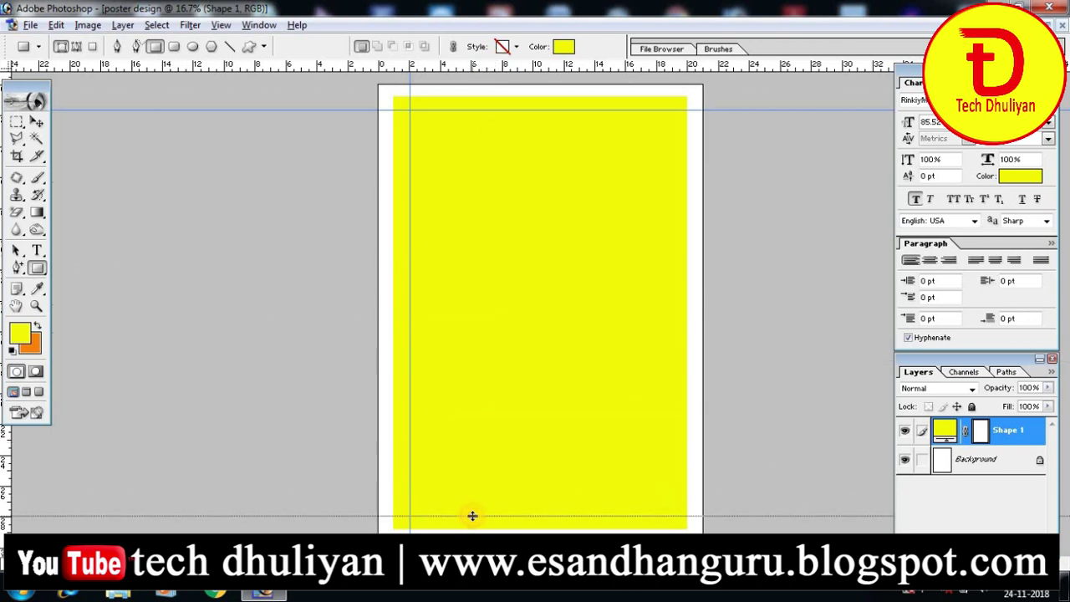
{"action": "left_click_drag", "start_coordinate": [472, 516], "coordinate": [472, 516]}
{"action": "left_click_drag", "start_coordinate": [5, 467], "coordinate": [672, 411]}
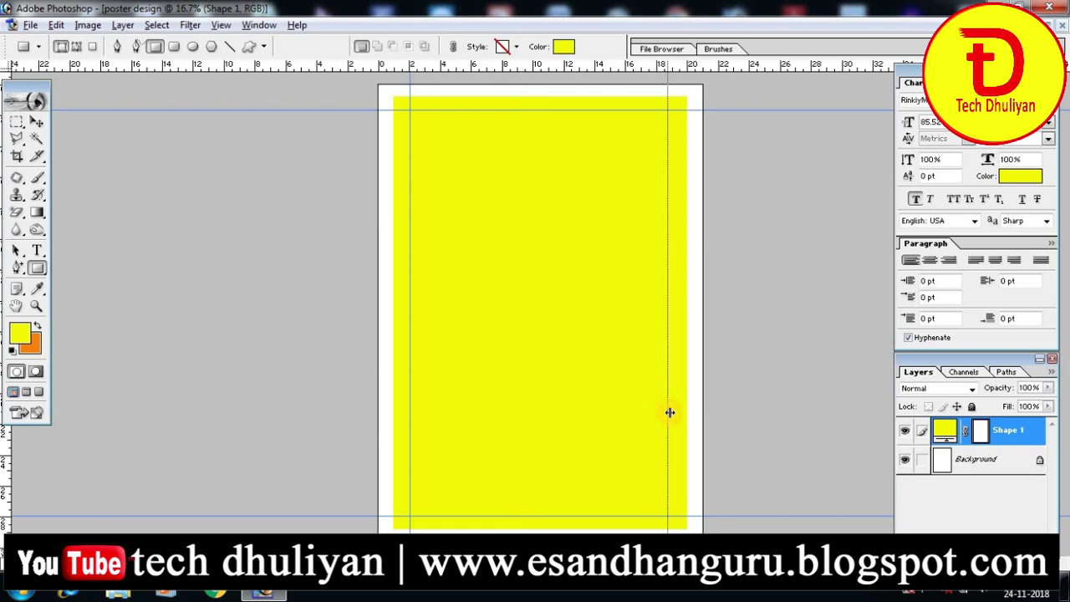
{"action": "left_click_drag", "start_coordinate": [667, 412], "coordinate": [670, 411]}
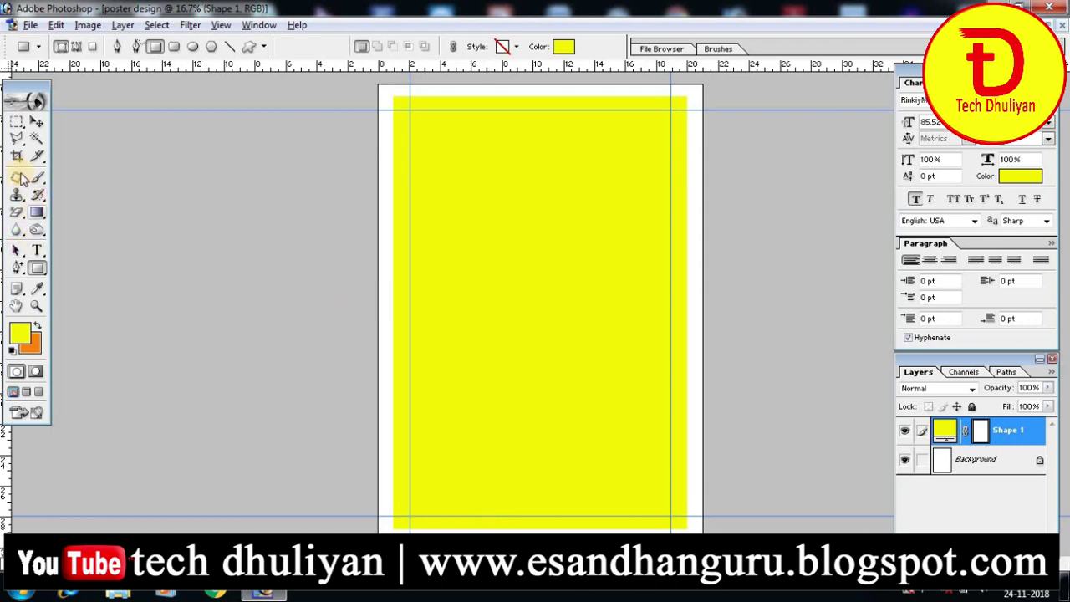
- With the Pen tool in shape mode, trace the left edge, bottom-left diagonal and bottom edge along the guides
{"action": "left_click", "coordinate": [18, 268]}
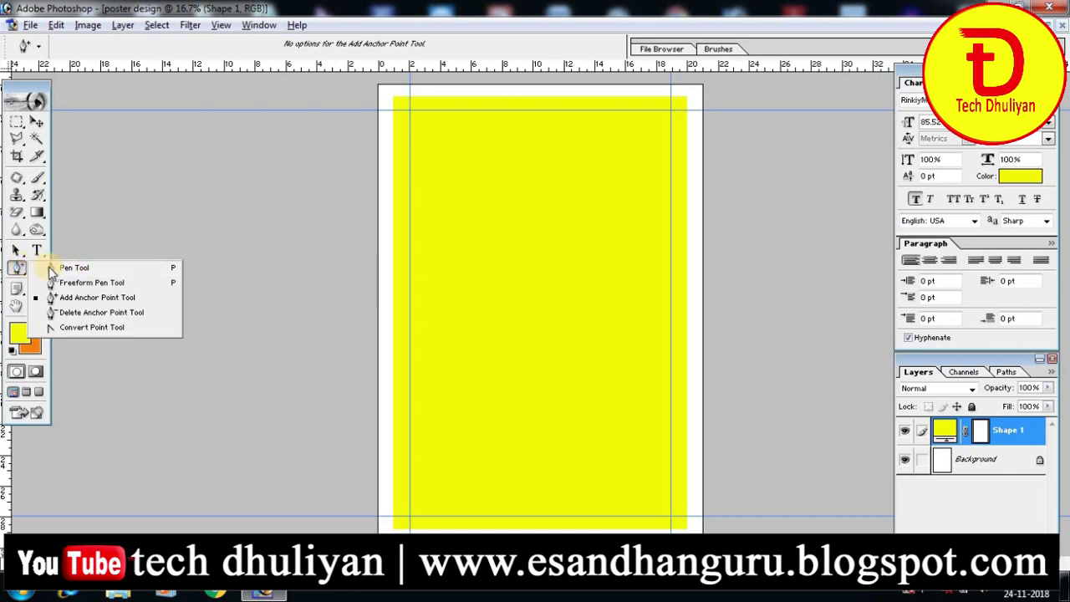
{"action": "left_click", "coordinate": [172, 267]}
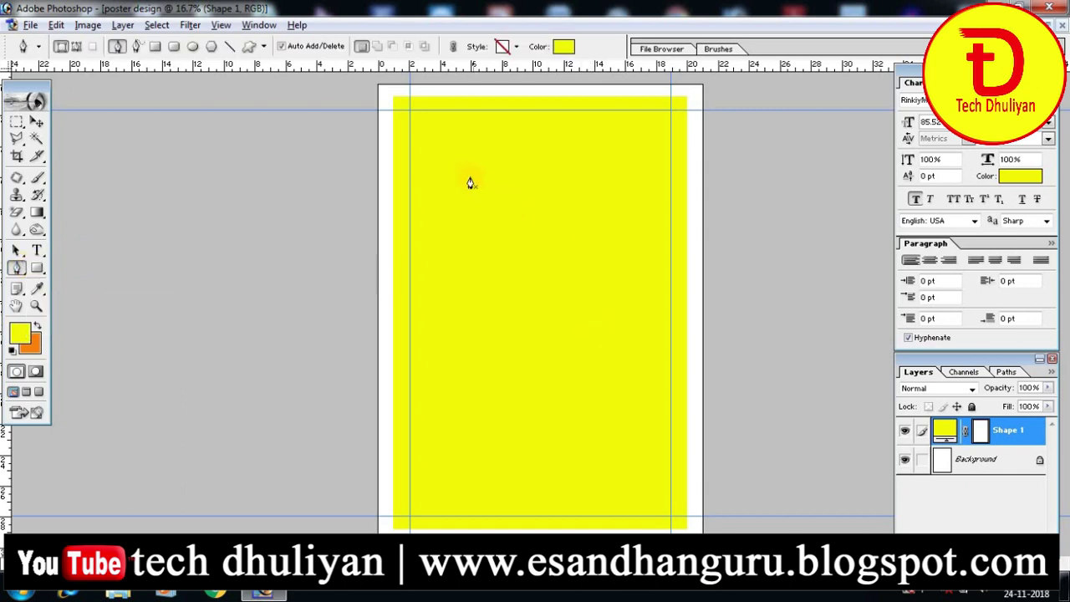
{"action": "left_click", "coordinate": [410, 136]}
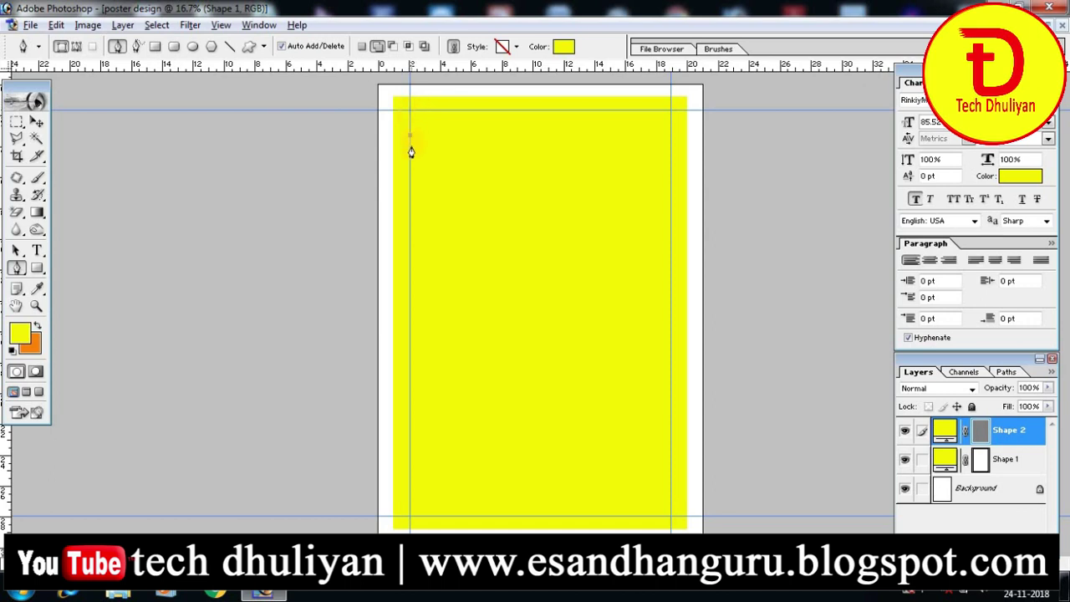
{"action": "left_click", "coordinate": [409, 493]}
{"action": "left_click", "coordinate": [436, 516]}
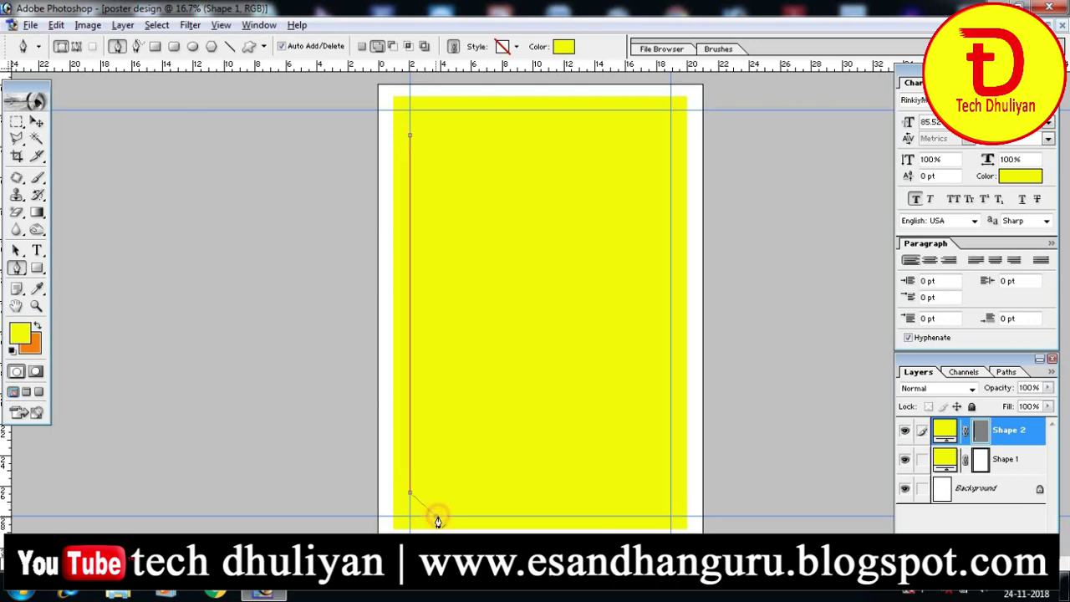
{"action": "left_click", "coordinate": [639, 516]}
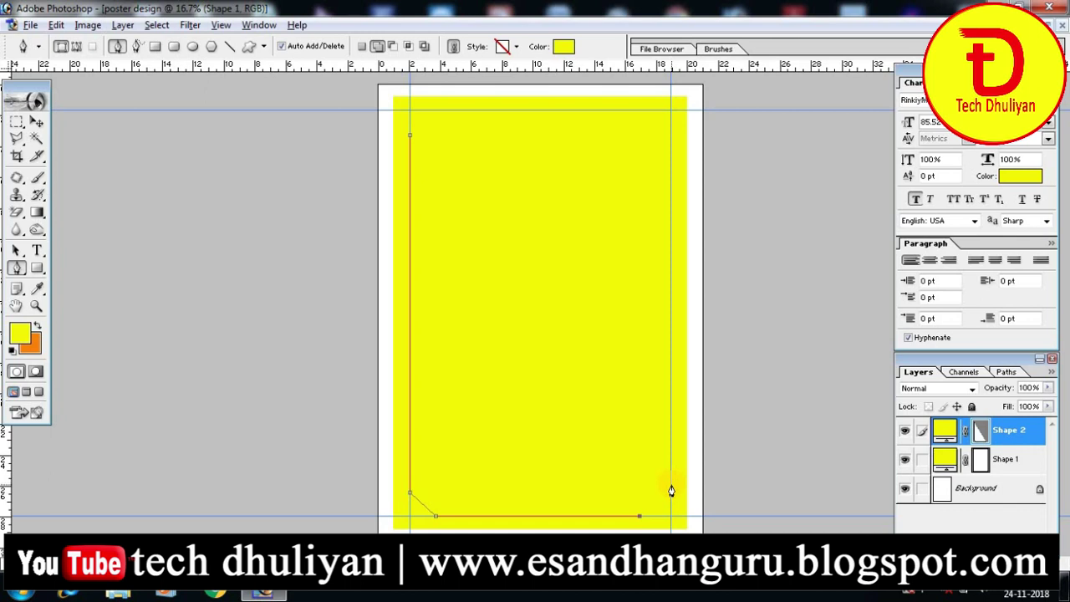
- Add the bottom-right cut, right edge, top-right cut and top edge, closing Shape 2
{"action": "left_click", "coordinate": [670, 486]}
{"action": "key", "text": "ctrl+z"}
{"action": "left_click", "coordinate": [670, 488]}
{"action": "left_click", "coordinate": [670, 138]}
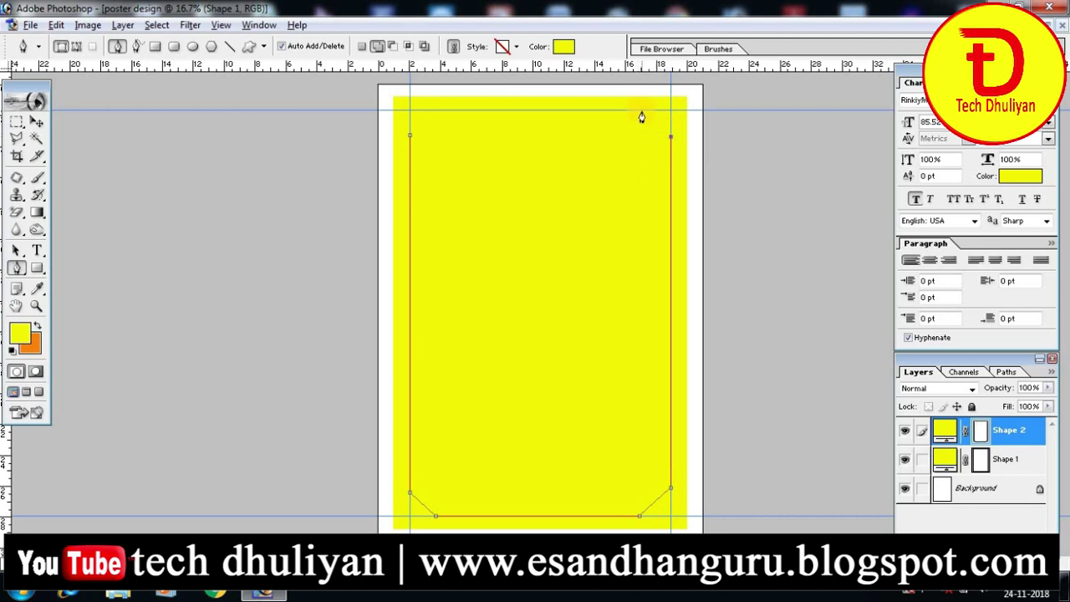
{"action": "left_click", "coordinate": [642, 110]}
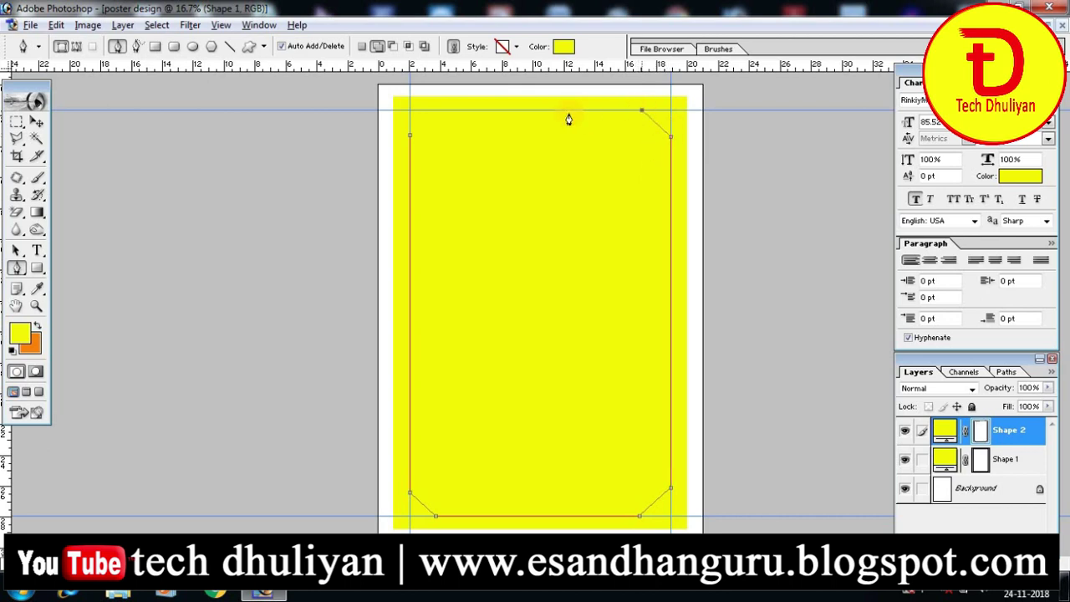
{"action": "left_click", "coordinate": [438, 110]}
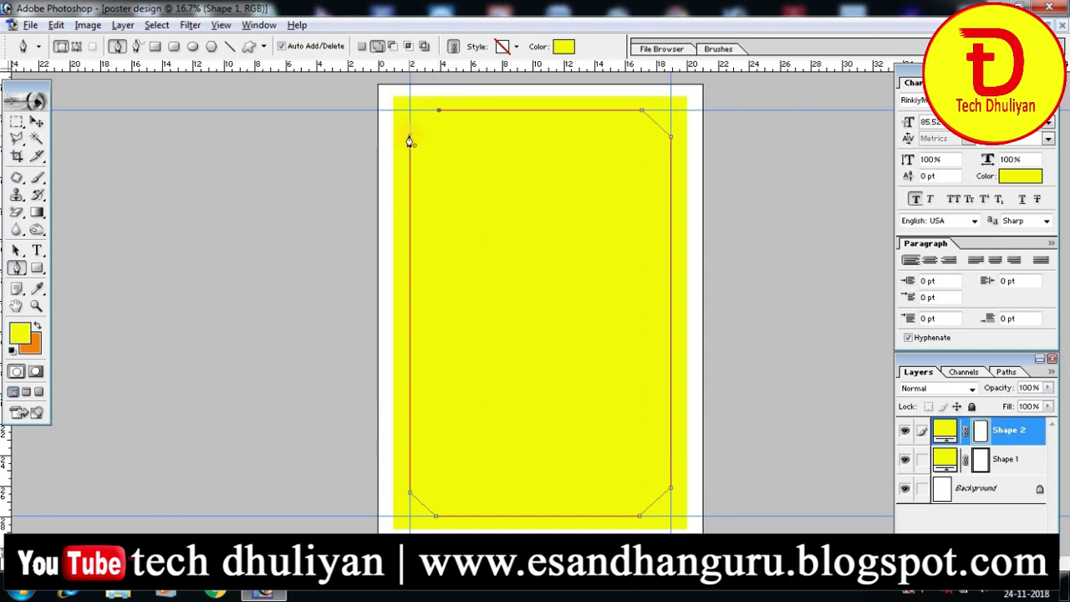
{"action": "left_click", "coordinate": [409, 137]}
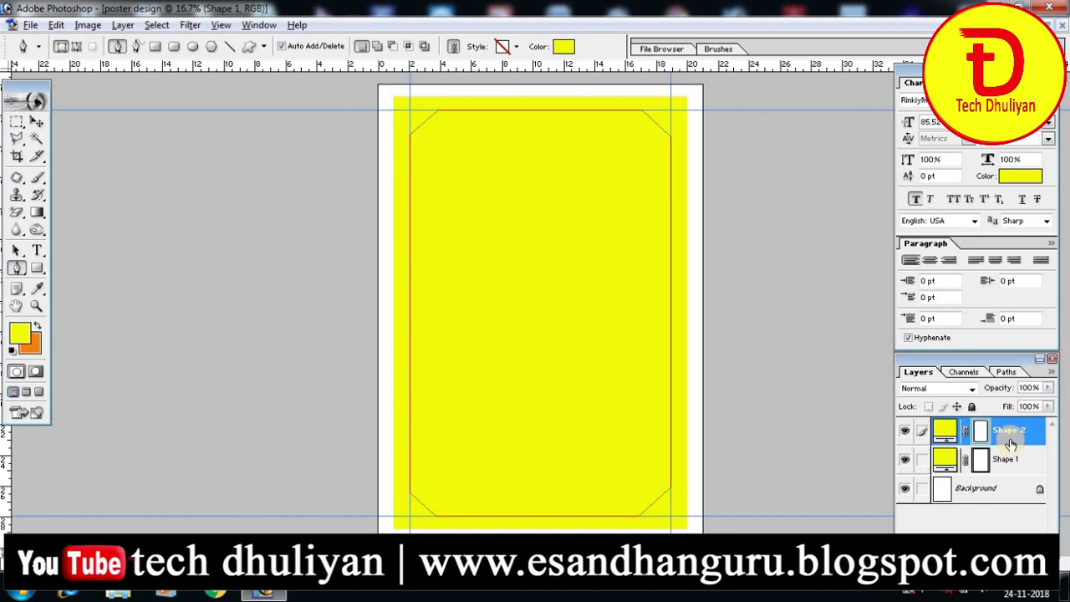
- Fill the Shape 2 layer with near-white FDFDFA
{"action": "left_click", "coordinate": [942, 435]}
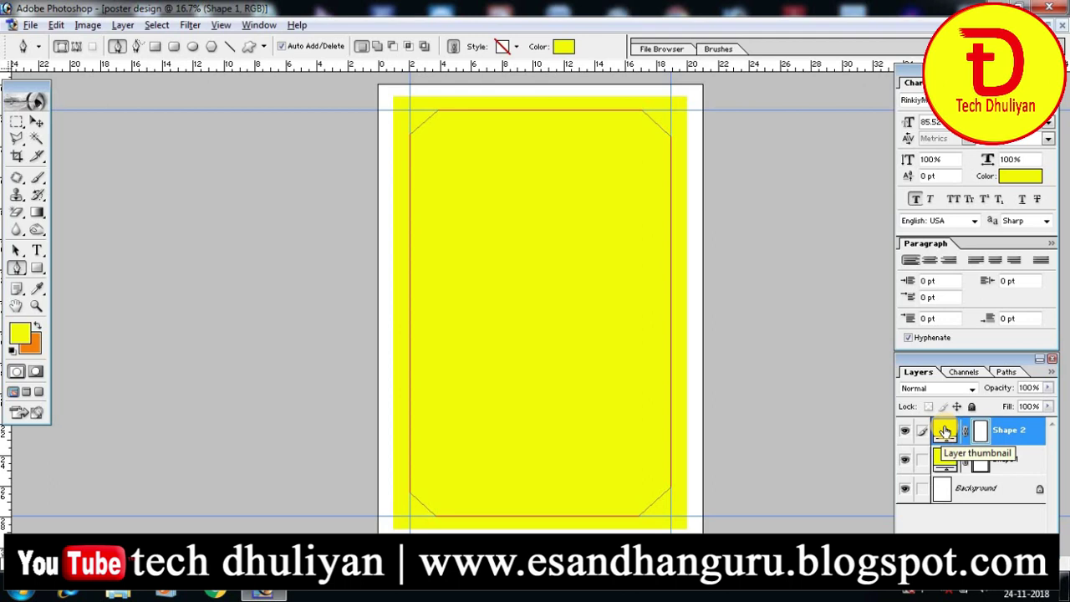
{"action": "double_click", "coordinate": [945, 431]}
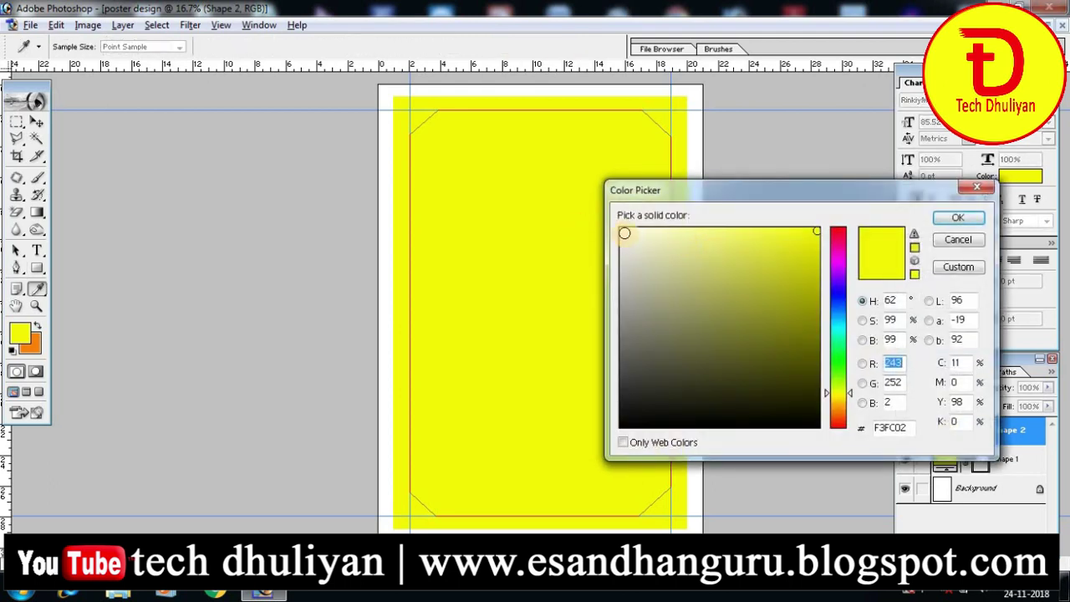
{"action": "left_click", "coordinate": [620, 227]}
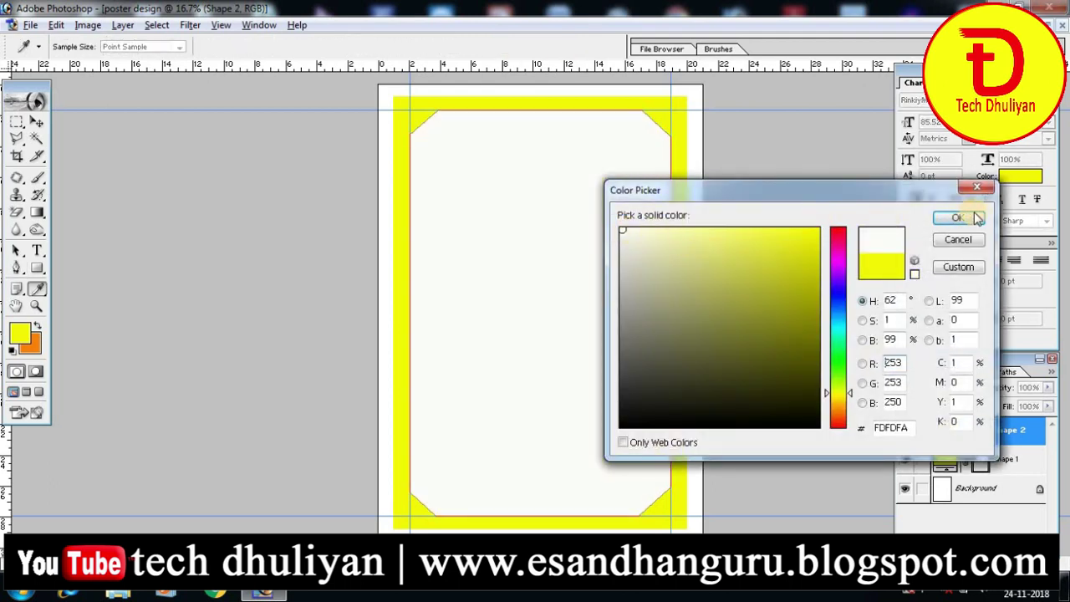
{"action": "left_click", "coordinate": [956, 221]}
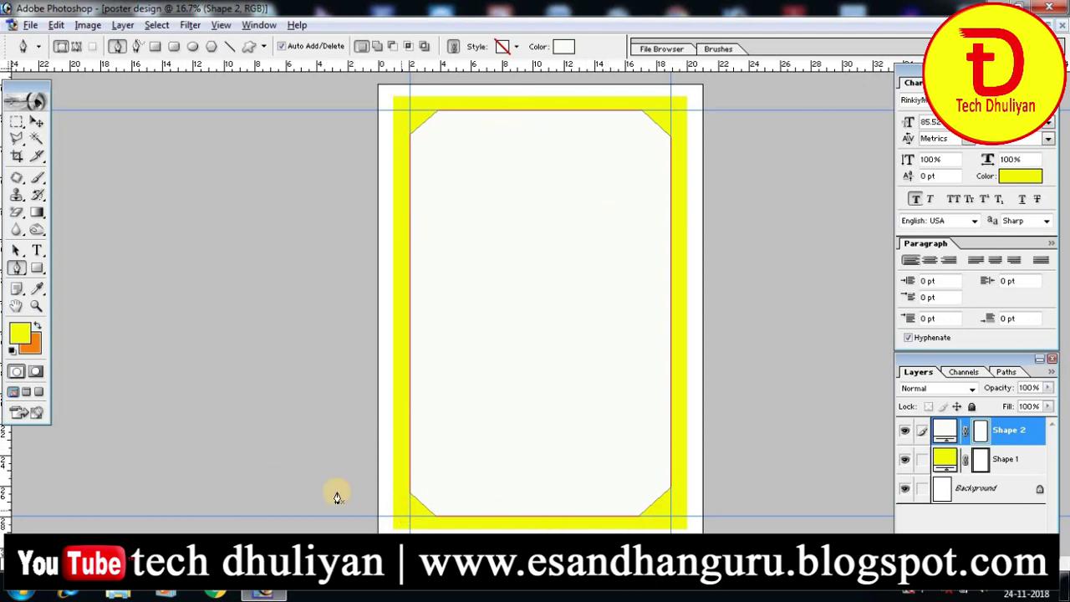
- Use the Add Anchor Point tool to curve the top-left clipped corner inward
{"action": "right_click", "coordinate": [15, 272]}
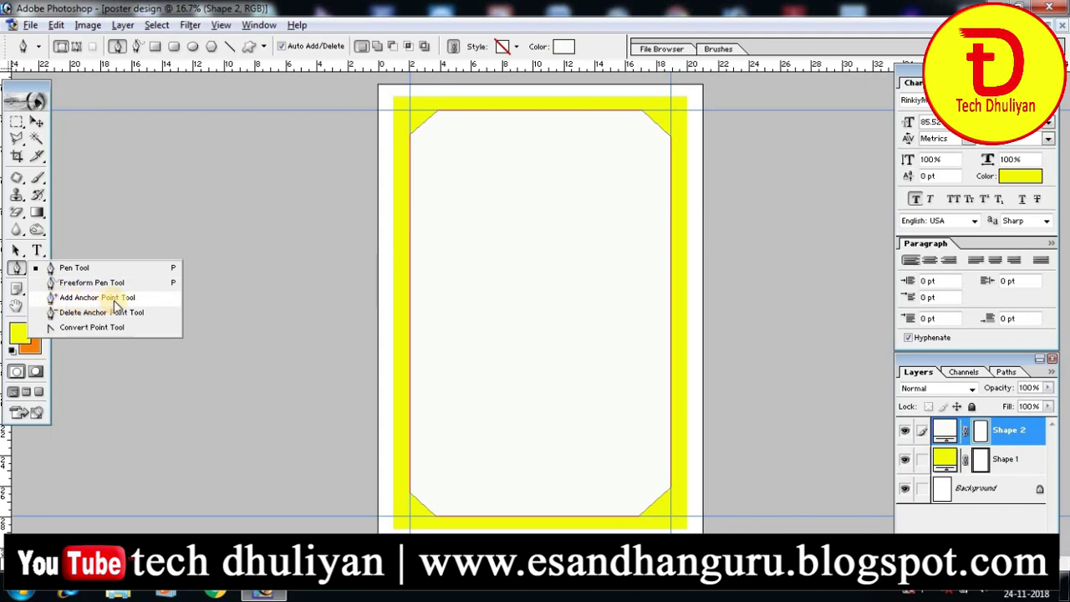
{"action": "left_click", "coordinate": [67, 299]}
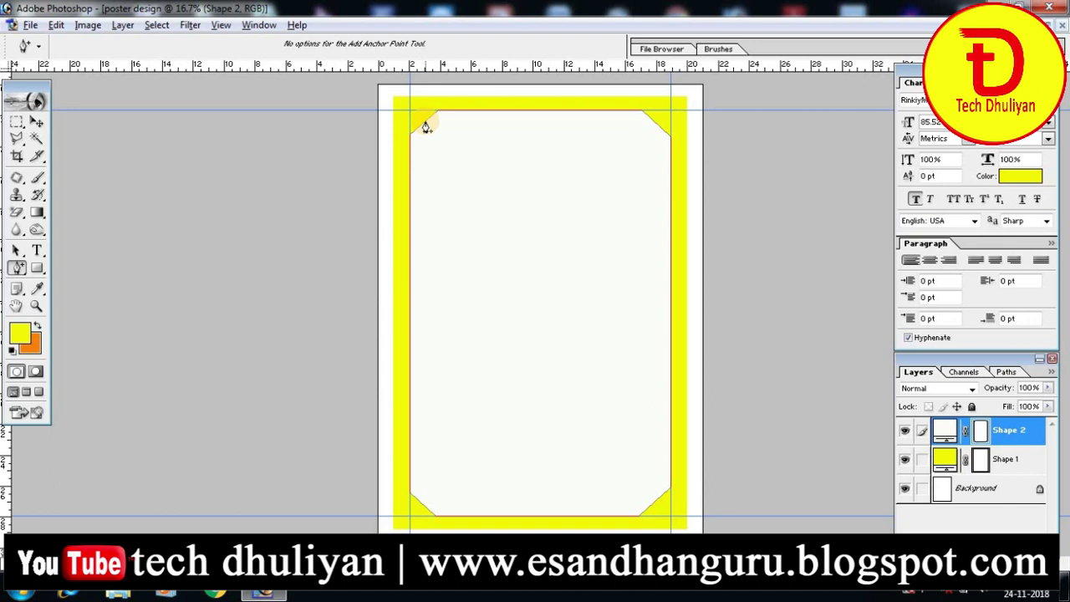
{"action": "left_click", "coordinate": [425, 126]}
{"action": "left_click_drag", "start_coordinate": [429, 127], "coordinate": [433, 129]}
{"action": "mouse_move", "coordinate": [431, 132]}
{"action": "left_mouse_down"}
{"action": "mouse_move", "coordinate": [440, 136]}
{"action": "mouse_move", "coordinate": [430, 122]}
{"action": "left_mouse_up"}
- Curve the top-right, bottom-left and bottom-right corners inward and finish the path
{"action": "left_click", "coordinate": [656, 127]}
{"action": "left_click_drag", "start_coordinate": [656, 125], "coordinate": [649, 130]}
{"action": "left_click_drag", "start_coordinate": [423, 508], "coordinate": [429, 501]}
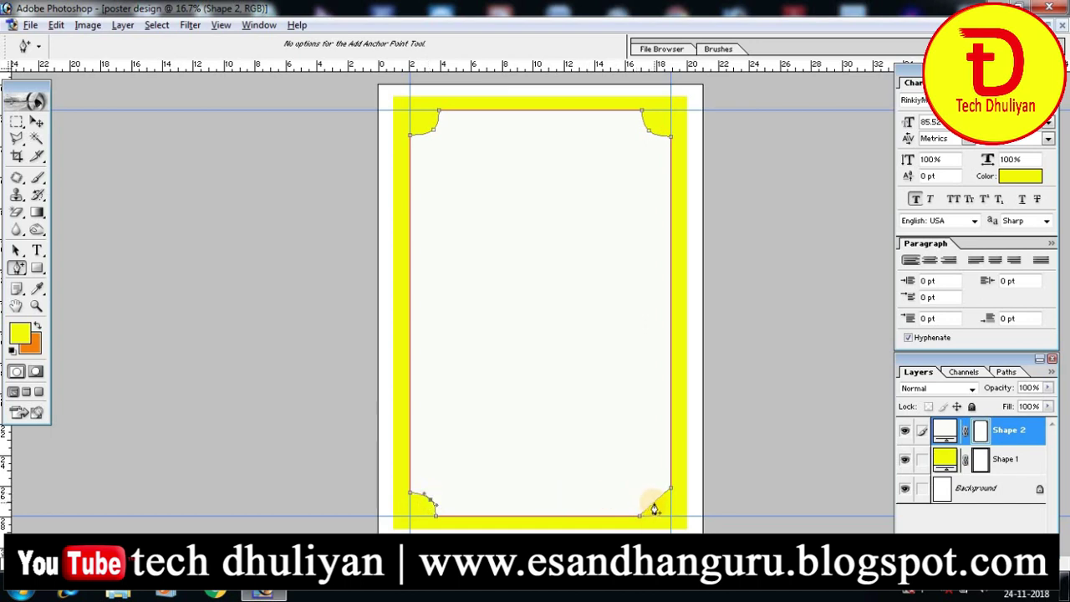
{"action": "left_click_drag", "start_coordinate": [654, 503], "coordinate": [658, 515]}
{"action": "left_click", "coordinate": [412, 141]}
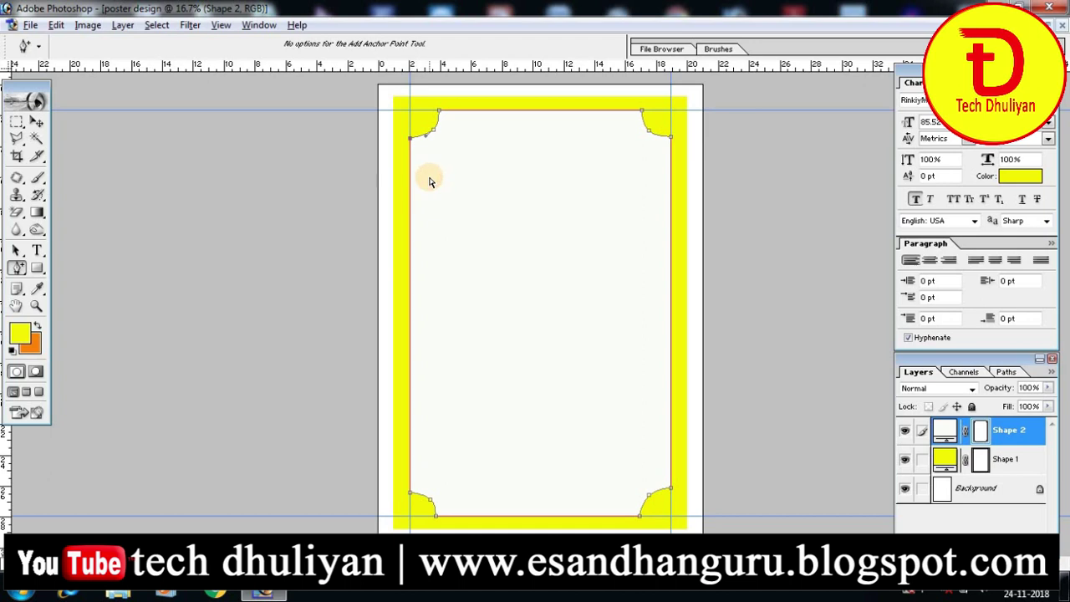
{"action": "key", "text": "Return"}
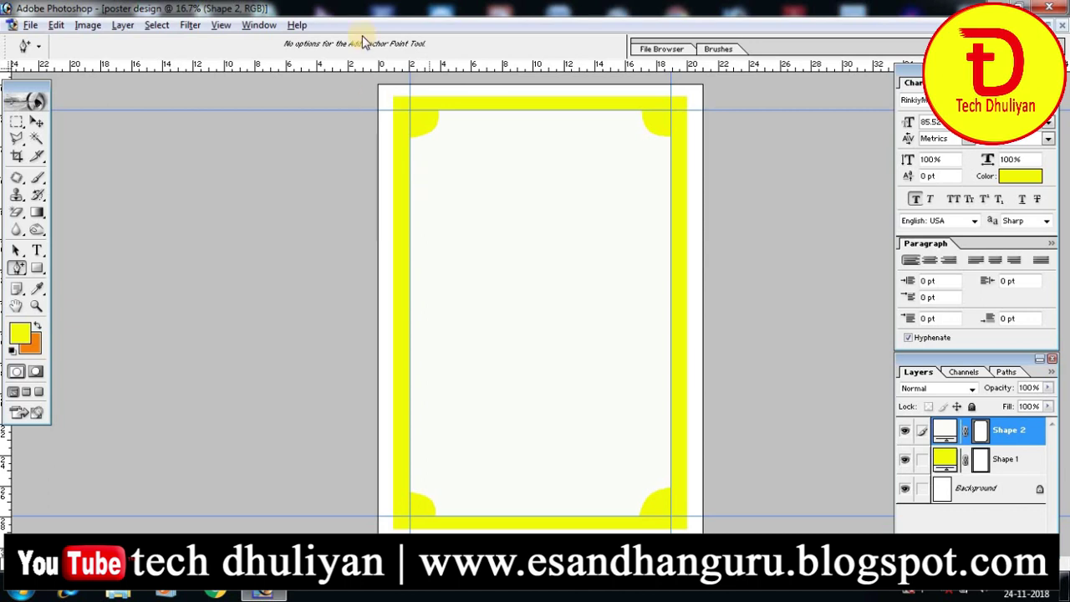
- Drag the top, bottom, left and right guides back into the rulers
{"action": "left_click", "coordinate": [37, 123]}
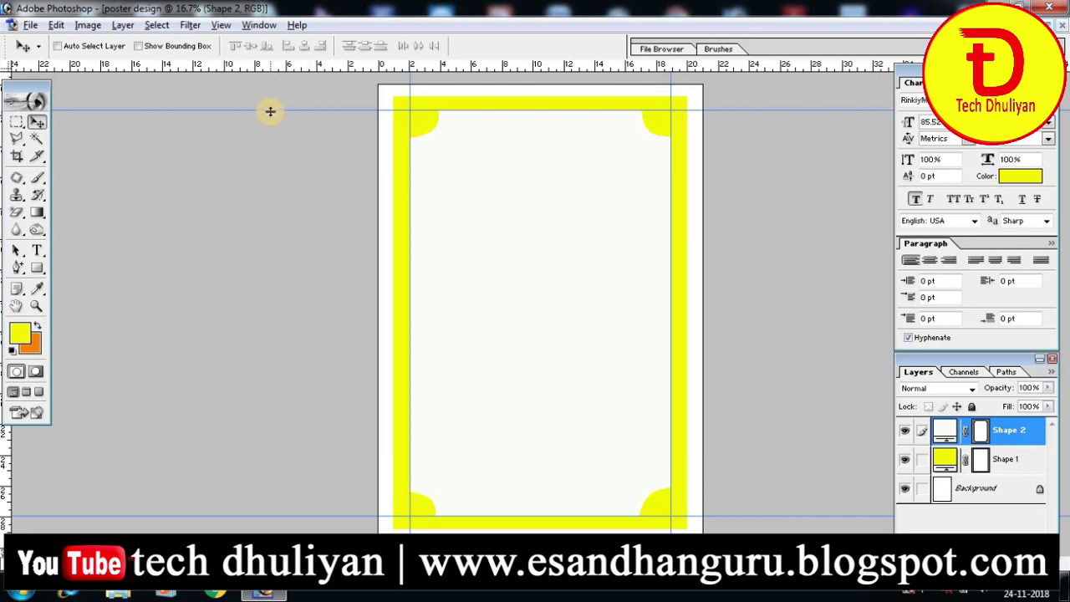
{"action": "left_click_drag", "start_coordinate": [270, 111], "coordinate": [275, 46]}
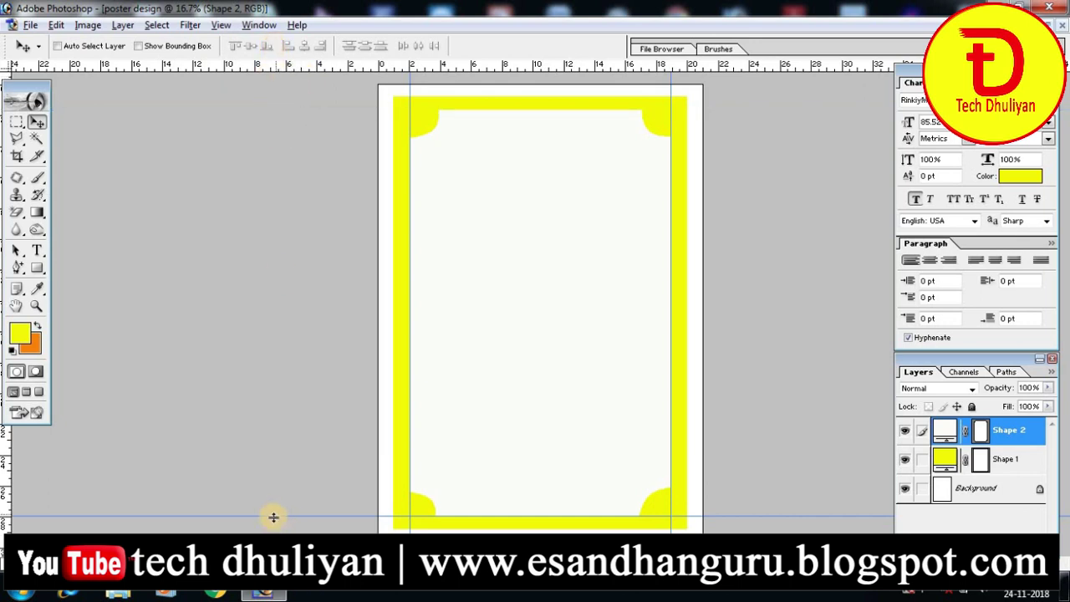
{"action": "left_click_drag", "start_coordinate": [272, 517], "coordinate": [275, 64]}
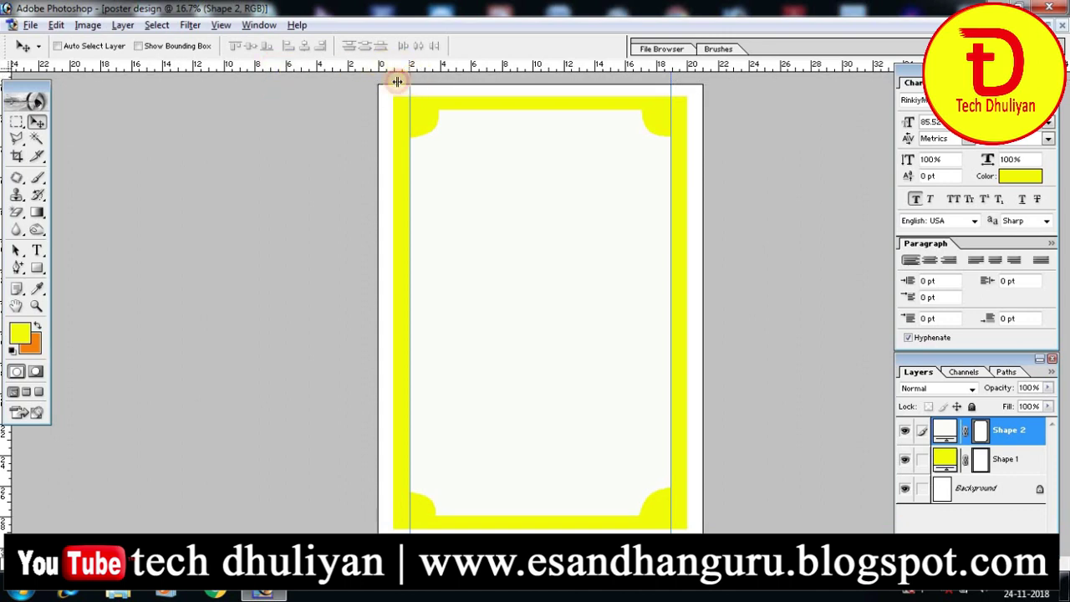
{"action": "left_click_drag", "start_coordinate": [313, 86], "coordinate": [3, 99]}
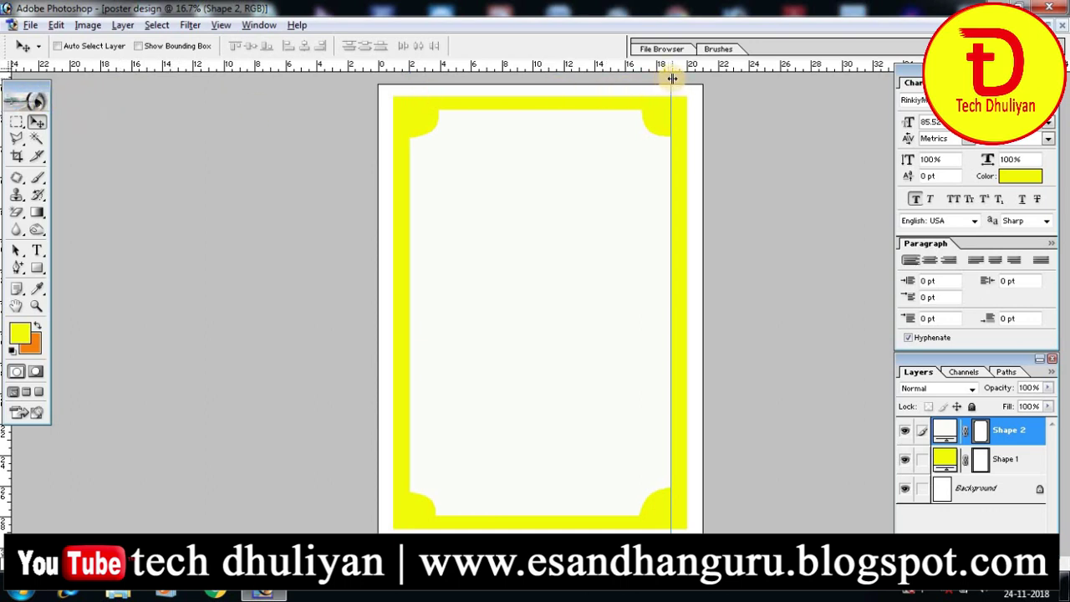
{"action": "left_click_drag", "start_coordinate": [672, 78], "coordinate": [4, 130]}
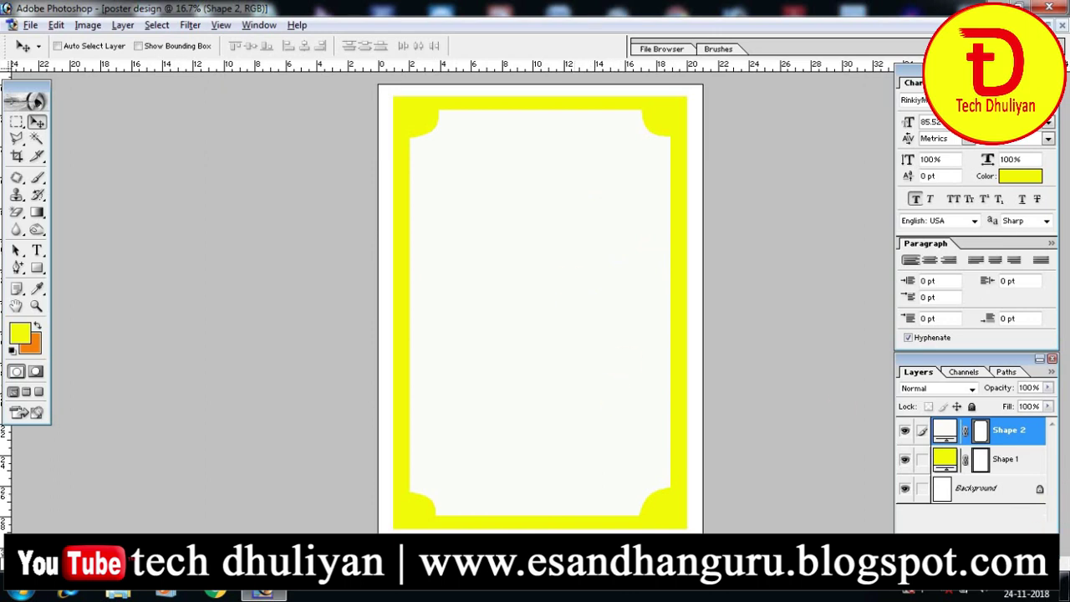
- Add a 12 px red Stroke layer style to the near-white inner panel
{"action": "left_click", "coordinate": [913, 547]}
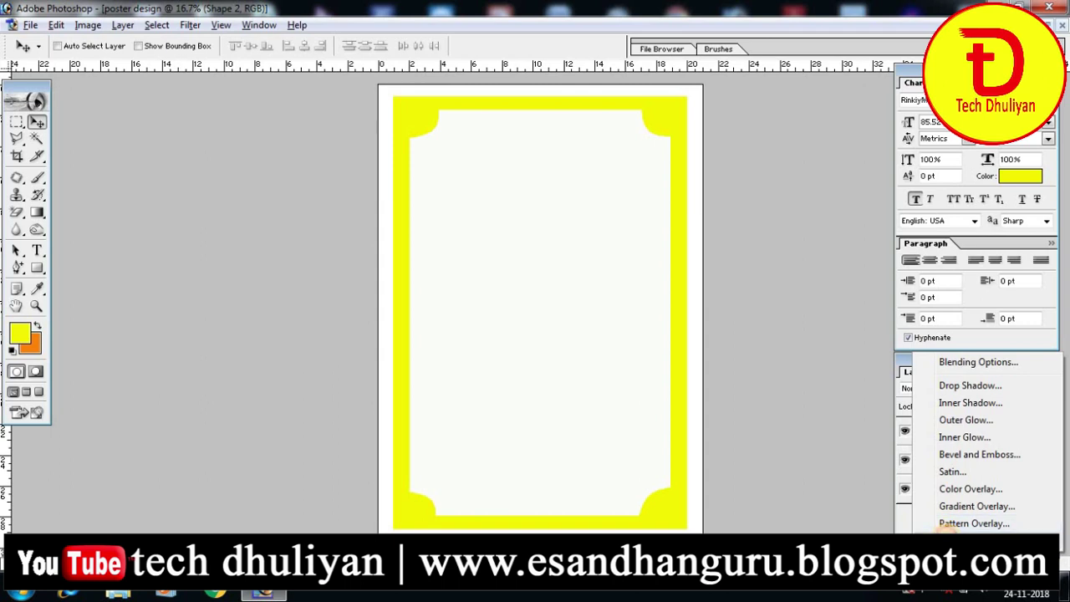
{"action": "left_click", "coordinate": [952, 540]}
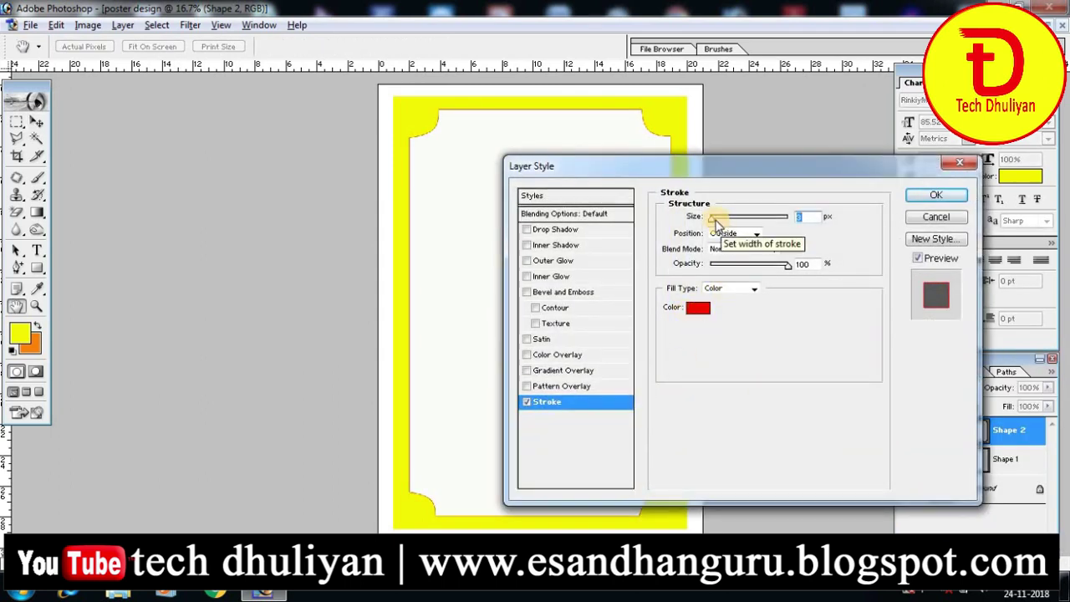
{"action": "left_click_drag", "start_coordinate": [712, 218], "coordinate": [721, 219]}
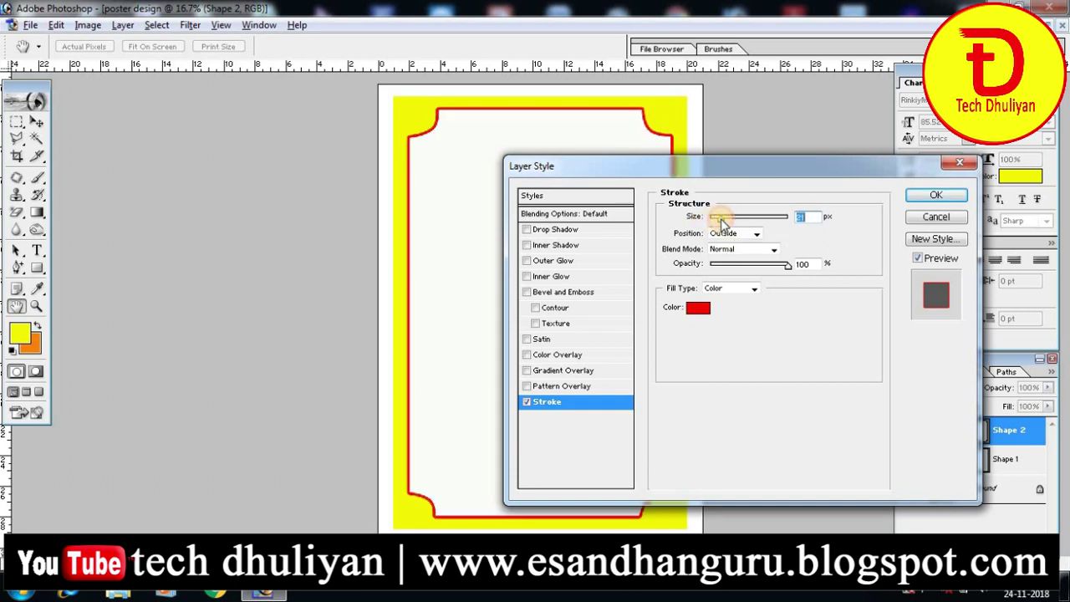
{"action": "left_click", "coordinate": [768, 220]}
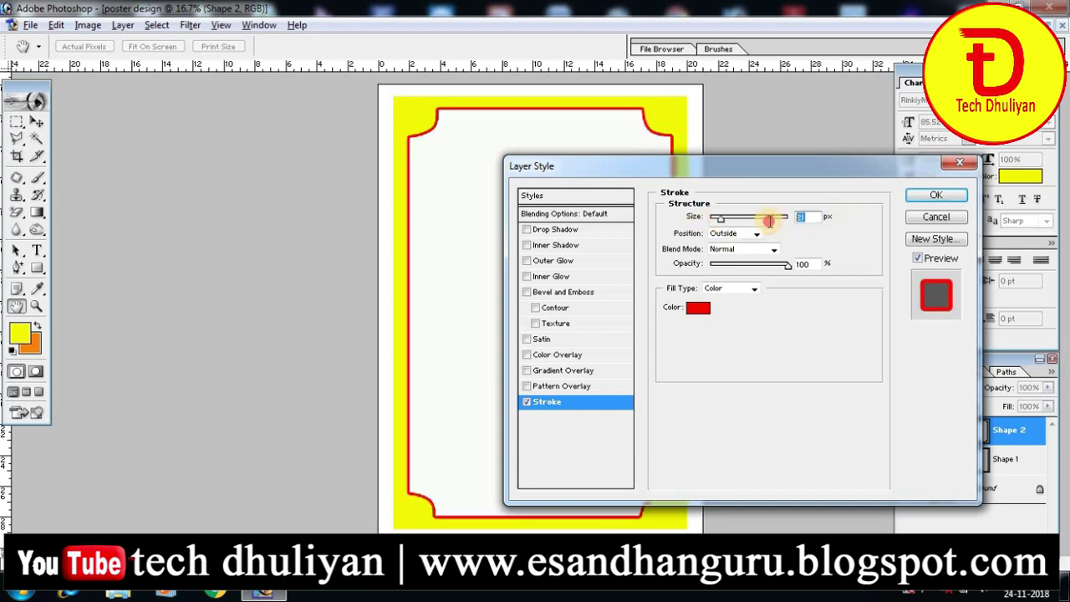
{"action": "type", "text": "12"}
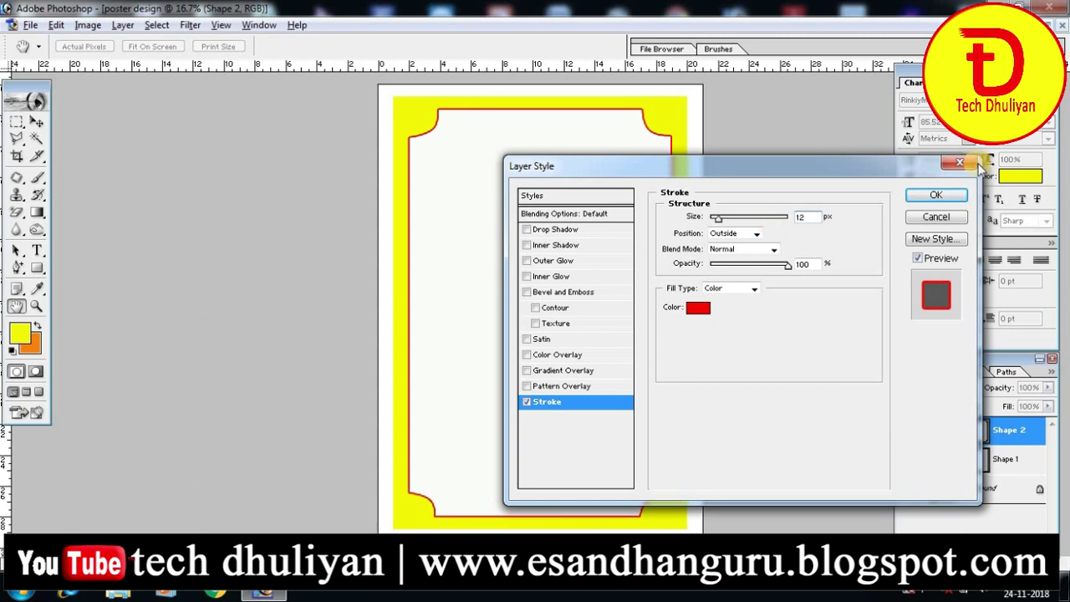
{"action": "left_click", "coordinate": [936, 195]}
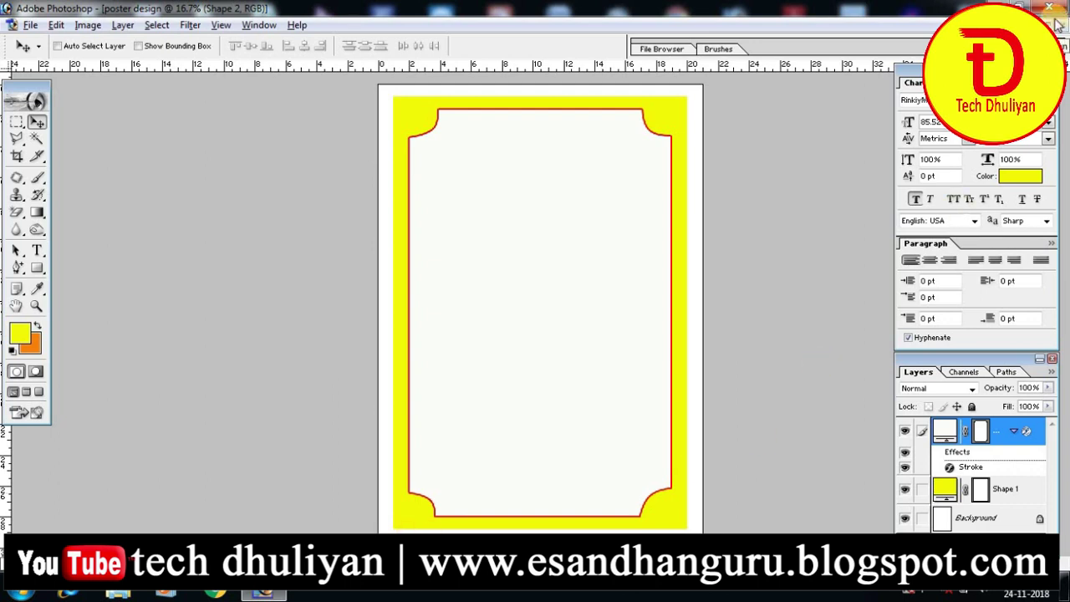
- Float the poster window and open the corner border.png ornament image
{"action": "left_click", "coordinate": [1050, 25]}
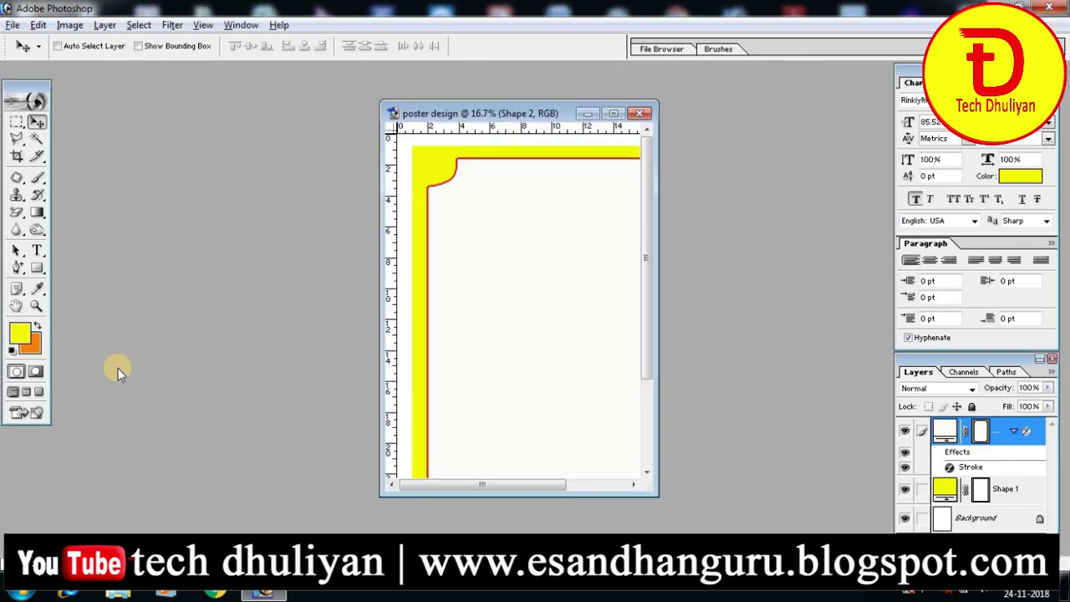
{"action": "double_click", "coordinate": [176, 282]}
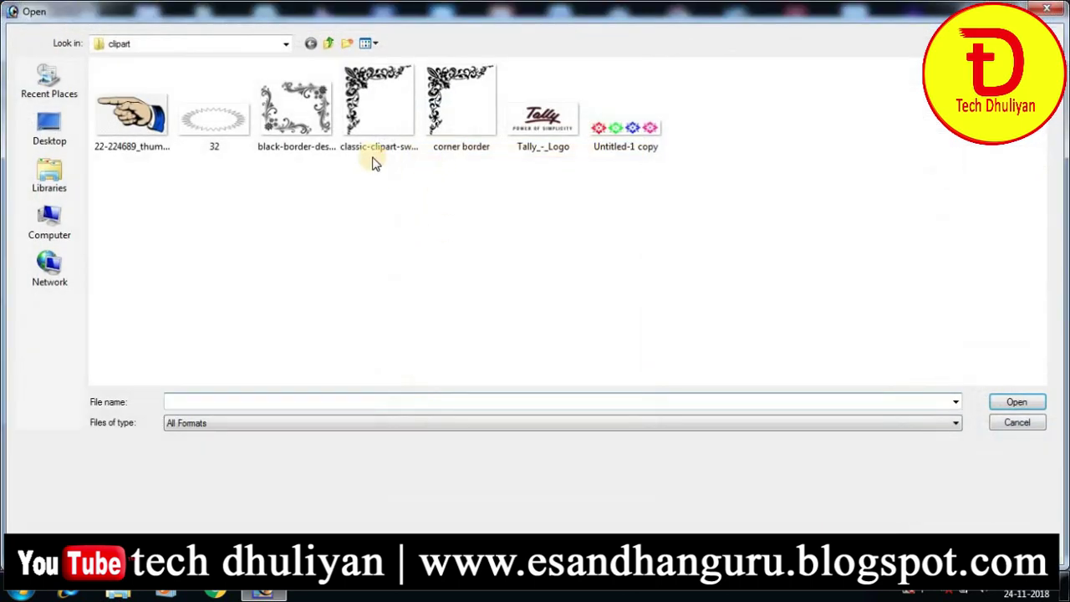
{"action": "left_click", "coordinate": [441, 117]}
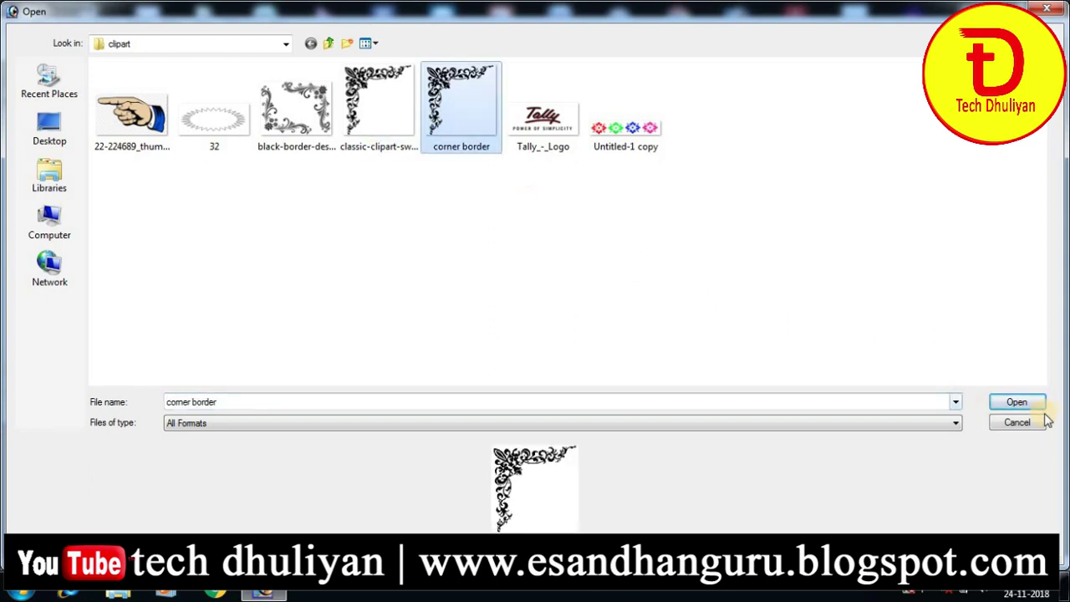
{"action": "left_click", "coordinate": [1018, 403]}
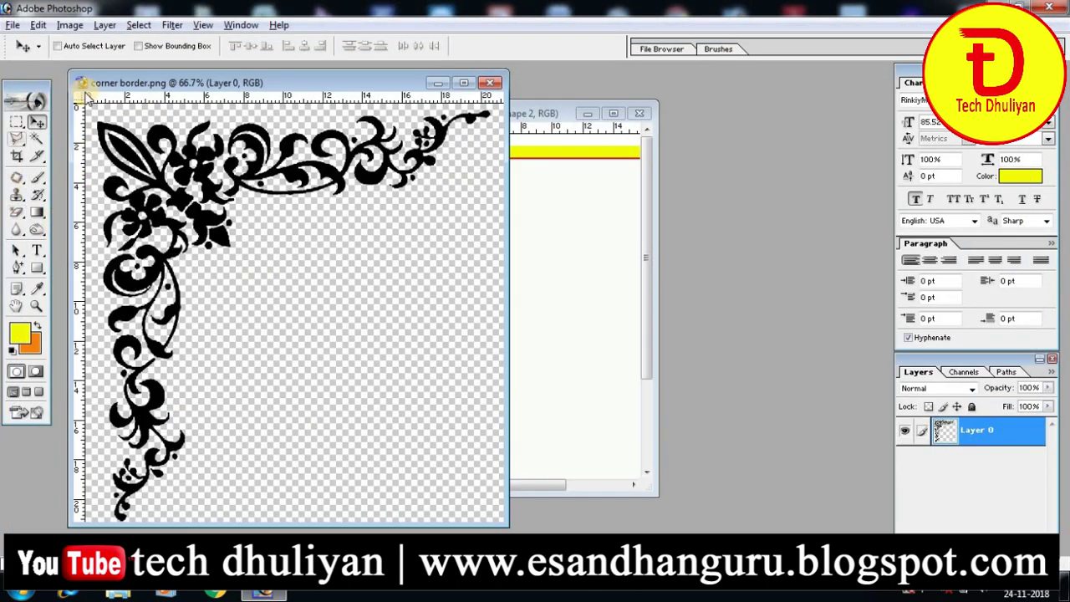
- Drag the ornament into the poster as Layer 1, then maximize the poster window
{"action": "left_click_drag", "start_coordinate": [203, 82], "coordinate": [736, 121]}
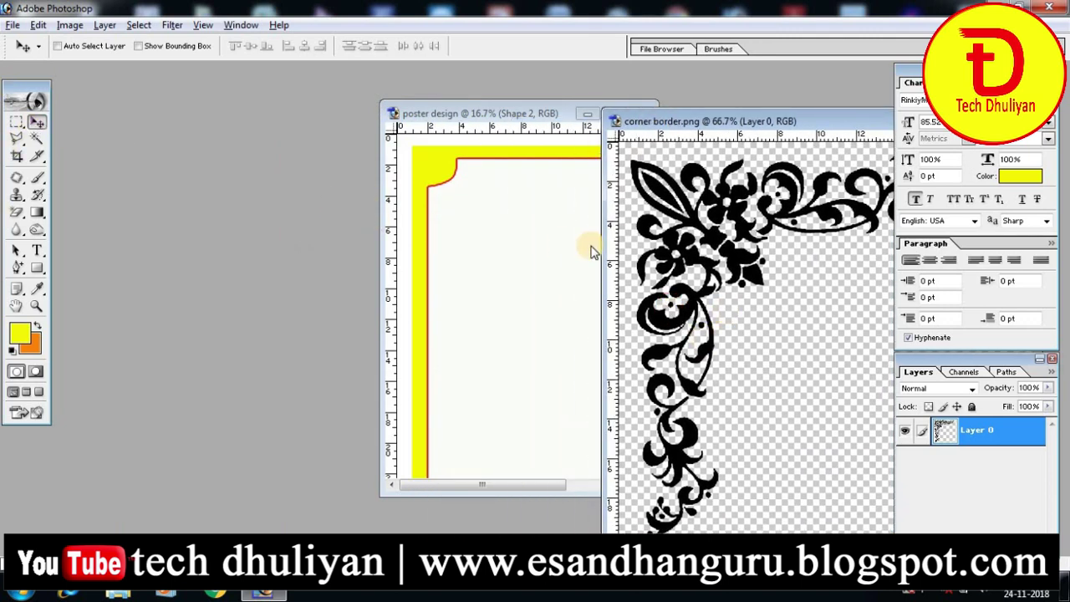
{"action": "mouse_move", "coordinate": [728, 207]}
{"action": "left_mouse_down"}
{"action": "mouse_move", "coordinate": [749, 274]}
{"action": "mouse_move", "coordinate": [447, 434]}
{"action": "mouse_move", "coordinate": [437, 240]}
{"action": "left_mouse_up"}
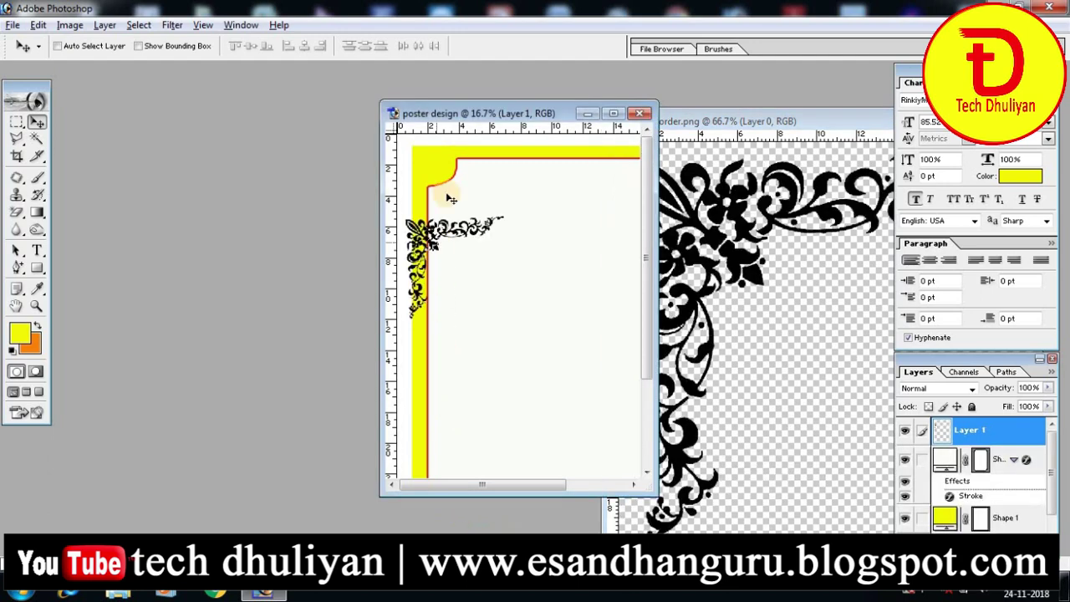
{"action": "left_click", "coordinate": [614, 113]}
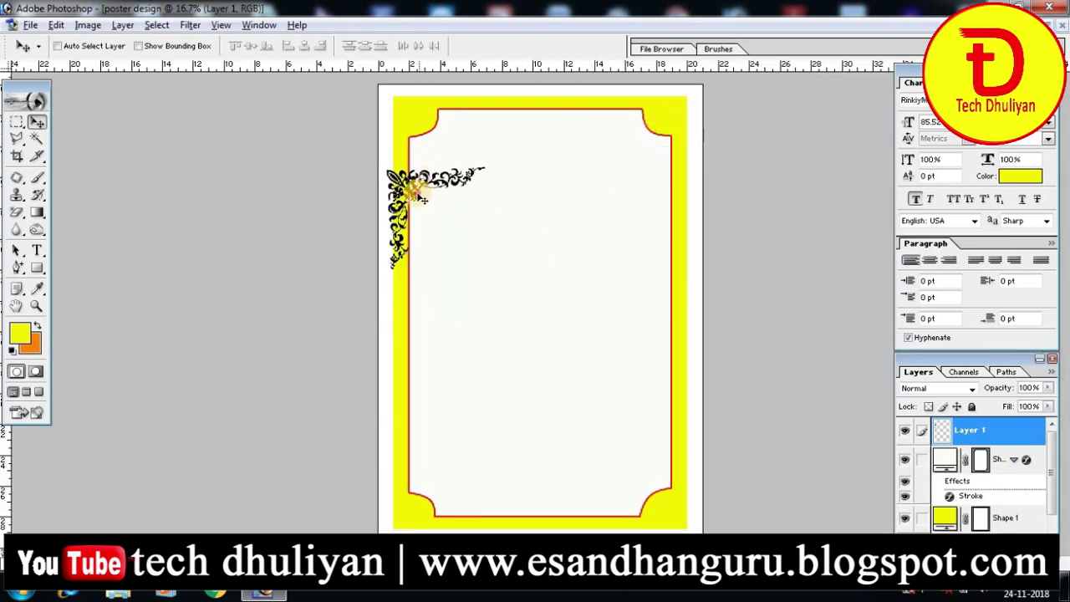
- Scale the ornament to about half size and stretch it into the frame's top-left corner at 33.3% zoom
{"action": "left_click_drag", "start_coordinate": [424, 199], "coordinate": [518, 187]}
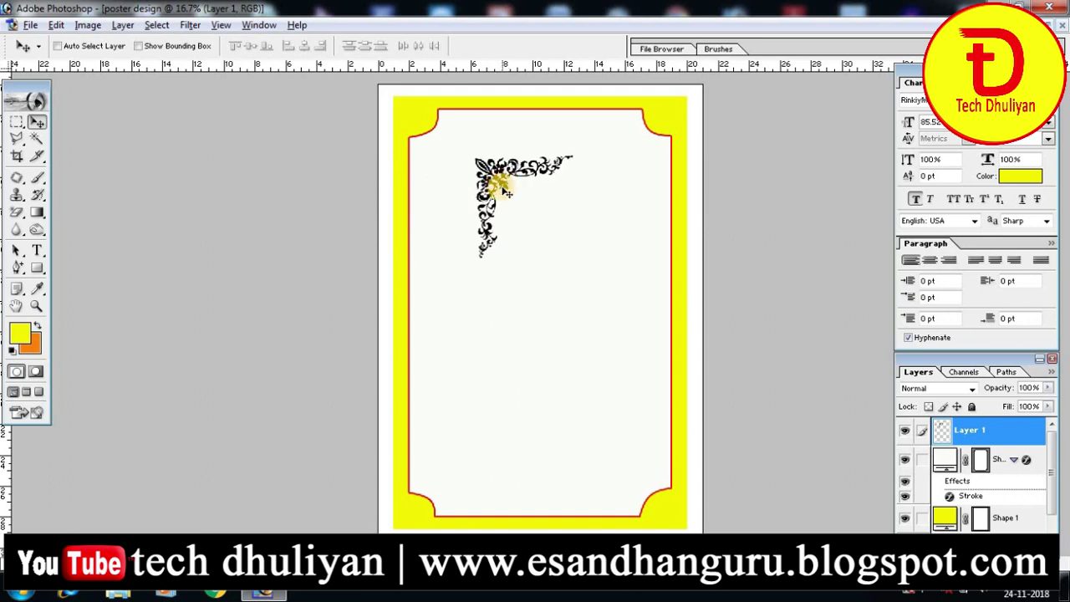
{"action": "key", "text": "ctrl+t"}
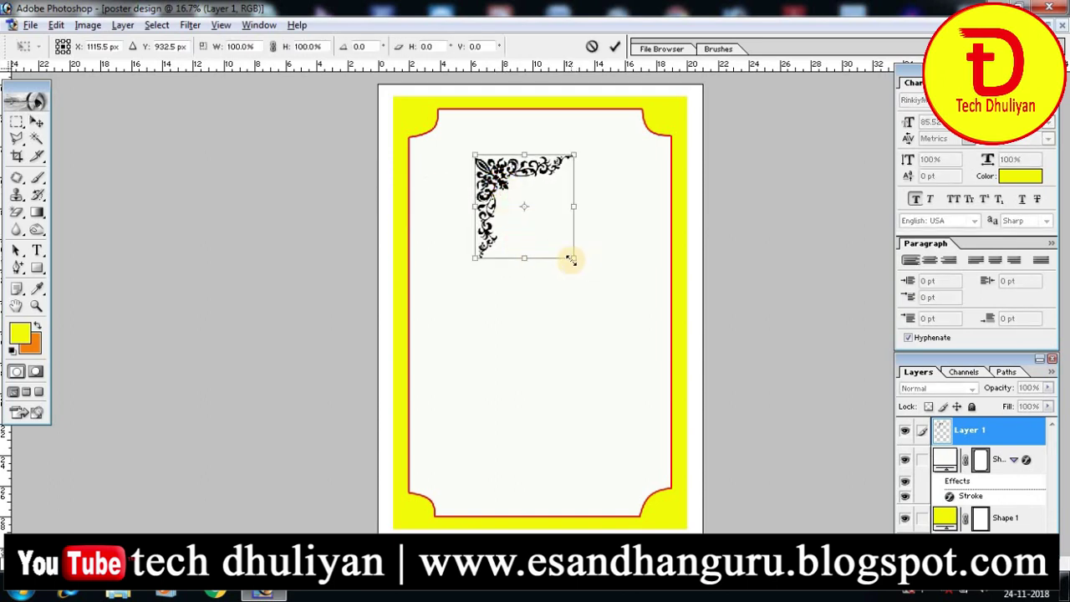
{"action": "mouse_move", "coordinate": [571, 260]}
{"action": "left_mouse_down"}
{"action": "mouse_move", "coordinate": [525, 207]}
{"action": "mouse_move", "coordinate": [454, 188]}
{"action": "left_mouse_up"}
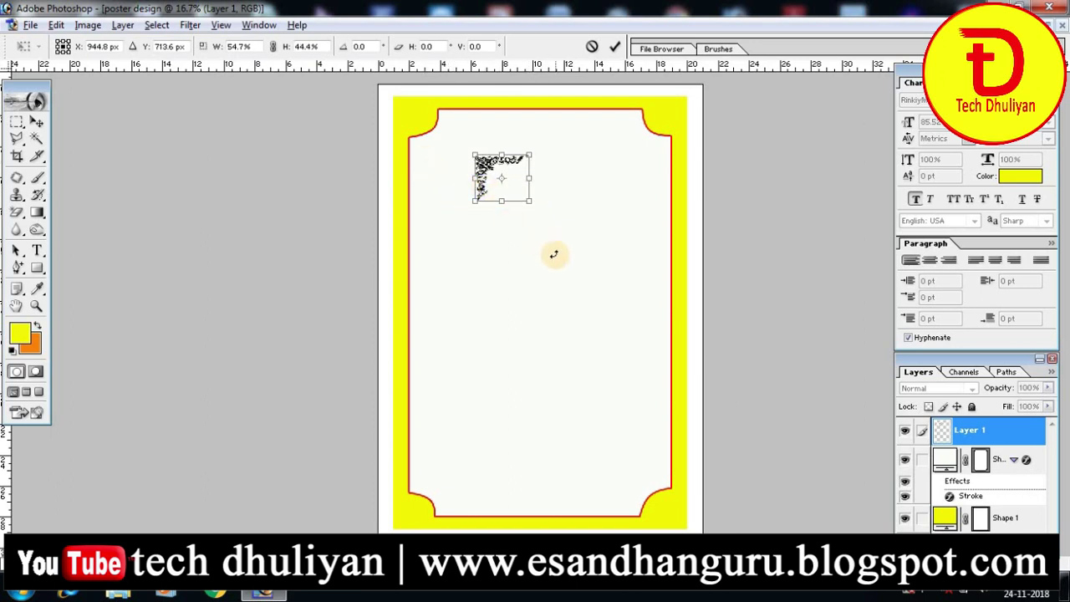
{"action": "key", "text": "ctrl+plus"}
{"action": "key", "text": "ctrl+plus"}
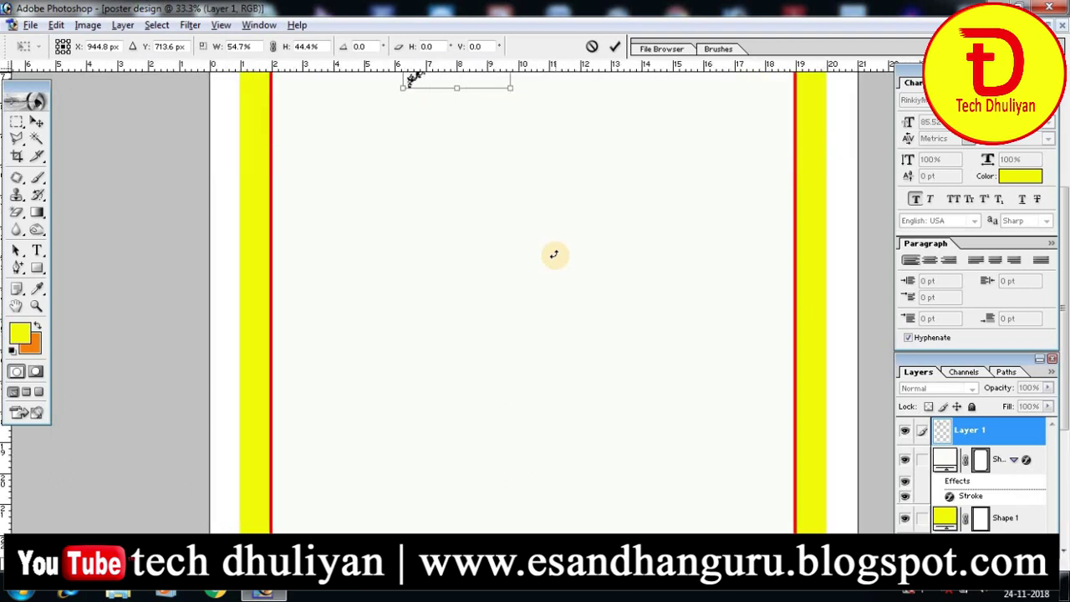
{"action": "scroll", "coordinate": [428, 178], "scroll_direction": "up", "scroll_amount": 3}
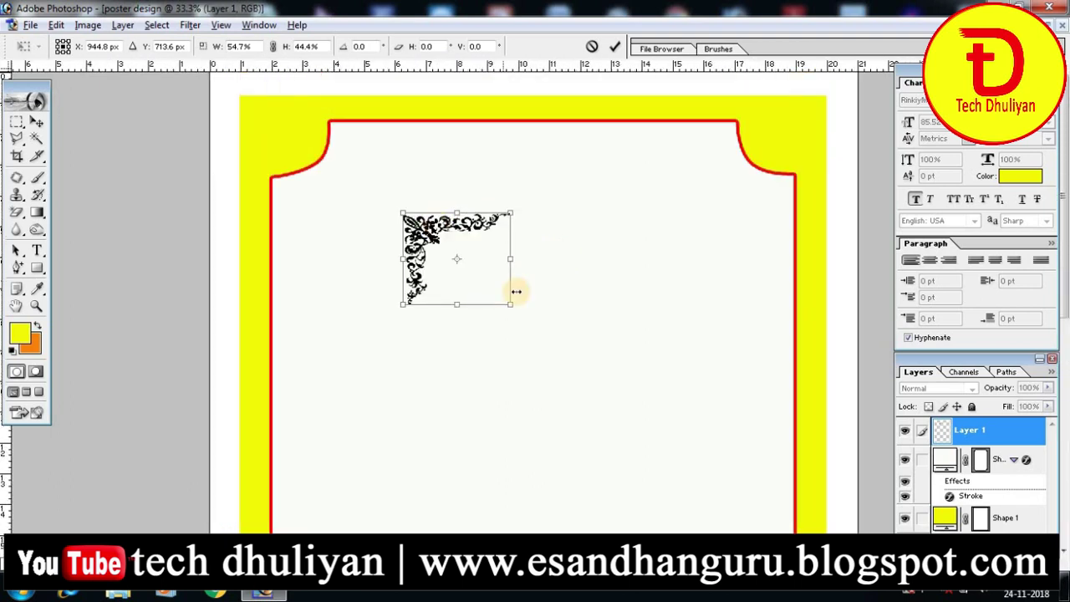
{"action": "left_click_drag", "start_coordinate": [485, 239], "coordinate": [460, 224]}
{"action": "left_click_drag", "start_coordinate": [409, 168], "coordinate": [325, 129]}
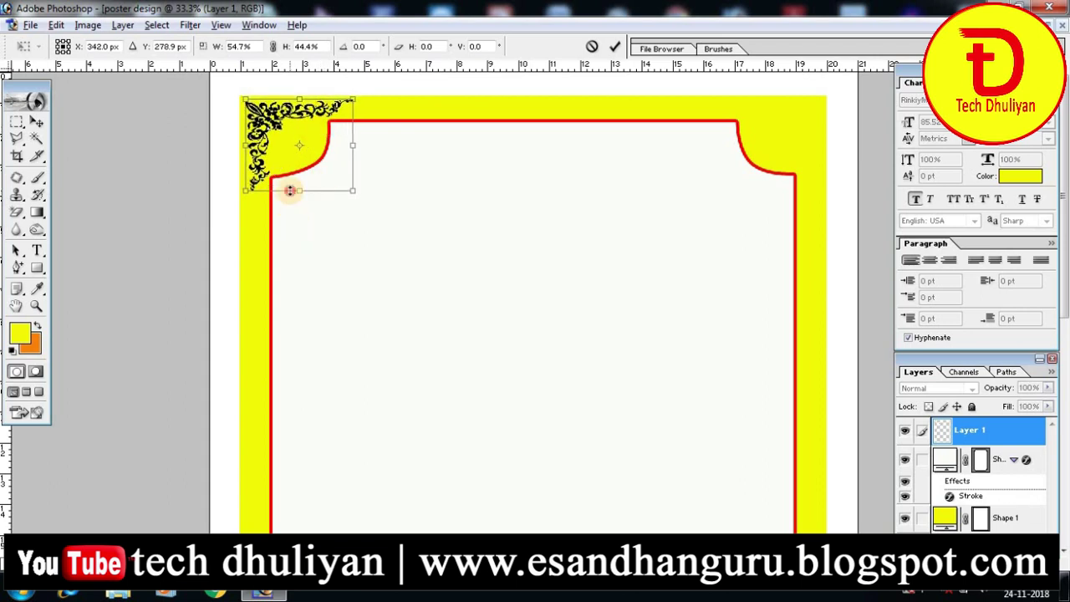
{"action": "left_click_drag", "start_coordinate": [289, 191], "coordinate": [287, 210]}
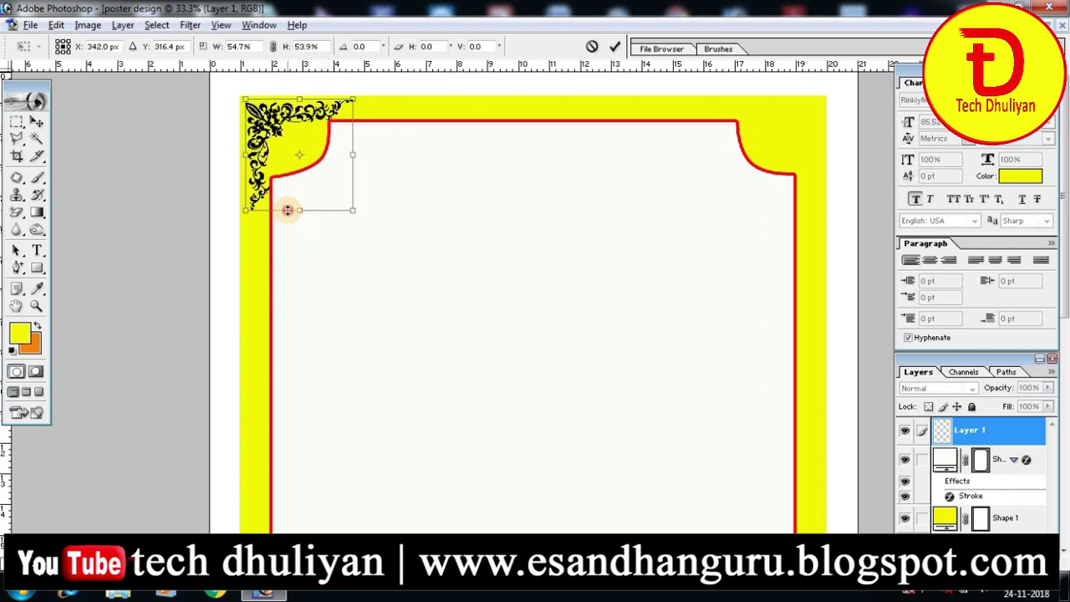
{"action": "key", "text": "Return"}
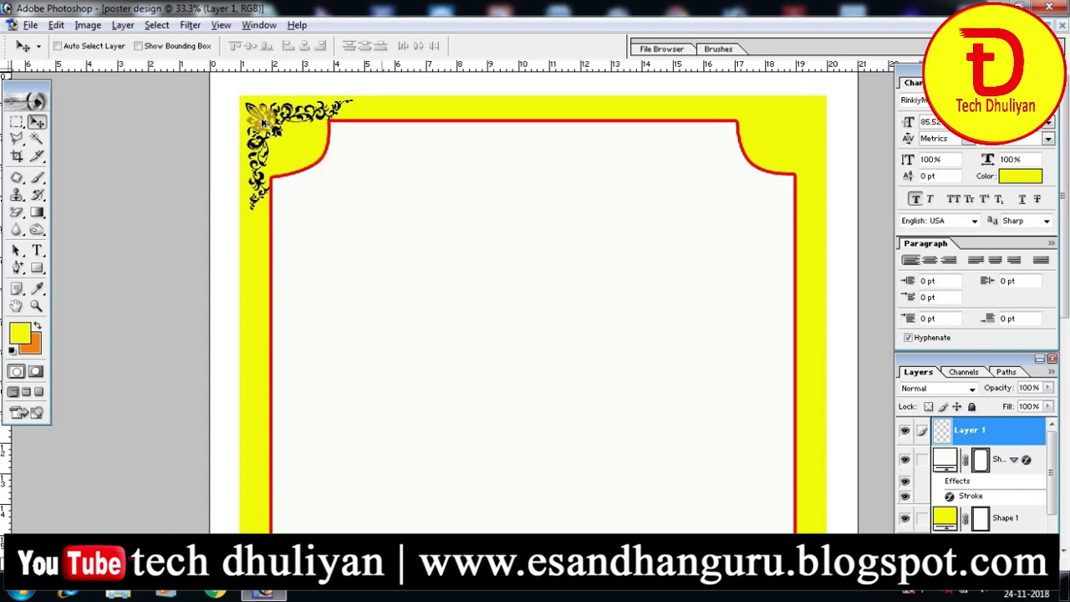
- Alt-drag a duplicate of the corner ornament onto the poster
{"action": "left_click_drag", "start_coordinate": [267, 124], "coordinate": [521, 225]}
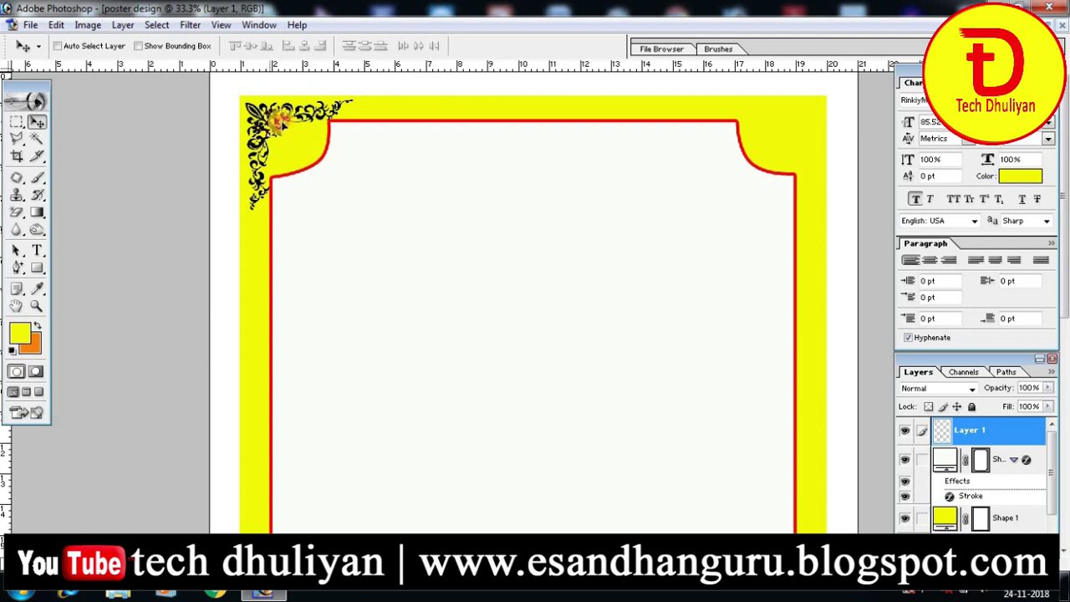
{"action": "left_click_drag", "start_coordinate": [587, 248], "coordinate": [551, 213]}
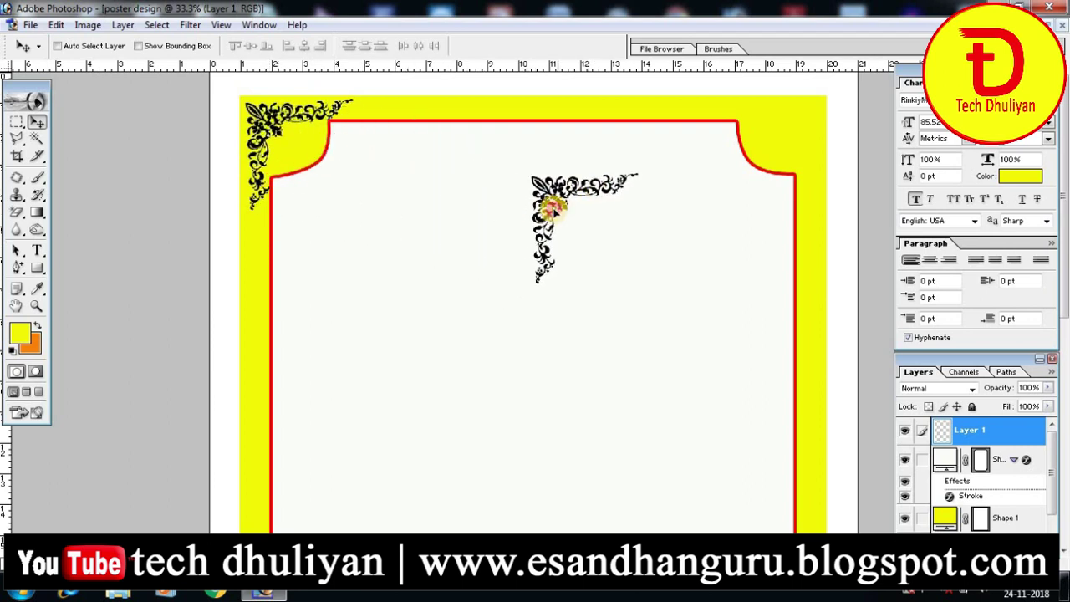
{"action": "left_click", "coordinate": [552, 213], "text": "alt"}
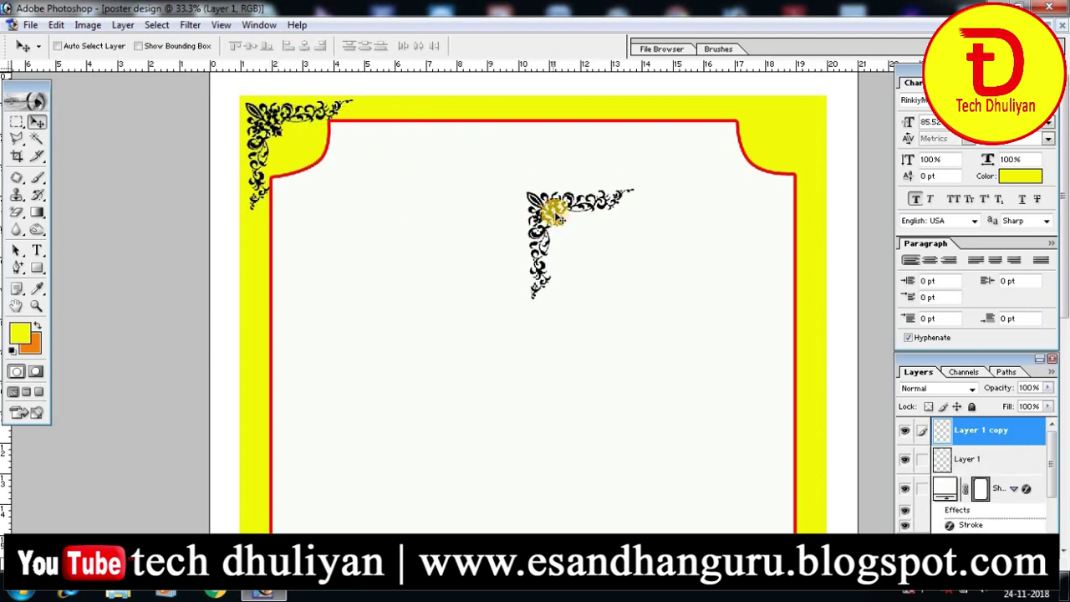
- Rotate the copy about 90° and fit it into the frame's top-right corner
{"action": "key", "text": "ctrl+t"}
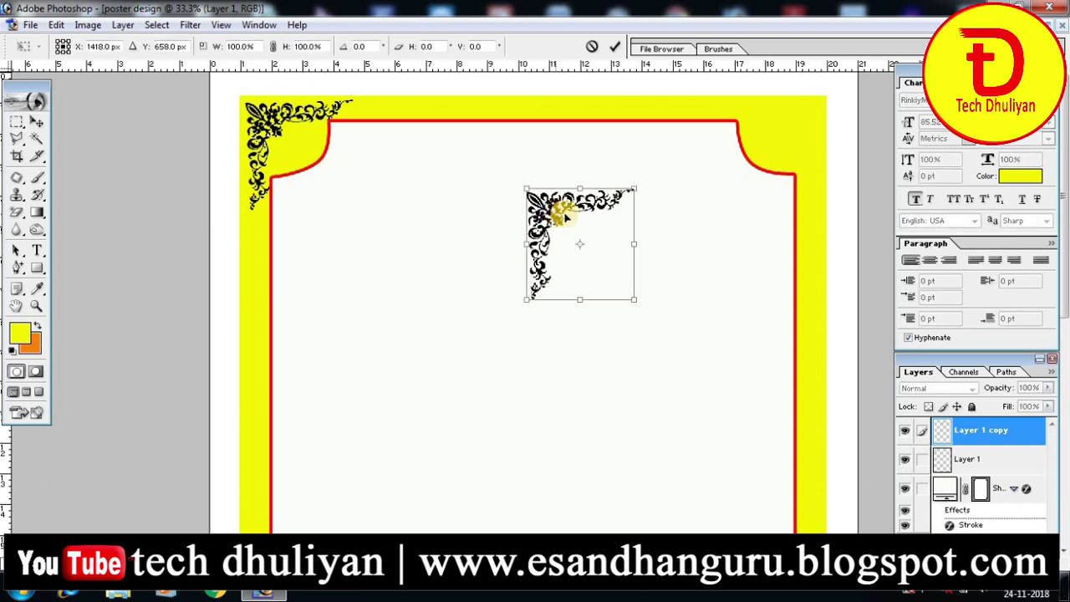
{"action": "left_click_drag", "start_coordinate": [566, 216], "coordinate": [608, 197]}
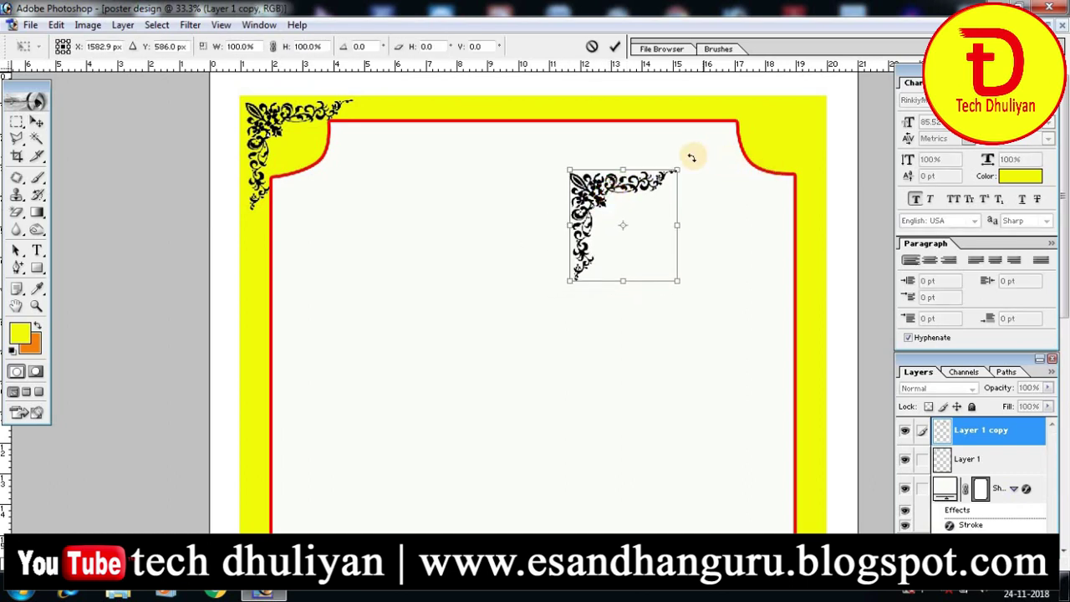
{"action": "mouse_move", "coordinate": [694, 157]}
{"action": "left_mouse_down"}
{"action": "mouse_move", "coordinate": [658, 390]}
{"action": "mouse_move", "coordinate": [540, 382]}
{"action": "mouse_move", "coordinate": [507, 341]}
{"action": "left_mouse_up"}
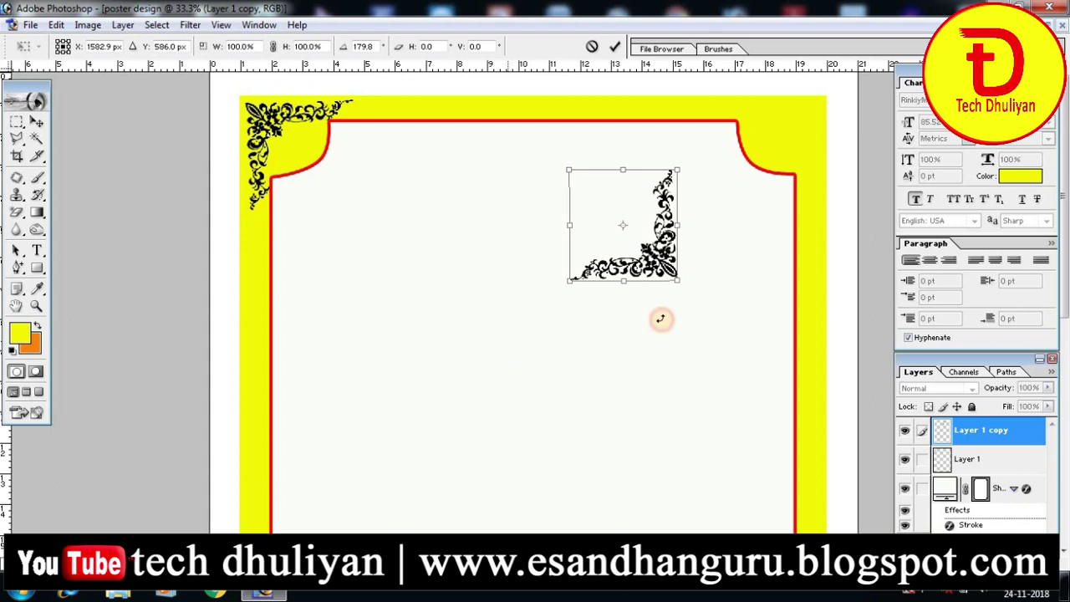
{"action": "mouse_move", "coordinate": [620, 251]}
{"action": "left_mouse_down"}
{"action": "mouse_move", "coordinate": [725, 203]}
{"action": "mouse_move", "coordinate": [730, 189]}
{"action": "left_mouse_up"}
{"action": "mouse_move", "coordinate": [622, 164]}
{"action": "left_mouse_down"}
{"action": "mouse_move", "coordinate": [761, 296]}
{"action": "mouse_move", "coordinate": [635, 315]}
{"action": "mouse_move", "coordinate": [666, 334]}
{"action": "left_mouse_up"}
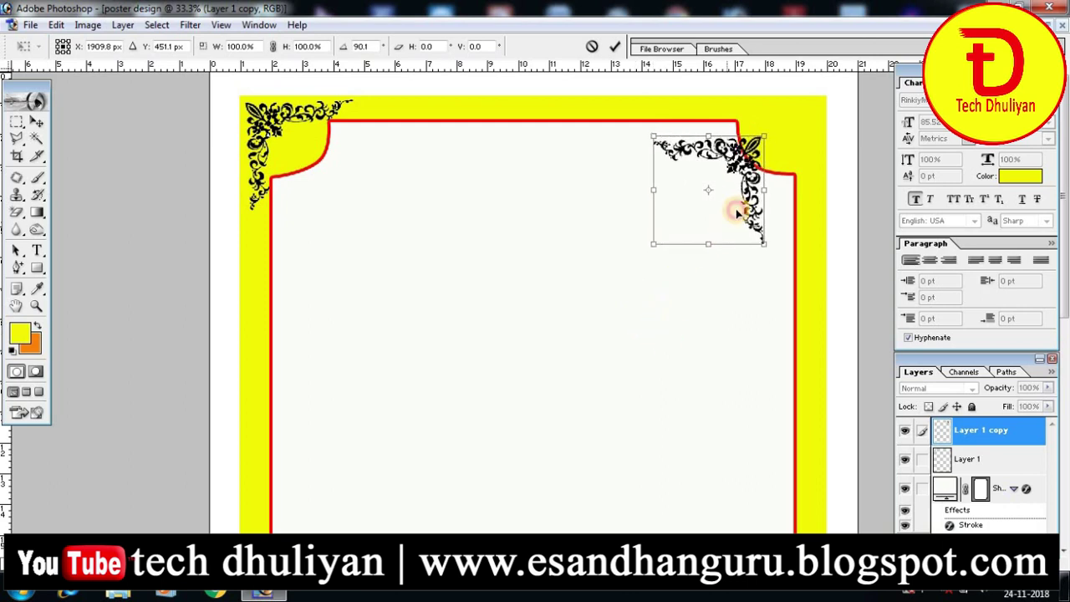
{"action": "left_click_drag", "start_coordinate": [727, 227], "coordinate": [787, 184]}
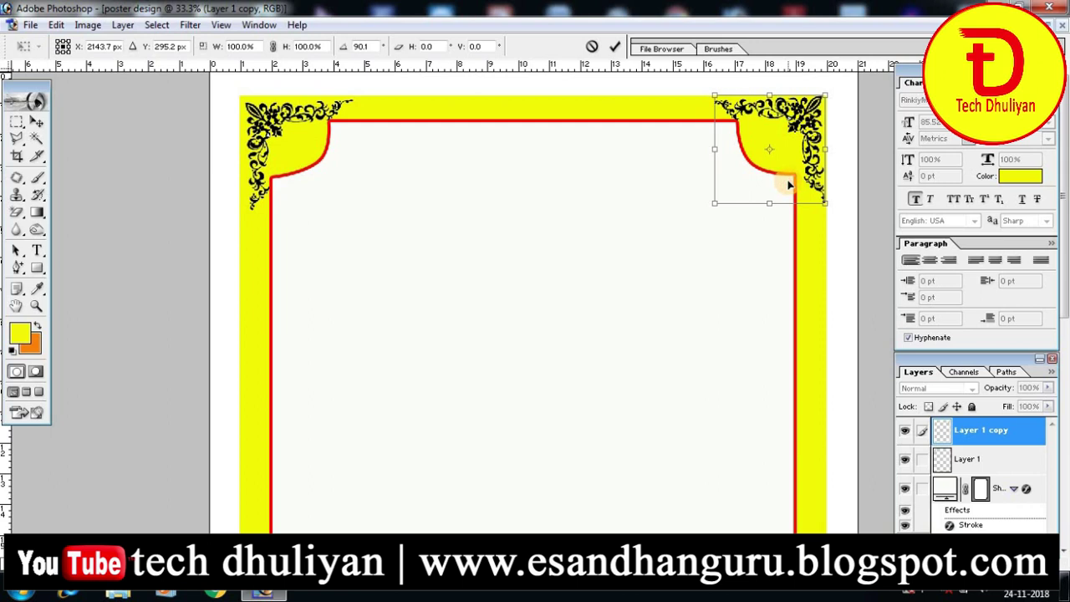
{"action": "key", "text": "Return"}
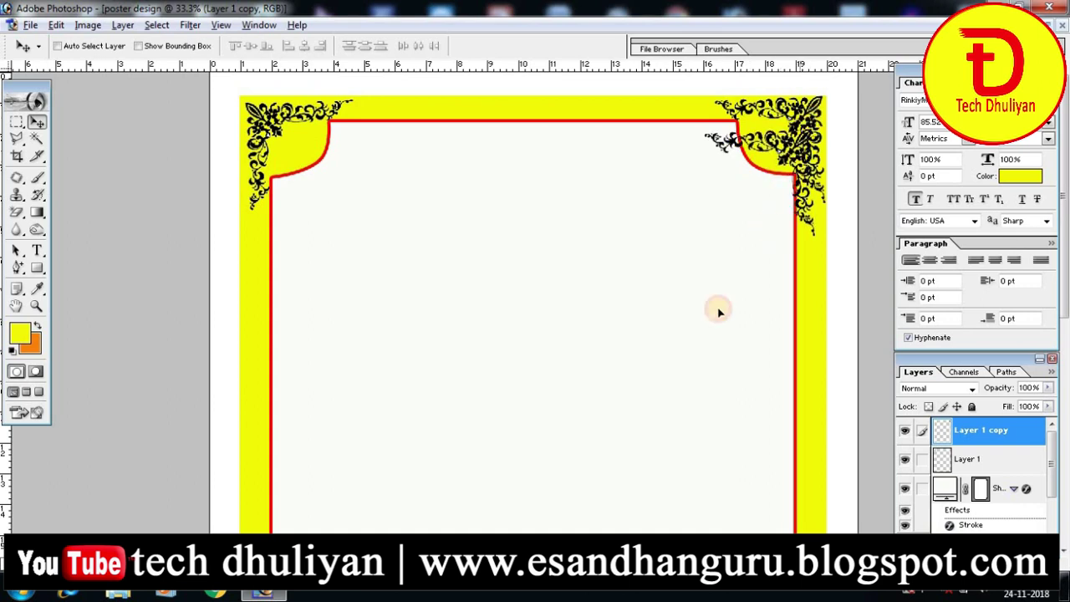
- Duplicate the ornament again and move the copy toward the poster's bottom-left
{"action": "left_click_drag", "start_coordinate": [811, 121], "coordinate": [640, 411]}
{"action": "scroll", "coordinate": [644, 401], "scroll_direction": "down", "scroll_amount": 5}
{"action": "scroll", "coordinate": [692, 355], "scroll_direction": "down", "scroll_amount": 3}
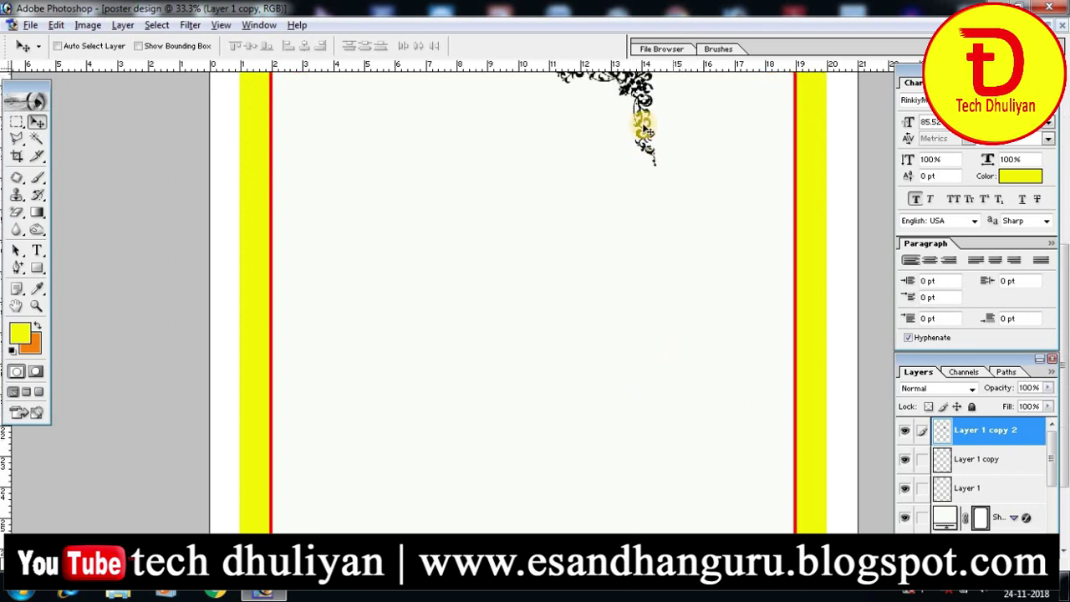
{"action": "left_click_drag", "start_coordinate": [644, 125], "coordinate": [549, 359]}
{"action": "scroll", "coordinate": [549, 360], "scroll_direction": "down", "scroll_amount": 2}
{"action": "left_click_drag", "start_coordinate": [542, 200], "coordinate": [416, 368]}
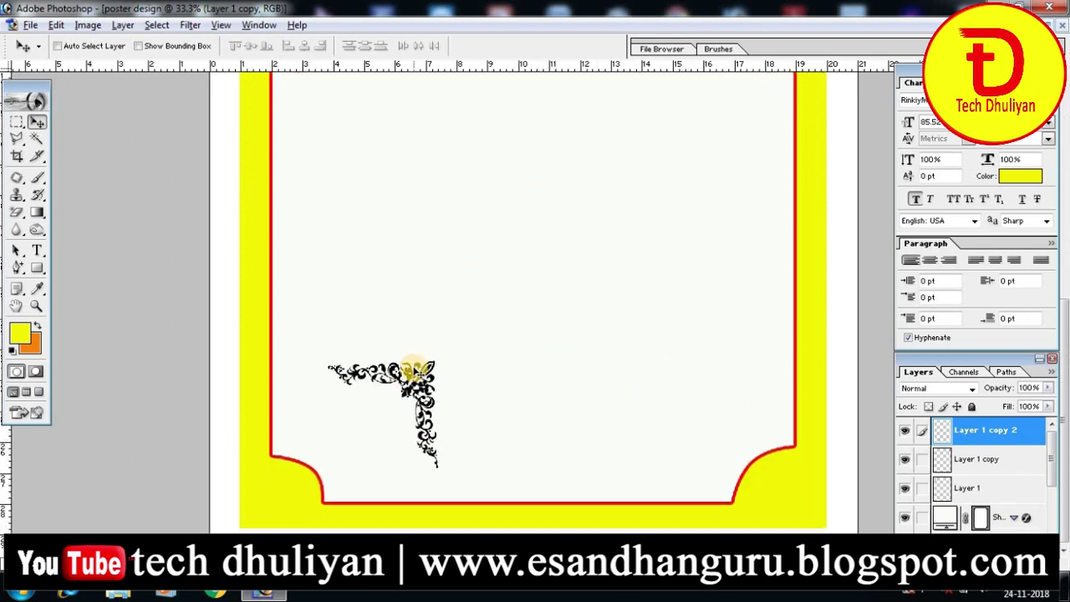
- Rotate the copy about 180° into the bottom-left corner, then Alt-drag a fourth copy
{"action": "key", "text": "ctrl+t"}
{"action": "mouse_move", "coordinate": [509, 389]}
{"action": "left_mouse_down"}
{"action": "mouse_move", "coordinate": [393, 487]}
{"action": "mouse_move", "coordinate": [315, 501]}
{"action": "left_mouse_up"}
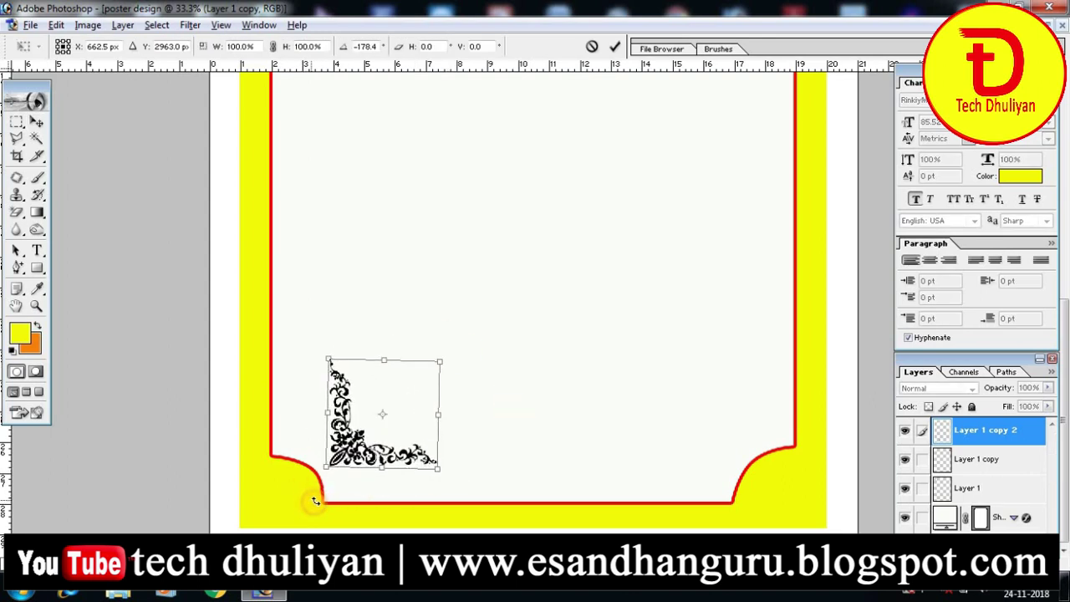
{"action": "mouse_move", "coordinate": [345, 464]}
{"action": "left_mouse_down"}
{"action": "mouse_move", "coordinate": [275, 515]}
{"action": "mouse_move", "coordinate": [285, 511]}
{"action": "left_mouse_up"}
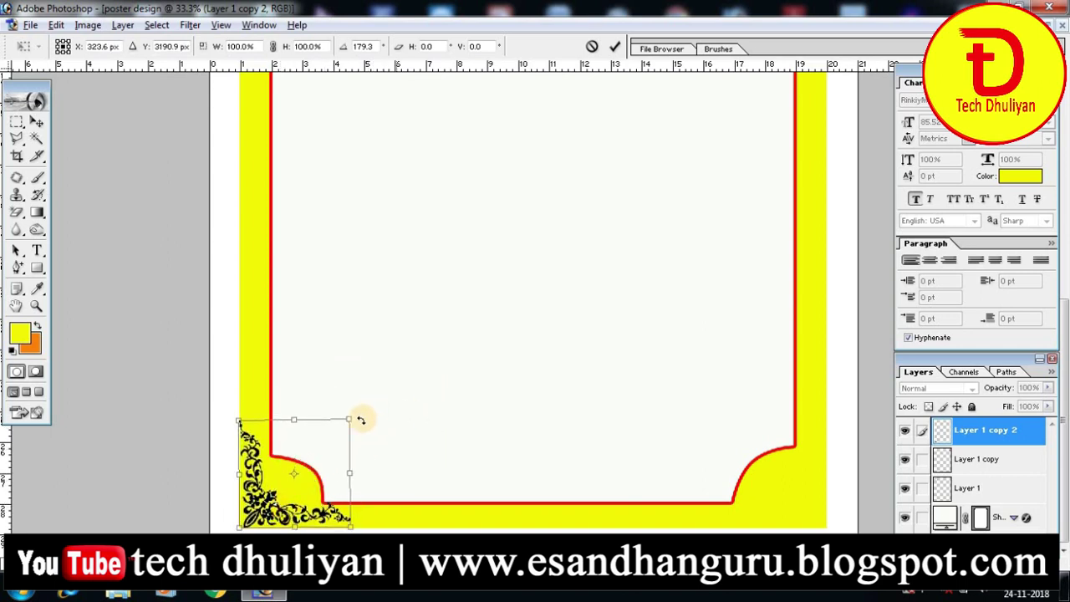
{"action": "left_click_drag", "start_coordinate": [423, 423], "coordinate": [423, 426]}
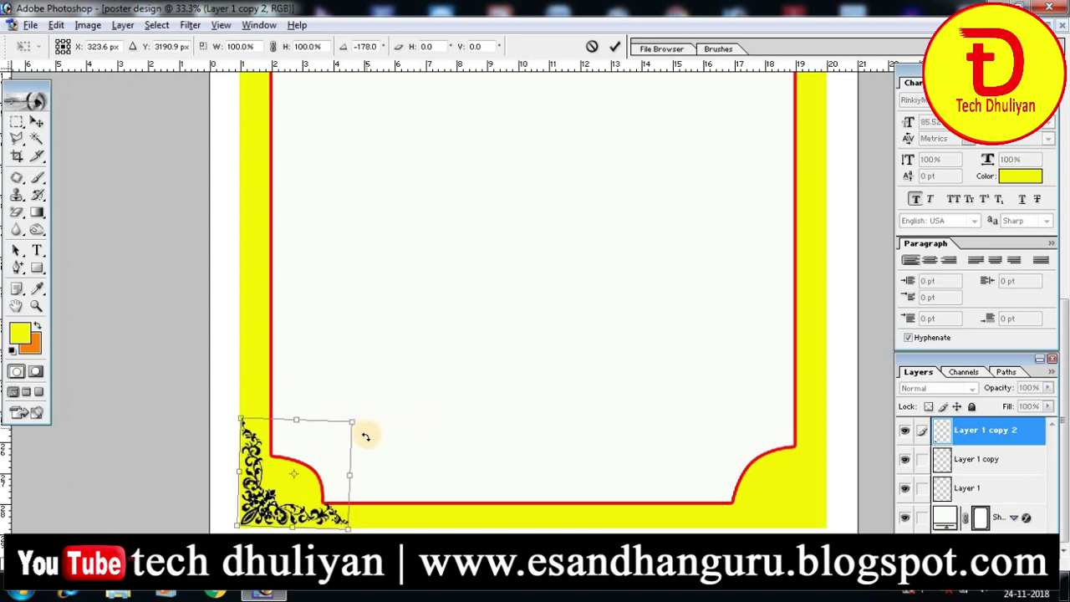
{"action": "double_click", "coordinate": [337, 454]}
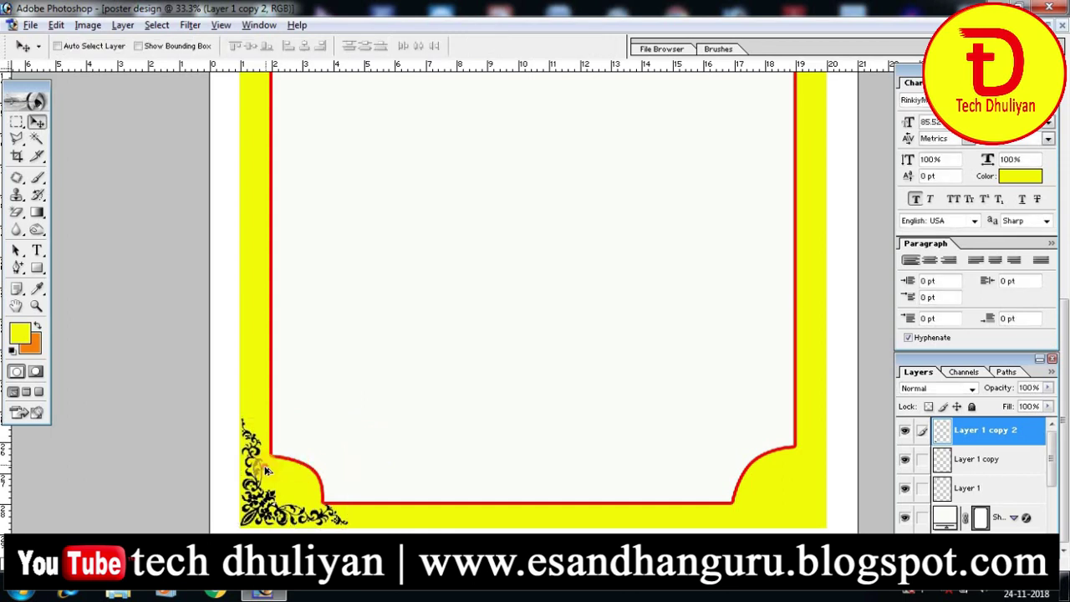
{"action": "left_click_drag", "start_coordinate": [261, 462], "coordinate": [568, 422]}
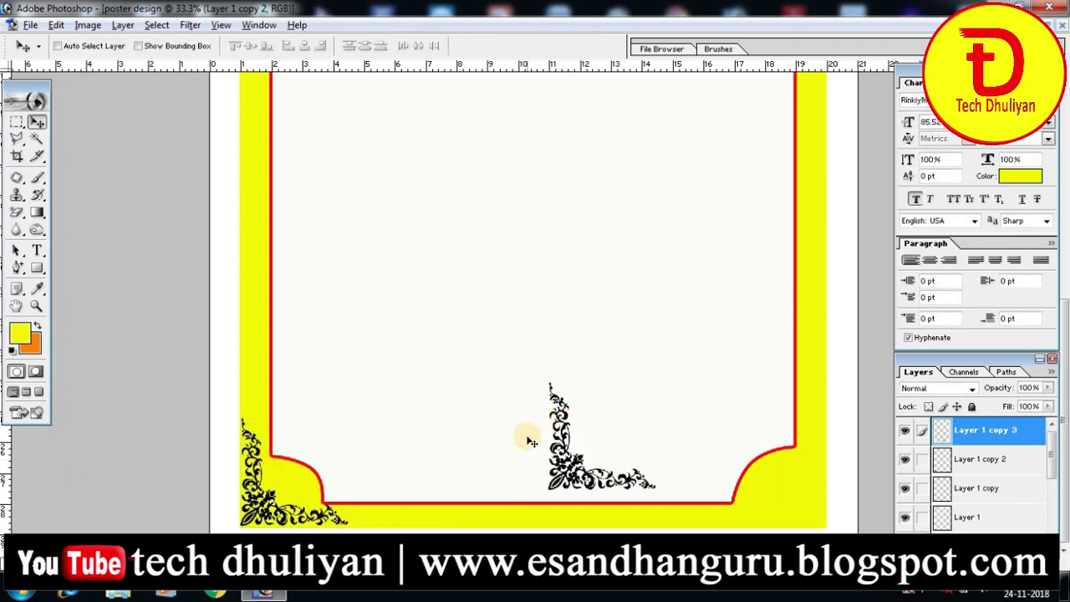
{"action": "key", "text": "ctrl+t"}
{"action": "mouse_move", "coordinate": [682, 389]}
{"action": "left_mouse_down"}
{"action": "mouse_move", "coordinate": [490, 342]}
{"action": "mouse_move", "coordinate": [541, 332]}
{"action": "left_mouse_up"}
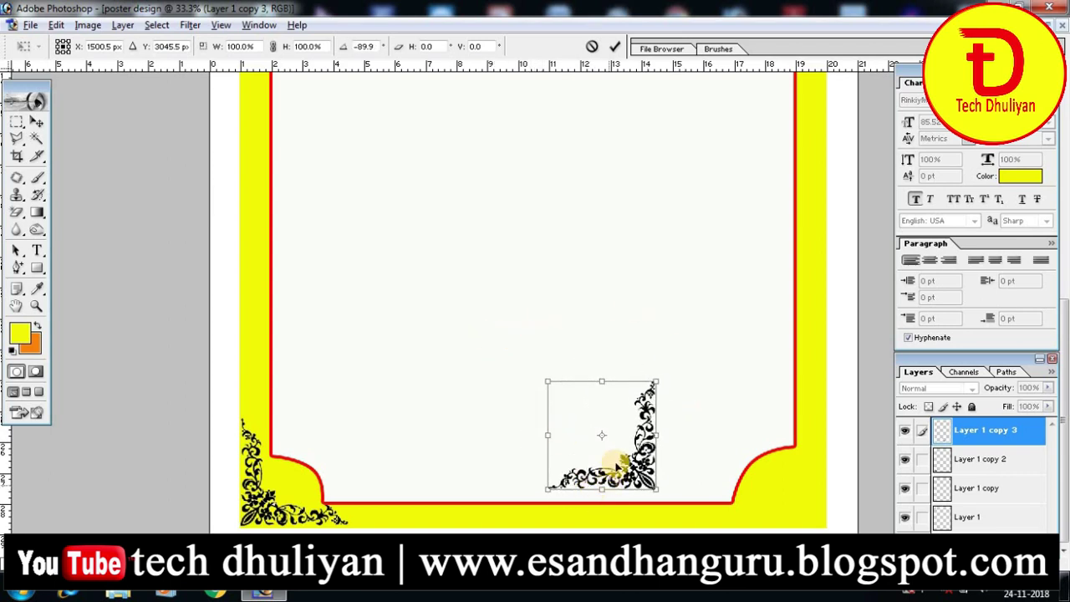
{"action": "mouse_move", "coordinate": [642, 462]}
{"action": "left_mouse_down"}
{"action": "mouse_move", "coordinate": [799, 491]}
{"action": "mouse_move", "coordinate": [781, 493]}
{"action": "left_mouse_up"}
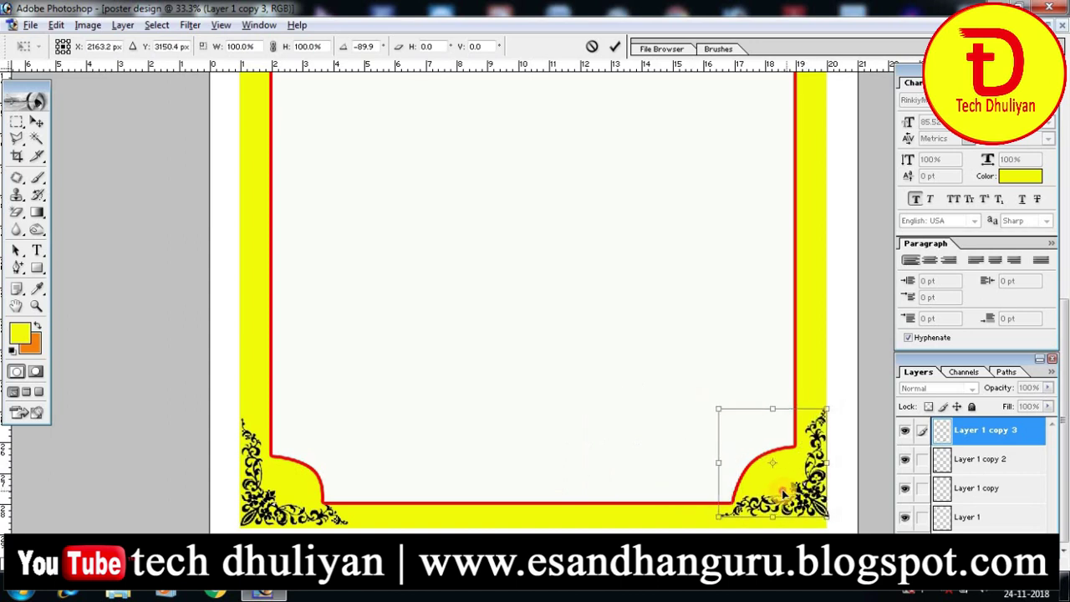
{"action": "left_click_drag", "start_coordinate": [782, 493], "coordinate": [784, 496]}
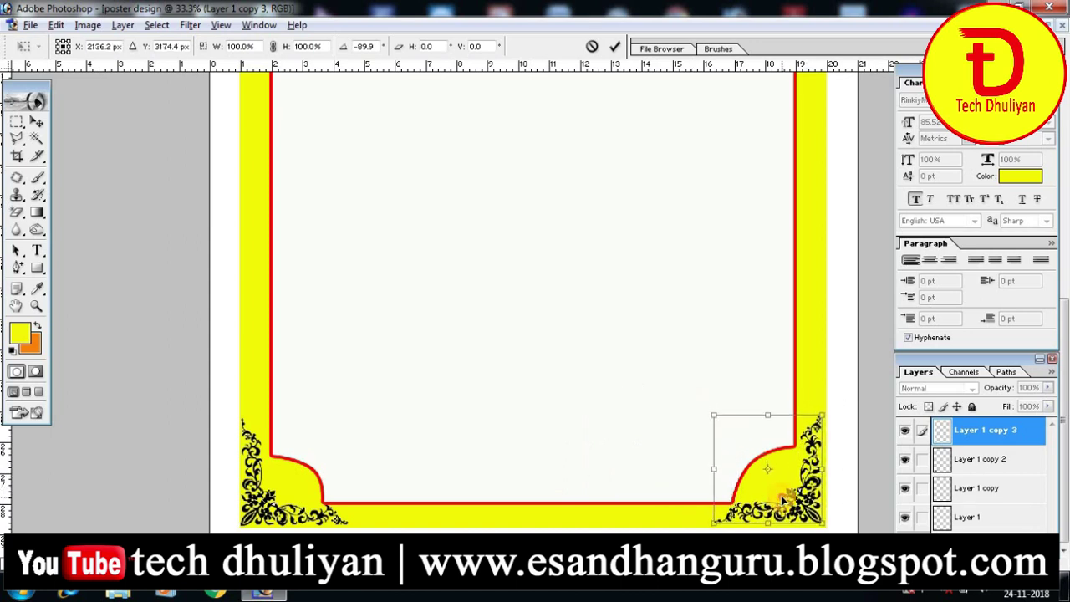
{"action": "key", "text": "Return"}
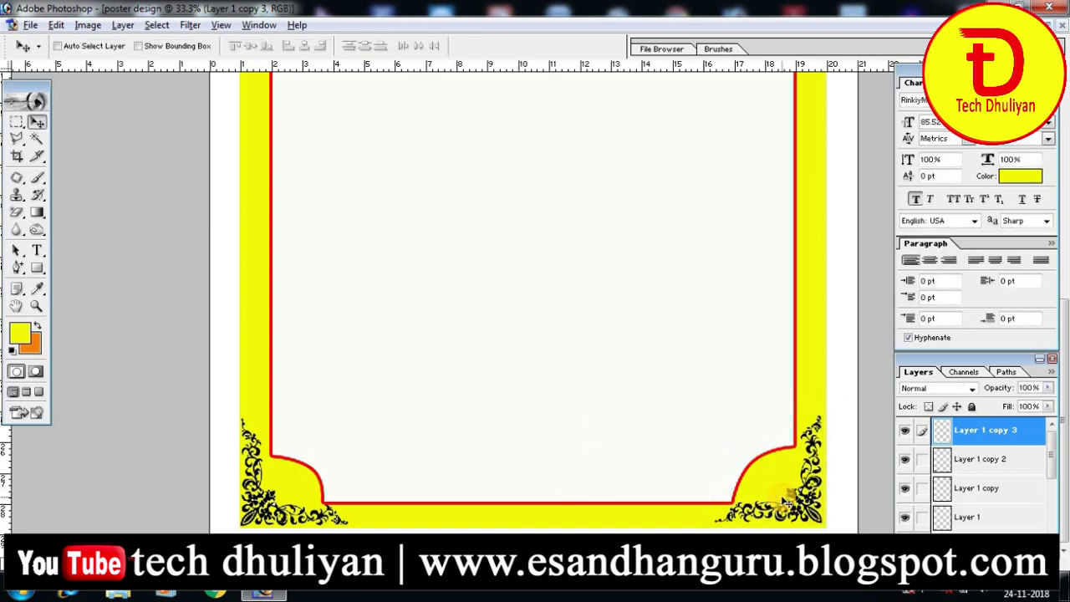
{"action": "scroll", "coordinate": [761, 476], "scroll_direction": "up", "scroll_amount": 5}
{"action": "scroll", "coordinate": [765, 481], "scroll_direction": "up", "scroll_amount": 5}
{"action": "scroll", "coordinate": [769, 485], "scroll_direction": "up", "scroll_amount": 5}
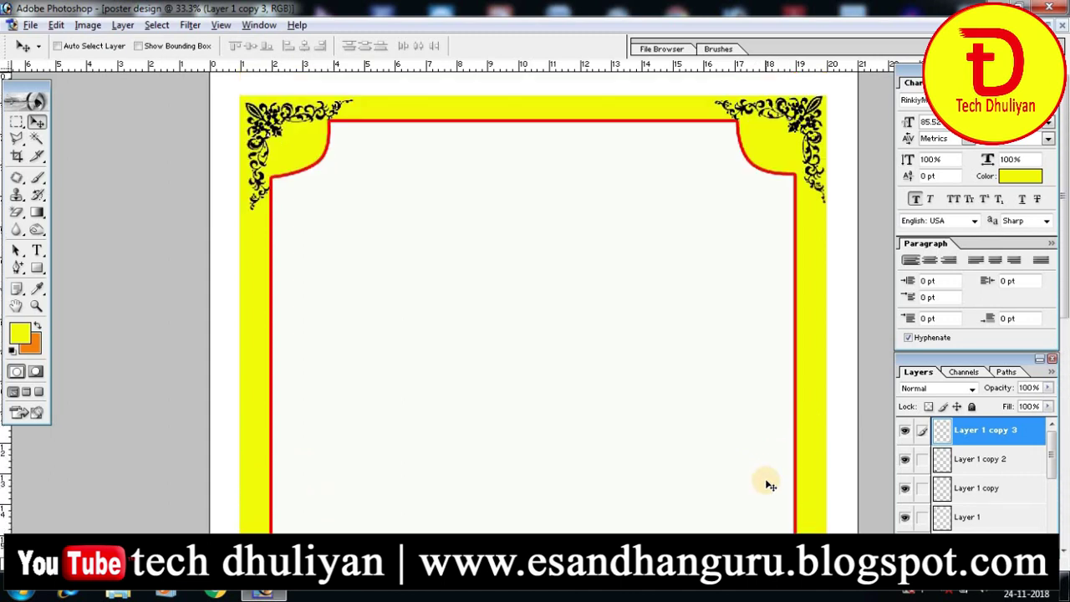
{"action": "key", "text": "ctrl+minus"}
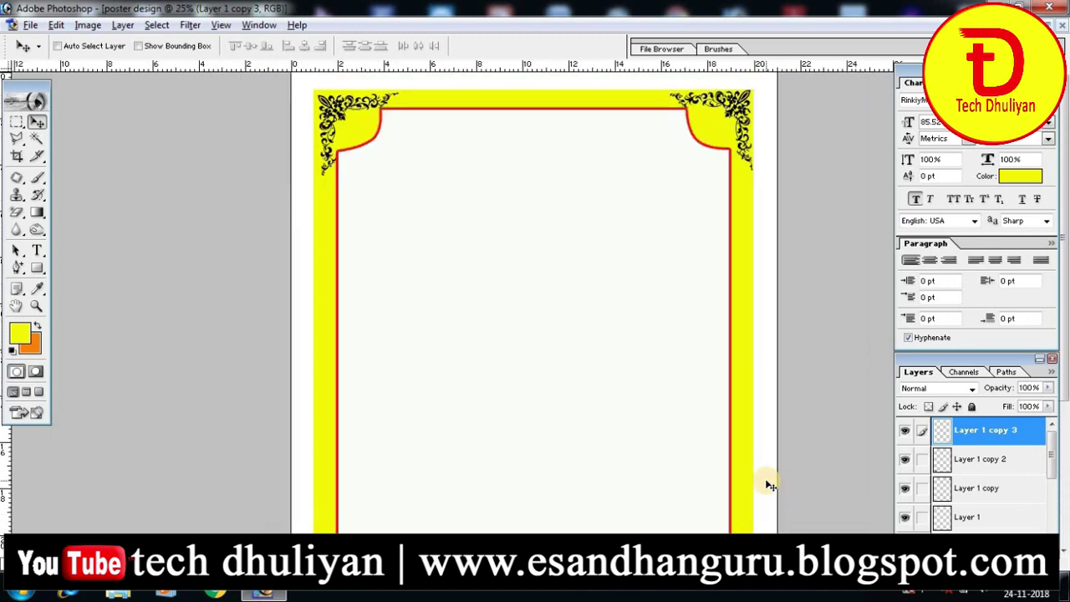
{"action": "key", "text": "ctrl+minus"}
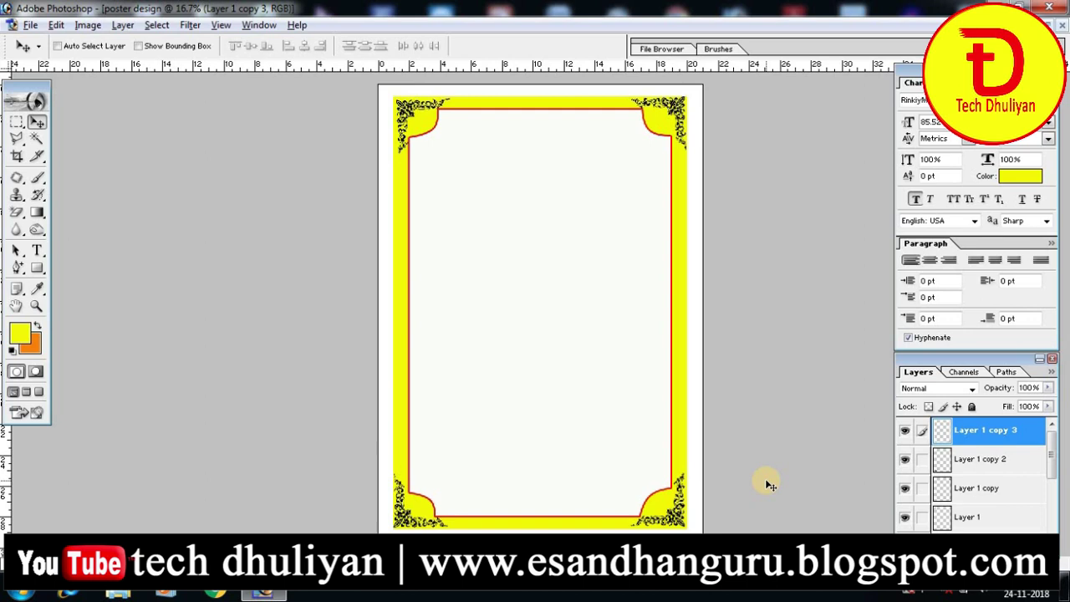
{"action": "key", "text": "ctrl+plus"}
{"action": "key", "text": "ctrl+plus"}
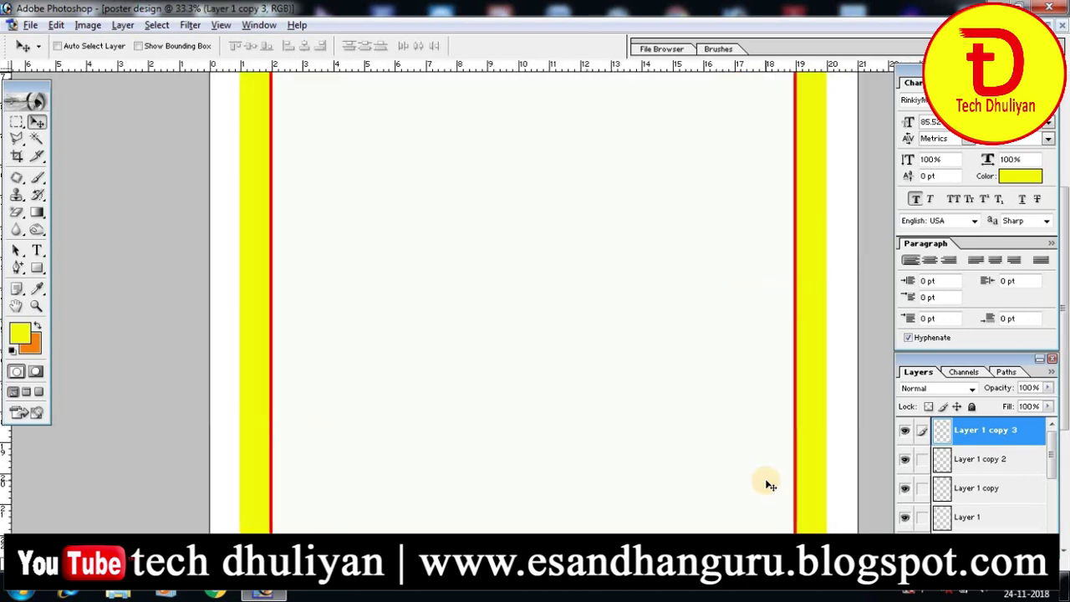
{"action": "scroll", "coordinate": [386, 206], "scroll_direction": "up", "scroll_amount": 3}
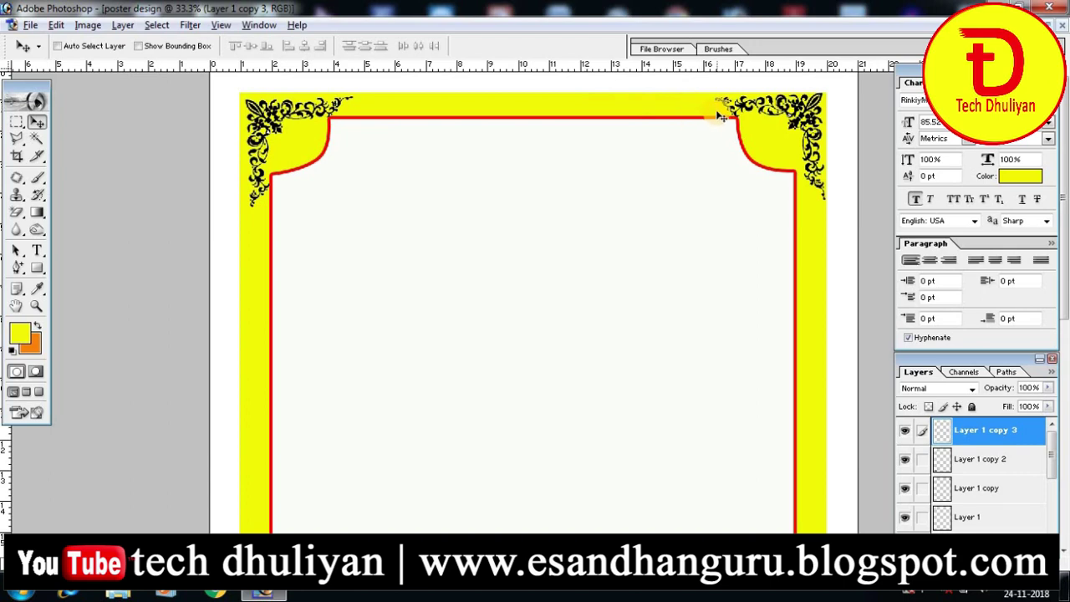
- Restore floating windows and open the Untitled-1 copy.png flower strip image
{"action": "left_click", "coordinate": [1049, 26]}
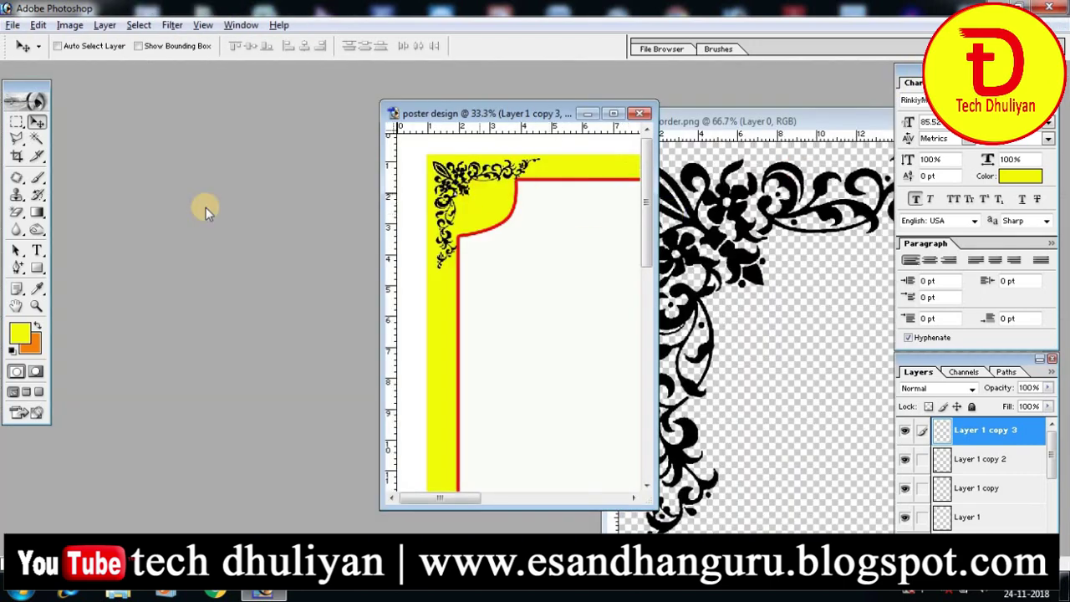
{"action": "double_click", "coordinate": [131, 212]}
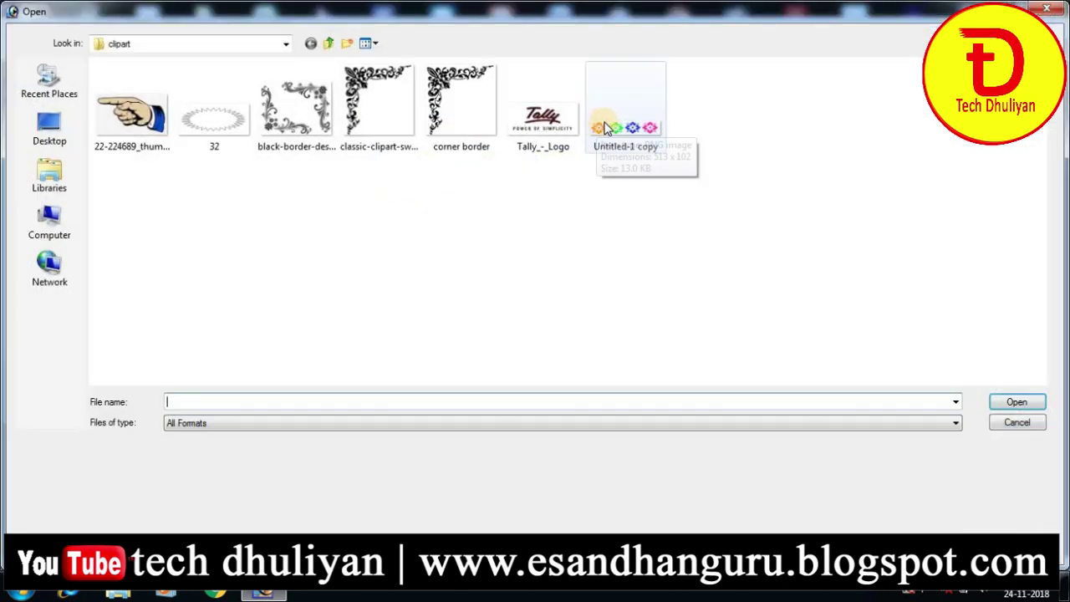
{"action": "left_click", "coordinate": [625, 113]}
{"action": "left_click", "coordinate": [1014, 403]}
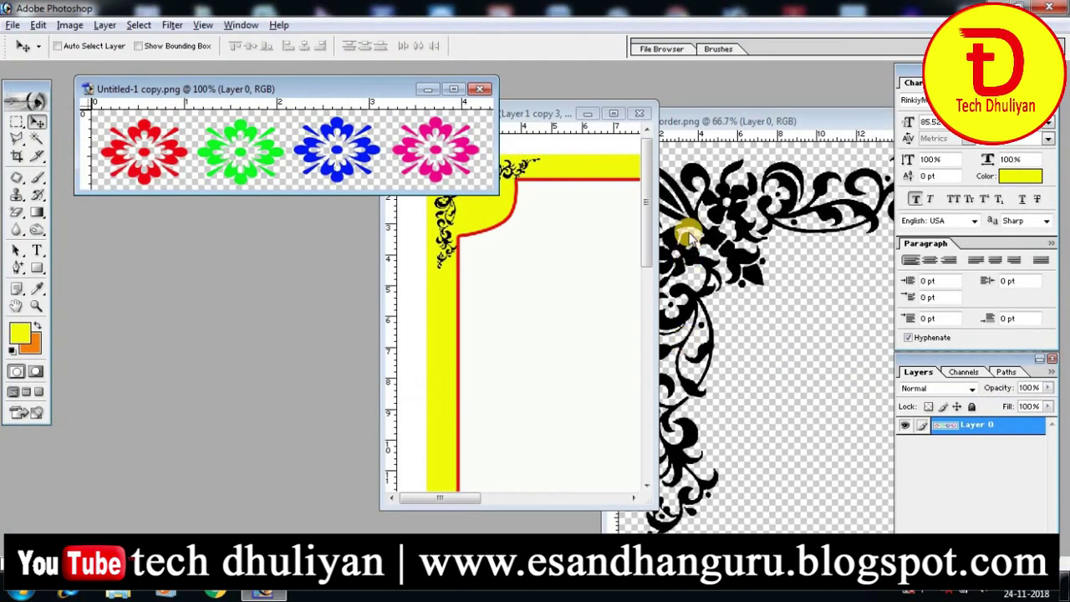
- Drag the flower strip into the poster as Layer 2 and maximize the poster window
{"action": "left_click", "coordinate": [713, 119]}
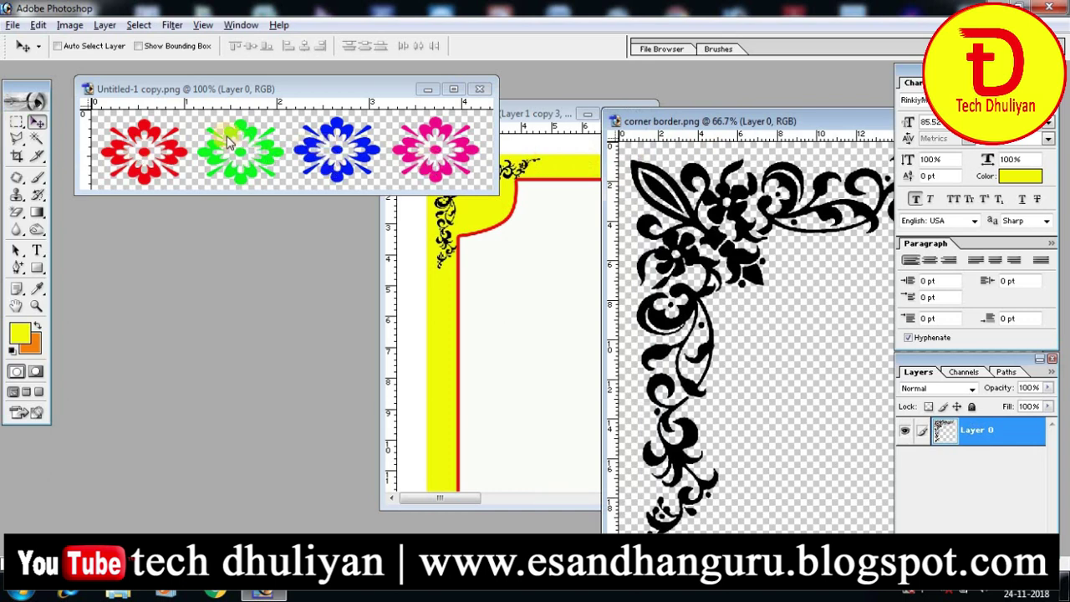
{"action": "left_click_drag", "start_coordinate": [227, 142], "coordinate": [537, 350]}
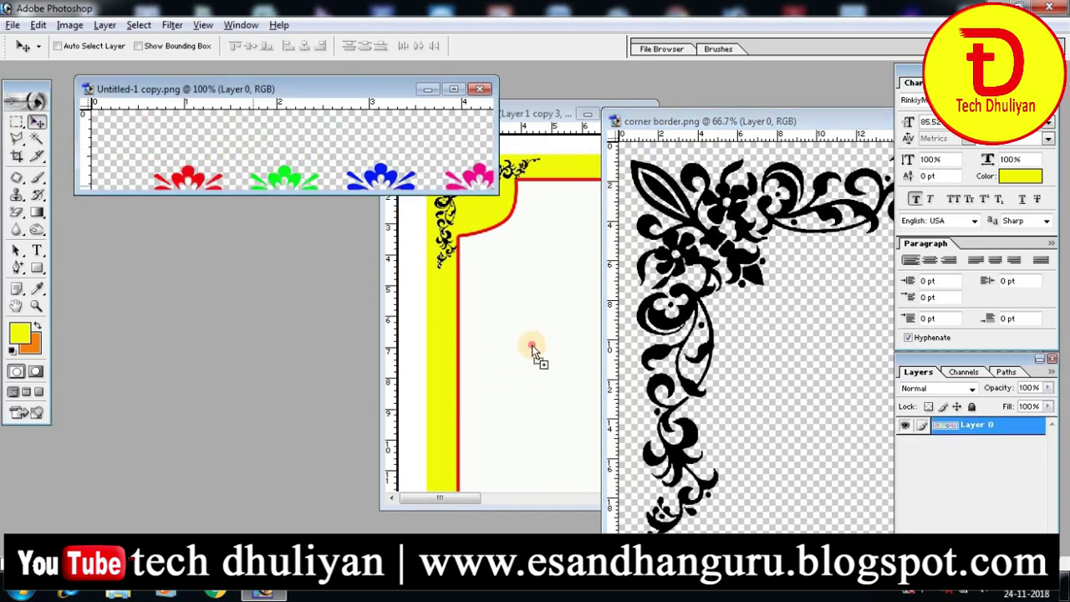
{"action": "left_click", "coordinate": [613, 113]}
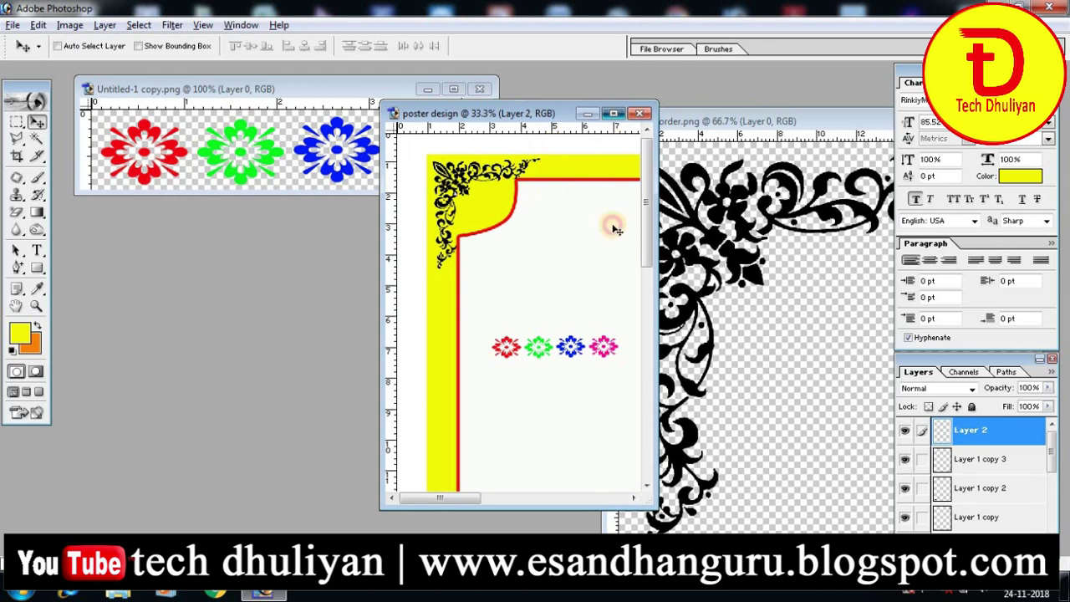
- Place the flower strip in the top yellow border and Alt-drag two copies to its right
{"action": "left_click_drag", "start_coordinate": [404, 291], "coordinate": [428, 103]}
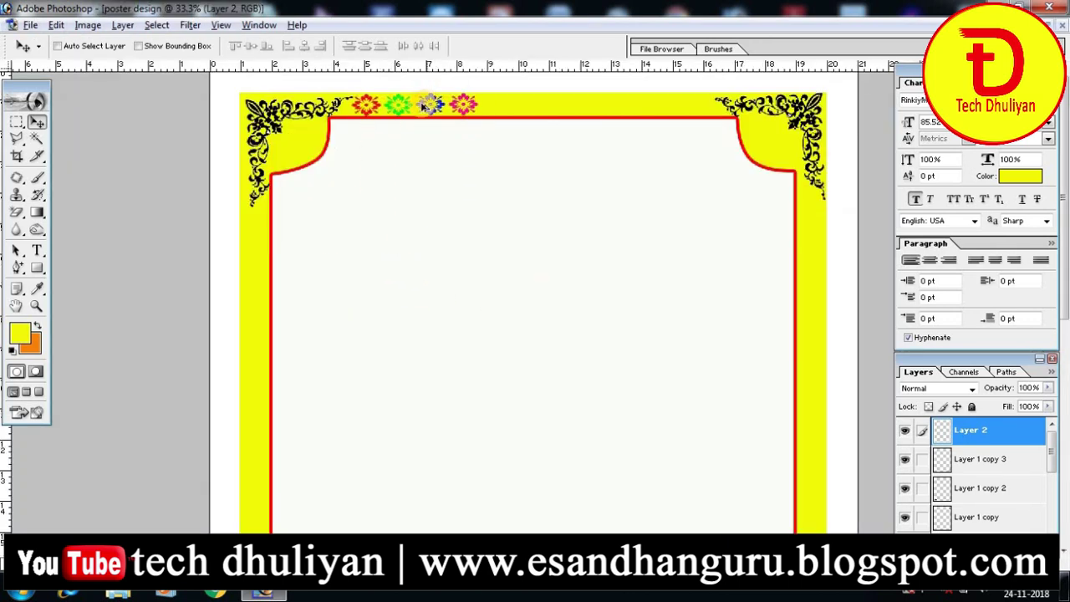
{"action": "left_click_drag", "start_coordinate": [428, 104], "coordinate": [537, 106]}
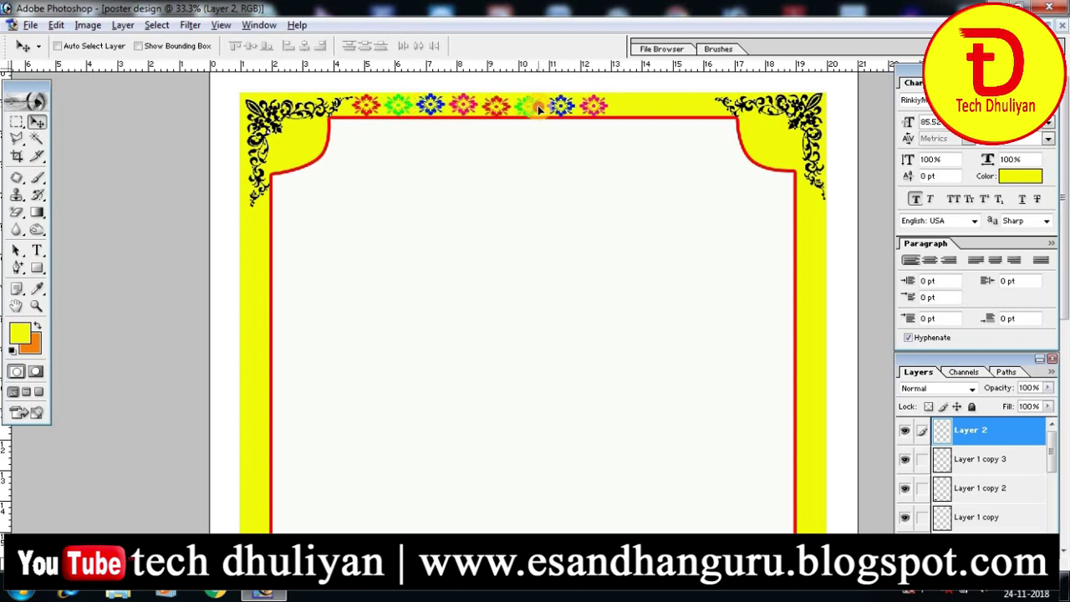
{"action": "left_click_drag", "start_coordinate": [539, 108], "coordinate": [648, 105]}
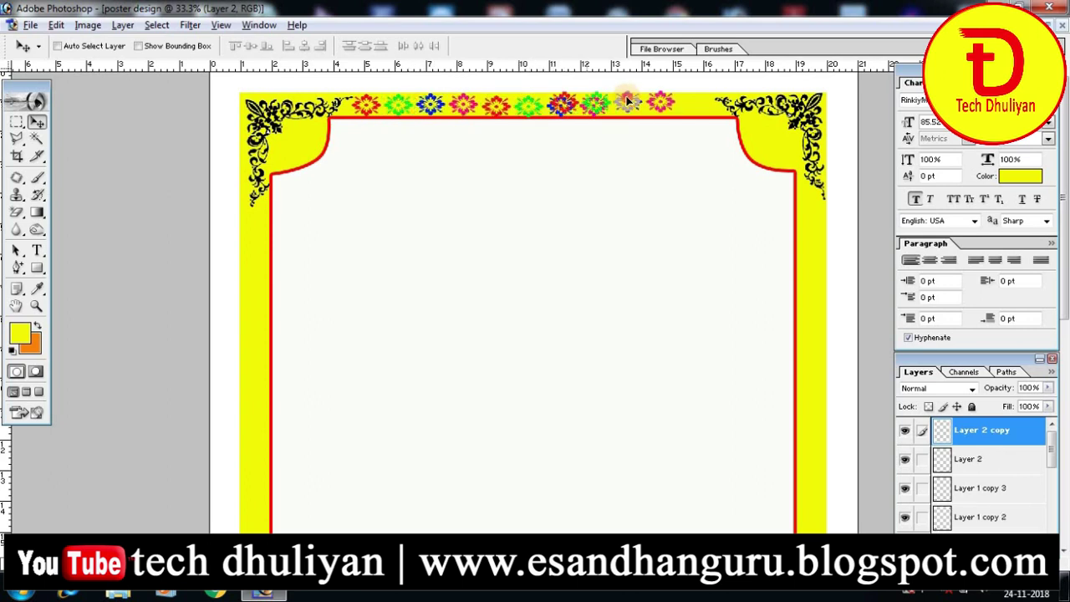
{"action": "key", "text": "shift+Left"}
{"action": "key", "text": "shift+Left"}
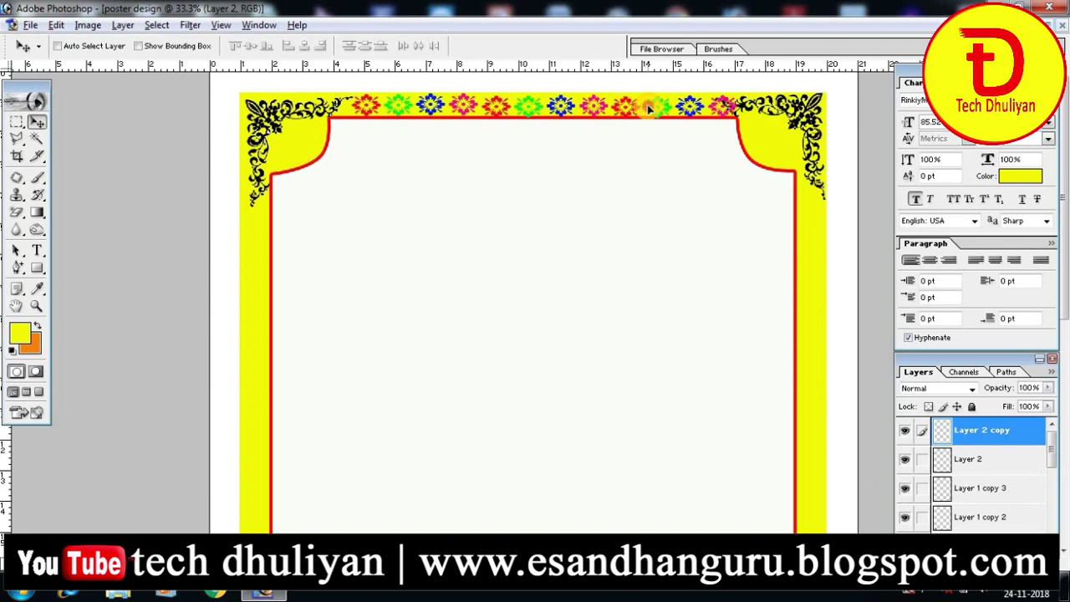
{"action": "key", "text": "shift+Left"}
{"action": "key", "text": "shift+Left"}
{"action": "key", "text": "shift+Right"}
{"action": "key", "text": "shift+Right"}
{"action": "key", "text": "shift+Right"}
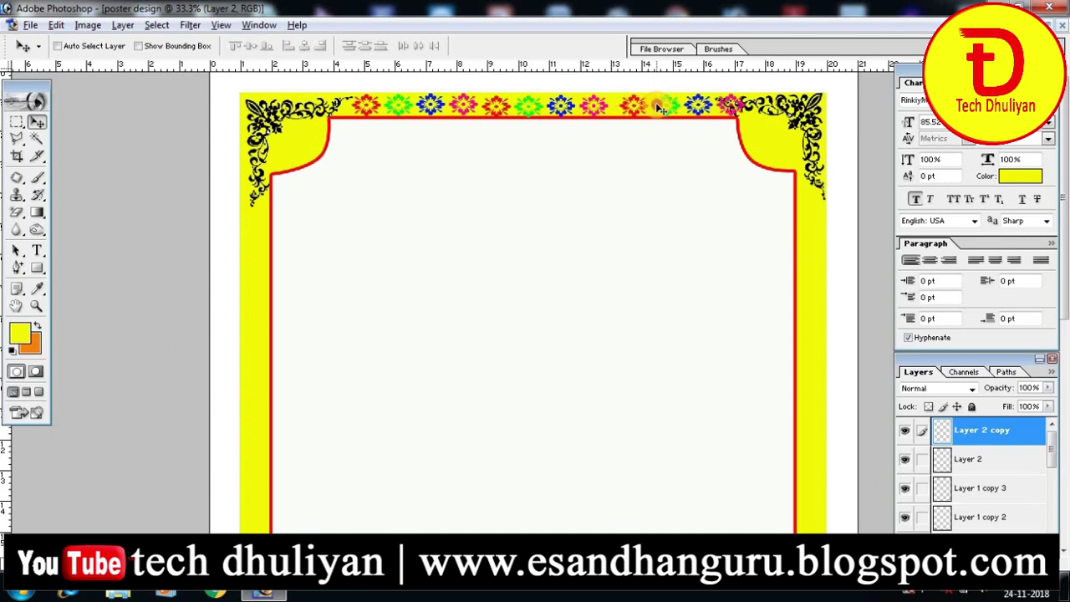
- Select Layer 2 copy and Layer 2 copy 2, nudging the flowers into even spacing
{"action": "right_click", "coordinate": [568, 107]}
{"action": "left_click", "coordinate": [585, 114]}
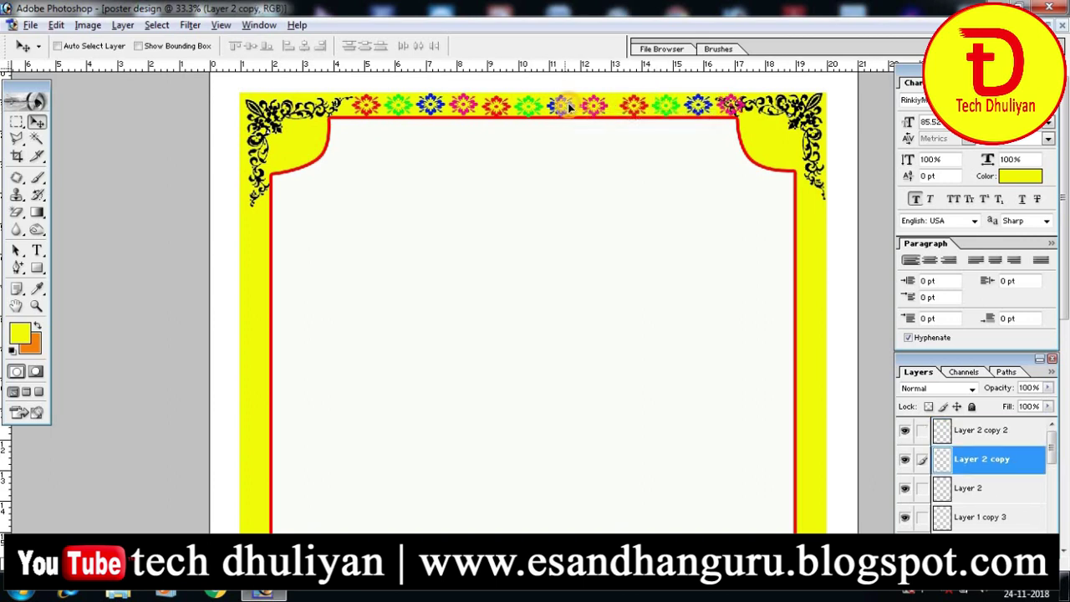
{"action": "key", "text": "shift+Right"}
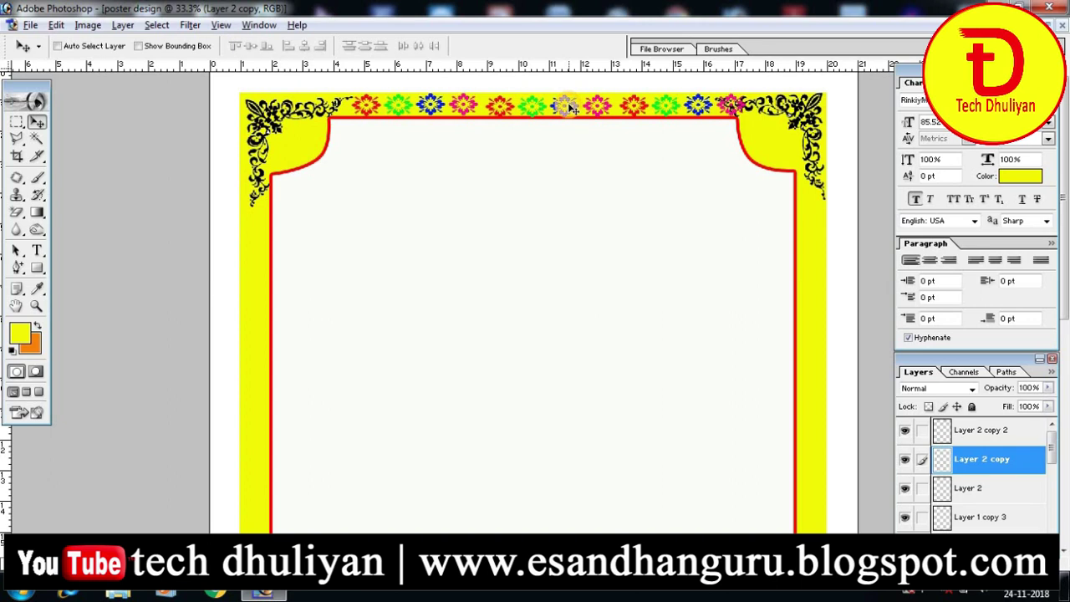
{"action": "key", "text": "Right"}
{"action": "key", "text": "Right"}
{"action": "key", "text": "Right"}
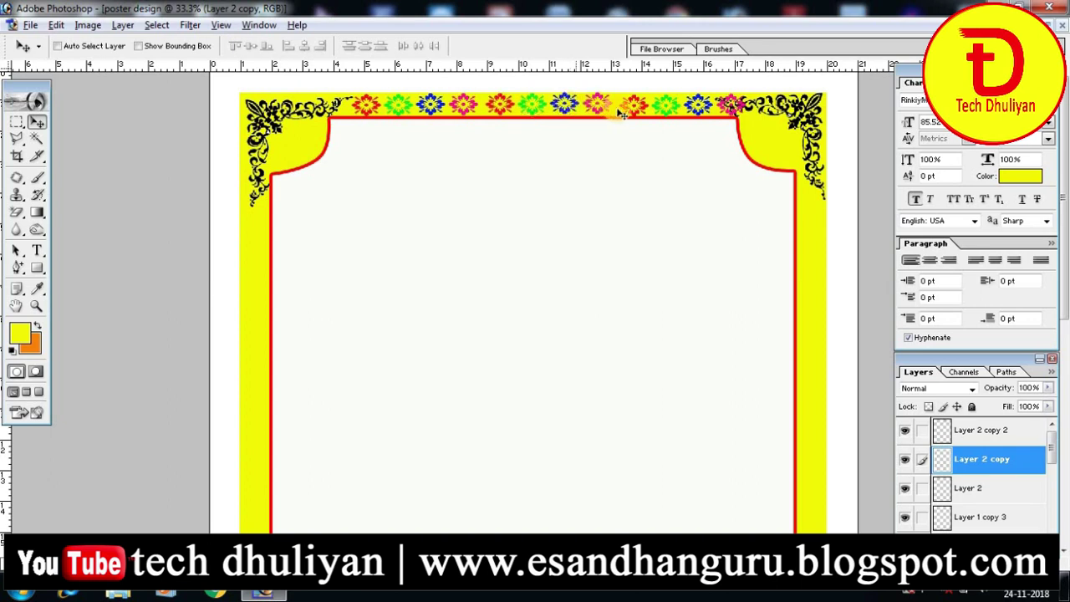
{"action": "right_click", "coordinate": [657, 108]}
{"action": "left_click", "coordinate": [601, 113]}
{"action": "right_click", "coordinate": [698, 107]}
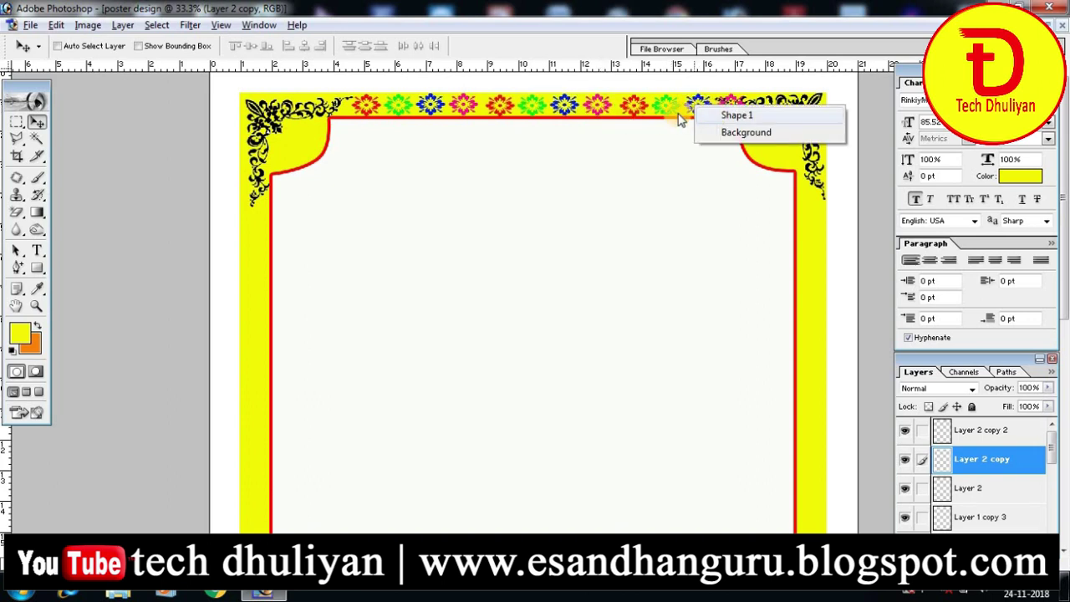
{"action": "right_click", "coordinate": [688, 108]}
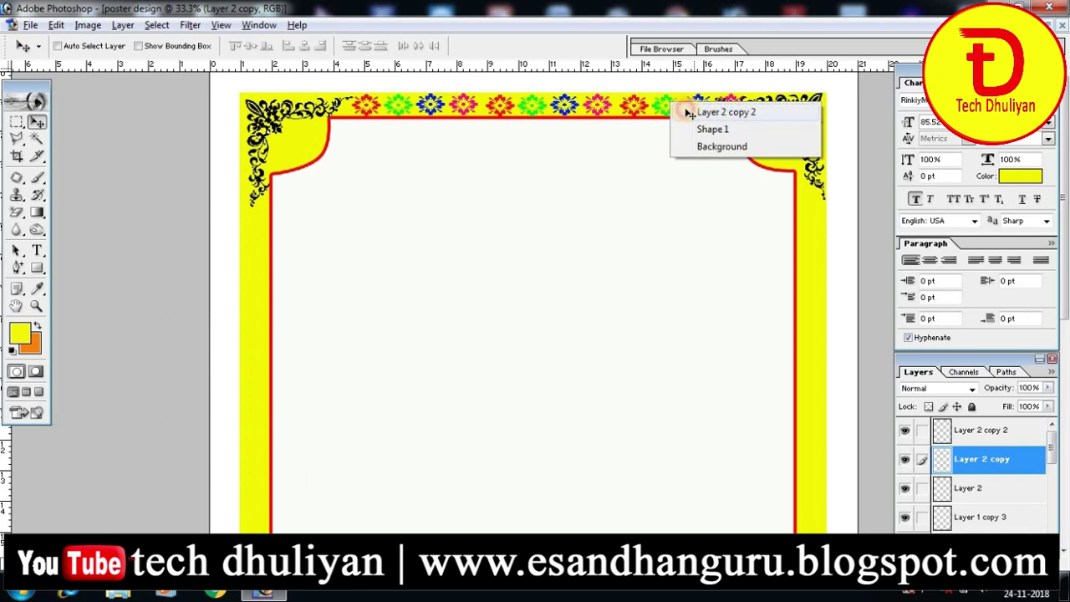
{"action": "left_click", "coordinate": [694, 111]}
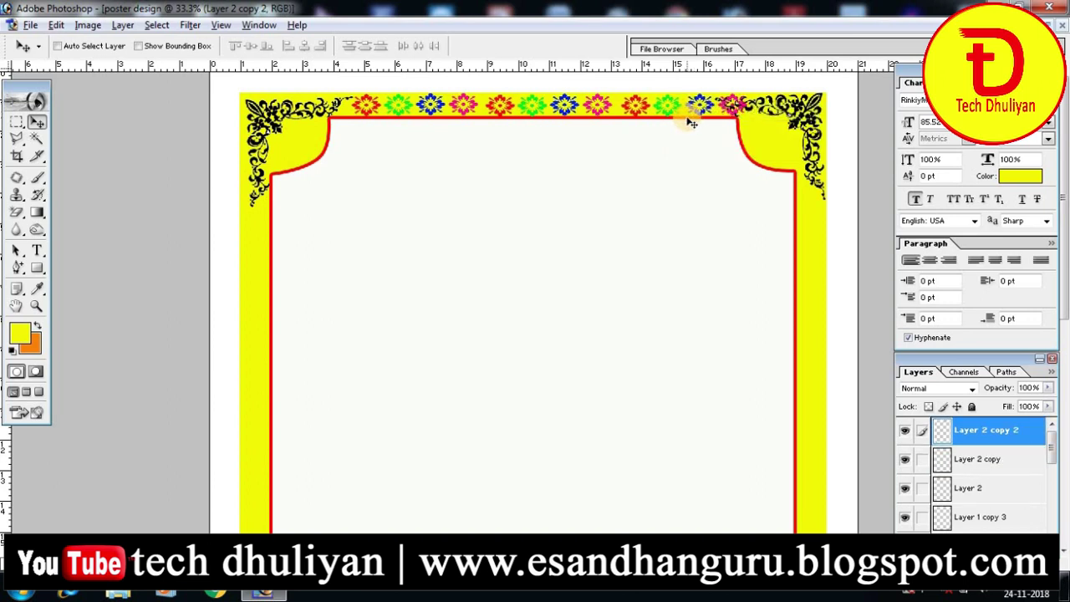
- Erase the flower overlapping the top-right corner ornament with the Eraser Tool
{"action": "left_click", "coordinate": [18, 214]}
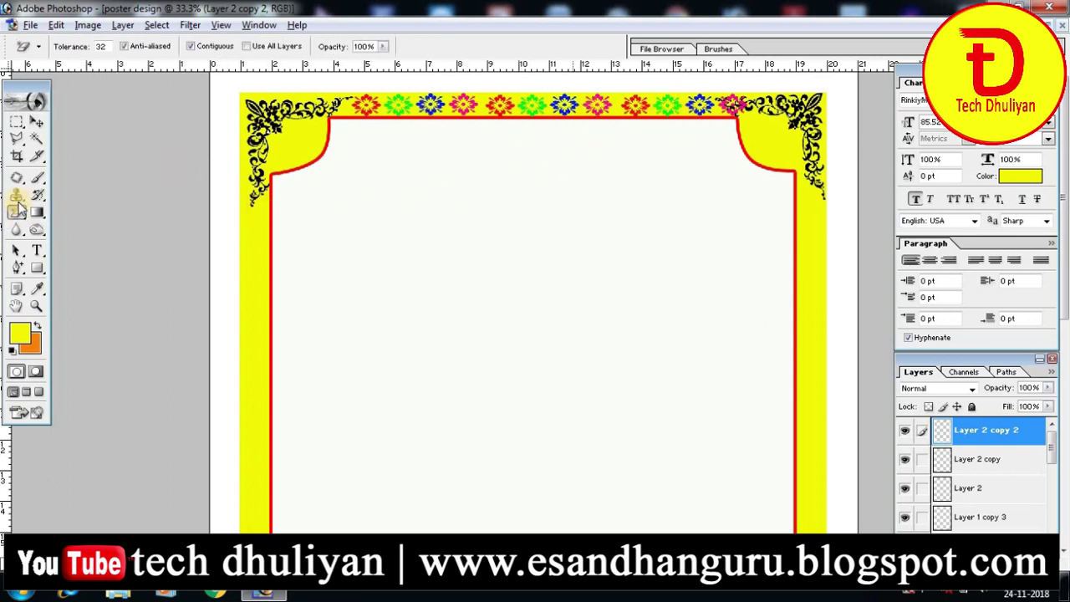
{"action": "left_click_drag", "start_coordinate": [16, 217], "coordinate": [75, 210]}
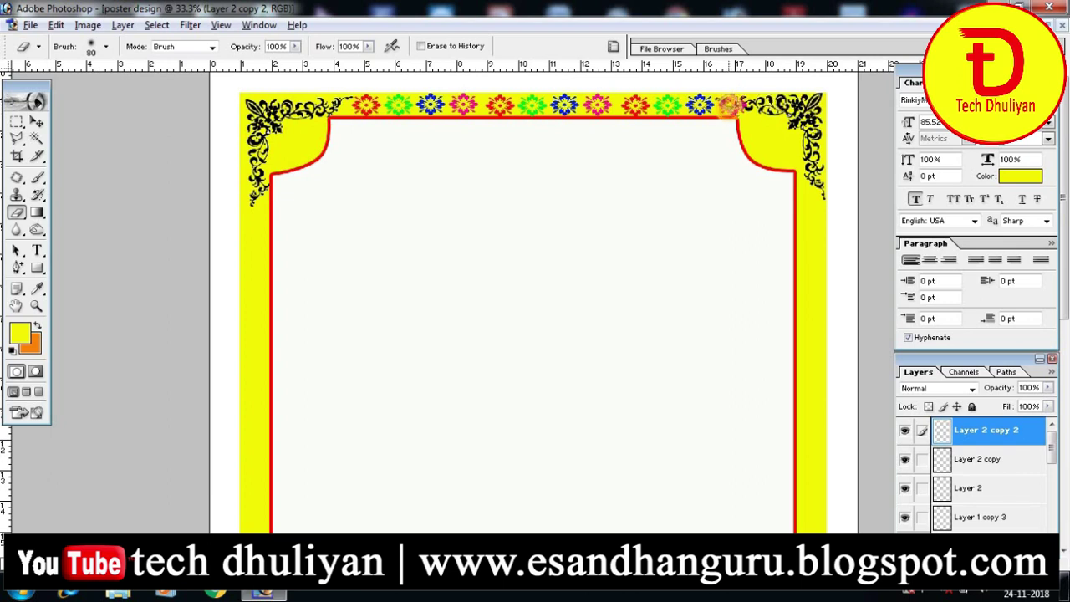
{"action": "left_click_drag", "start_coordinate": [725, 101], "coordinate": [739, 114]}
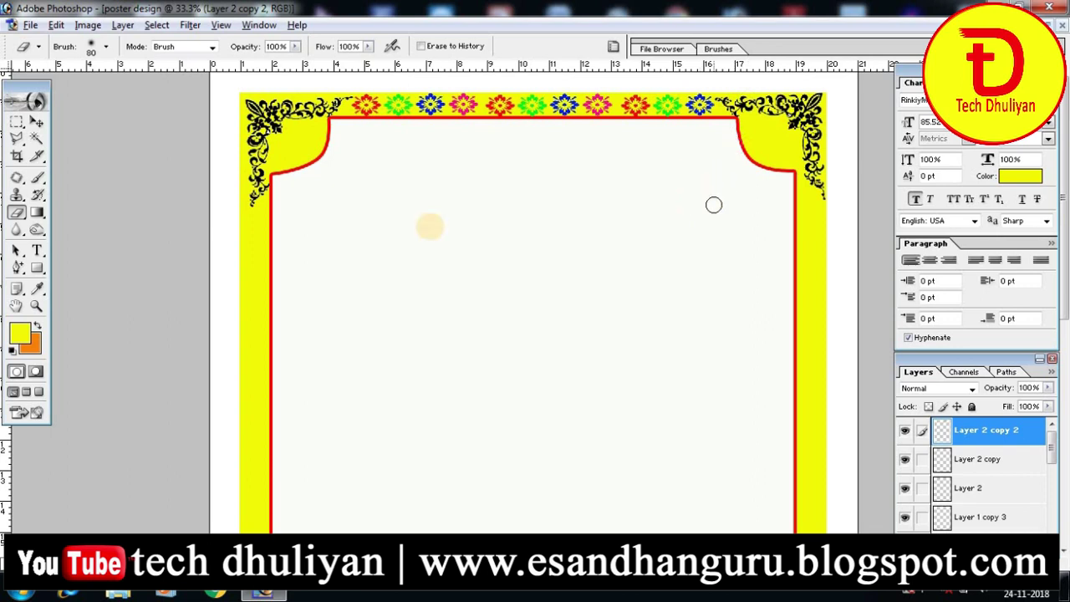
- Link the three flower-row layers, reposition them together, then unlink them
{"action": "left_click", "coordinate": [36, 122]}
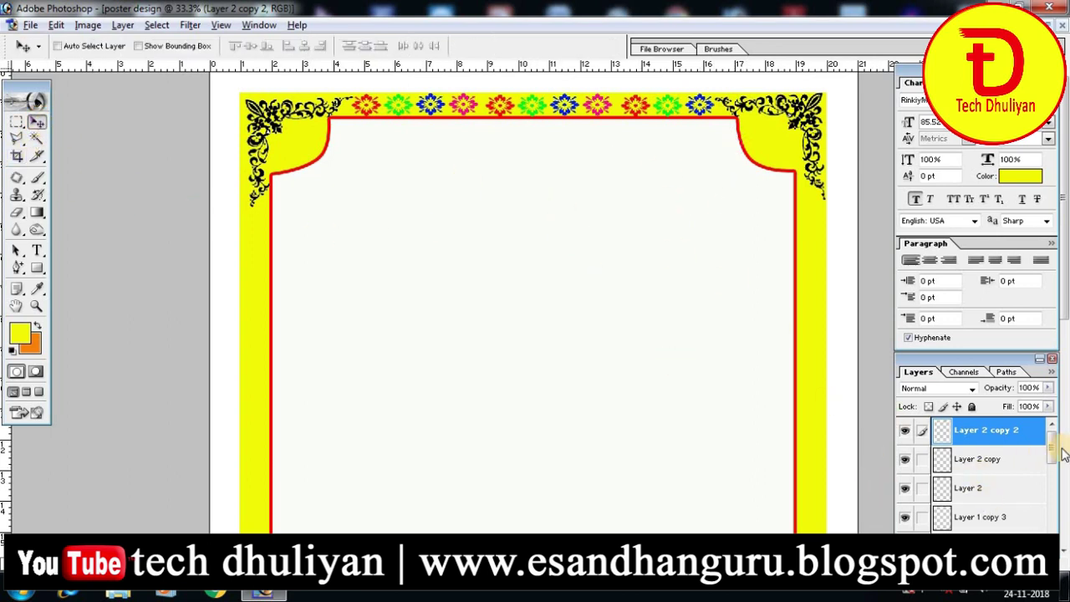
{"action": "left_click_drag", "start_coordinate": [1054, 451], "coordinate": [1052, 433]}
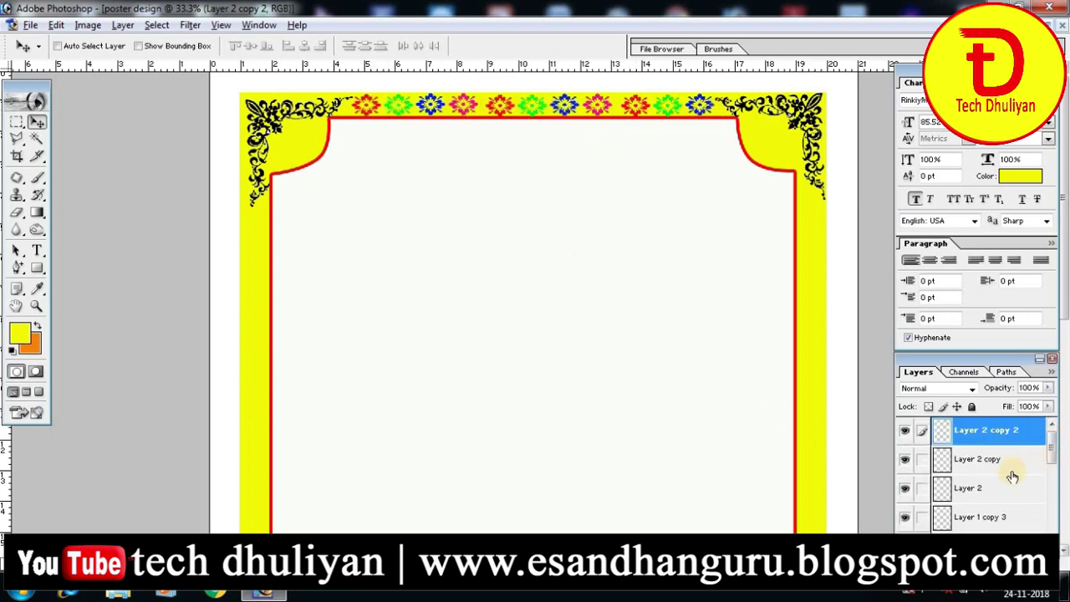
{"action": "left_click", "coordinate": [923, 460]}
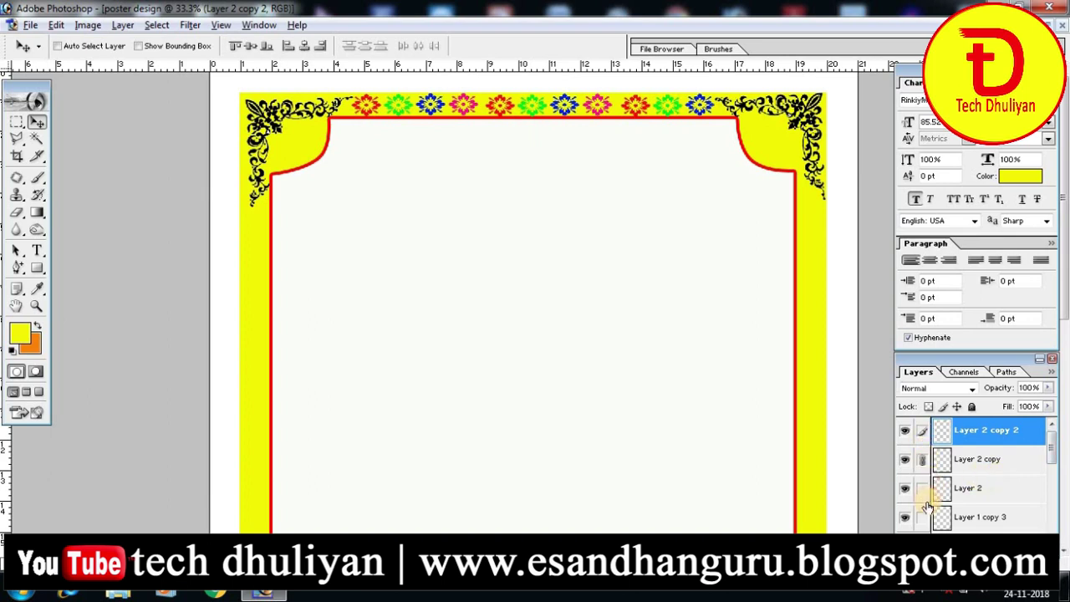
{"action": "left_click", "coordinate": [921, 489]}
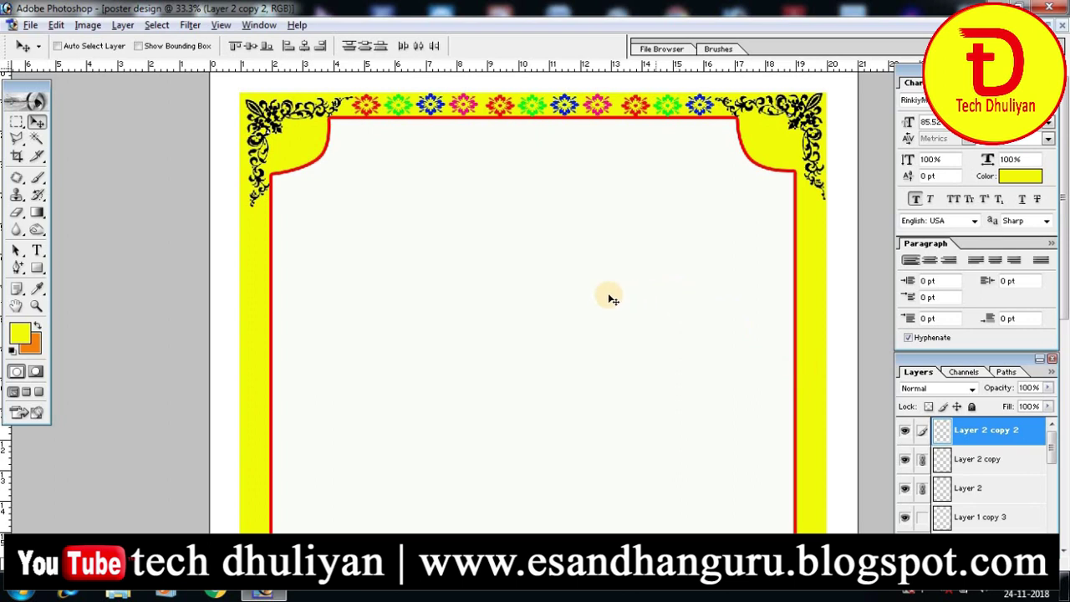
{"action": "left_click_drag", "start_coordinate": [570, 203], "coordinate": [575, 156]}
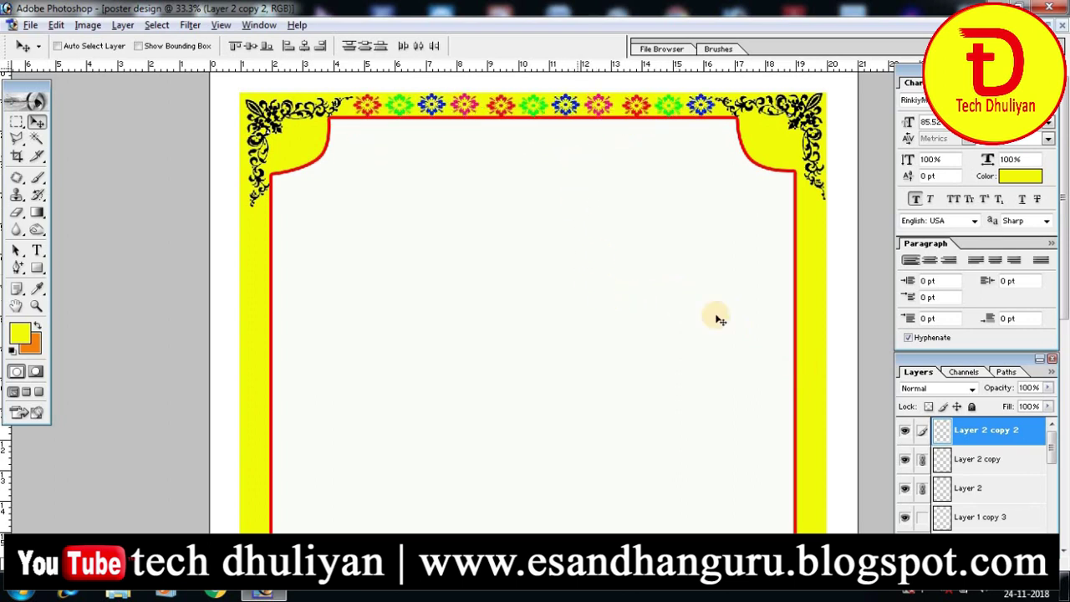
{"action": "left_click", "coordinate": [921, 488]}
{"action": "left_click", "coordinate": [921, 459]}
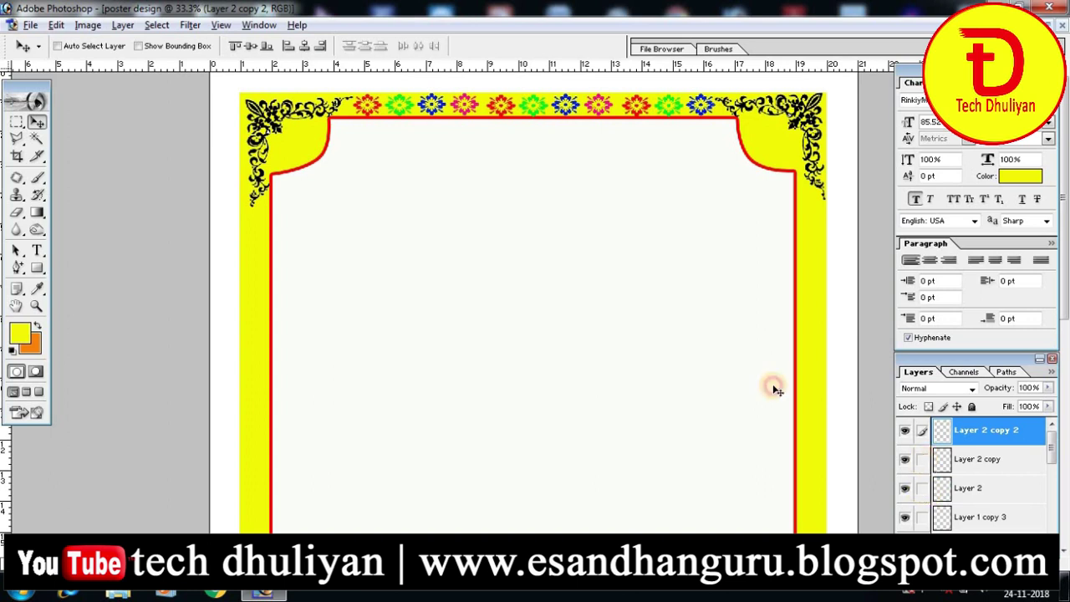
- Copy the four-flower strip onto the bottom yellow border and add two more copies rightward
{"action": "left_click", "coordinate": [984, 460]}
{"action": "left_click_drag", "start_coordinate": [496, 288], "coordinate": [497, 356]}
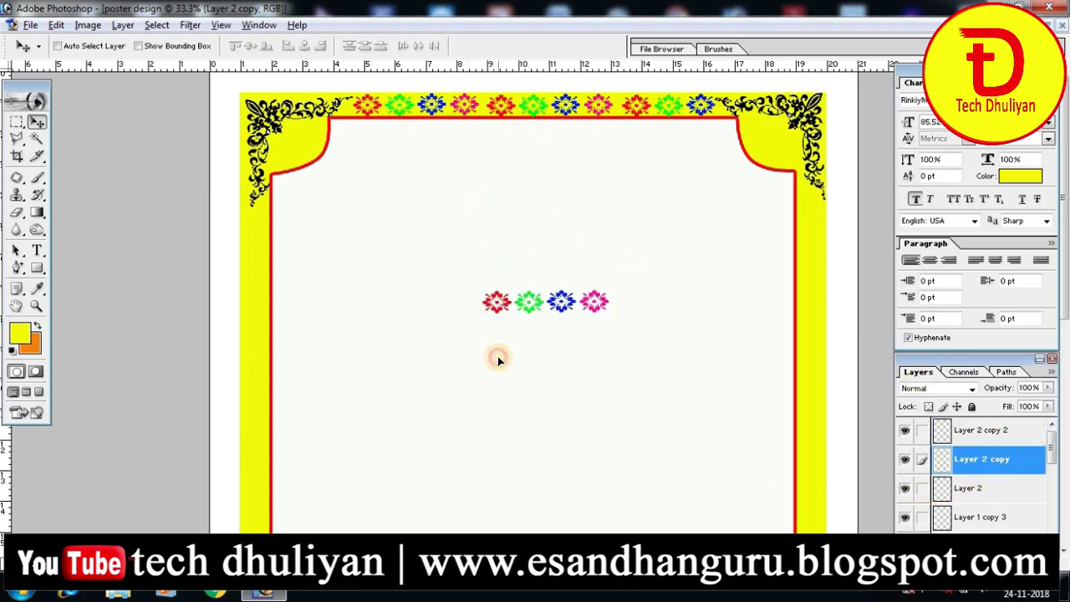
{"action": "scroll", "coordinate": [627, 351], "scroll_direction": "down", "scroll_amount": 5}
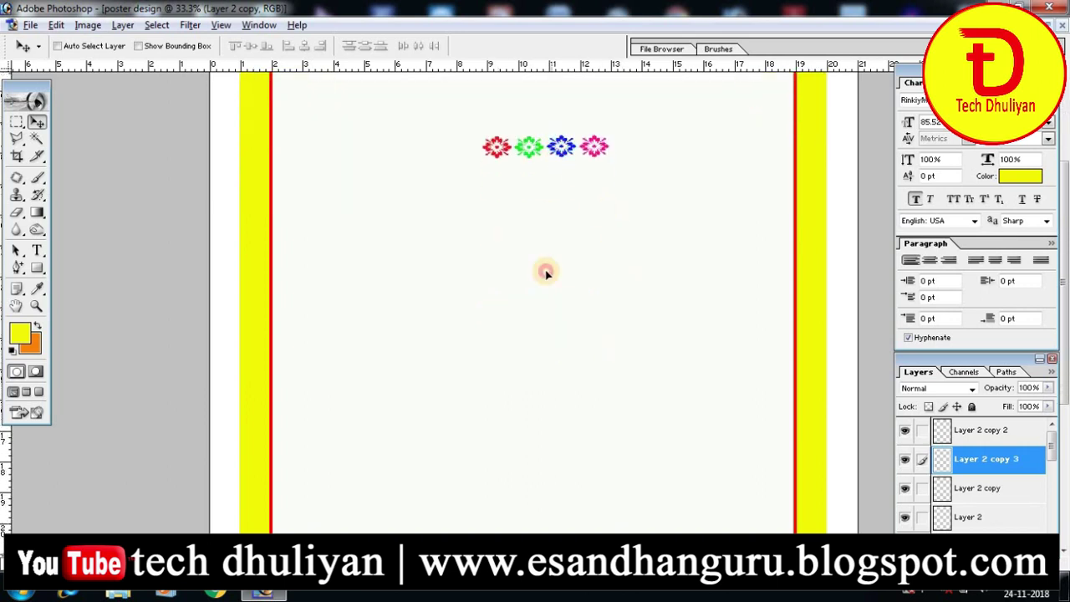
{"action": "left_click_drag", "start_coordinate": [553, 146], "coordinate": [502, 483]}
{"action": "scroll", "coordinate": [510, 474], "scroll_direction": "down", "scroll_amount": 4}
{"action": "scroll", "coordinate": [513, 475], "scroll_direction": "down", "scroll_amount": 3}
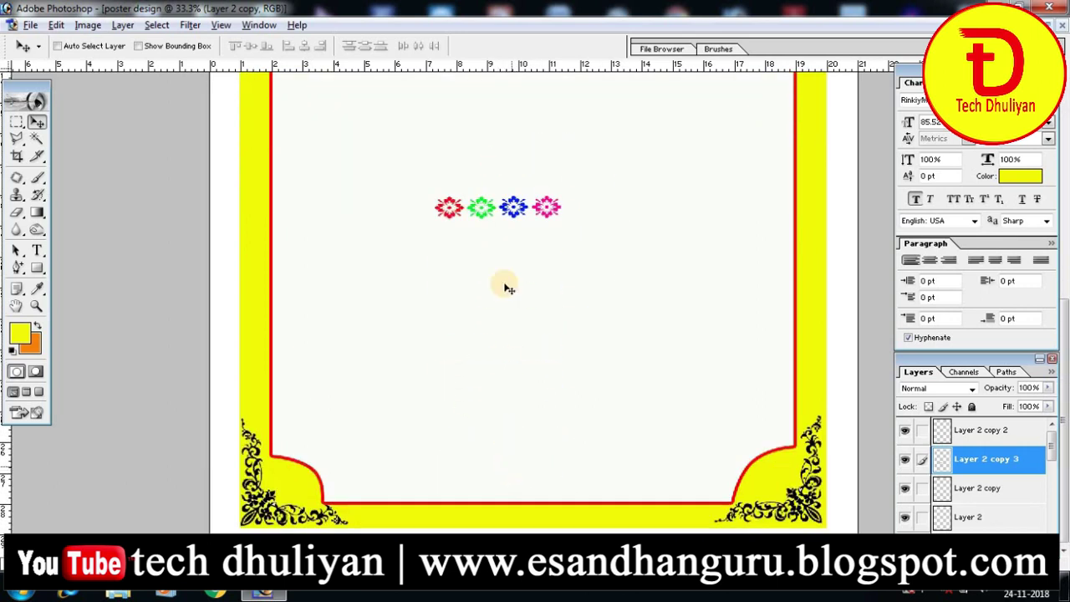
{"action": "left_click_drag", "start_coordinate": [504, 208], "coordinate": [504, 75]}
{"action": "left_click_drag", "start_coordinate": [422, 518], "coordinate": [421, 519]}
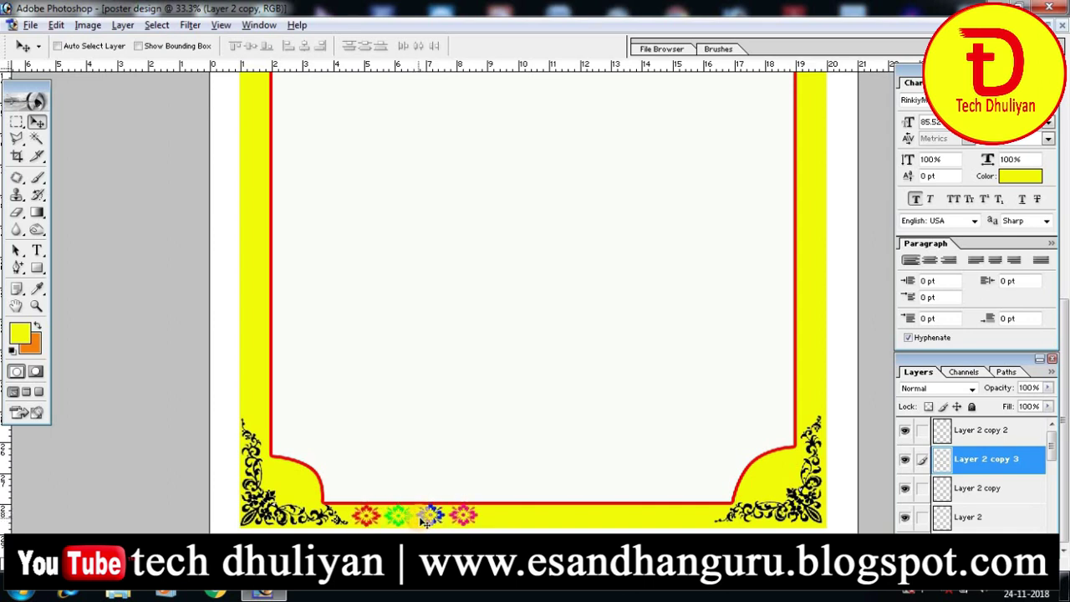
{"action": "left_click_drag", "start_coordinate": [442, 525], "coordinate": [574, 525]}
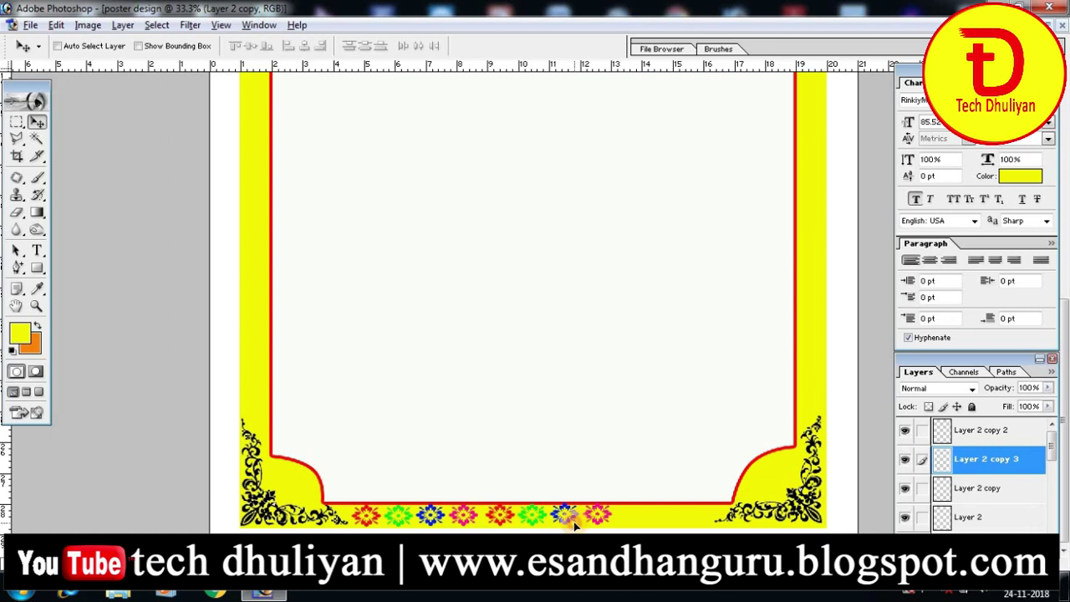
{"action": "left_click_drag", "start_coordinate": [565, 519], "coordinate": [694, 519]}
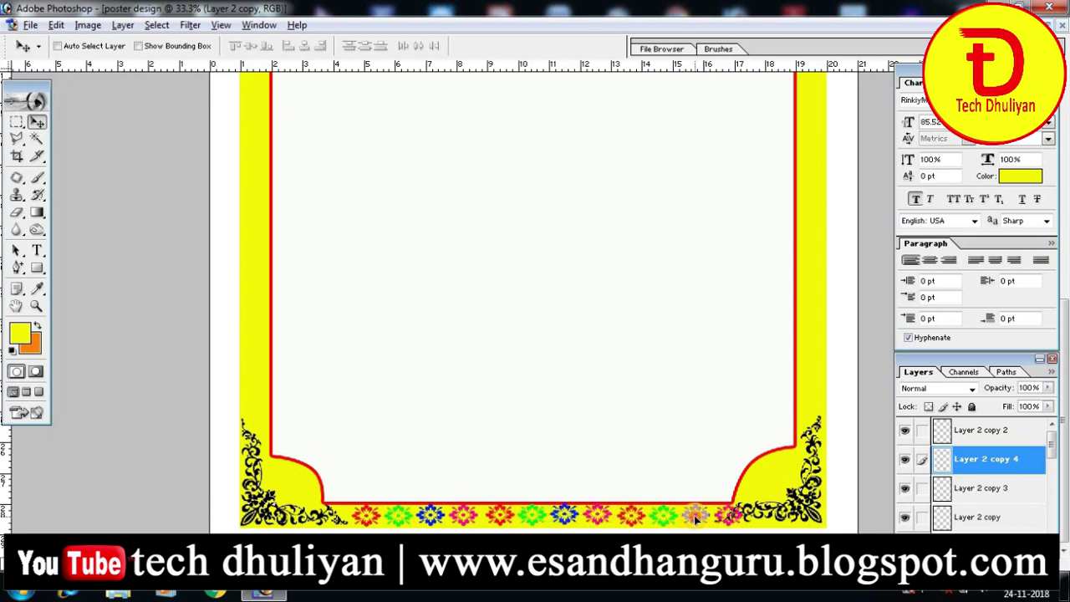
- Erase the flower overlapping the bottom-right corner ornament
{"action": "left_click", "coordinate": [14, 214]}
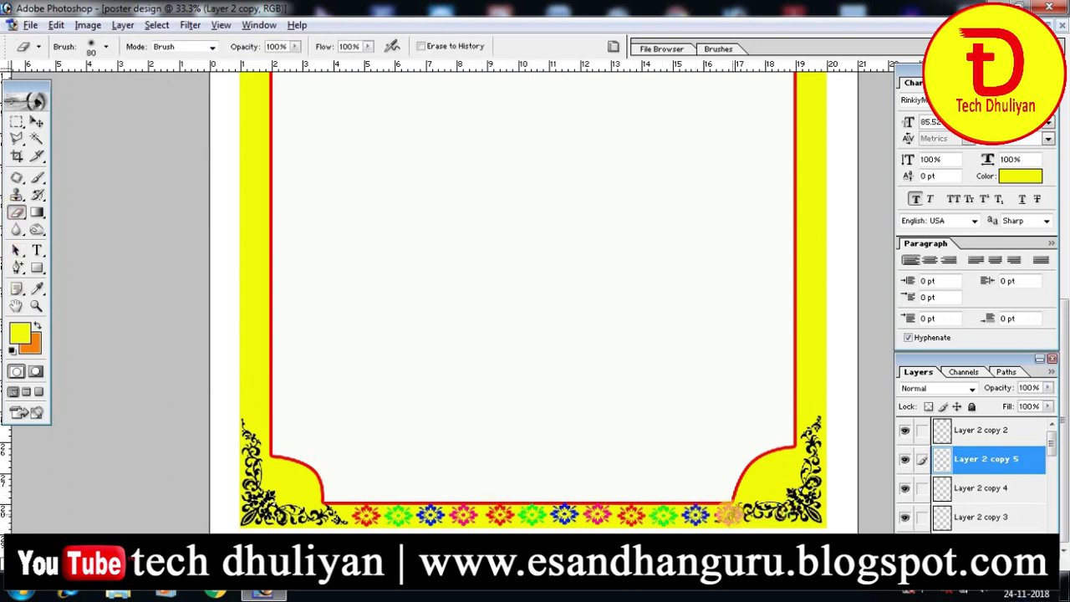
{"action": "left_click_drag", "start_coordinate": [724, 519], "coordinate": [724, 512]}
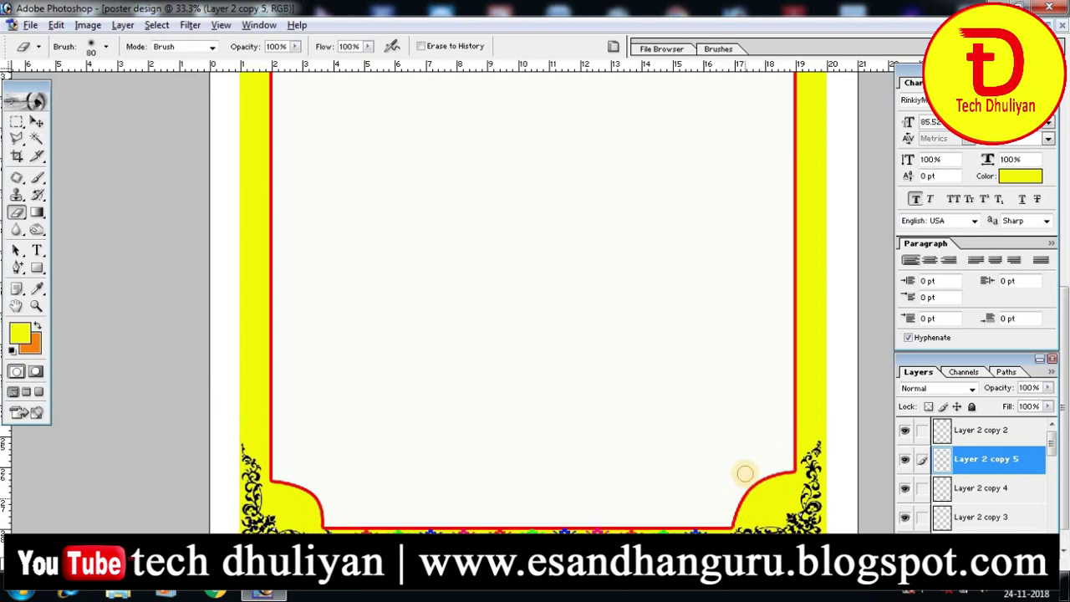
{"action": "left_click", "coordinate": [974, 487]}
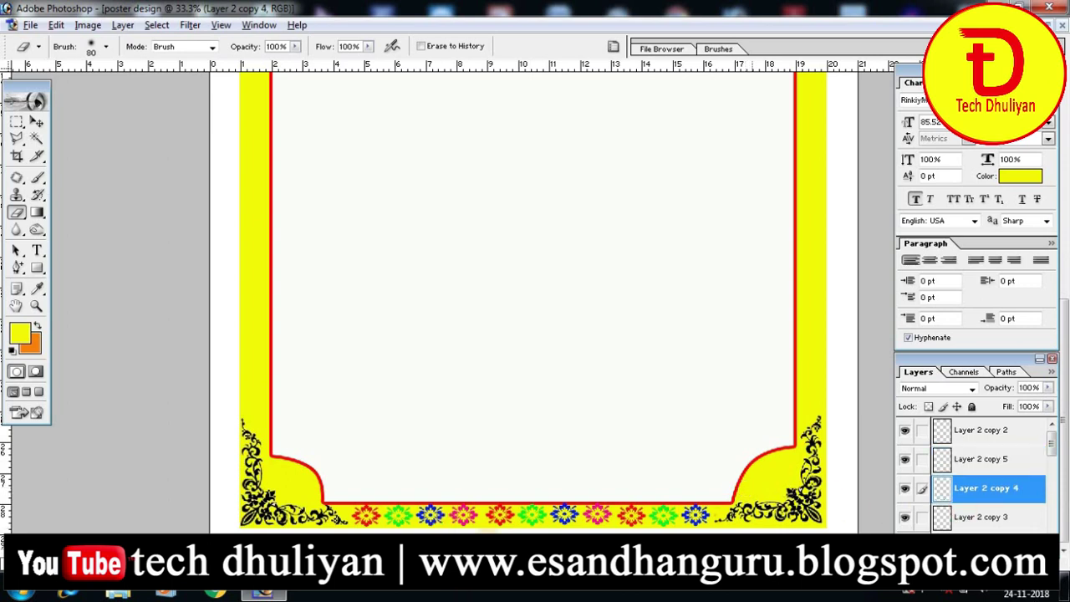
{"action": "left_click", "coordinate": [36, 121]}
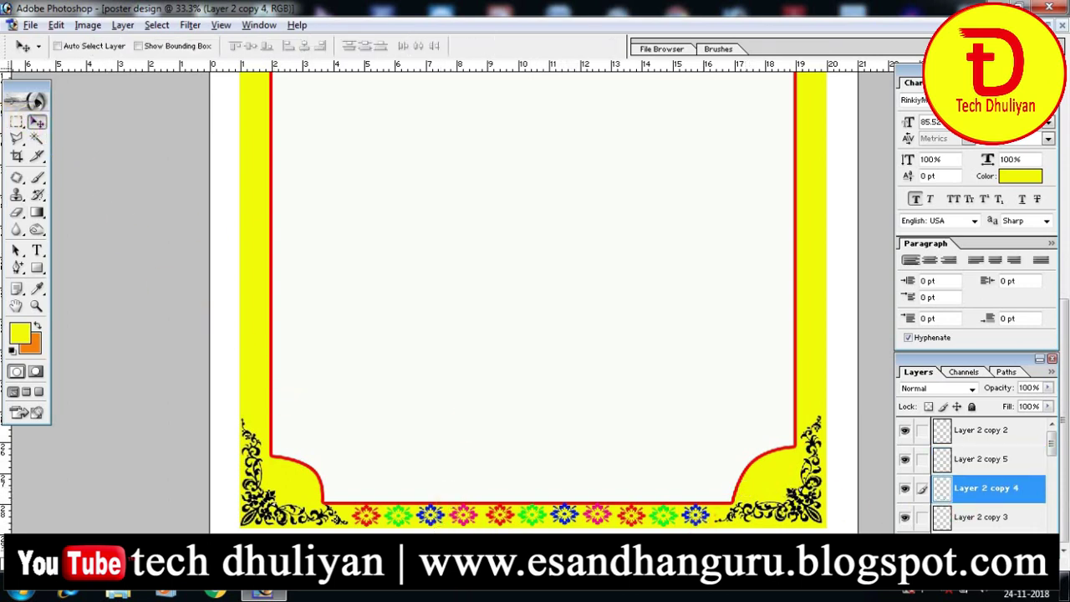
- Rotate a flower strip copy 90° onto the left border and widen it to 117%
{"action": "left_click_drag", "start_coordinate": [537, 523], "coordinate": [552, 250]}
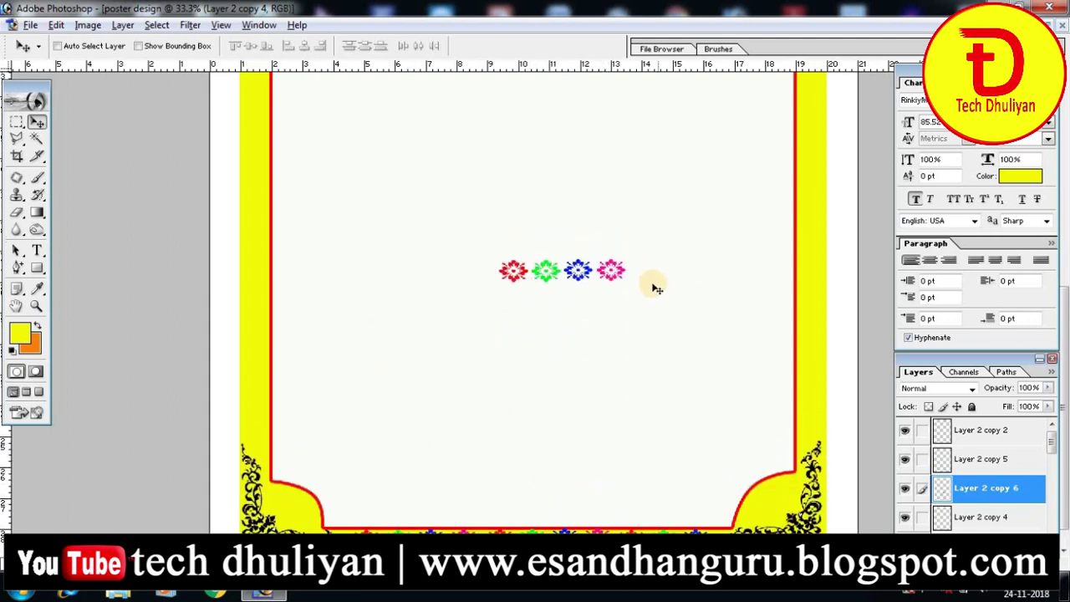
{"action": "key", "text": "ctrl+t"}
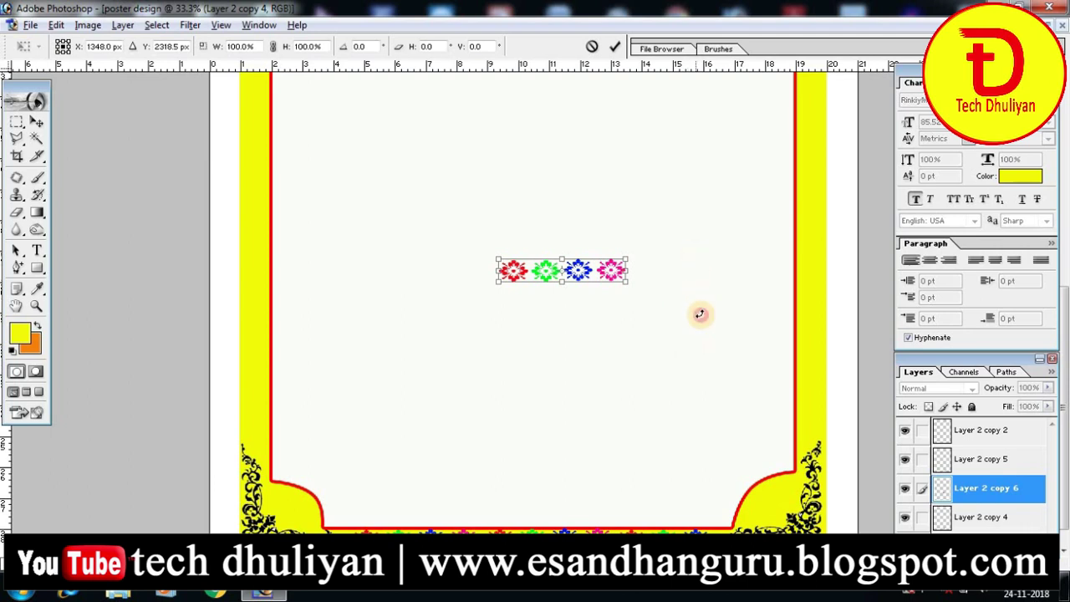
{"action": "mouse_move", "coordinate": [700, 312]}
{"action": "left_mouse_down"}
{"action": "mouse_move", "coordinate": [562, 387]}
{"action": "mouse_move", "coordinate": [573, 388]}
{"action": "mouse_move", "coordinate": [568, 376]}
{"action": "left_mouse_up"}
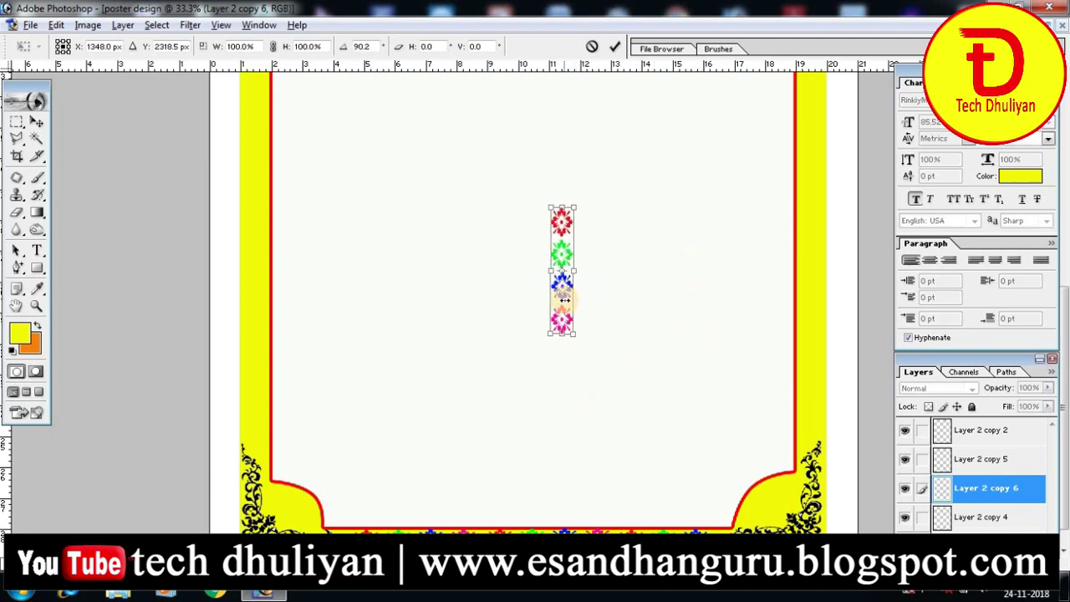
{"action": "key", "text": "Return"}
{"action": "mouse_move", "coordinate": [556, 289]}
{"action": "left_mouse_down"}
{"action": "mouse_move", "coordinate": [214, 389]}
{"action": "mouse_move", "coordinate": [262, 394]}
{"action": "mouse_move", "coordinate": [253, 398]}
{"action": "left_mouse_up"}
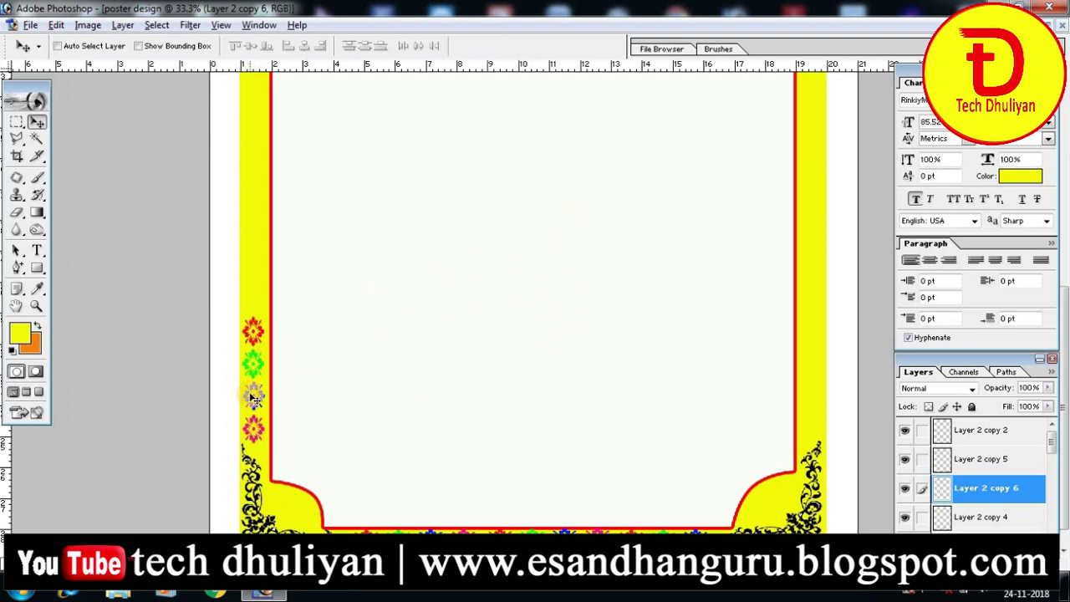
{"action": "key", "text": "ctrl+t"}
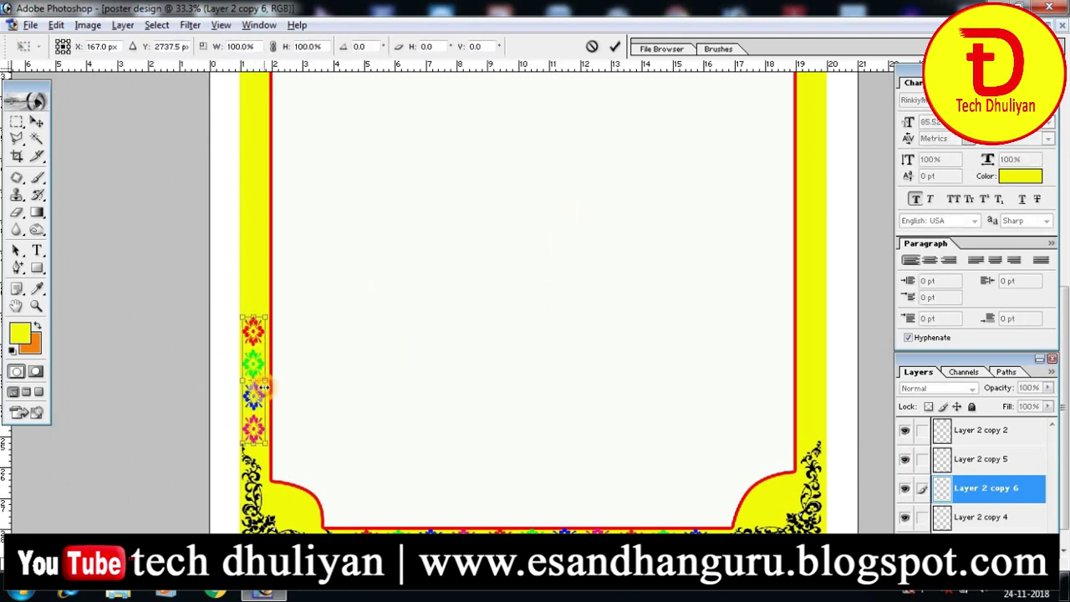
{"action": "left_click_drag", "start_coordinate": [262, 387], "coordinate": [267, 387]}
{"action": "key", "text": "Return"}
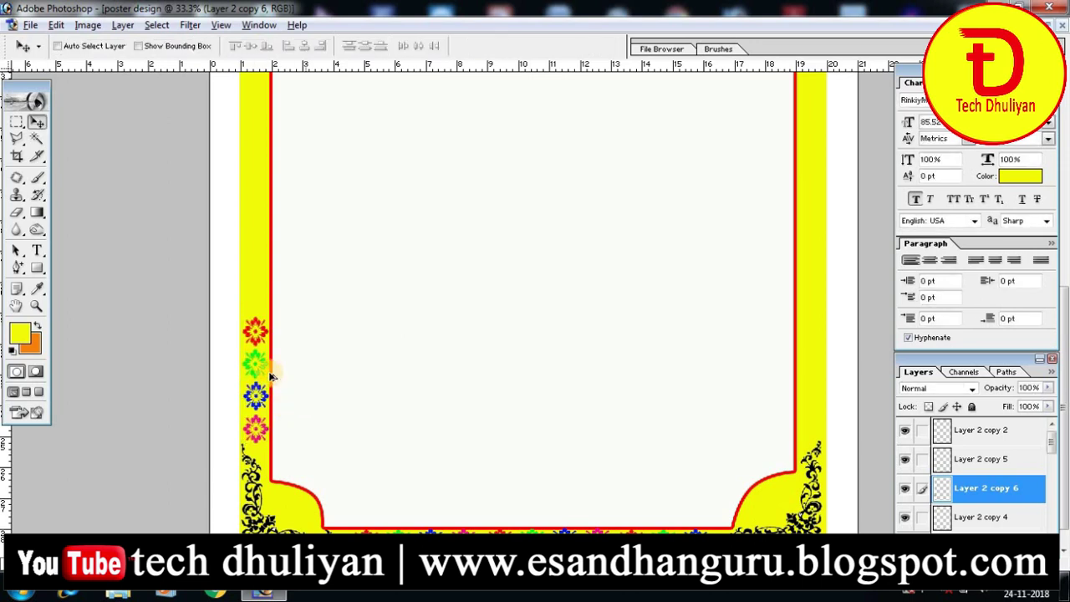
- Alt-drag flower column copies up the right yellow border, aligning them
{"action": "left_click_drag", "start_coordinate": [253, 381], "coordinate": [253, 245]}
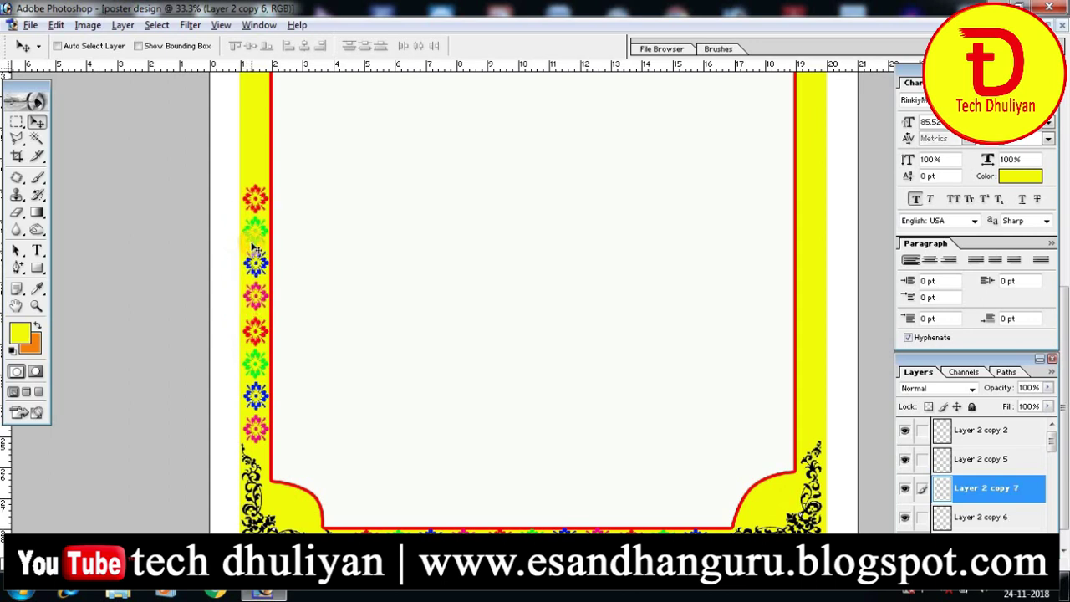
{"action": "mouse_move", "coordinate": [255, 249]}
{"action": "left_mouse_down"}
{"action": "mouse_move", "coordinate": [253, 112]}
{"action": "mouse_move", "coordinate": [808, 367]}
{"action": "left_mouse_up"}
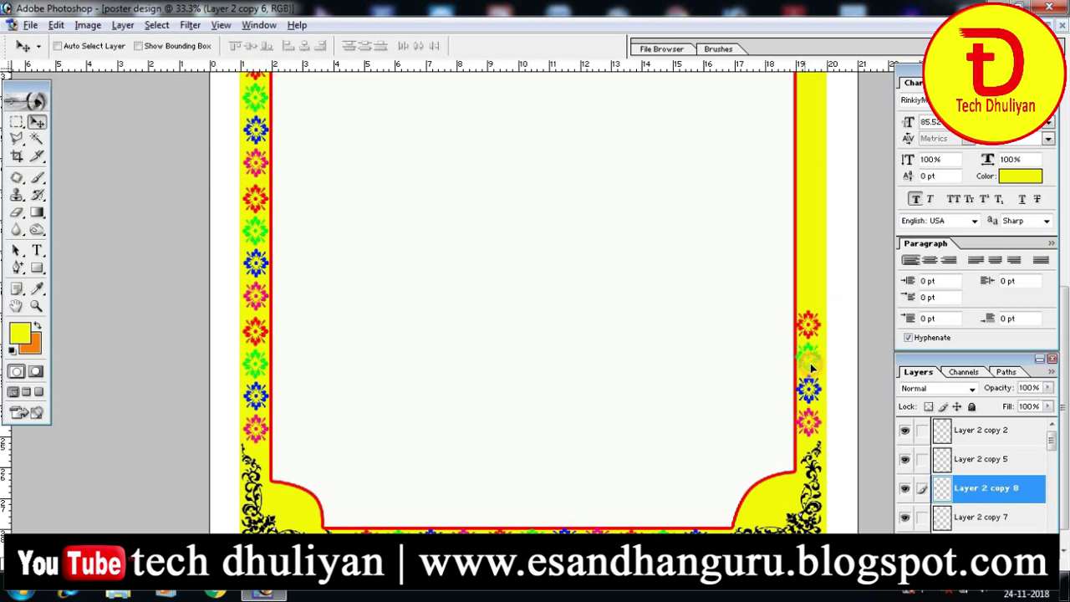
{"action": "left_click_drag", "start_coordinate": [808, 368], "coordinate": [809, 101]}
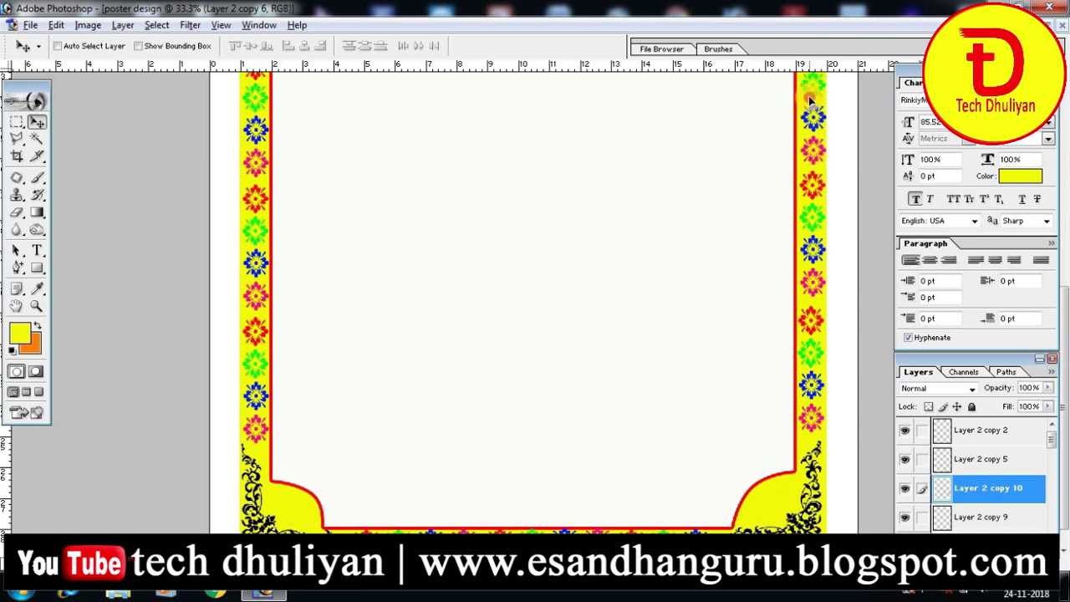
{"action": "left_click_drag", "start_coordinate": [480, 282], "coordinate": [437, 305]}
{"action": "scroll", "coordinate": [437, 305], "scroll_direction": "up", "scroll_amount": 3}
{"action": "scroll", "coordinate": [437, 306], "scroll_direction": "up", "scroll_amount": 3}
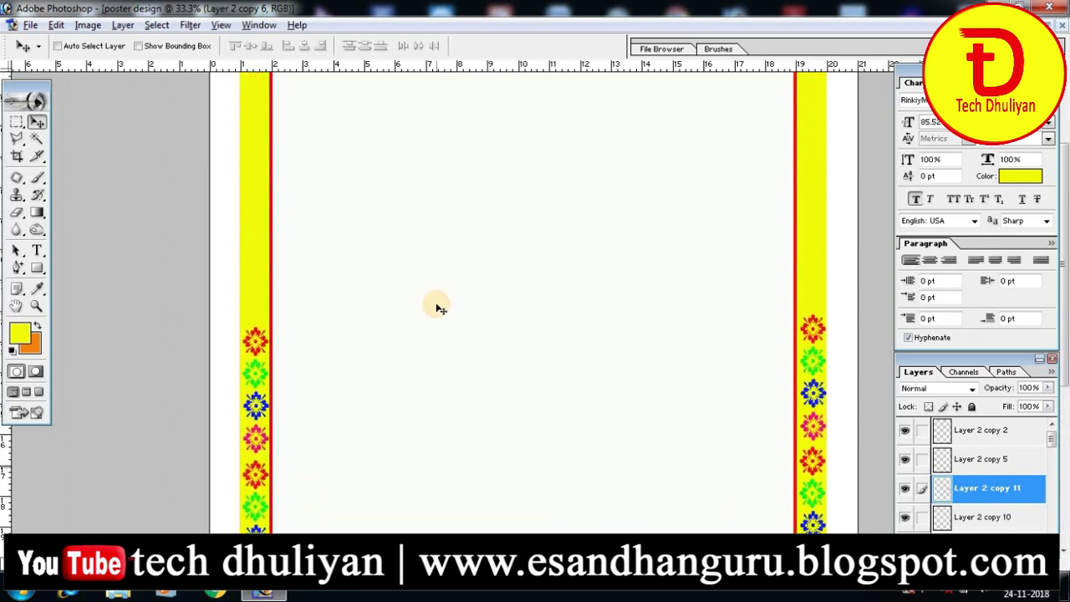
{"action": "scroll", "coordinate": [501, 351], "scroll_direction": "up", "scroll_amount": 2}
{"action": "left_click_drag", "start_coordinate": [820, 458], "coordinate": [808, 335]}
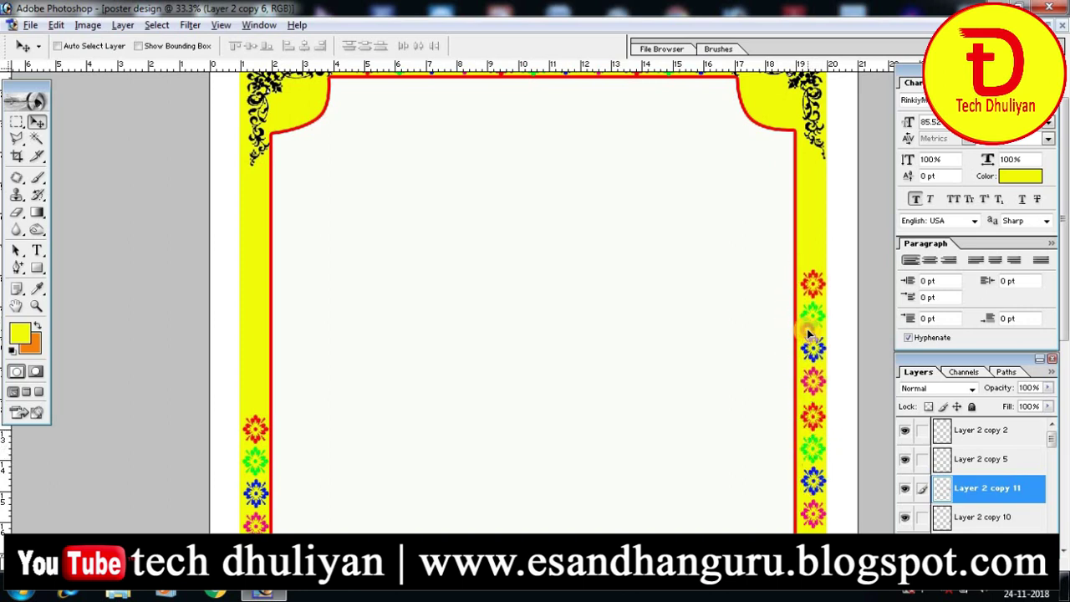
{"action": "left_click_drag", "start_coordinate": [807, 188], "coordinate": [809, 213]}
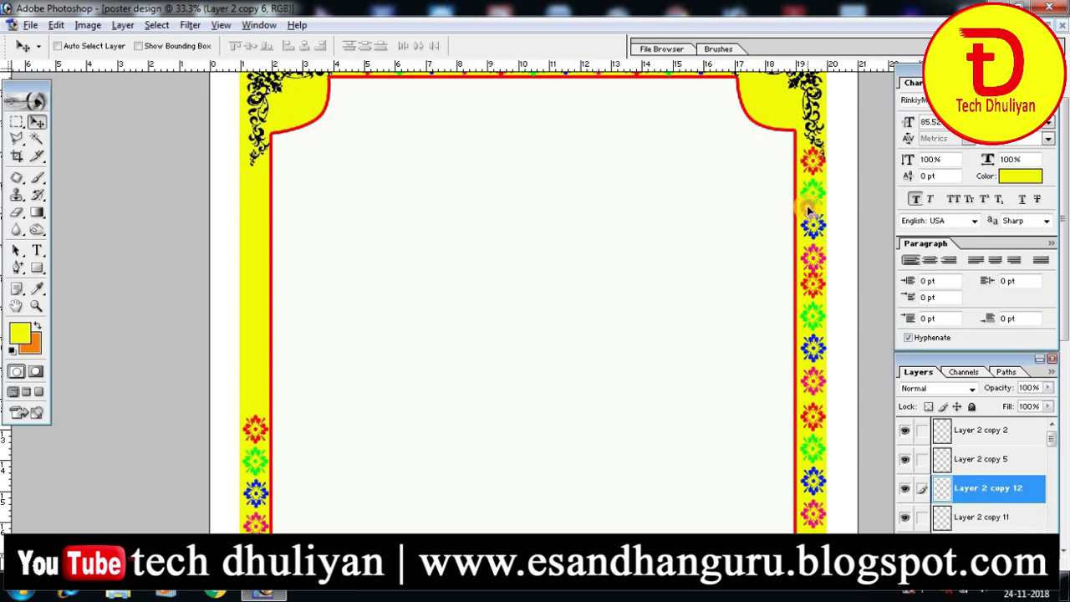
- Duplicate flower columns with Ctrl+J and place them along the left strip
{"action": "key", "text": "ctrl+j"}
{"action": "key", "text": "ctrl+j"}
{"action": "mouse_move", "coordinate": [728, 329]}
{"action": "left_mouse_down"}
{"action": "mouse_move", "coordinate": [282, 335]}
{"action": "mouse_move", "coordinate": [259, 346]}
{"action": "mouse_move", "coordinate": [259, 219]}
{"action": "left_mouse_up"}
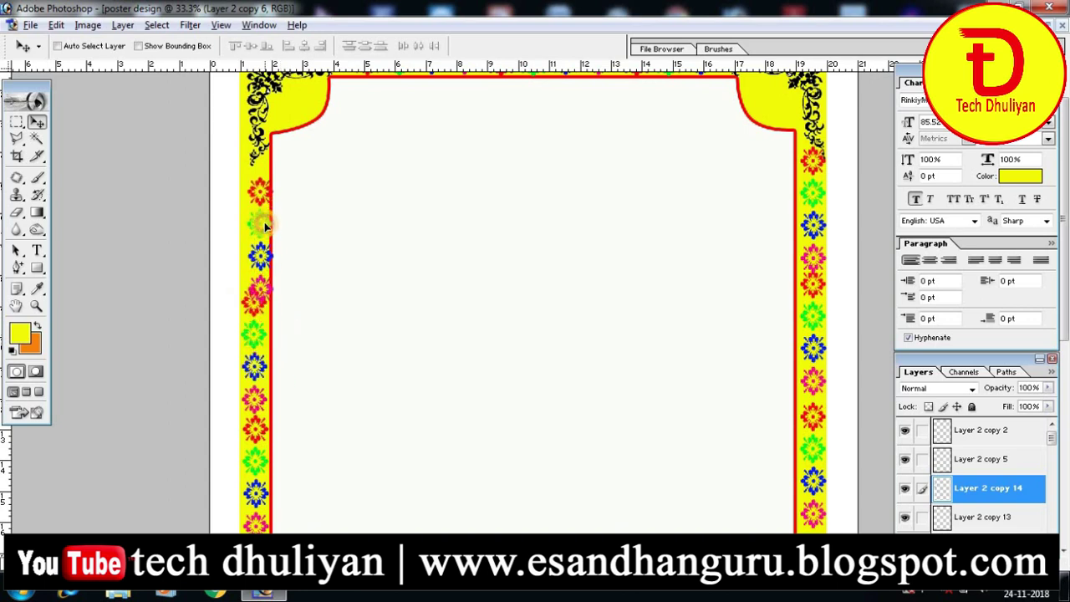
{"action": "key", "text": "ctrl+j"}
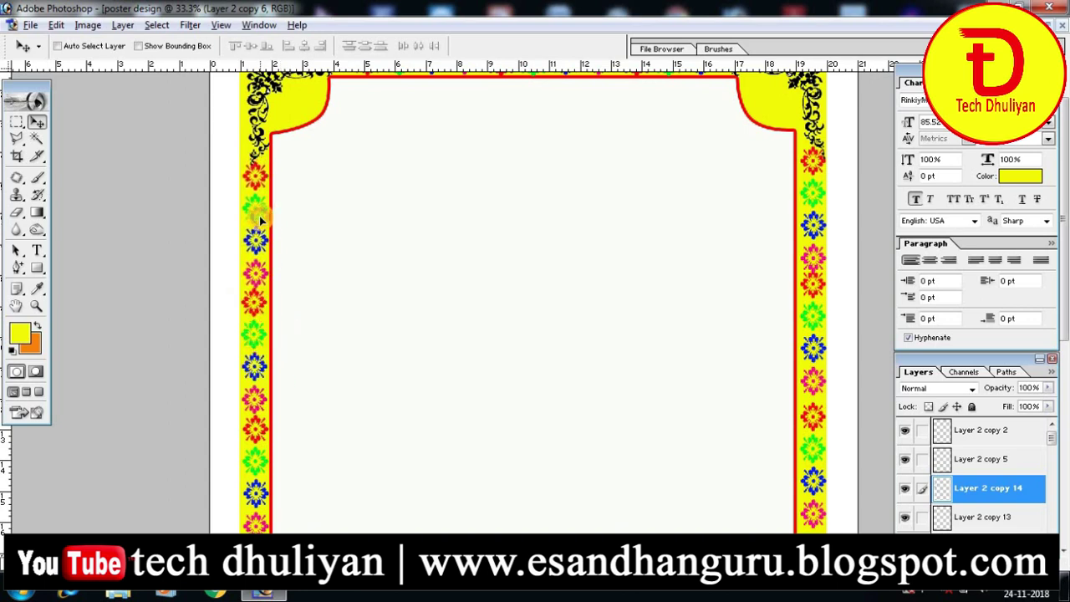
{"action": "scroll", "coordinate": [838, 480], "scroll_direction": "down", "scroll_amount": 1}
{"action": "scroll", "coordinate": [838, 481], "scroll_direction": "down", "scroll_amount": 1}
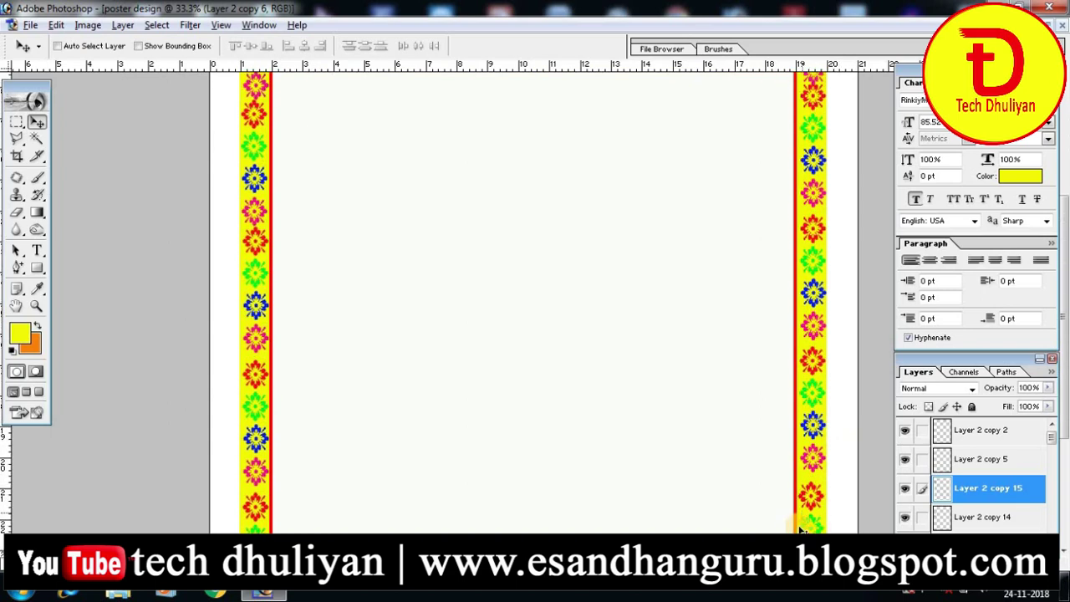
{"action": "scroll", "coordinate": [819, 501], "scroll_direction": "down", "scroll_amount": 1}
{"action": "scroll", "coordinate": [799, 518], "scroll_direction": "down", "scroll_amount": 1}
- Select the Layer 2 copy 2 flower strip and return to 33.3% zoom
{"action": "key", "text": "ctrl+minus"}
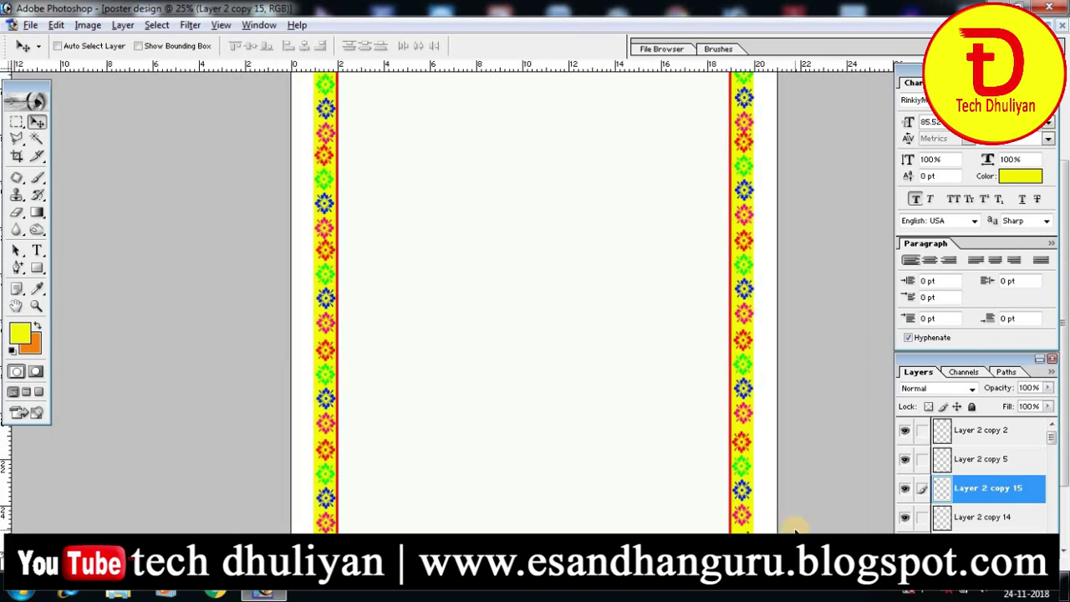
{"action": "key", "text": "ctrl+minus"}
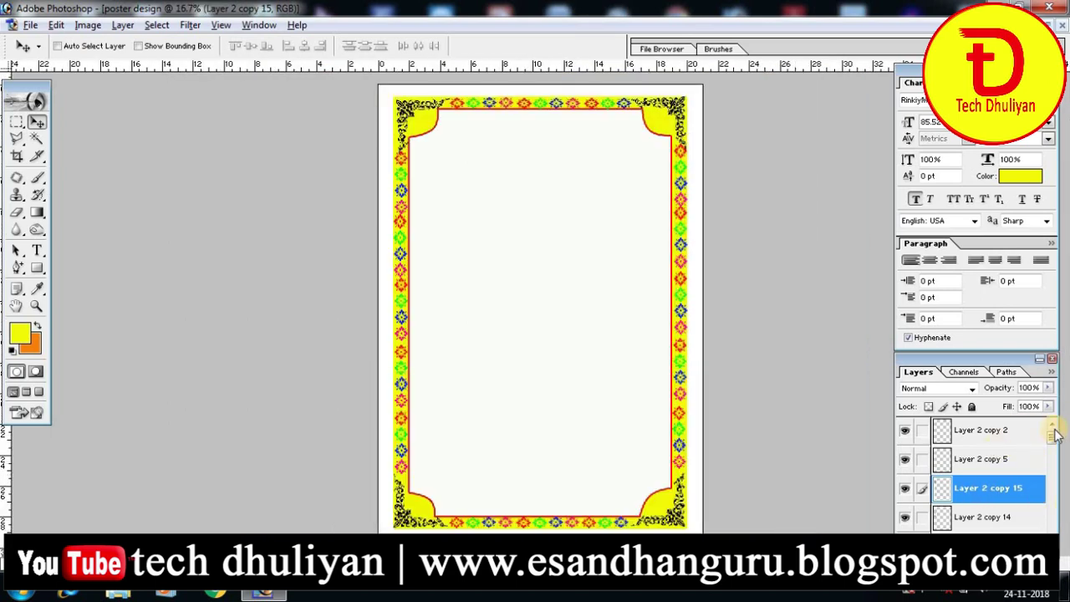
{"action": "left_click", "coordinate": [967, 434]}
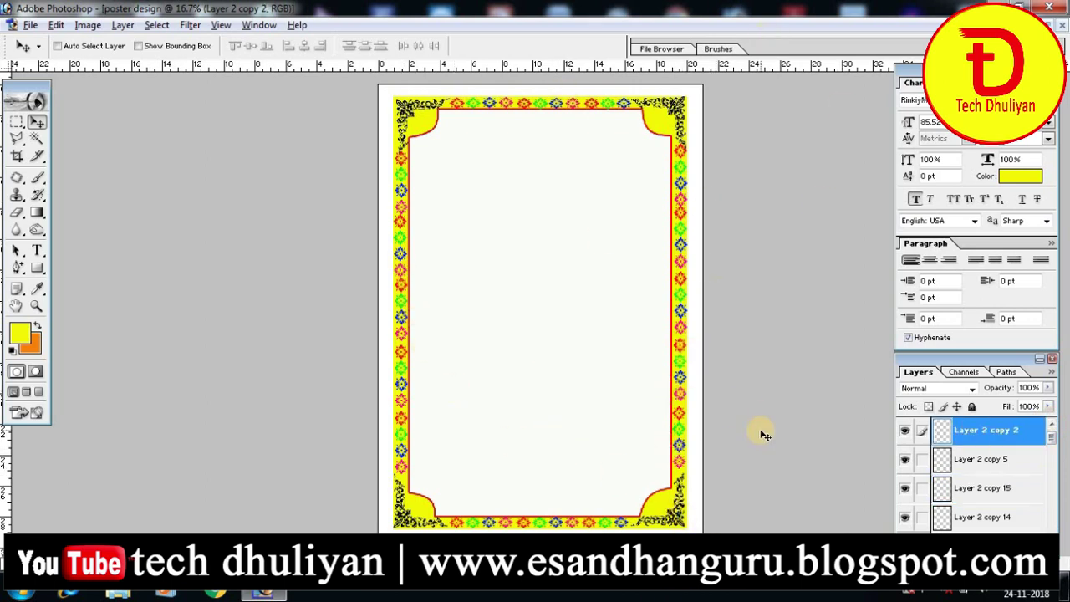
{"action": "key", "text": "ctrl+plus"}
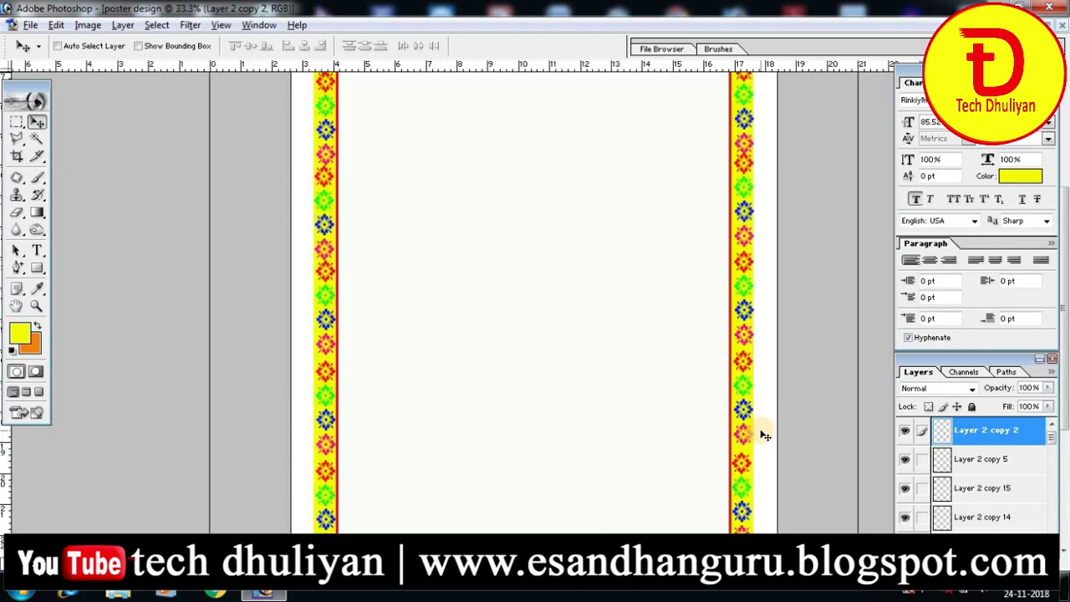
{"action": "key", "text": "ctrl+plus"}
- Drag a horizontal guide from the top ruler to below the top border
{"action": "scroll", "coordinate": [621, 363], "scroll_direction": "up", "scroll_amount": 5}
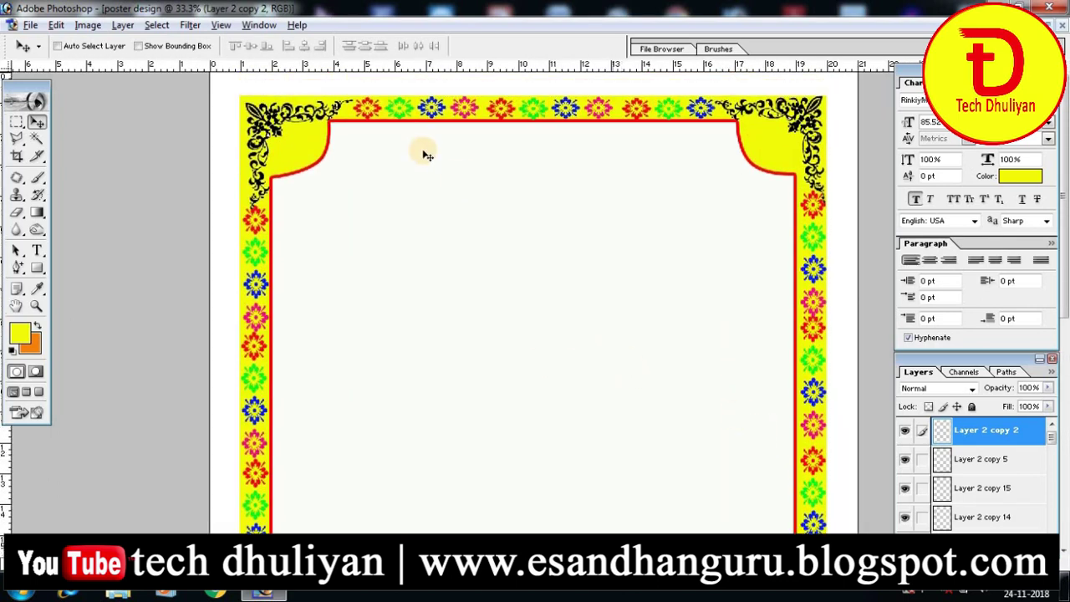
{"action": "scroll", "coordinate": [738, 296], "scroll_direction": "down", "scroll_amount": 2}
{"action": "scroll", "coordinate": [712, 390], "scroll_direction": "down", "scroll_amount": 3}
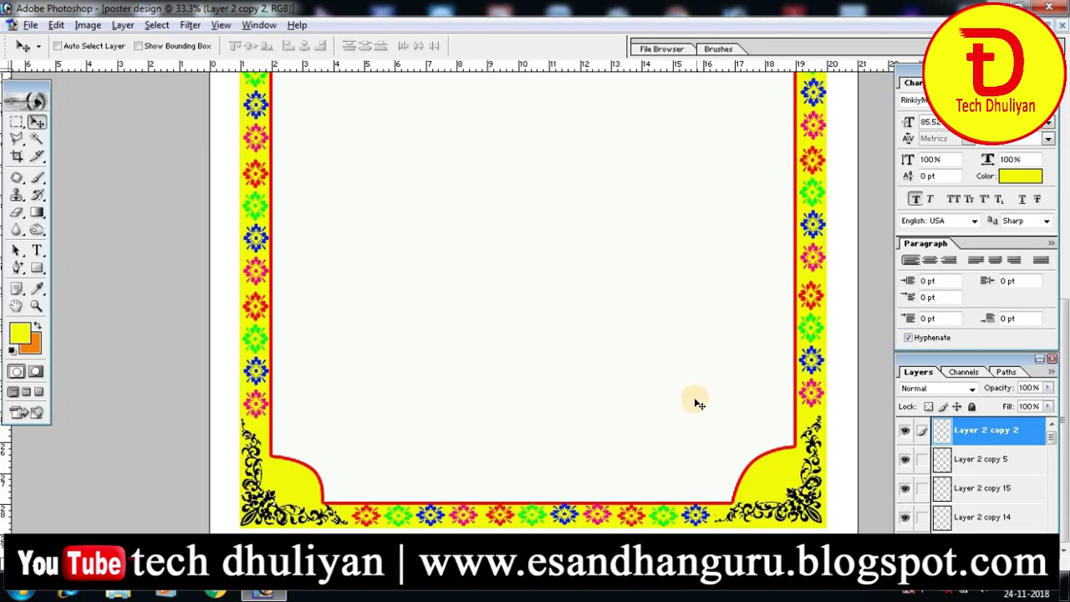
{"action": "scroll", "coordinate": [700, 404], "scroll_direction": "up", "scroll_amount": 5}
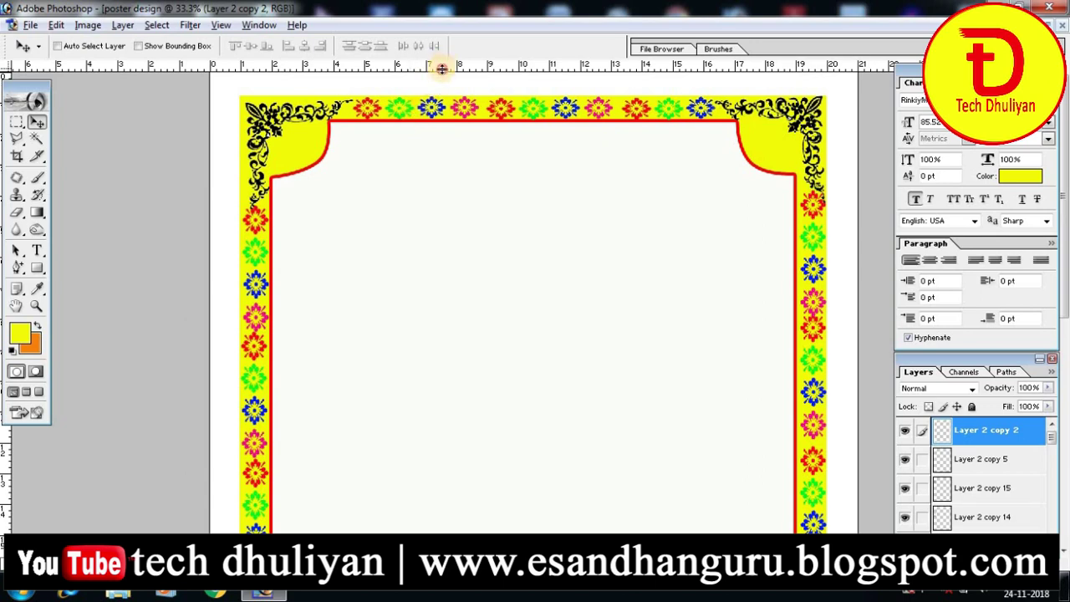
{"action": "left_click_drag", "start_coordinate": [441, 68], "coordinate": [418, 316]}
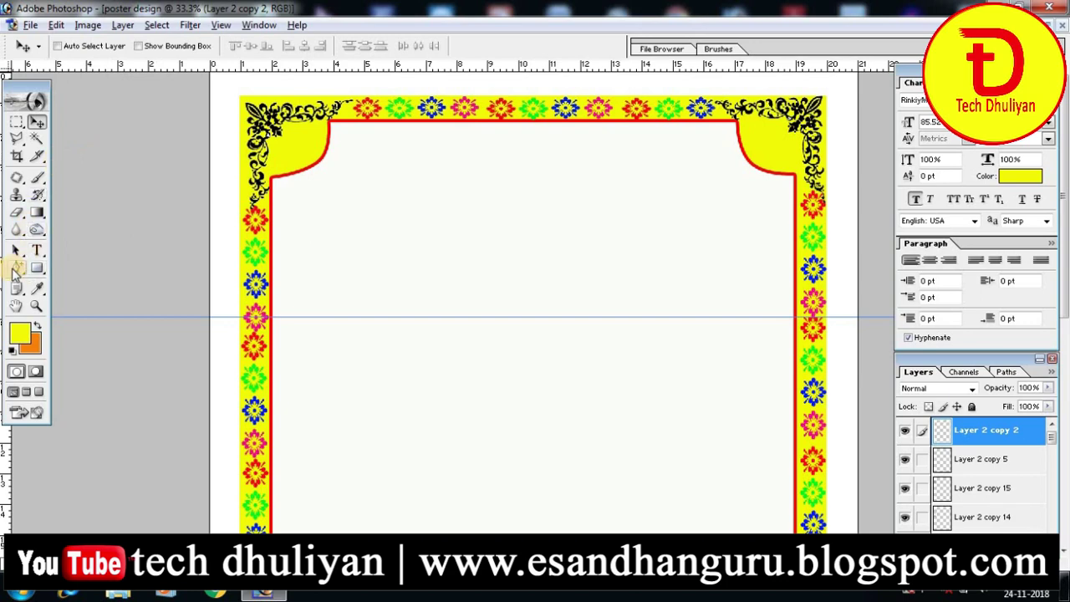
- Draw a yellow Pen shape (Shape 3) from the top border down to the guide, cutting both top corners diagonally
{"action": "left_click_drag", "start_coordinate": [15, 269], "coordinate": [75, 274]}
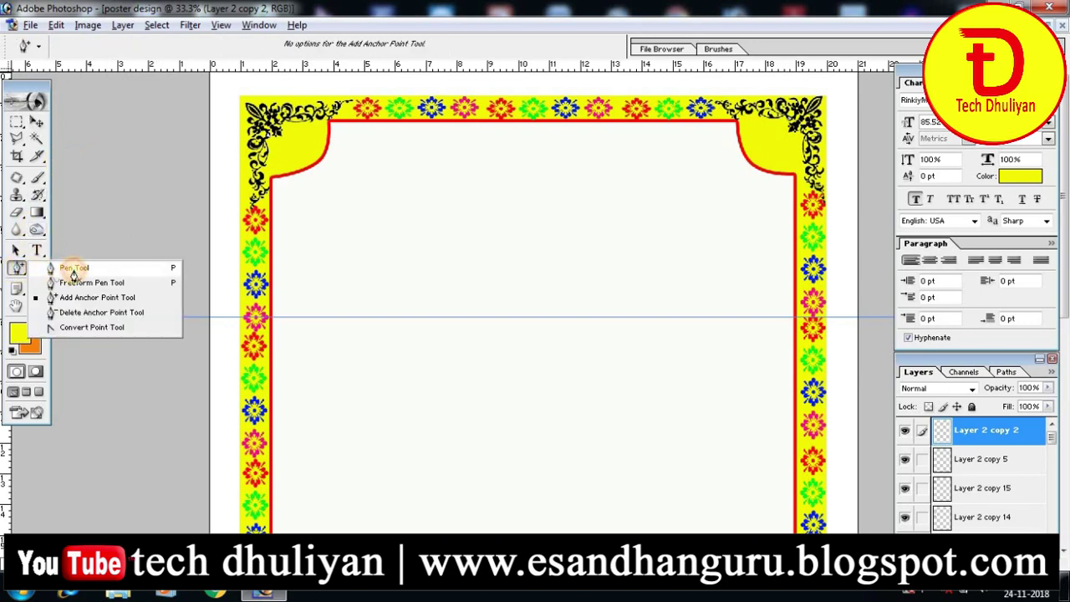
{"action": "left_click", "coordinate": [74, 268]}
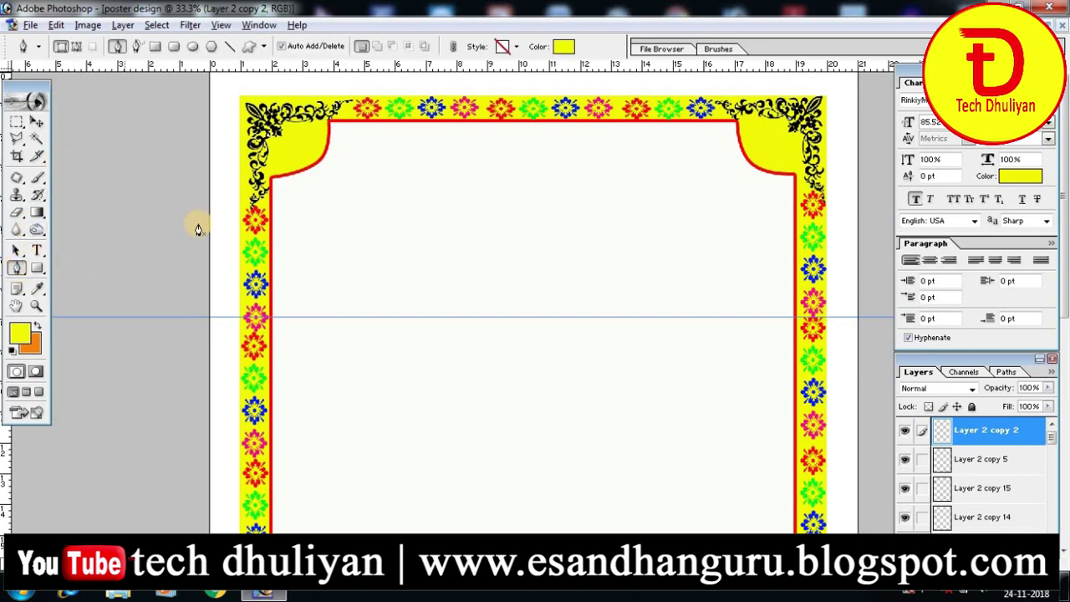
{"action": "left_click", "coordinate": [272, 179]}
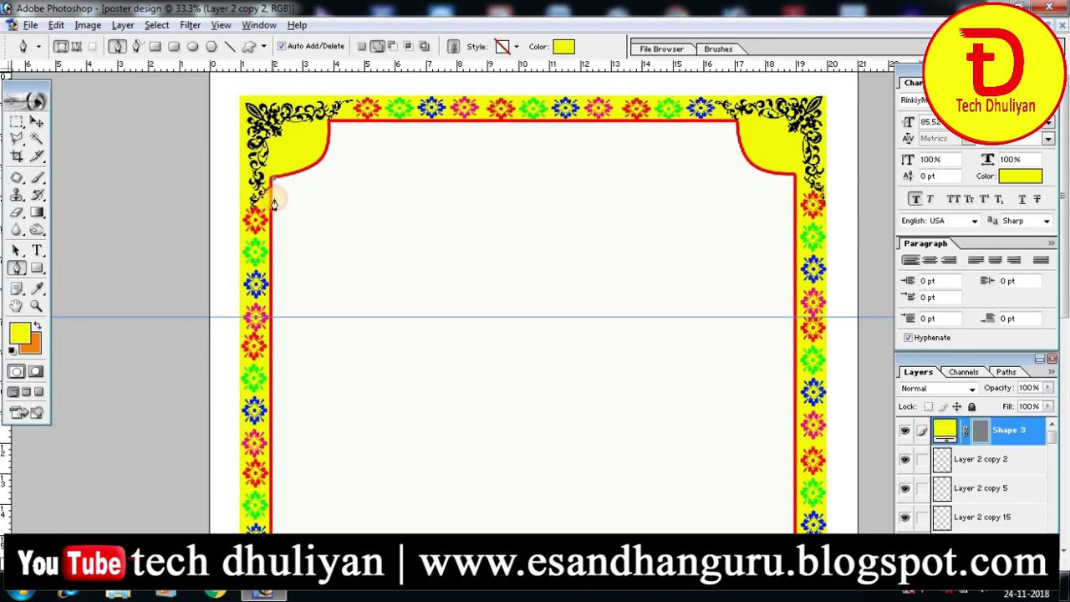
{"action": "left_click", "coordinate": [272, 318]}
{"action": "key", "text": "ctrl+z"}
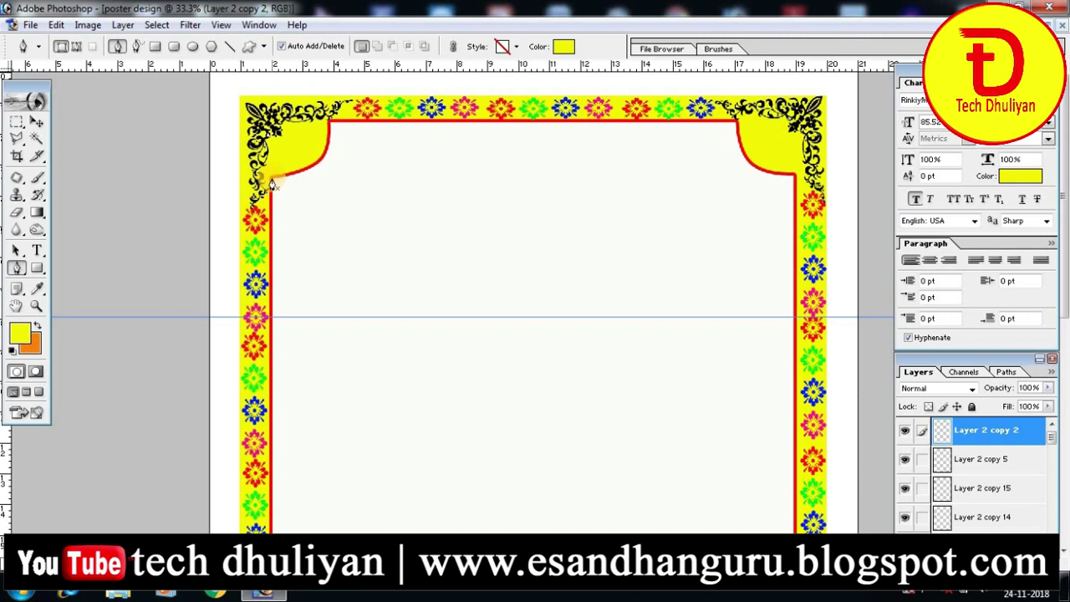
{"action": "left_click", "coordinate": [271, 178]}
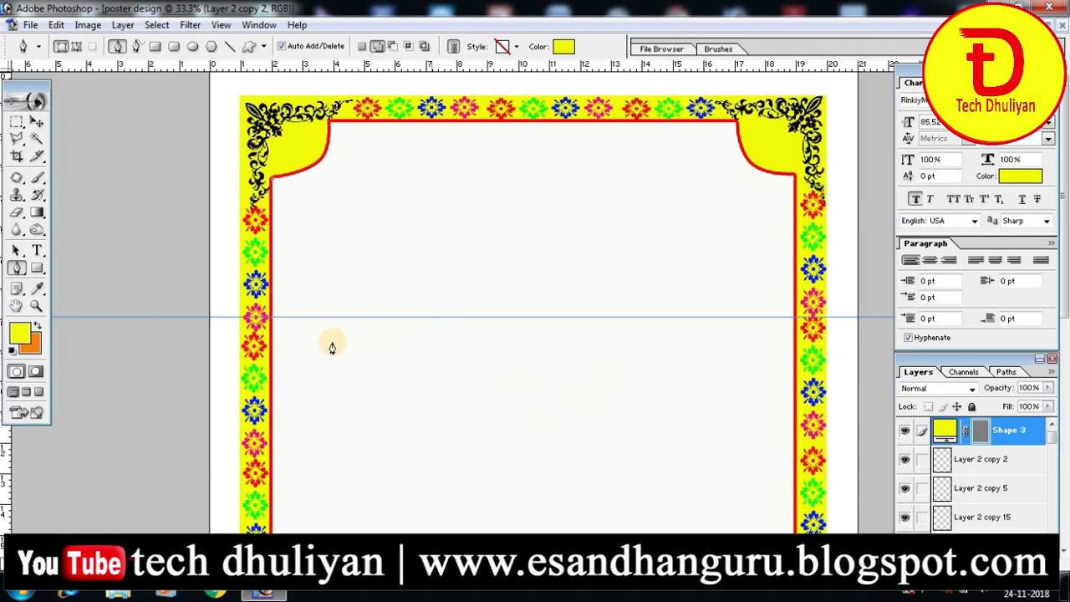
{"action": "left_click", "coordinate": [272, 318]}
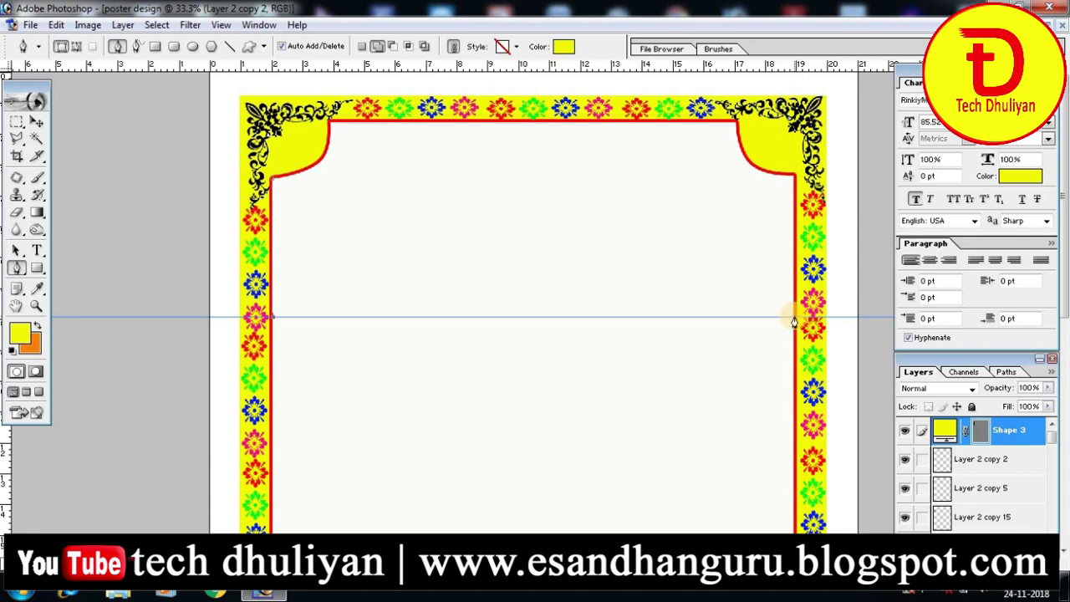
{"action": "left_click", "coordinate": [791, 318]}
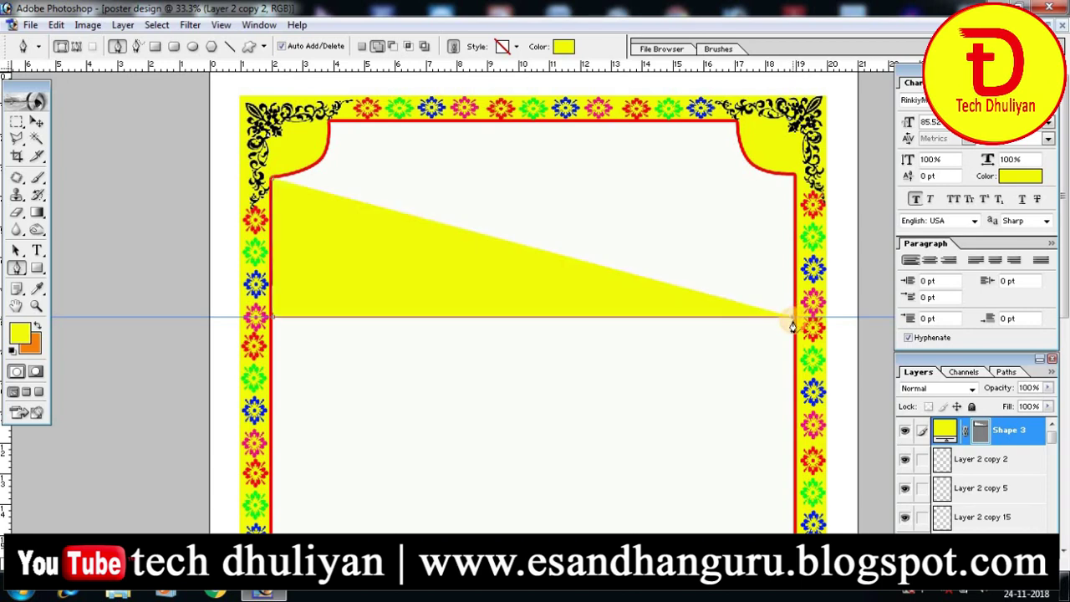
{"action": "left_click", "coordinate": [792, 178]}
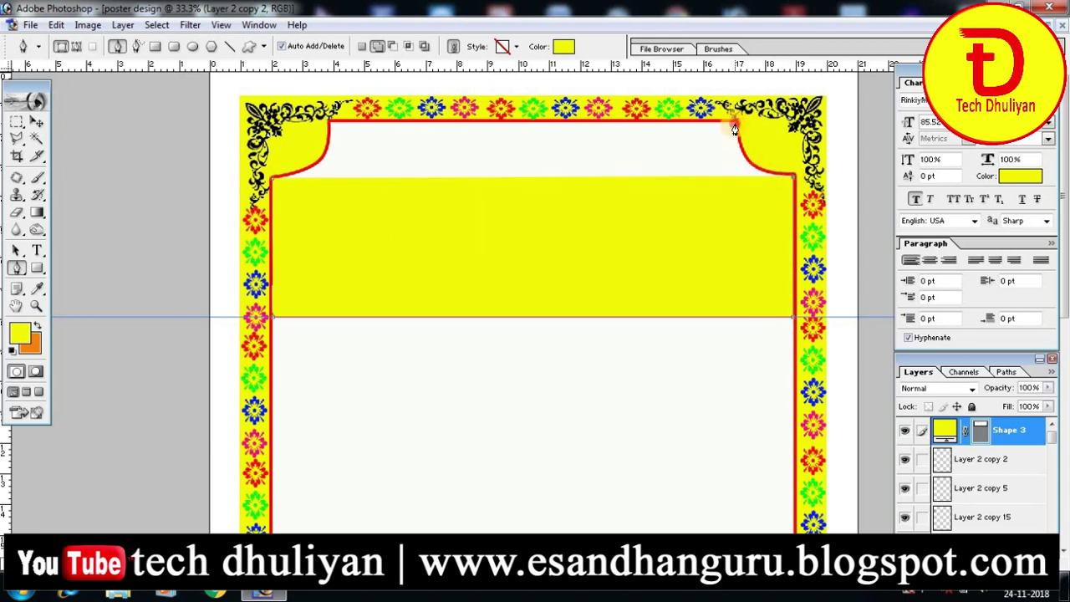
{"action": "left_click", "coordinate": [735, 123]}
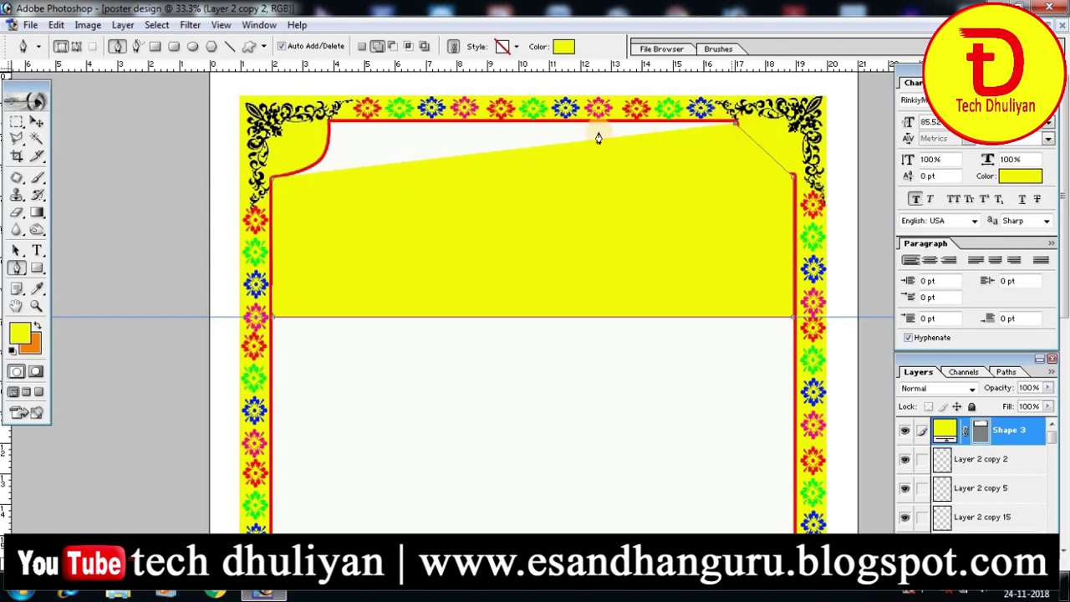
{"action": "left_click", "coordinate": [329, 123]}
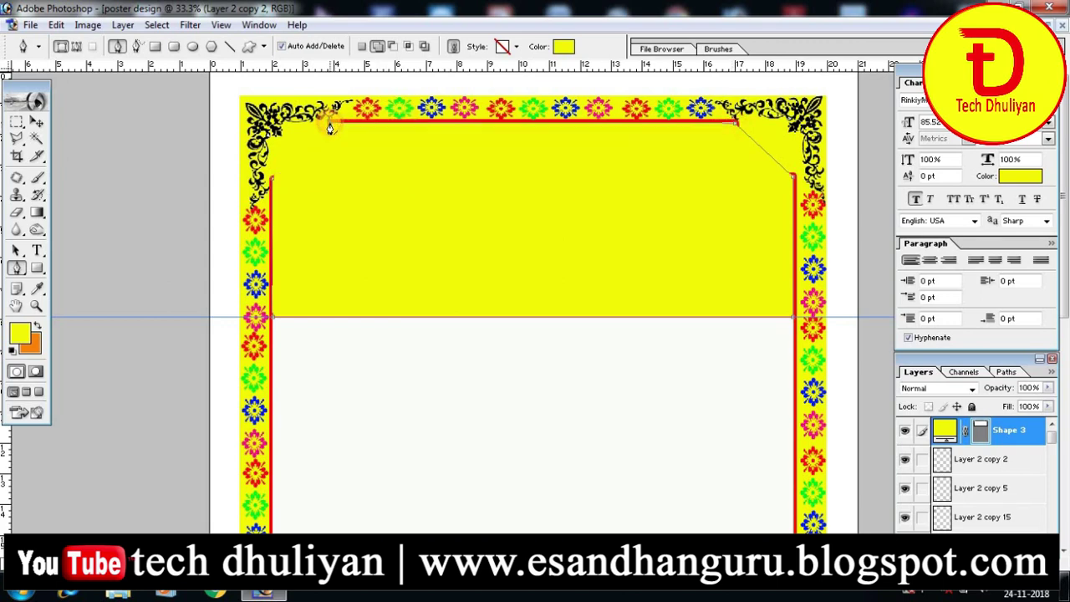
{"action": "left_click", "coordinate": [272, 179]}
- Change the Shape 3 header fill to pale yellow FAFE91
{"action": "double_click", "coordinate": [944, 430]}
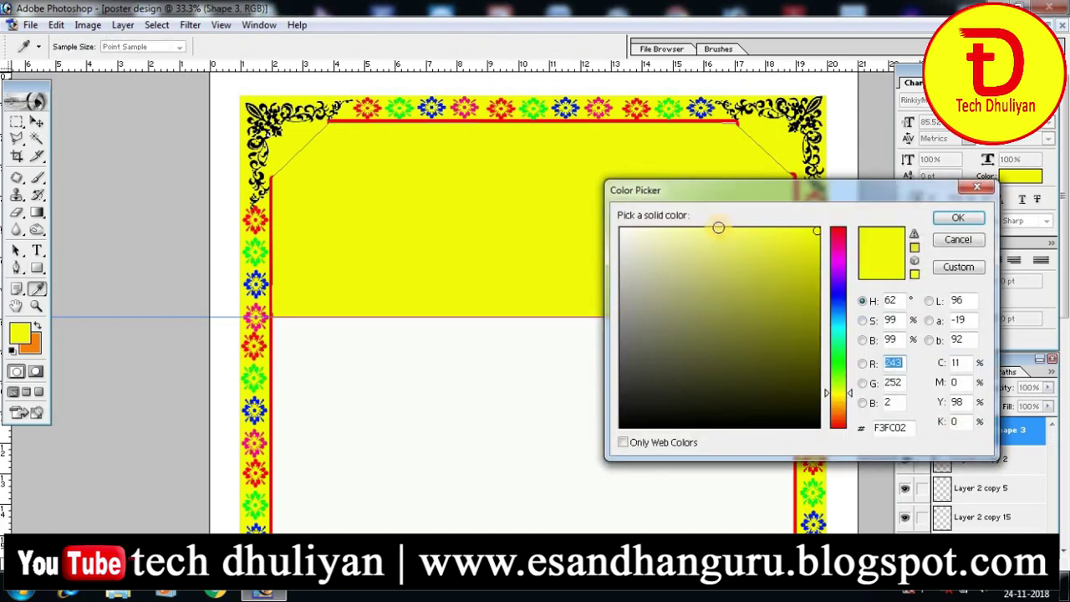
{"action": "left_click", "coordinate": [718, 228]}
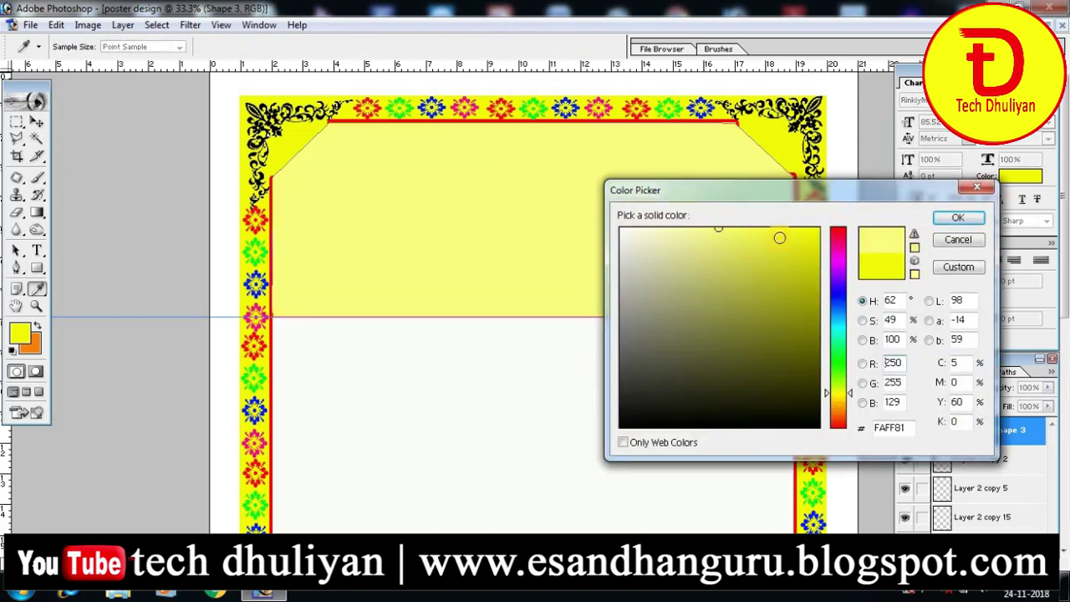
{"action": "left_click", "coordinate": [704, 228]}
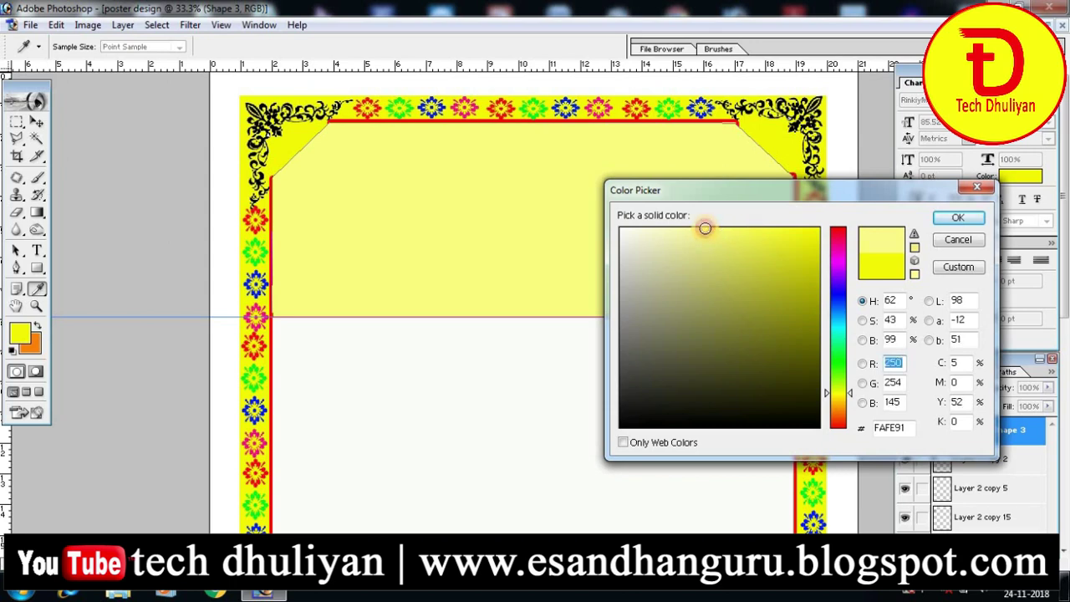
{"action": "left_click", "coordinate": [958, 218]}
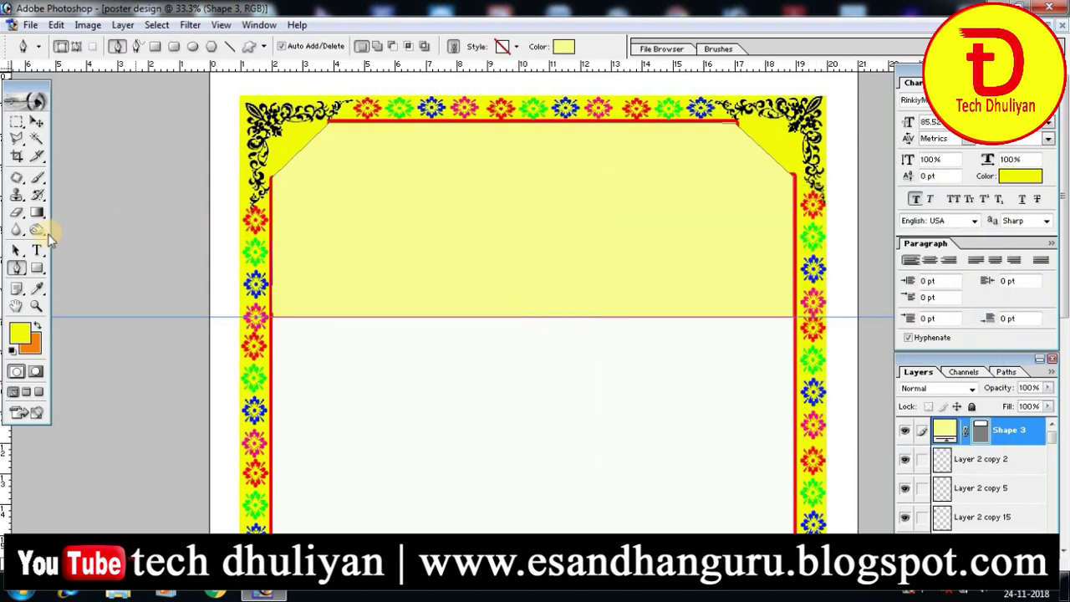
{"action": "left_click_drag", "start_coordinate": [17, 272], "coordinate": [96, 293]}
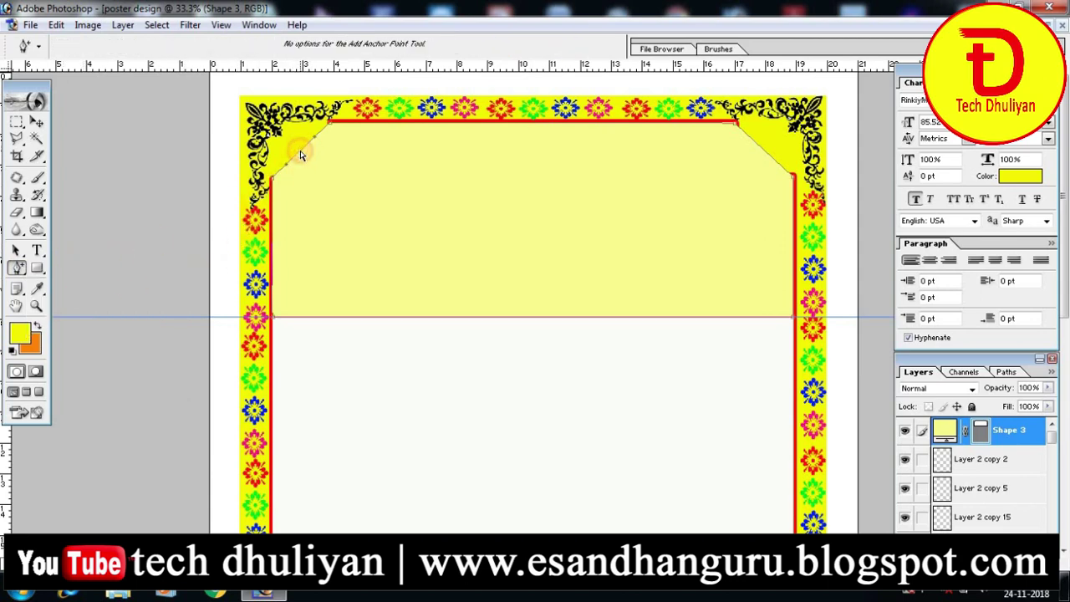
- Bend the header's top-left and top-right diagonal edges into curves matching the frame's rounded corners
{"action": "left_click_drag", "start_coordinate": [300, 152], "coordinate": [314, 170]}
{"action": "left_click_drag", "start_coordinate": [322, 165], "coordinate": [318, 164]}
{"action": "left_click", "coordinate": [327, 126]}
{"action": "left_click", "coordinate": [274, 179]}
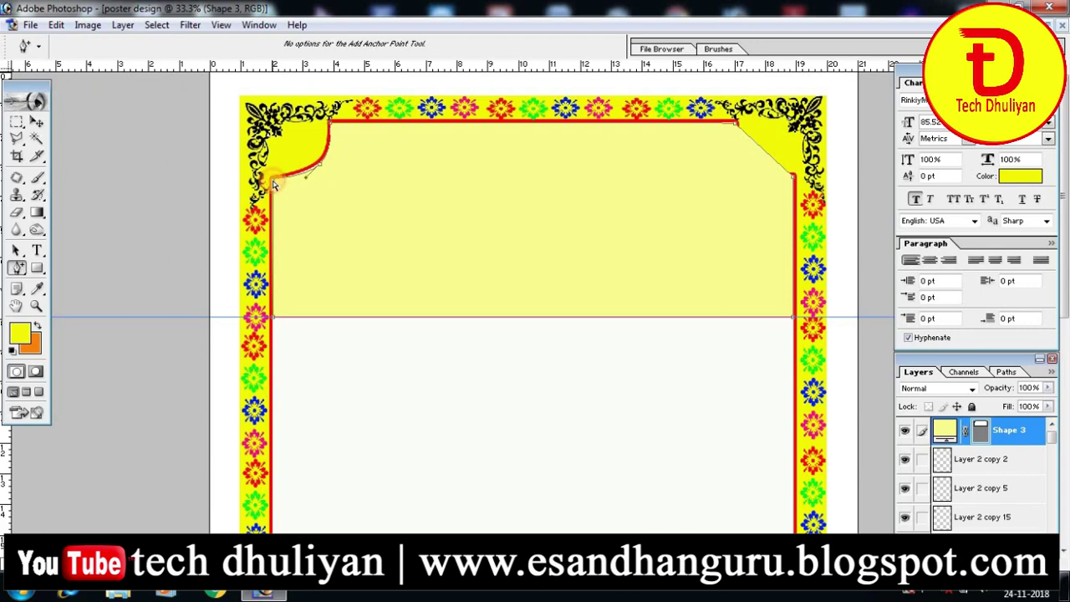
{"action": "left_click_drag", "start_coordinate": [274, 181], "coordinate": [324, 172]}
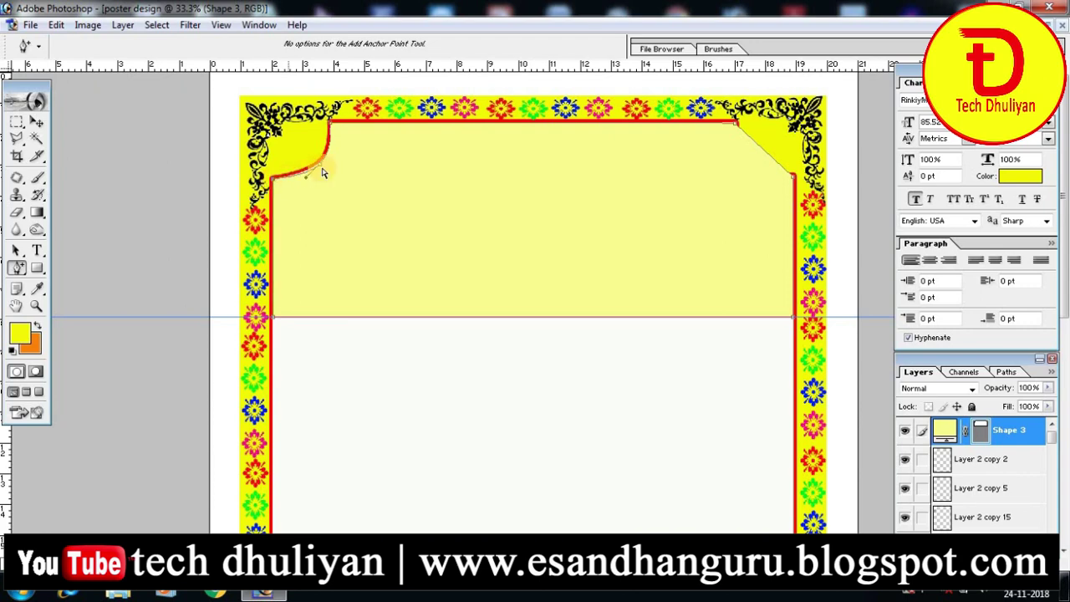
{"action": "left_click", "coordinate": [330, 124]}
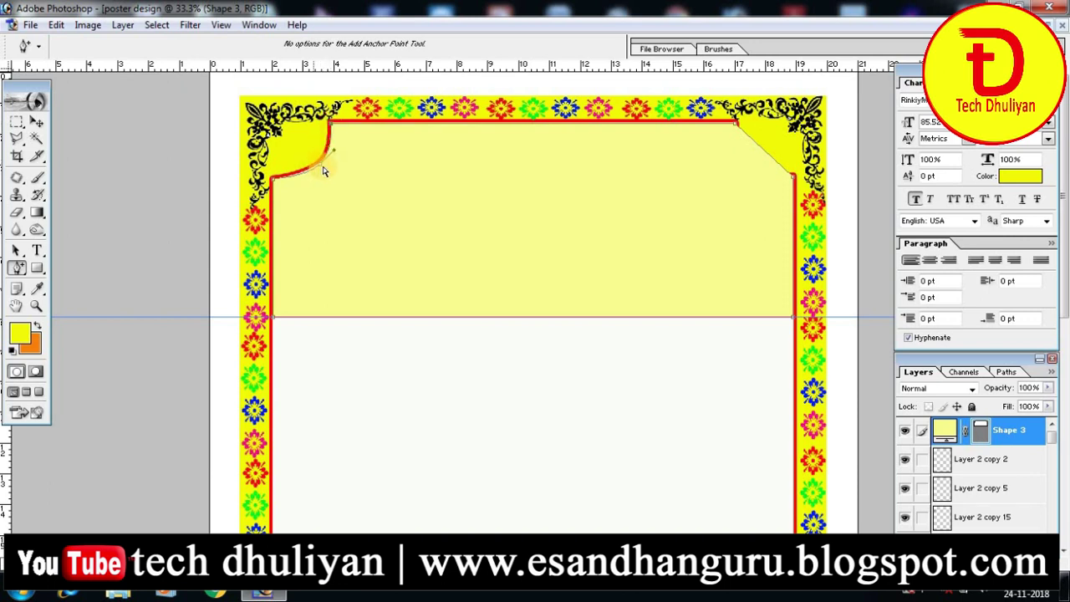
{"action": "left_click_drag", "start_coordinate": [318, 164], "coordinate": [323, 167]}
{"action": "left_click_drag", "start_coordinate": [762, 152], "coordinate": [746, 168]}
- Hide the path outline and drag the horizontal guide off the poster
{"action": "left_click", "coordinate": [725, 248]}
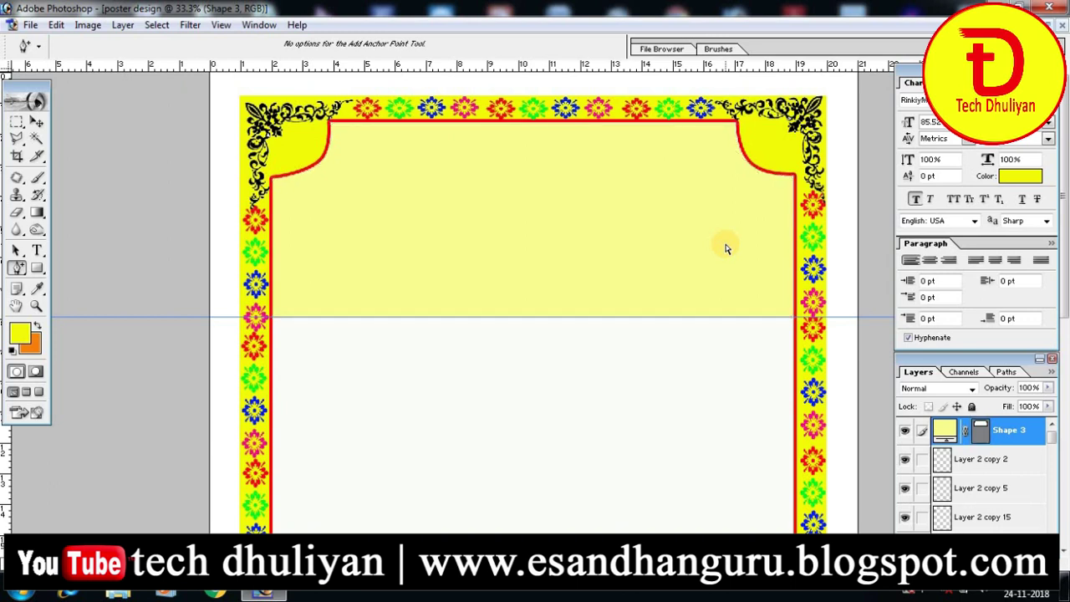
{"action": "left_click", "coordinate": [36, 122]}
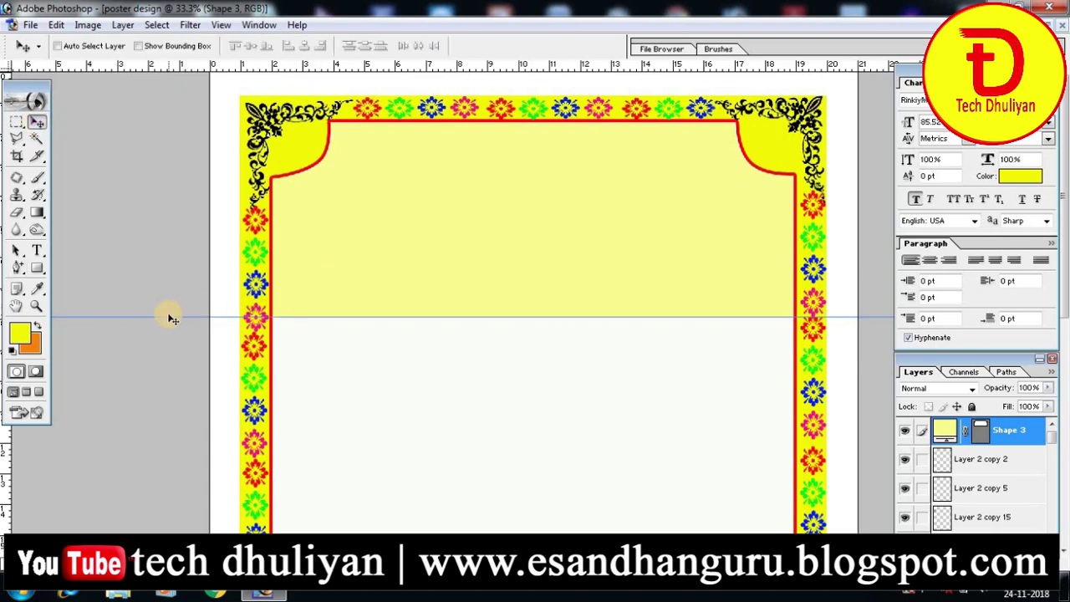
{"action": "left_click_drag", "start_coordinate": [167, 317], "coordinate": [184, 69]}
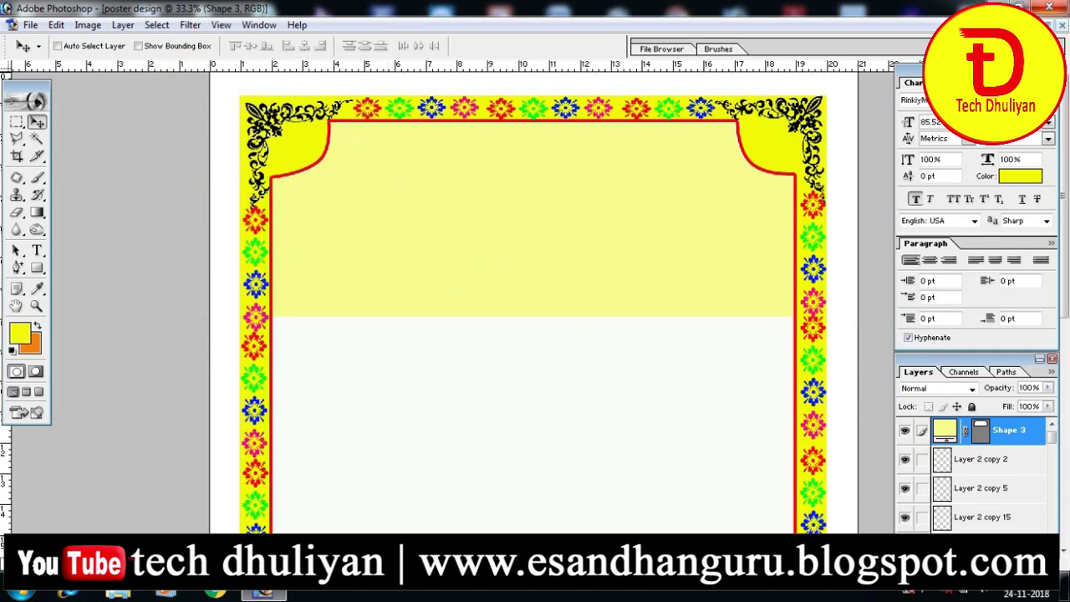
- Open starburst image 32.PNG and drag it into the poster's yellow header
{"action": "left_click", "coordinate": [1048, 25]}
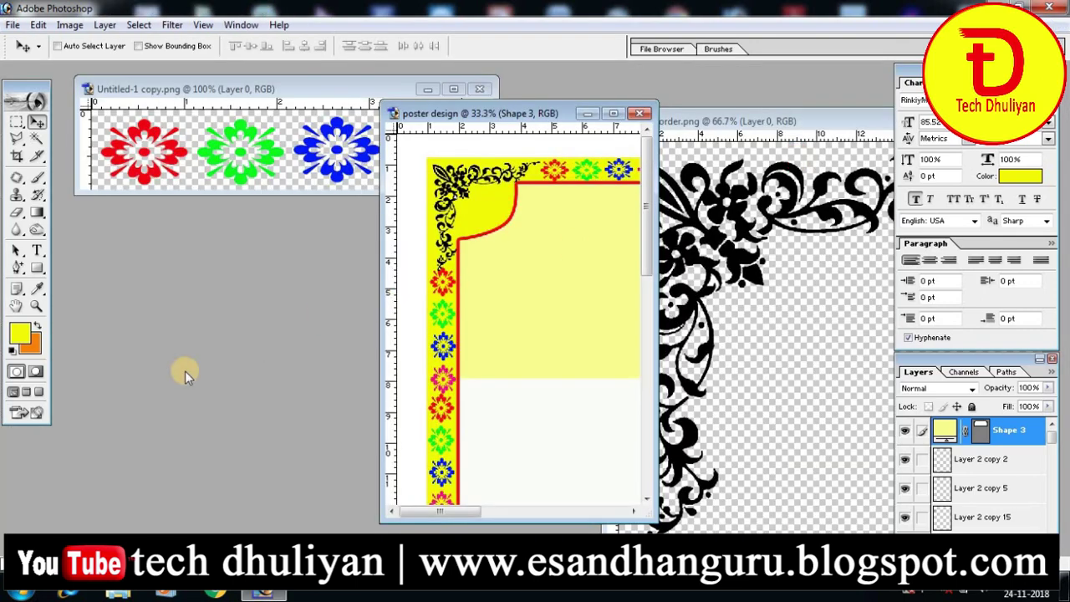
{"action": "double_click", "coordinate": [179, 382]}
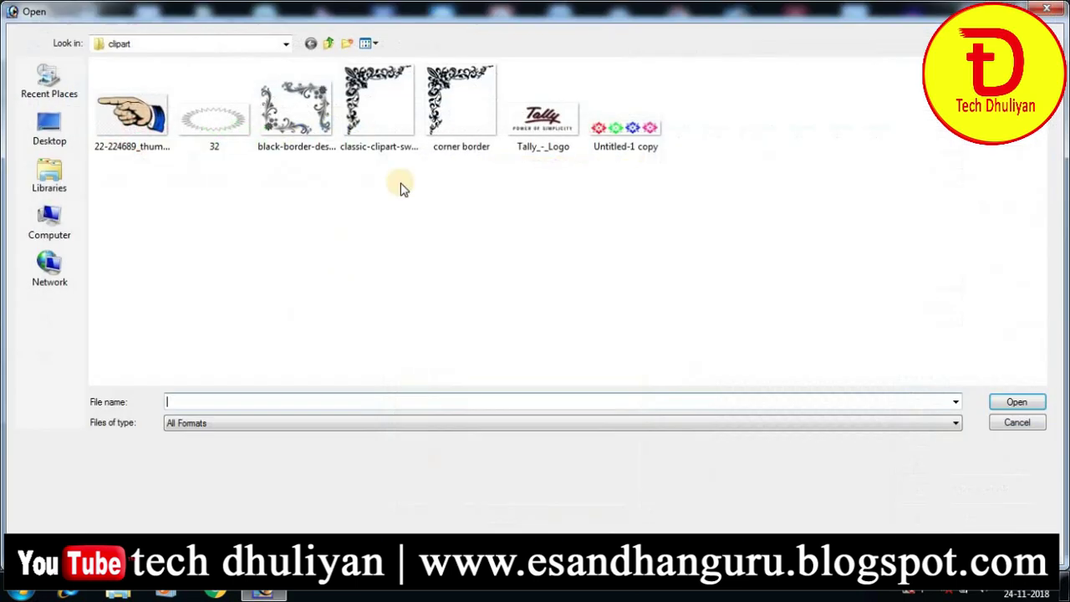
{"action": "left_click", "coordinate": [213, 113]}
{"action": "left_click", "coordinate": [1016, 404]}
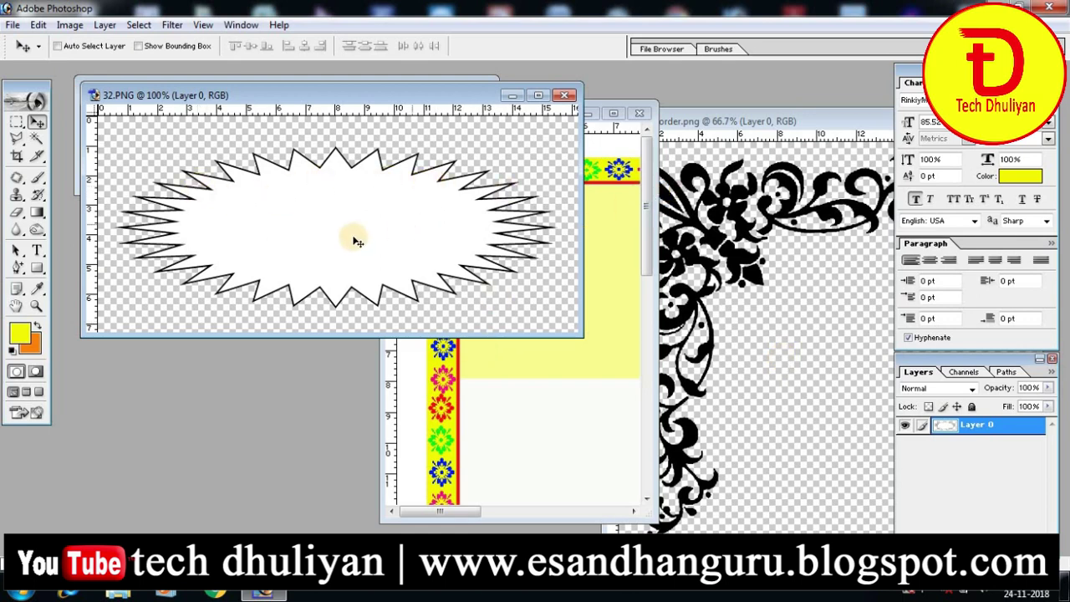
{"action": "left_click_drag", "start_coordinate": [466, 215], "coordinate": [577, 422]}
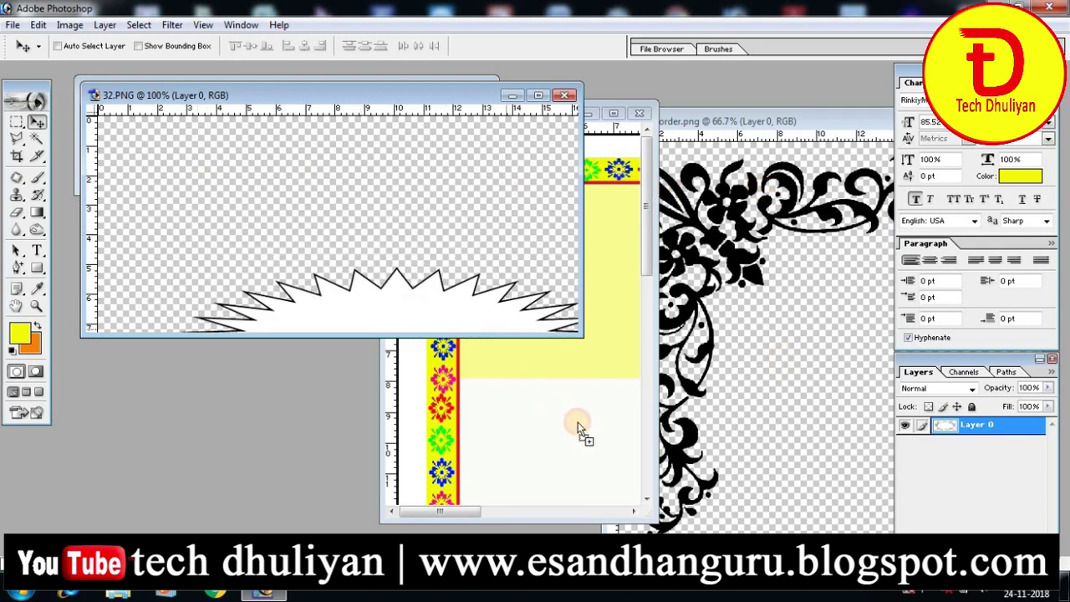
{"action": "left_click", "coordinate": [614, 113]}
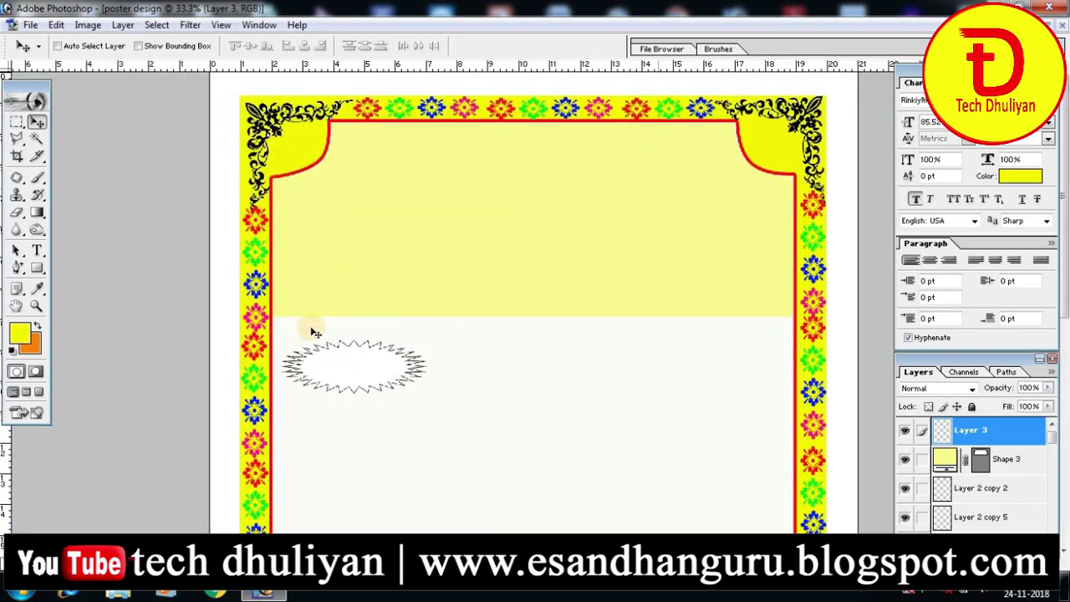
{"action": "mouse_move", "coordinate": [342, 351]}
{"action": "left_mouse_down"}
{"action": "mouse_move", "coordinate": [381, 209]}
{"action": "mouse_move", "coordinate": [368, 243]}
{"action": "left_mouse_up"}
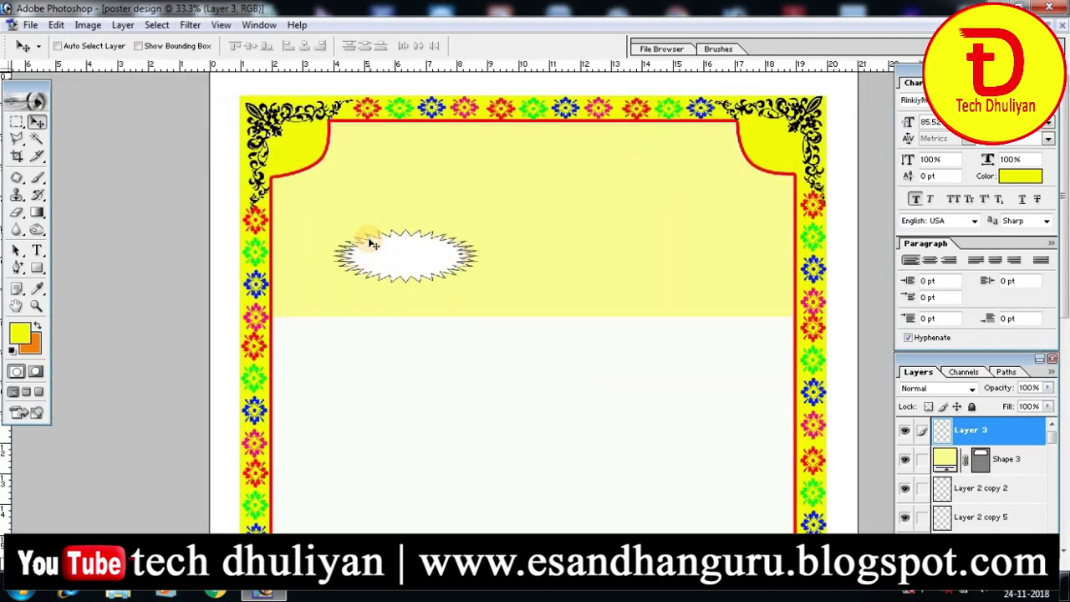
- Rotate the starburst to about -49°, enlarge it slightly and place it top-left in the header
{"action": "key", "text": "ctrl+t"}
{"action": "left_click_drag", "start_coordinate": [542, 231], "coordinate": [506, 231]}
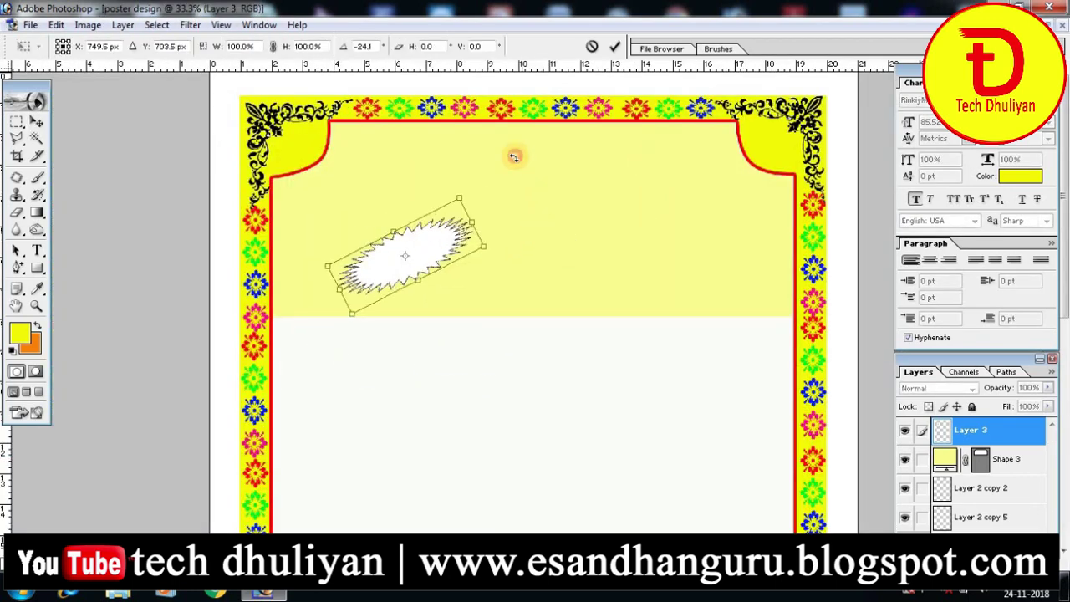
{"action": "left_click_drag", "start_coordinate": [432, 239], "coordinate": [366, 170]}
{"action": "left_click_drag", "start_coordinate": [320, 288], "coordinate": [334, 303]}
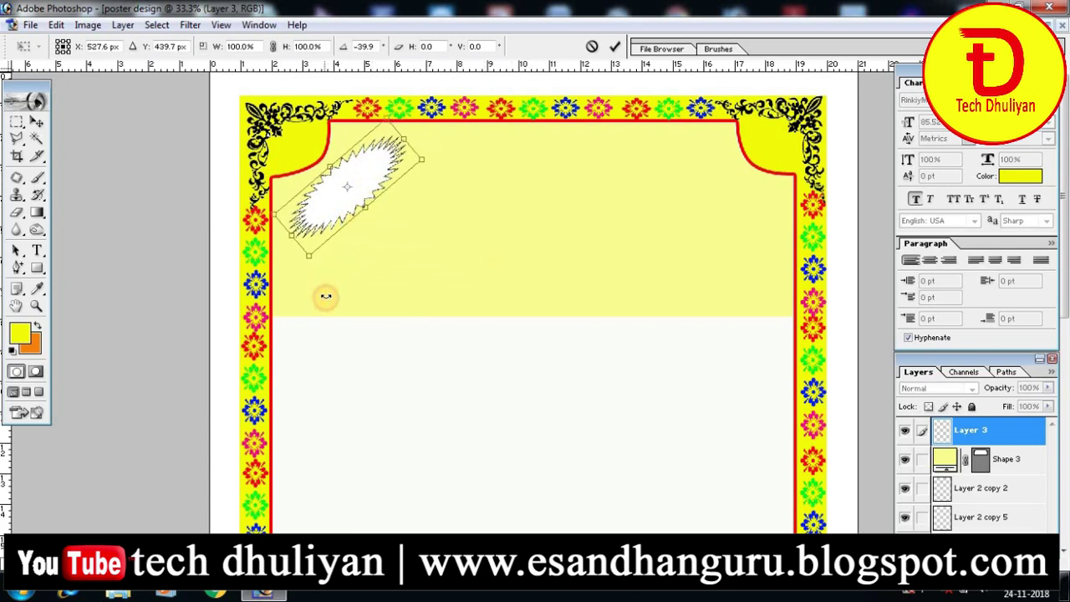
{"action": "left_click_drag", "start_coordinate": [361, 173], "coordinate": [342, 211]}
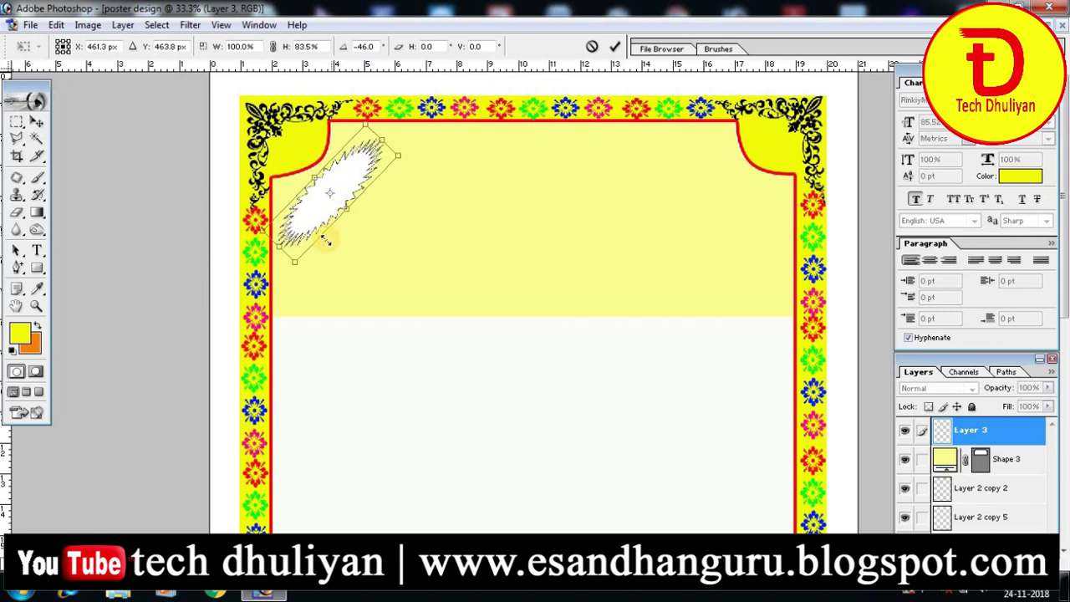
{"action": "left_click_drag", "start_coordinate": [294, 260], "coordinate": [292, 269]}
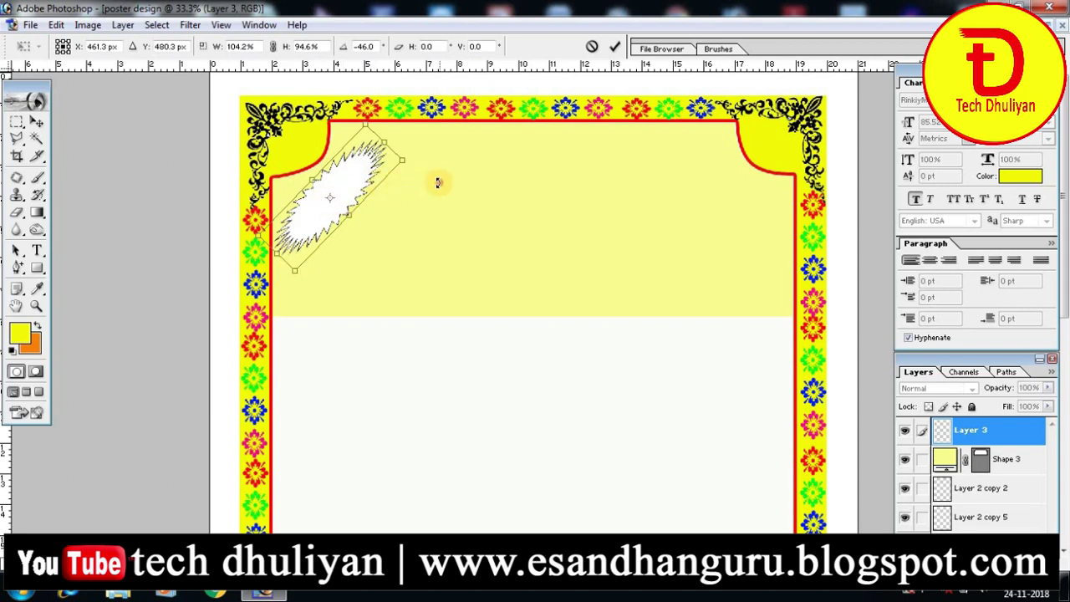
{"action": "left_click_drag", "start_coordinate": [437, 176], "coordinate": [437, 175]}
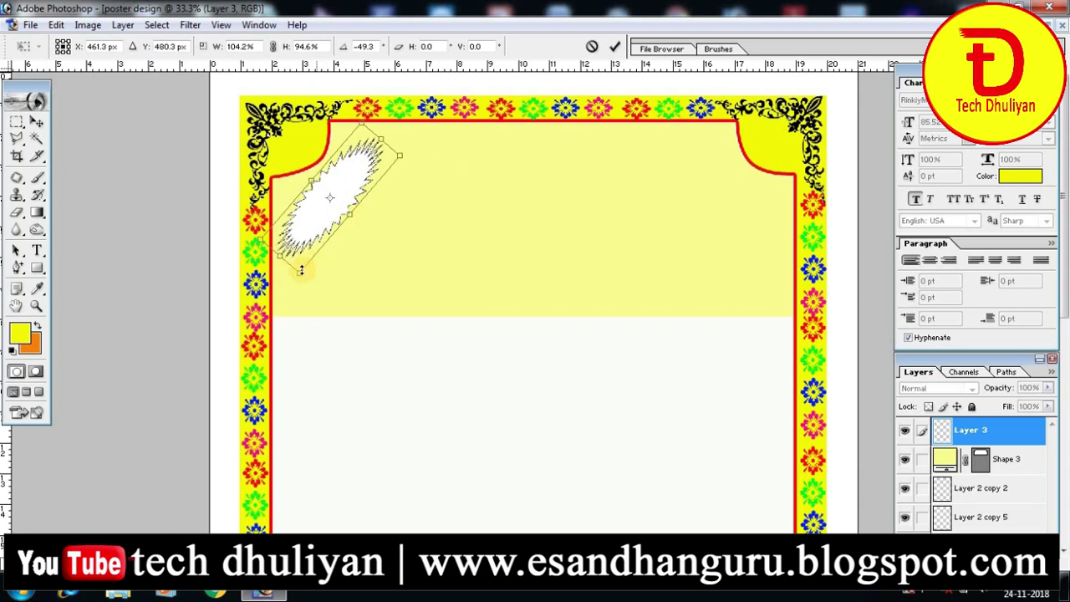
{"action": "left_click_drag", "start_coordinate": [301, 269], "coordinate": [298, 272]}
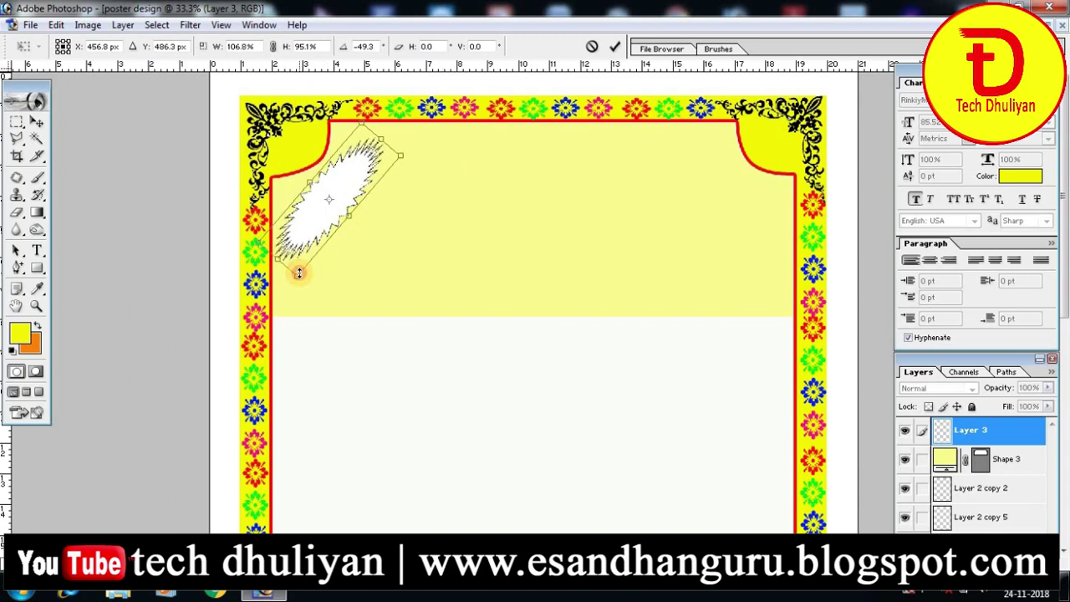
{"action": "key", "text": "Return"}
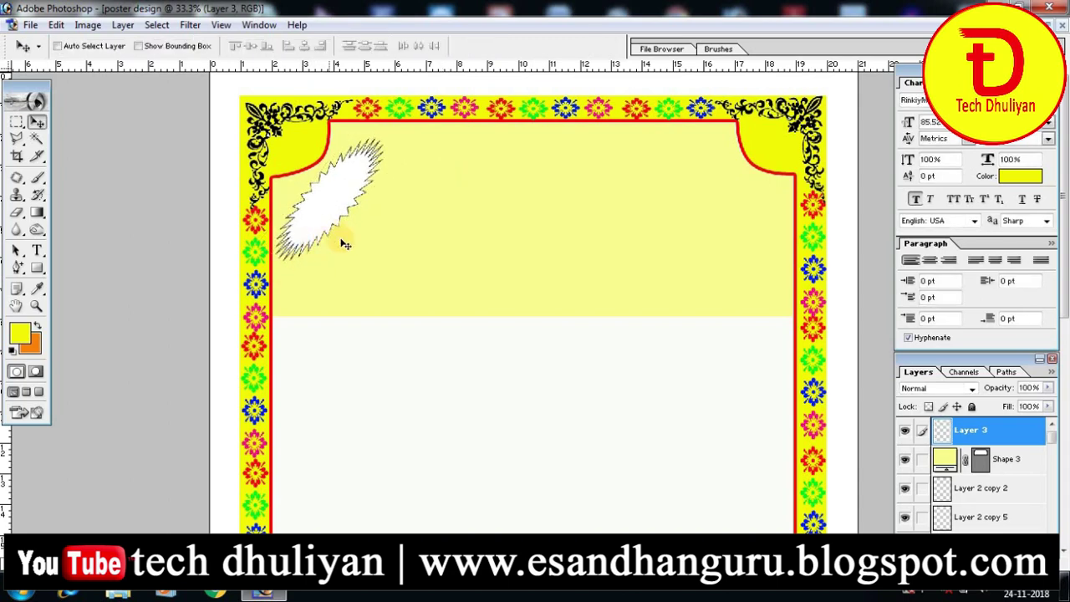
{"action": "left_click_drag", "start_coordinate": [333, 210], "coordinate": [339, 202]}
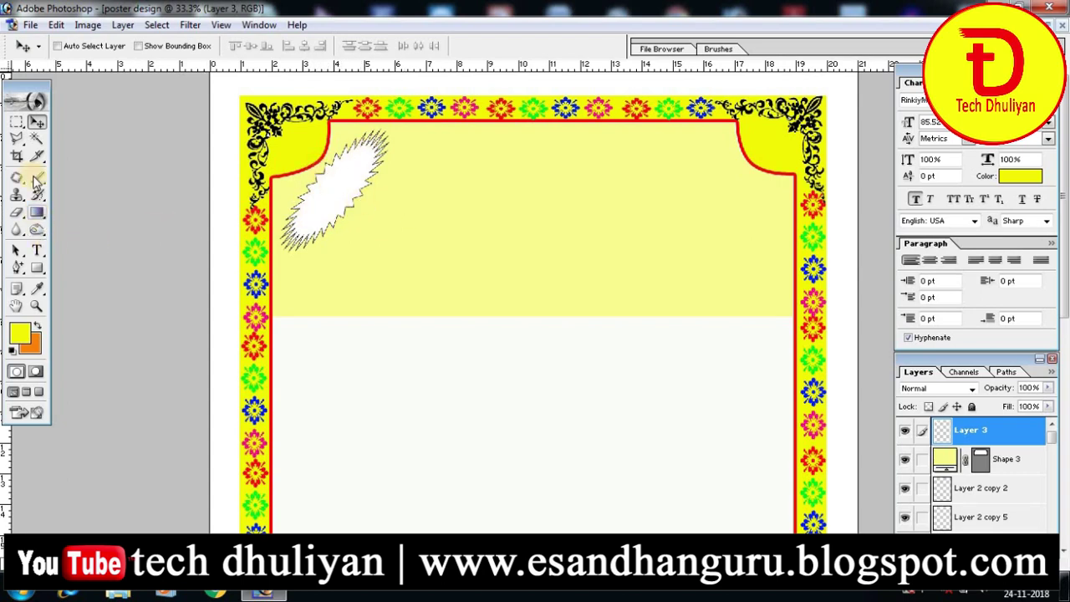
- Fill the starburst with a radial Blue, Red, Yellow gradient, blue centre to red edges
{"action": "left_click", "coordinate": [37, 139]}
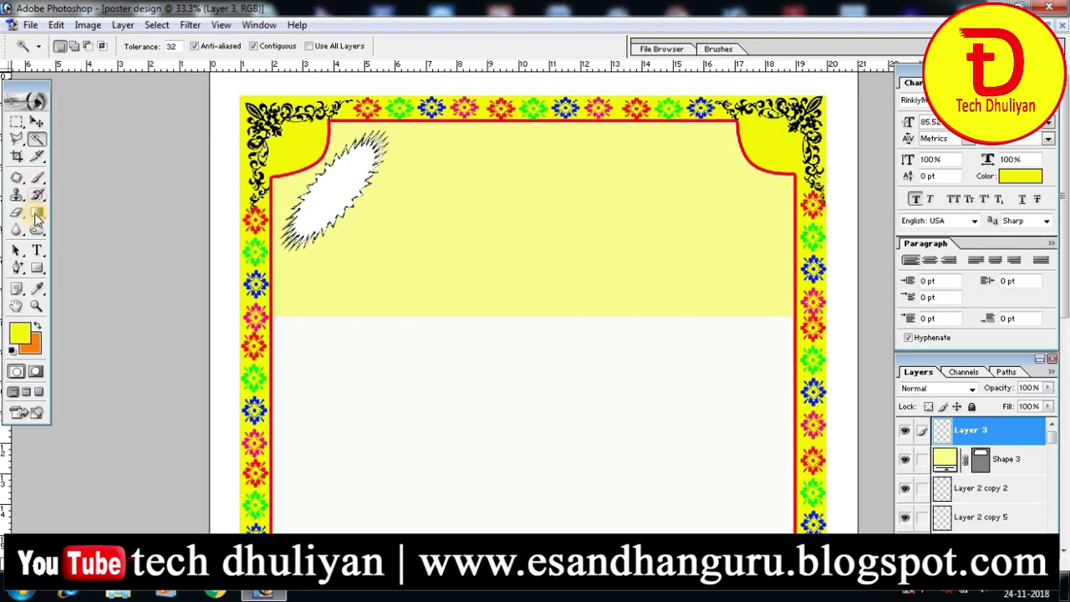
{"action": "left_click", "coordinate": [37, 213]}
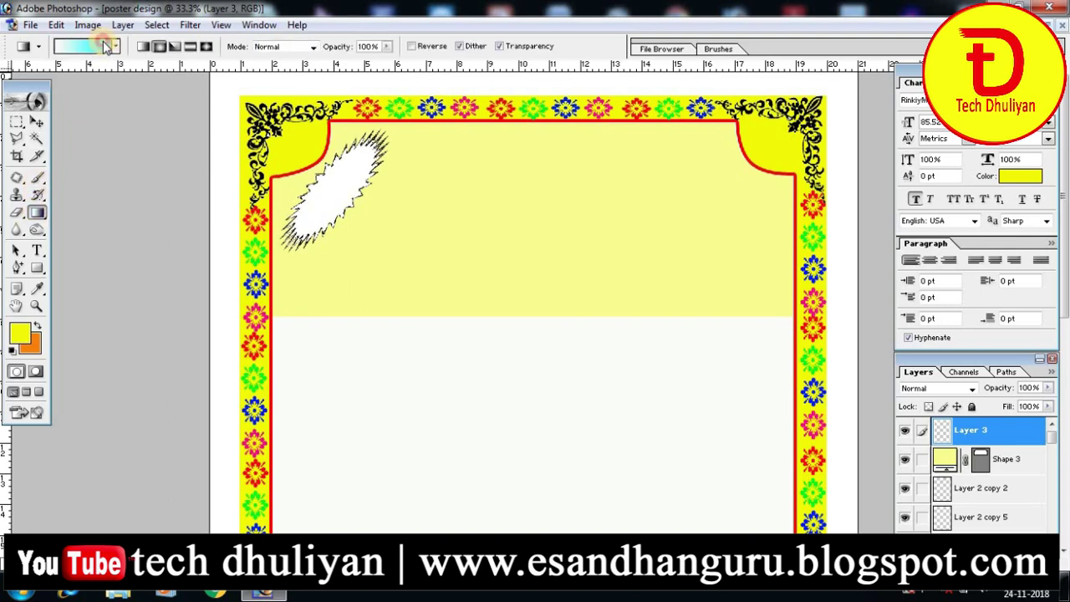
{"action": "left_click", "coordinate": [99, 46]}
{"action": "left_click", "coordinate": [408, 164]}
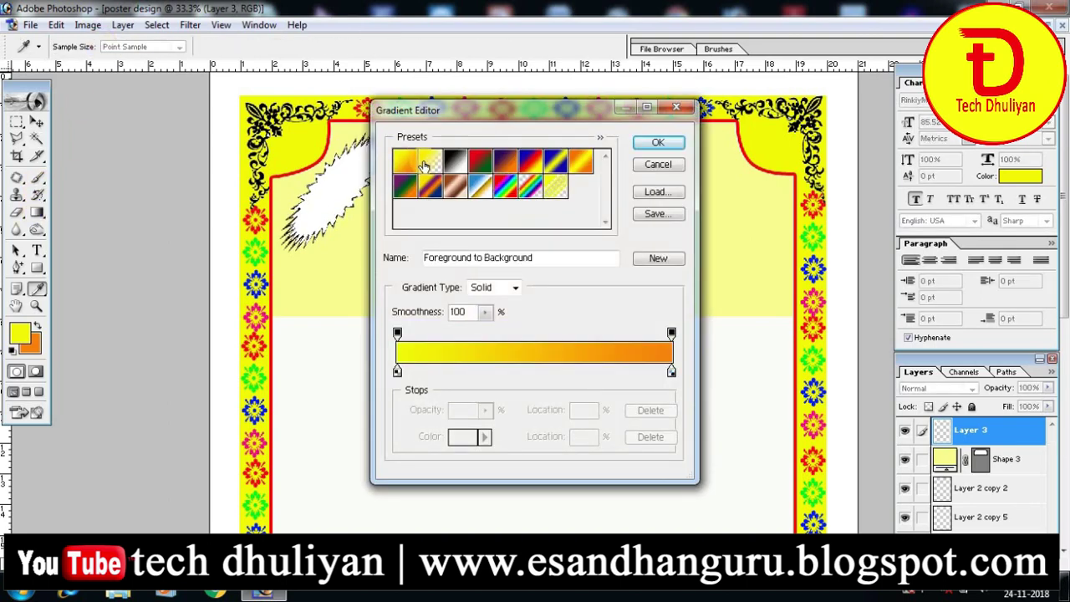
{"action": "left_click", "coordinate": [532, 167]}
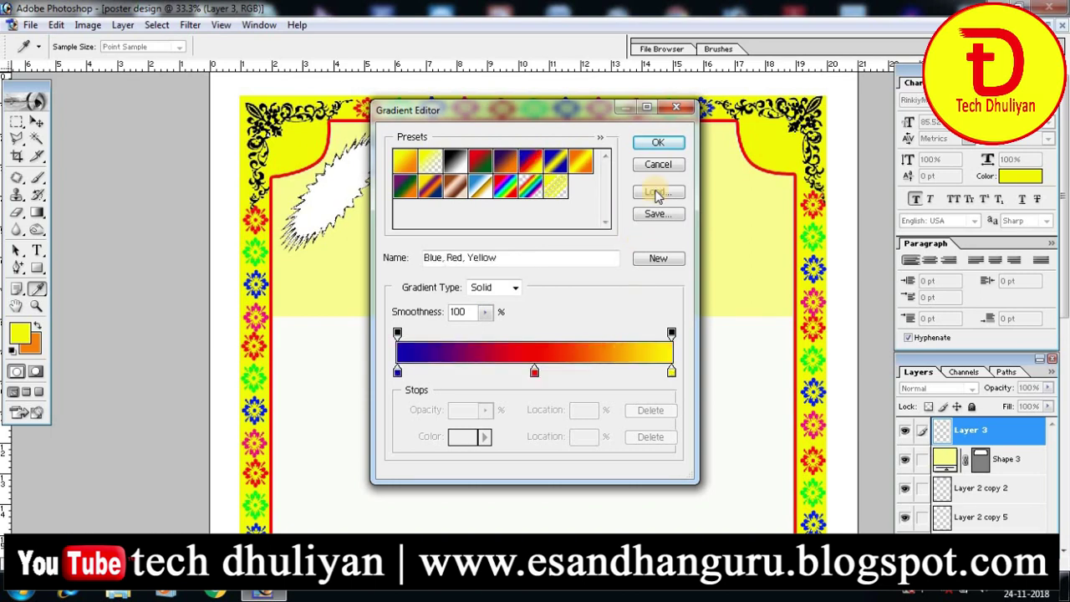
{"action": "left_click", "coordinate": [657, 142]}
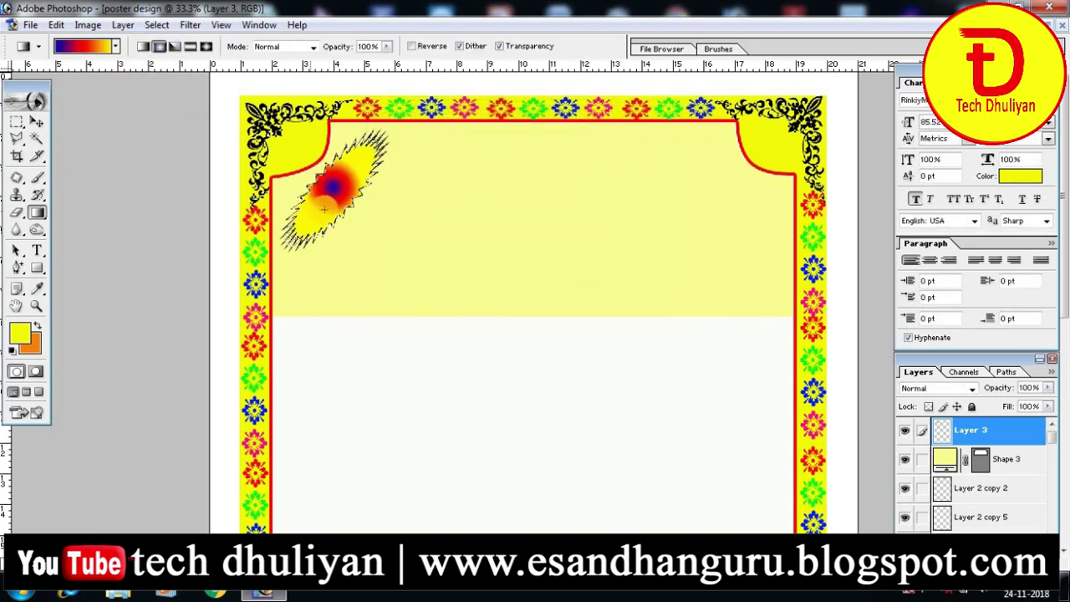
{"action": "left_click_drag", "start_coordinate": [324, 209], "coordinate": [272, 263]}
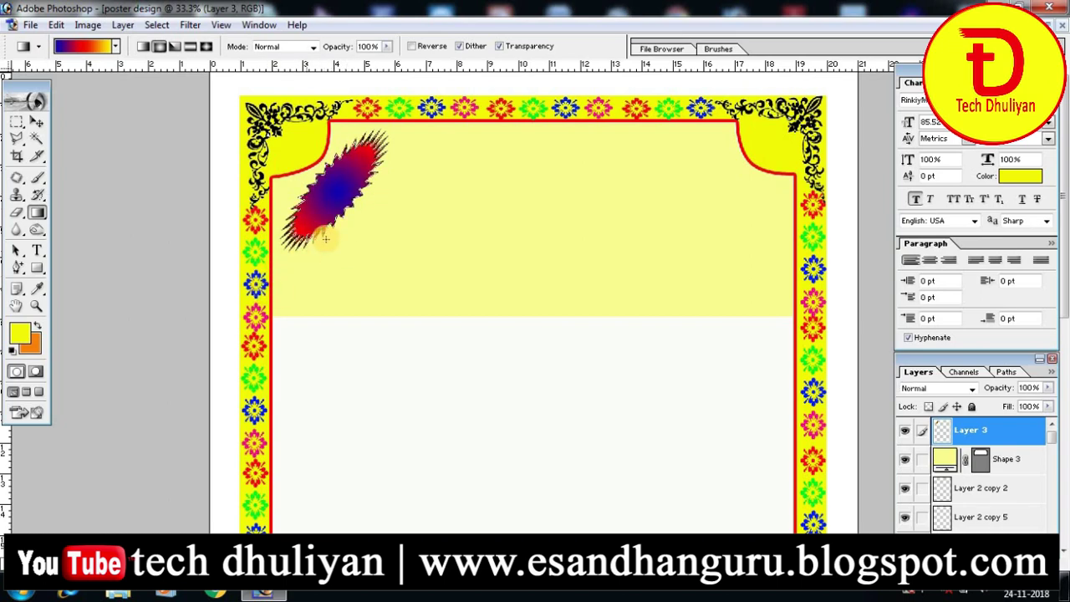
{"action": "left_click", "coordinate": [36, 122]}
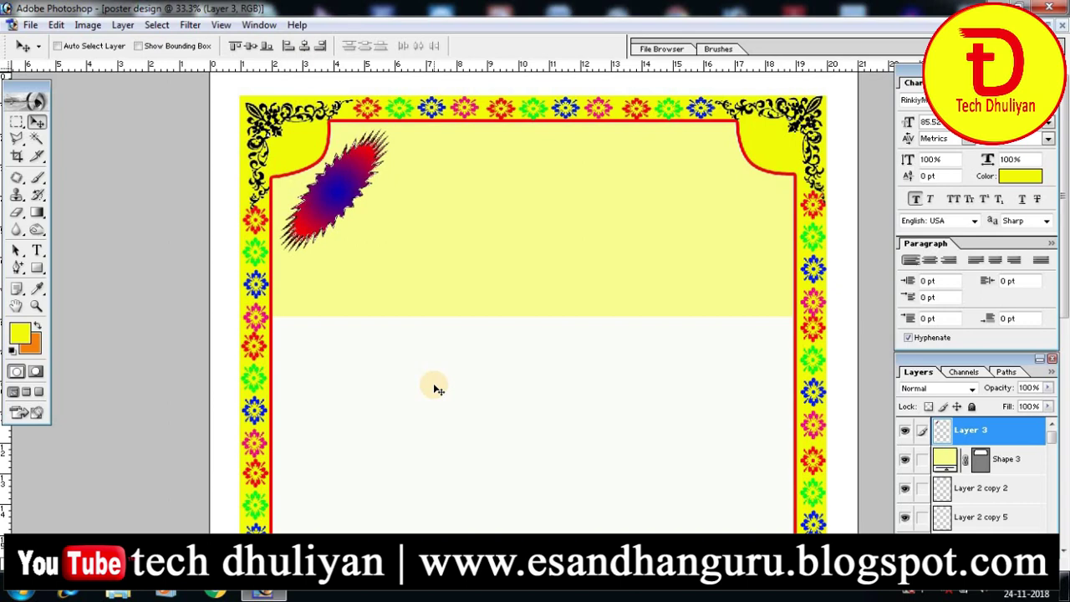
- Duplicate the starburst, rotate the copy about 105° and place it in the header's top-right corner
{"action": "key", "text": "ctrl+d"}
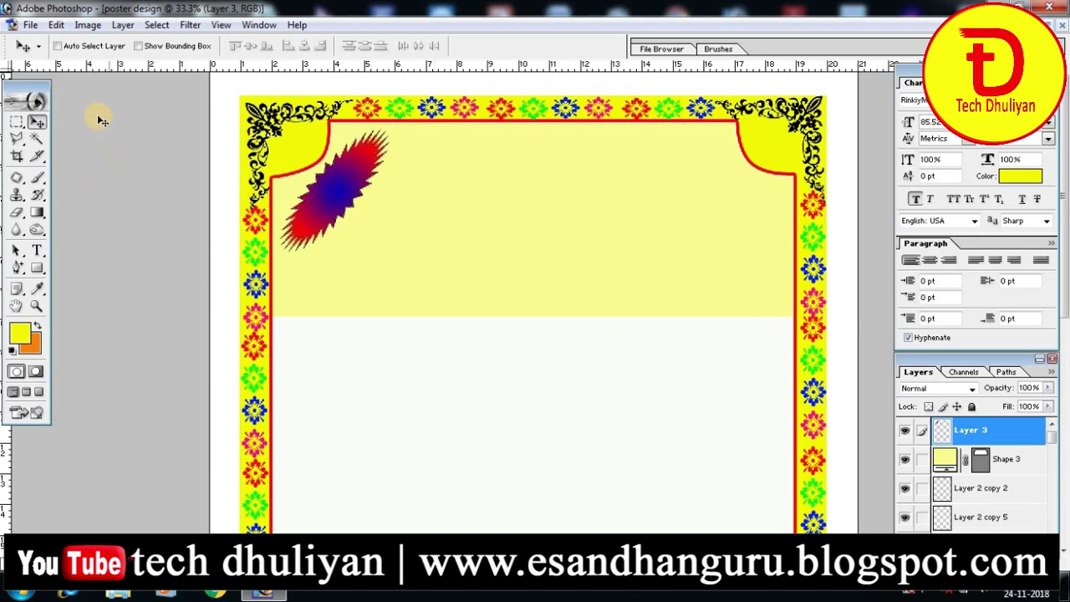
{"action": "left_click", "coordinate": [339, 200]}
{"action": "left_click_drag", "start_coordinate": [340, 200], "coordinate": [622, 220]}
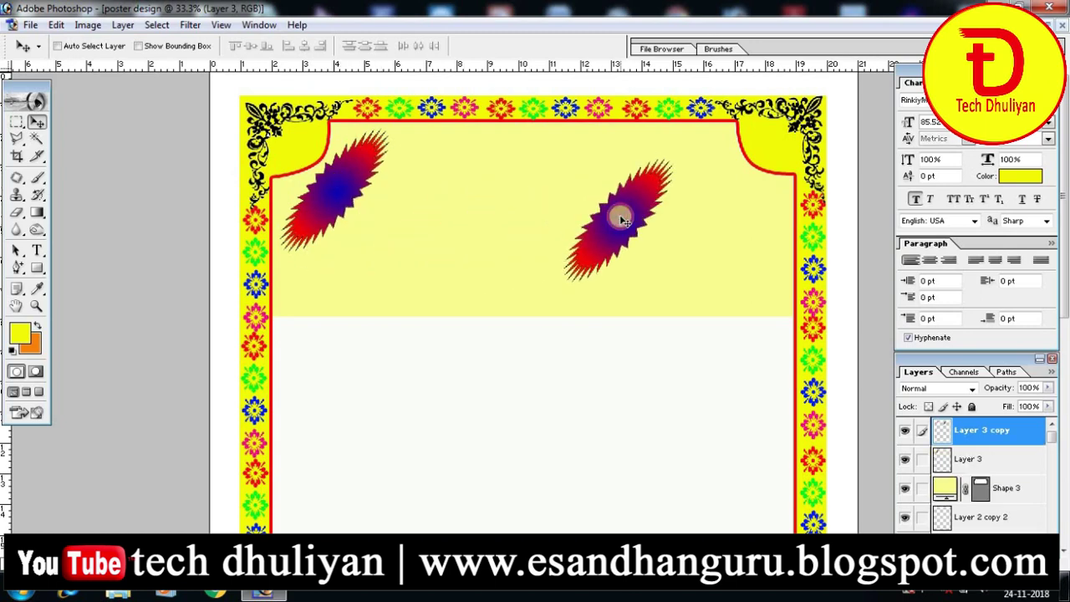
{"action": "key", "text": "ctrl+t"}
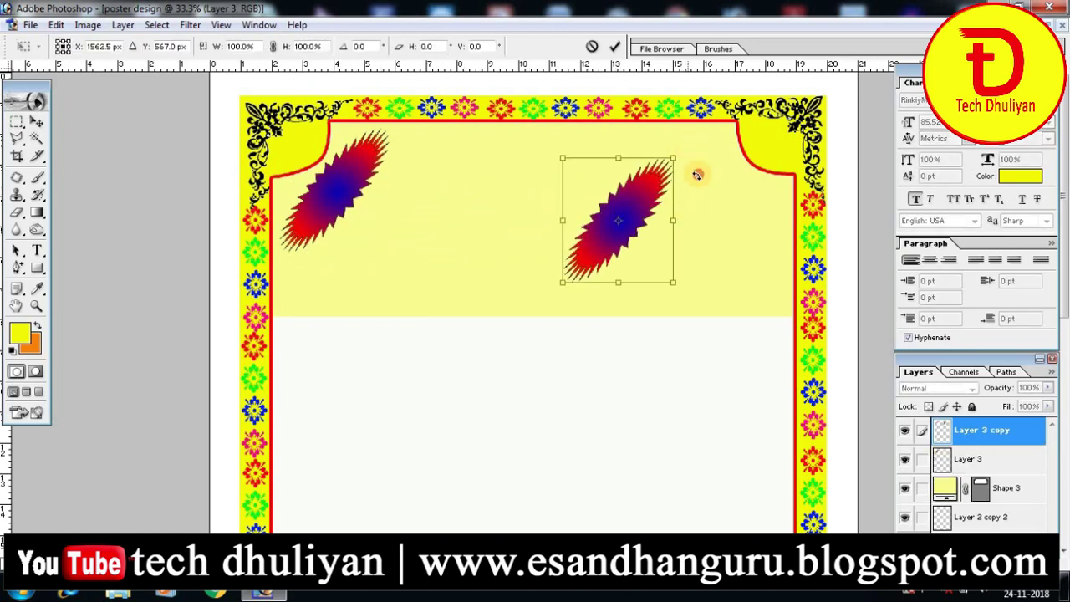
{"action": "left_click_drag", "start_coordinate": [697, 174], "coordinate": [707, 362]}
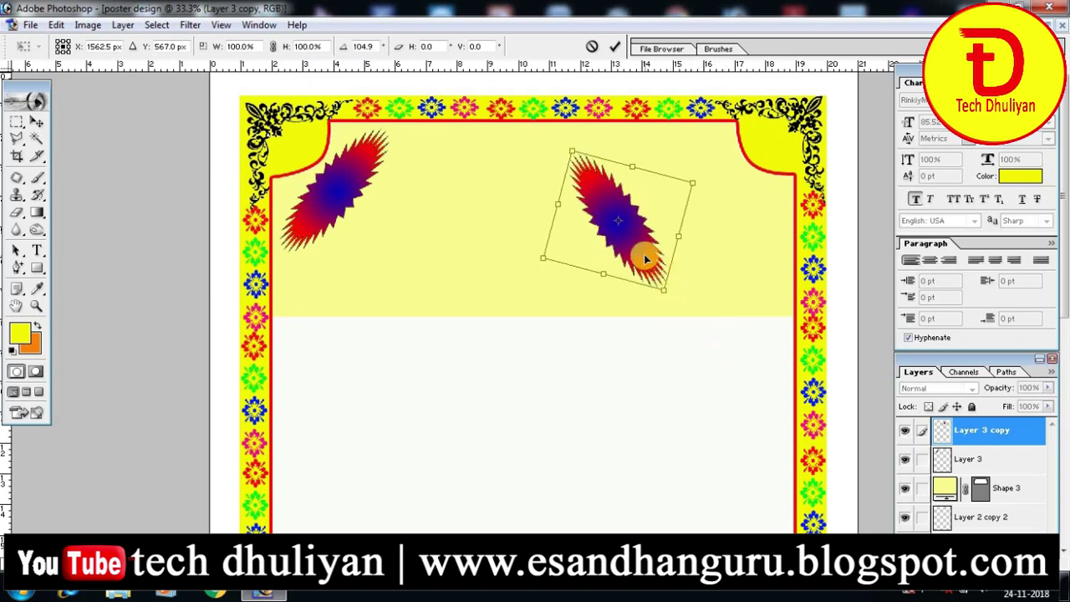
{"action": "left_click_drag", "start_coordinate": [646, 259], "coordinate": [761, 228]}
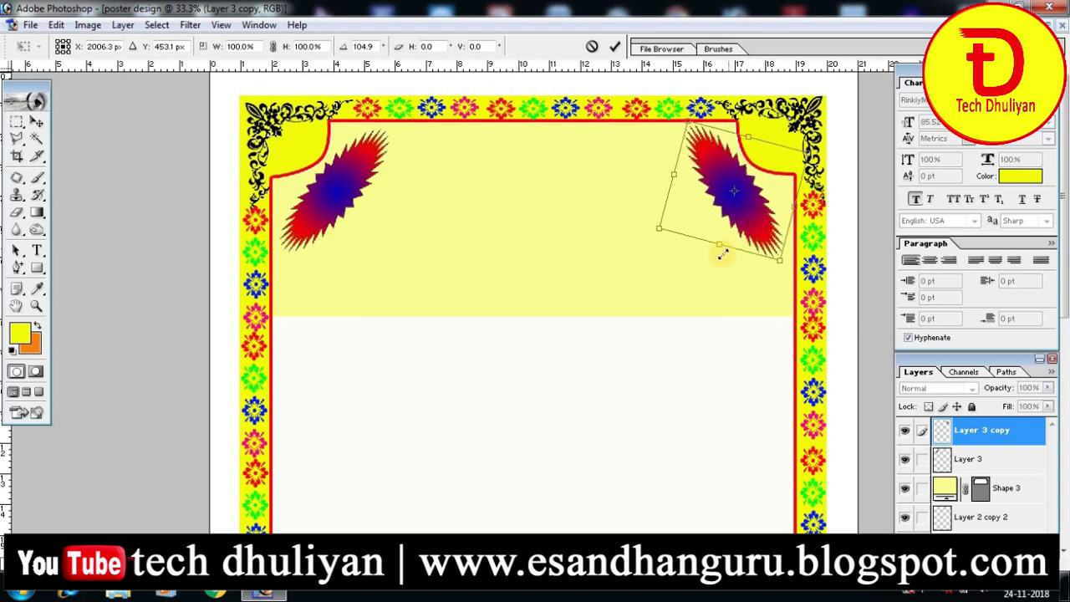
{"action": "key", "text": "Return"}
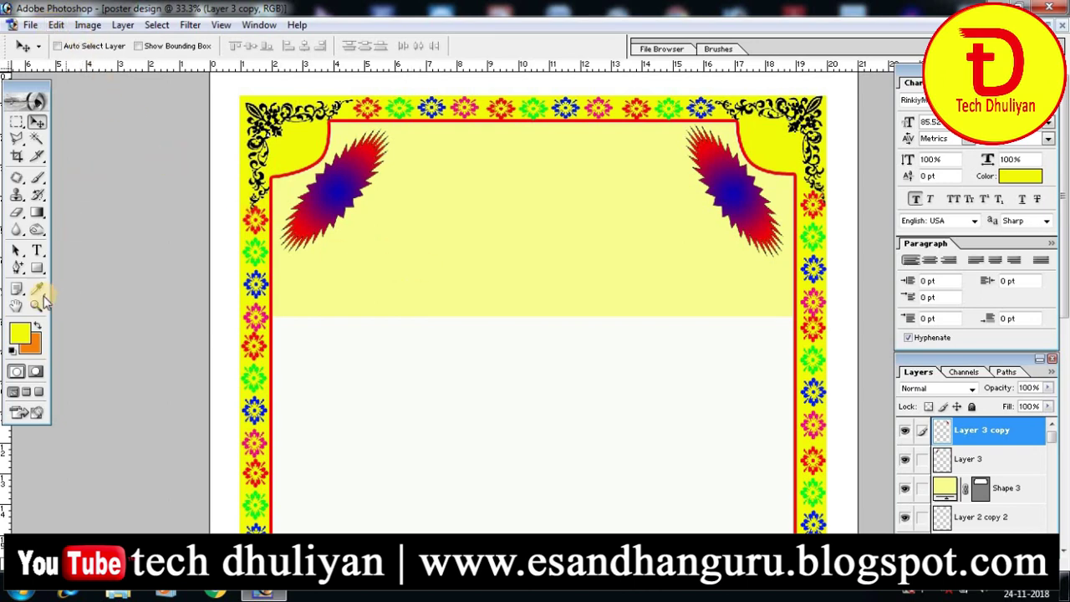
{"action": "left_click", "coordinate": [37, 256]}
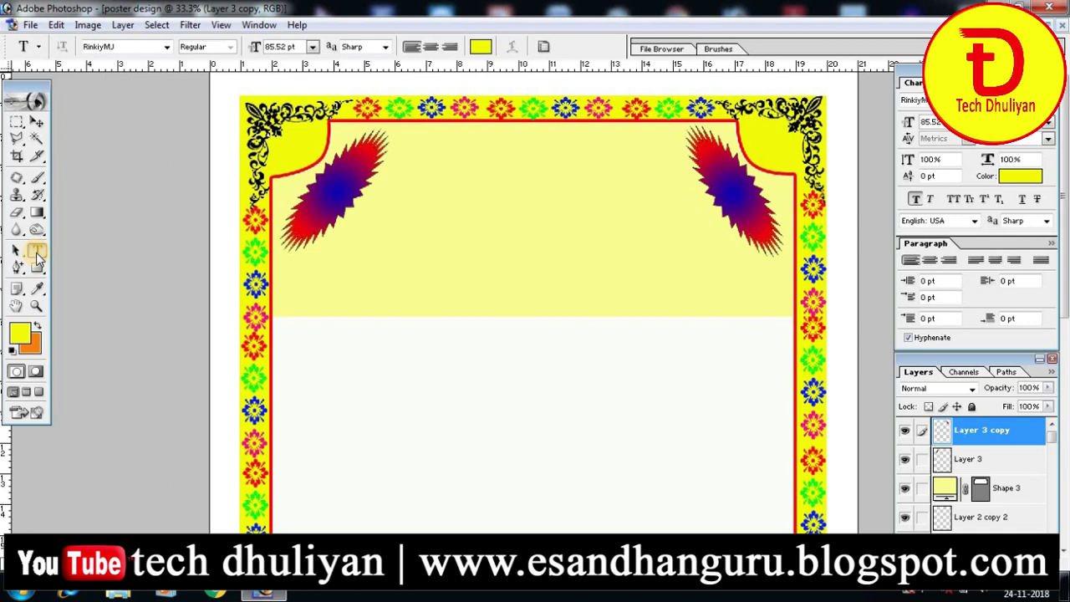
- Add the character অ at 18 pt in the body area below the header
{"action": "left_click", "coordinate": [36, 251]}
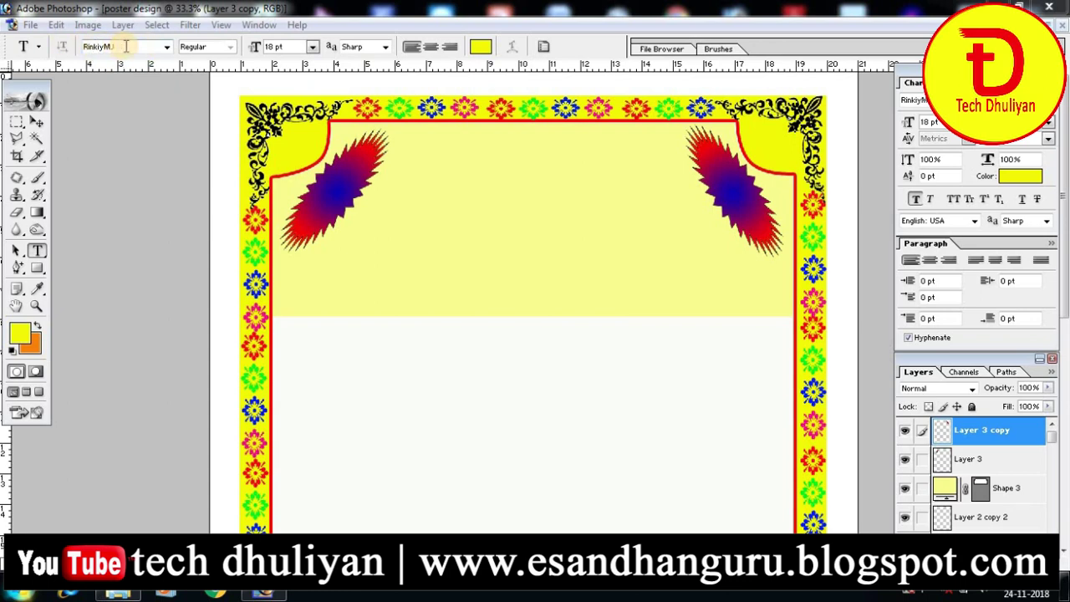
{"action": "left_click", "coordinate": [301, 363]}
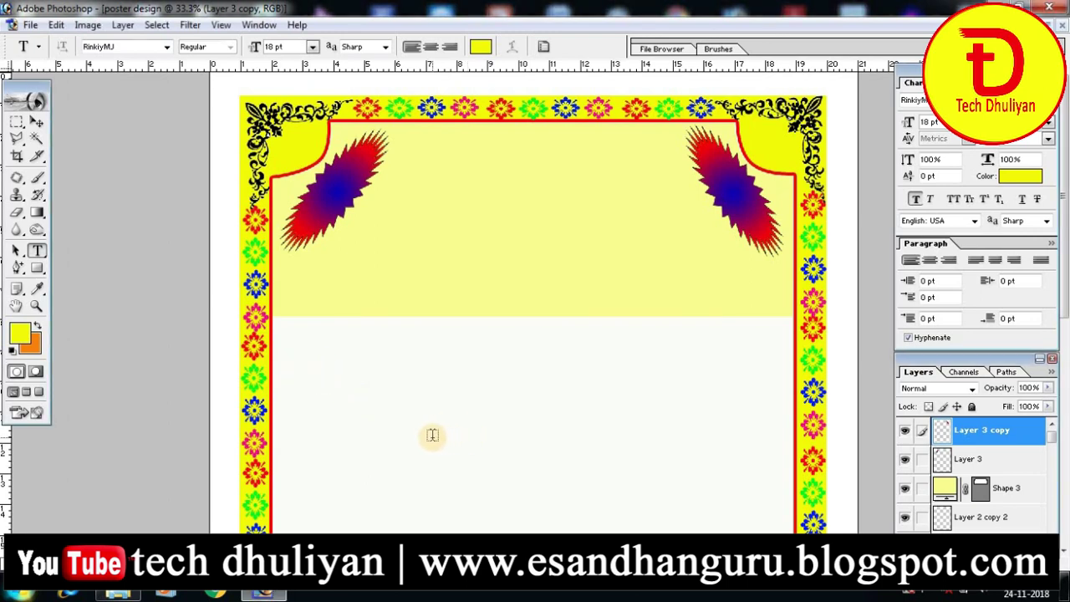
{"action": "key", "text": "v"}
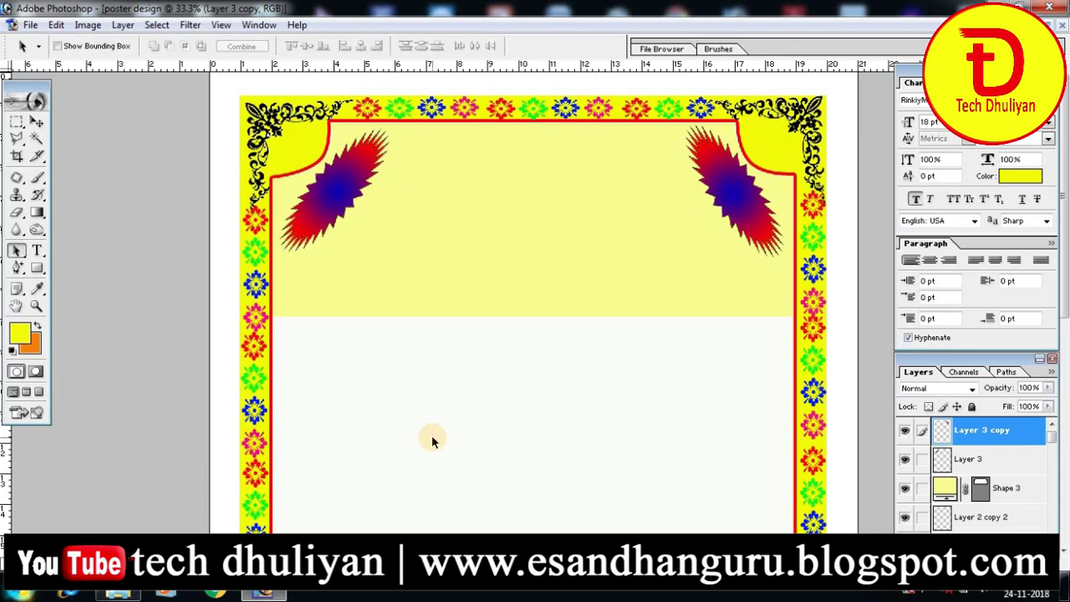
{"action": "left_click", "coordinate": [38, 252]}
{"action": "left_click", "coordinate": [337, 371]}
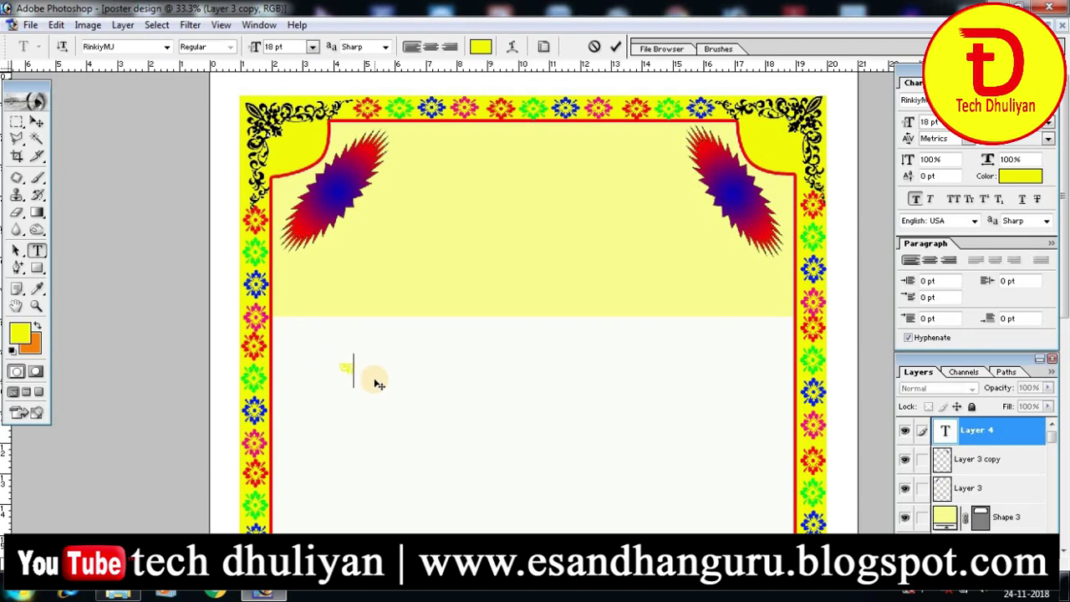
- Set the অ character's colour to black
{"action": "double_click", "coordinate": [356, 368]}
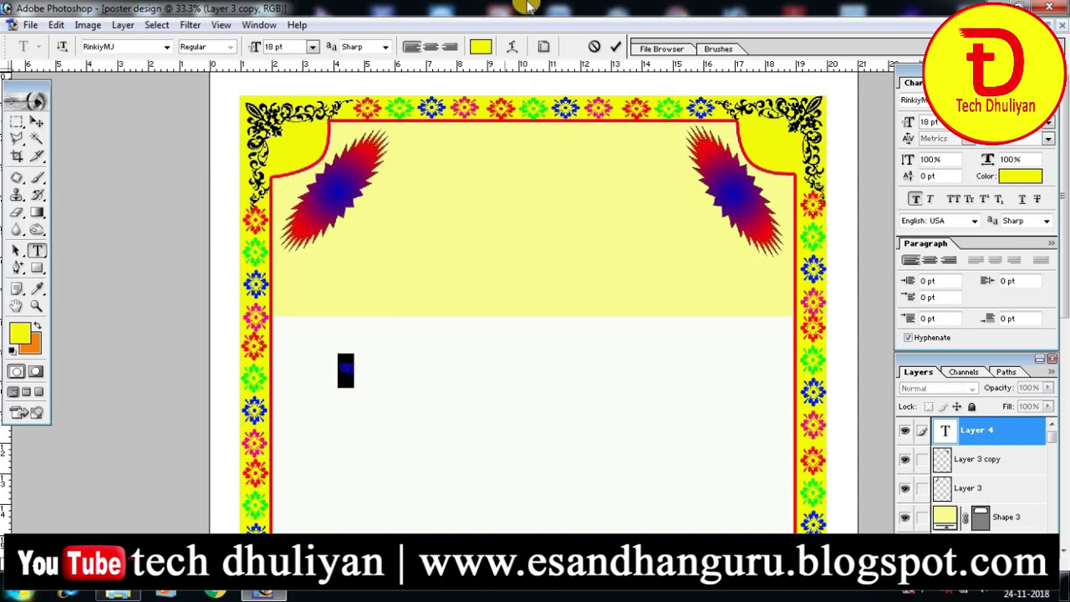
{"action": "left_click", "coordinate": [481, 47]}
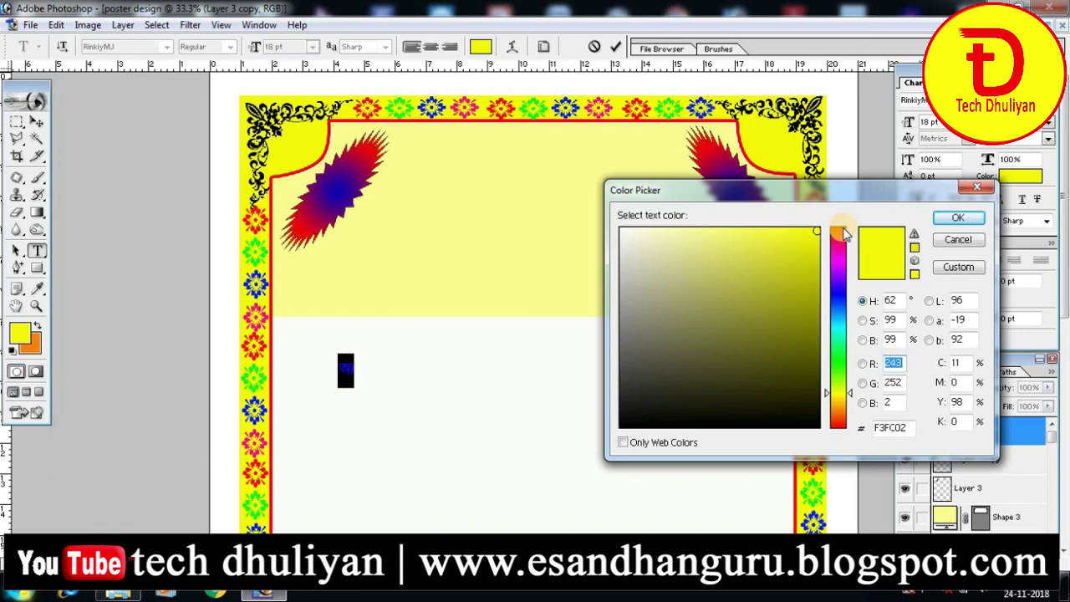
{"action": "left_click", "coordinate": [838, 233]}
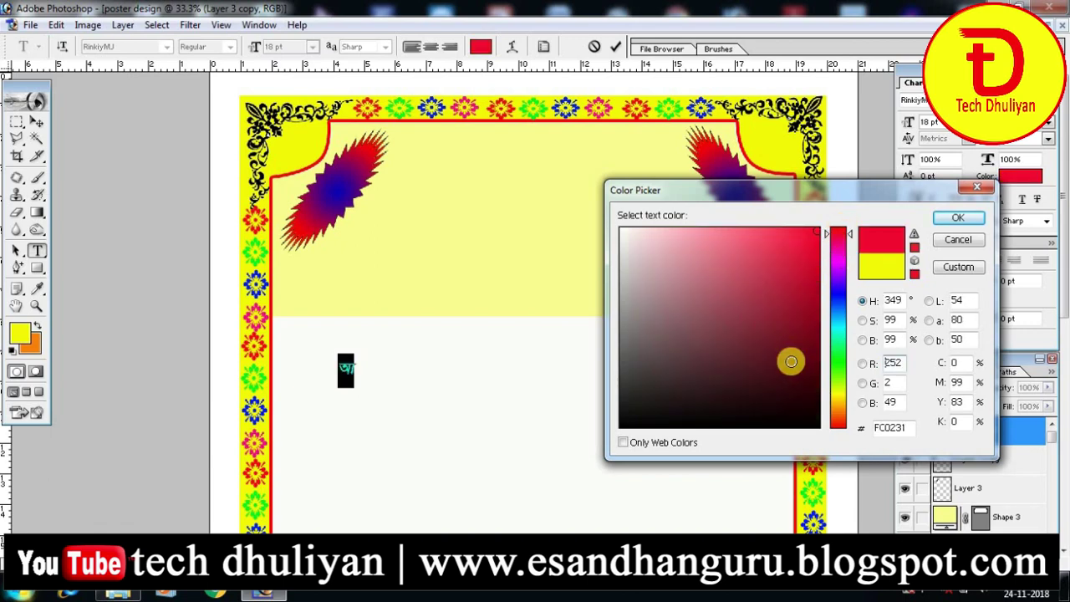
{"action": "left_click", "coordinate": [816, 422]}
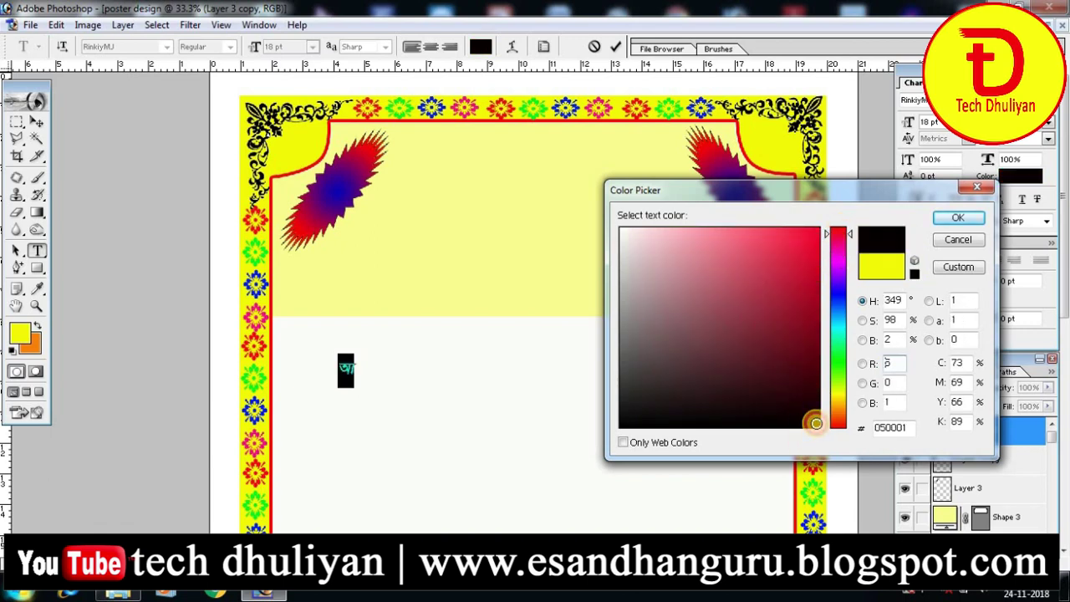
{"action": "left_click", "coordinate": [957, 216]}
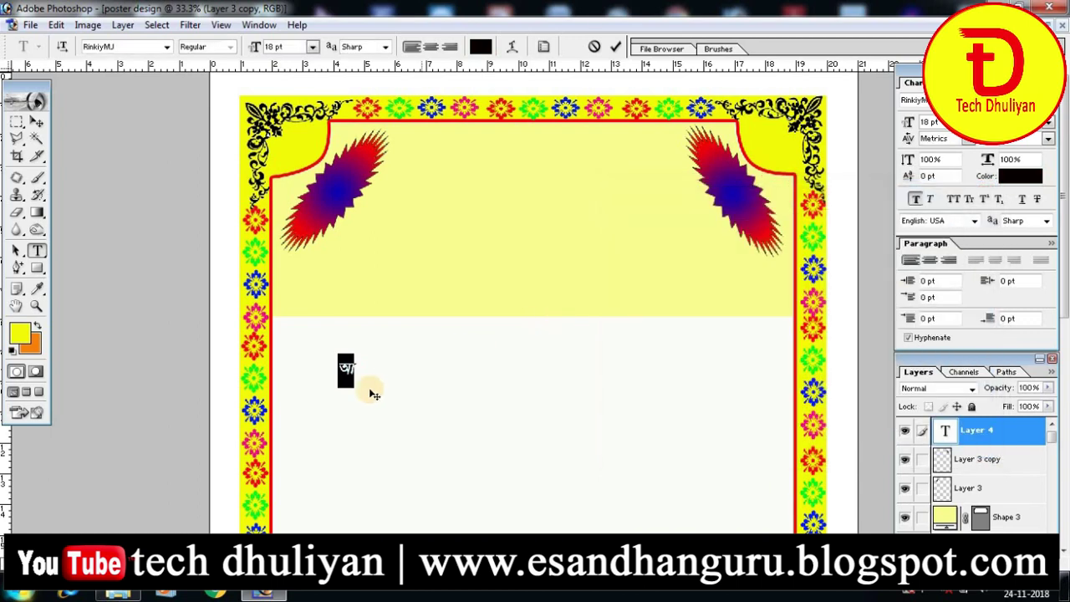
{"action": "left_click", "coordinate": [349, 368]}
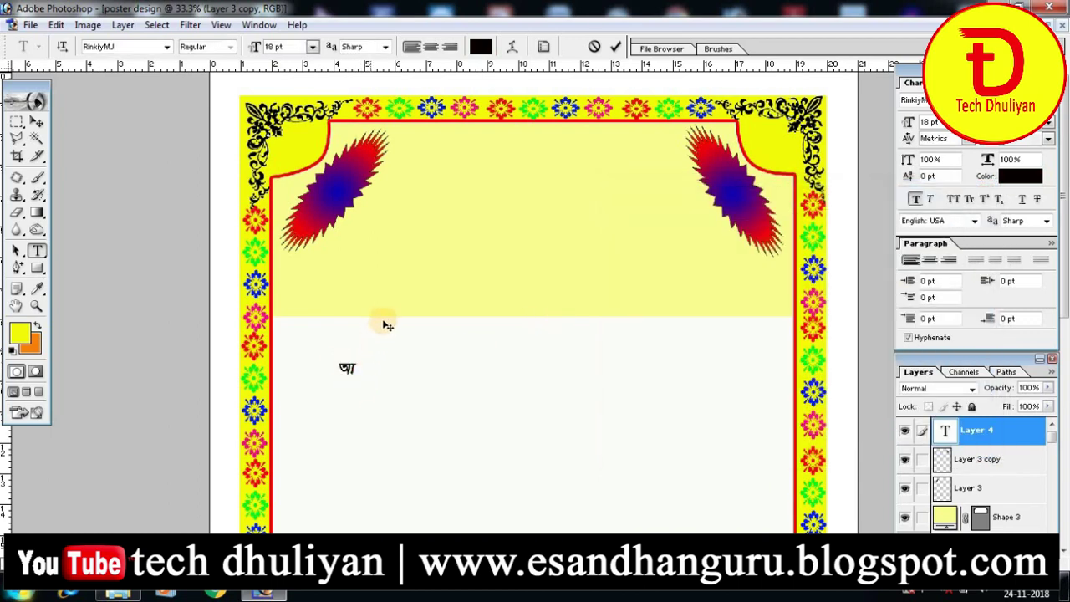
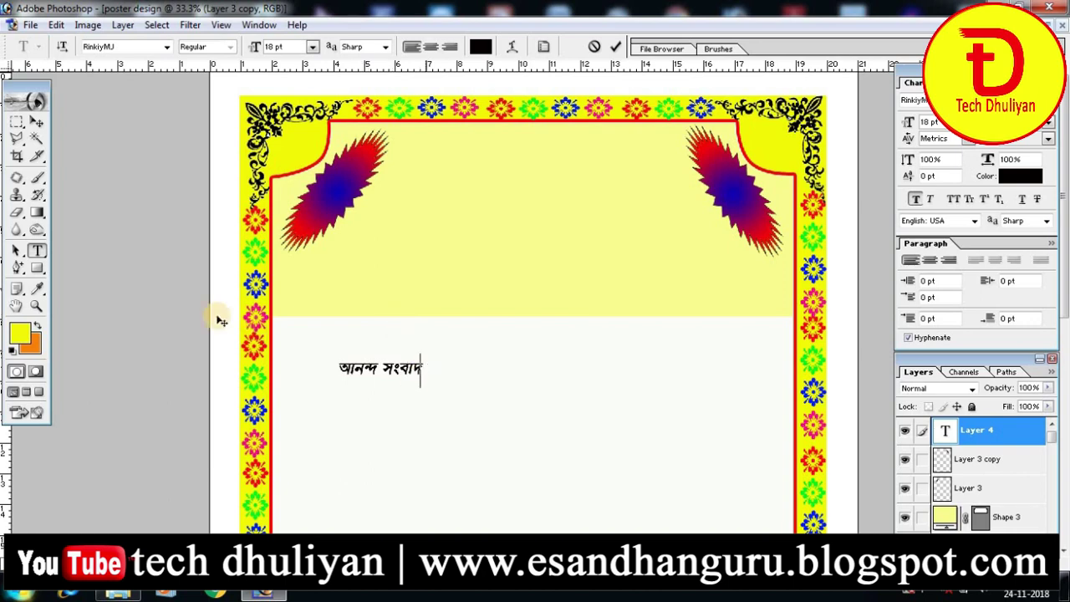
- Move the Bengali text into the yellow header, then rotate it diagonally and enlarge it
{"action": "left_click", "coordinate": [36, 121]}
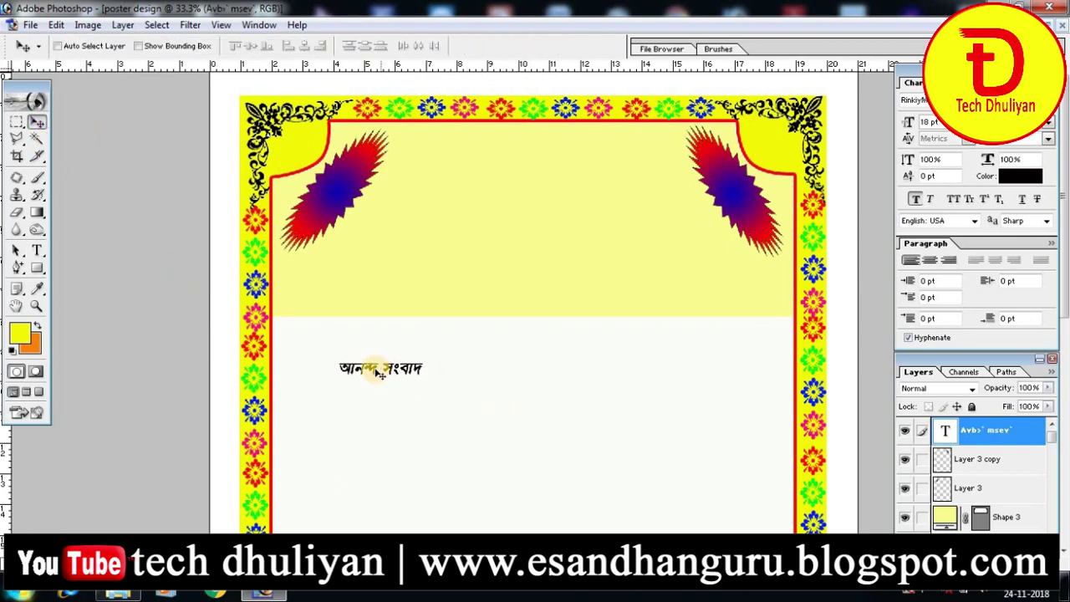
{"action": "left_click_drag", "start_coordinate": [375, 366], "coordinate": [423, 409]}
{"action": "left_click_drag", "start_coordinate": [478, 196], "coordinate": [444, 264]}
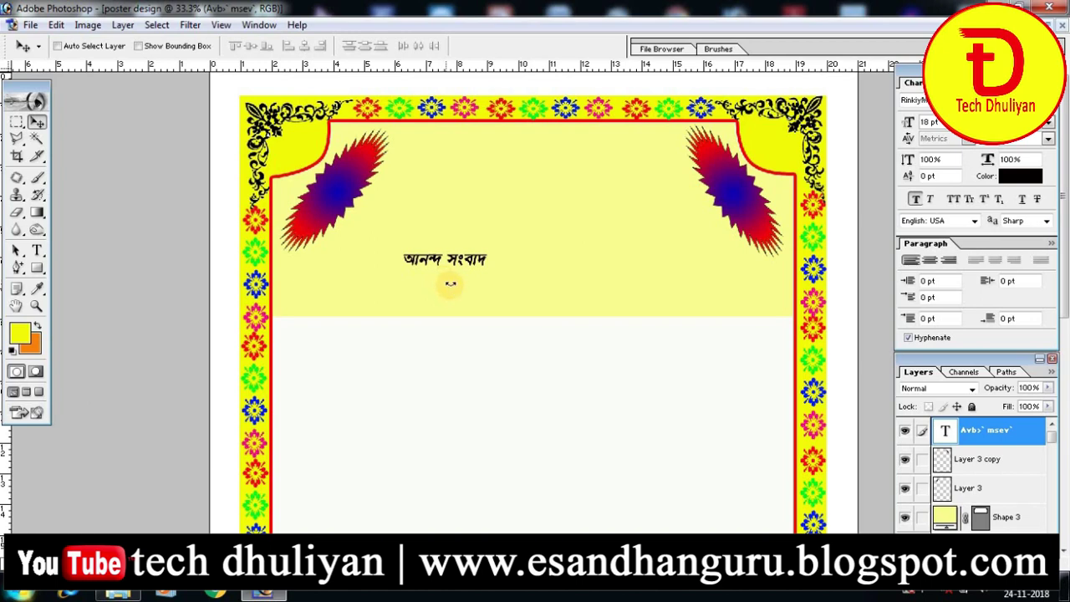
{"action": "key", "text": "ctrl+t"}
{"action": "left_click_drag", "start_coordinate": [564, 225], "coordinate": [523, 164]}
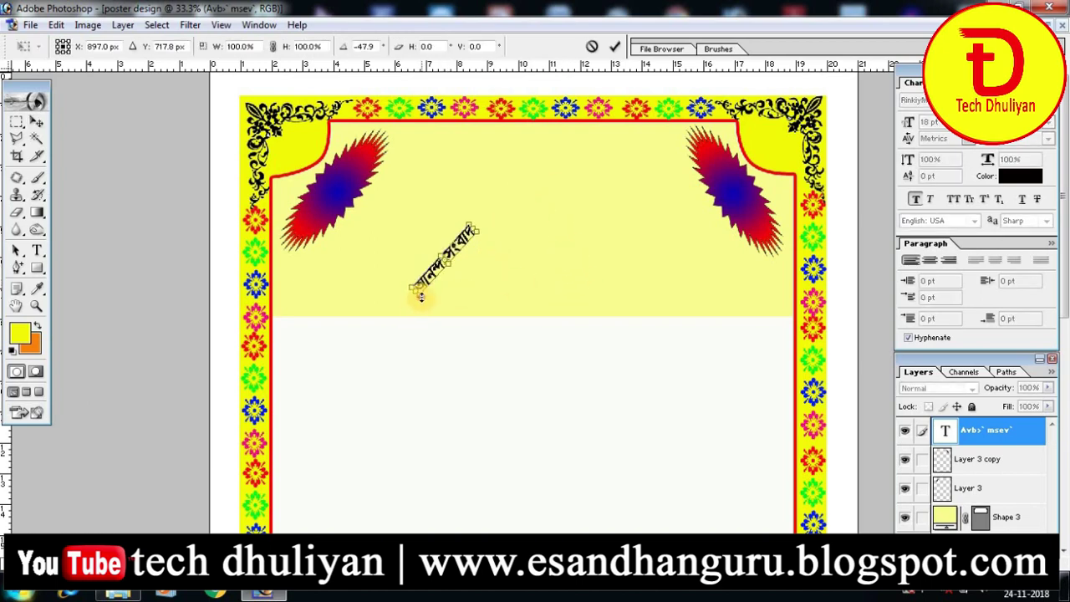
{"action": "left_click_drag", "start_coordinate": [419, 298], "coordinate": [421, 311]}
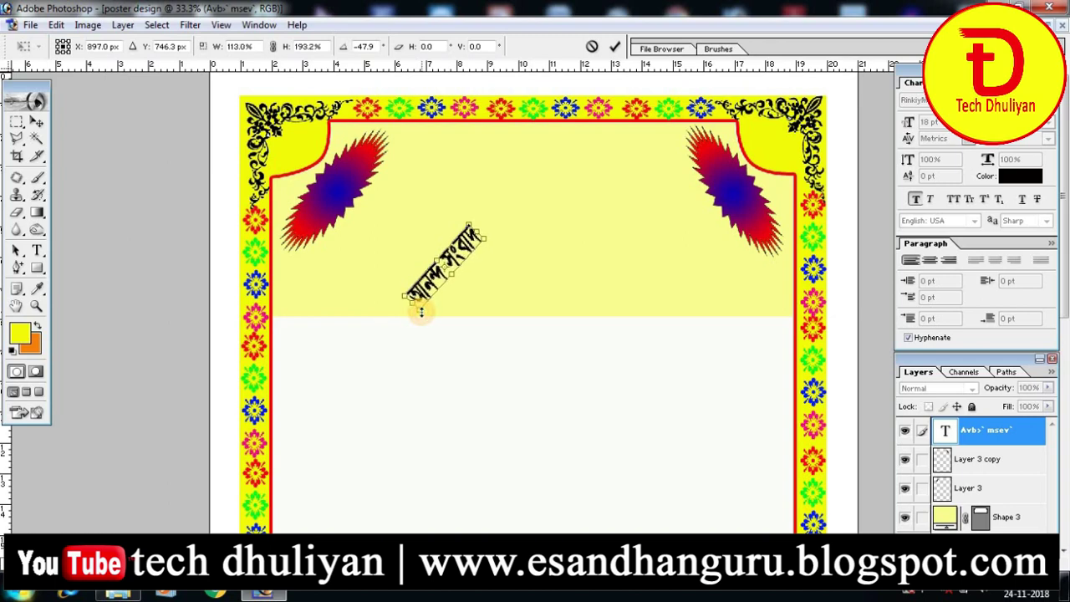
{"action": "key", "text": "Return"}
- Place the rotated text on the left starburst with a slight extra tilt
{"action": "left_click_drag", "start_coordinate": [435, 259], "coordinate": [334, 198]}
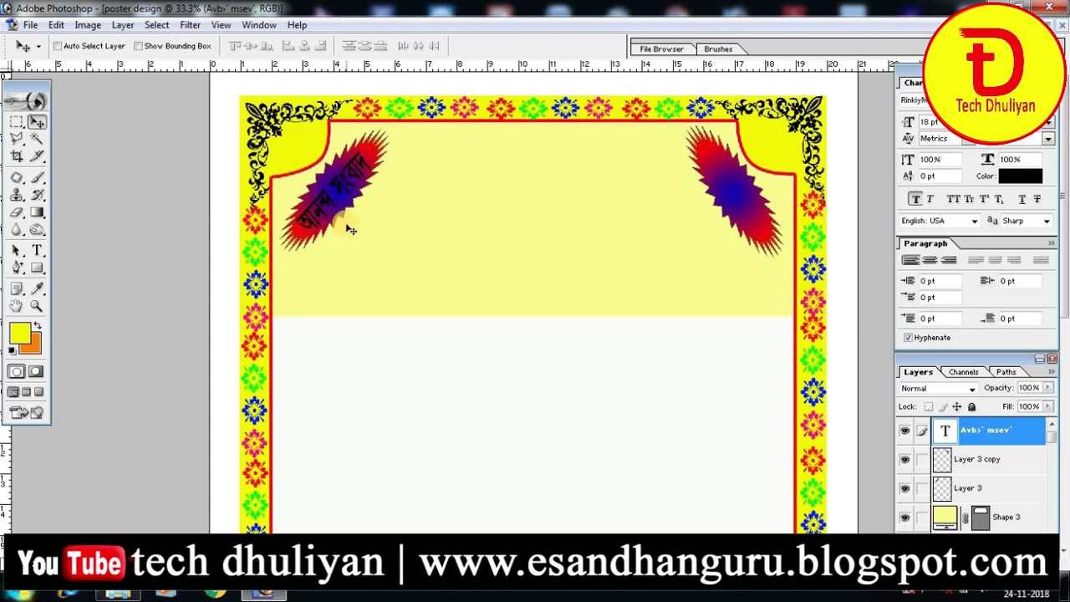
{"action": "key", "text": "ctrl+t"}
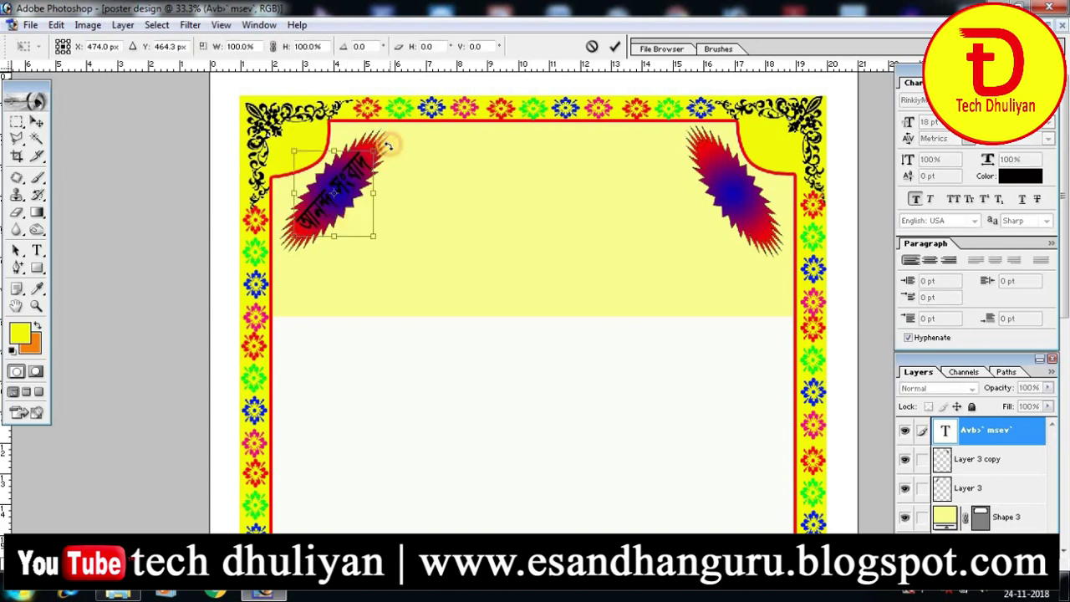
{"action": "left_click_drag", "start_coordinate": [387, 145], "coordinate": [385, 143]}
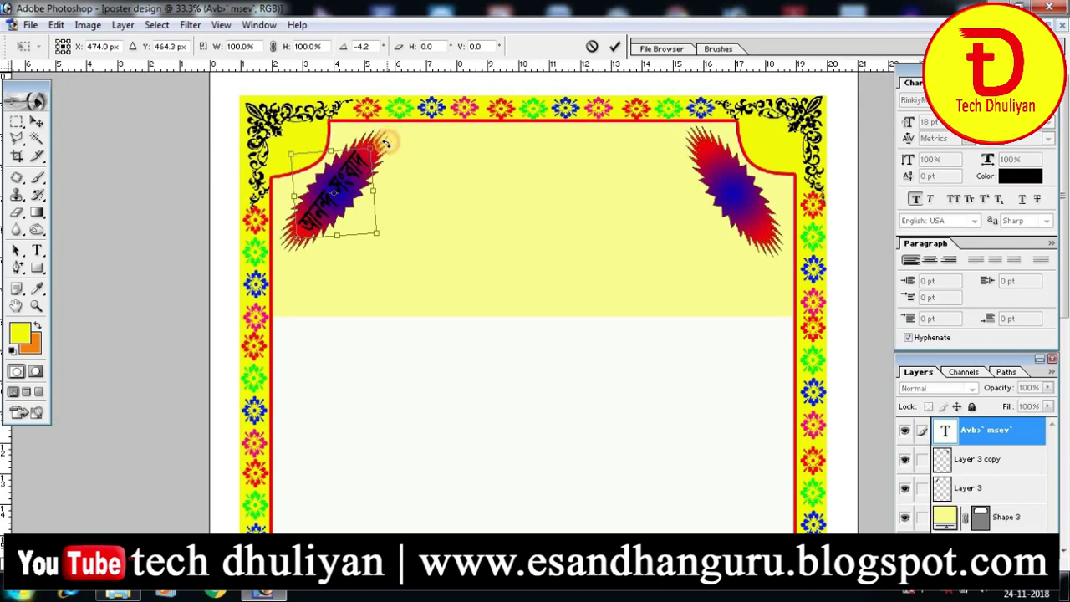
{"action": "key", "text": "Return"}
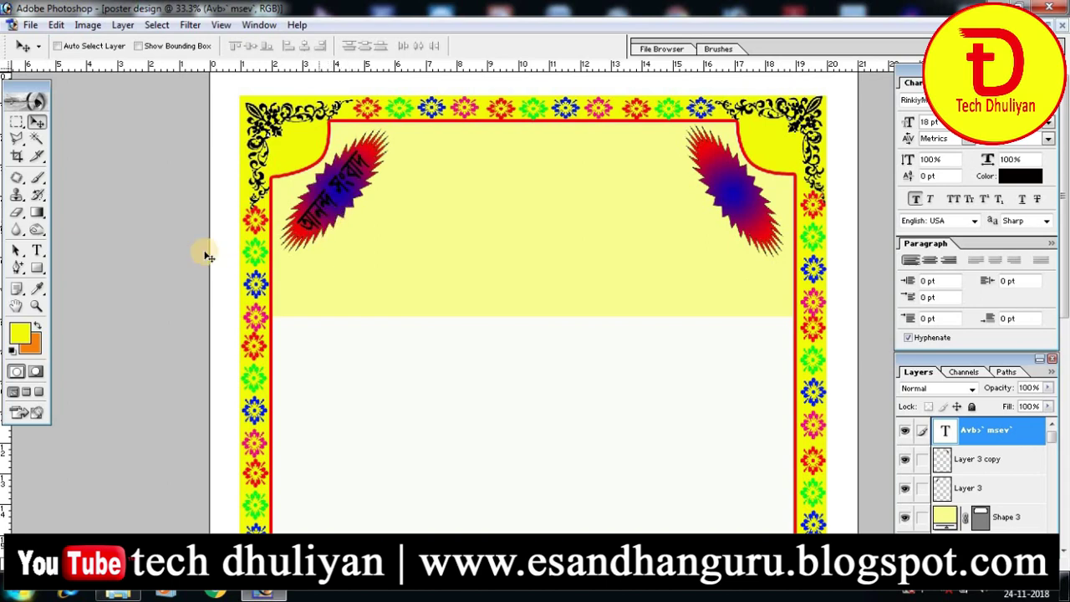
- Select the Bengali text on the starburst and colour it bright green
{"action": "left_click", "coordinate": [36, 250]}
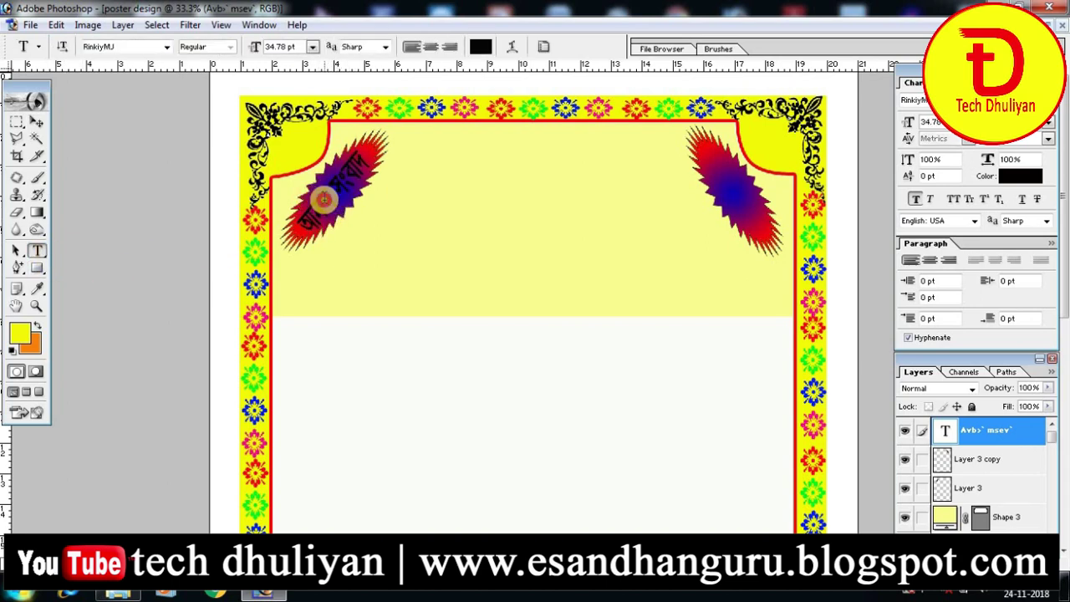
{"action": "triple_click", "coordinate": [325, 197]}
{"action": "left_click", "coordinate": [480, 47]}
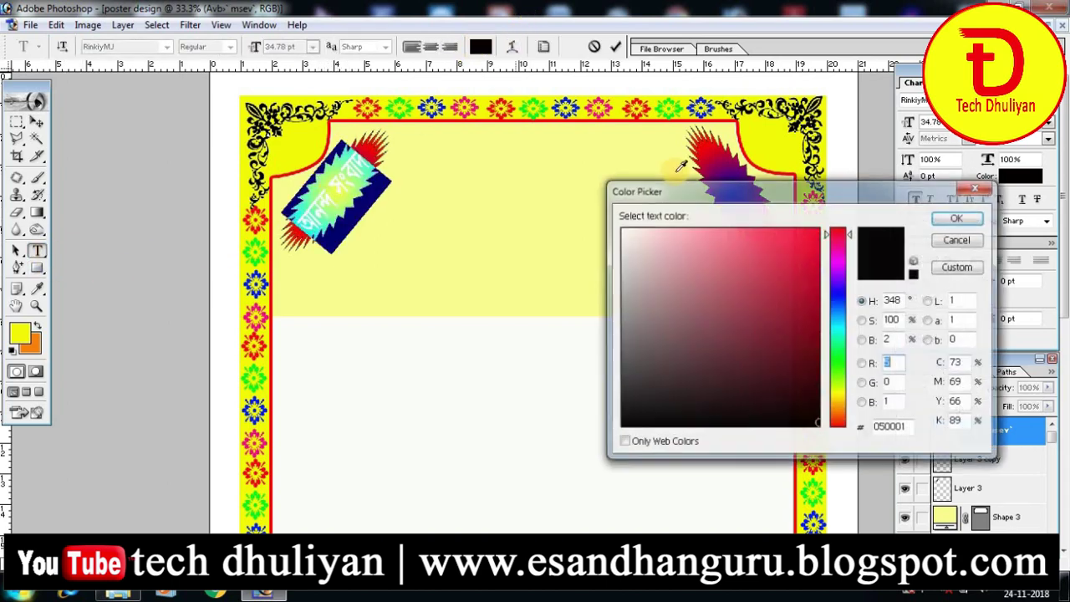
{"action": "left_click", "coordinate": [839, 360]}
{"action": "left_click", "coordinate": [814, 231]}
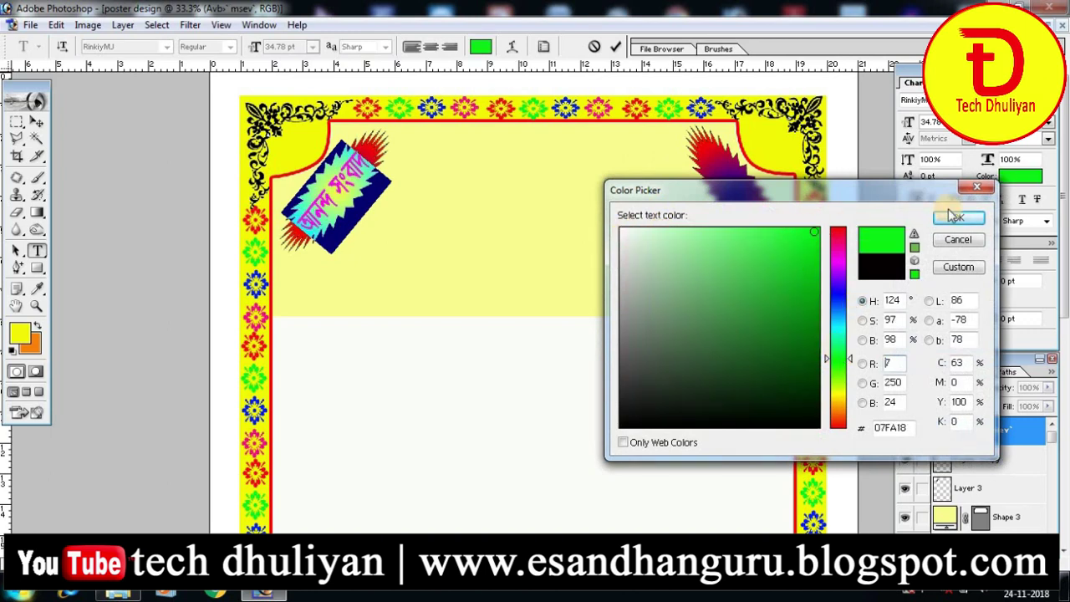
{"action": "left_click", "coordinate": [957, 218]}
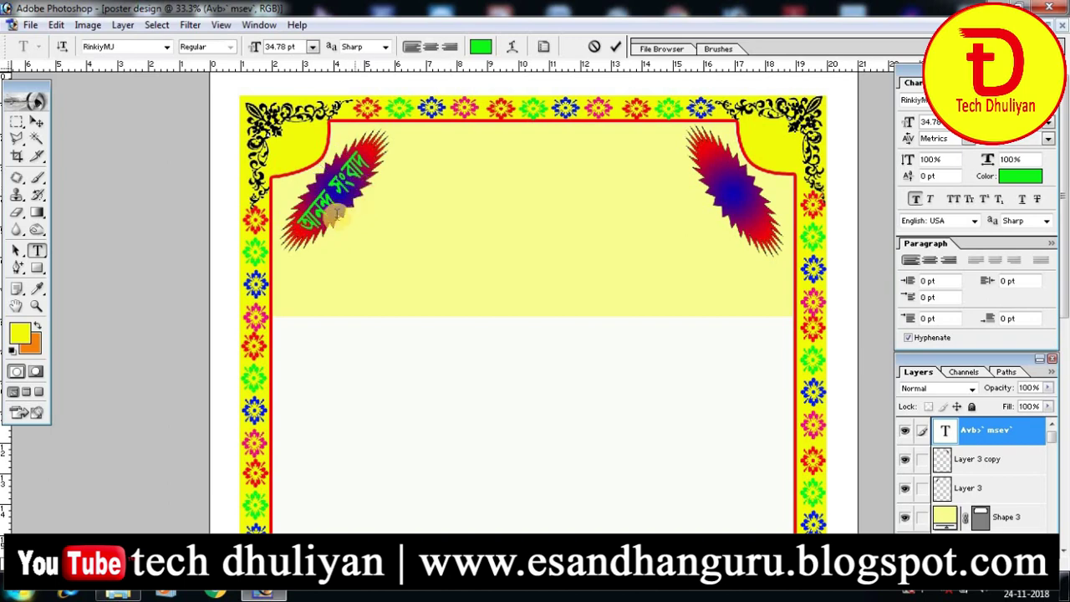
- Recolour all of the Bengali text white and commit the edit
{"action": "left_click_drag", "start_coordinate": [307, 230], "coordinate": [335, 188]}
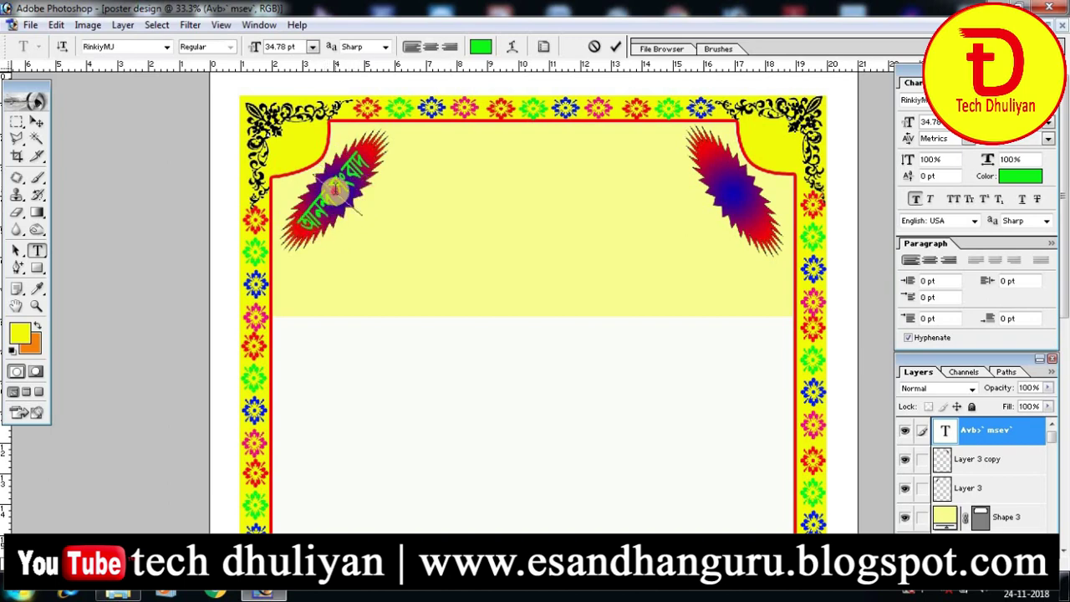
{"action": "key", "text": "ctrl+a"}
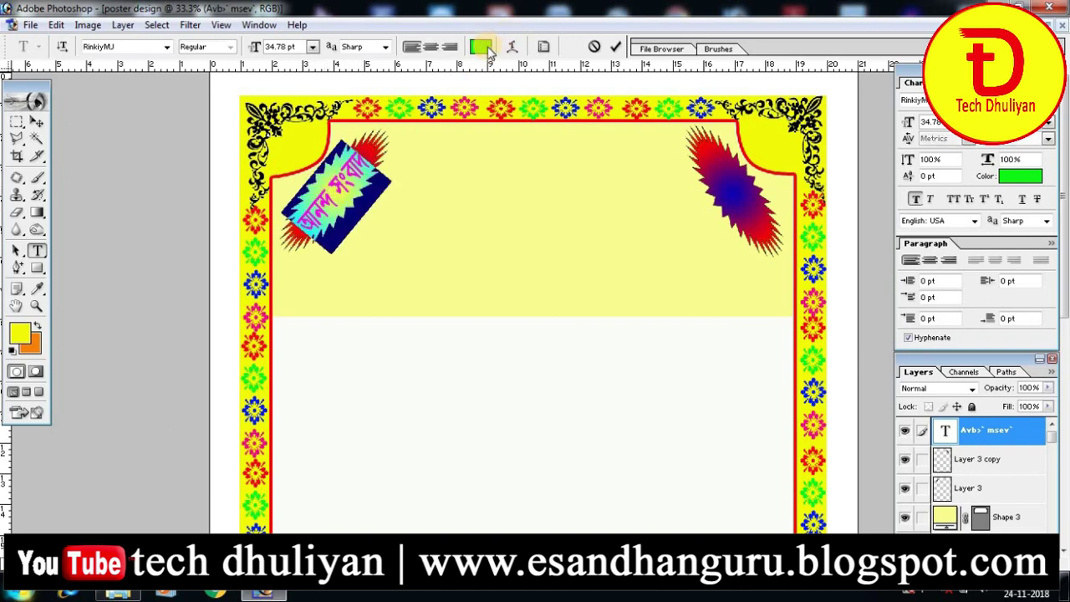
{"action": "left_click", "coordinate": [483, 48]}
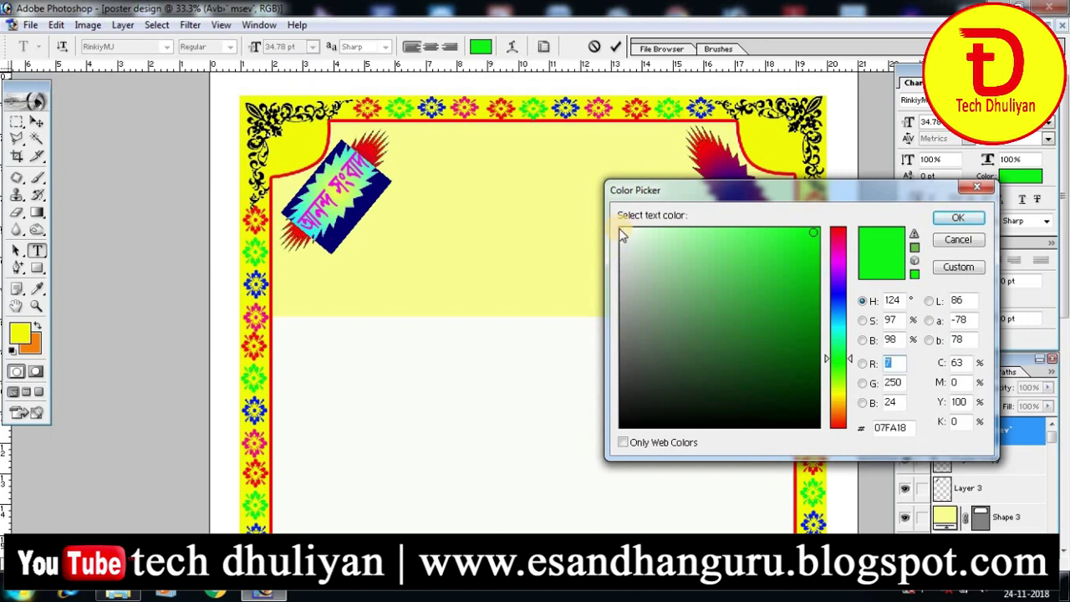
{"action": "left_click", "coordinate": [620, 228]}
{"action": "left_click", "coordinate": [953, 217]}
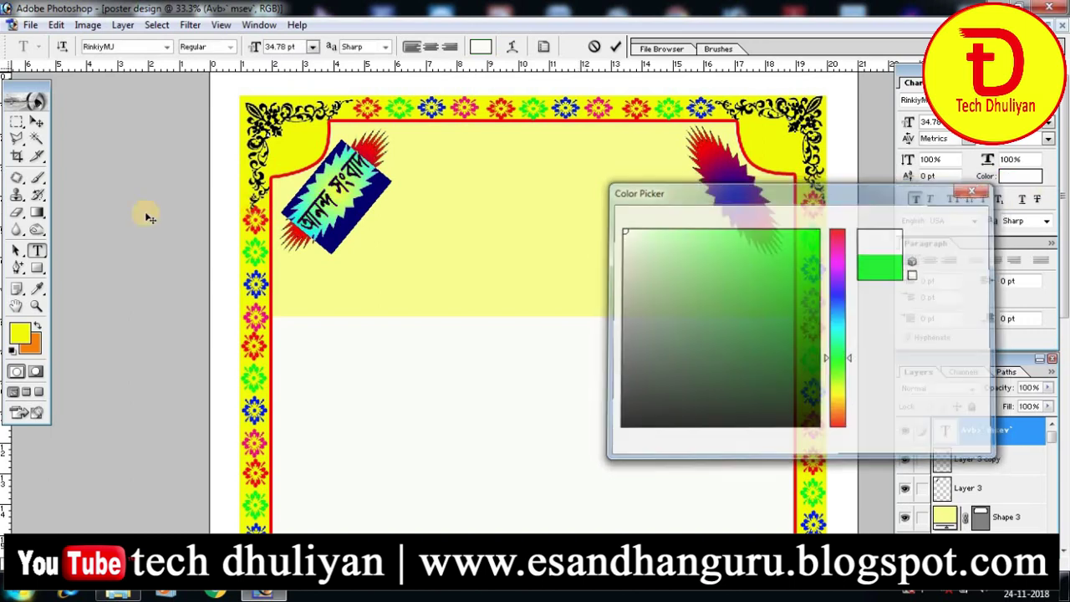
{"action": "key", "text": "ctrl+Return"}
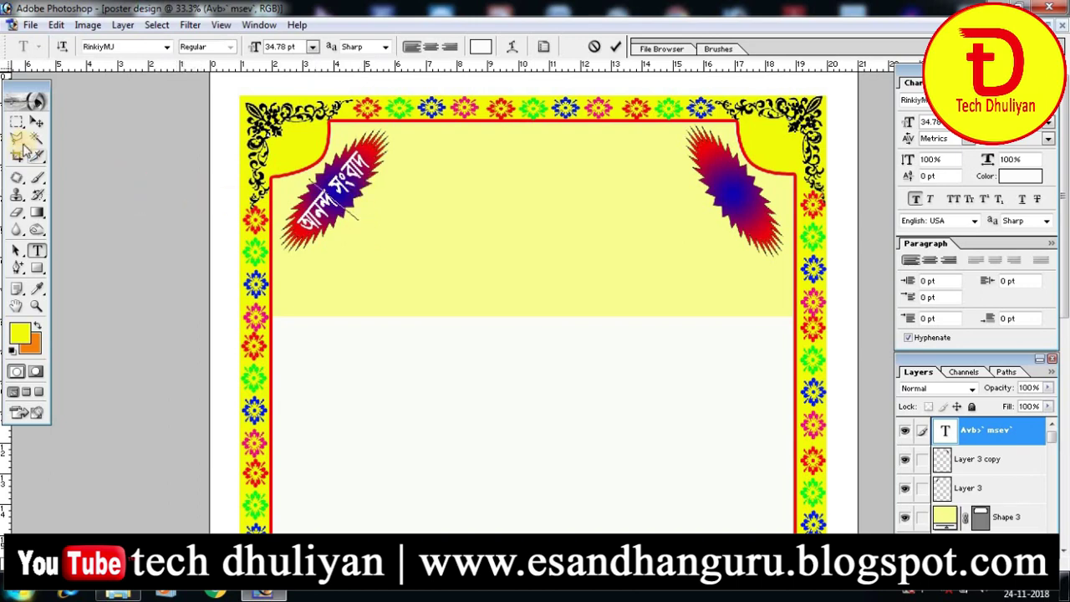
{"action": "left_click", "coordinate": [37, 123]}
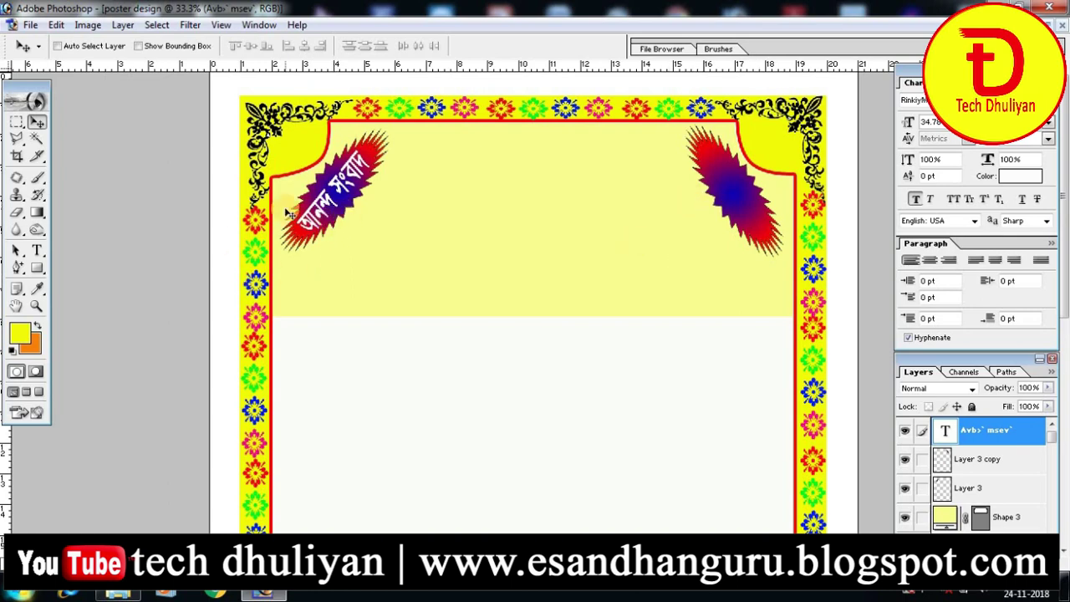
- Duplicate the white Bengali text and rotate the copy onto the right starburst
{"action": "left_click_drag", "start_coordinate": [345, 195], "coordinate": [608, 215]}
{"action": "key", "text": "ctrl+t"}
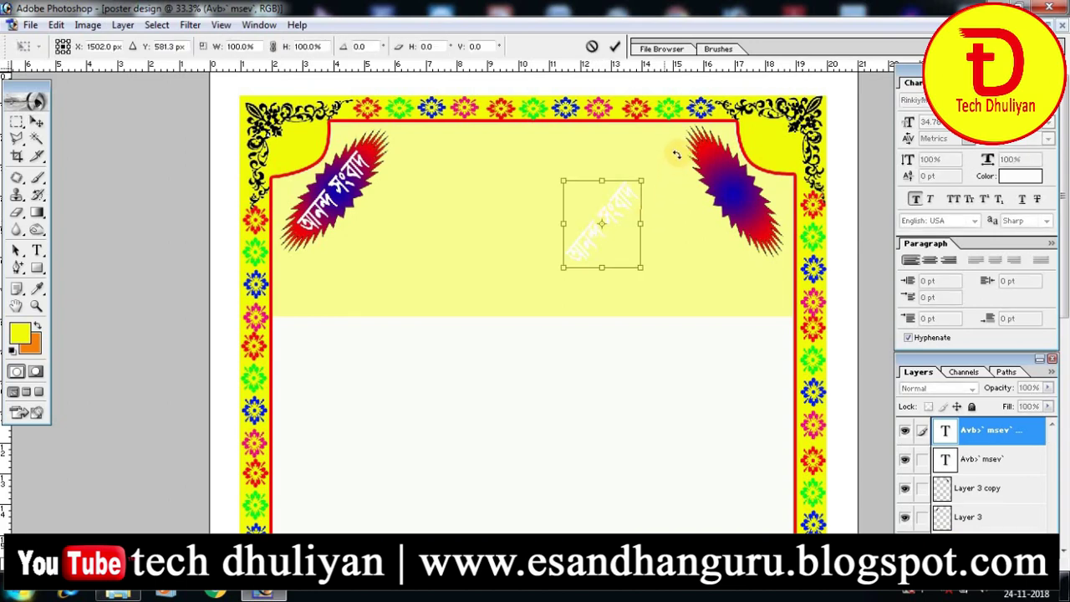
{"action": "left_click_drag", "start_coordinate": [656, 271], "coordinate": [653, 344]}
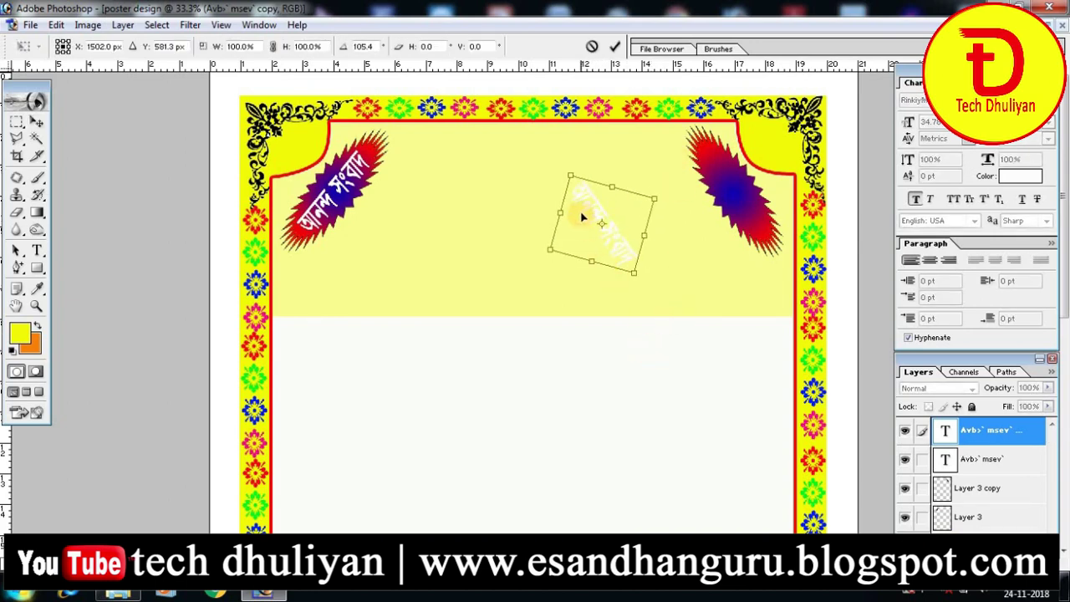
{"action": "left_click_drag", "start_coordinate": [581, 214], "coordinate": [710, 182]}
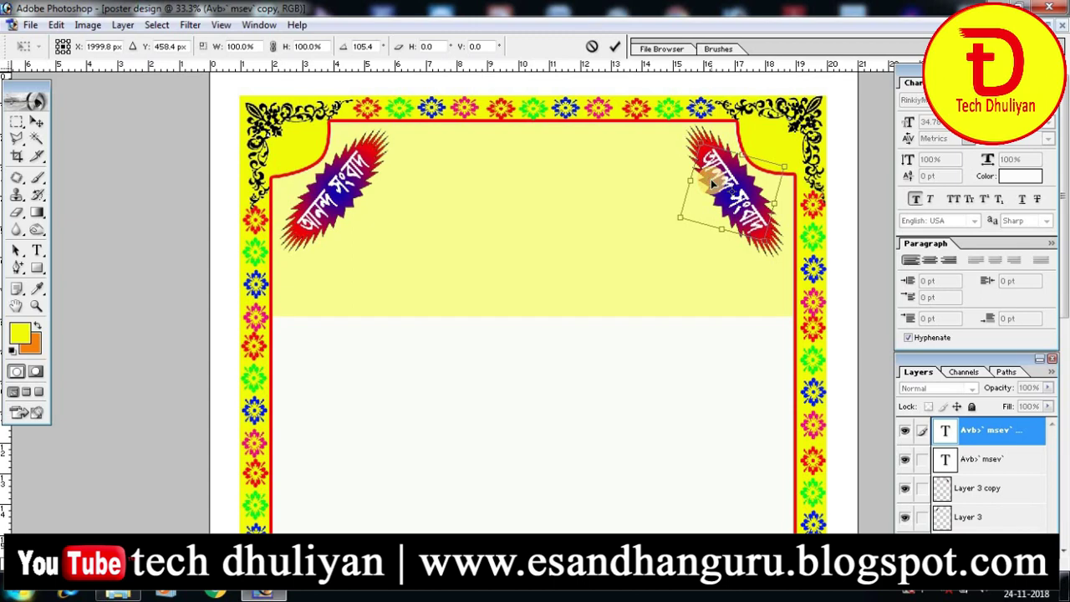
{"action": "left_click_drag", "start_coordinate": [710, 183], "coordinate": [711, 181]}
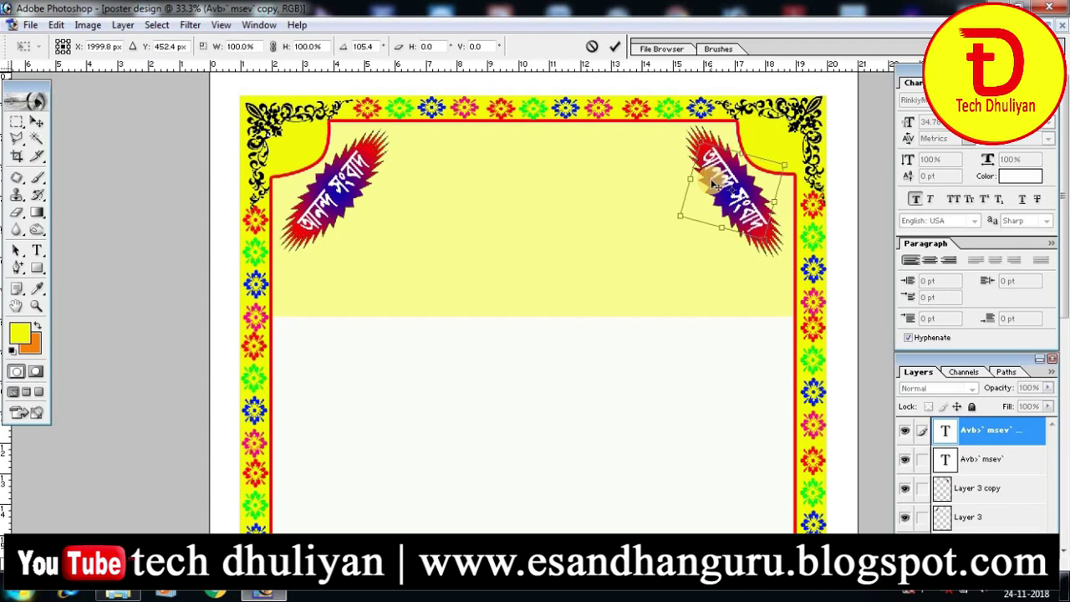
{"action": "key", "text": "Return"}
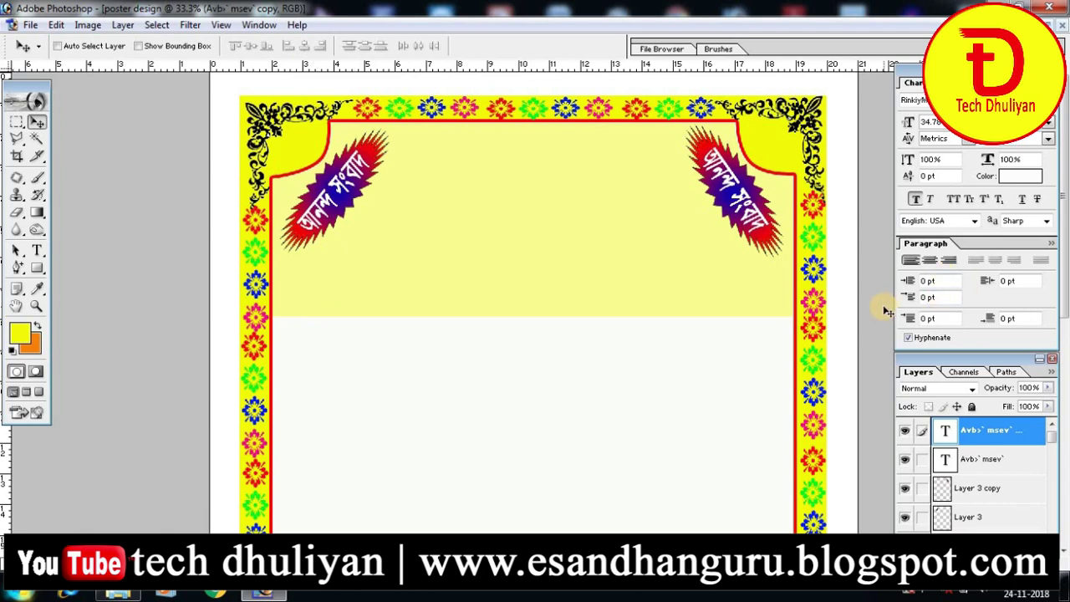
{"action": "left_click", "coordinate": [37, 250]}
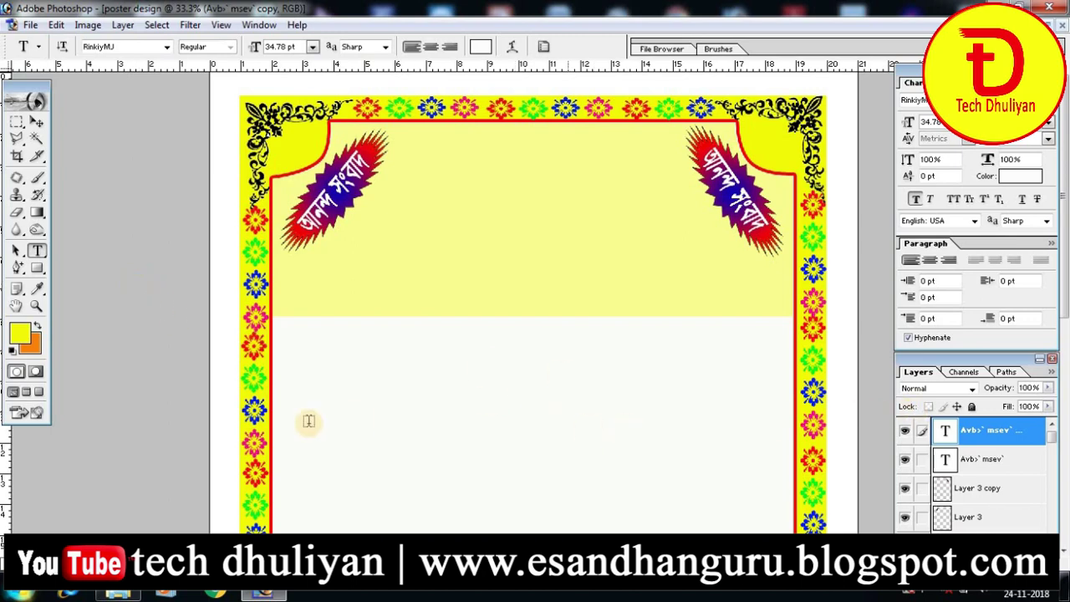
- Start a new text line in the lower white area with red as the text colour
{"action": "left_click", "coordinate": [325, 389]}
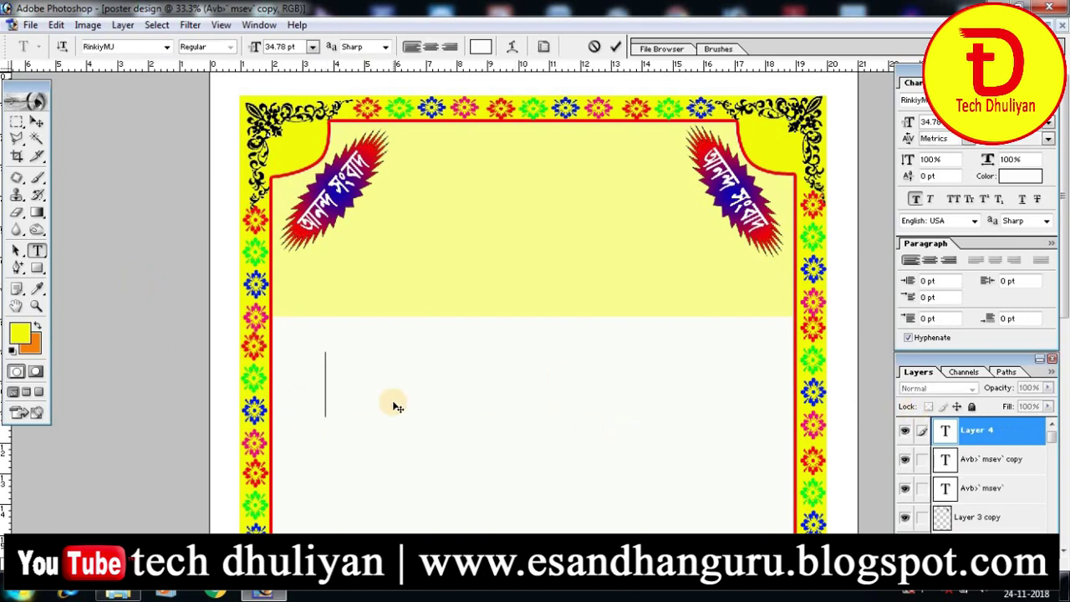
{"action": "left_click", "coordinate": [36, 253]}
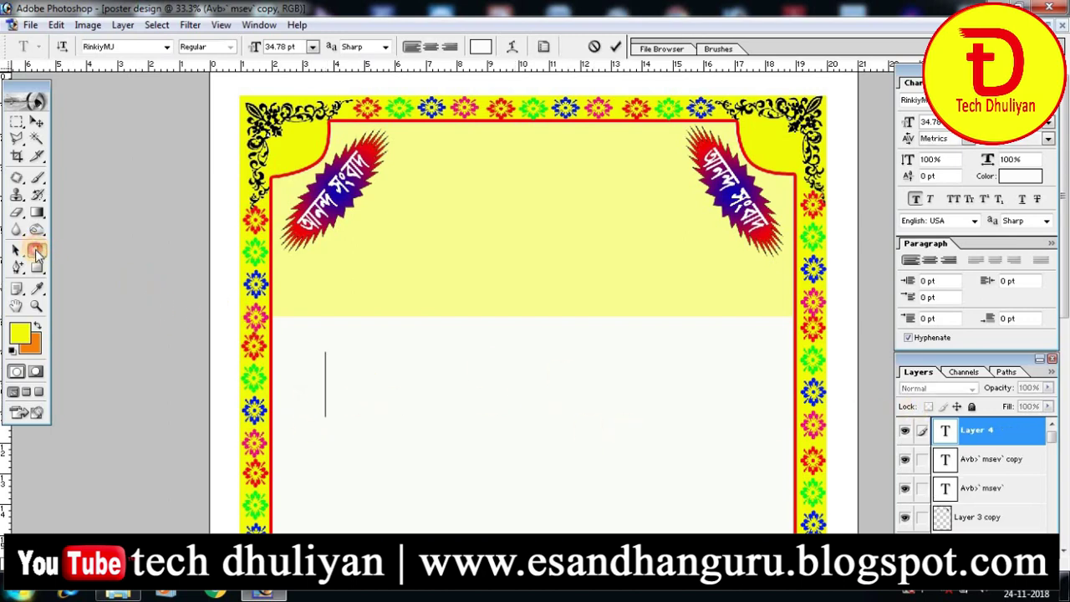
{"action": "left_click", "coordinate": [35, 121]}
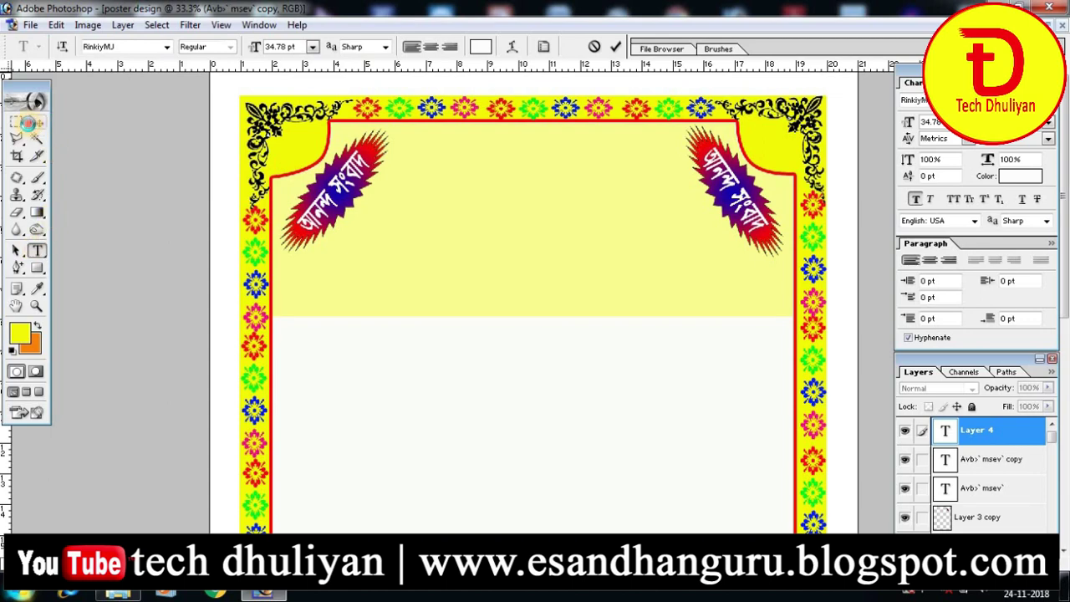
{"action": "left_click", "coordinate": [39, 251]}
{"action": "left_click", "coordinate": [372, 406]}
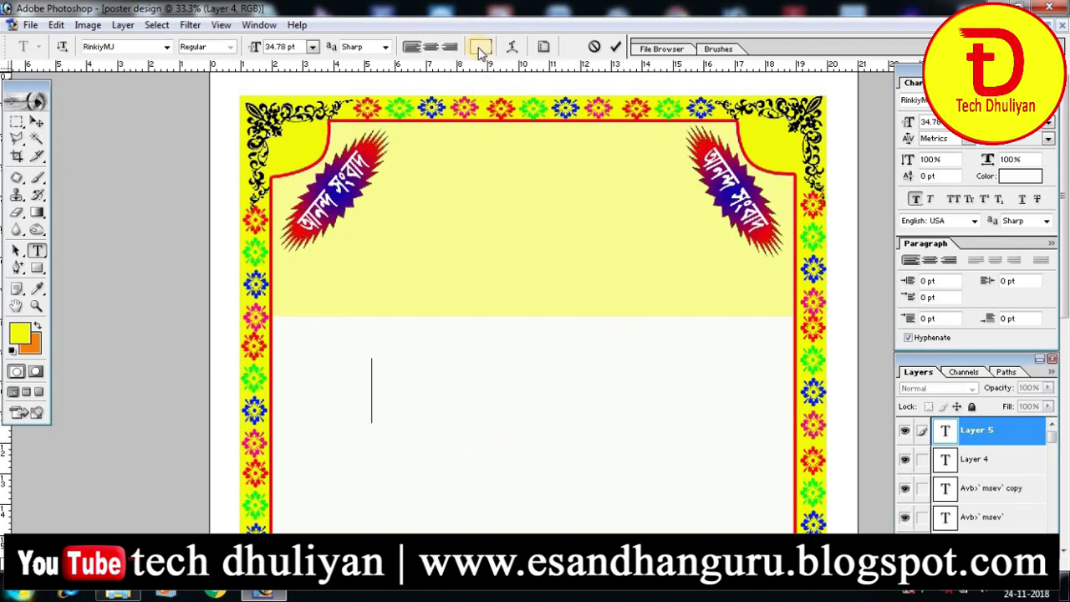
{"action": "left_click", "coordinate": [480, 46]}
{"action": "left_click", "coordinate": [838, 233]}
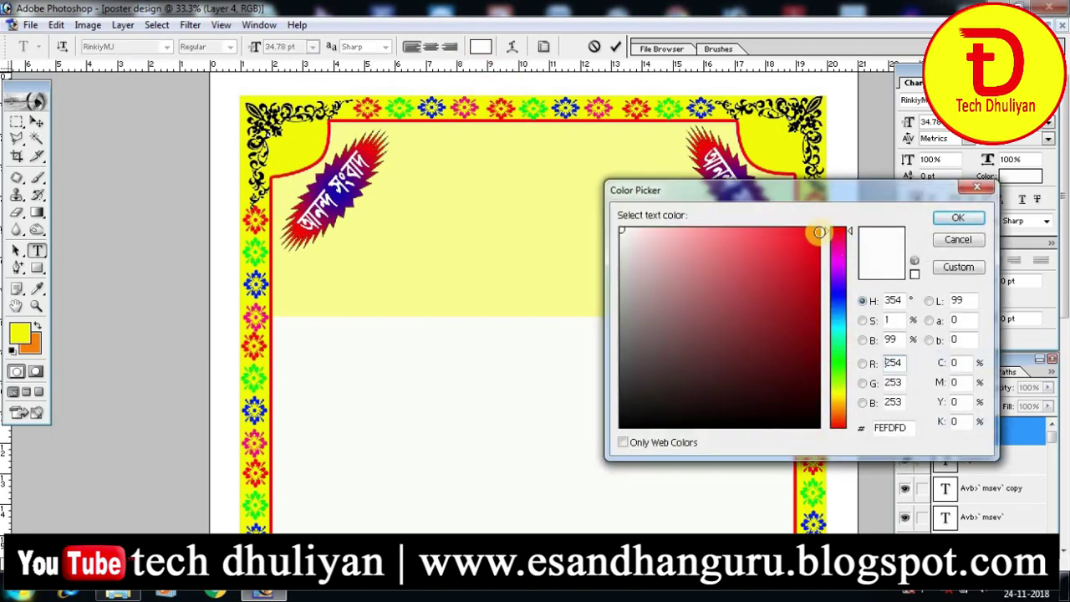
{"action": "left_click", "coordinate": [818, 229]}
{"action": "left_click", "coordinate": [958, 218]}
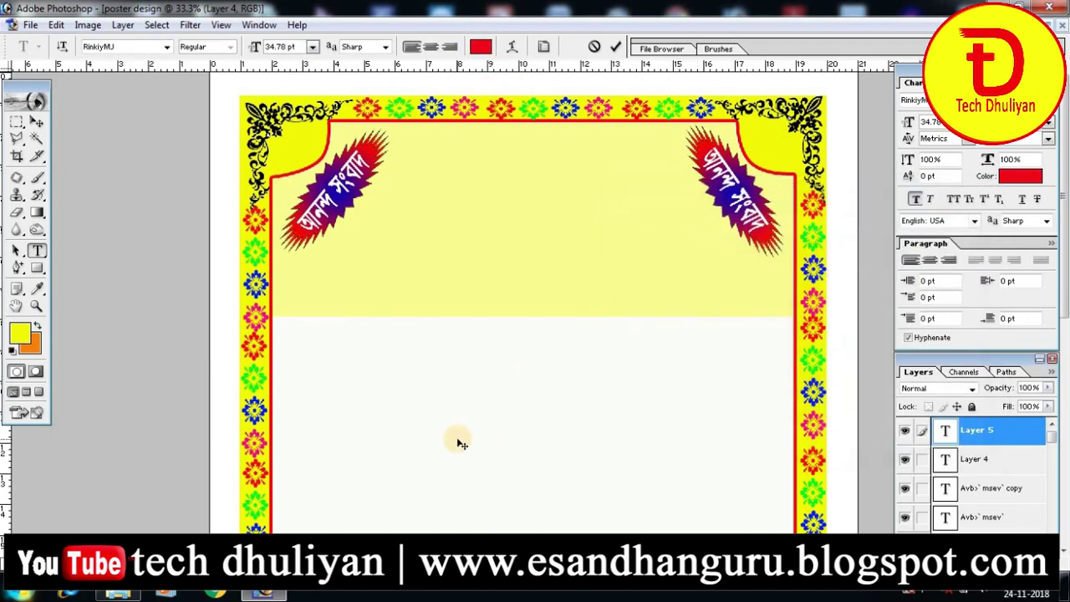
- Type the Bengali words ভর্তি চলিতেছে, fixing typos along the way
{"action": "type", "text": "ত"}
{"action": "type", "text": "া"}
{"action": "type", "text": "ত"}
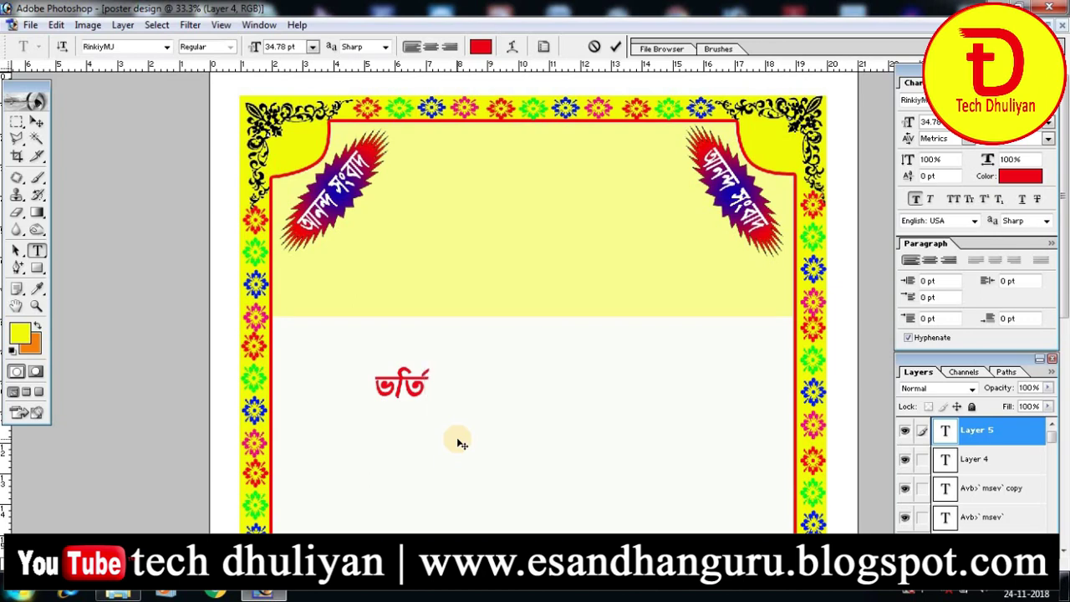
{"action": "type", "text": " জ"}
{"action": "key", "text": "BackSpace"}
{"action": "type", "text": "চ"}
{"action": "type", "text": "লি"}
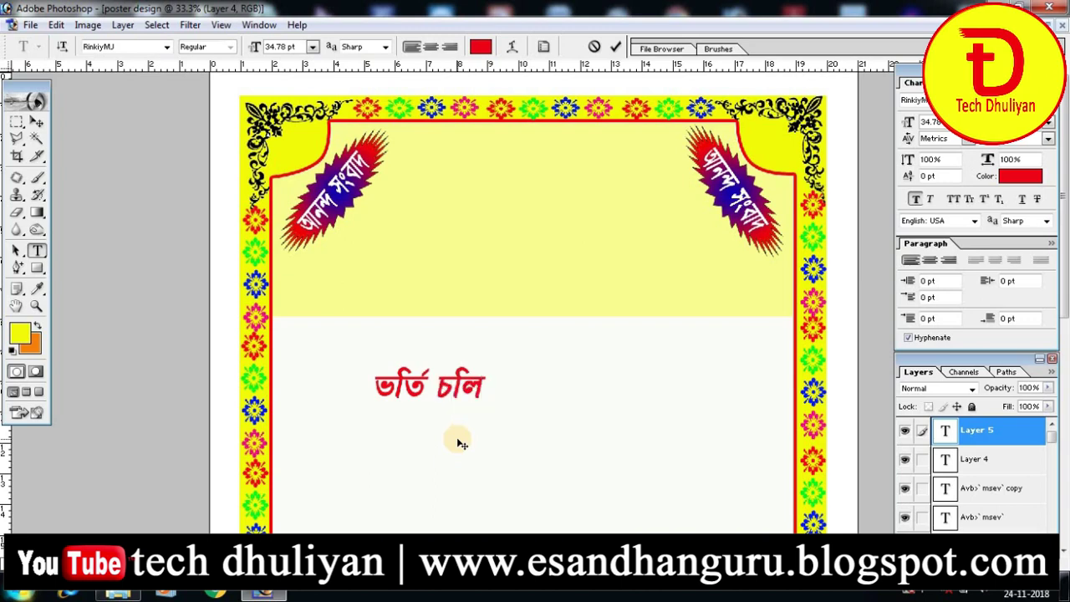
{"action": "type", "text": "ও"}
{"action": "key", "text": "BackSpace"}
{"action": "type", "text": "ে"}
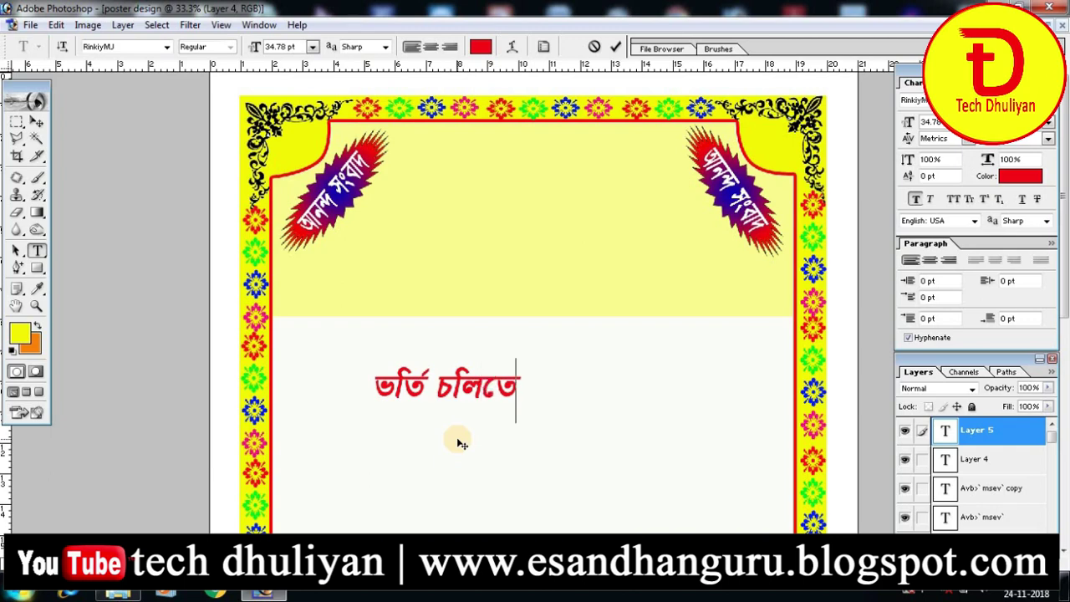
{"action": "type", "text": "তছে"}
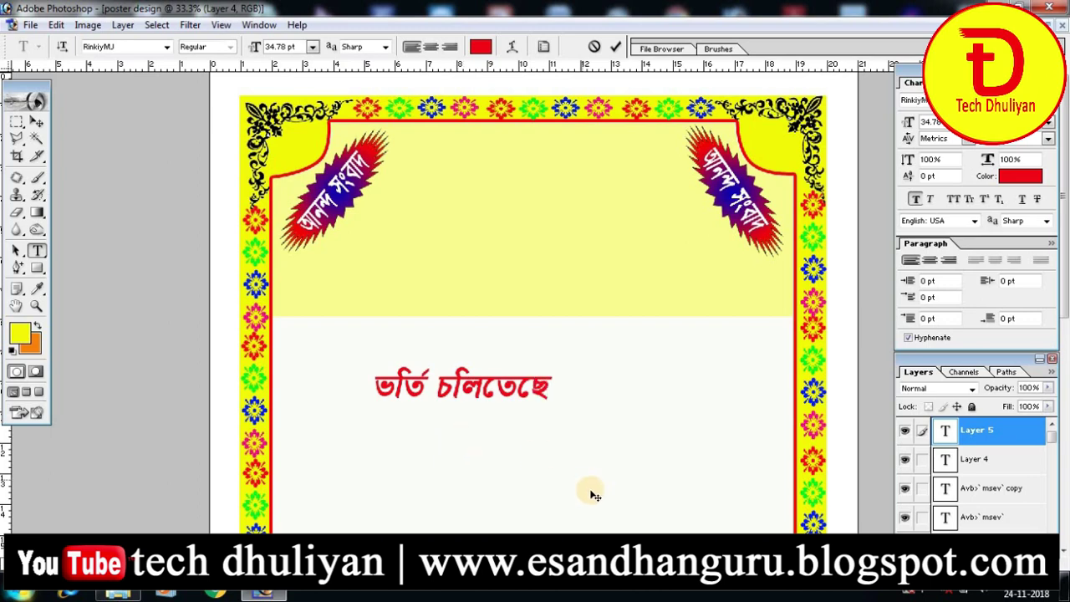
- Move the red headline up into the yellow band and enlarge it
{"action": "left_click", "coordinate": [36, 123]}
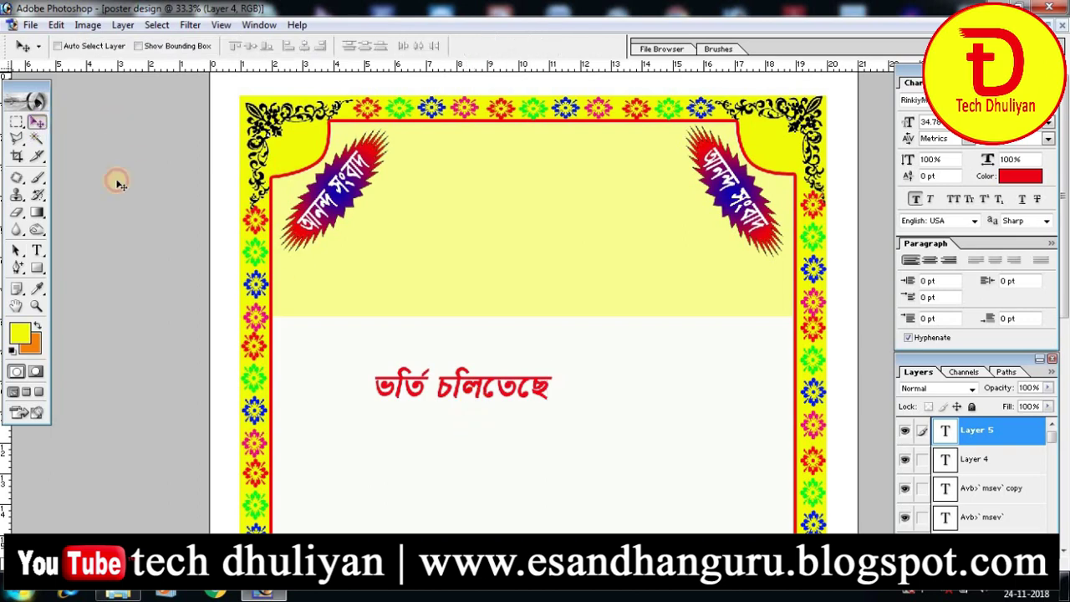
{"action": "left_click_drag", "start_coordinate": [455, 389], "coordinate": [457, 220]}
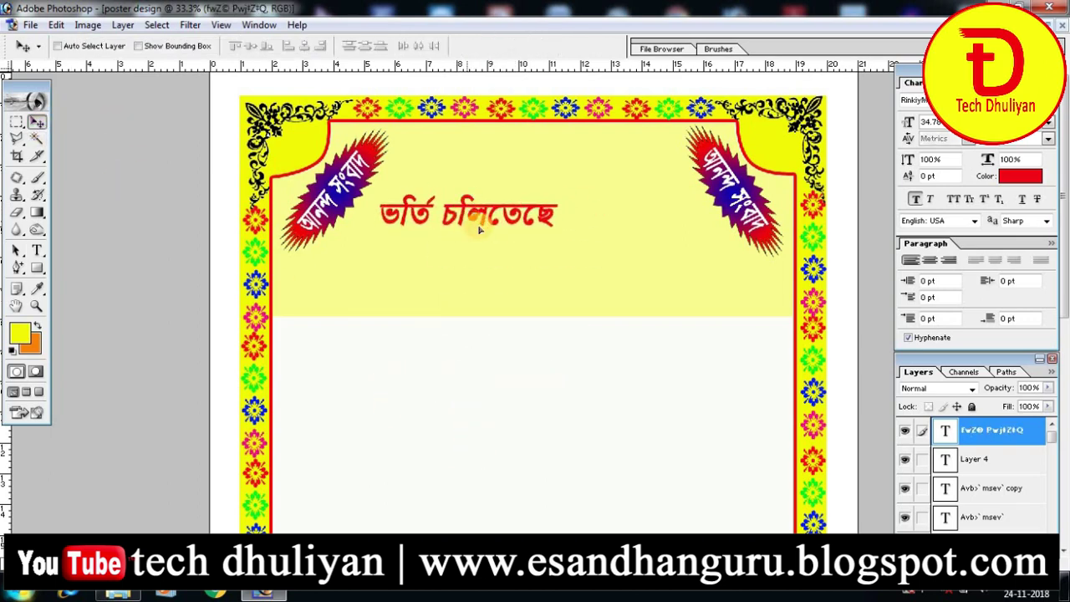
{"action": "key", "text": "ctrl+t"}
{"action": "left_click_drag", "start_coordinate": [557, 227], "coordinate": [708, 276]}
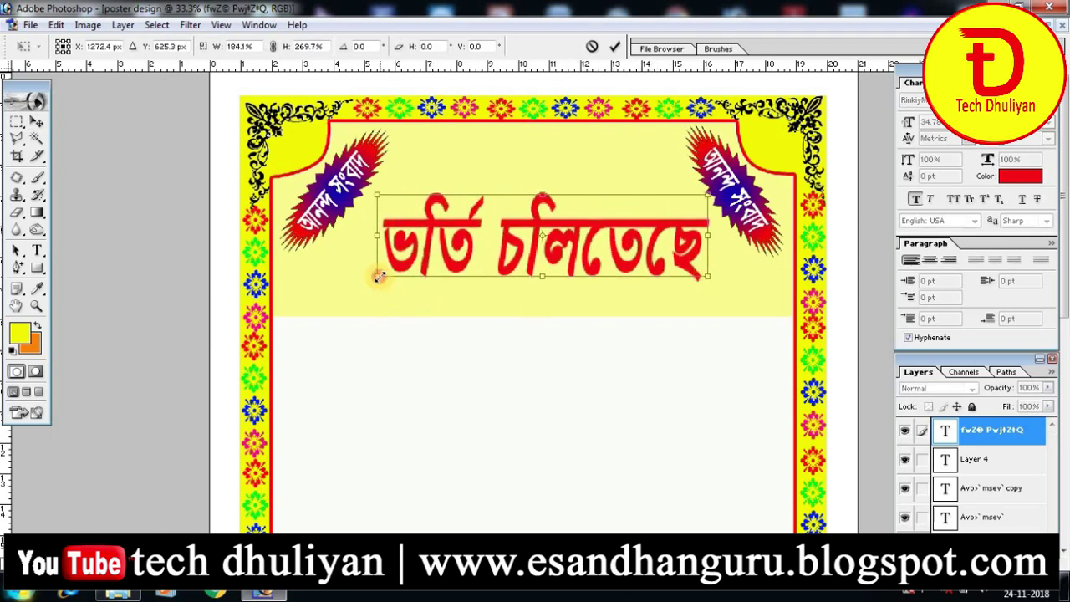
{"action": "left_click_drag", "start_coordinate": [379, 277], "coordinate": [344, 275]}
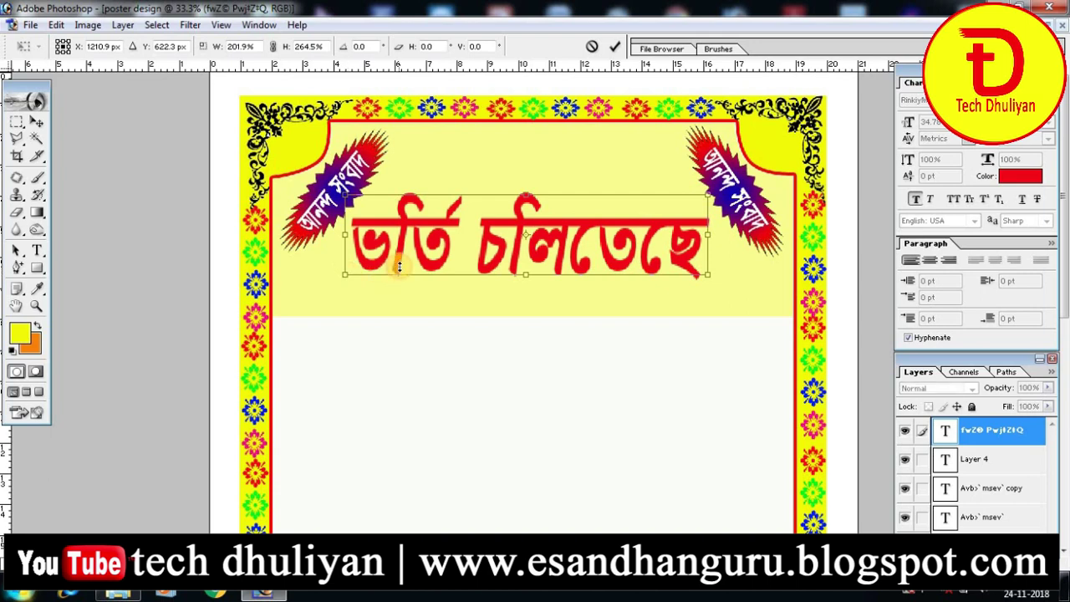
{"action": "key", "text": "Return"}
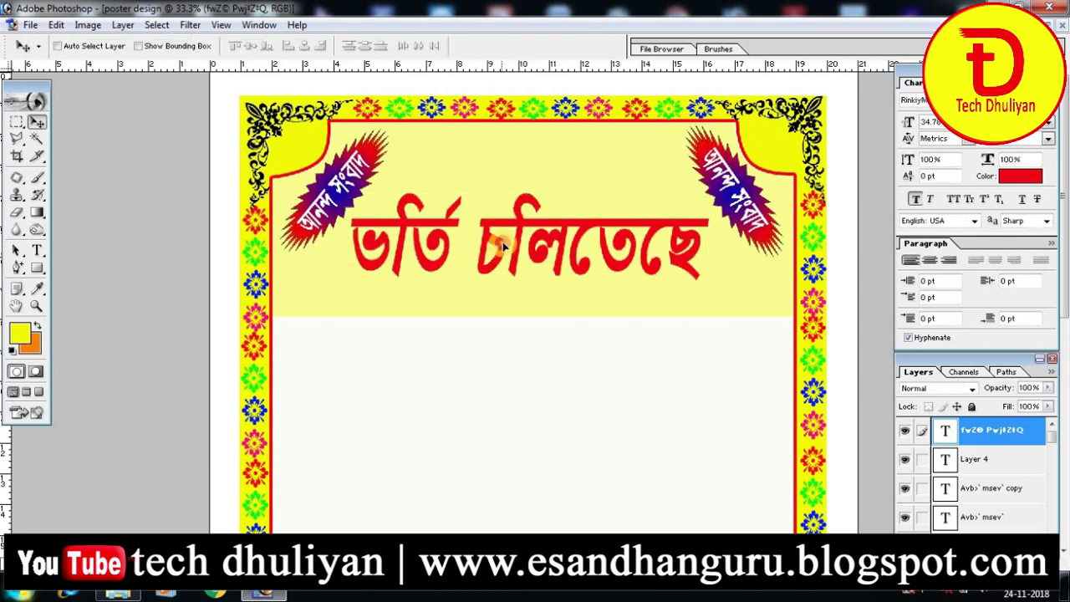
- Fine-tune the headline's position and scale it down slightly
{"action": "left_click_drag", "start_coordinate": [500, 253], "coordinate": [506, 244]}
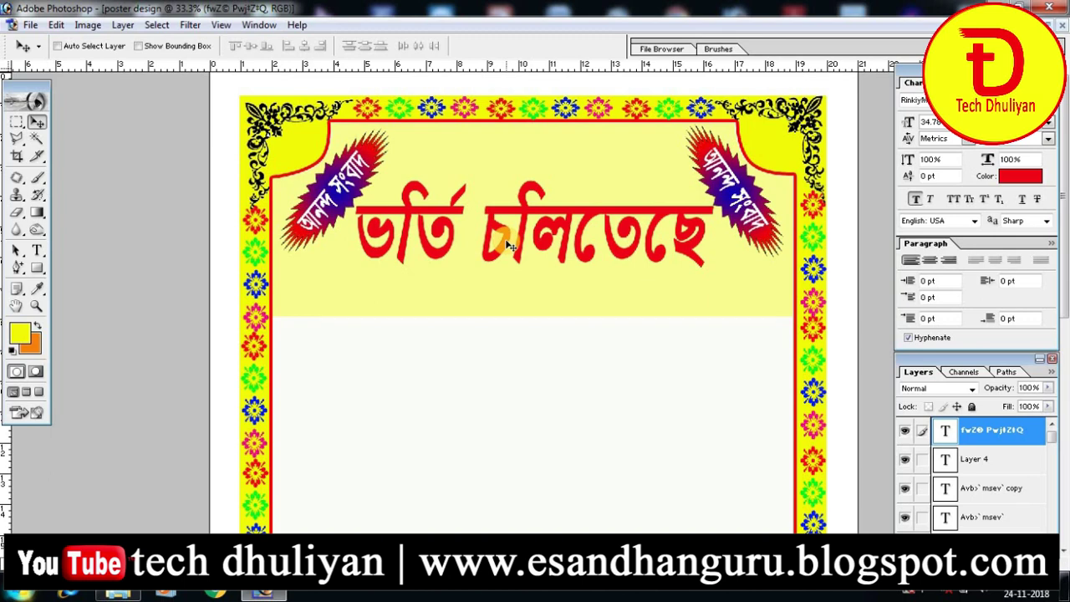
{"action": "key", "text": "ctrl+t"}
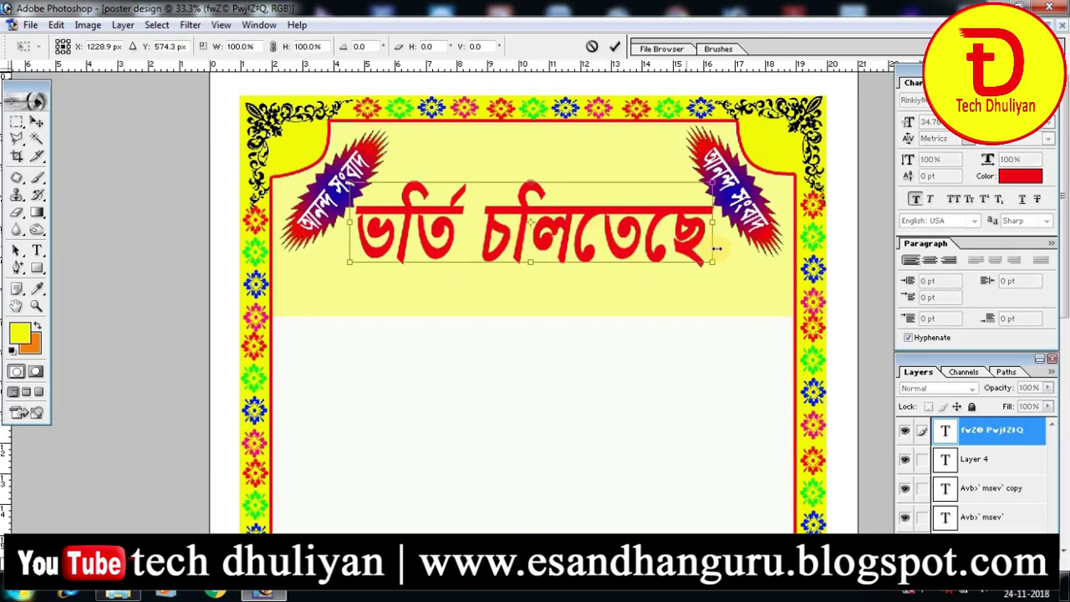
{"action": "left_click_drag", "start_coordinate": [715, 261], "coordinate": [709, 255]}
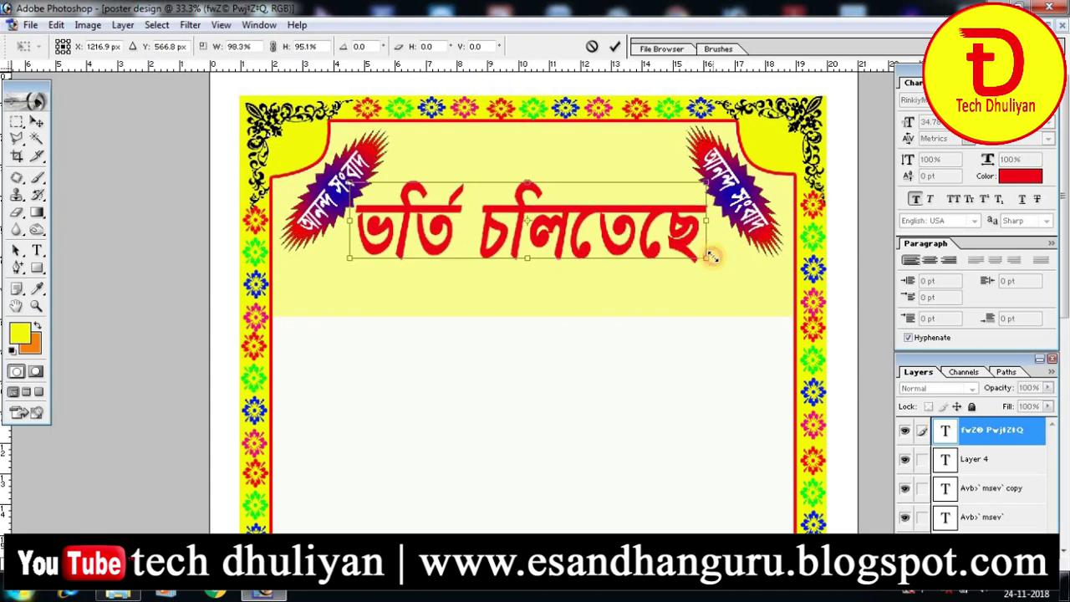
{"action": "key", "text": "Return"}
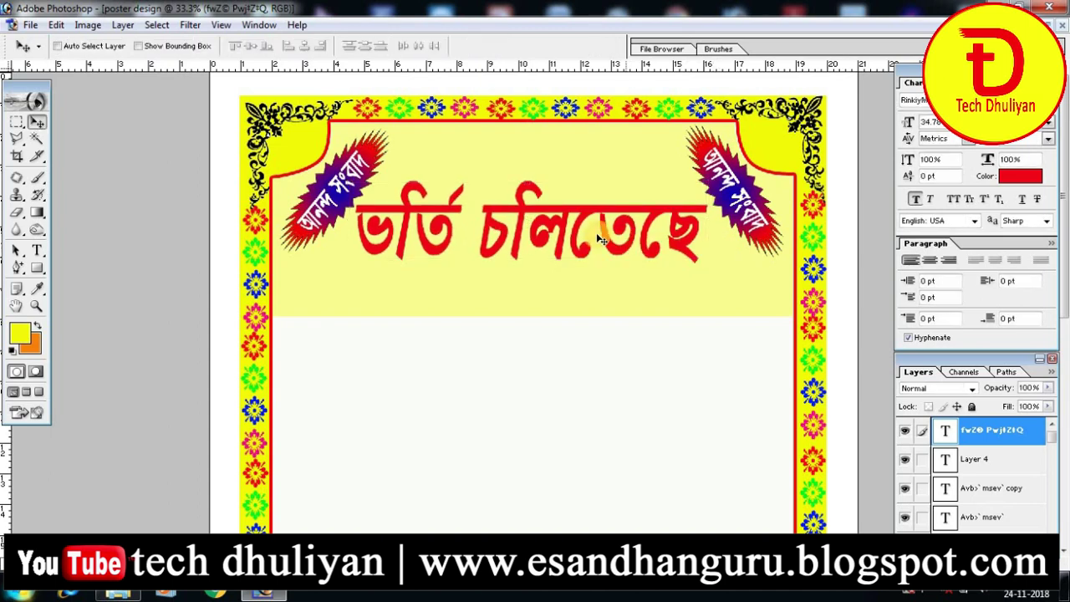
{"action": "left_click_drag", "start_coordinate": [596, 230], "coordinate": [601, 225]}
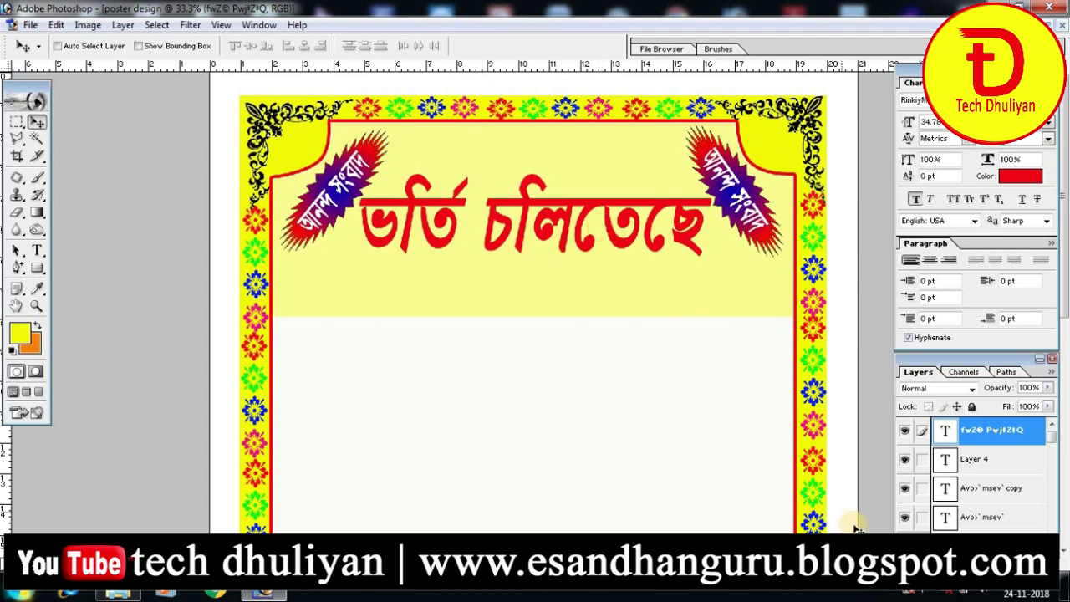
- Give the red headline a white Stroke layer style of 13 px
{"action": "left_click", "coordinate": [915, 543]}
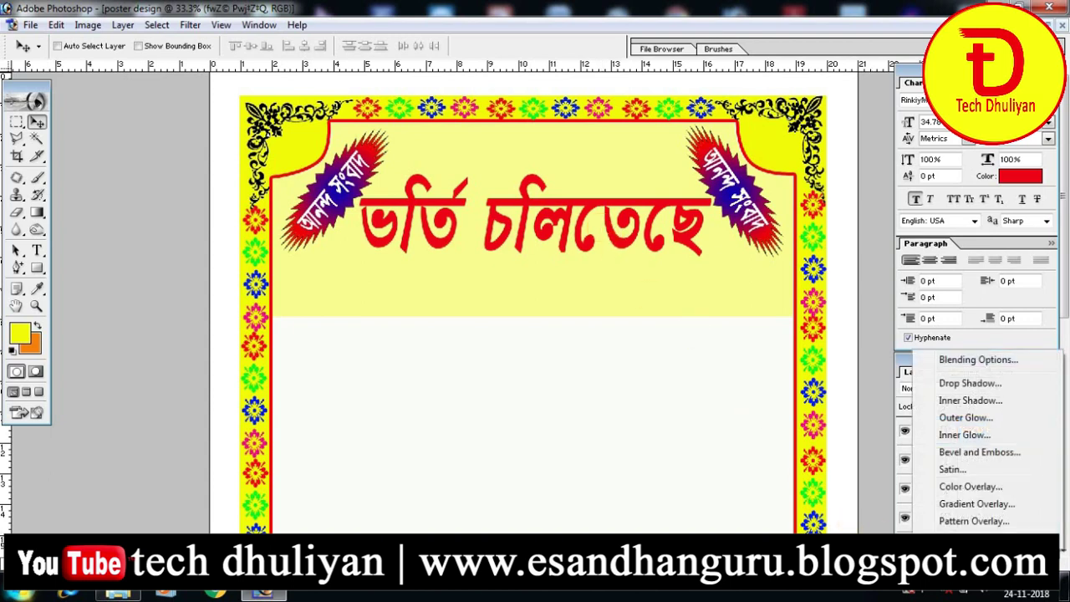
{"action": "left_click", "coordinate": [953, 539]}
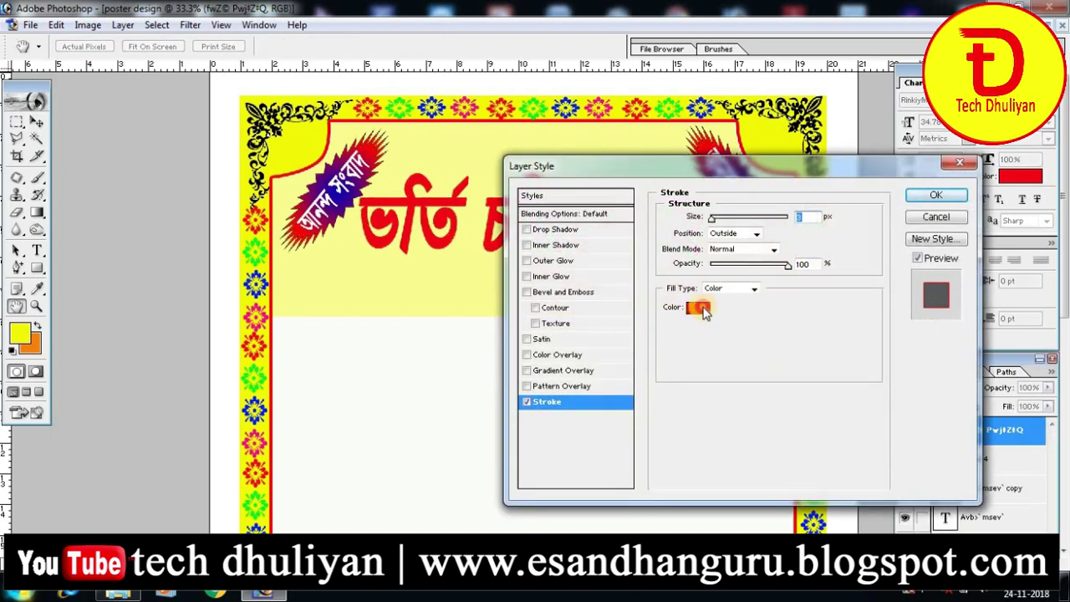
{"action": "left_click", "coordinate": [706, 309]}
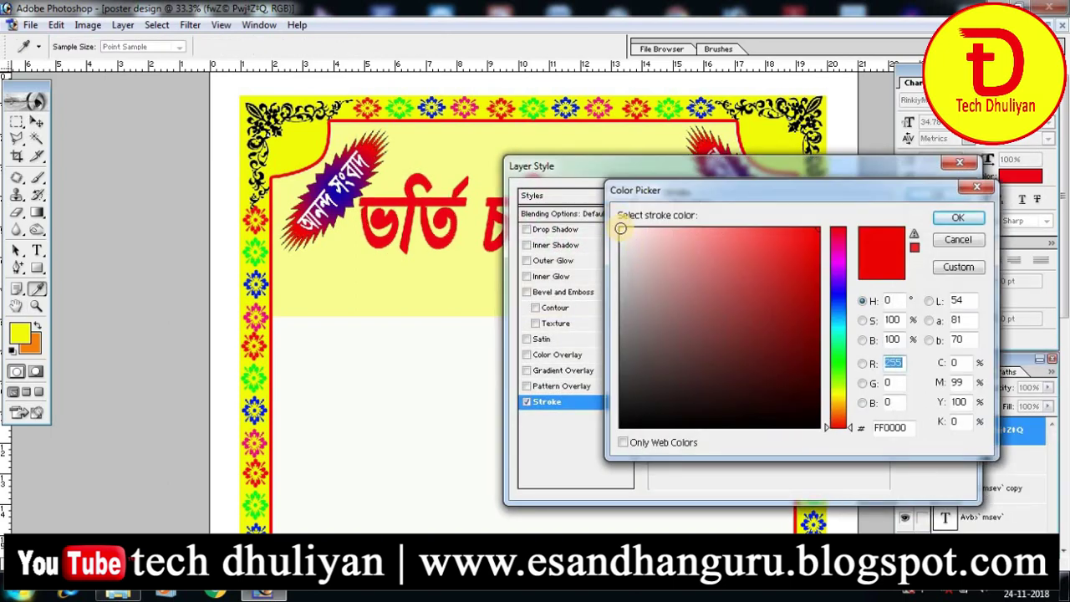
{"action": "left_click", "coordinate": [620, 227]}
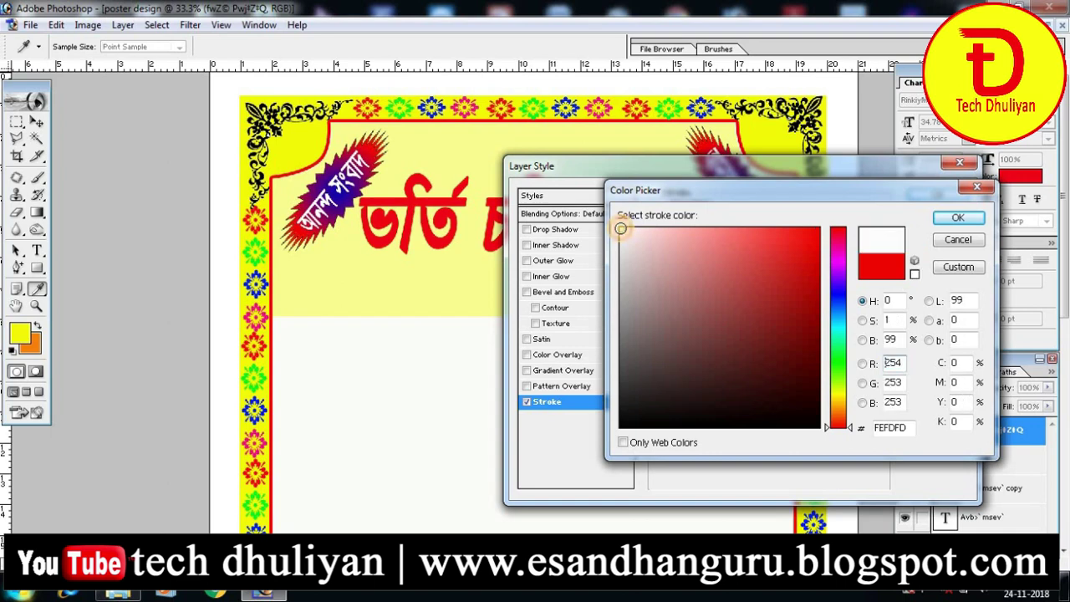
{"action": "left_click", "coordinate": [963, 220]}
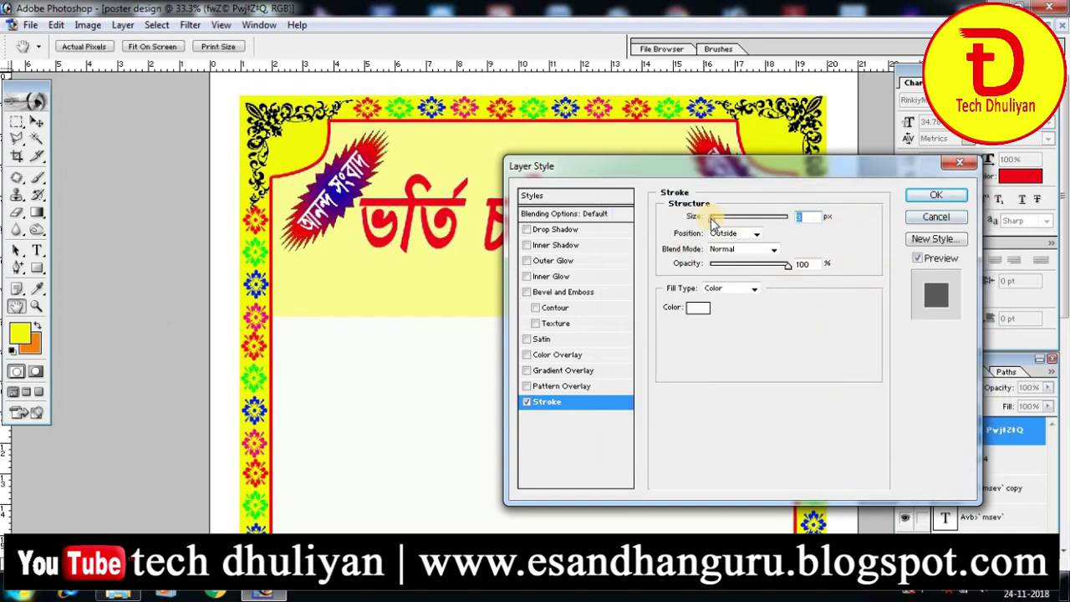
{"action": "left_click_drag", "start_coordinate": [713, 219], "coordinate": [722, 224]}
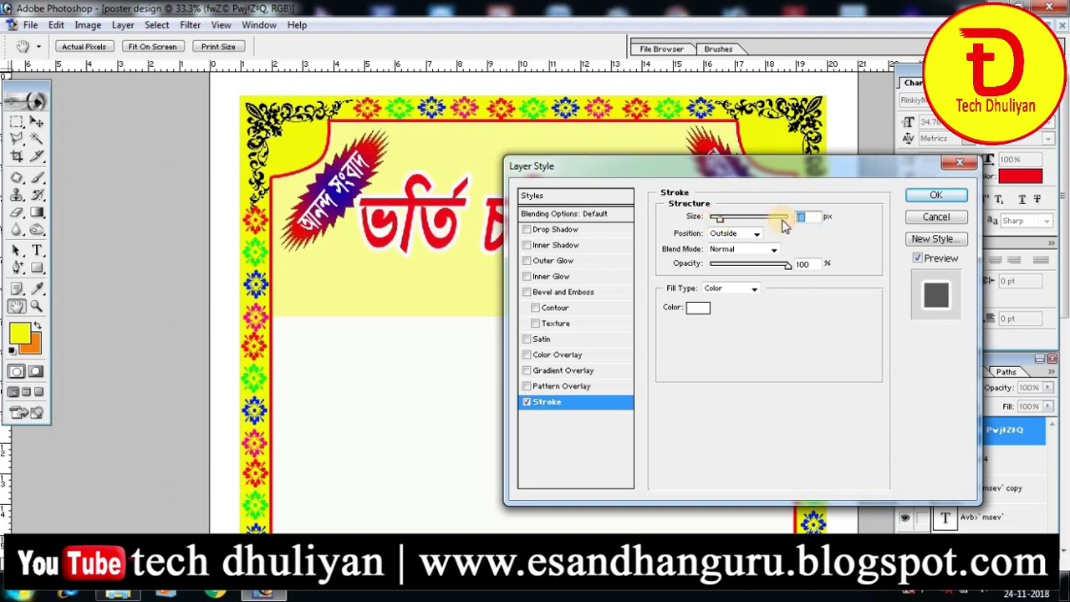
{"action": "type", "text": "15"}
{"action": "left_click", "coordinate": [778, 217]}
{"action": "type", "text": "1"}
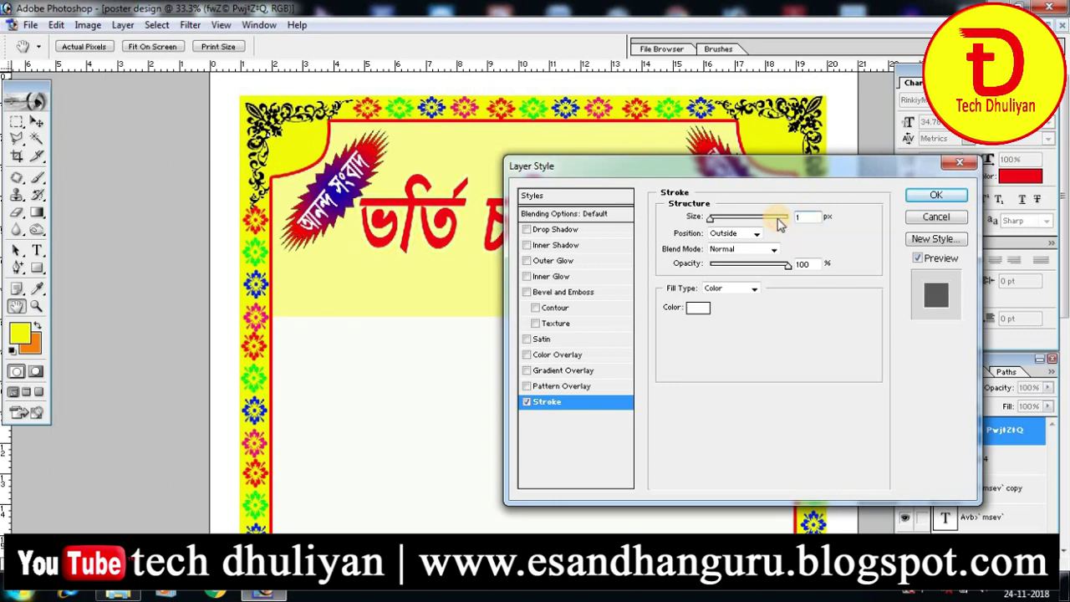
{"action": "type", "text": "3"}
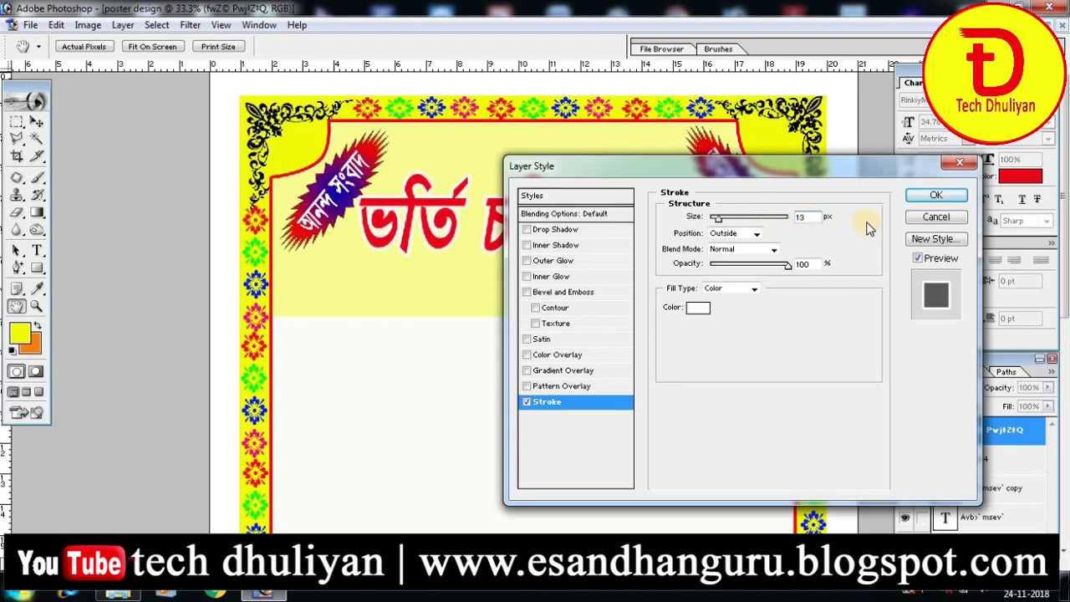
{"action": "left_click", "coordinate": [938, 196]}
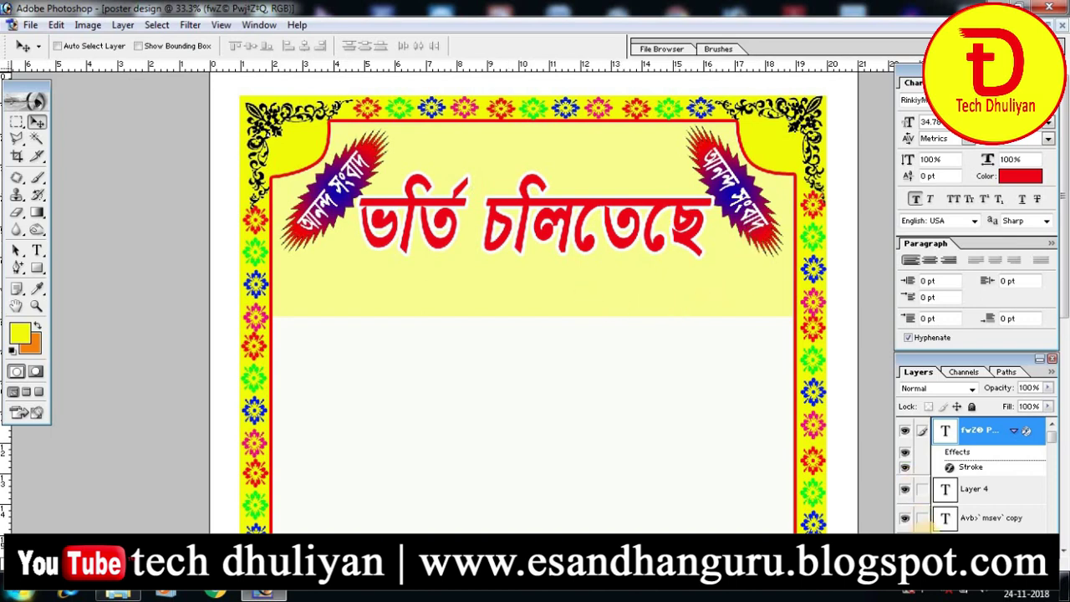
- Add a Drop Shadow to the headline with nearly full opacity and a slightly larger size
{"action": "right_click", "coordinate": [1025, 430]}
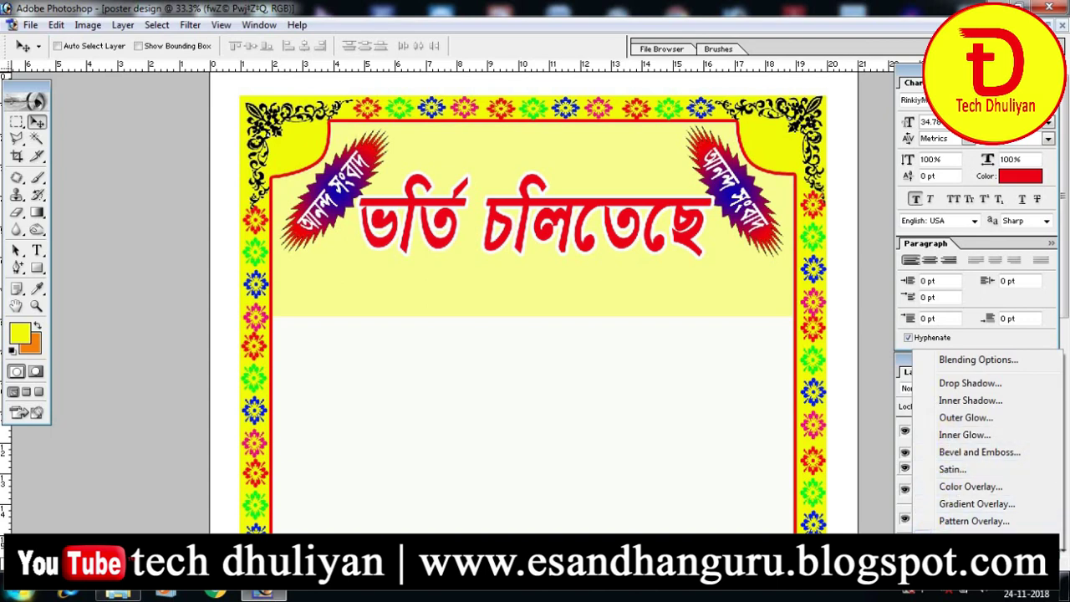
{"action": "left_click", "coordinate": [950, 383]}
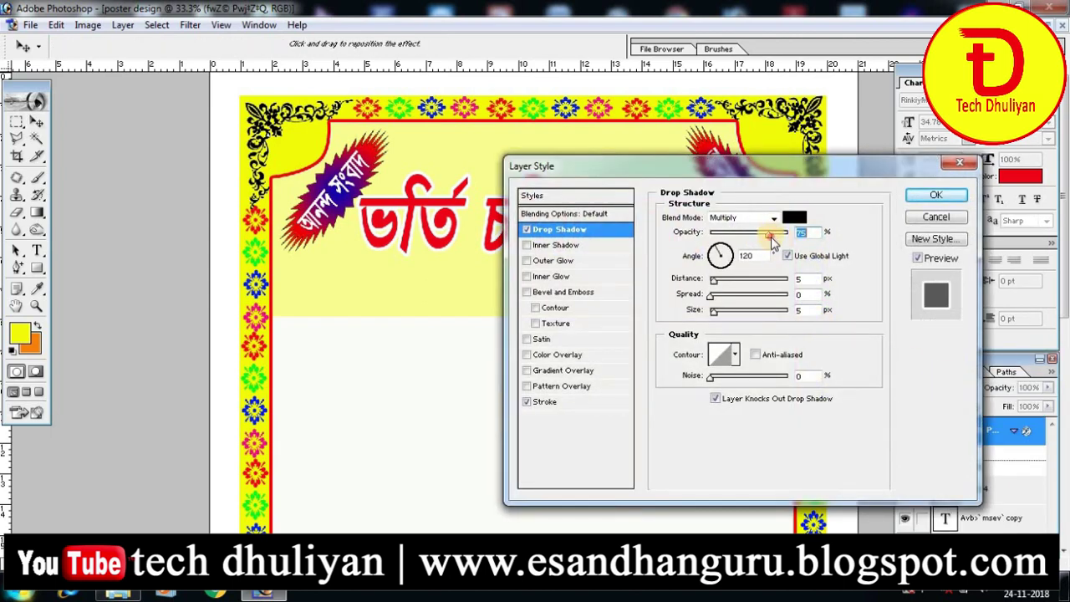
{"action": "left_click_drag", "start_coordinate": [770, 236], "coordinate": [786, 238]}
{"action": "left_click_drag", "start_coordinate": [716, 310], "coordinate": [725, 312]}
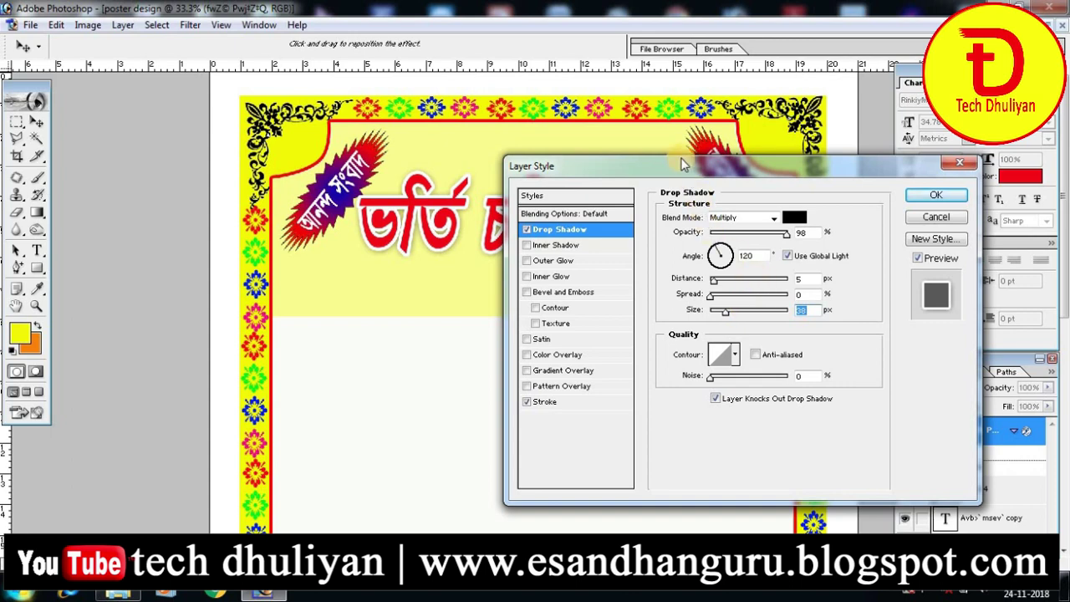
{"action": "left_click_drag", "start_coordinate": [681, 172], "coordinate": [617, 282]}
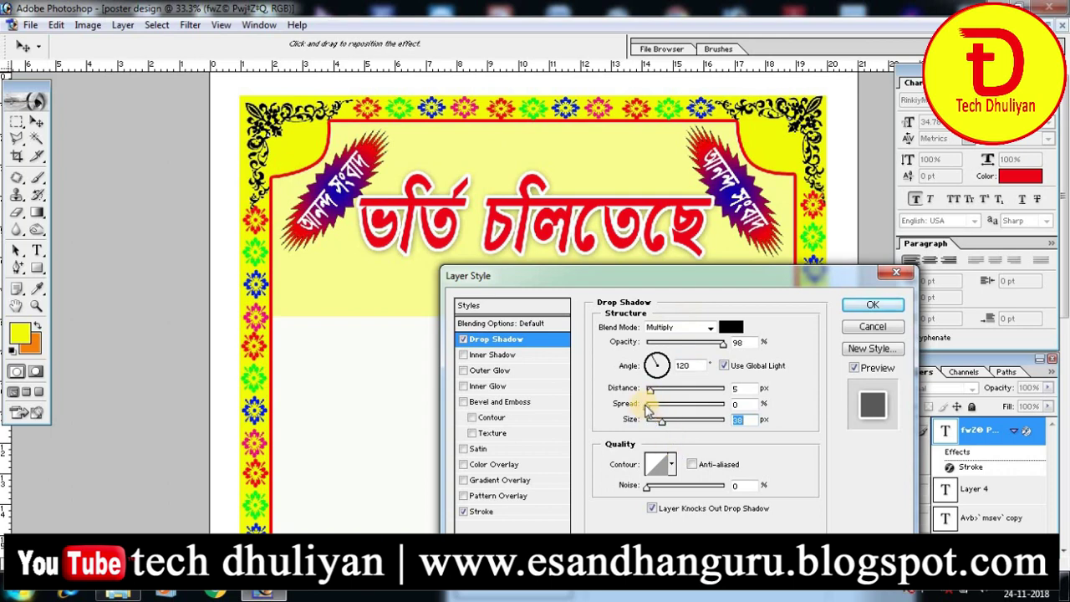
- Tune the headline shadow to 2 px distance, 87% spread and 27 px size
{"action": "mouse_move", "coordinate": [647, 404]}
{"action": "left_mouse_down"}
{"action": "mouse_move", "coordinate": [684, 409]}
{"action": "mouse_move", "coordinate": [657, 393]}
{"action": "left_mouse_up"}
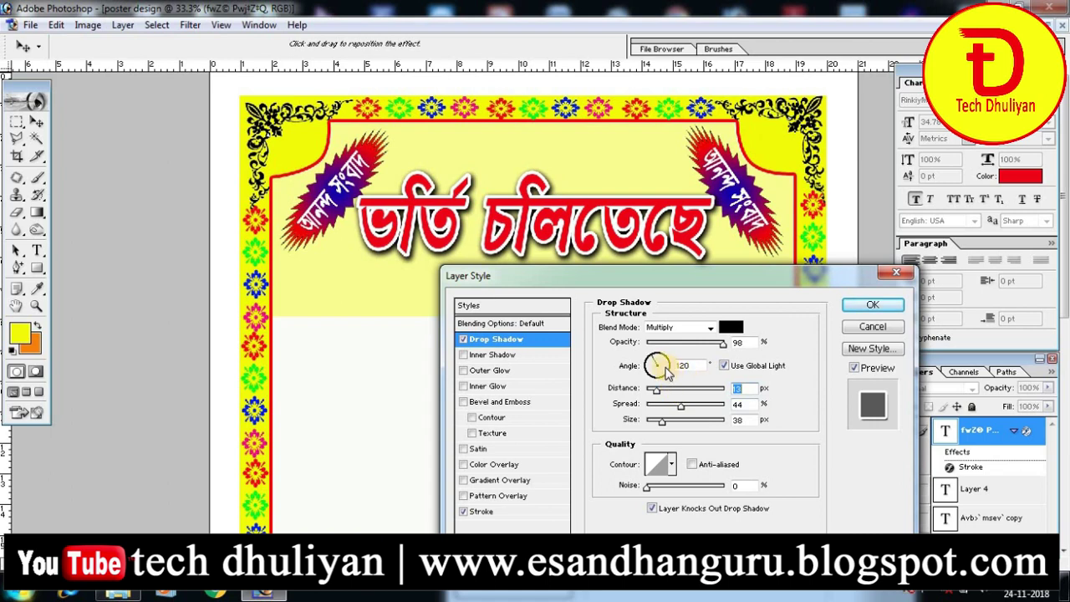
{"action": "left_click_drag", "start_coordinate": [662, 427], "coordinate": [679, 424]}
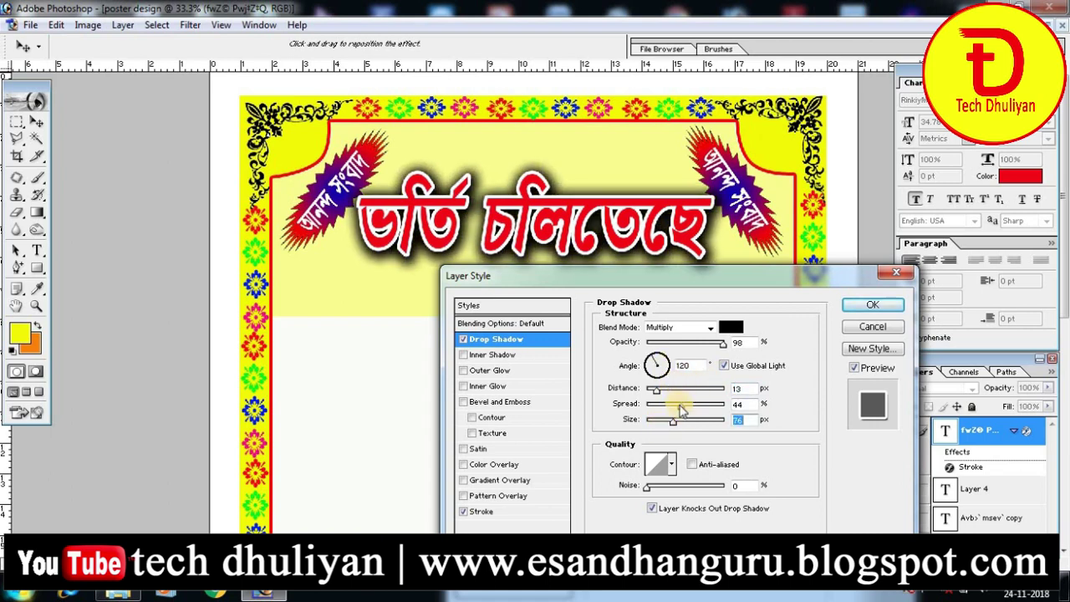
{"action": "mouse_move", "coordinate": [658, 393]}
{"action": "left_mouse_down"}
{"action": "mouse_move", "coordinate": [649, 389]}
{"action": "mouse_move", "coordinate": [699, 409]}
{"action": "mouse_move", "coordinate": [681, 409]}
{"action": "left_mouse_up"}
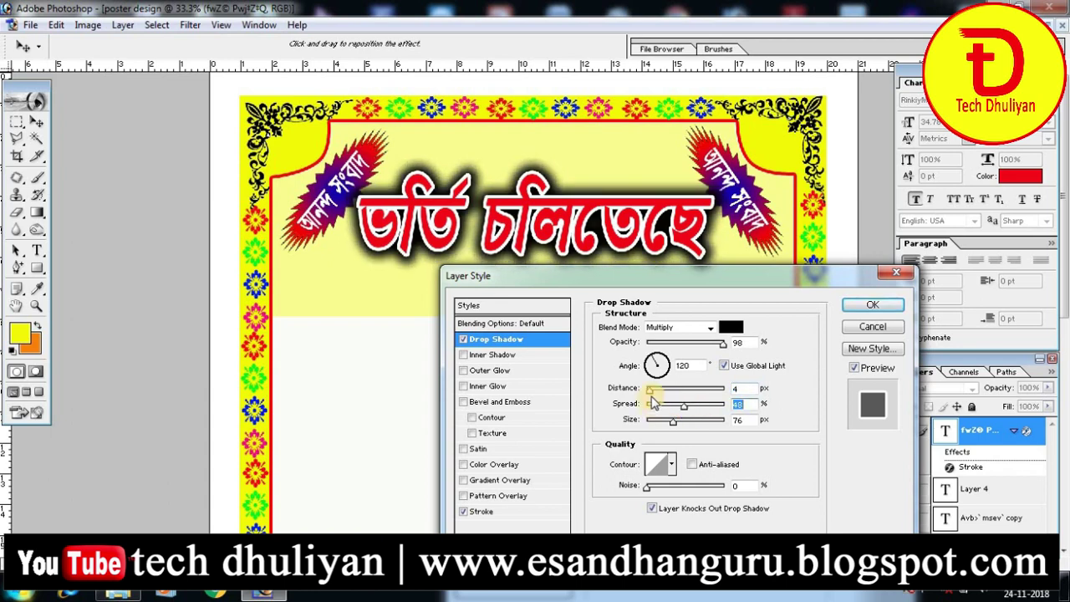
{"action": "left_click_drag", "start_coordinate": [651, 391], "coordinate": [660, 427]}
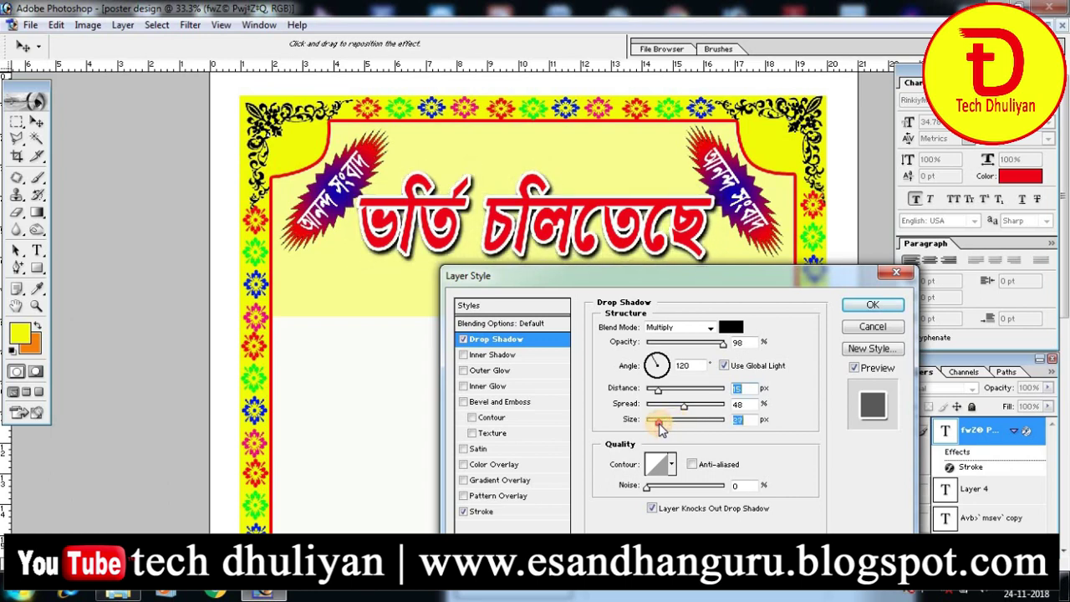
{"action": "left_click_drag", "start_coordinate": [651, 390], "coordinate": [727, 411]}
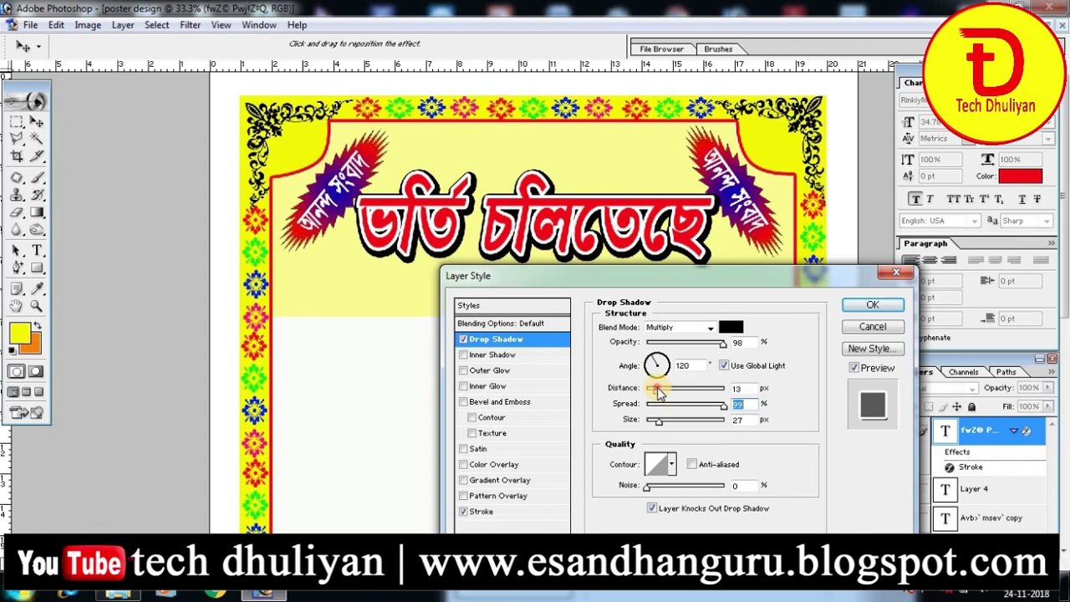
{"action": "left_click_drag", "start_coordinate": [659, 393], "coordinate": [655, 395]}
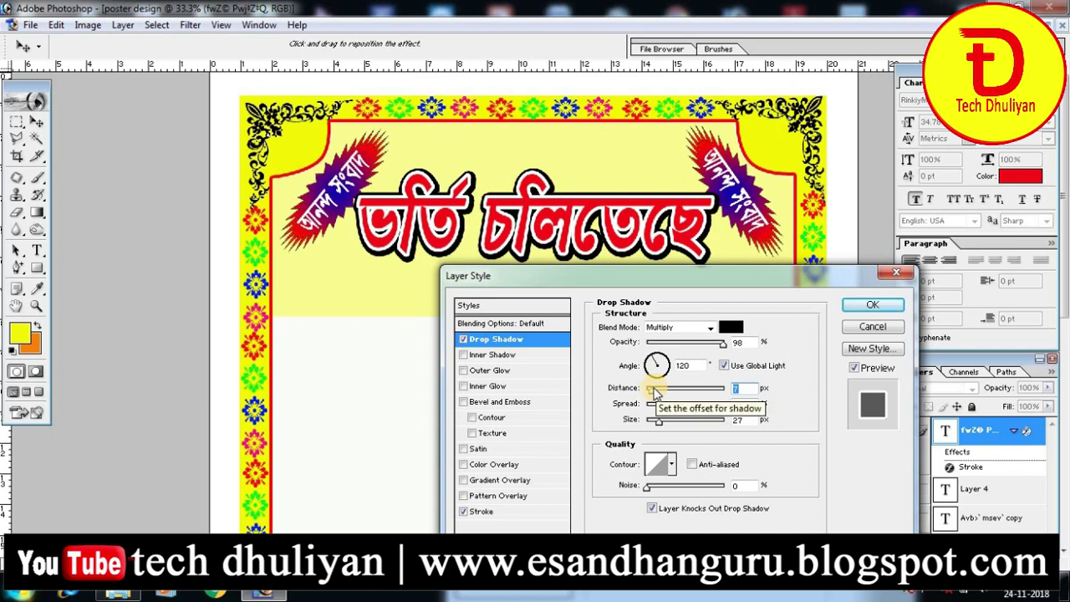
{"action": "left_click_drag", "start_coordinate": [655, 392], "coordinate": [651, 396]}
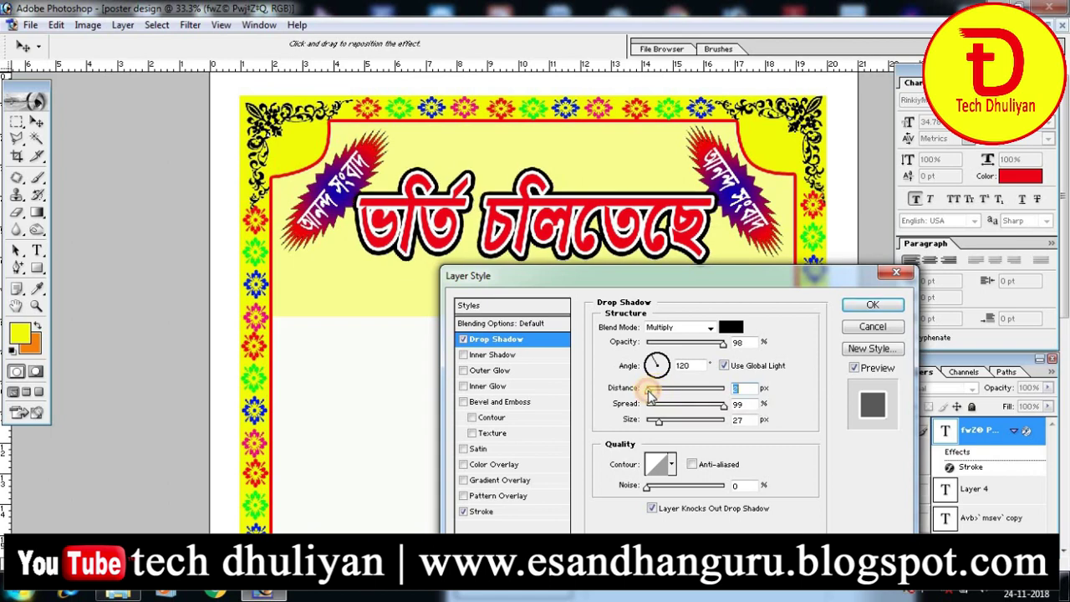
{"action": "left_click", "coordinate": [724, 405]}
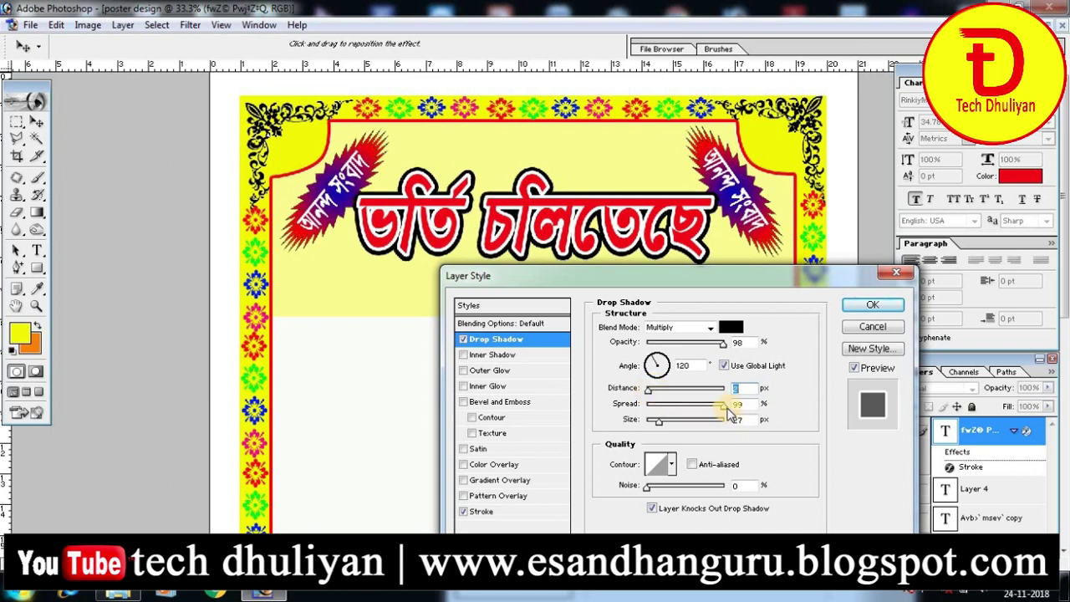
{"action": "left_click_drag", "start_coordinate": [724, 408], "coordinate": [713, 412]}
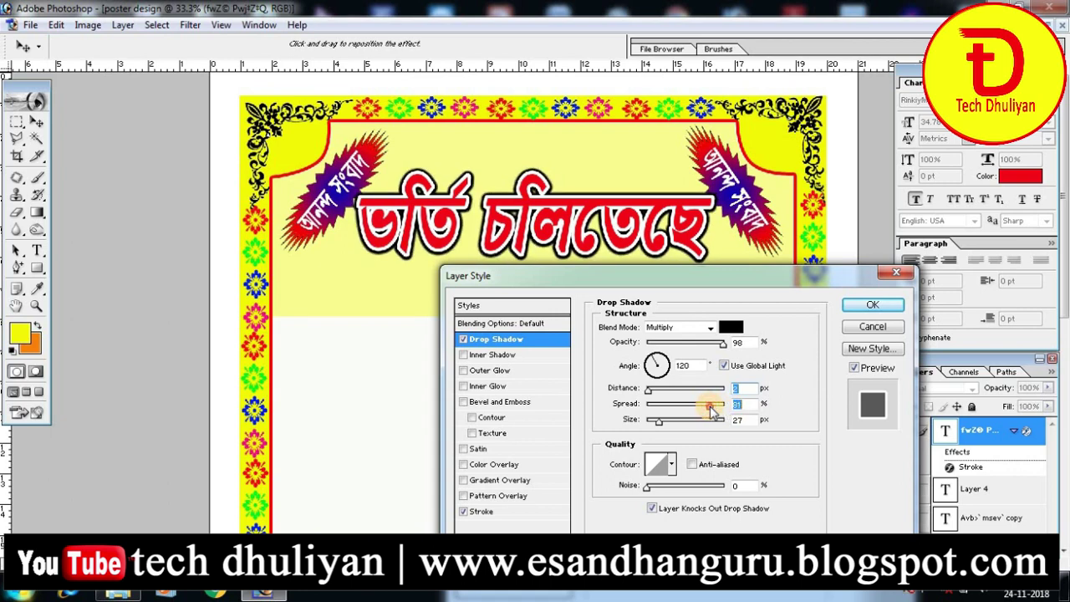
{"action": "key", "text": "Escape"}
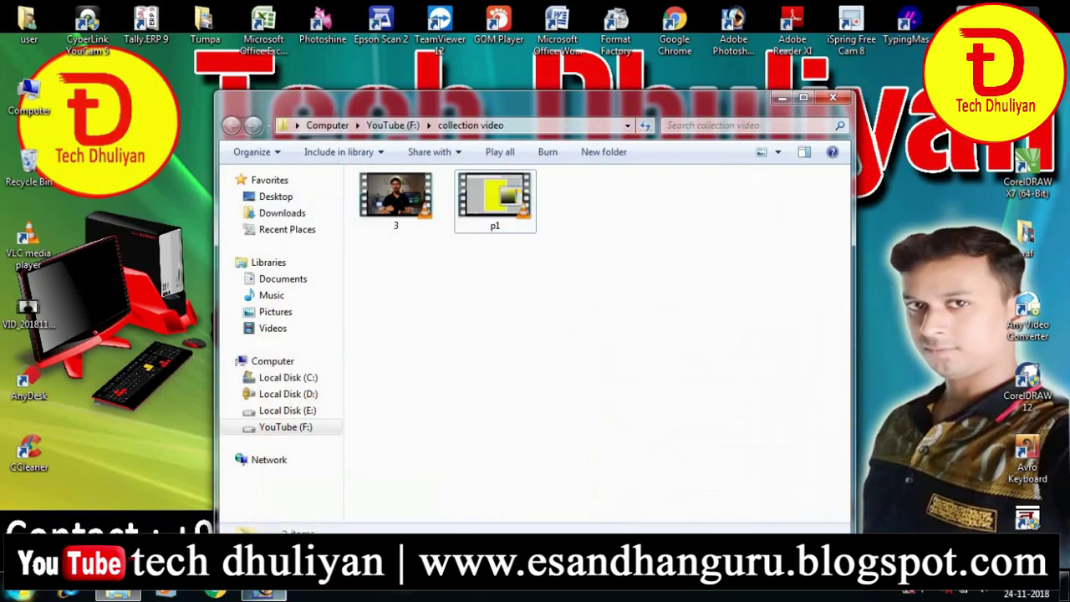
{"action": "left_click", "coordinate": [261, 593]}
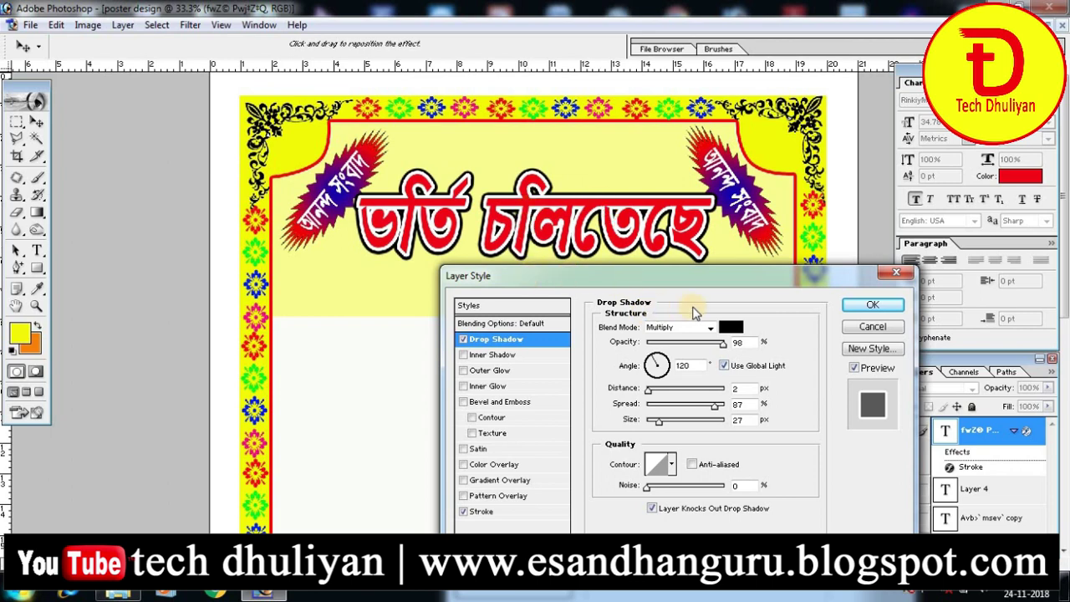
- Make the headline's drop shadow blue 0707FE with size 21 and apply it
{"action": "left_click", "coordinate": [731, 329]}
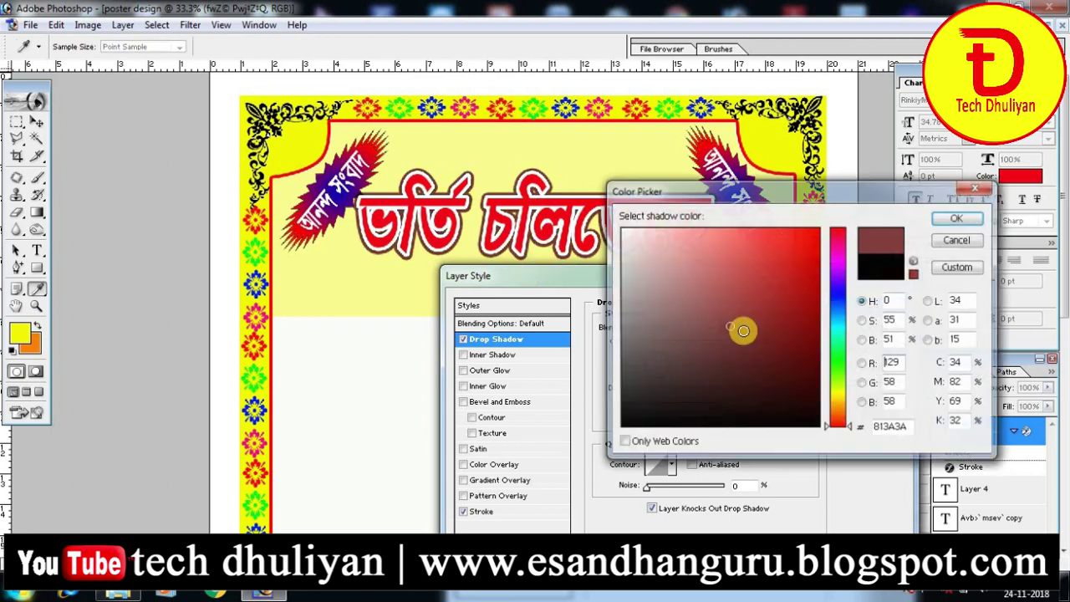
{"action": "left_click", "coordinate": [839, 297]}
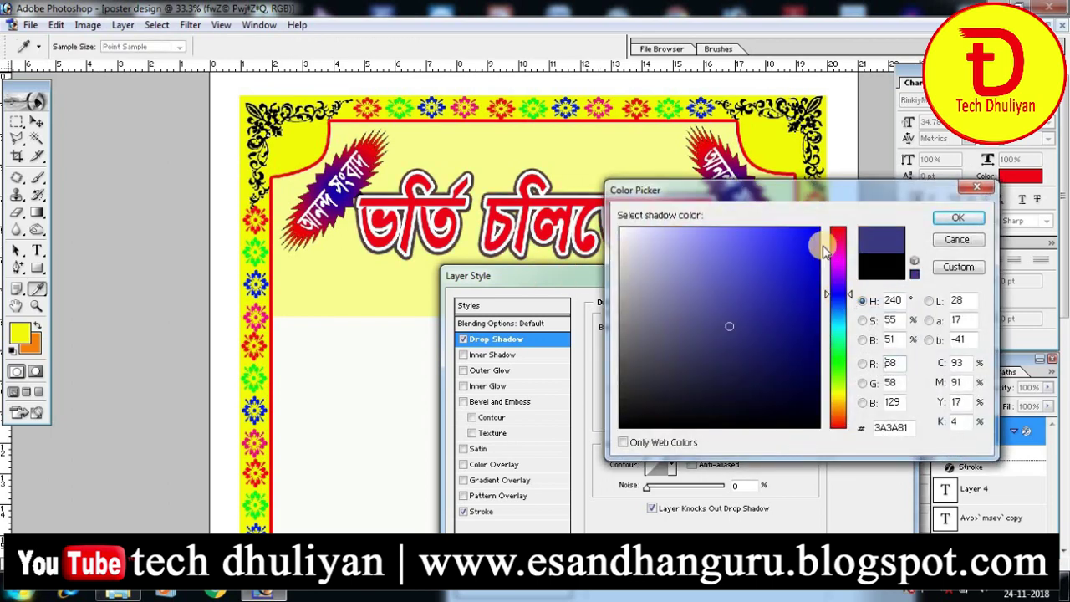
{"action": "left_click", "coordinate": [813, 229]}
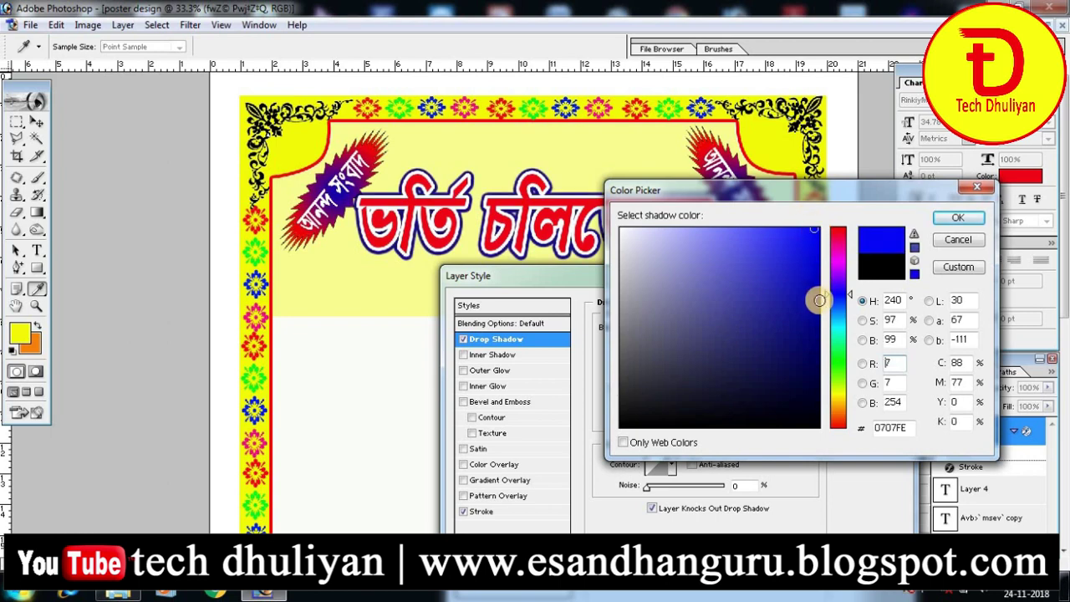
{"action": "left_click", "coordinate": [958, 217]}
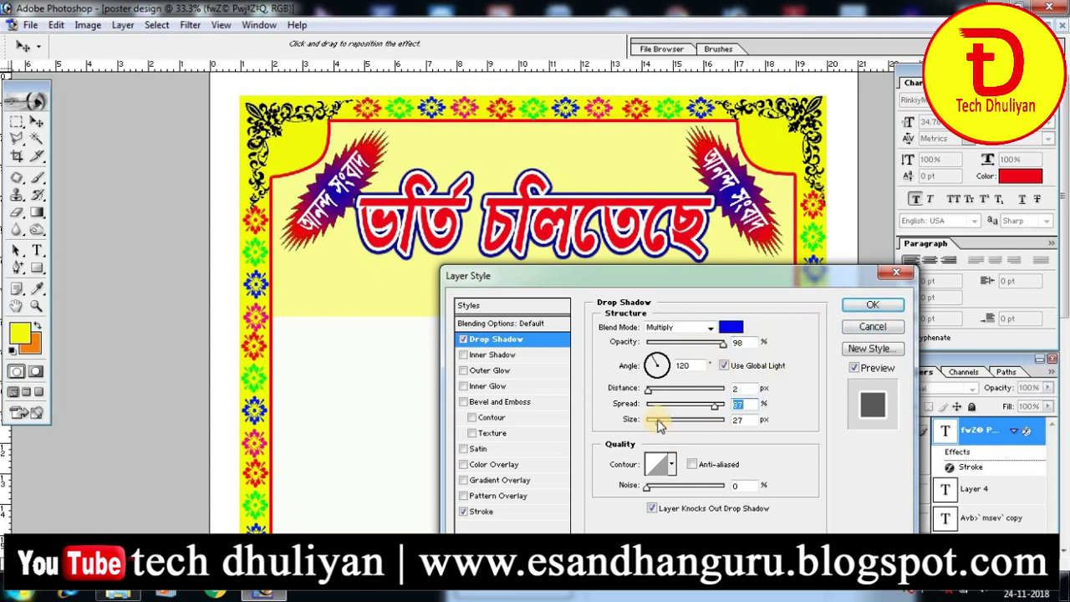
{"action": "left_click_drag", "start_coordinate": [658, 421], "coordinate": [656, 421]}
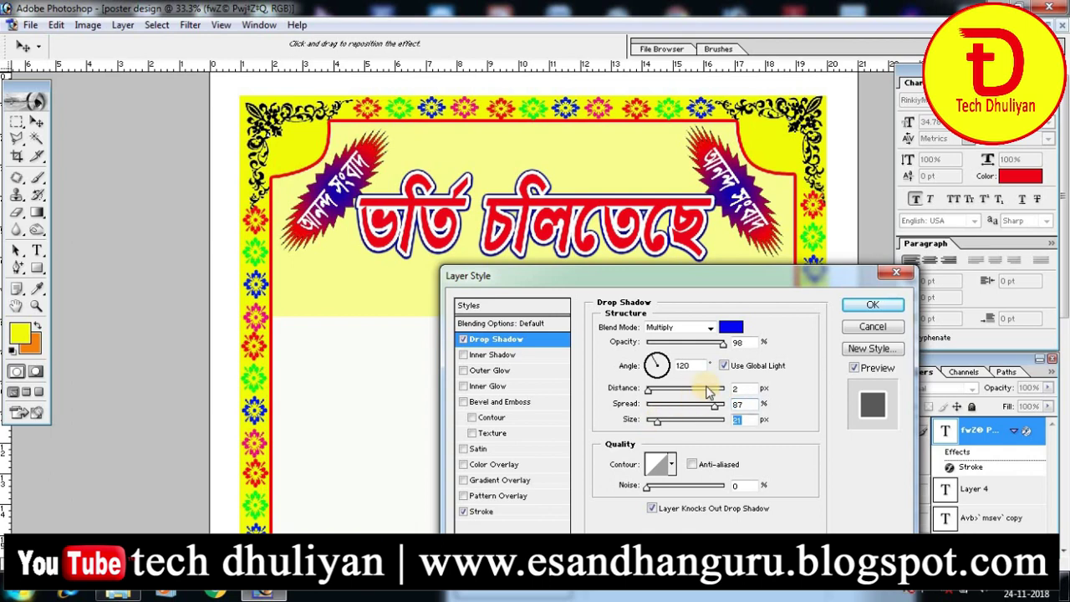
{"action": "left_click", "coordinate": [866, 307]}
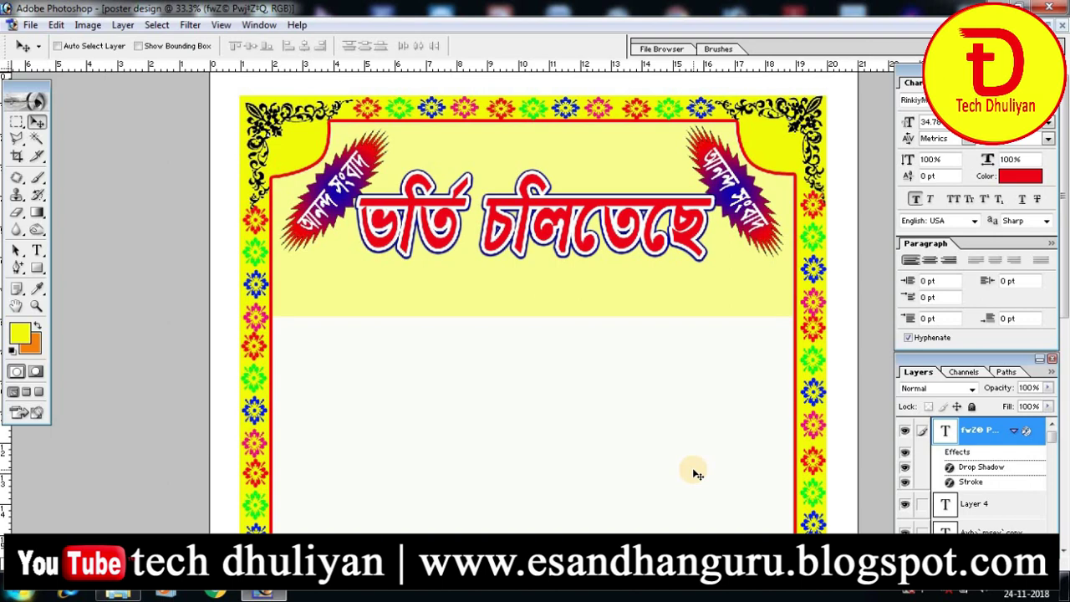
- Draw a rectangular band spanning the poster's width below the header with the Pen tool
{"action": "scroll", "coordinate": [545, 463], "scroll_direction": "down", "scroll_amount": 1}
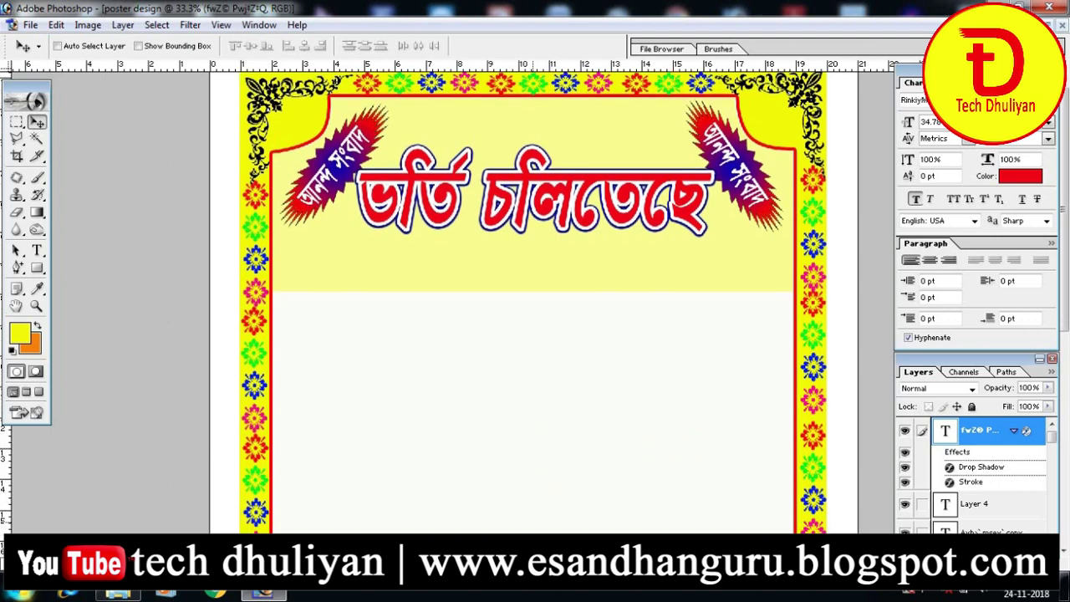
{"action": "scroll", "coordinate": [534, 301], "scroll_direction": "down", "scroll_amount": 3}
{"action": "scroll", "coordinate": [568, 547], "scroll_direction": "up", "scroll_amount": 1}
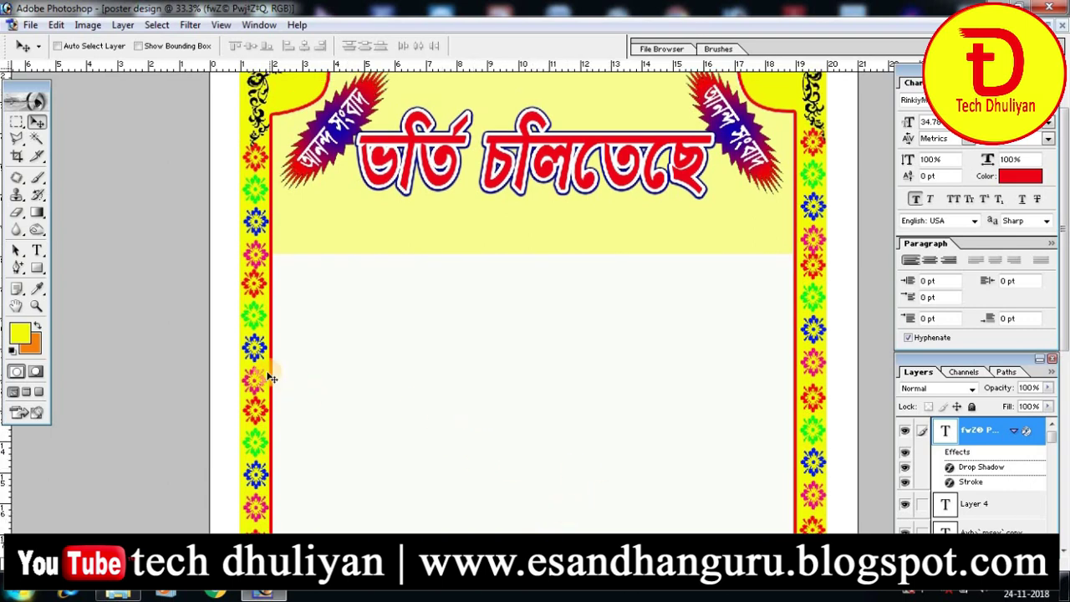
{"action": "left_click", "coordinate": [17, 270]}
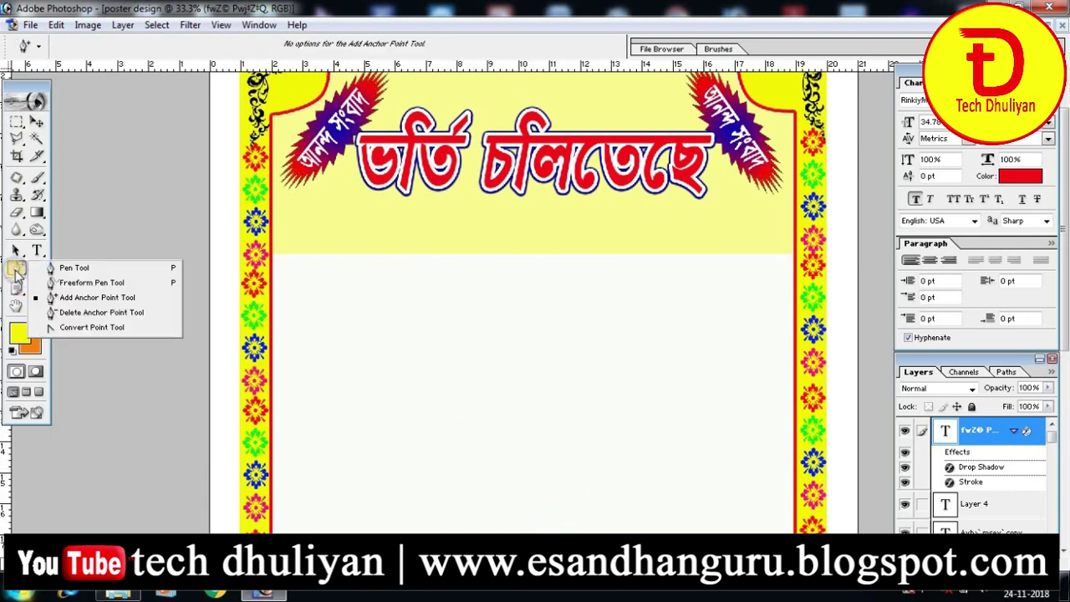
{"action": "left_click", "coordinate": [69, 273]}
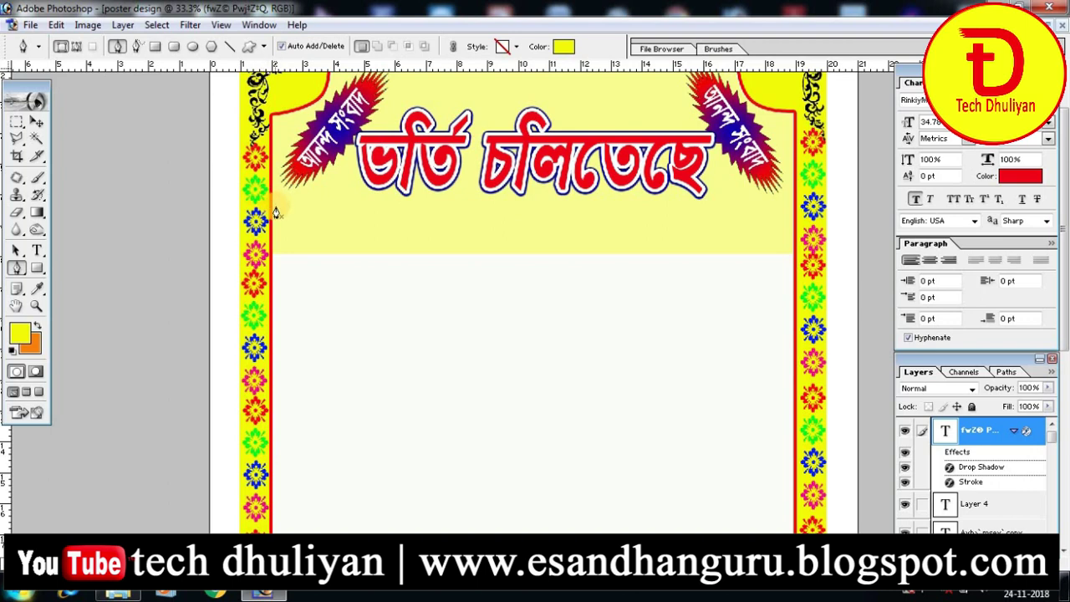
{"action": "left_click", "coordinate": [271, 251]}
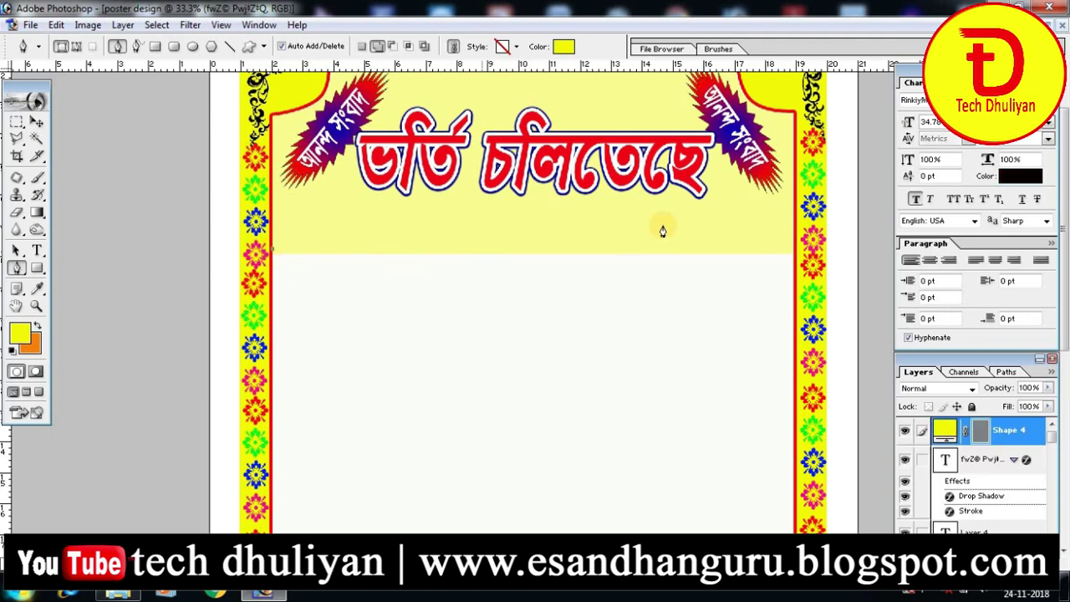
{"action": "left_click", "coordinate": [793, 249]}
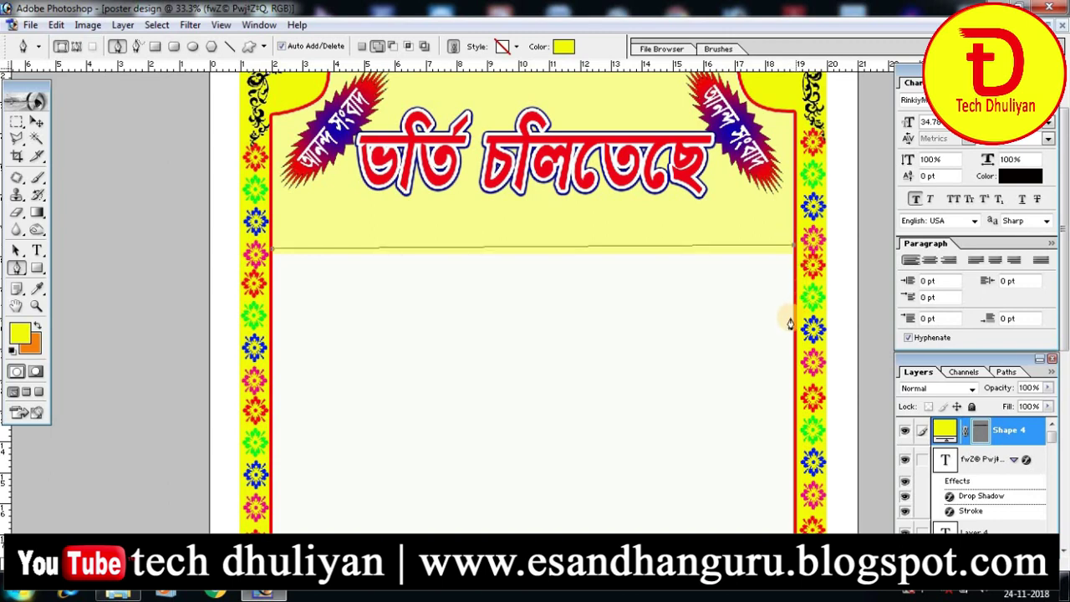
{"action": "left_click", "coordinate": [792, 387]}
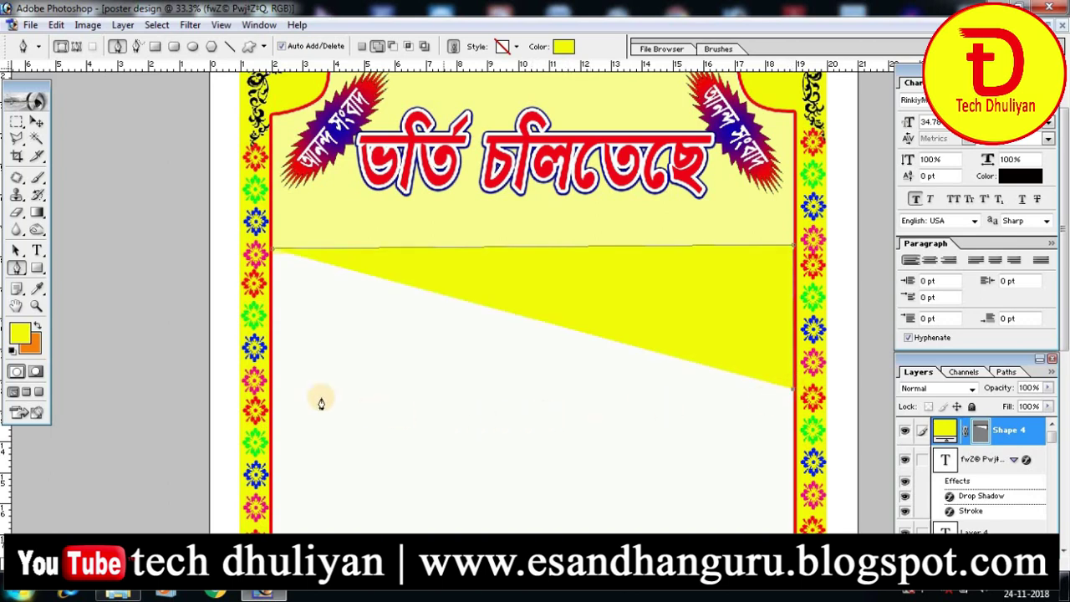
{"action": "left_click", "coordinate": [272, 388]}
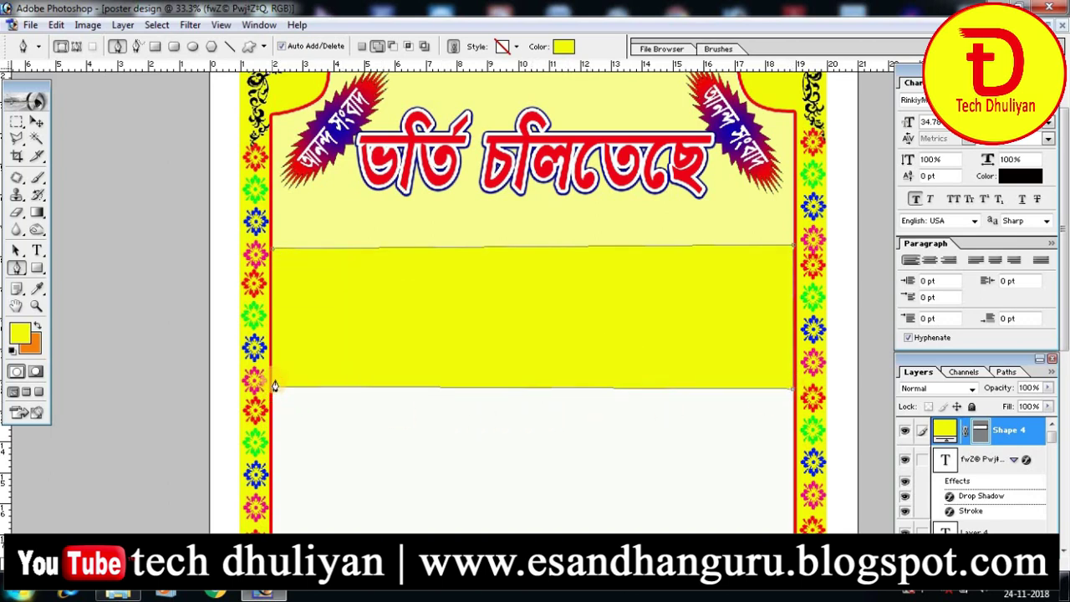
{"action": "left_click", "coordinate": [272, 249]}
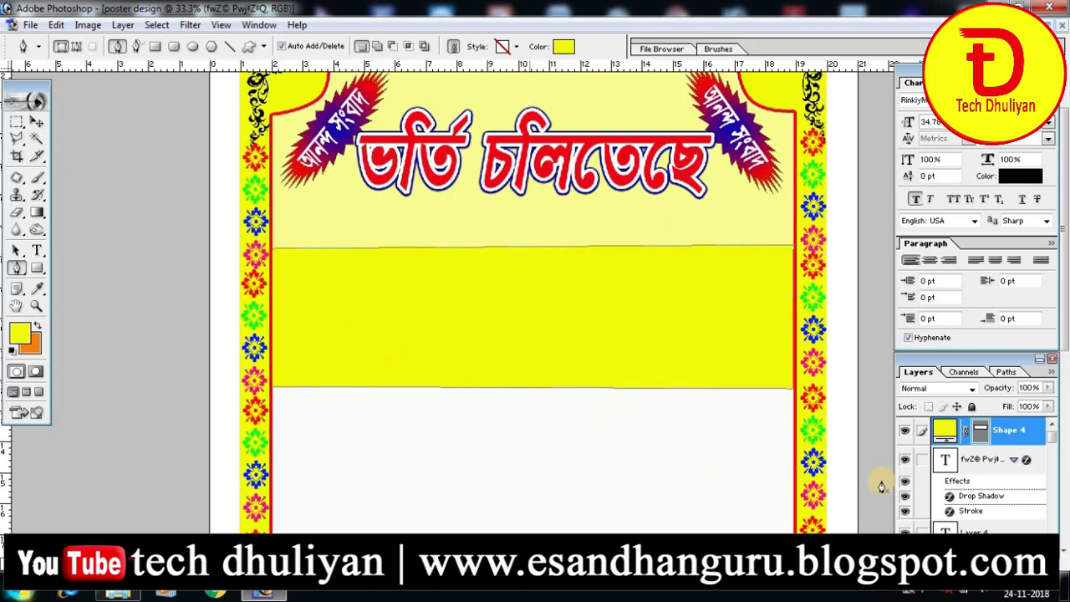
- Change the Shape 4 band's fill colour to red
{"action": "left_click", "coordinate": [944, 430]}
{"action": "double_click", "coordinate": [945, 430]}
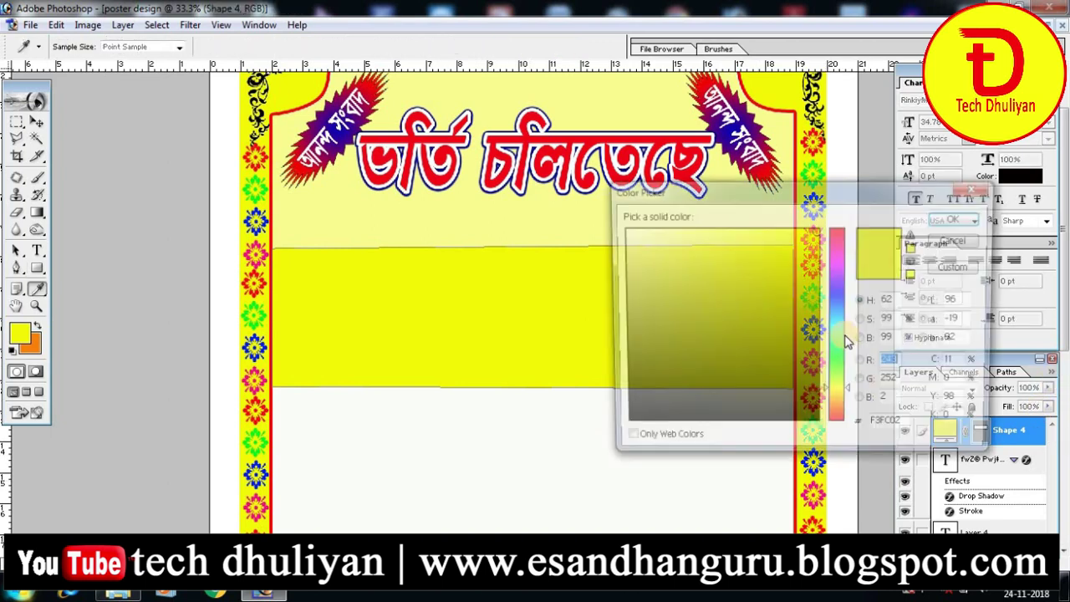
{"action": "left_click", "coordinate": [837, 230]}
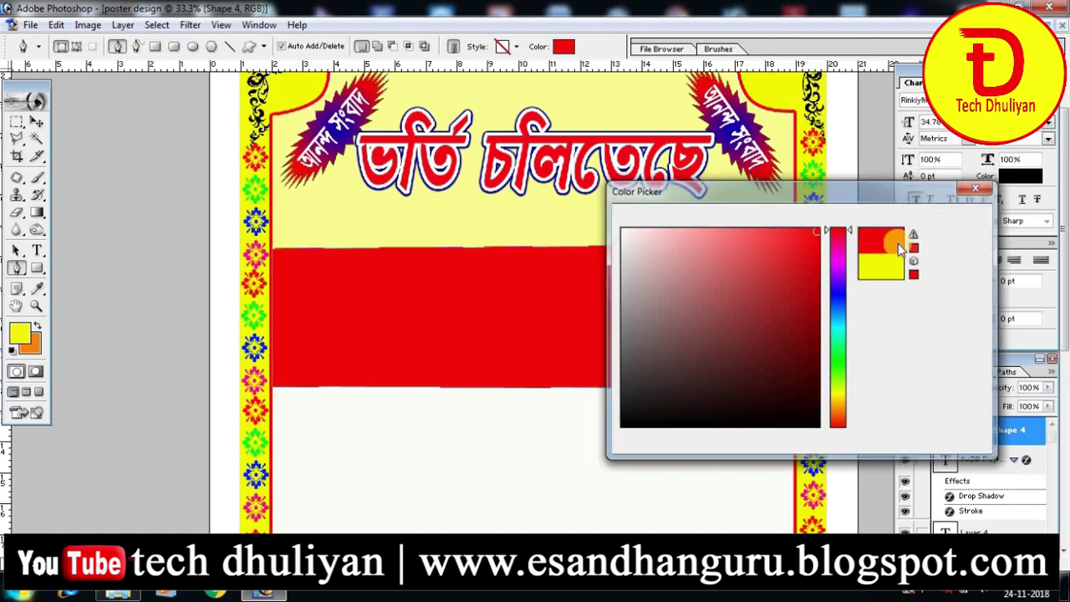
{"action": "left_click", "coordinate": [961, 219]}
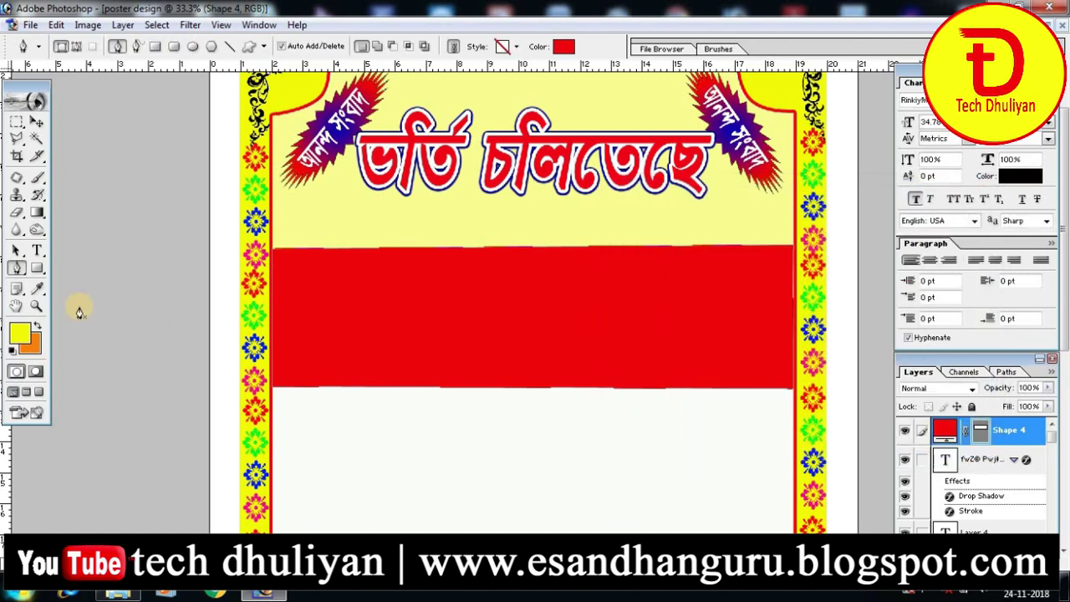
{"action": "left_click", "coordinate": [14, 268]}
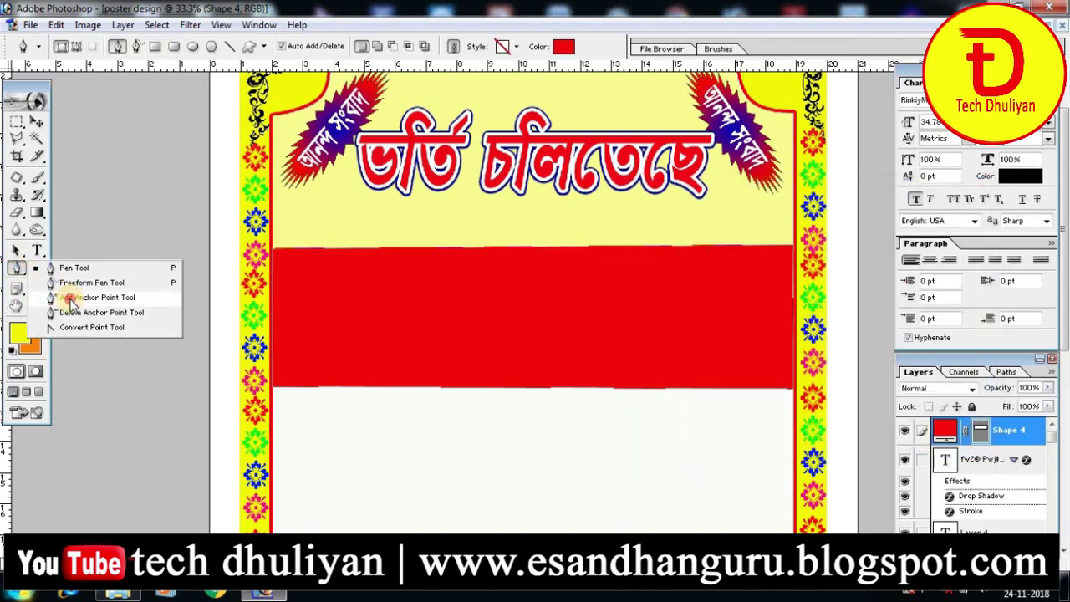
- Bend the red band's bottom edge into a smooth wave
{"action": "left_click", "coordinate": [71, 299]}
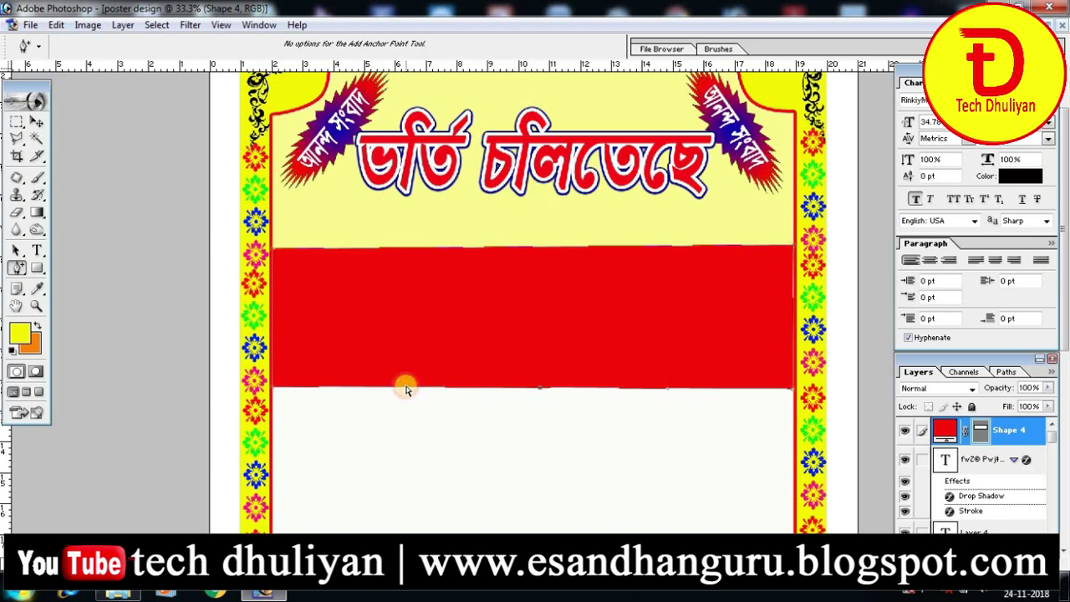
{"action": "left_click_drag", "start_coordinate": [406, 388], "coordinate": [401, 322]}
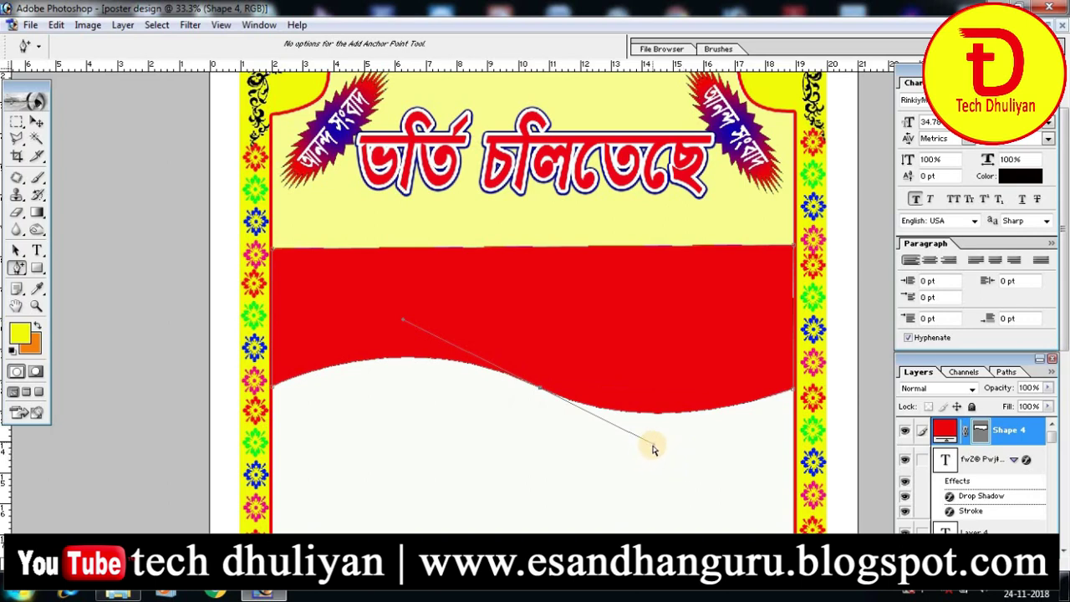
{"action": "left_click_drag", "start_coordinate": [653, 448], "coordinate": [694, 447]}
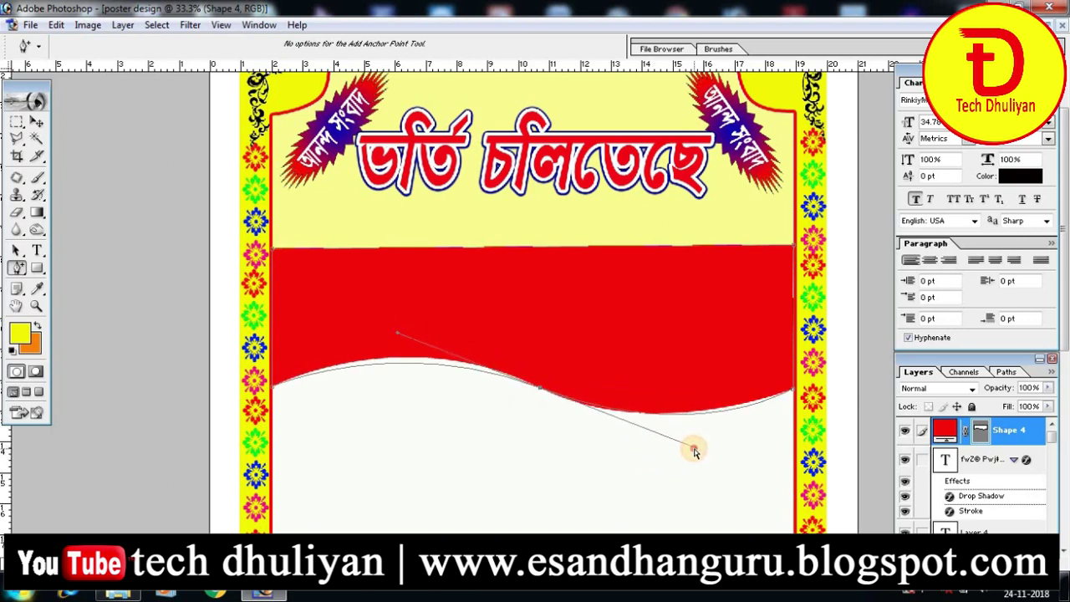
{"action": "mouse_move", "coordinate": [397, 334]}
{"action": "left_mouse_down"}
{"action": "mouse_move", "coordinate": [330, 316]}
{"action": "mouse_move", "coordinate": [332, 302]}
{"action": "left_mouse_up"}
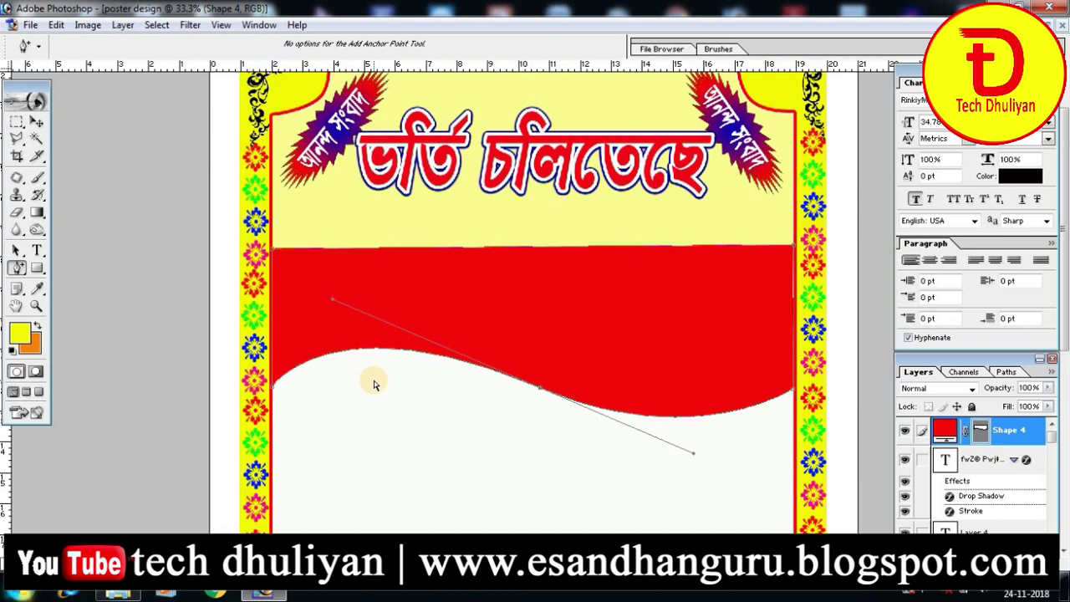
{"action": "key", "text": "Return"}
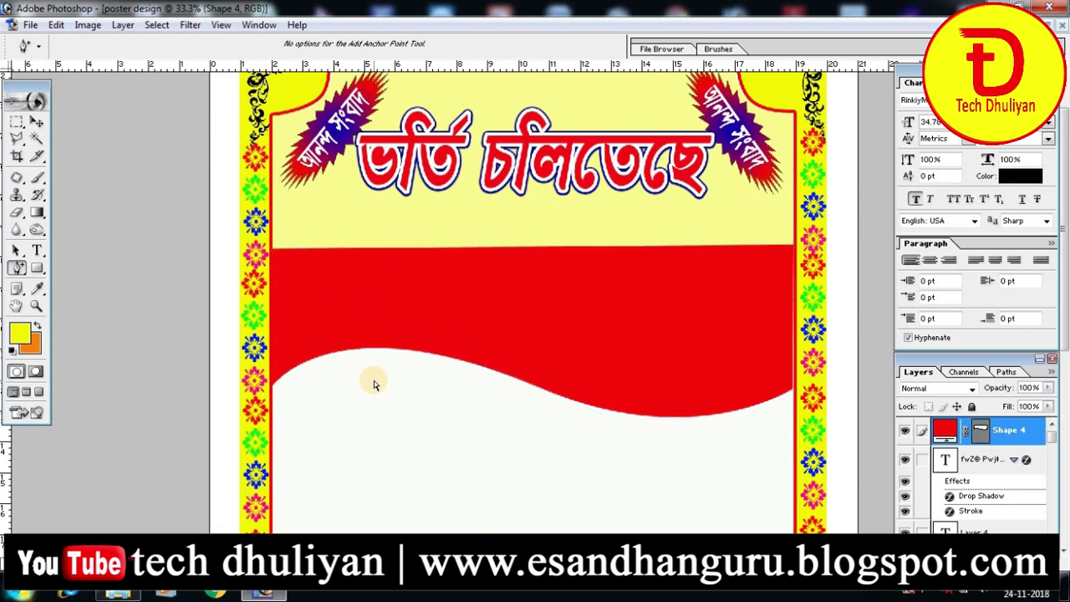
- Nudge the red shape down three Shift+Down steps
{"action": "left_click", "coordinate": [36, 122]}
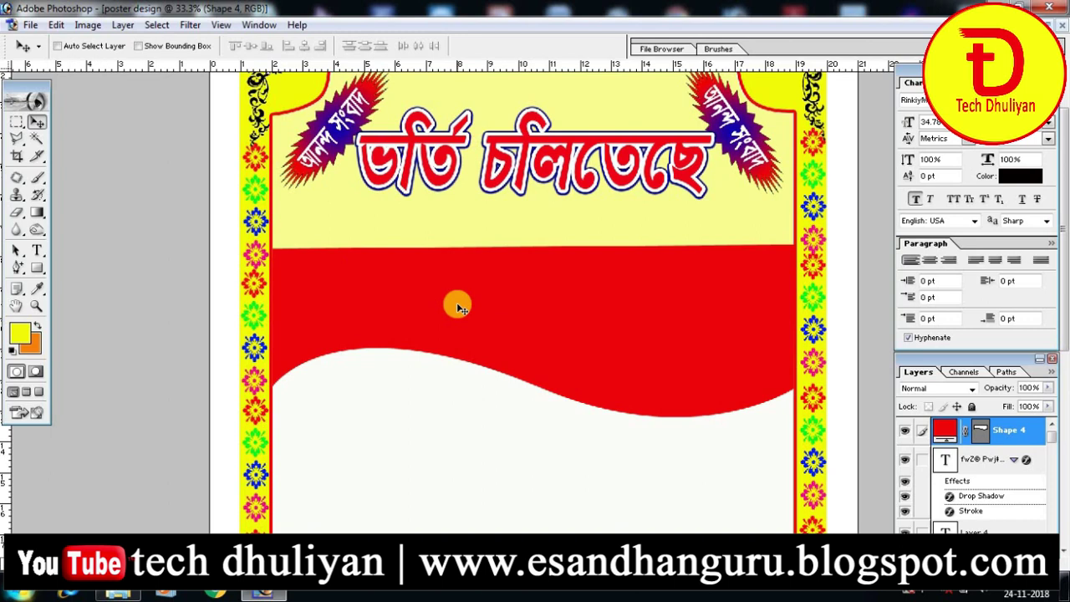
{"action": "key", "text": "shift+Down"}
{"action": "key", "text": "shift+Down"}
{"action": "key", "text": "shift+Down"}
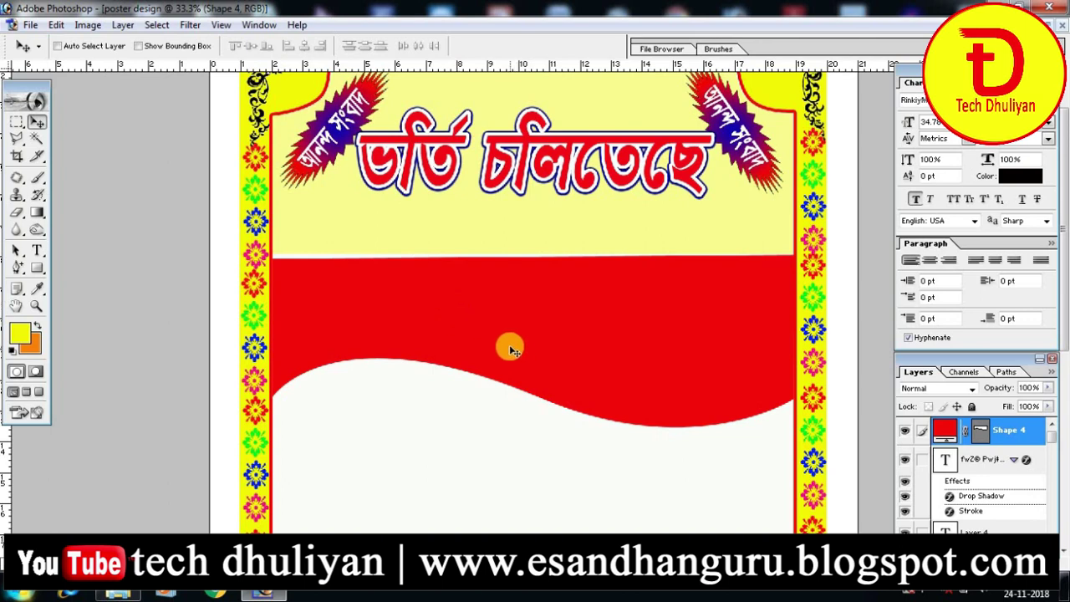
{"action": "key", "text": "shift+Down"}
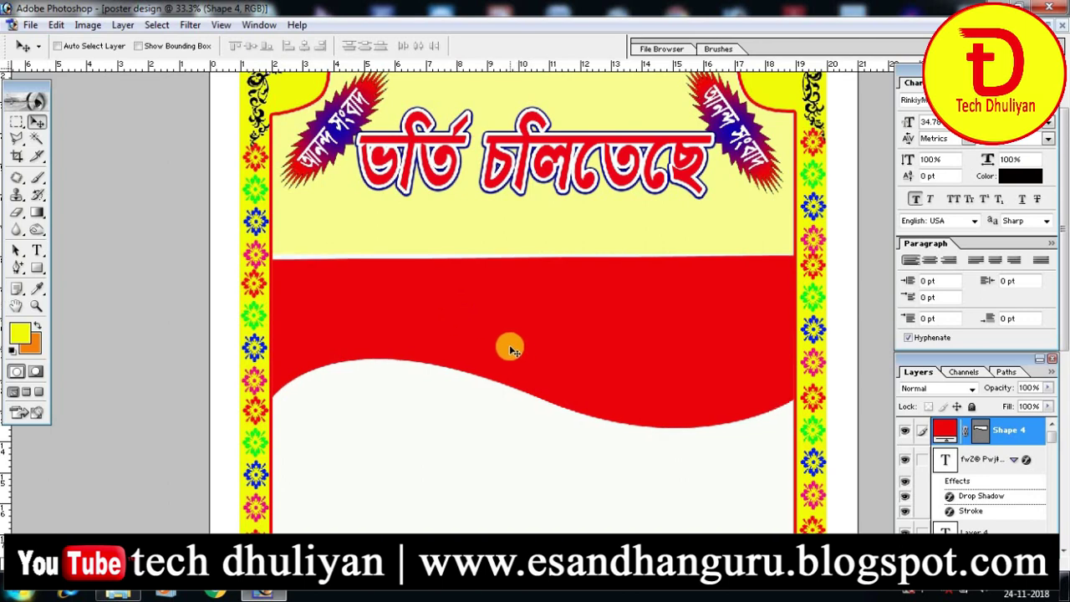
{"action": "key", "text": "shift+Down"}
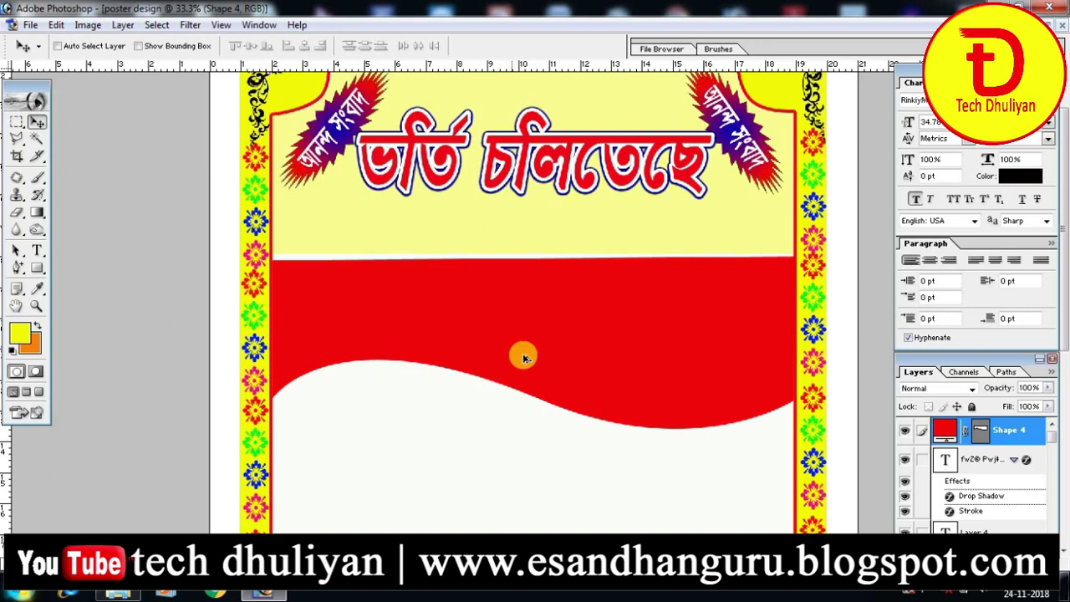
- Duplicate the red wave shape layer and nudge the copy down slightly
{"action": "left_click", "coordinate": [544, 343]}
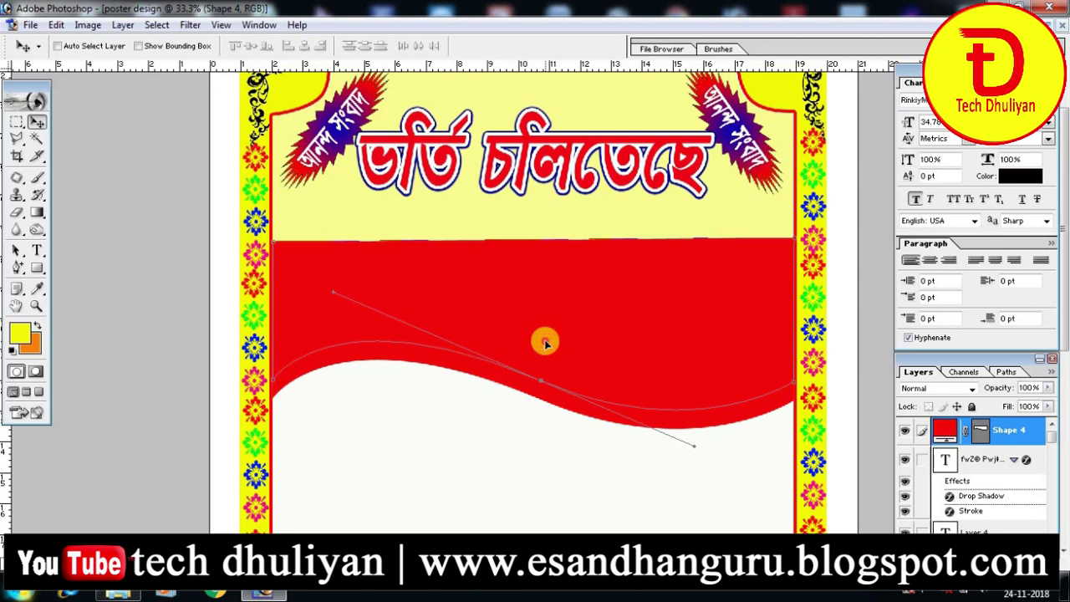
{"action": "key", "text": "ctrl+j"}
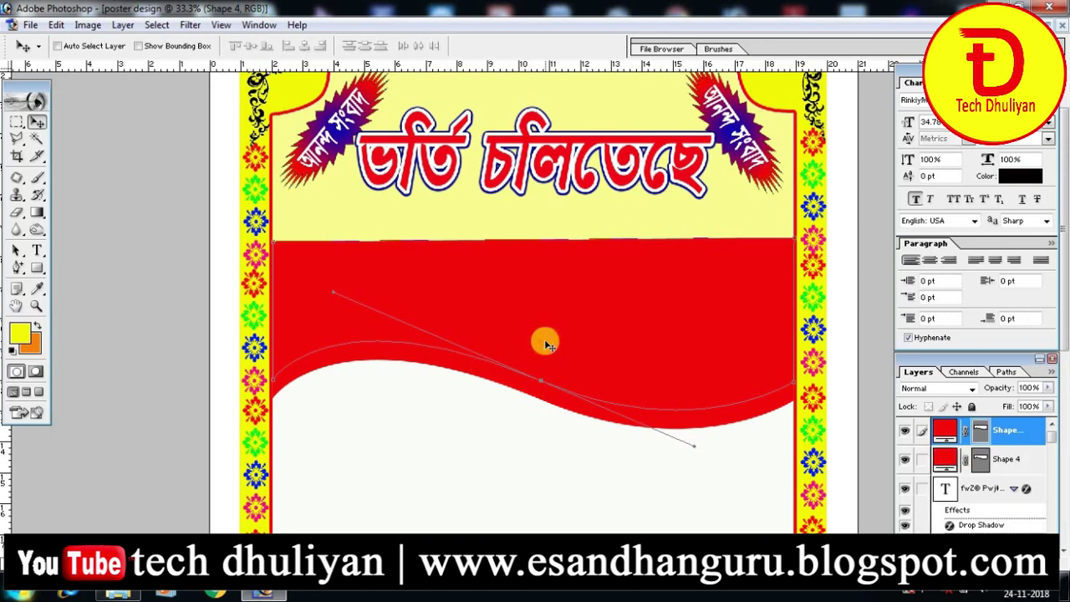
{"action": "key", "text": "Down"}
{"action": "key", "text": "Down"}
{"action": "key", "text": "Down"}
{"action": "key", "text": "Down"}
{"action": "key", "text": "Down"}
{"action": "key", "text": "Down"}
{"action": "key", "text": "Down"}
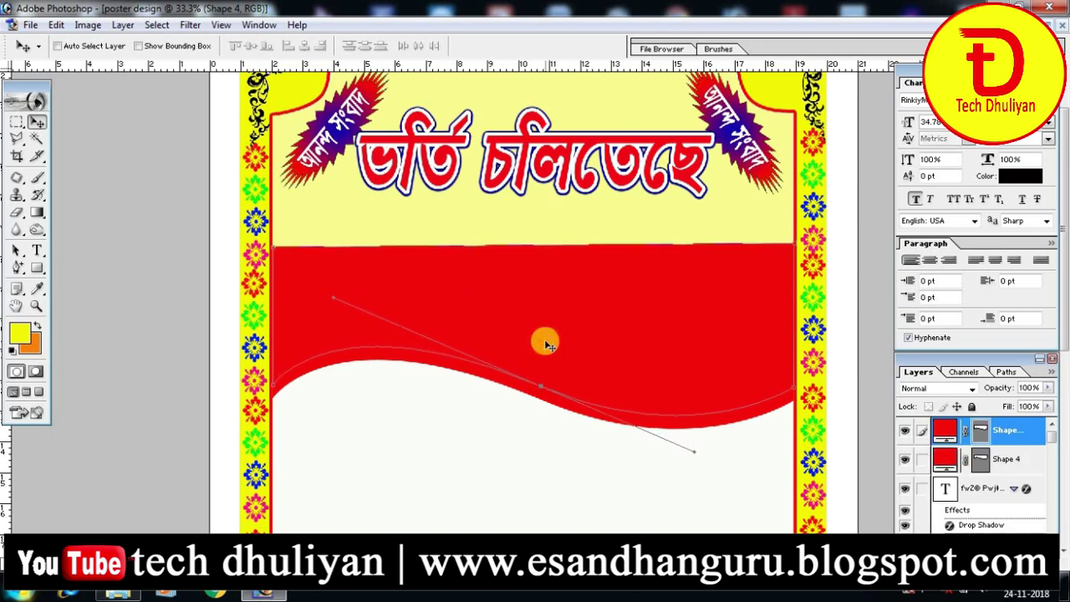
{"action": "key", "text": "Down"}
{"action": "key", "text": "Down"}
{"action": "key", "text": "Down"}
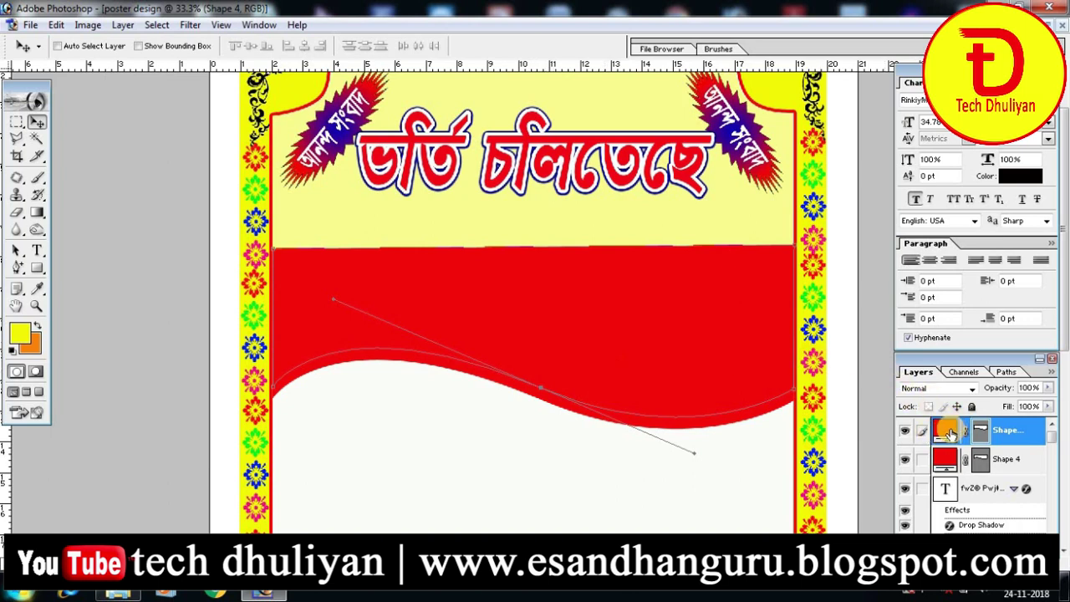
- Fill the copy dark green and raise it to expose a thin red stripe
{"action": "double_click", "coordinate": [948, 431]}
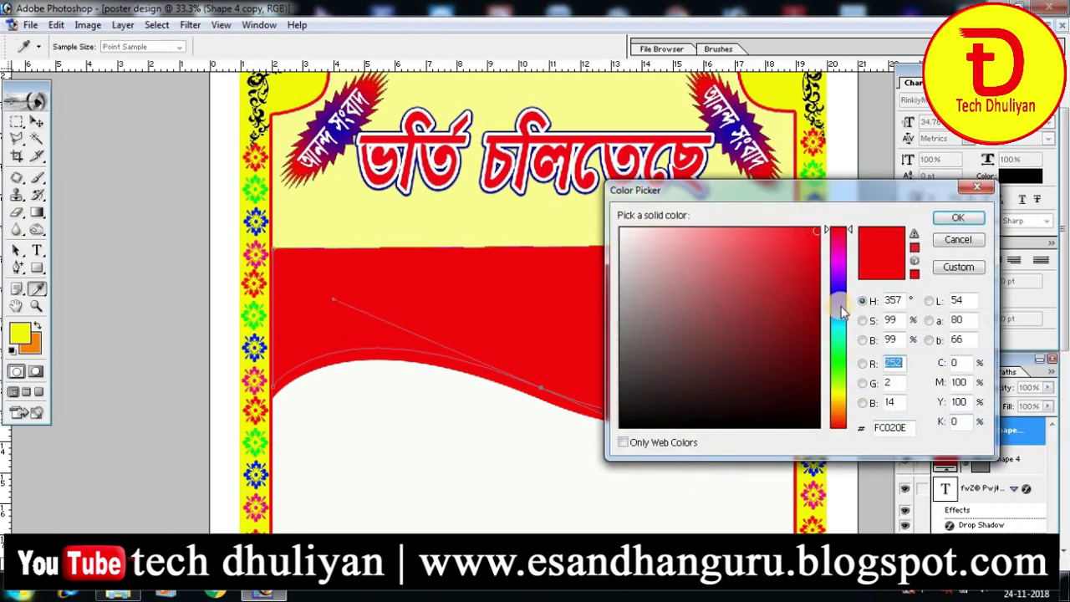
{"action": "left_click", "coordinate": [839, 359]}
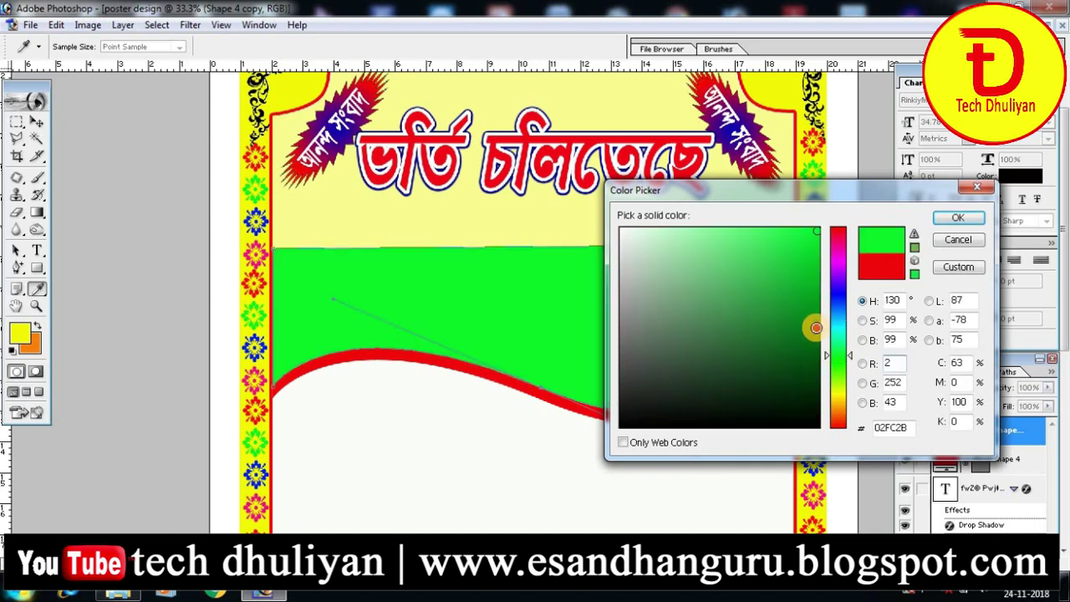
{"action": "left_click", "coordinate": [815, 321]}
{"action": "left_click", "coordinate": [964, 221]}
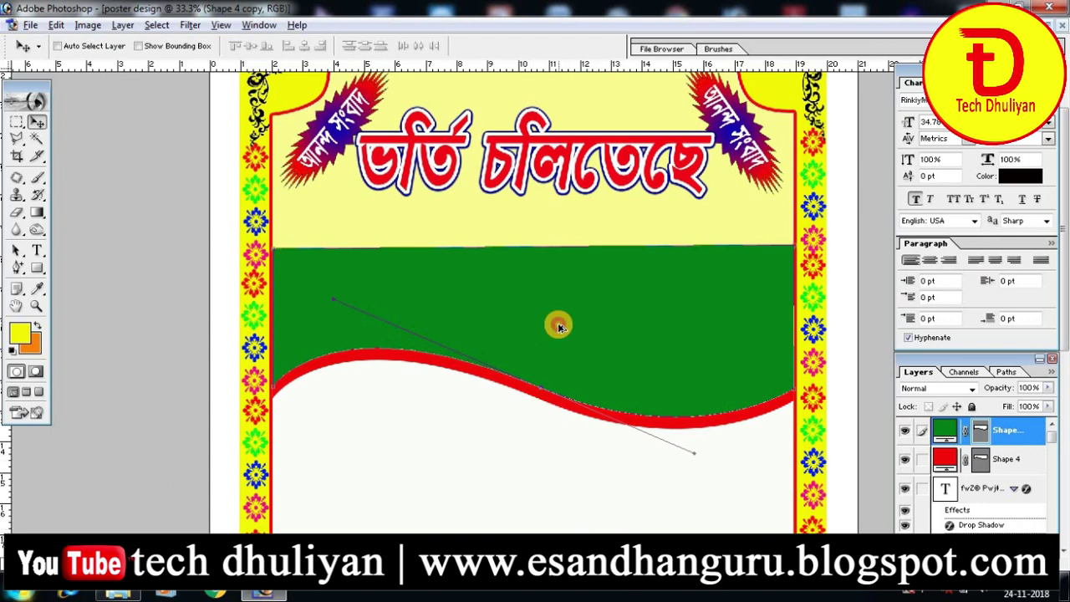
{"action": "left_click_drag", "start_coordinate": [558, 326], "coordinate": [560, 317]}
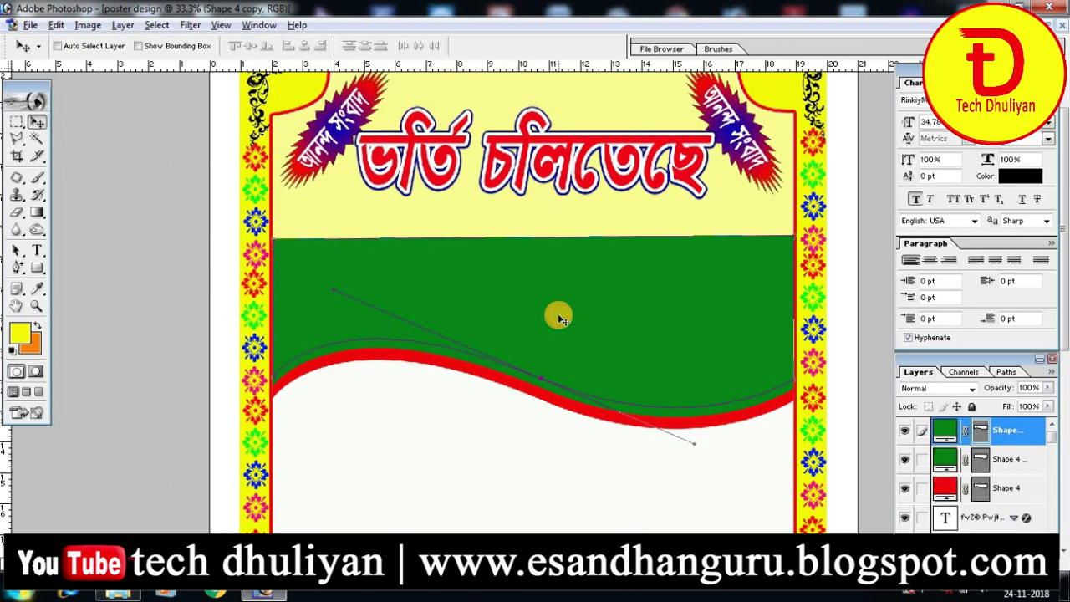
{"action": "left_click_drag", "start_coordinate": [558, 318], "coordinate": [557, 313]}
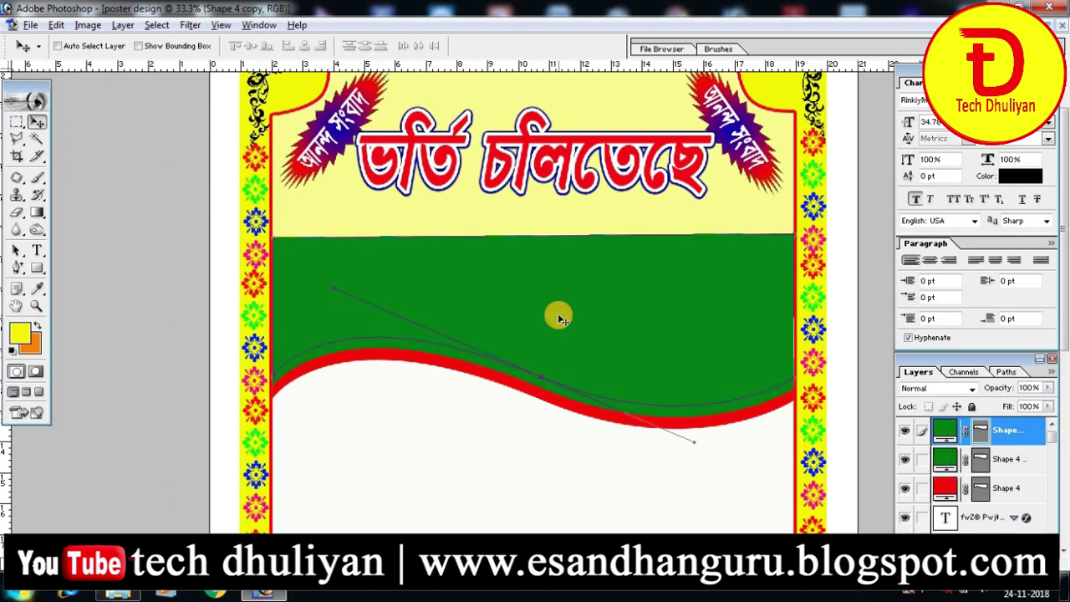
- Recolour the top wave copy white and raise it above the green stripe
{"action": "double_click", "coordinate": [943, 433]}
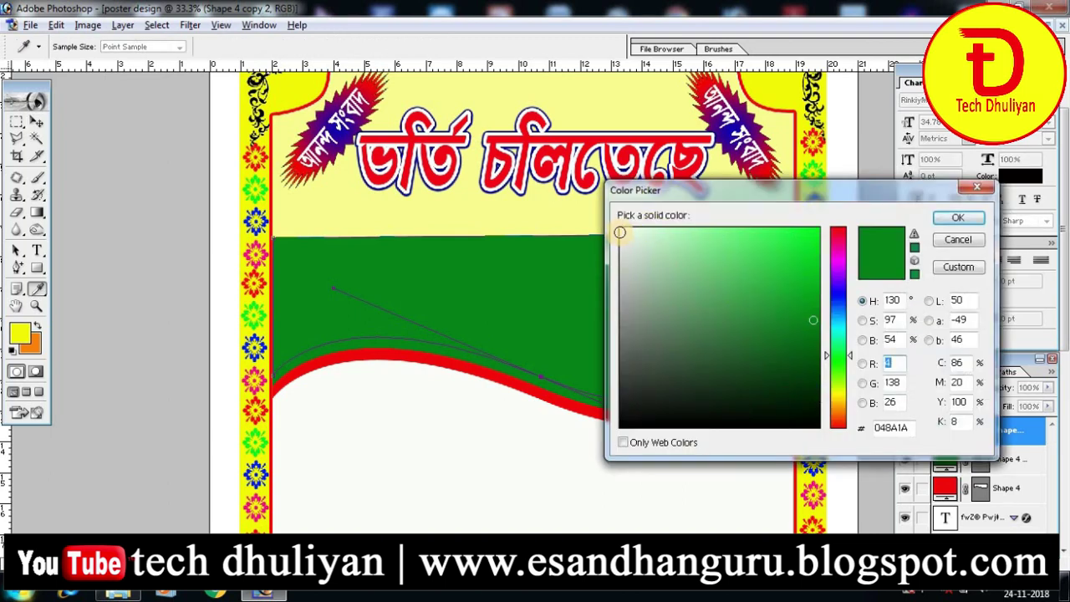
{"action": "left_click", "coordinate": [619, 228]}
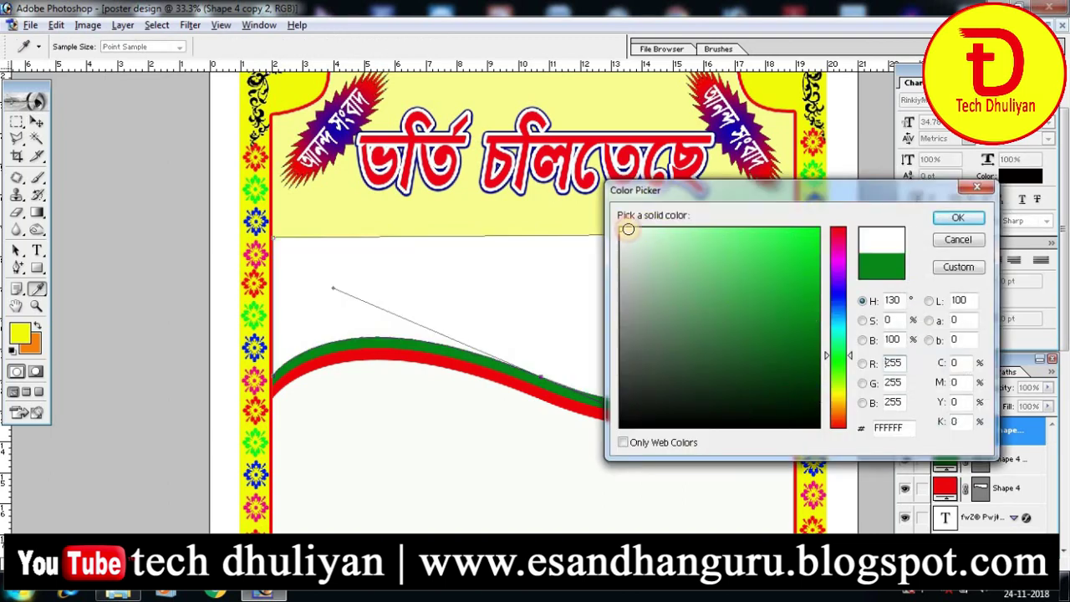
{"action": "left_click", "coordinate": [953, 219]}
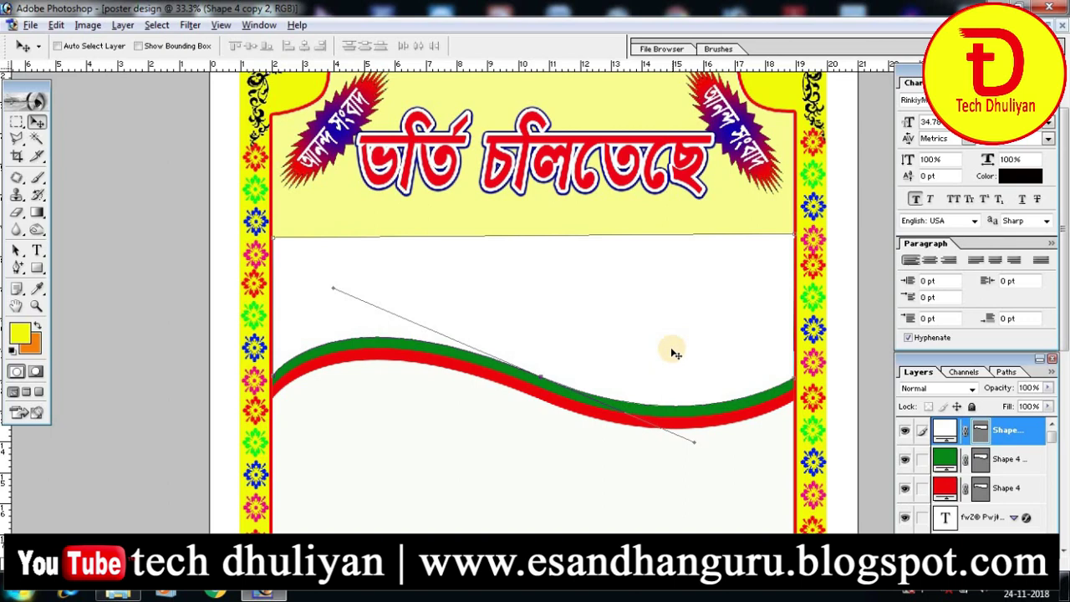
{"action": "left_click_drag", "start_coordinate": [574, 357], "coordinate": [572, 348]}
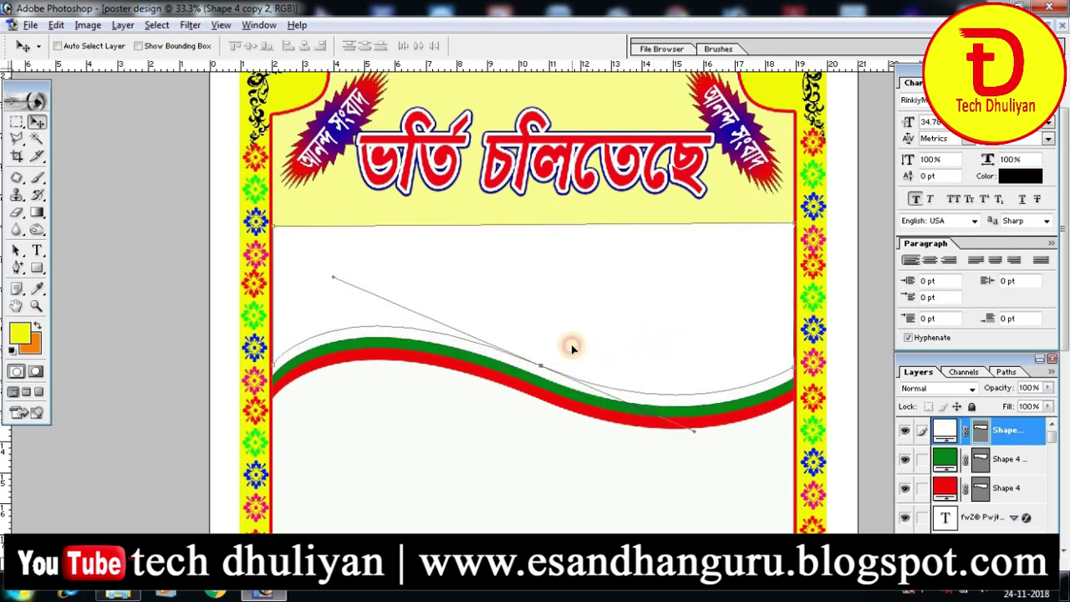
- Duplicate the white wave and give the new copy a dark navy blue fill
{"action": "left_click", "coordinate": [574, 348], "text": "alt"}
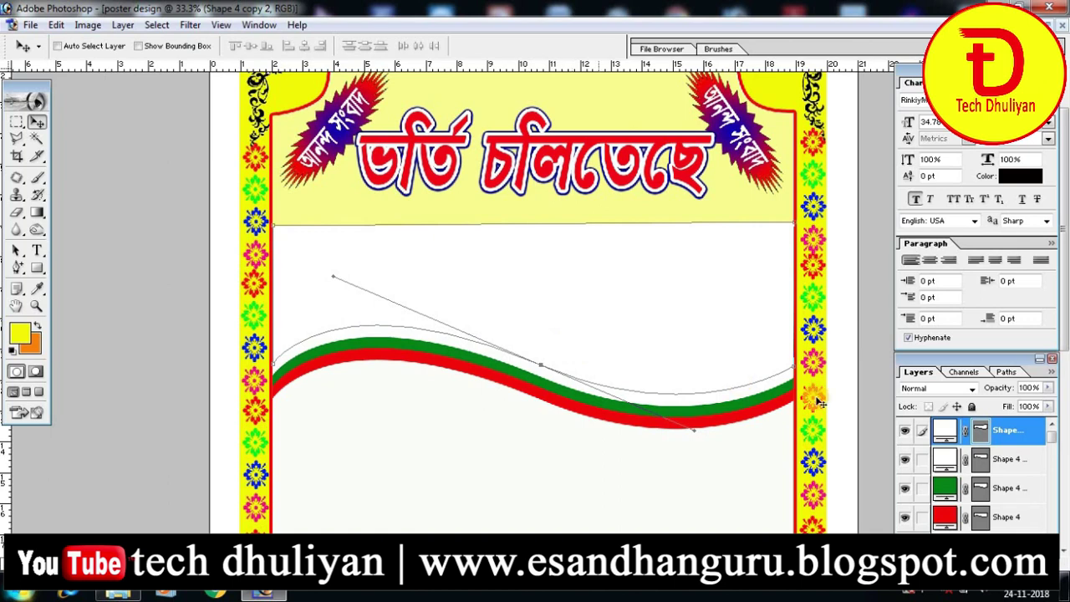
{"action": "double_click", "coordinate": [945, 430]}
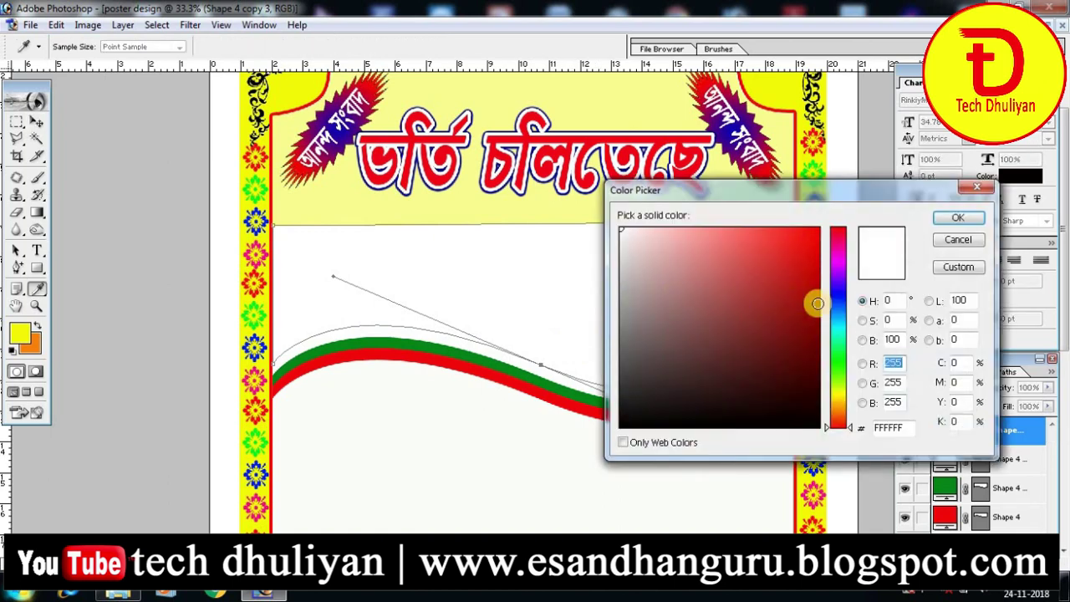
{"action": "left_click", "coordinate": [839, 294]}
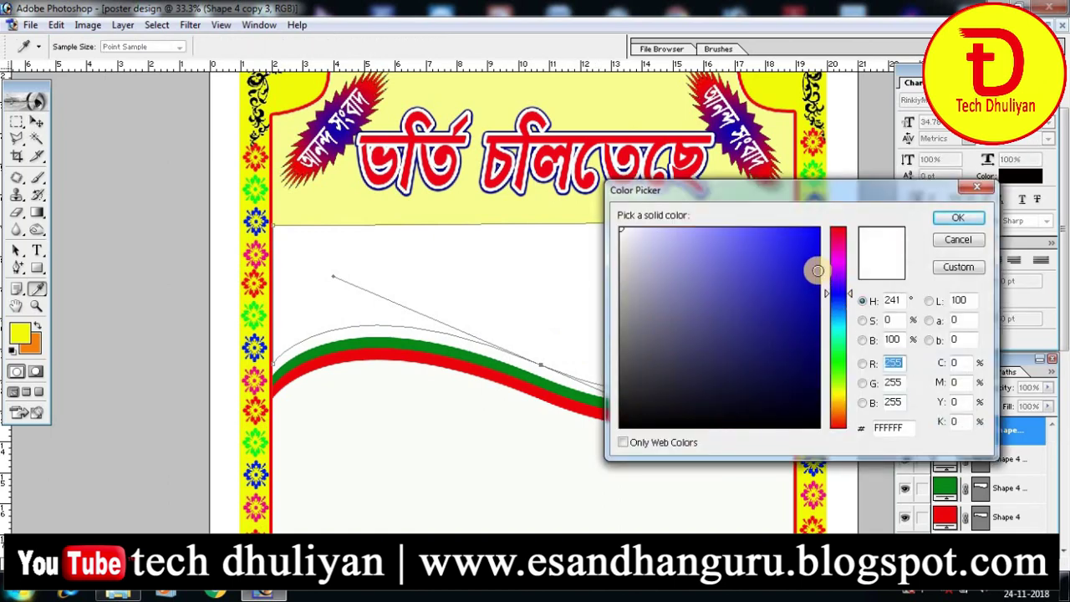
{"action": "left_click", "coordinate": [817, 270]}
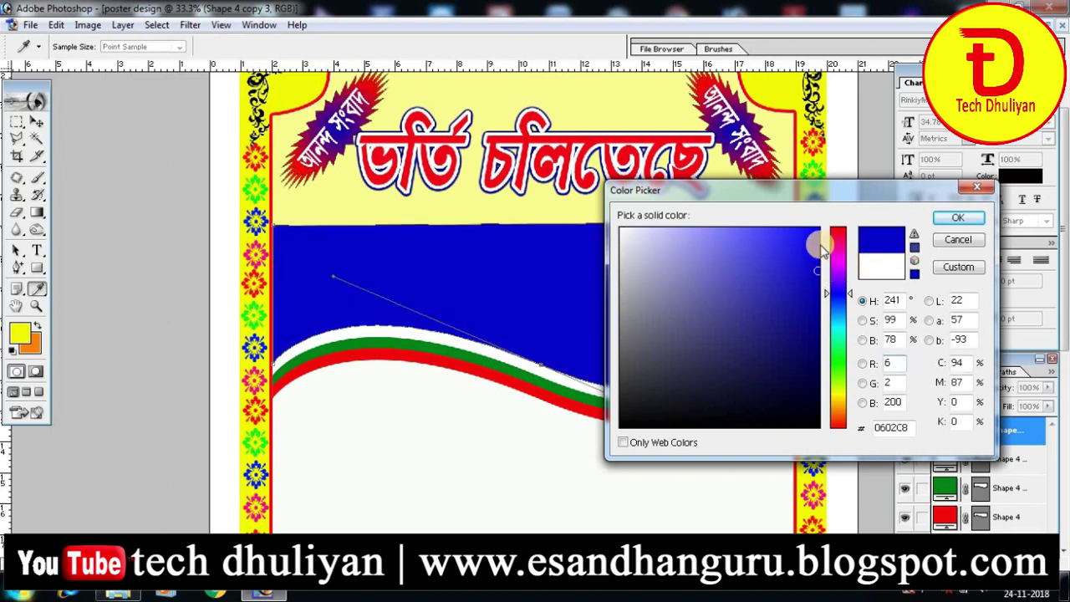
{"action": "left_click", "coordinate": [816, 240]}
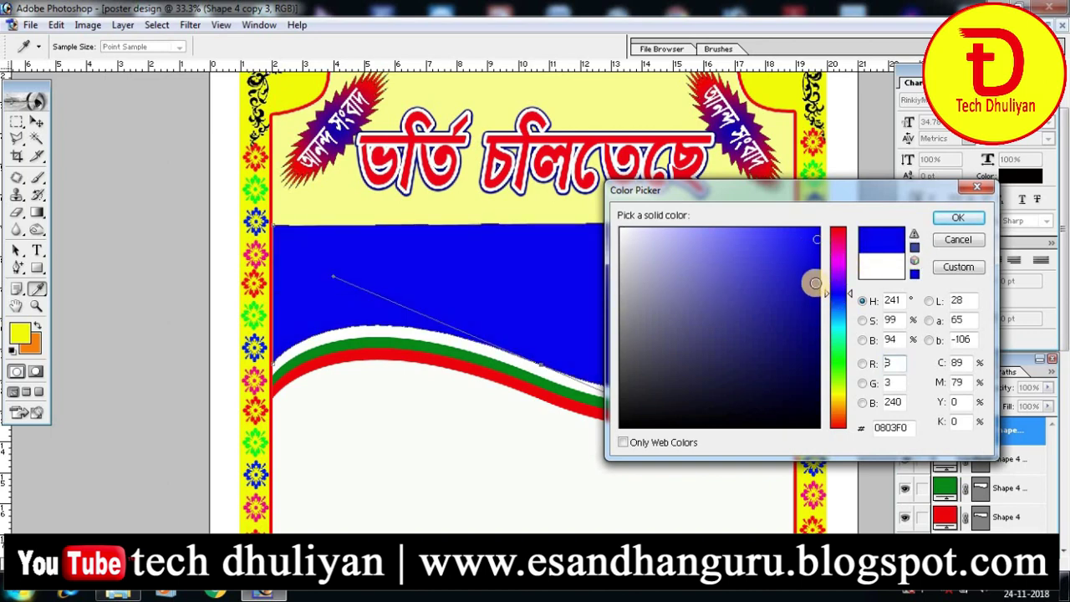
{"action": "left_click", "coordinate": [815, 284]}
{"action": "left_click", "coordinate": [808, 321]}
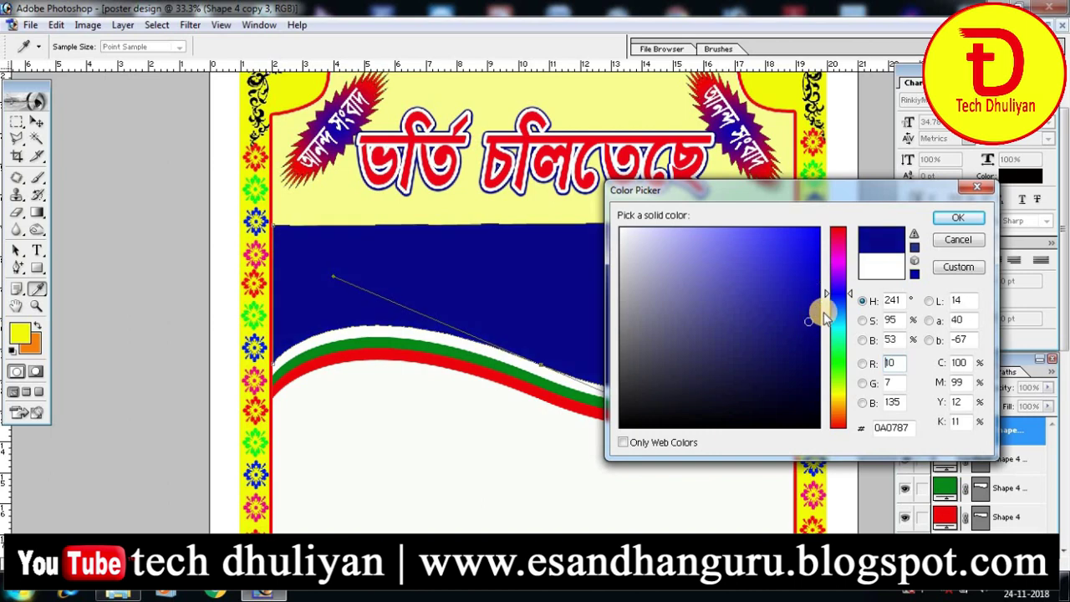
{"action": "left_click_drag", "start_coordinate": [805, 303], "coordinate": [812, 305]}
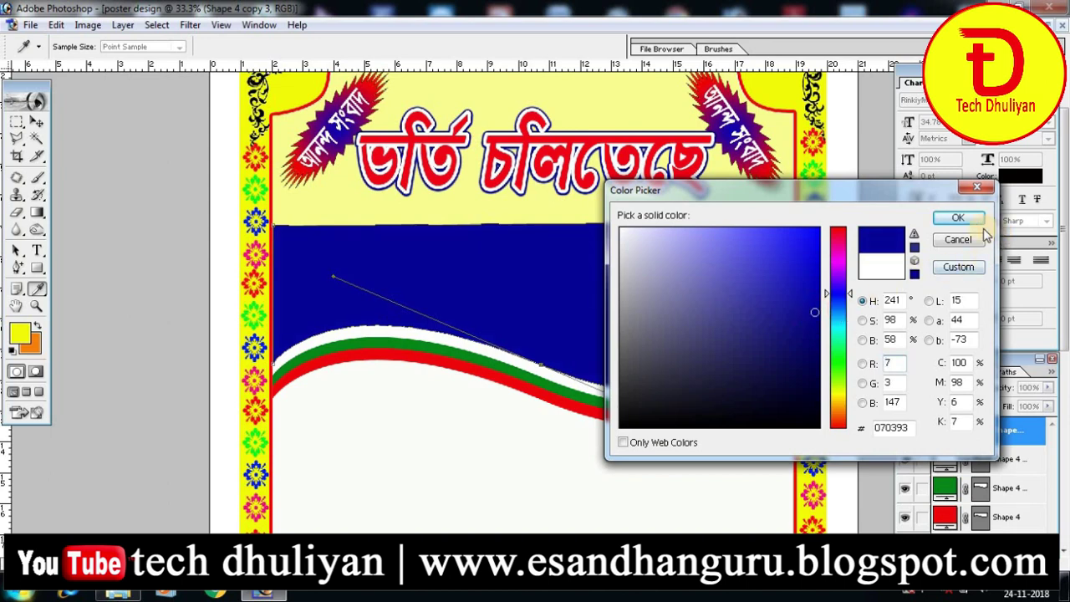
{"action": "left_click", "coordinate": [958, 217]}
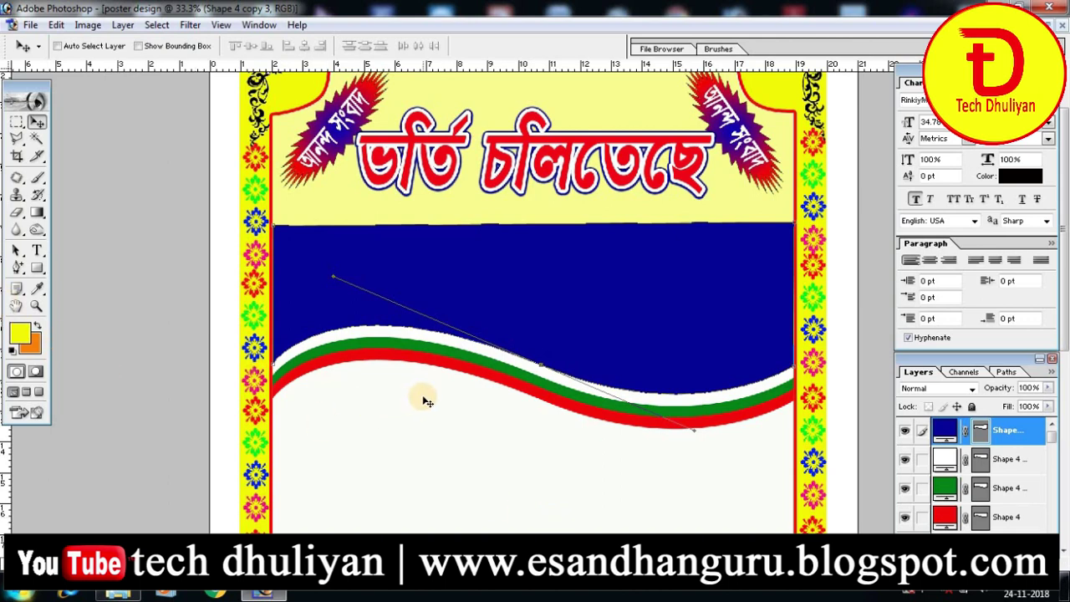
- Nudge the blue wave shape up three steps to widen the white stripe
{"action": "key", "text": "Up"}
{"action": "key", "text": "Up"}
{"action": "key", "text": "Up"}
{"action": "key", "text": "Up"}
{"action": "key", "text": "Up"}
{"action": "key", "text": "Up"}
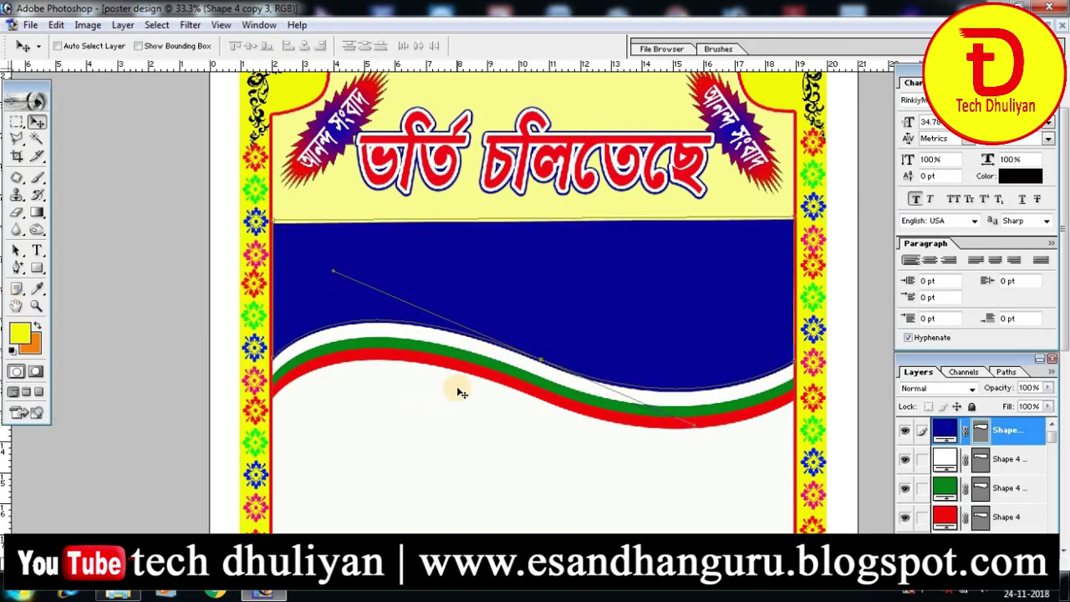
{"action": "key", "text": "Up"}
{"action": "key", "text": "Up"}
{"action": "key", "text": "Up"}
{"action": "key", "text": "Up"}
{"action": "key", "text": "Up"}
{"action": "key", "text": "Up"}
{"action": "key", "text": "Up"}
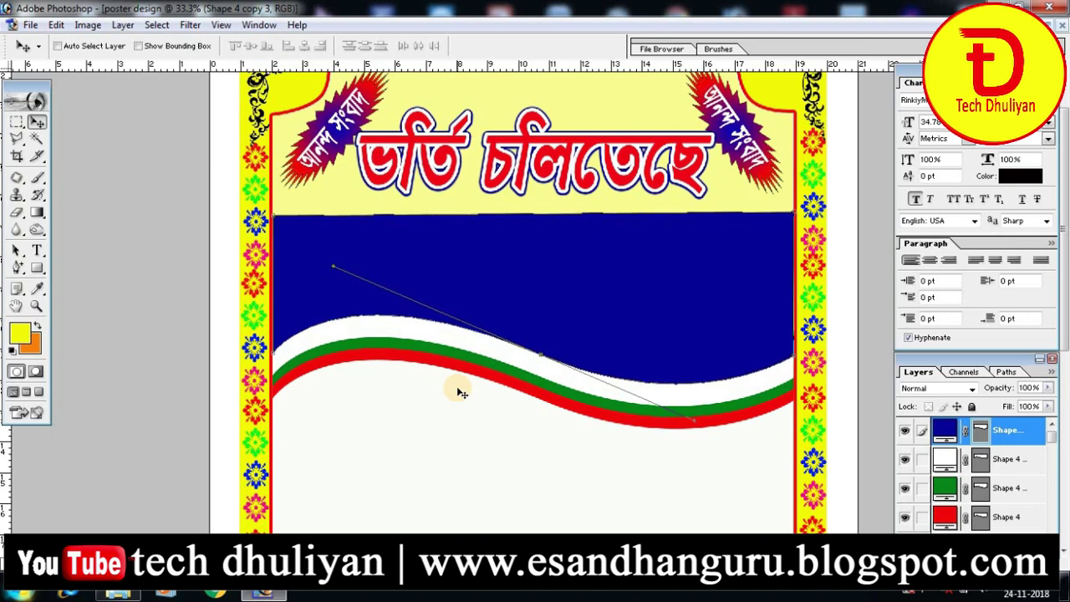
{"action": "key", "text": "Up"}
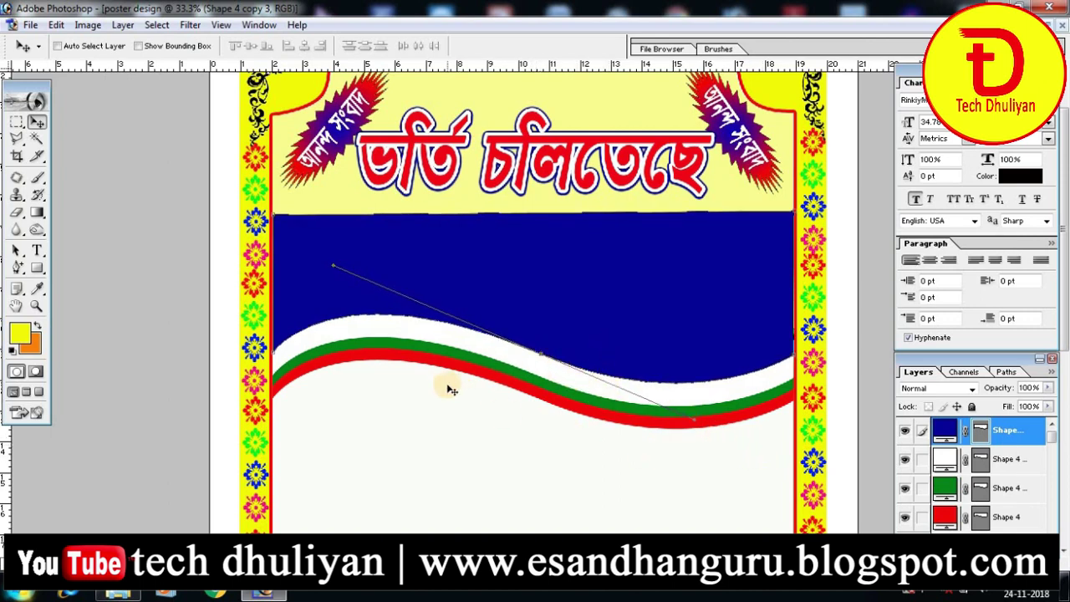
- Stretch the blue wave downward to about 104% height with Free Transform
{"action": "key", "text": "ctrl+t"}
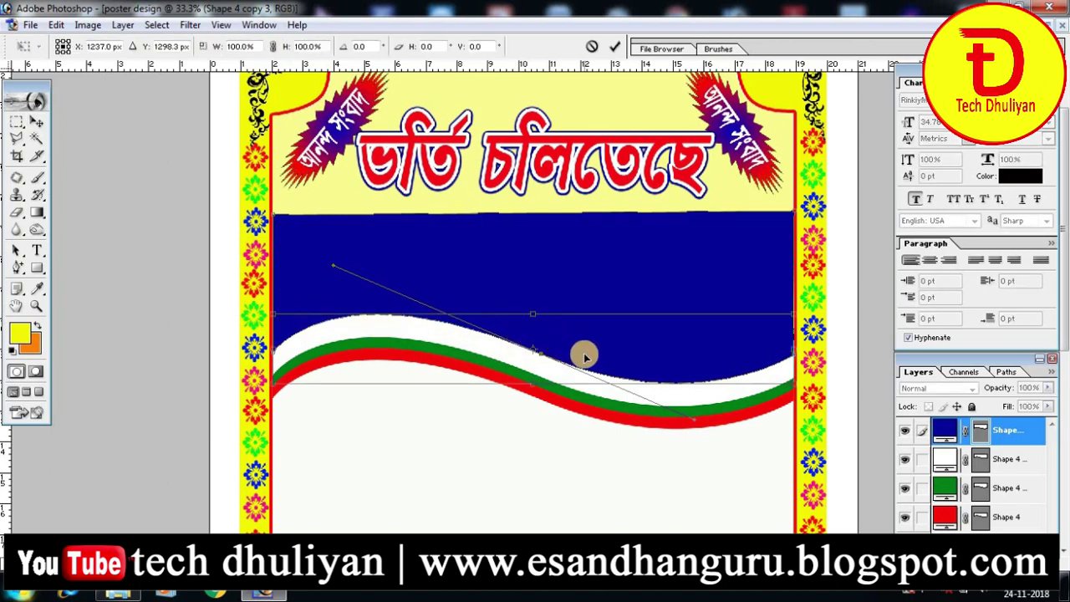
{"action": "left_click_drag", "start_coordinate": [540, 386], "coordinate": [545, 391]}
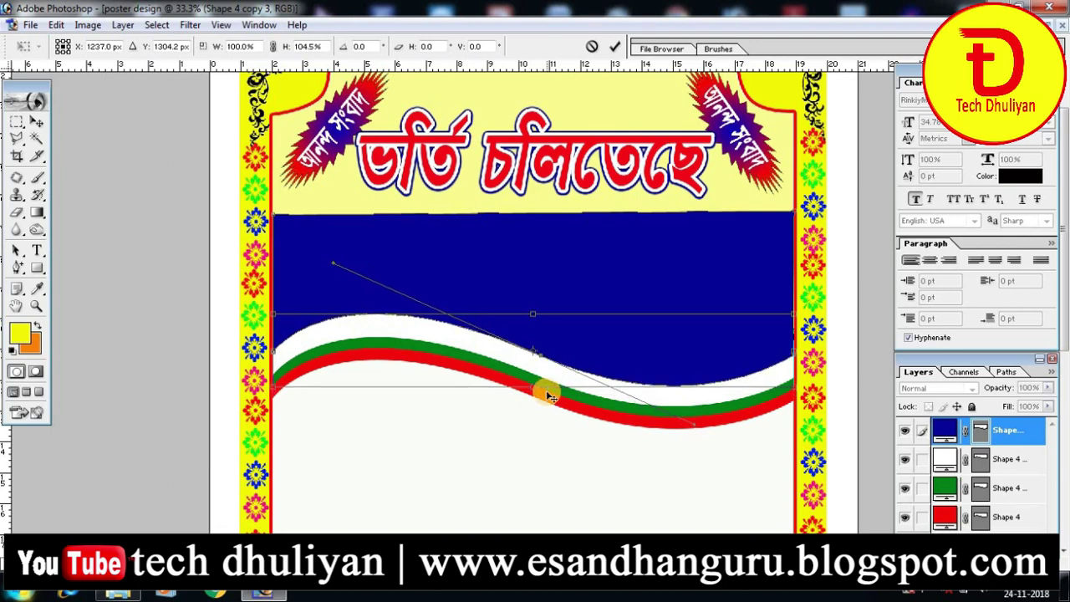
{"action": "key", "text": "Return"}
{"action": "left_click", "coordinate": [18, 267]}
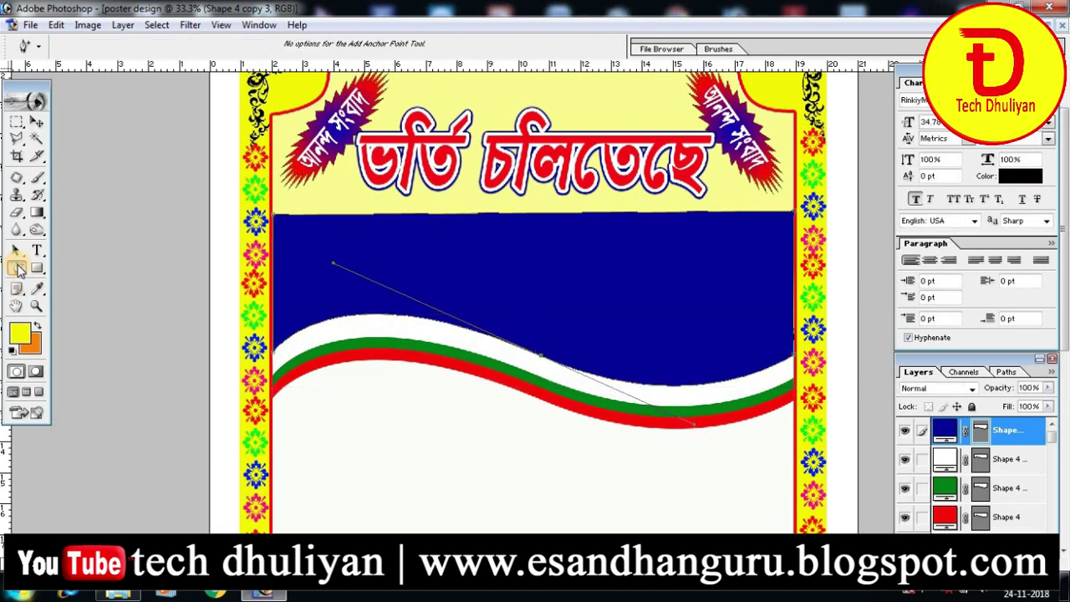
{"action": "left_click", "coordinate": [36, 124]}
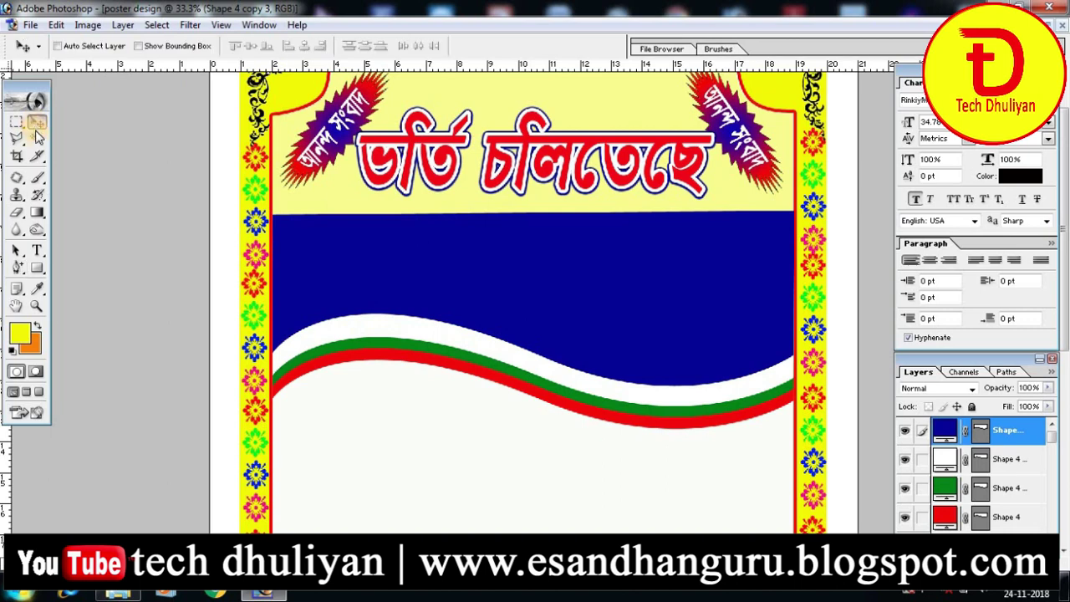
{"action": "key", "text": "ctrl+t"}
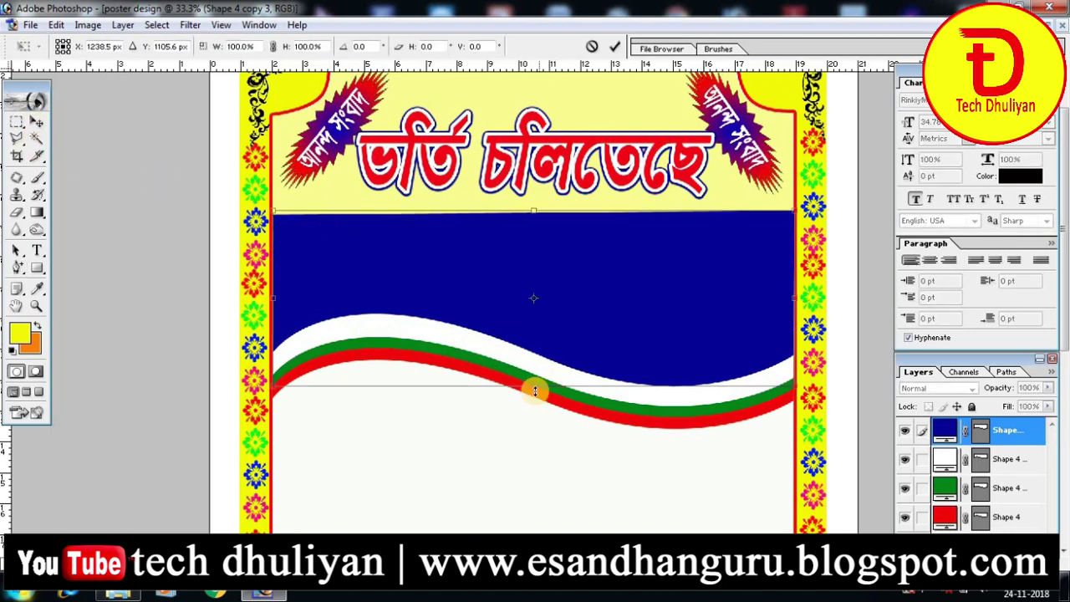
{"action": "left_click_drag", "start_coordinate": [535, 397], "coordinate": [537, 401]}
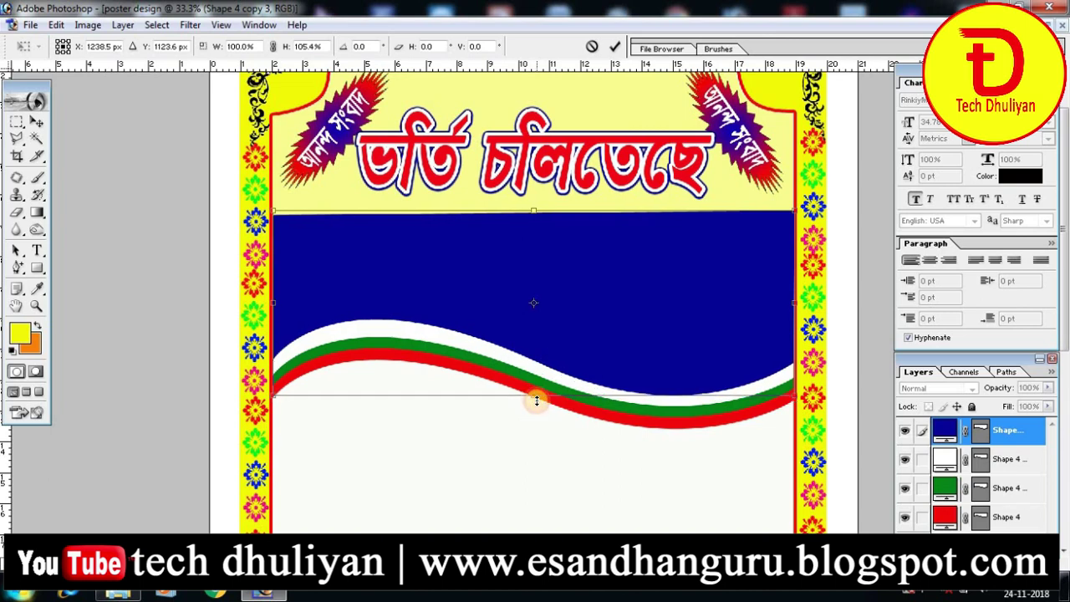
{"action": "key", "text": "Return"}
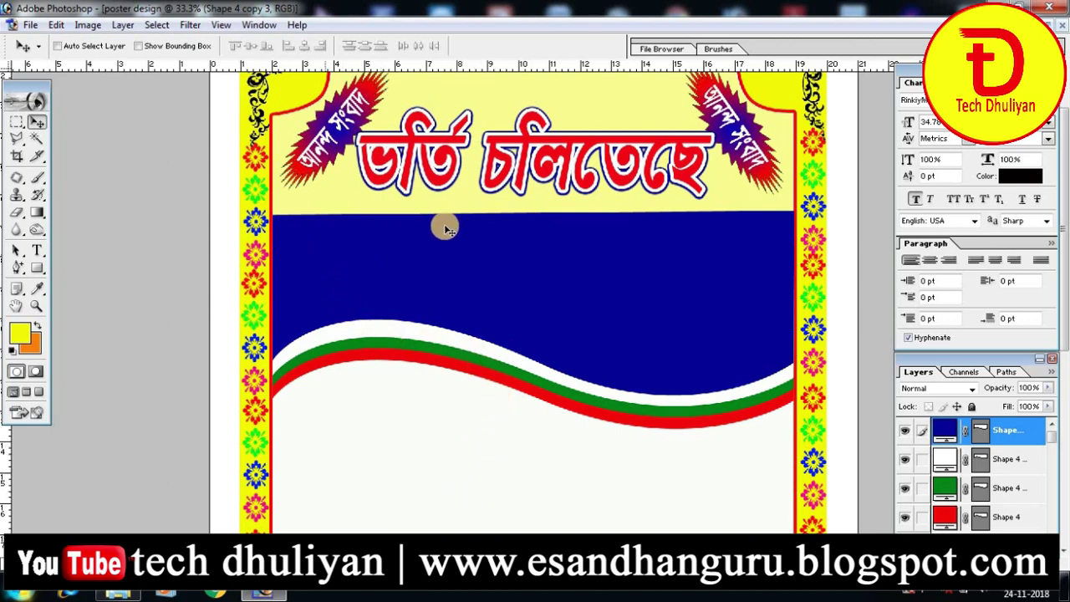
{"action": "scroll", "coordinate": [526, 400], "scroll_direction": "up", "scroll_amount": 1}
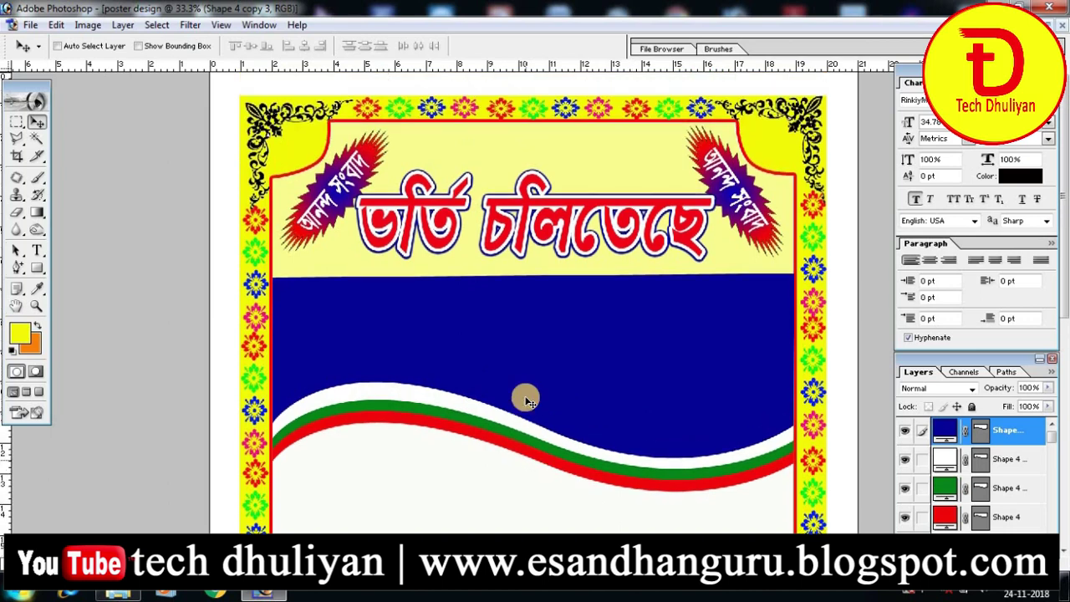
{"action": "scroll", "coordinate": [528, 402], "scroll_direction": "up", "scroll_amount": 1}
{"action": "scroll", "coordinate": [527, 402], "scroll_direction": "up", "scroll_amount": 1}
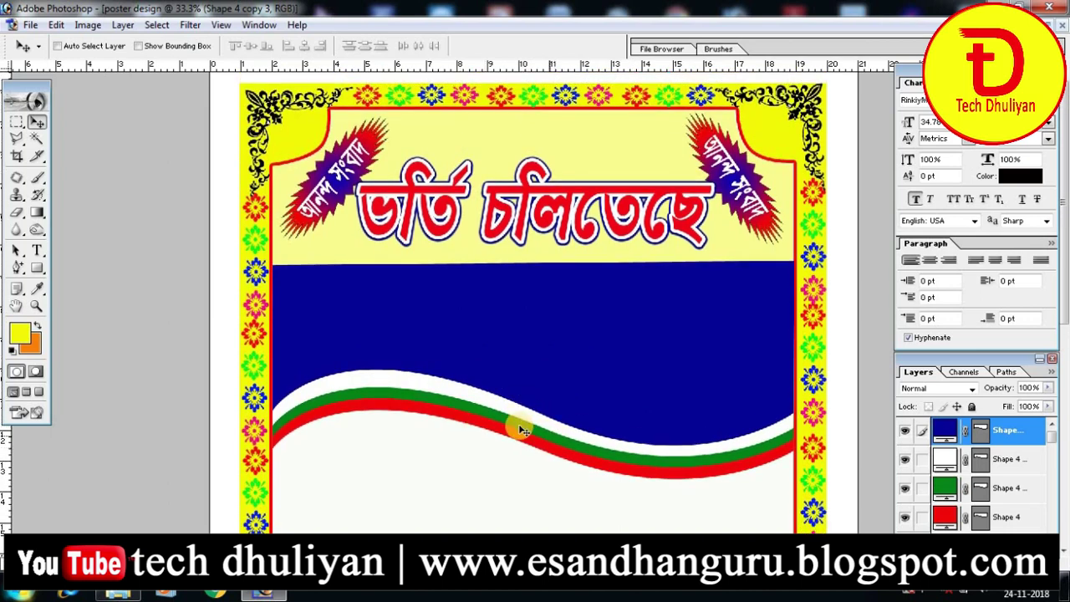
- Start a new Arial text layer on the navy blue band
{"action": "left_click", "coordinate": [36, 254]}
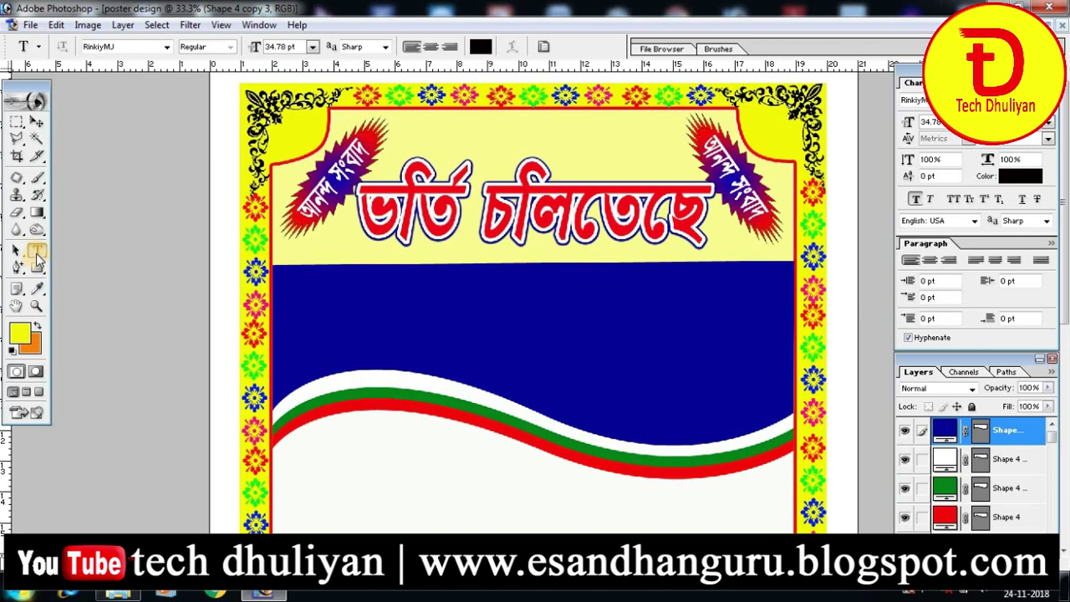
{"action": "left_click", "coordinate": [167, 47]}
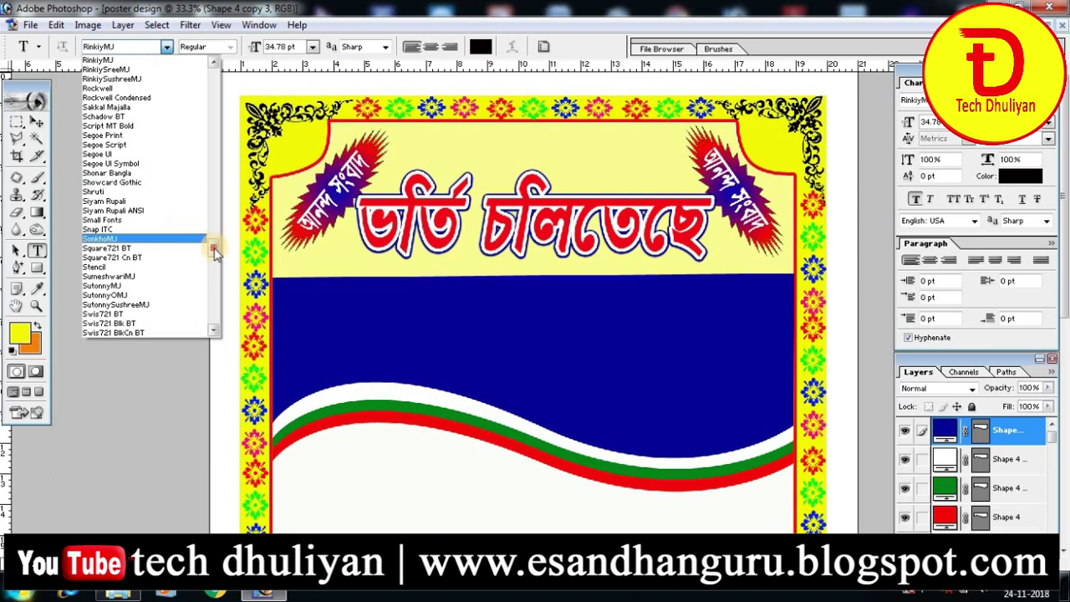
{"action": "mouse_move", "coordinate": [214, 247]}
{"action": "left_mouse_down"}
{"action": "mouse_move", "coordinate": [209, 74]}
{"action": "mouse_move", "coordinate": [211, 82]}
{"action": "left_mouse_up"}
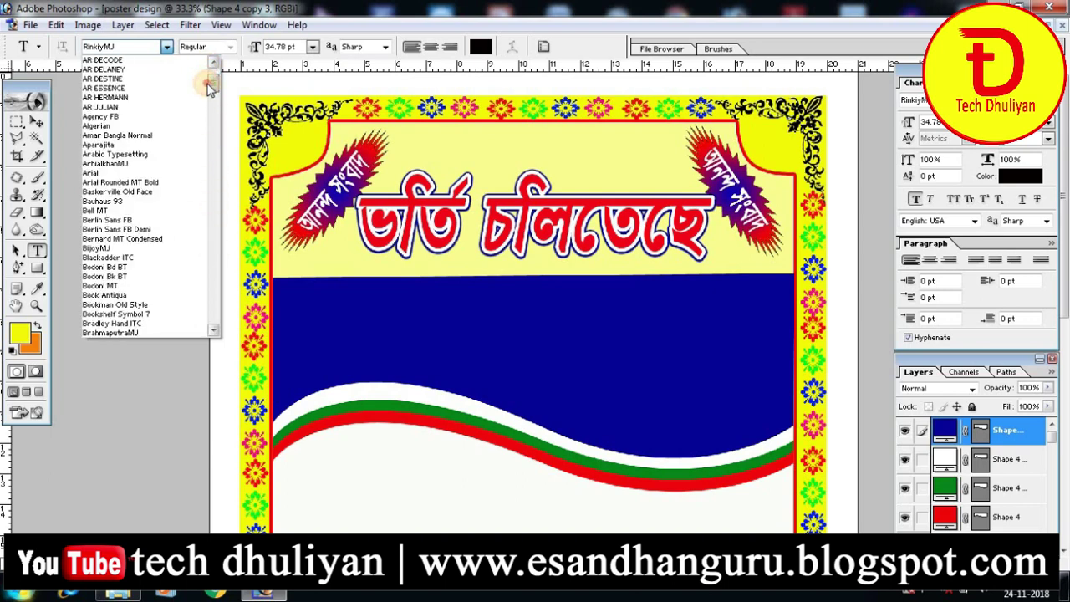
{"action": "left_click", "coordinate": [97, 172]}
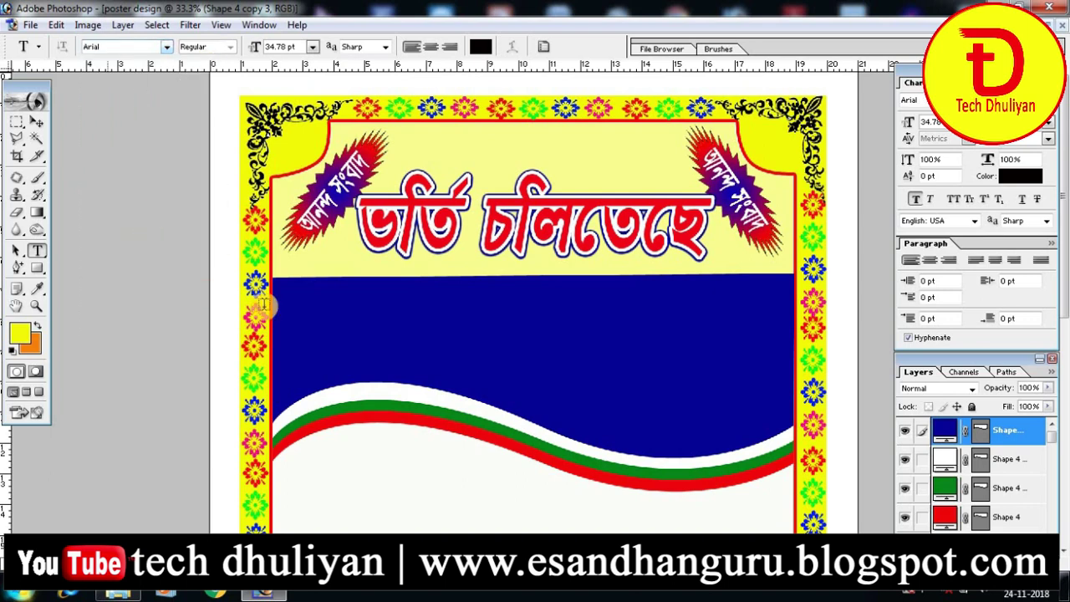
{"action": "left_click", "coordinate": [408, 332]}
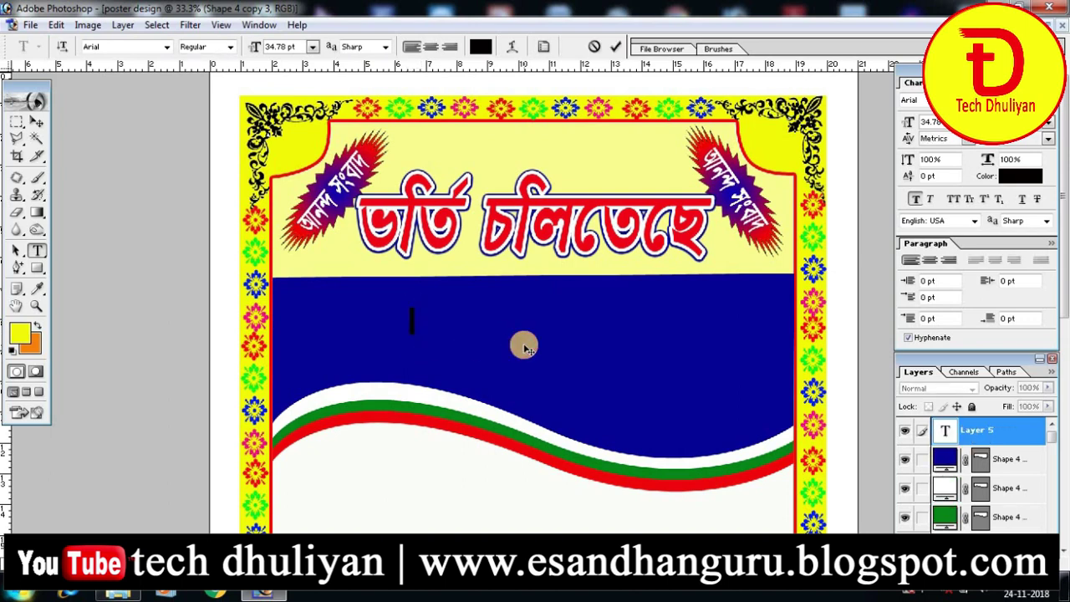
- Type INSTITUTE OF COMPUTER on the blue band and shift it left
{"action": "type", "text": "INSTI"}
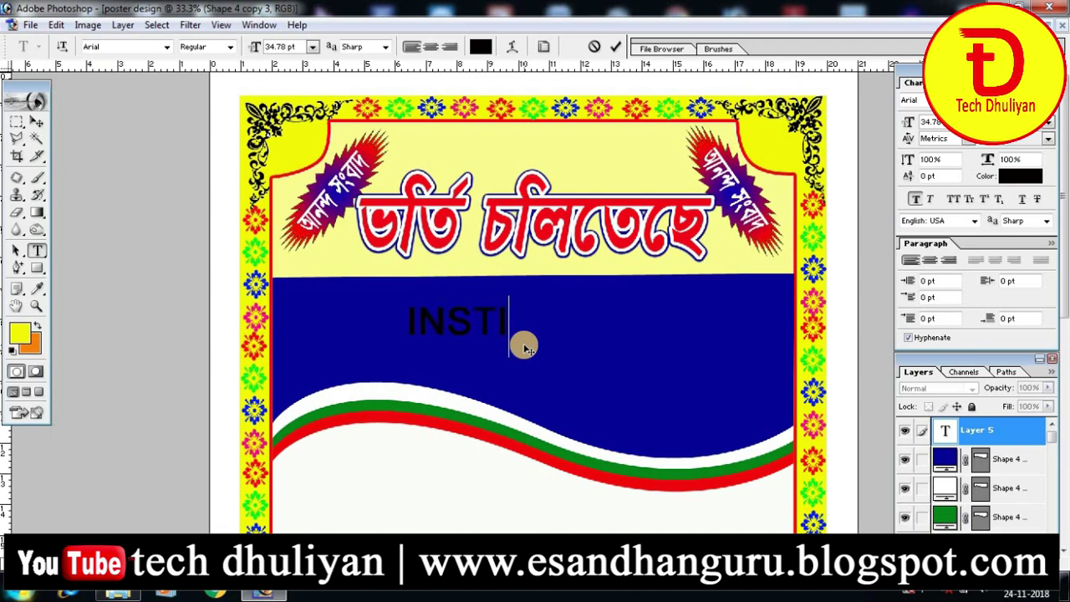
{"action": "type", "text": "UTEOF"}
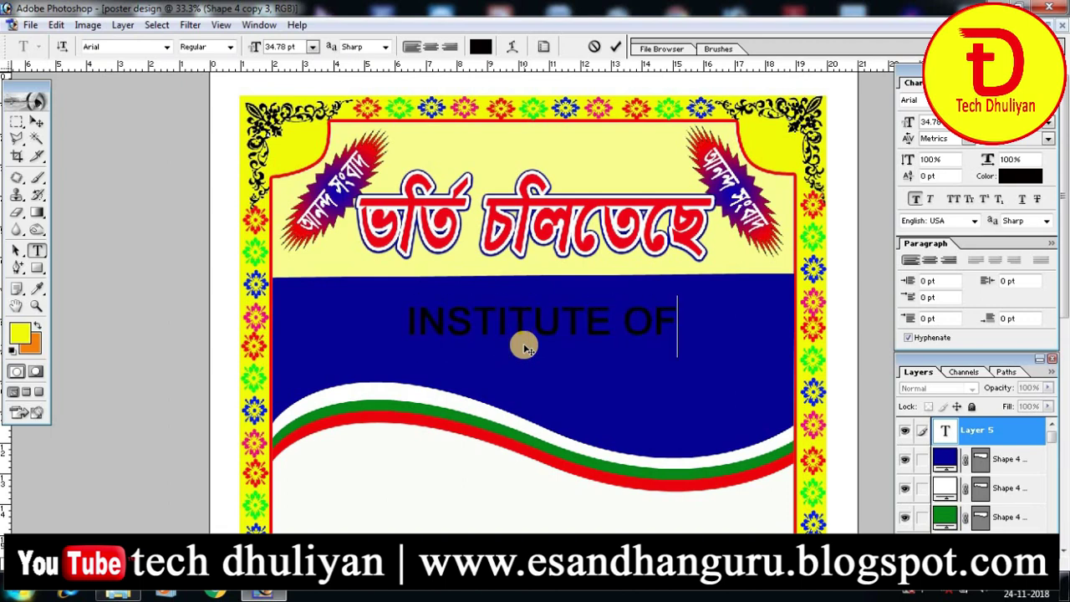
{"action": "type", "text": "cOM"}
{"action": "key", "text": "BackSpace"}
{"action": "key", "text": "BackSpace"}
{"action": "key", "text": "BackSpace"}
{"action": "type", "text": "COMPUT"}
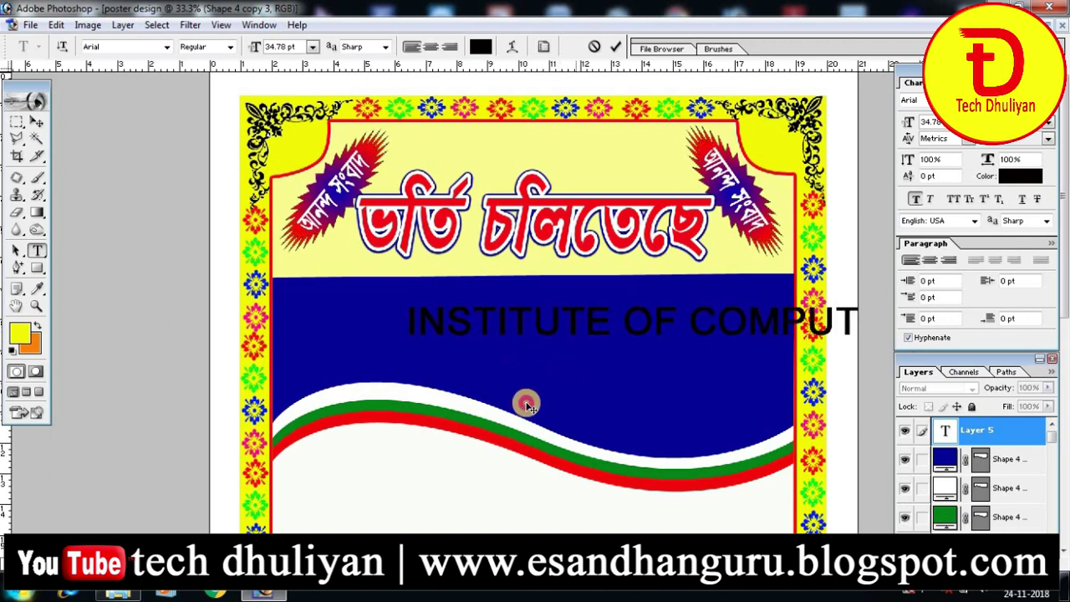
{"action": "type", "text": "ER"}
{"action": "left_click_drag", "start_coordinate": [523, 401], "coordinate": [478, 421]}
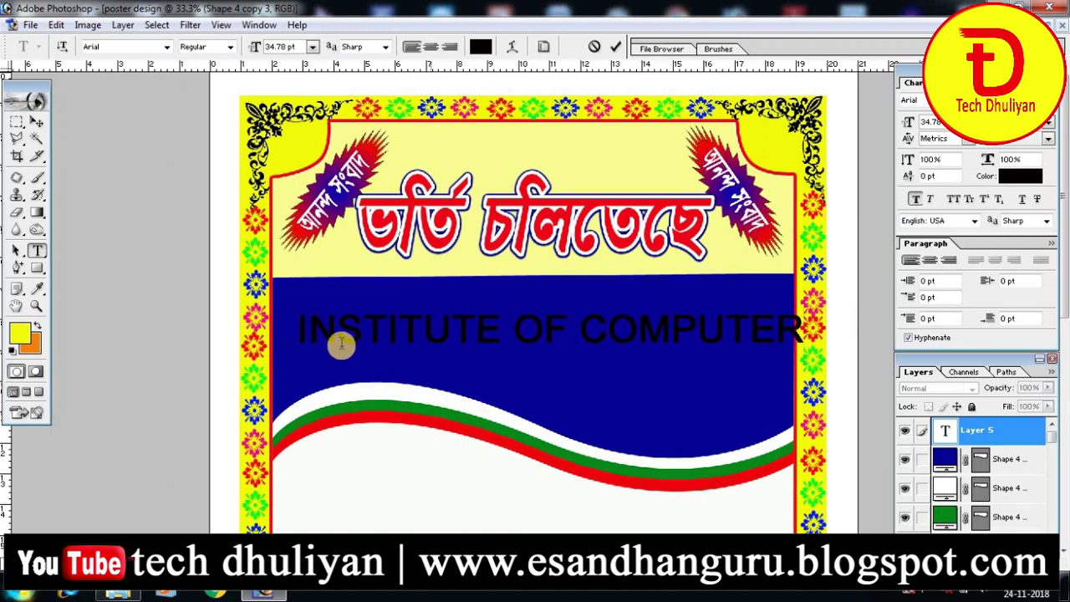
- Set the INSTITUTE OF COMPUTER line in Berlin Sans FB Demi Bold
{"action": "left_click", "coordinate": [294, 326]}
{"action": "left_click_drag", "start_coordinate": [373, 332], "coordinate": [726, 318]}
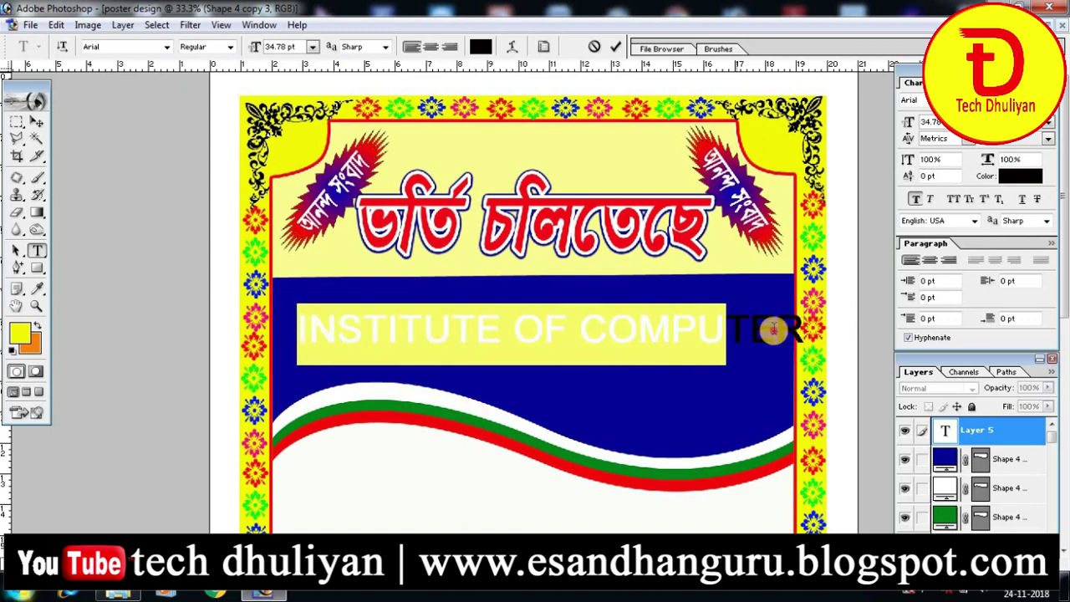
{"action": "left_click", "coordinate": [92, 48]}
{"action": "key", "text": "Down"}
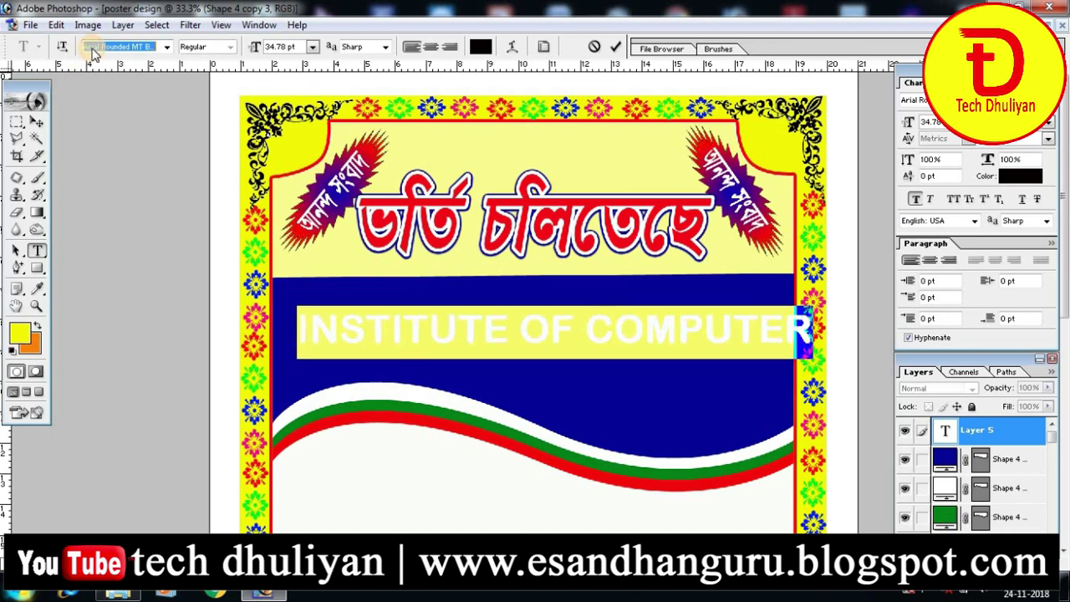
{"action": "key", "text": "Down"}
{"action": "key", "text": "Down"}
{"action": "key", "text": "Down"}
{"action": "key", "text": "Down"}
{"action": "key", "text": "Down"}
{"action": "key", "text": "Down"}
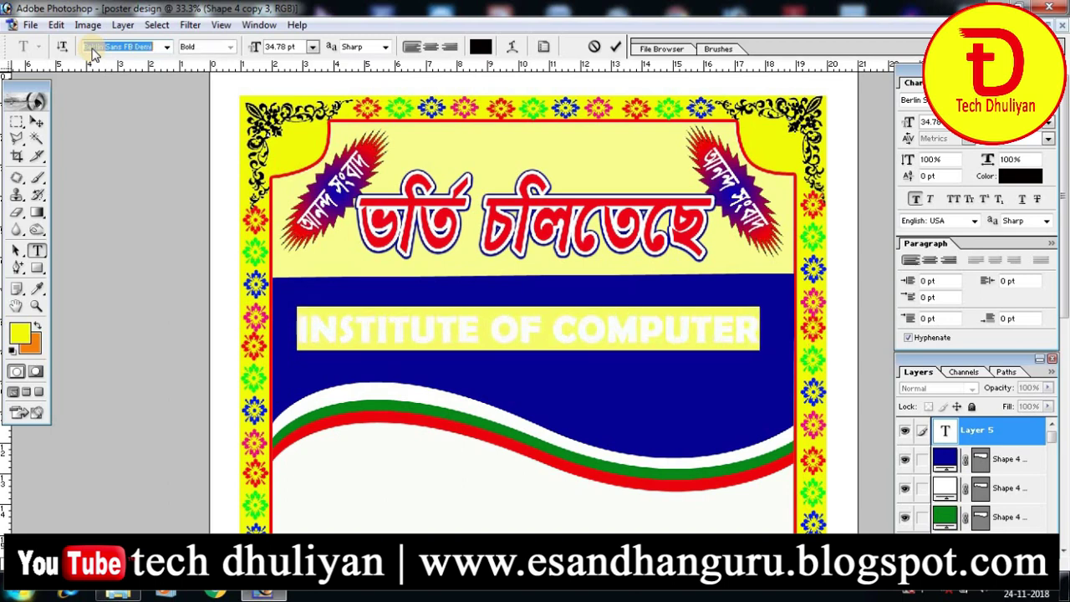
{"action": "key", "text": "Down"}
{"action": "key", "text": "Up"}
{"action": "key", "text": "Up"}
{"action": "key", "text": "Up"}
{"action": "key", "text": "Down"}
{"action": "key", "text": "Down"}
{"action": "left_click", "coordinate": [562, 339]}
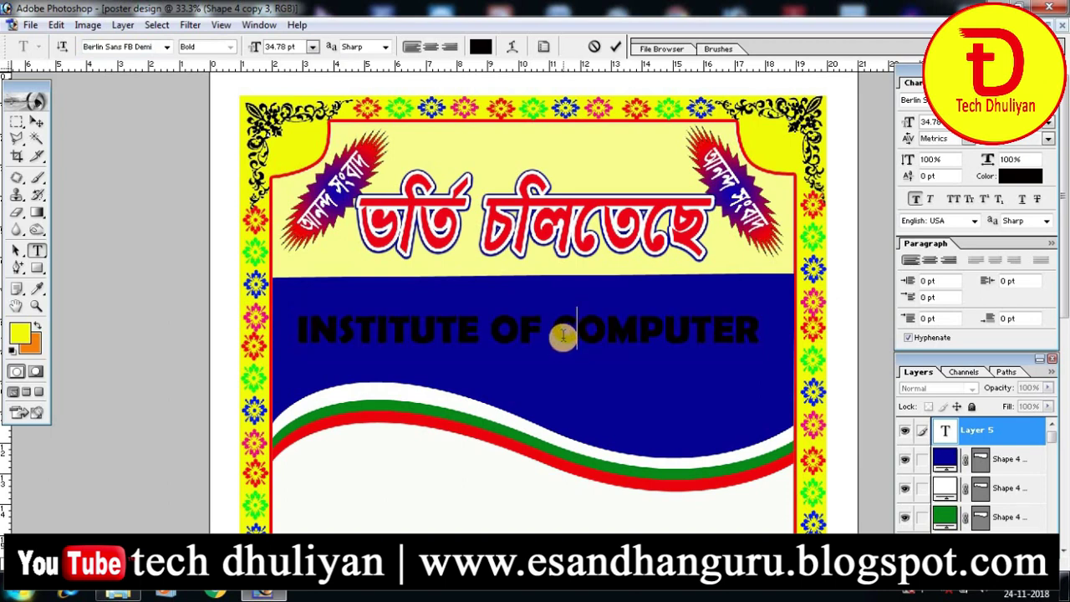
- Colour the whole INSTITUTE OF COMPUTER line bright red
{"action": "left_click", "coordinate": [320, 313]}
{"action": "key", "text": "ctrl+a"}
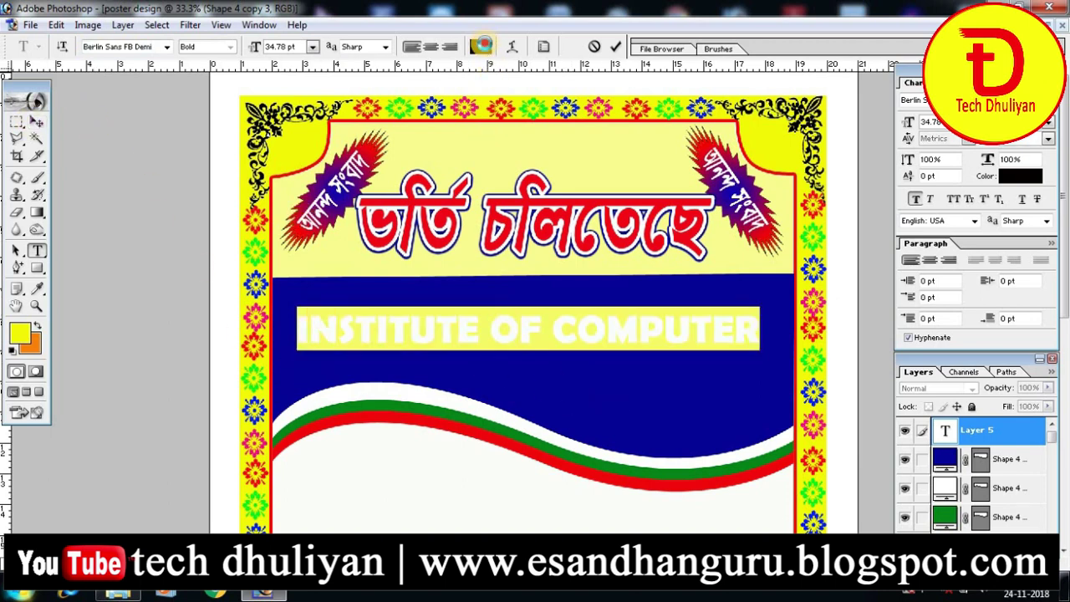
{"action": "left_click", "coordinate": [481, 44]}
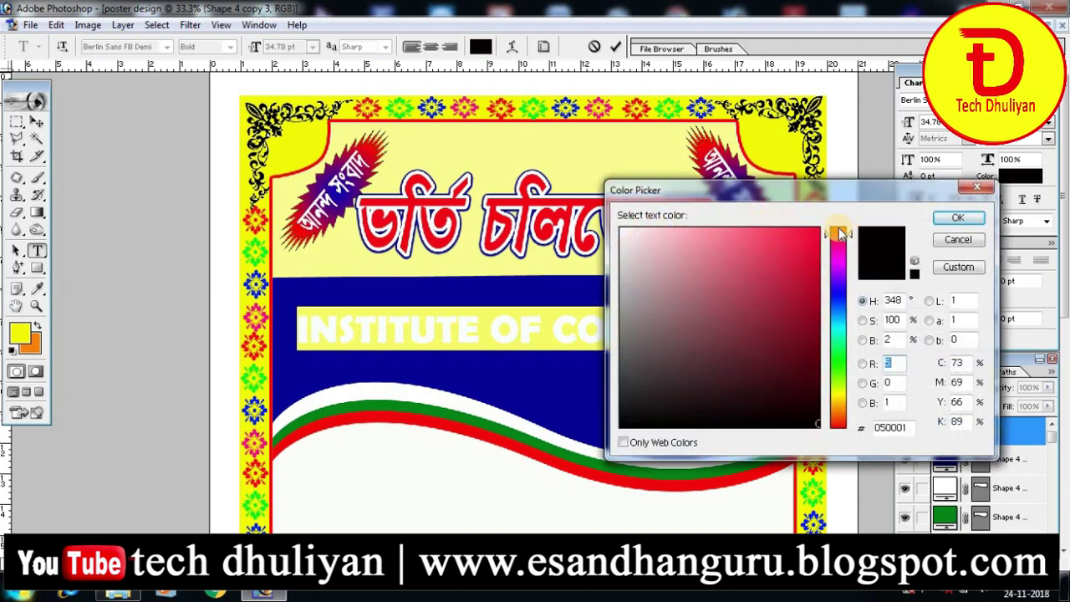
{"action": "left_click_drag", "start_coordinate": [841, 234], "coordinate": [826, 231]}
{"action": "left_click", "coordinate": [814, 228]}
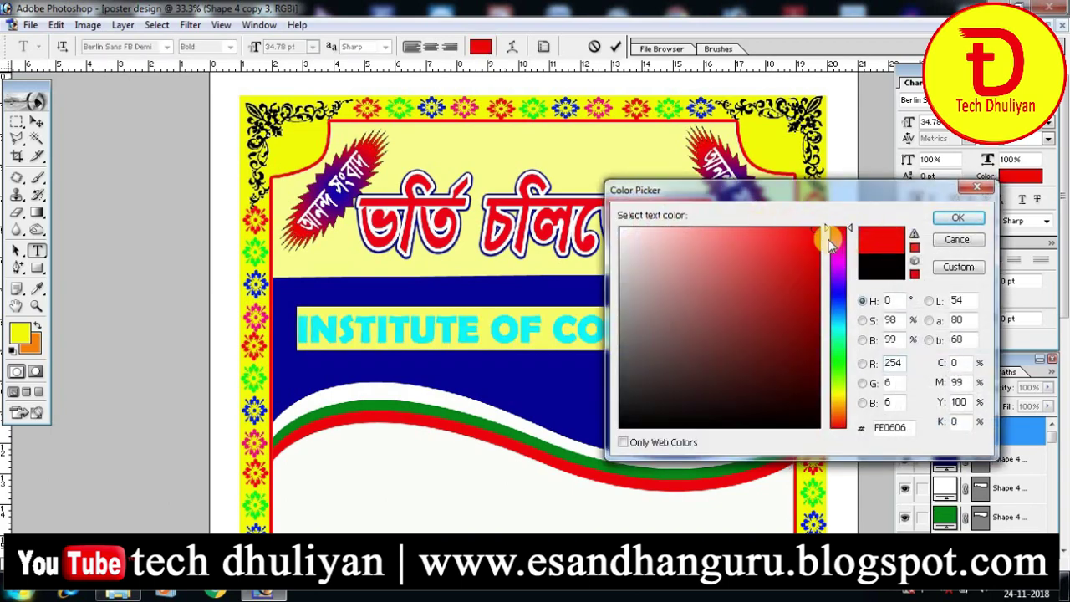
{"action": "left_click", "coordinate": [958, 218]}
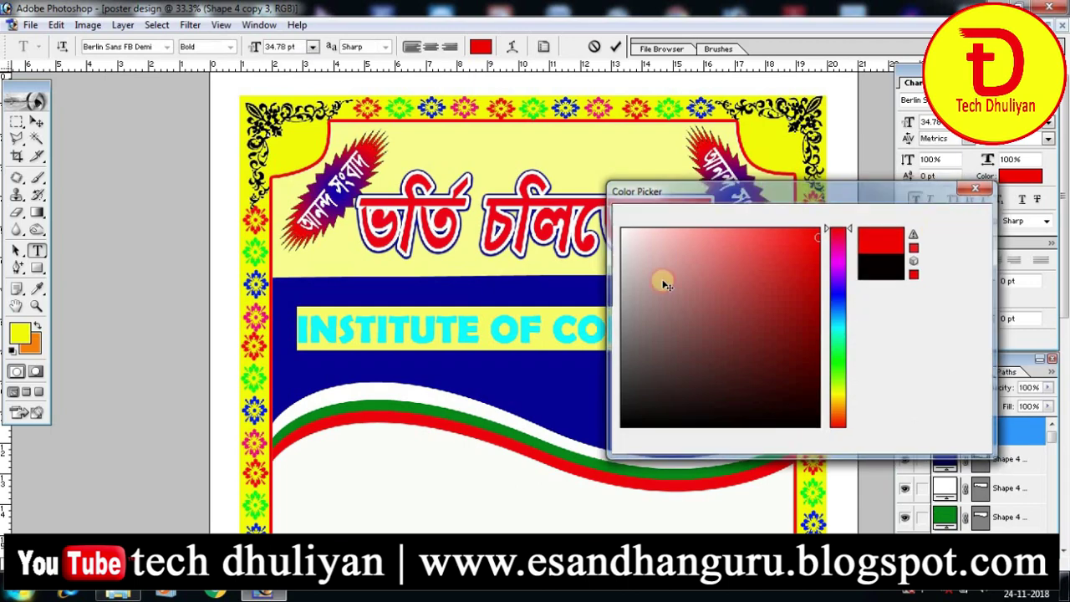
{"action": "left_click", "coordinate": [520, 330]}
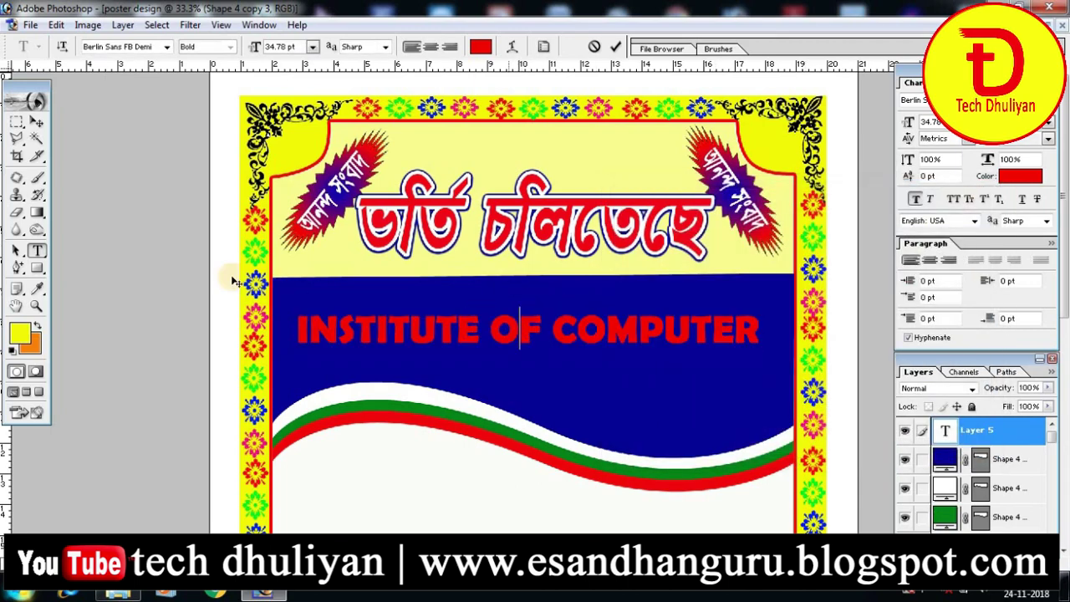
{"action": "left_click", "coordinate": [36, 121]}
- Make the red headline taller and narrower, moving it up and right
{"action": "key", "text": "ctrl+t"}
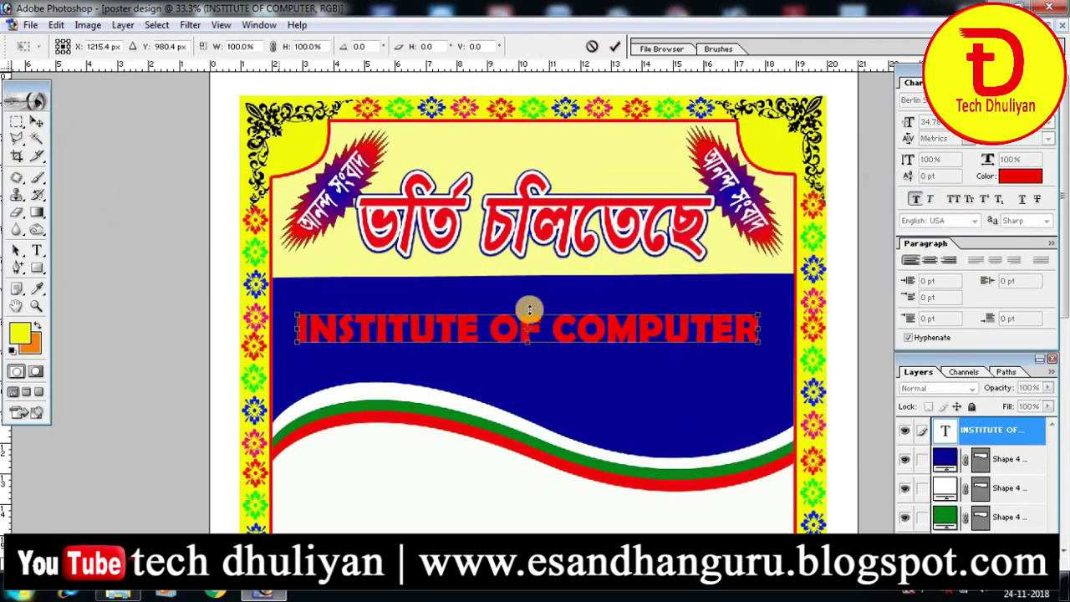
{"action": "left_click_drag", "start_coordinate": [760, 349], "coordinate": [759, 355]}
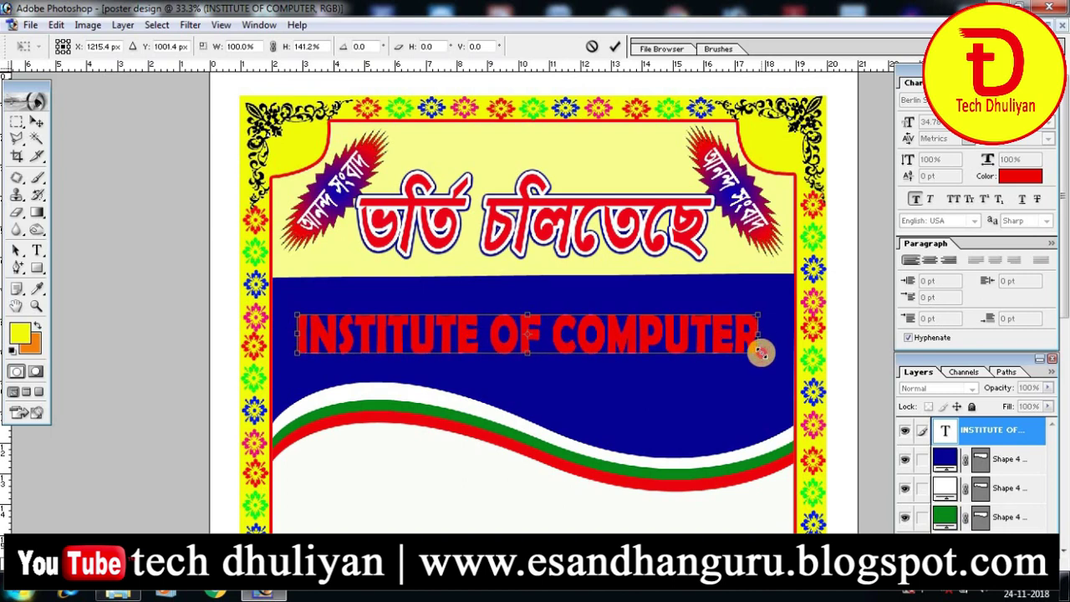
{"action": "left_click_drag", "start_coordinate": [652, 335], "coordinate": [680, 303]}
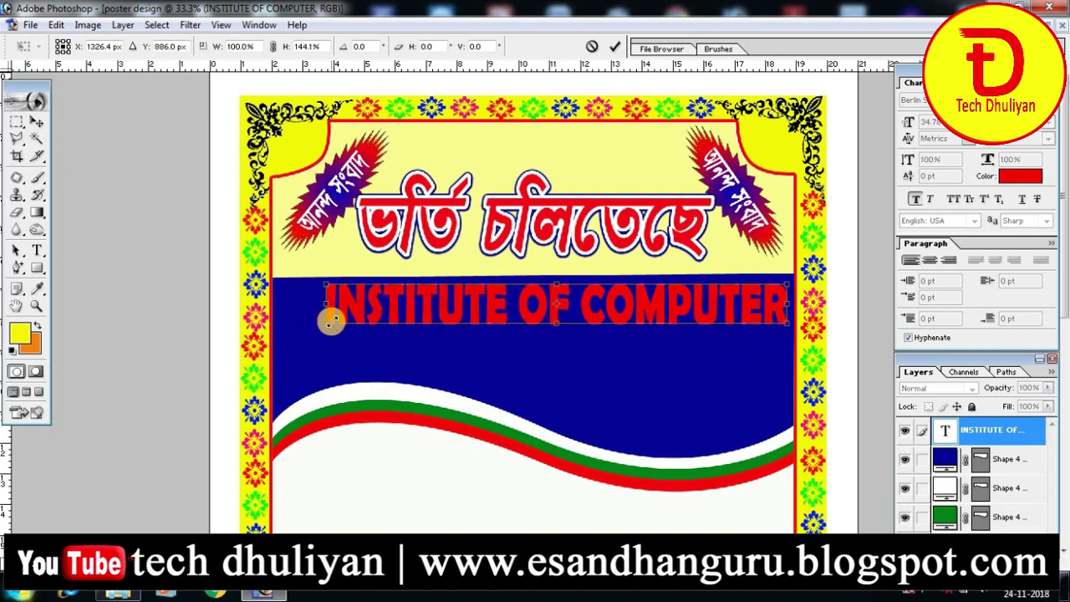
{"action": "left_click_drag", "start_coordinate": [328, 319], "coordinate": [350, 323]}
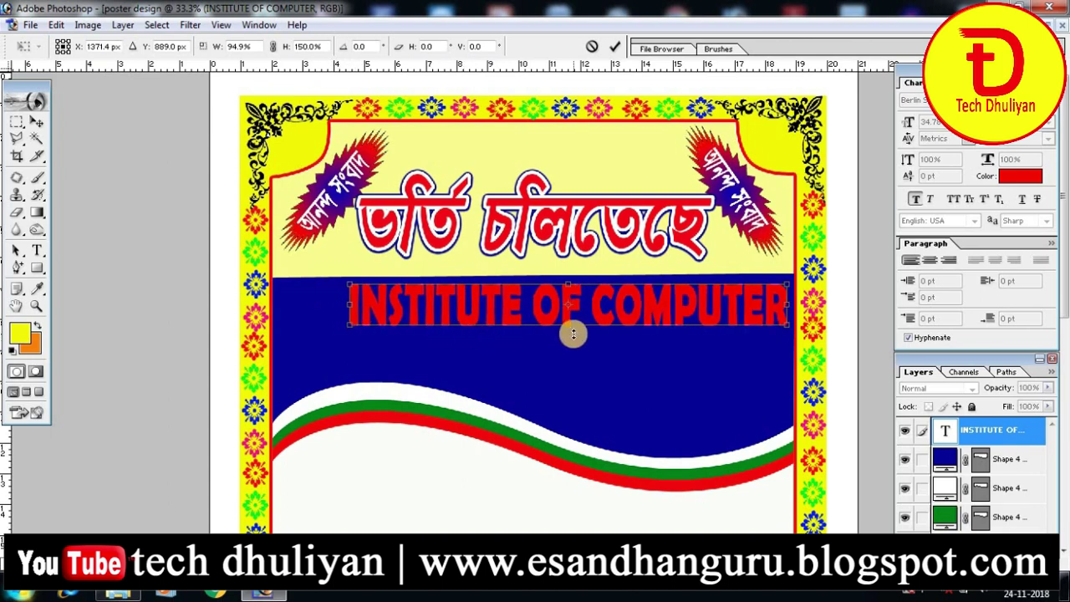
{"action": "key", "text": "Return"}
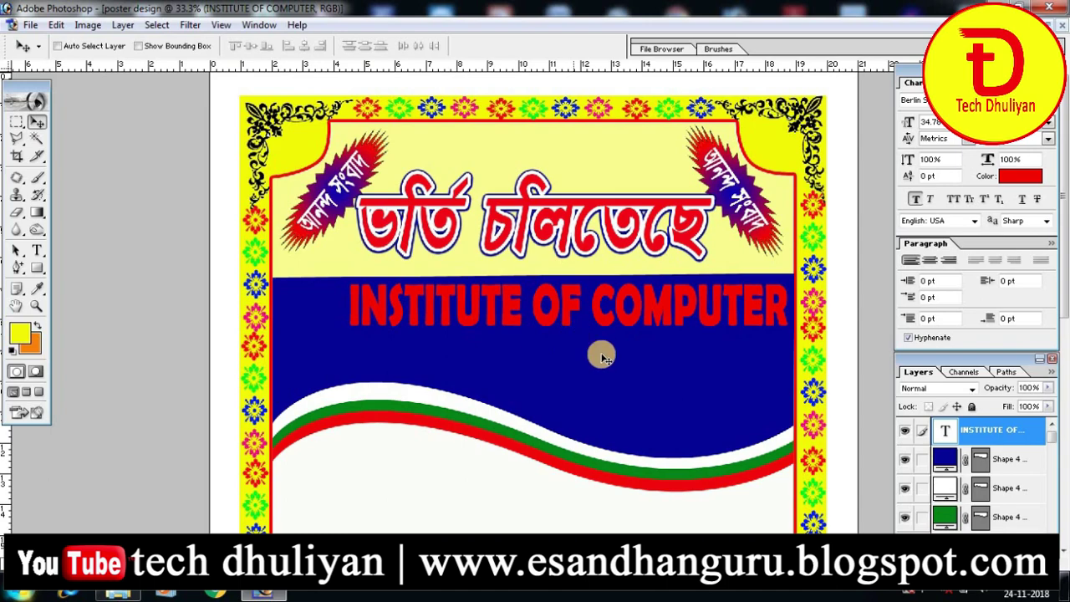
- Add an 8 px near-white Stroke layer style to the headline
{"action": "left_click", "coordinate": [920, 545]}
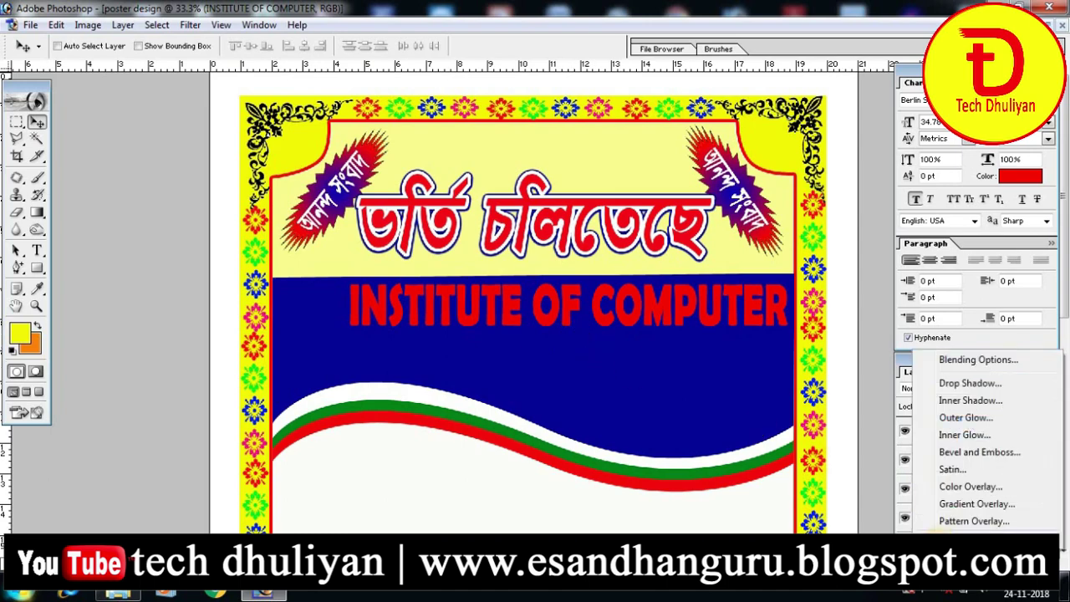
{"action": "left_click", "coordinate": [949, 538]}
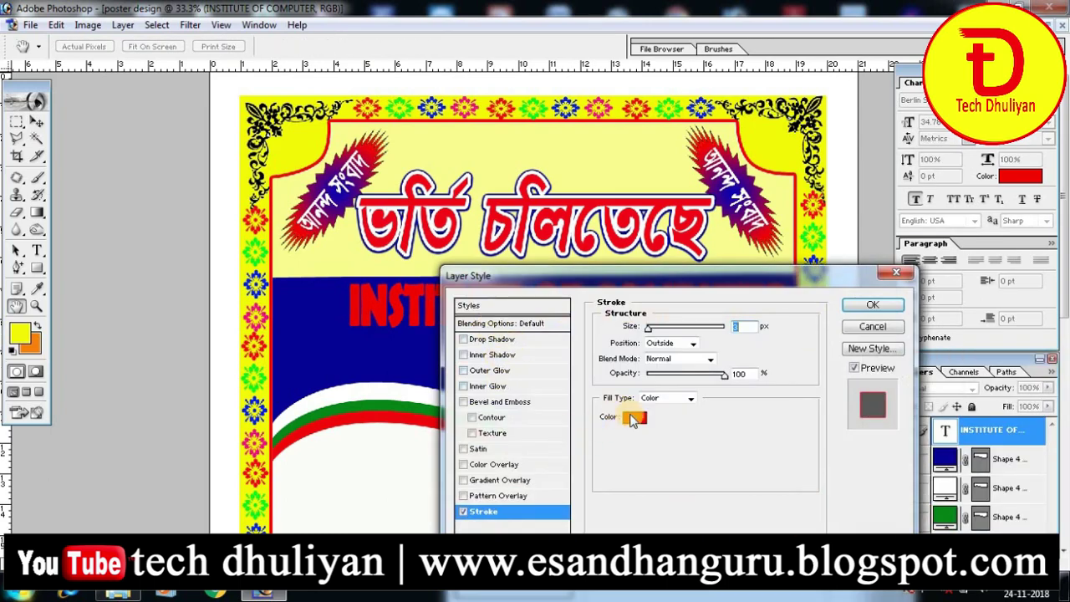
{"action": "left_click", "coordinate": [633, 416]}
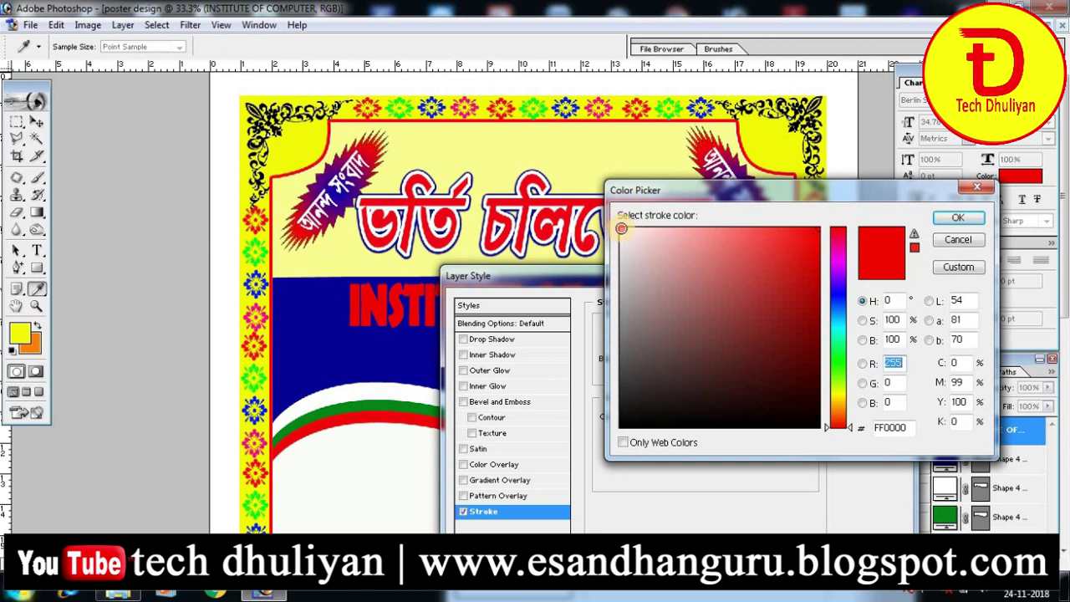
{"action": "left_click", "coordinate": [621, 228]}
{"action": "left_click", "coordinate": [961, 221]}
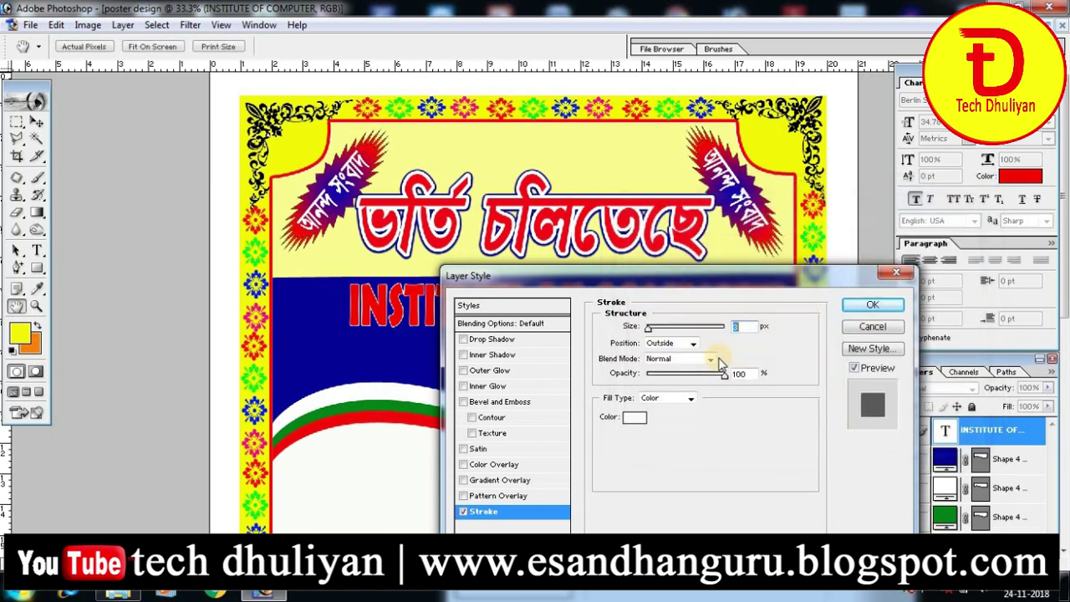
{"action": "left_click_drag", "start_coordinate": [651, 331], "coordinate": [652, 332]}
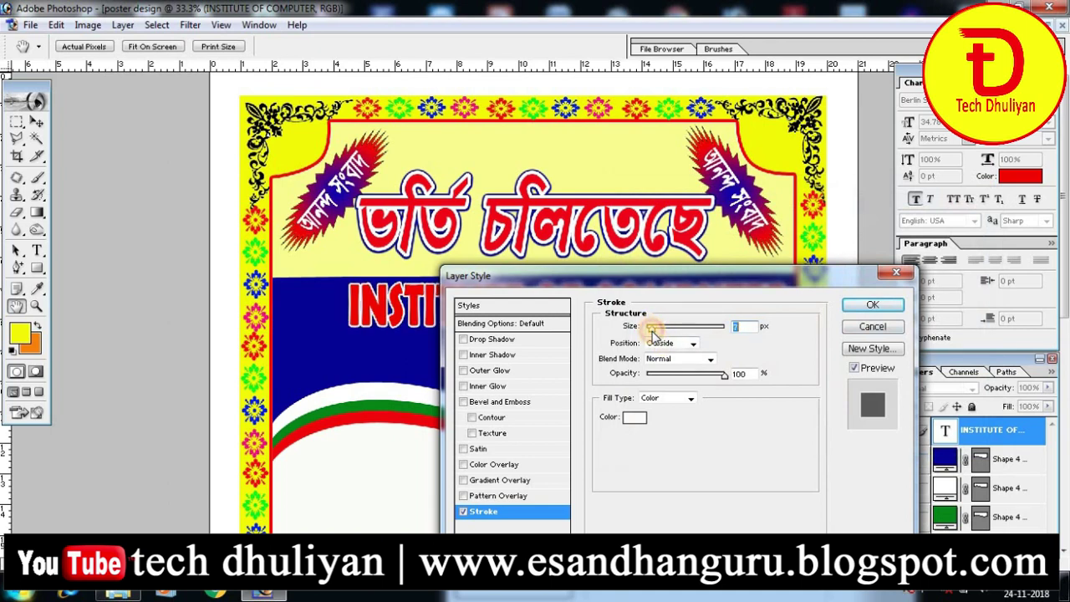
{"action": "left_click", "coordinate": [739, 325]}
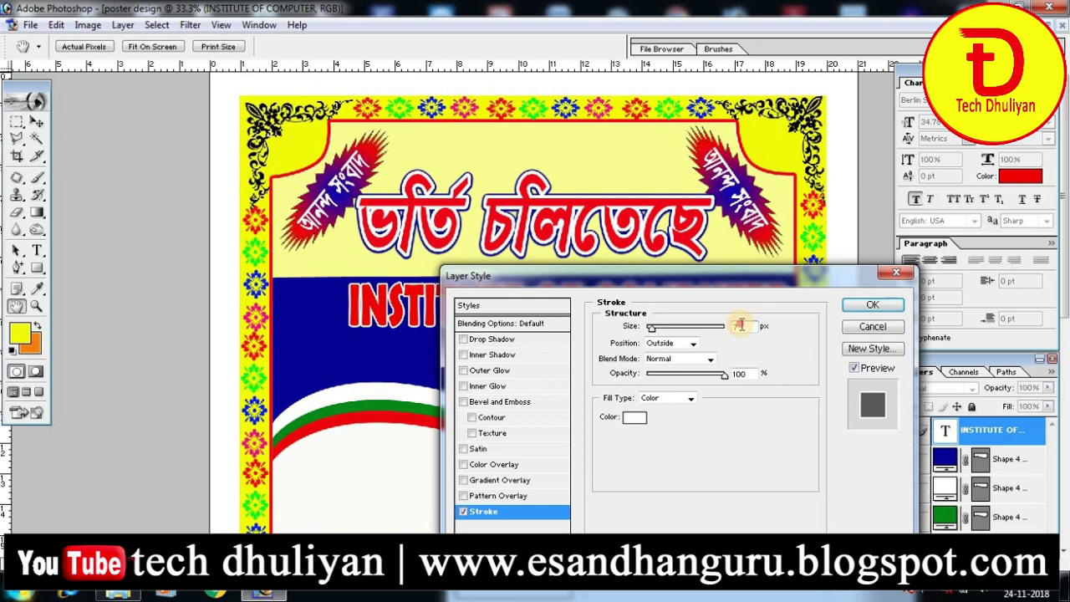
{"action": "left_click_drag", "start_coordinate": [739, 326], "coordinate": [720, 328]}
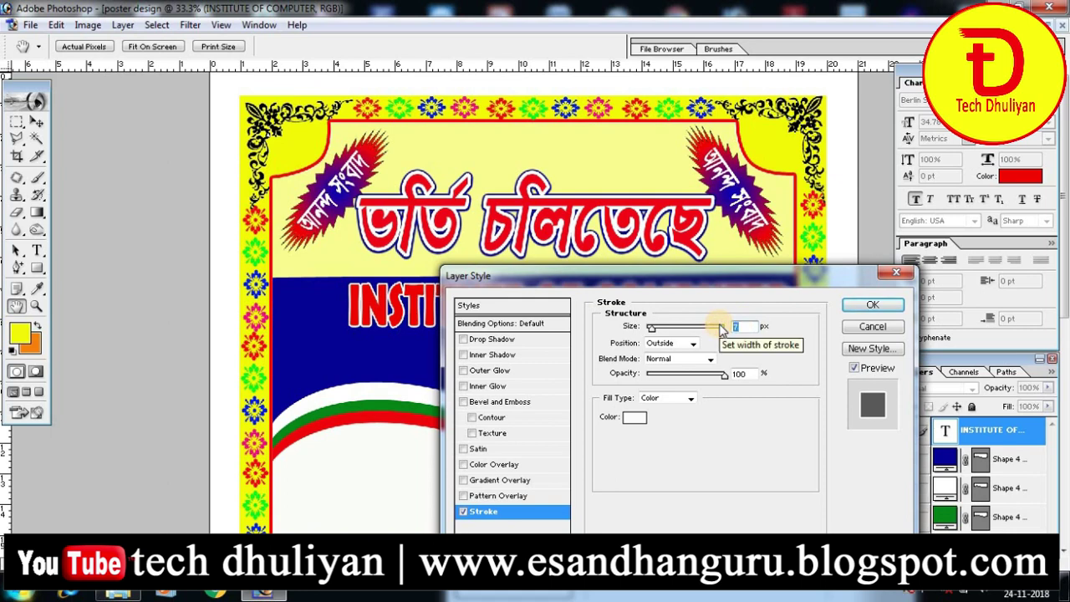
{"action": "type", "text": "8"}
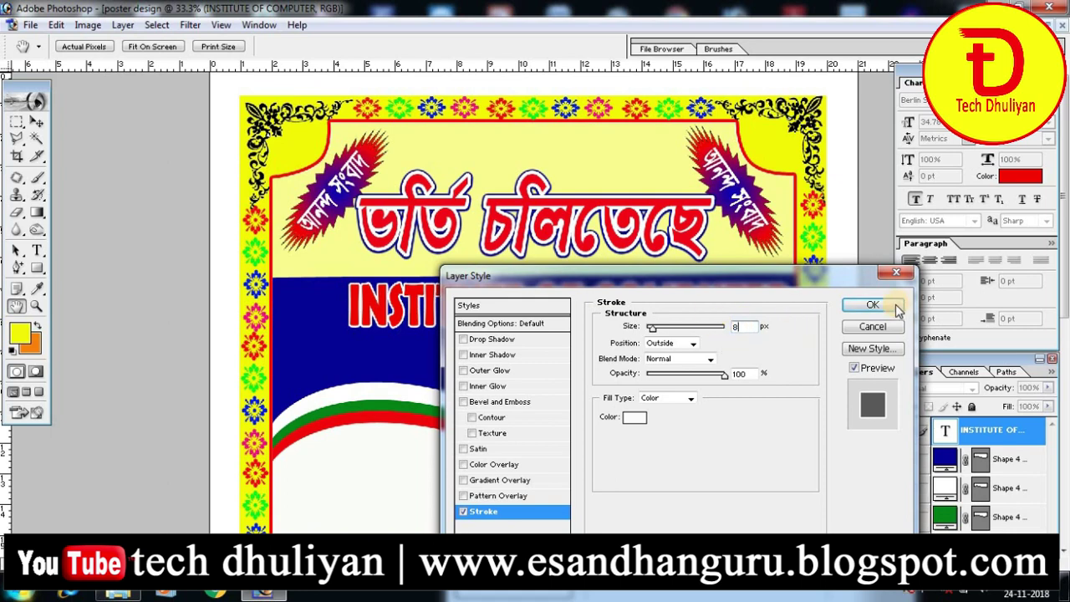
{"action": "left_click", "coordinate": [872, 304]}
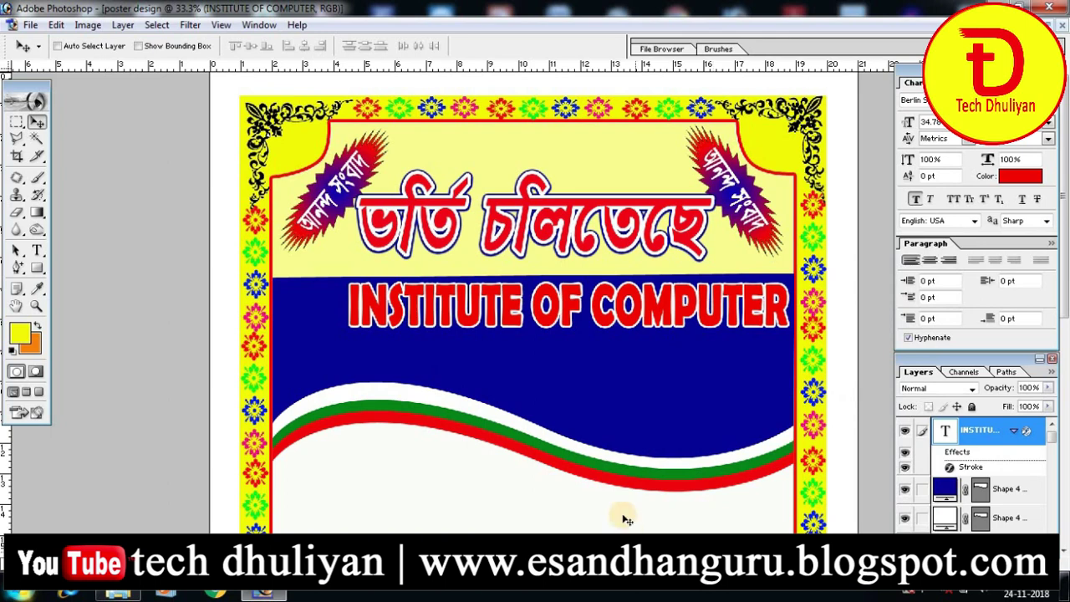
- Duplicate the headline just below and retype the copy as TECHNOLOGY
{"action": "left_click_drag", "start_coordinate": [613, 321], "coordinate": [611, 368]}
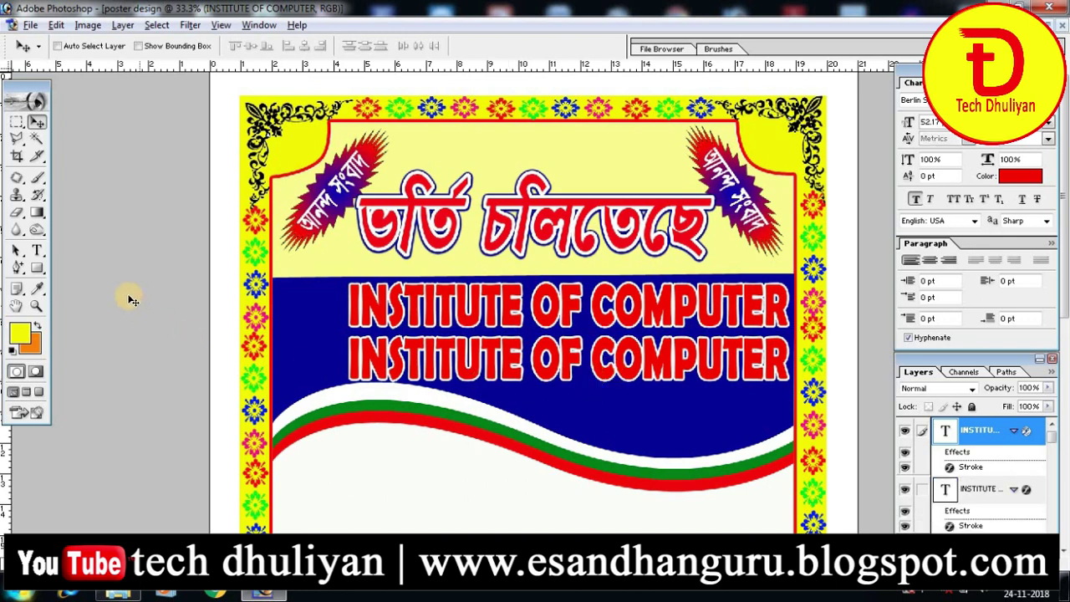
{"action": "left_click", "coordinate": [36, 250]}
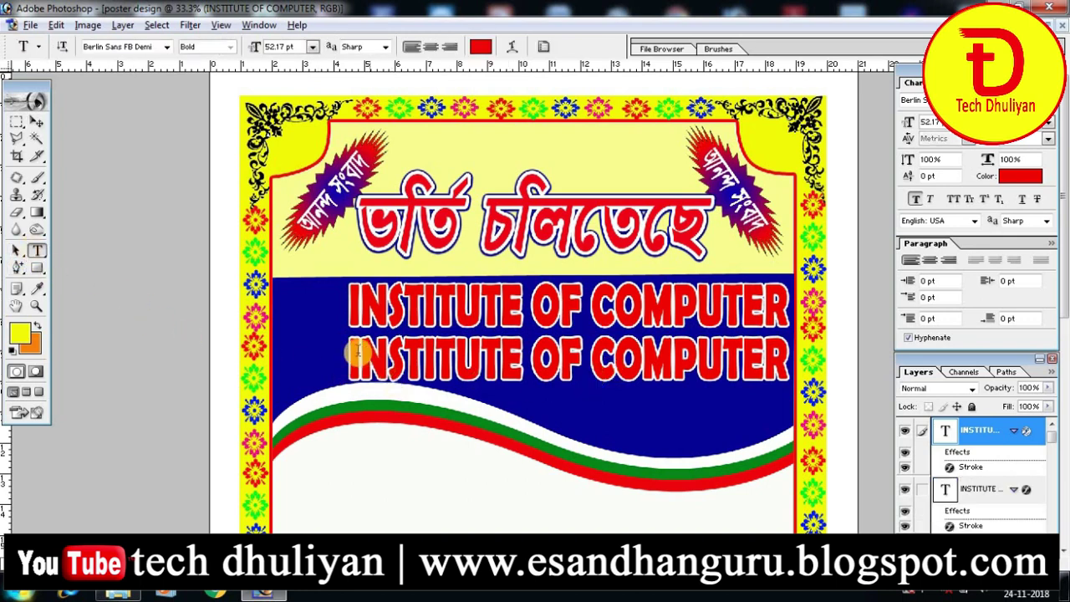
{"action": "left_click_drag", "start_coordinate": [352, 353], "coordinate": [812, 374]}
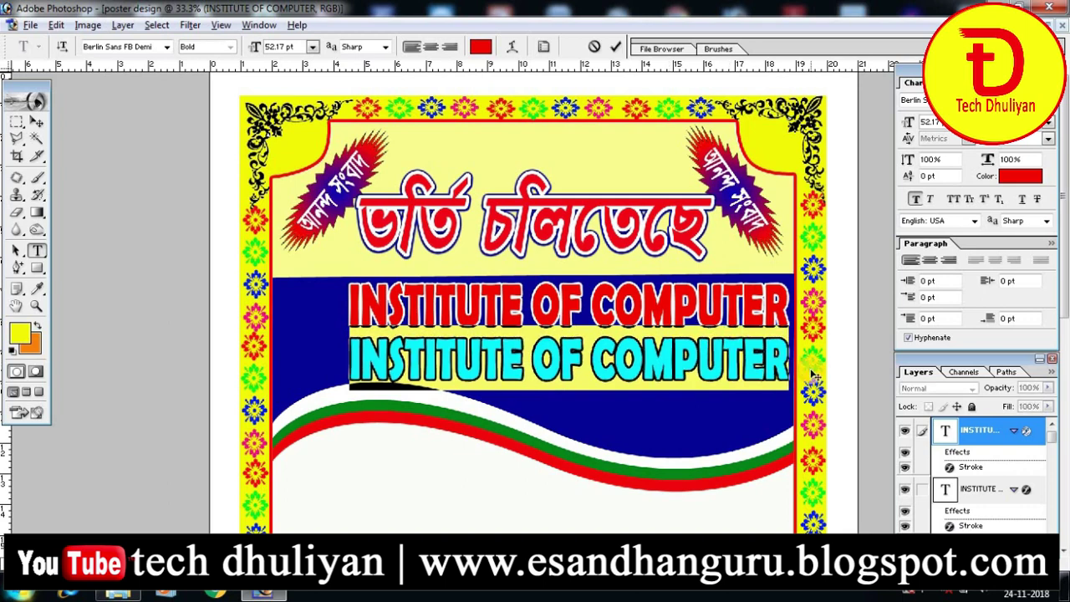
{"action": "type", "text": "t"}
{"action": "key", "text": "BackSpace"}
{"action": "type", "text": "TE"}
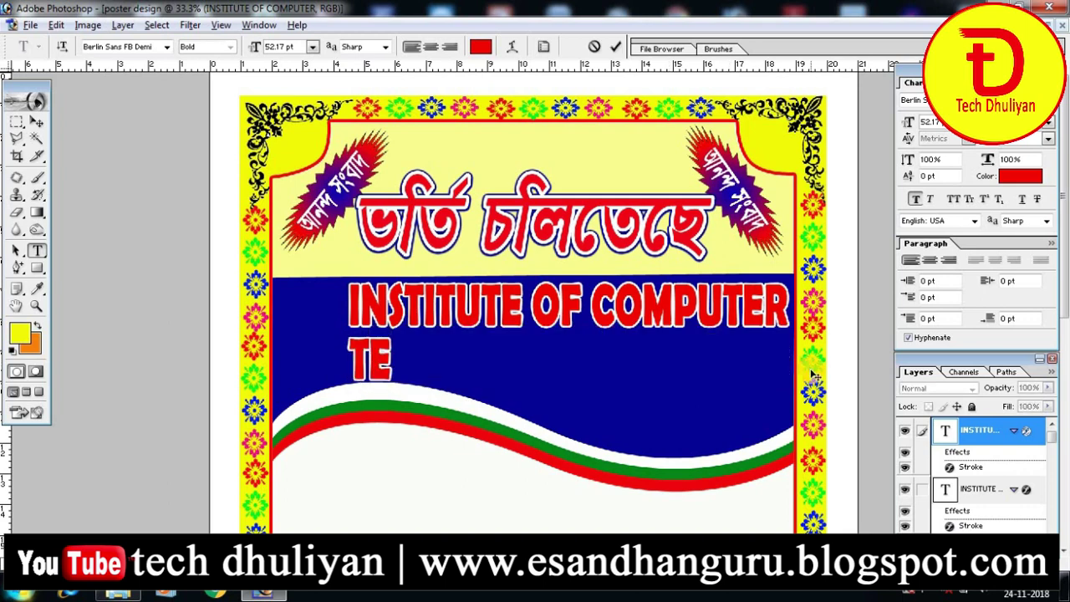
{"action": "type", "text": "CHNOLO"}
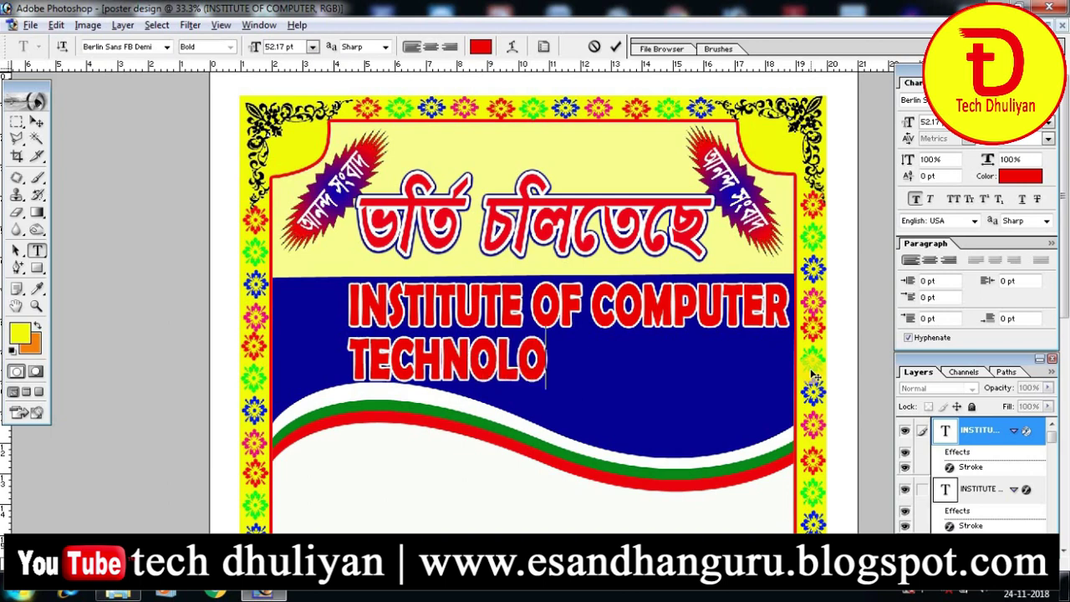
{"action": "type", "text": "GY"}
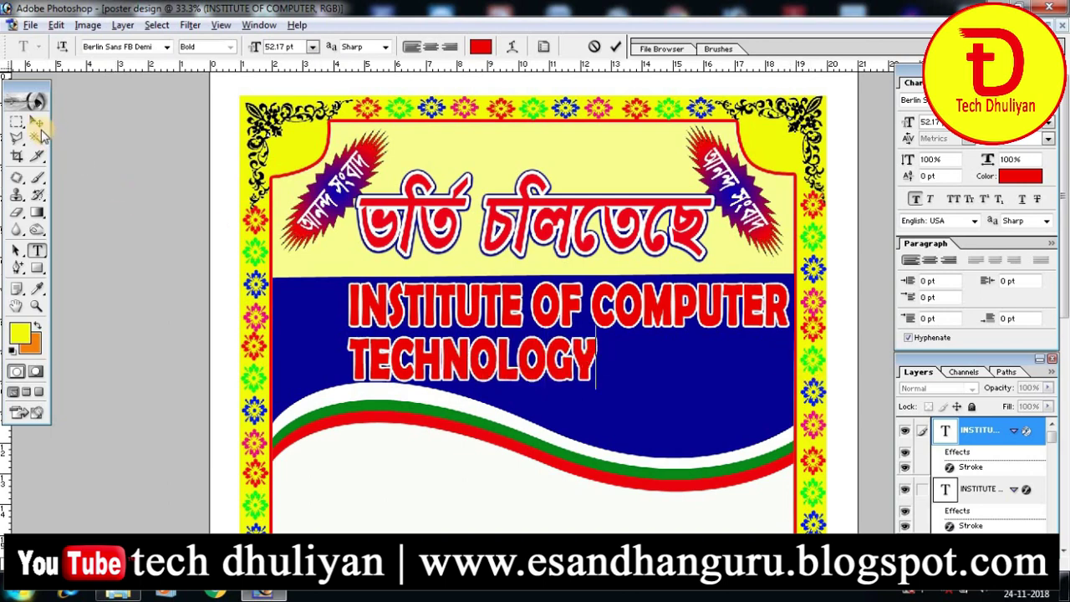
- Shift TECHNOLOGY right so it sits under COMPUTER
{"action": "left_click", "coordinate": [36, 123]}
{"action": "left_click_drag", "start_coordinate": [422, 365], "coordinate": [608, 359]}
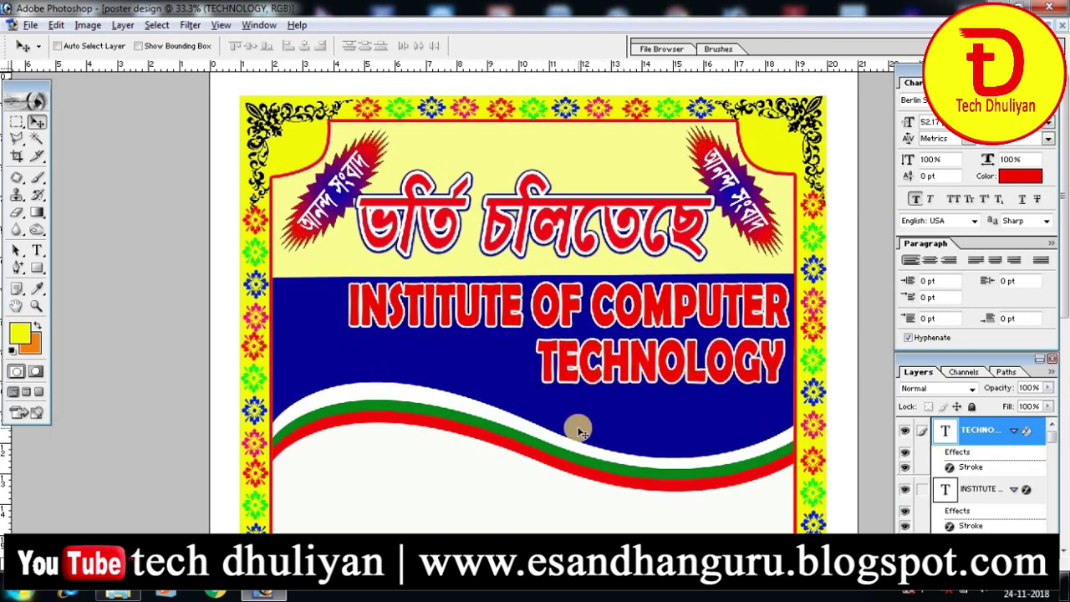
{"action": "scroll", "coordinate": [550, 435], "scroll_direction": "down", "scroll_amount": 2}
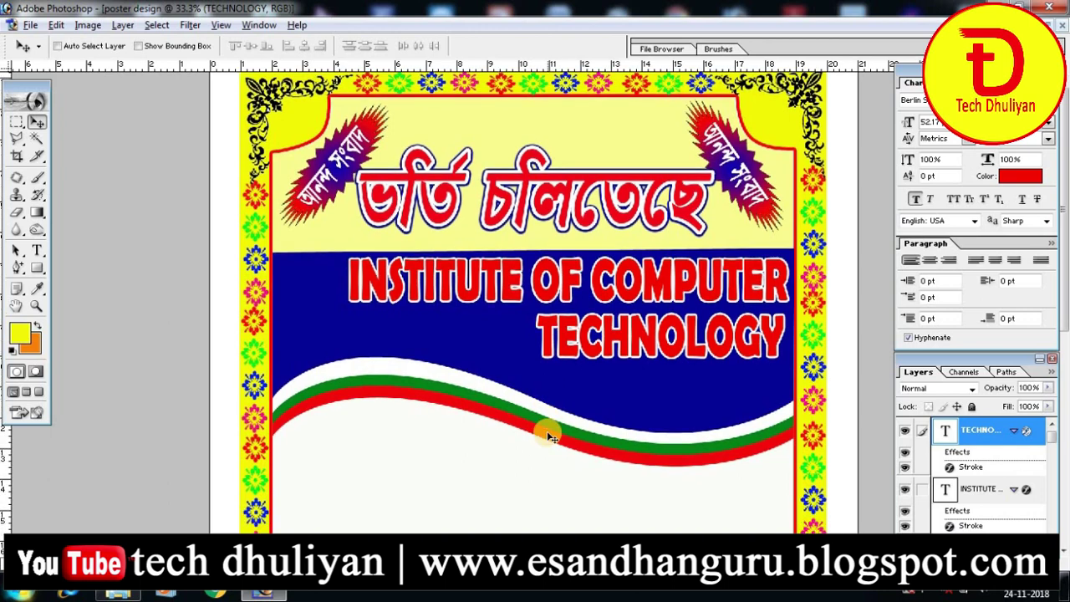
{"action": "scroll", "coordinate": [552, 438], "scroll_direction": "down", "scroll_amount": 3}
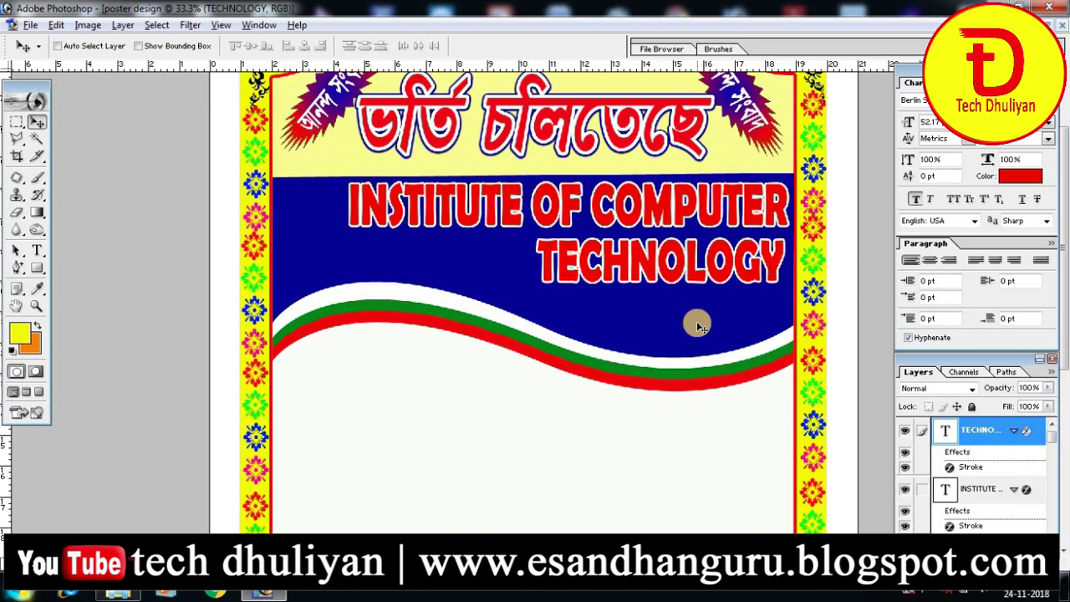
- Start an 18 pt Times New Roman text line below the wave stripes
{"action": "left_click", "coordinate": [37, 251]}
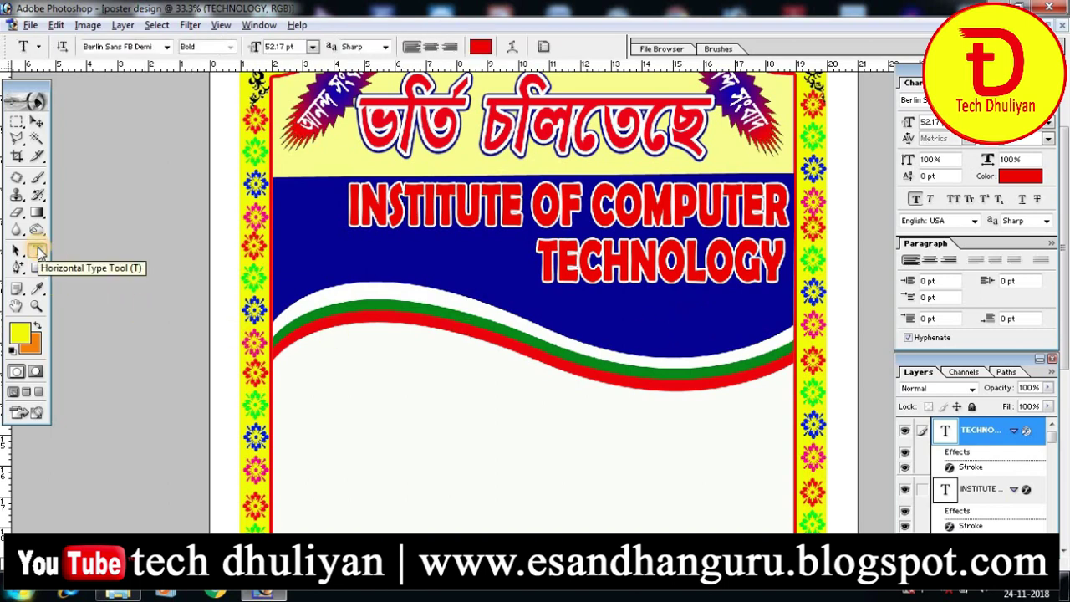
{"action": "left_click", "coordinate": [302, 416]}
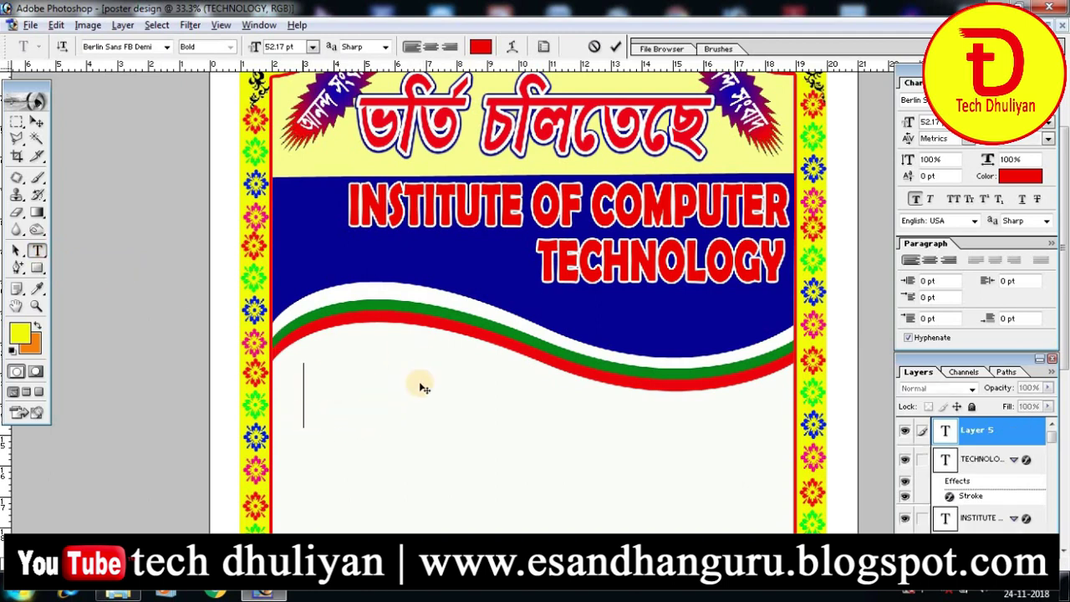
{"action": "left_click", "coordinate": [312, 48]}
{"action": "left_click", "coordinate": [302, 209]}
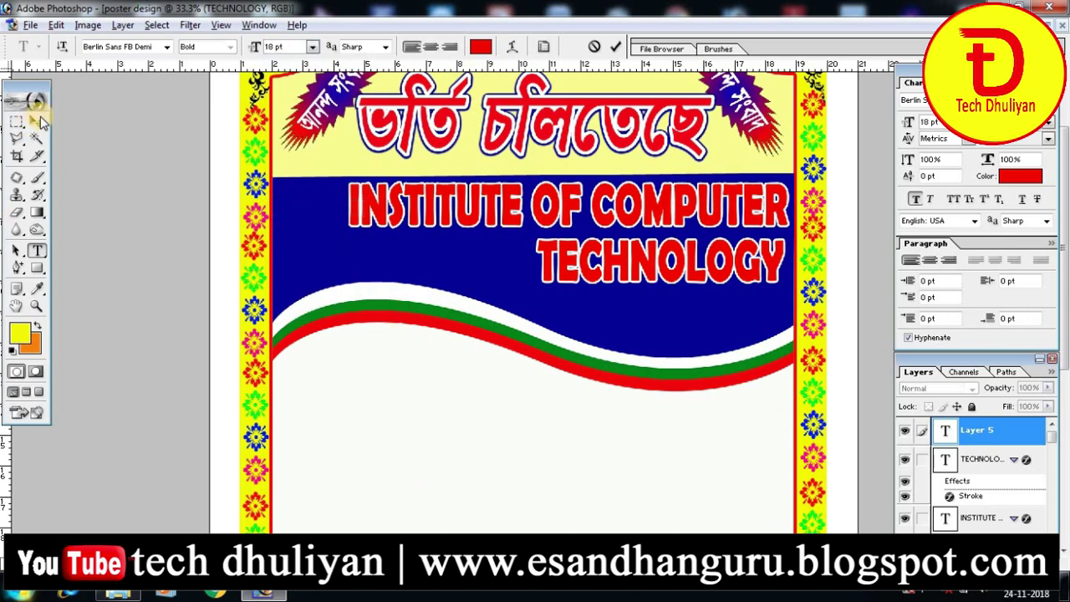
{"action": "left_click", "coordinate": [166, 47]}
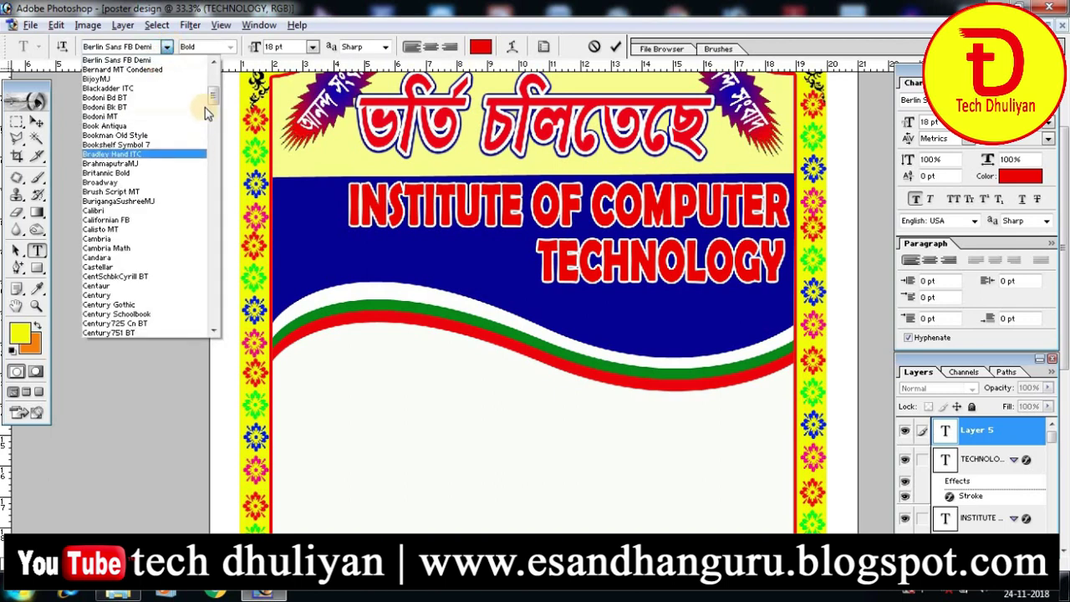
{"action": "scroll", "coordinate": [151, 125], "scroll_direction": "up", "scroll_amount": 8}
{"action": "left_click", "coordinate": [124, 52]}
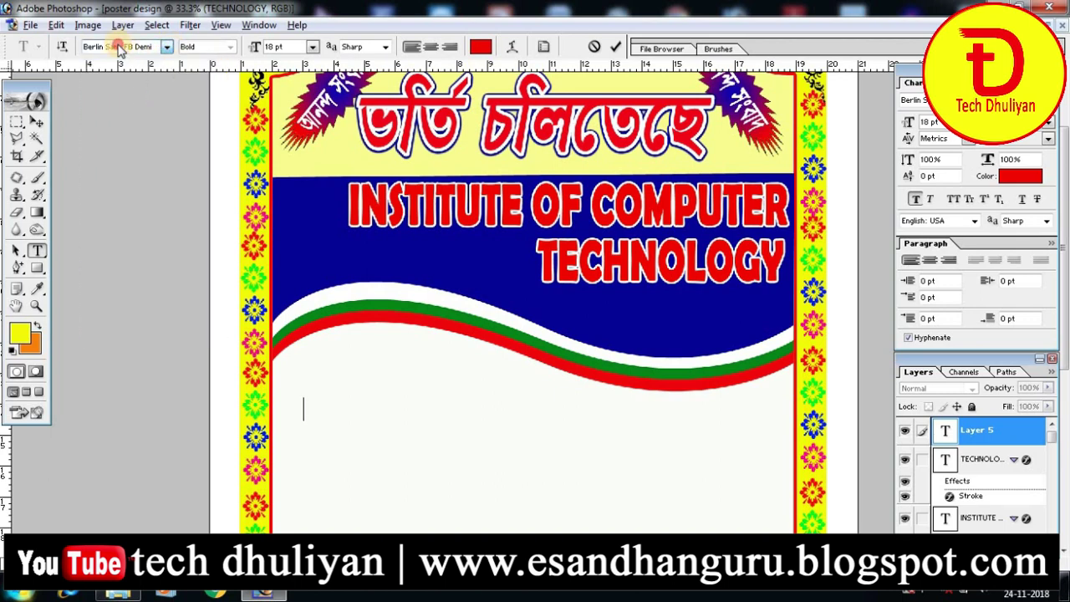
{"action": "type", "text": "Times New Roman"}
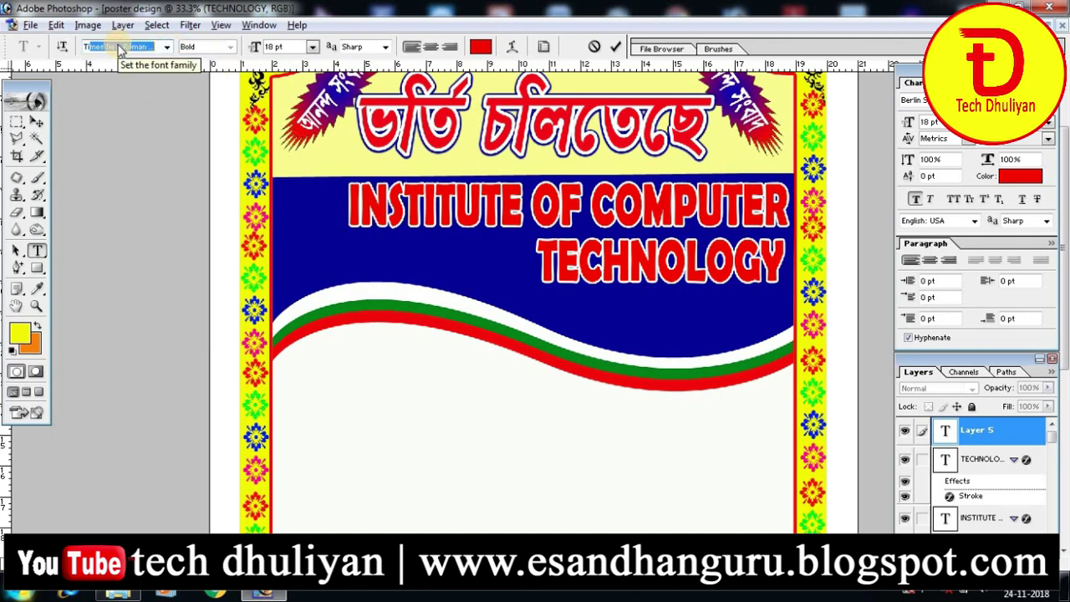
{"action": "left_click", "coordinate": [303, 411]}
{"action": "type", "text": "Accredited Training"}
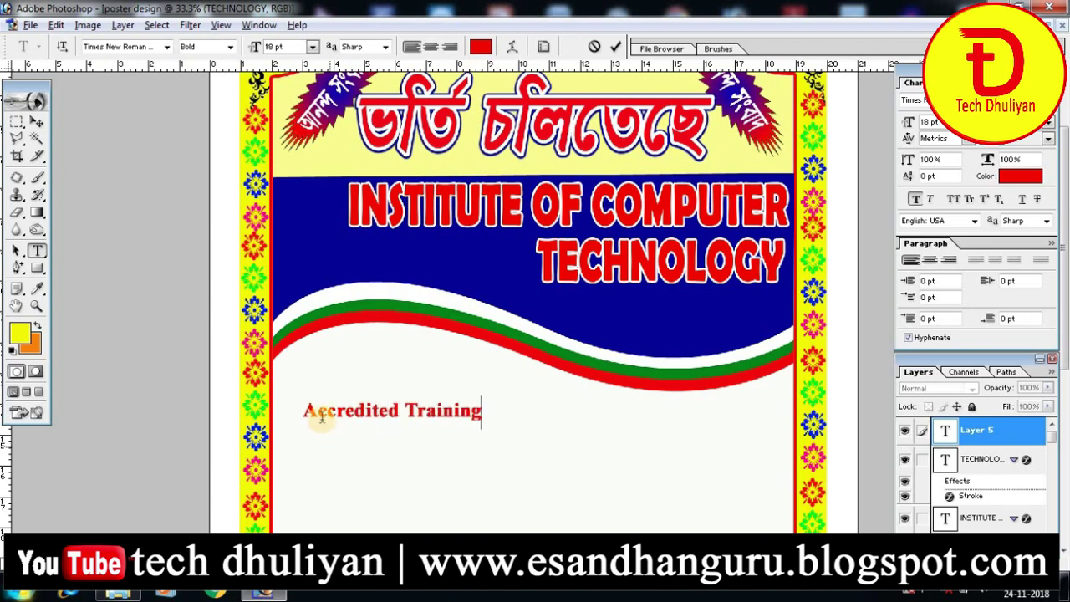
- Move the Accredited Training line up onto the blue band
{"action": "left_click_drag", "start_coordinate": [317, 411], "coordinate": [483, 411]}
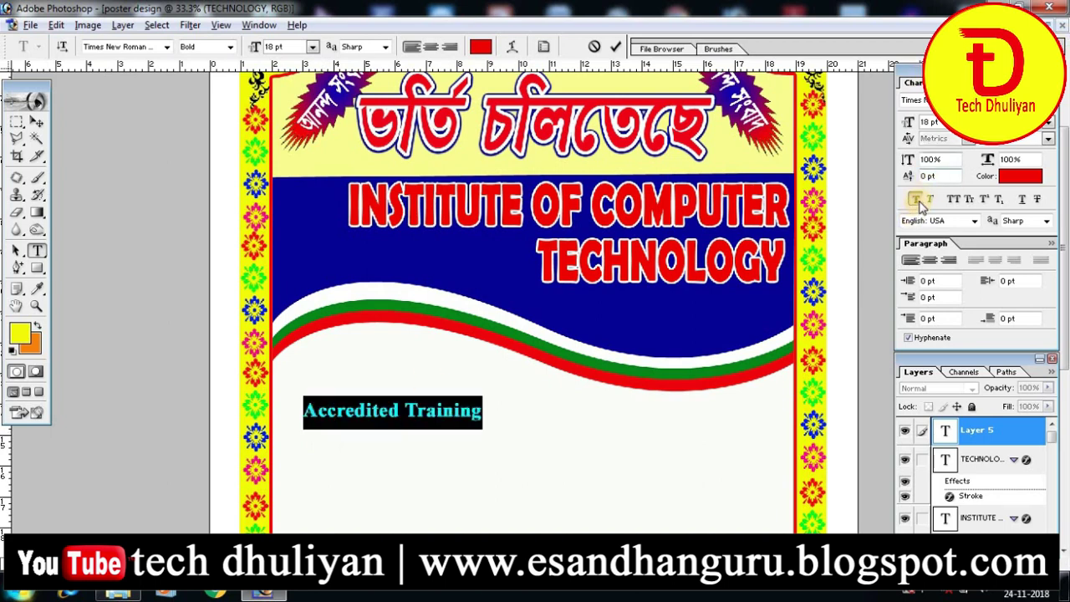
{"action": "left_click", "coordinate": [398, 410]}
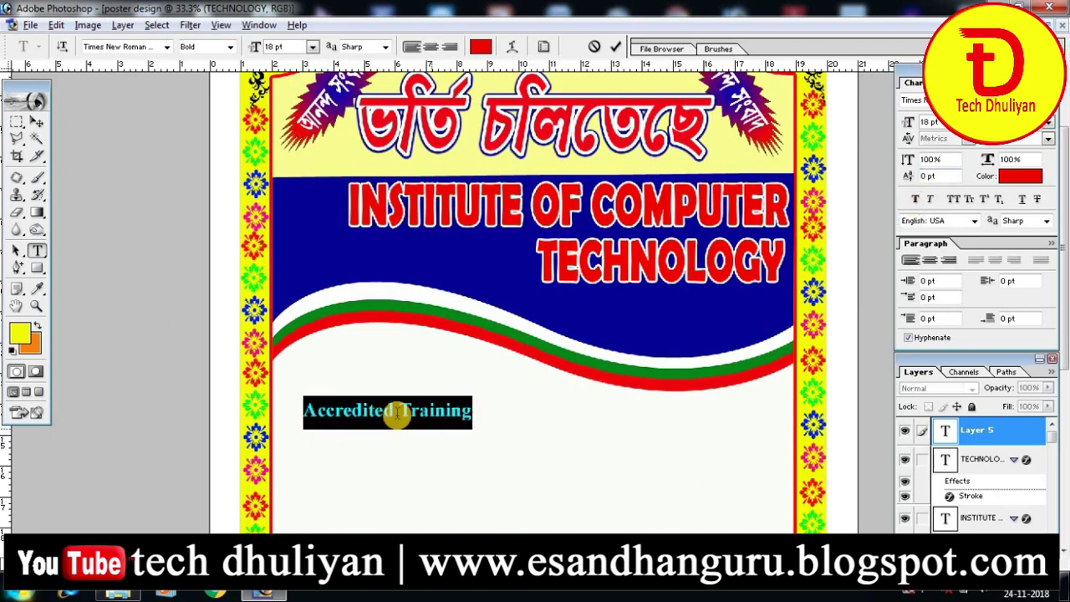
{"action": "left_click", "coordinate": [36, 121]}
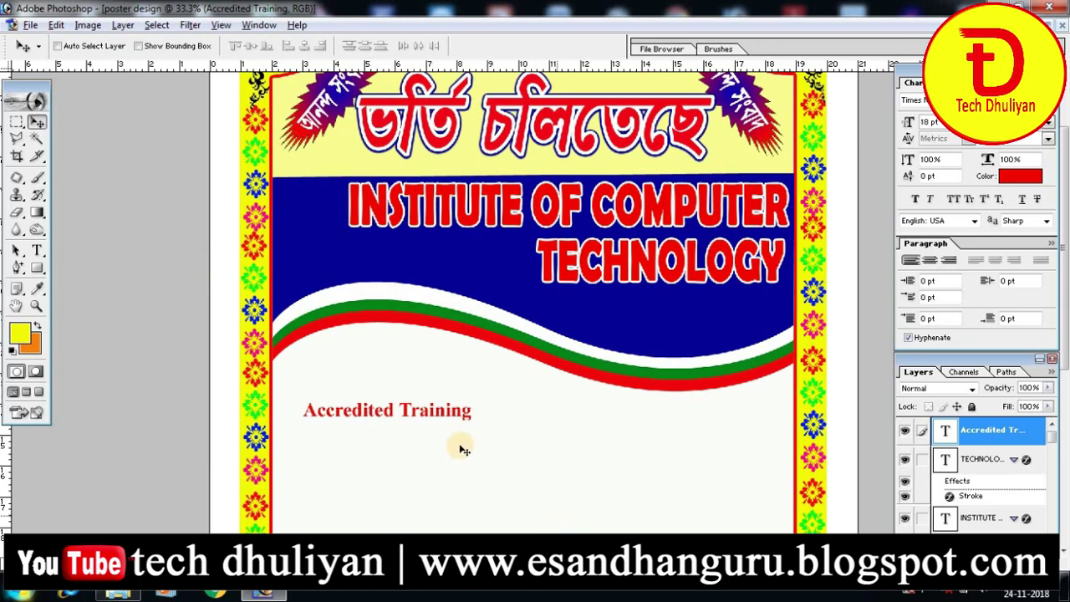
{"action": "left_click_drag", "start_coordinate": [416, 413], "coordinate": [392, 265]}
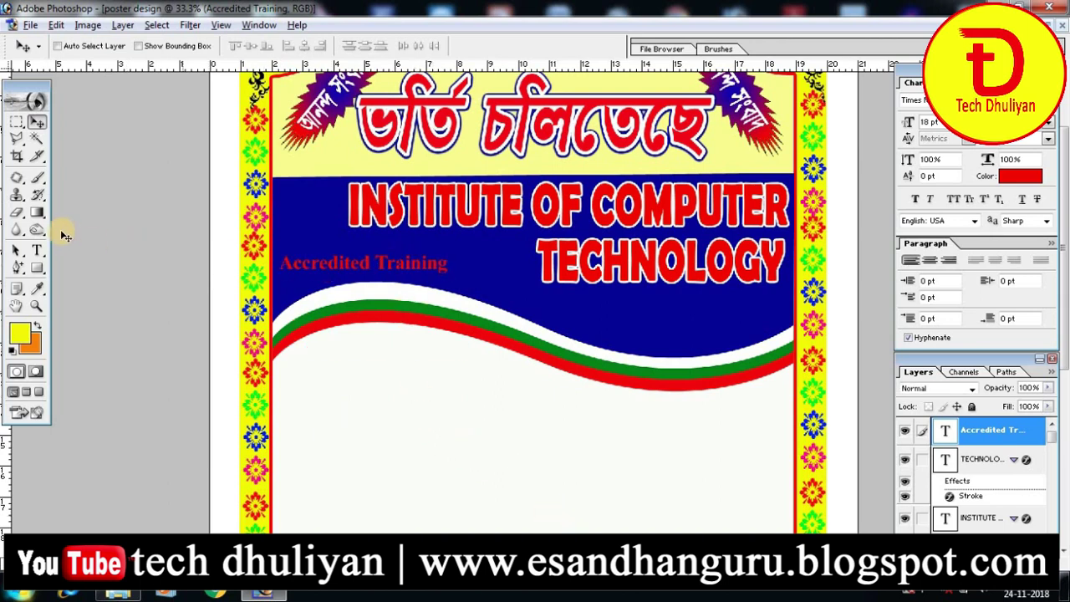
- Colour Accredited Training white and nudge it slightly right and down
{"action": "left_click", "coordinate": [37, 251]}
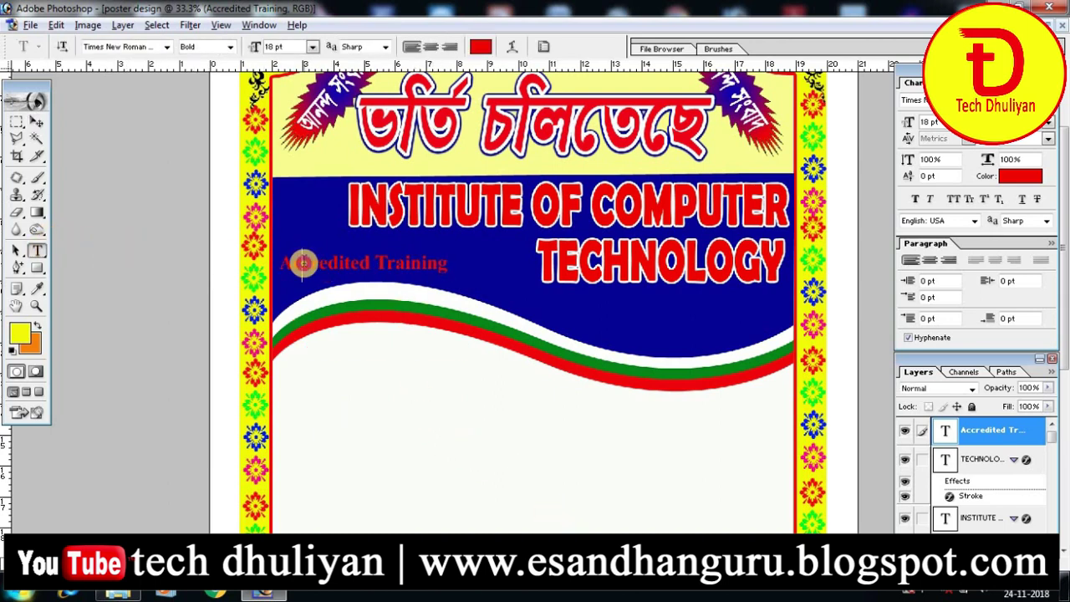
{"action": "left_click_drag", "start_coordinate": [302, 263], "coordinate": [448, 264]}
{"action": "left_click", "coordinate": [481, 46]}
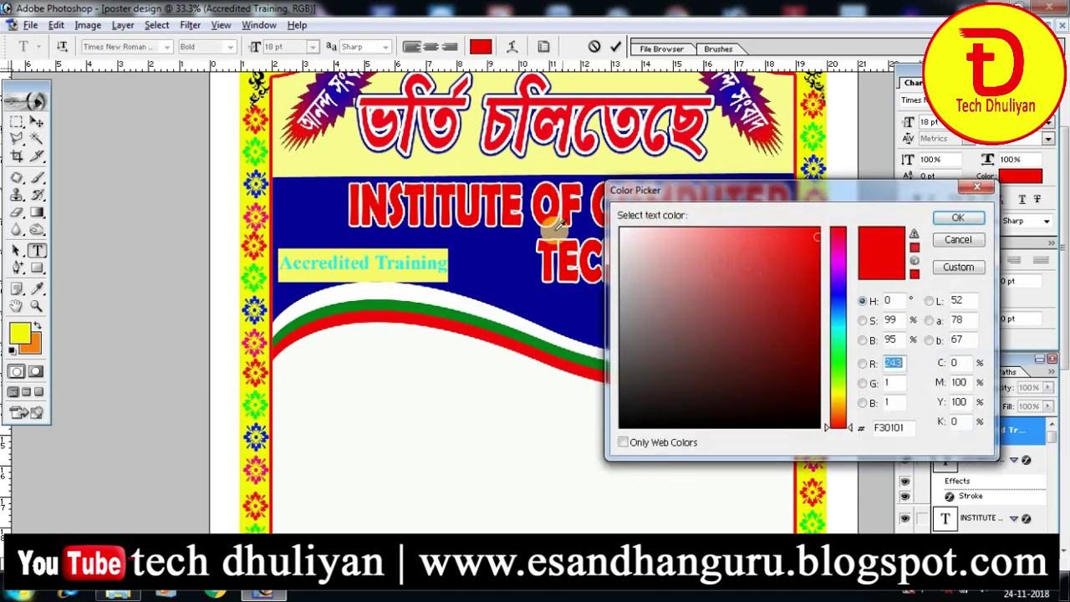
{"action": "left_click", "coordinate": [621, 229]}
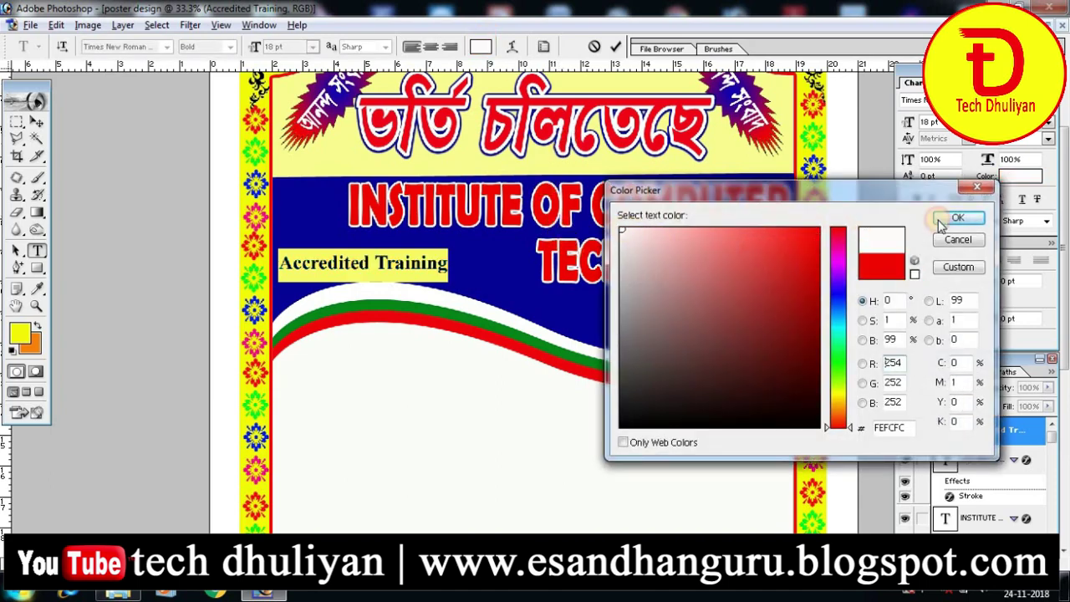
{"action": "left_click", "coordinate": [957, 217]}
{"action": "left_click", "coordinate": [361, 261]}
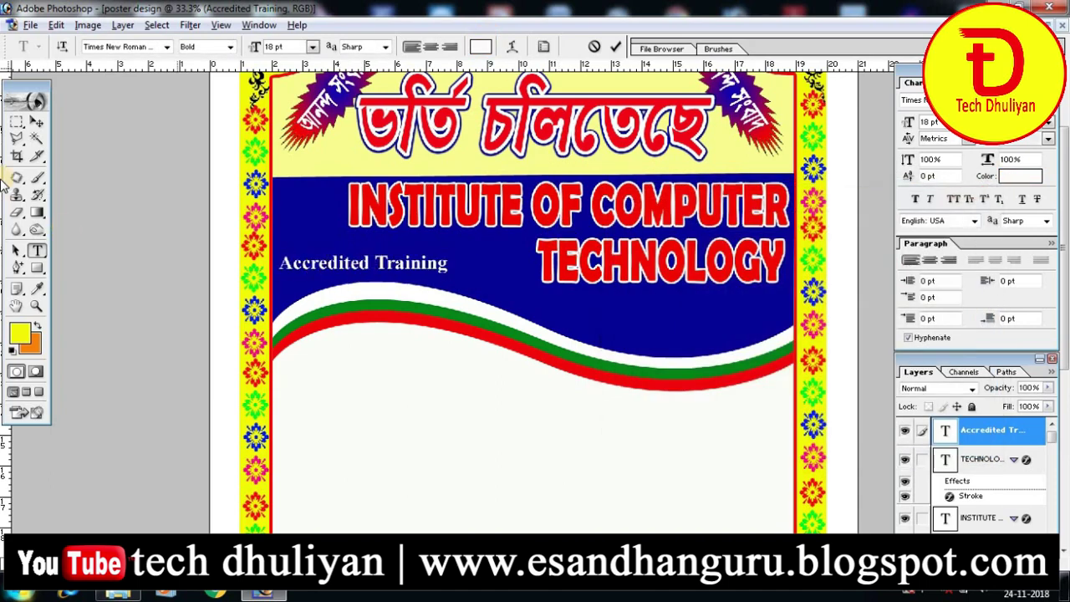
{"action": "left_click", "coordinate": [35, 121]}
{"action": "left_click_drag", "start_coordinate": [338, 261], "coordinate": [345, 274]}
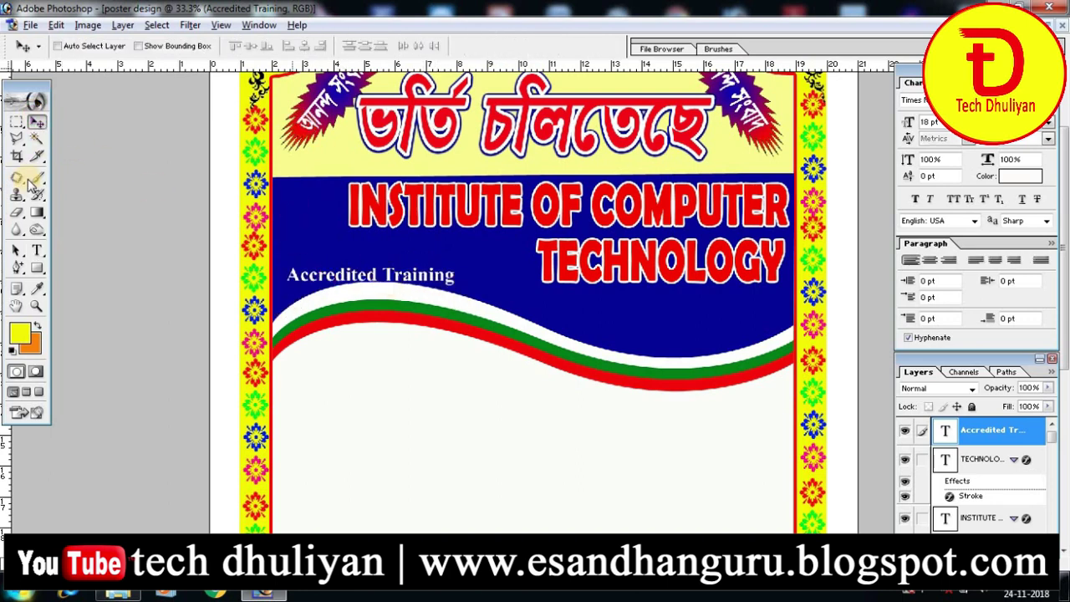
{"action": "left_click", "coordinate": [36, 250]}
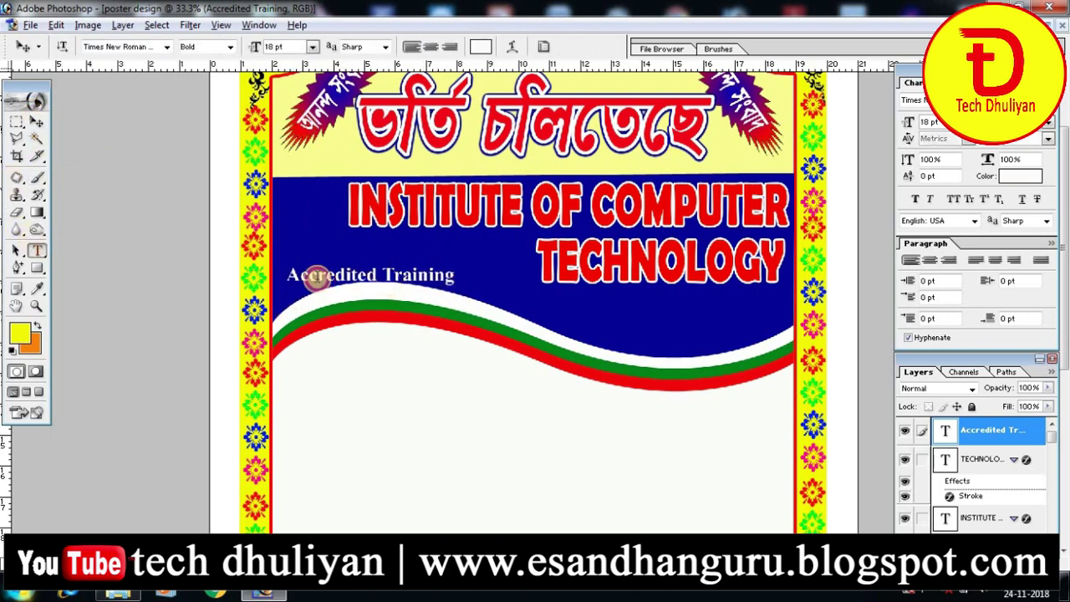
{"action": "triple_click", "coordinate": [356, 264]}
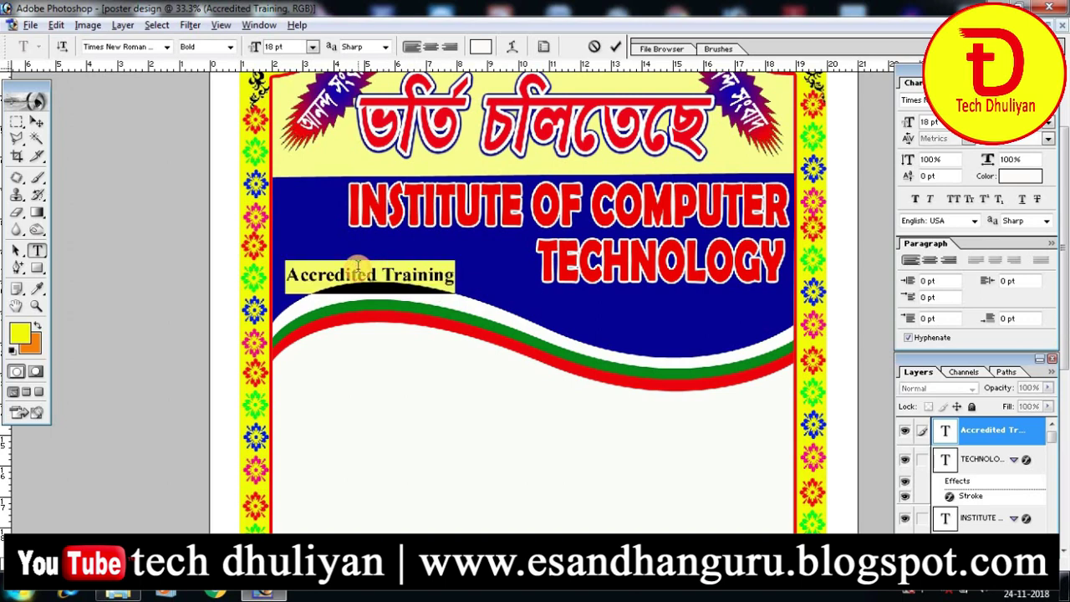
- Warp Accredited Training with the Arc style at +33 bend
{"action": "left_click", "coordinate": [511, 47]}
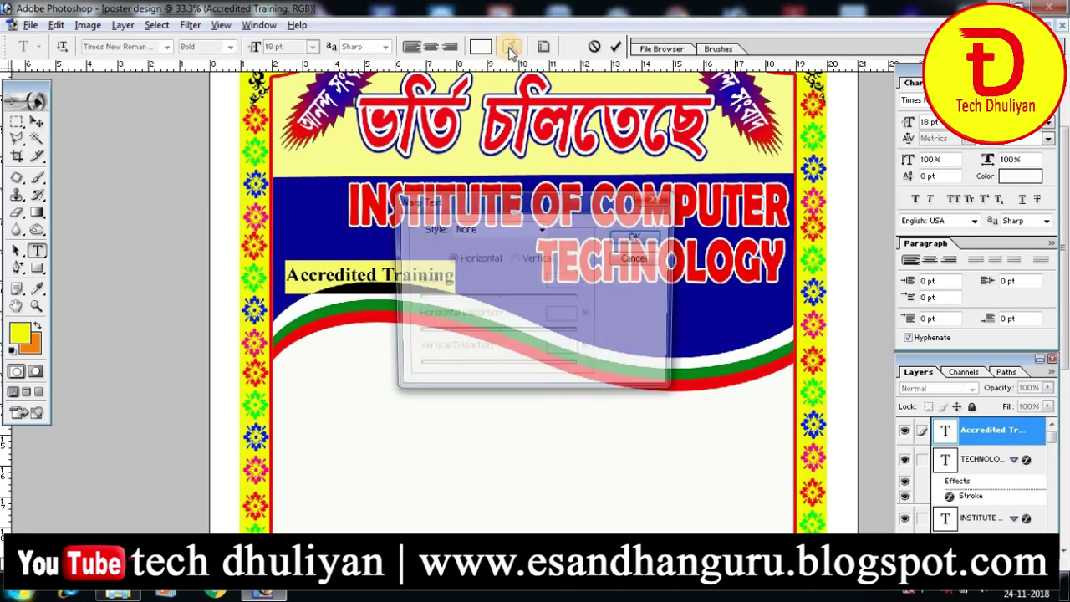
{"action": "left_click_drag", "start_coordinate": [476, 206], "coordinate": [630, 139]}
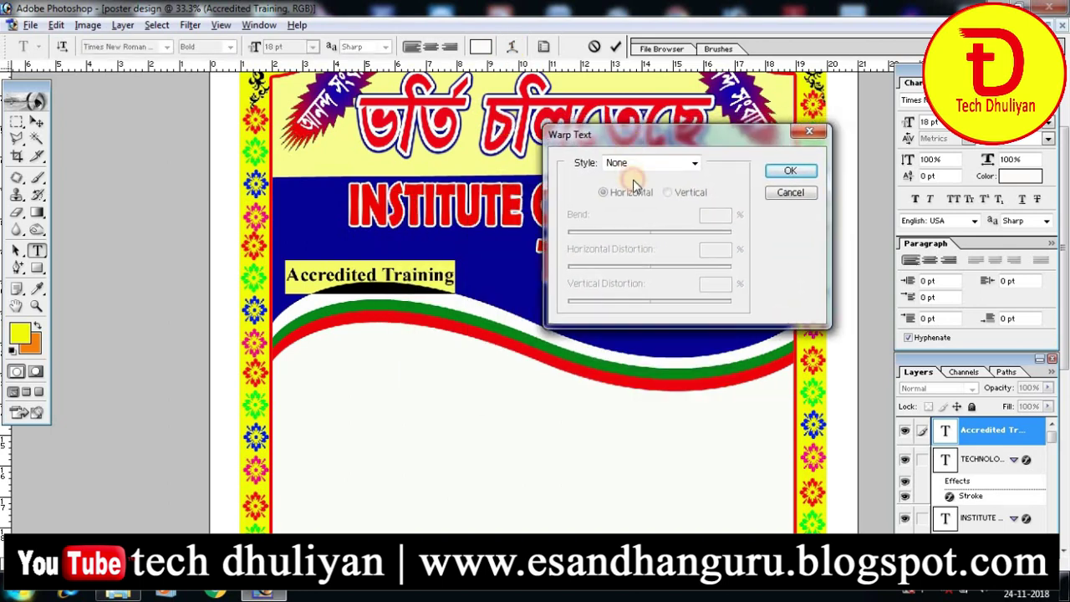
{"action": "left_click", "coordinate": [693, 164]}
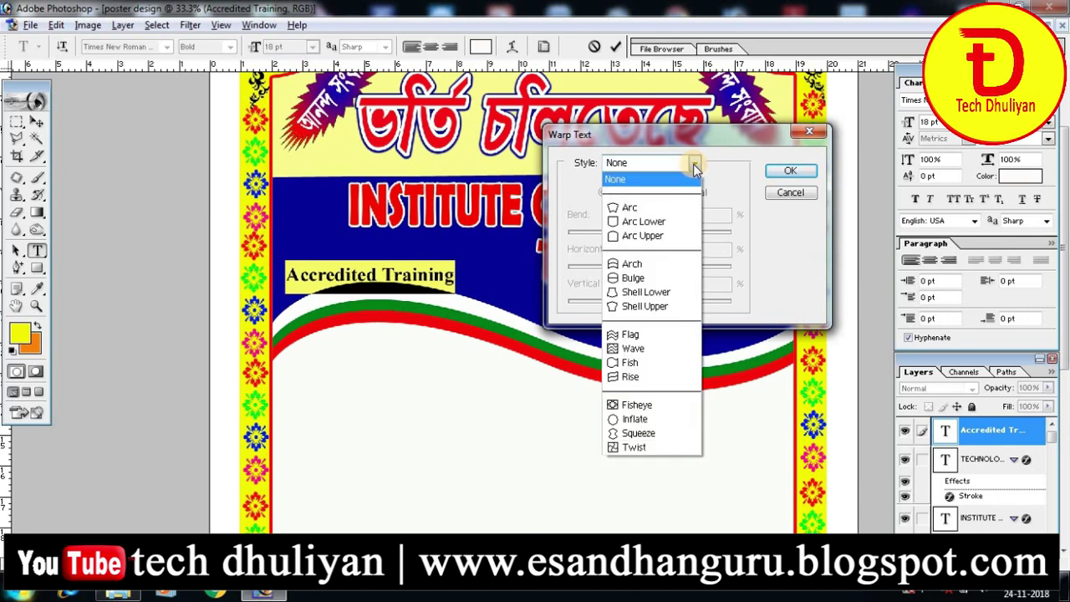
{"action": "left_click", "coordinate": [630, 209]}
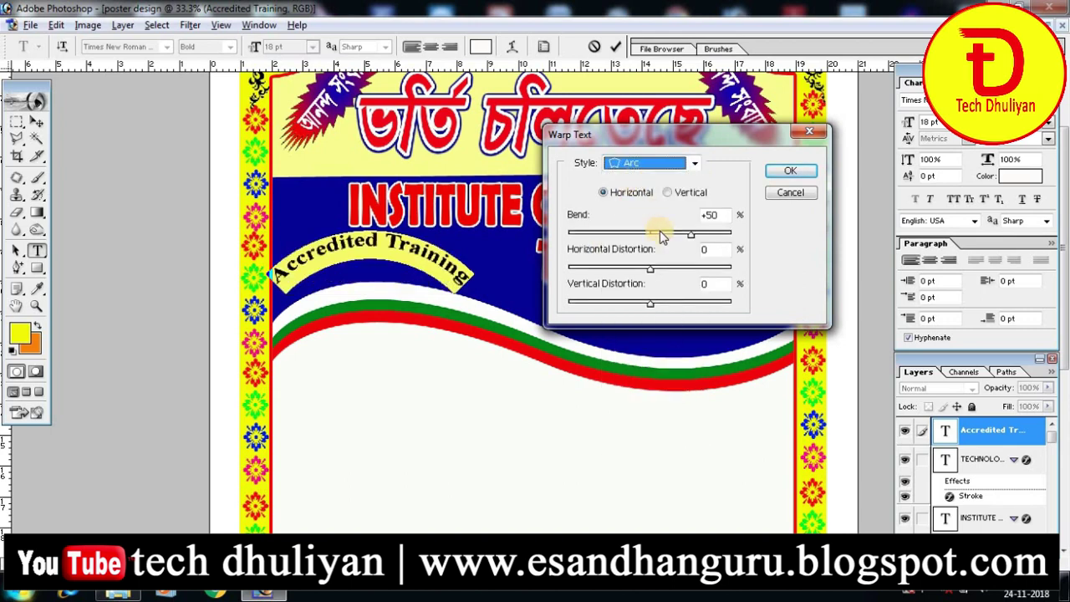
{"action": "left_click_drag", "start_coordinate": [693, 240], "coordinate": [677, 240]}
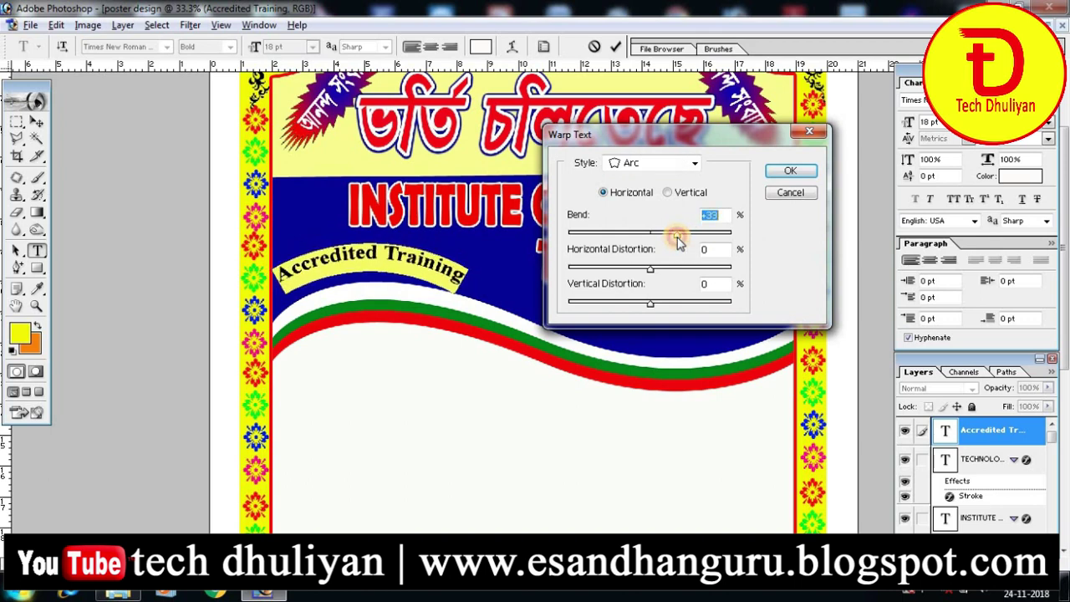
{"action": "key", "text": "Return"}
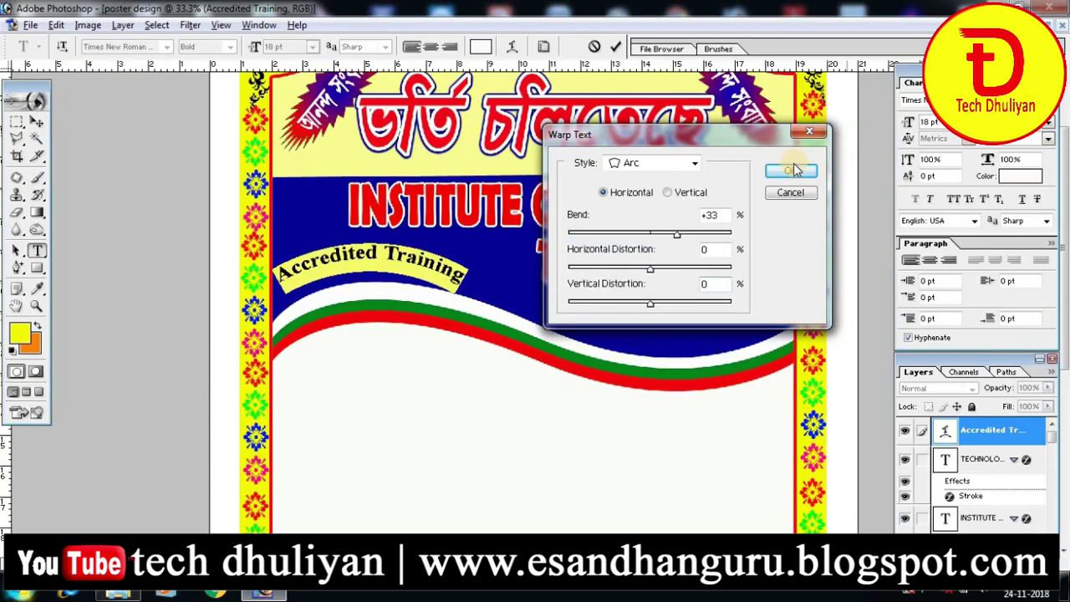
{"action": "left_click", "coordinate": [793, 173]}
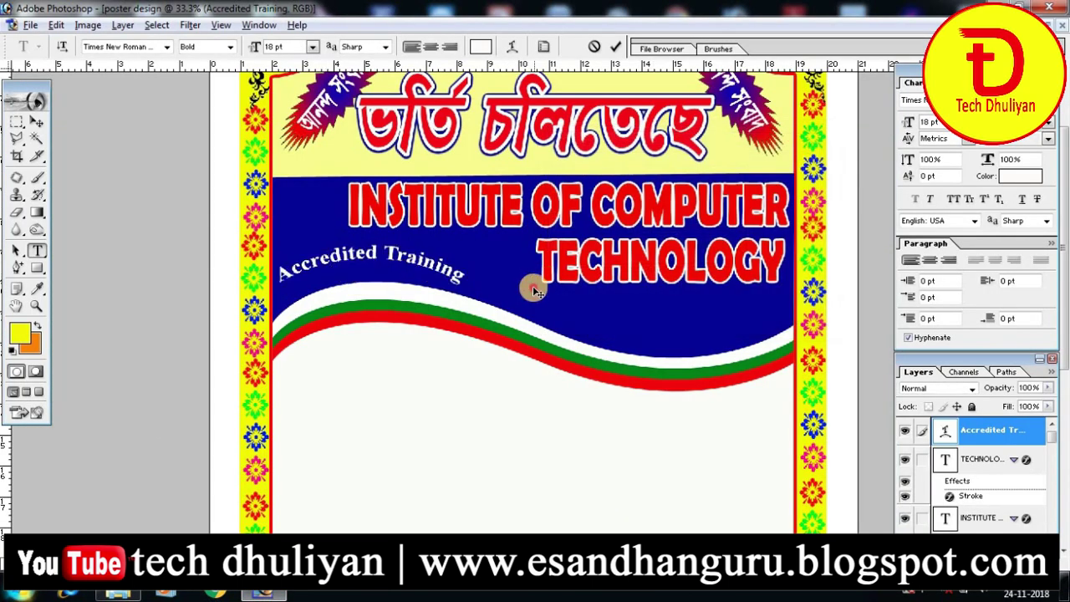
{"action": "left_click_drag", "start_coordinate": [537, 303], "coordinate": [534, 306]}
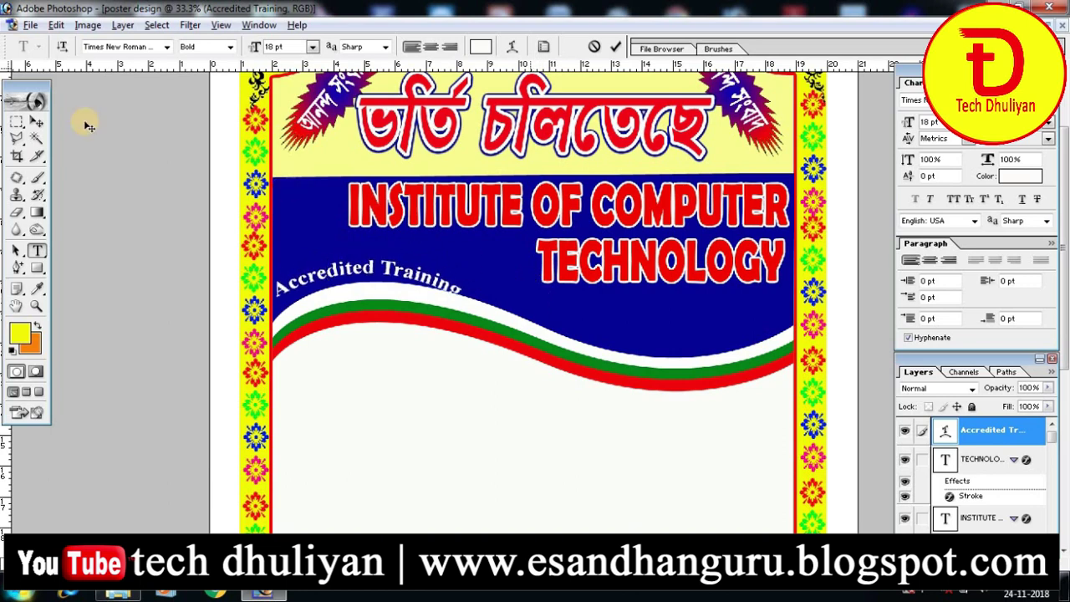
- Tilt the curved subtitle and nudge it onto the white wave stripe
{"action": "left_click", "coordinate": [36, 124]}
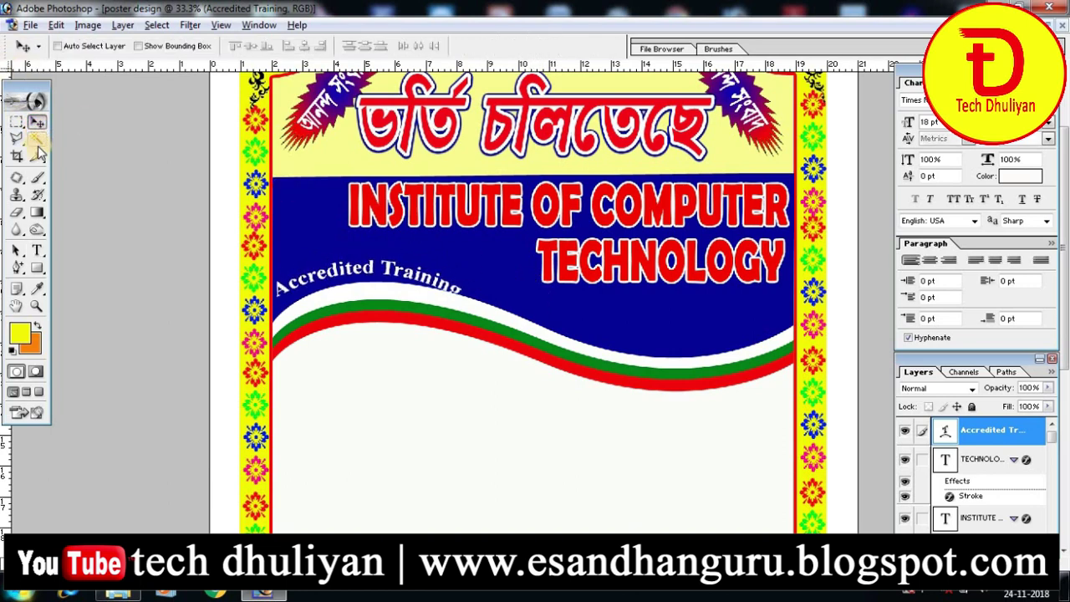
{"action": "key", "text": "ctrl+t"}
{"action": "left_click_drag", "start_coordinate": [509, 238], "coordinate": [486, 231]}
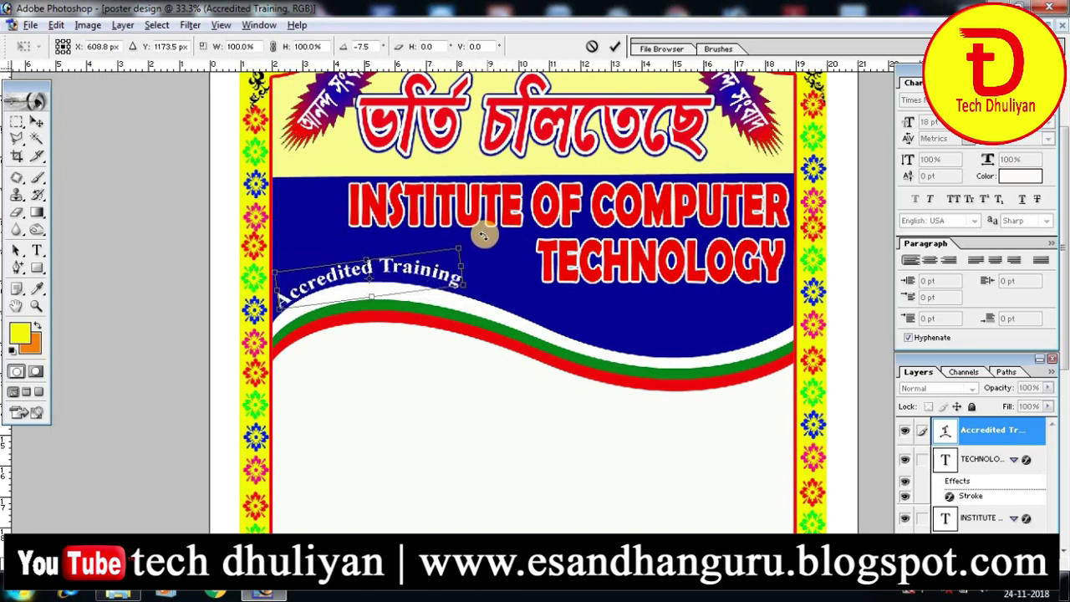
{"action": "key", "text": "Return"}
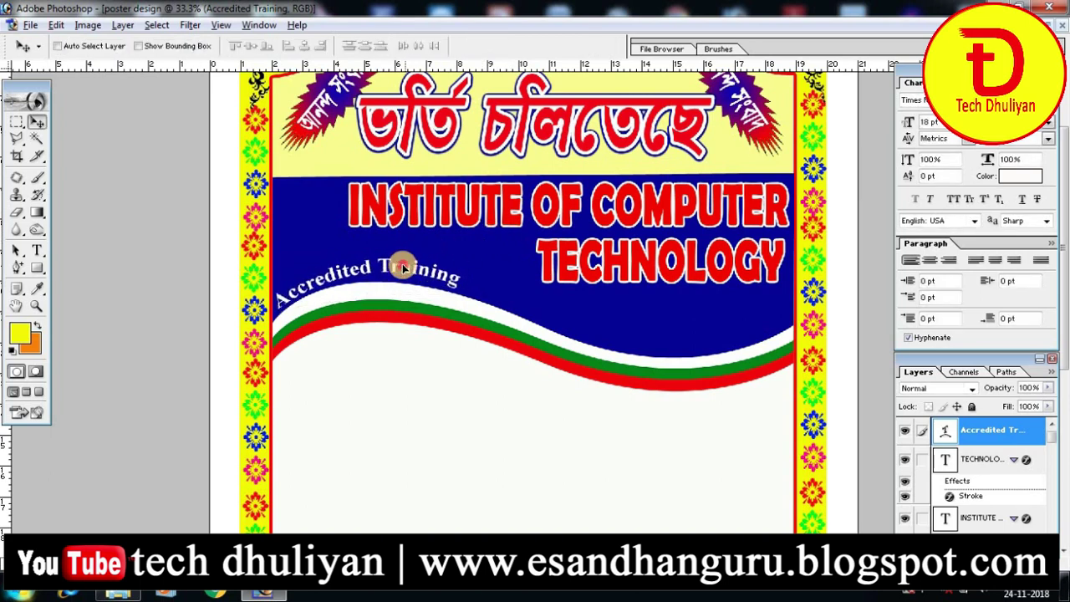
{"action": "left_click_drag", "start_coordinate": [403, 266], "coordinate": [399, 262]}
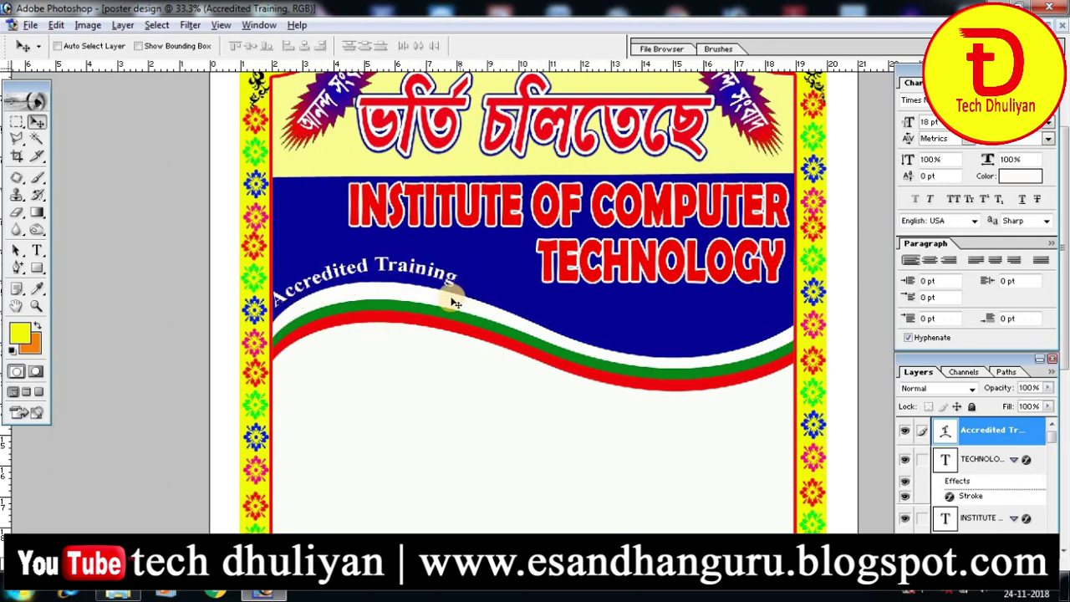
- Add Institute of Ministry text and give it a negative-bend Flag warp
{"action": "left_click", "coordinate": [36, 249]}
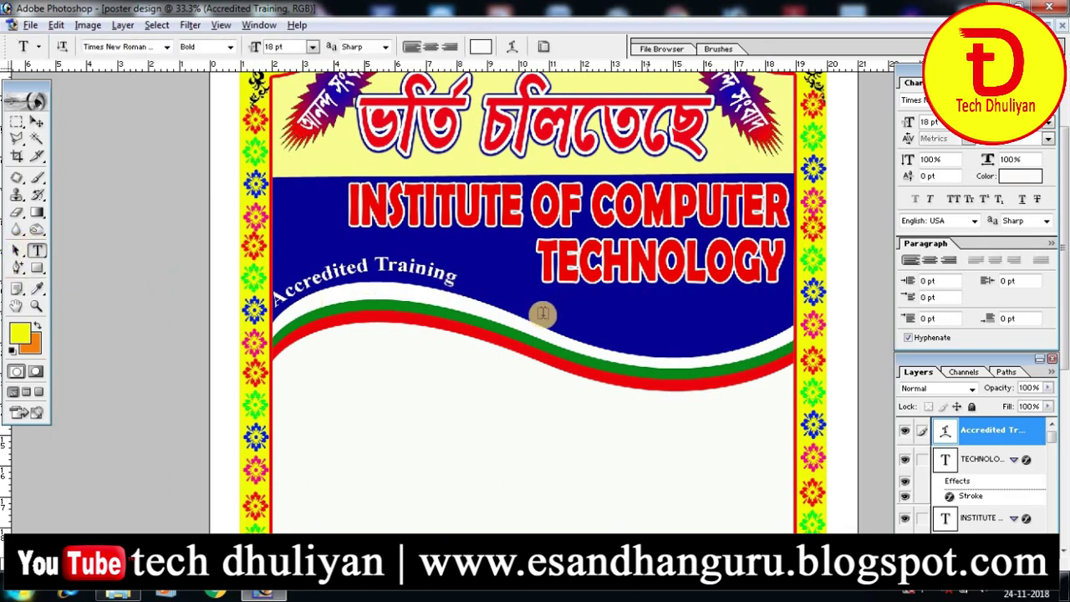
{"action": "left_click", "coordinate": [516, 311]}
{"action": "type", "text": "Institute of Ministry"}
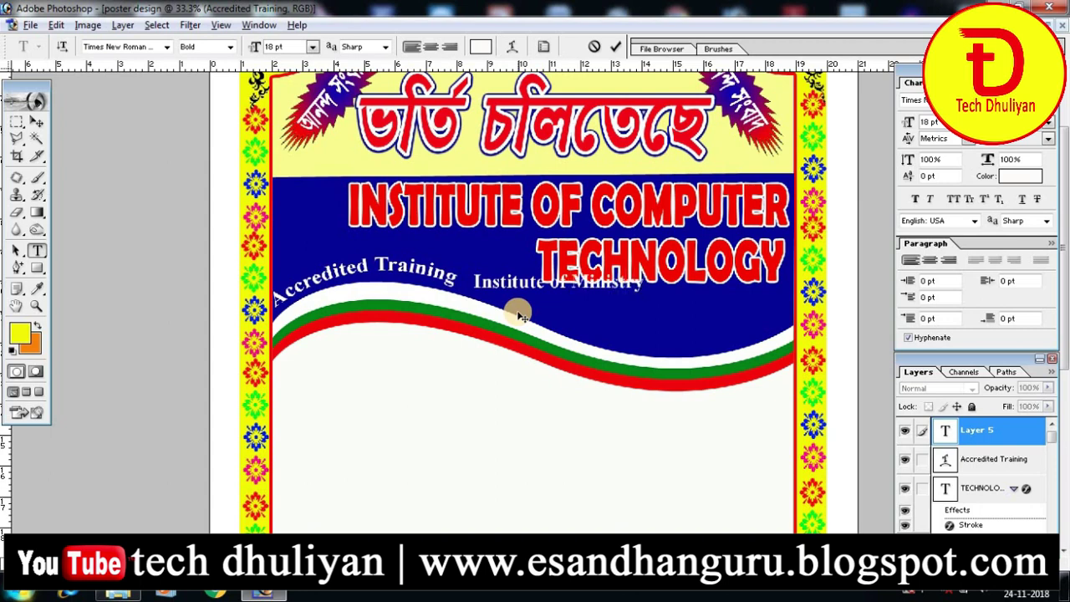
{"action": "left_click_drag", "start_coordinate": [470, 279], "coordinate": [736, 289]}
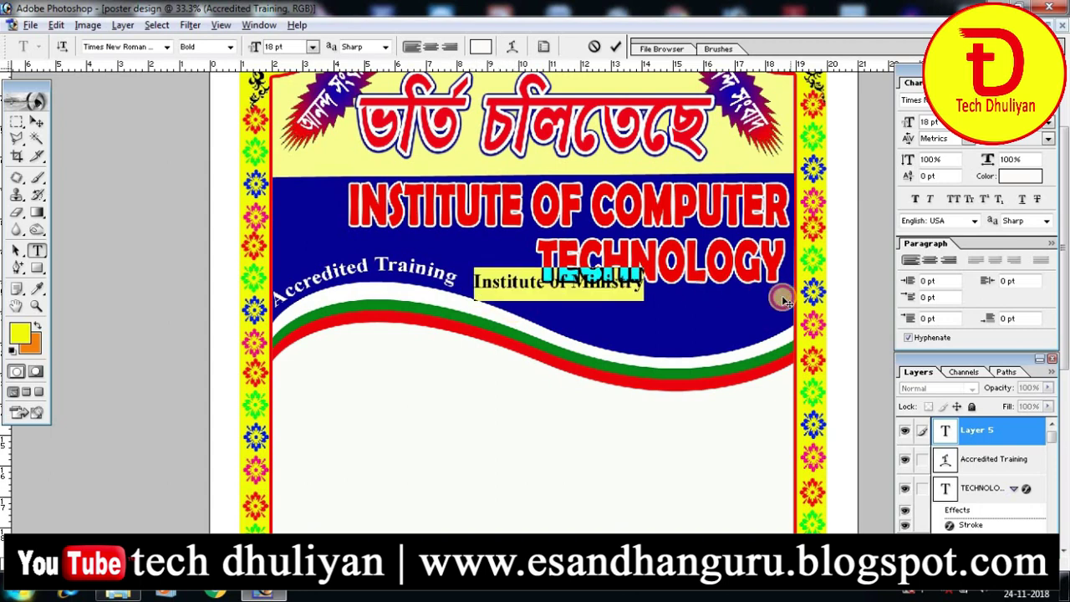
{"action": "left_click", "coordinate": [513, 46]}
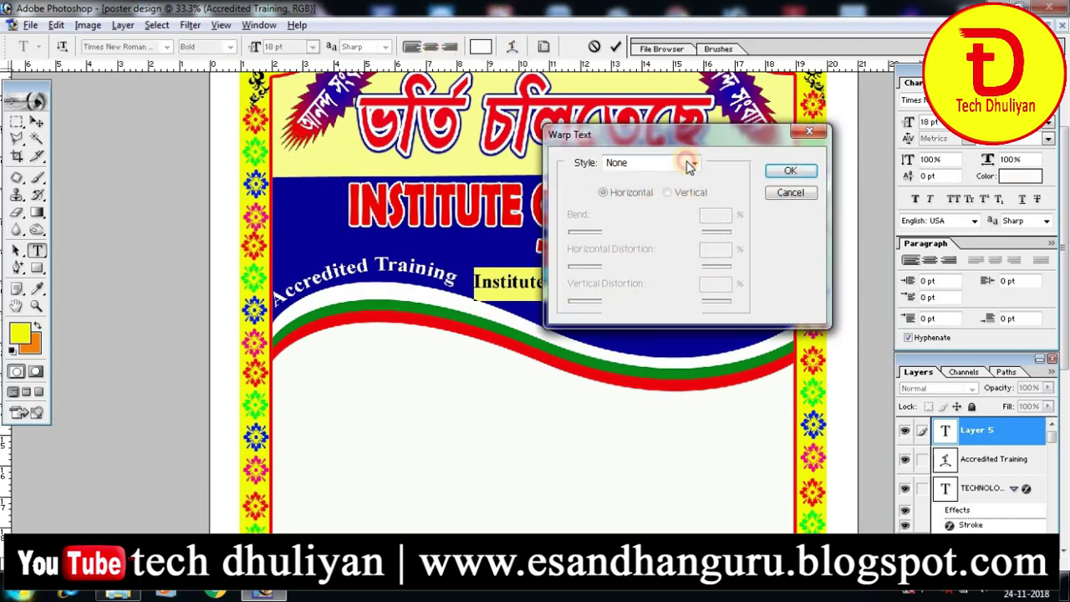
{"action": "left_click", "coordinate": [693, 163]}
{"action": "left_click", "coordinate": [633, 335]}
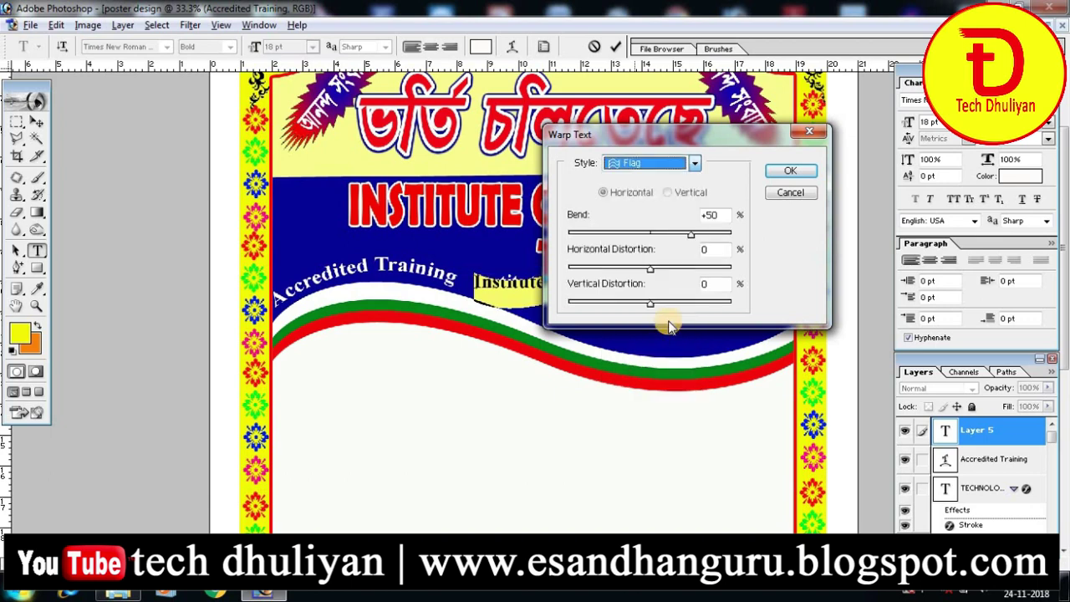
{"action": "mouse_move", "coordinate": [687, 233]}
{"action": "left_mouse_down"}
{"action": "mouse_move", "coordinate": [618, 233]}
{"action": "mouse_move", "coordinate": [631, 233]}
{"action": "left_mouse_up"}
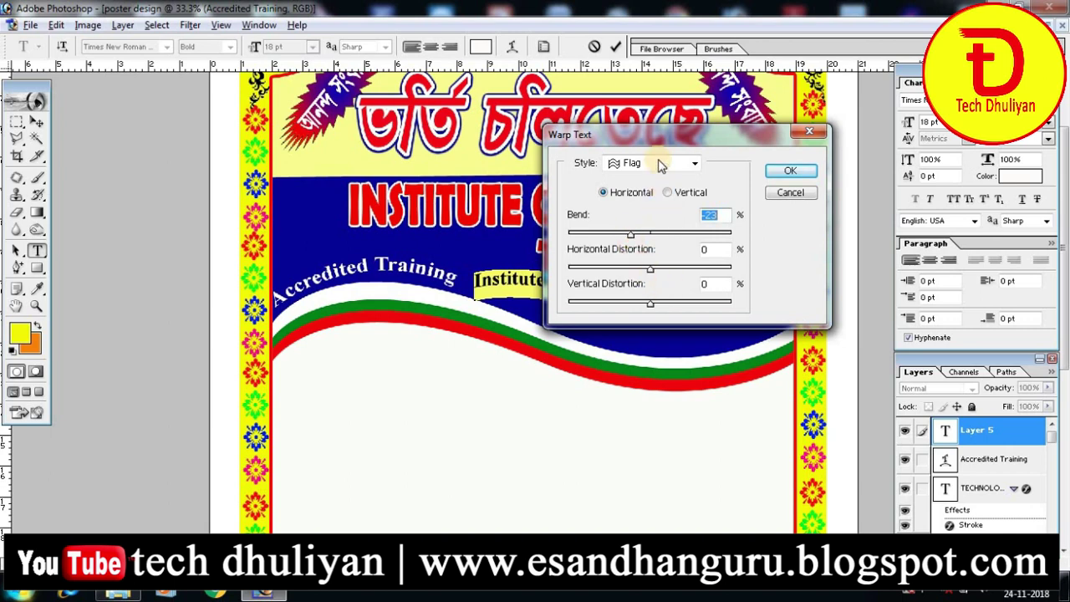
{"action": "left_click_drag", "start_coordinate": [652, 133], "coordinate": [608, 401]}
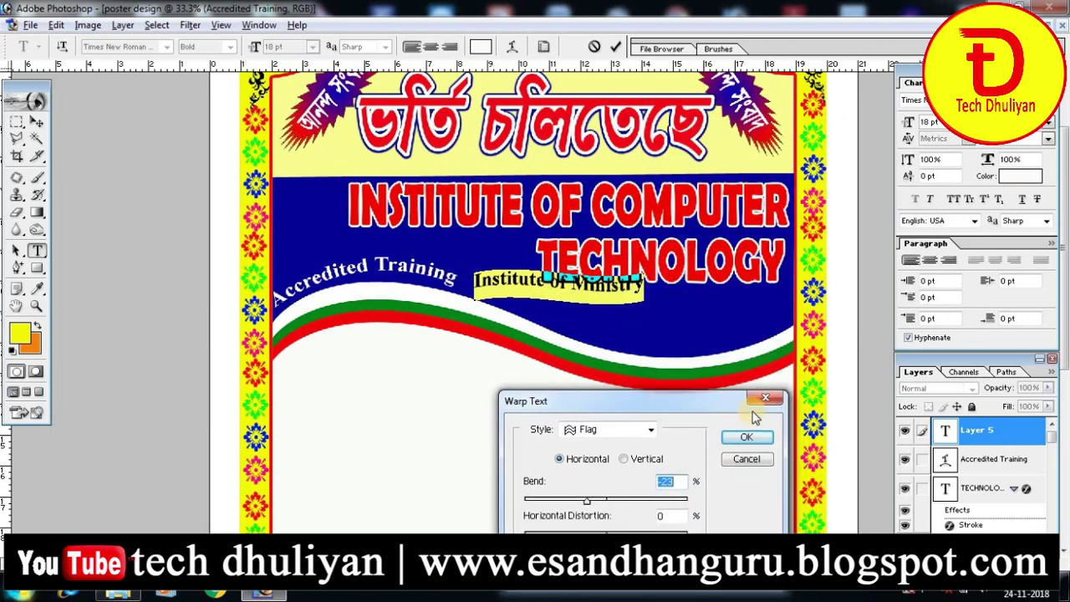
{"action": "left_click", "coordinate": [746, 437]}
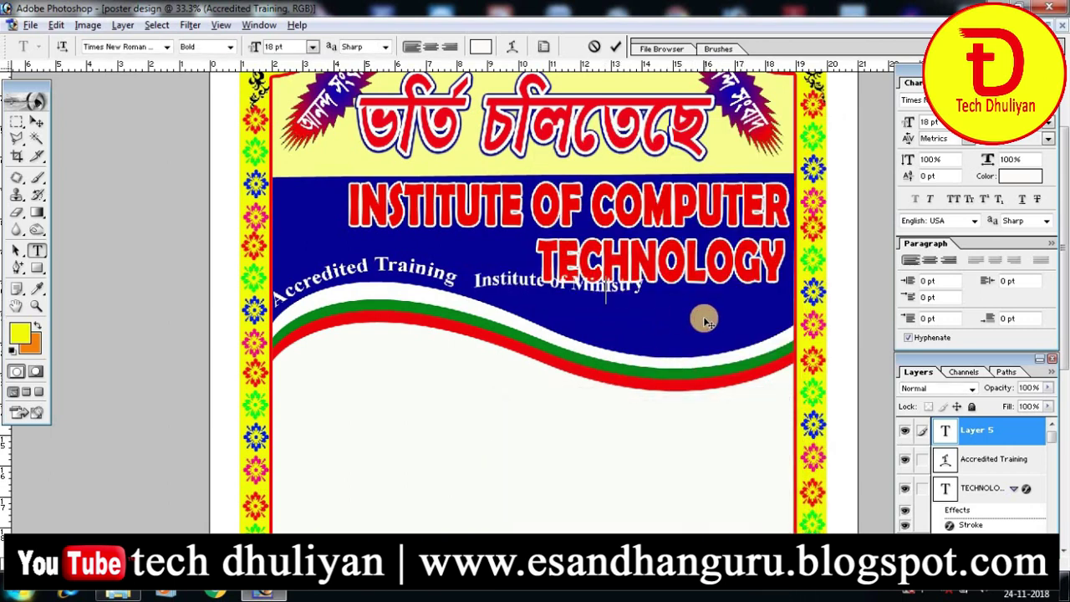
- Rotate Institute of Ministry along the wave and place it beside Accredited Training
{"action": "left_click", "coordinate": [36, 122]}
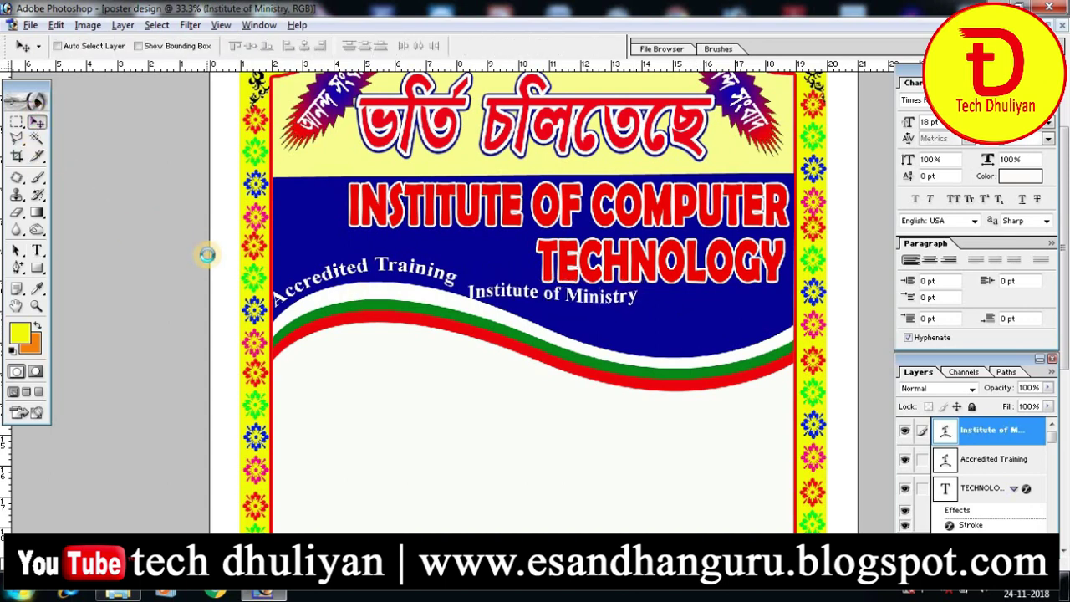
{"action": "key", "text": "ctrl+t"}
{"action": "left_click_drag", "start_coordinate": [691, 311], "coordinate": [649, 338]}
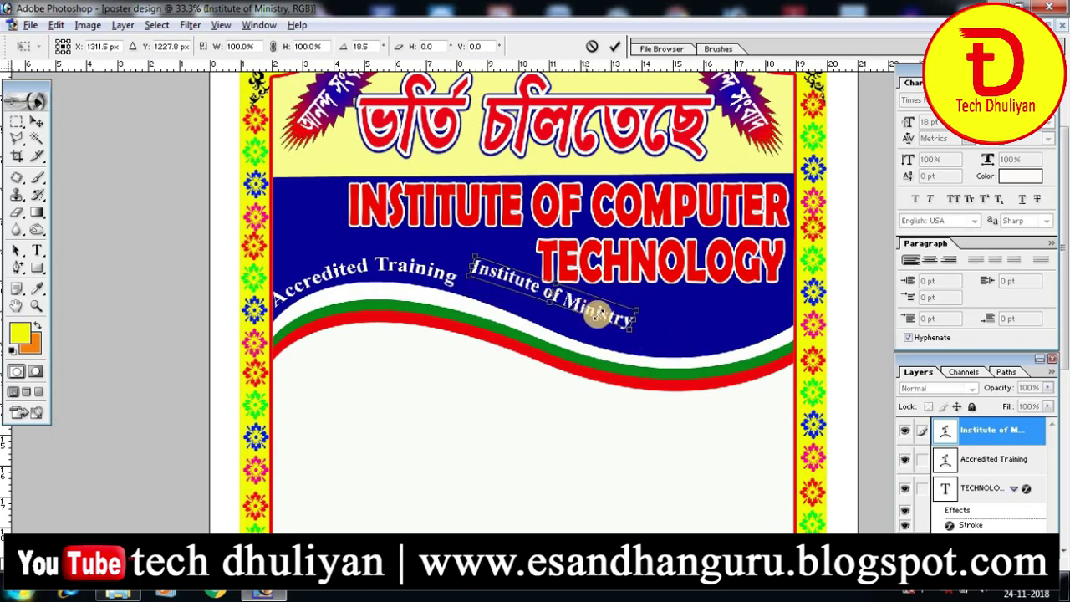
{"action": "key", "text": "Return"}
{"action": "left_click_drag", "start_coordinate": [530, 289], "coordinate": [520, 304]}
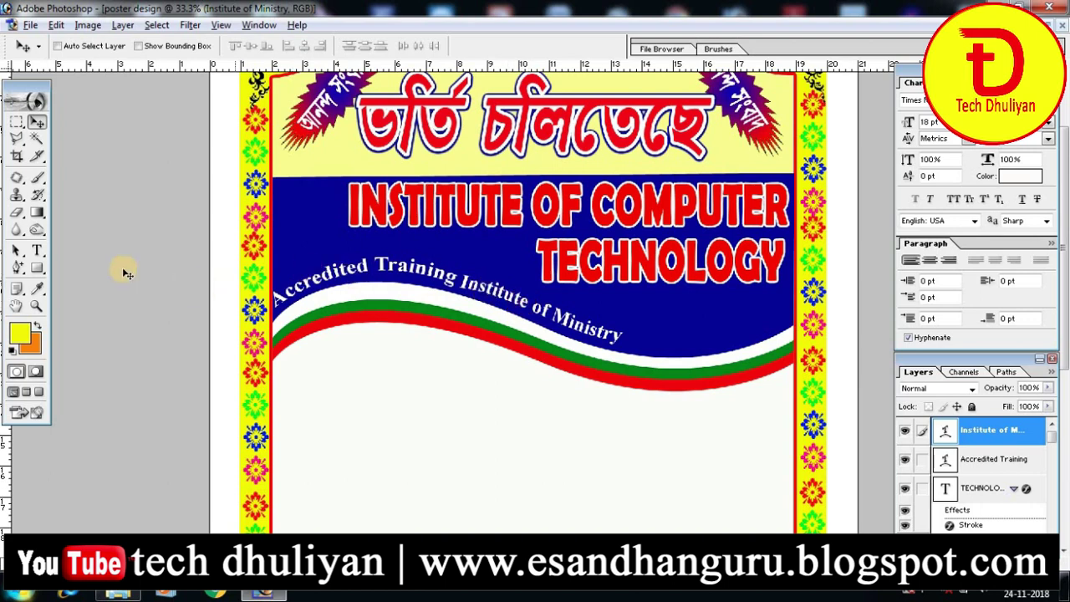
- Reduce the Flag warp bend on 'Institute of Ministry' and reset horizontal distortion to zero
{"action": "left_click", "coordinate": [36, 250]}
{"action": "double_click", "coordinate": [482, 293]}
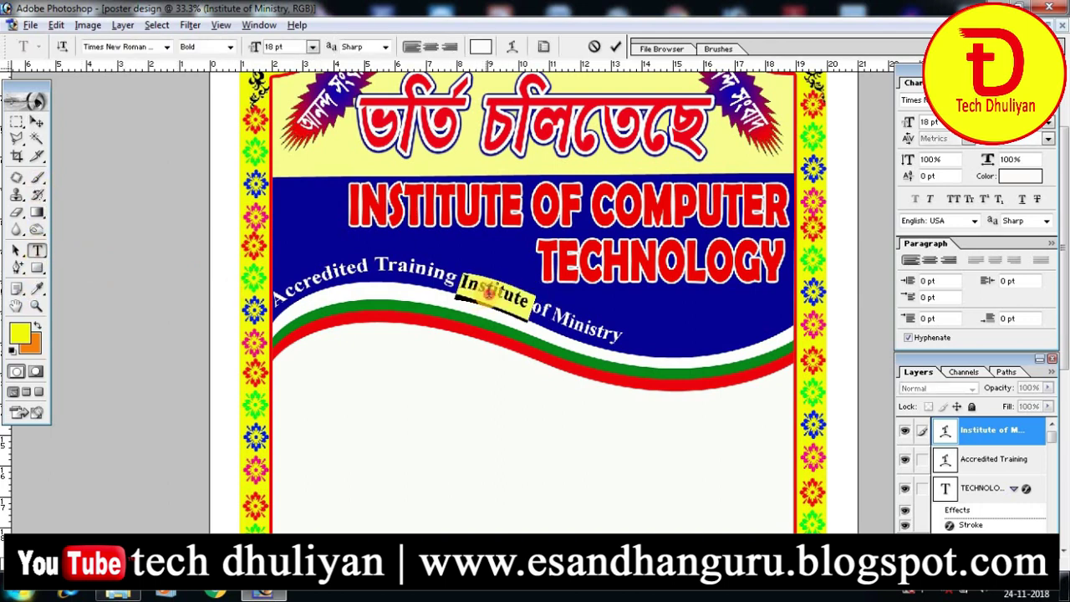
{"action": "key", "text": "ctrl+a"}
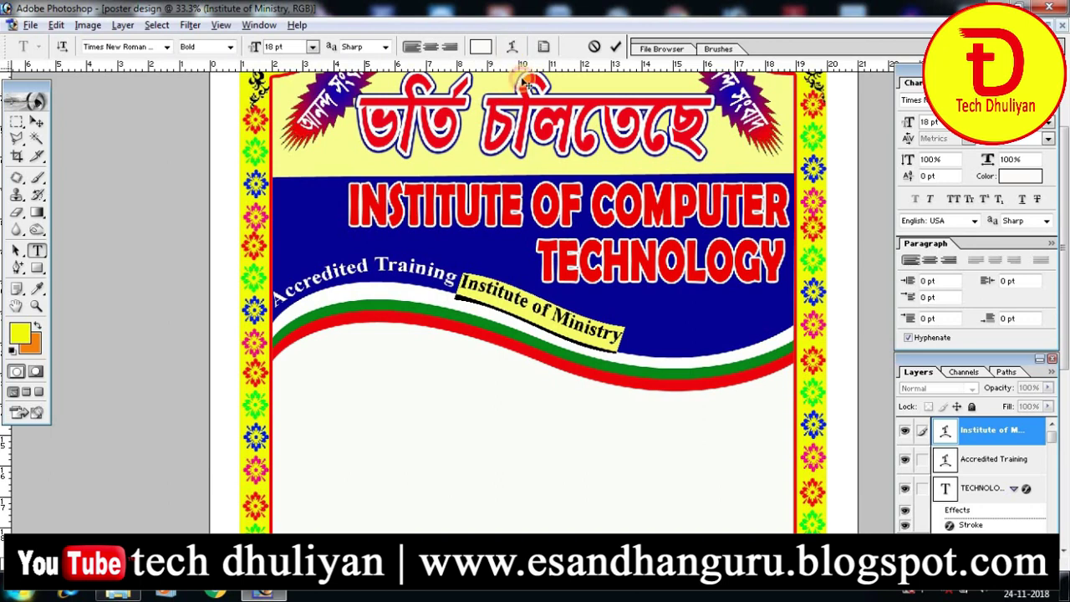
{"action": "left_click", "coordinate": [511, 46]}
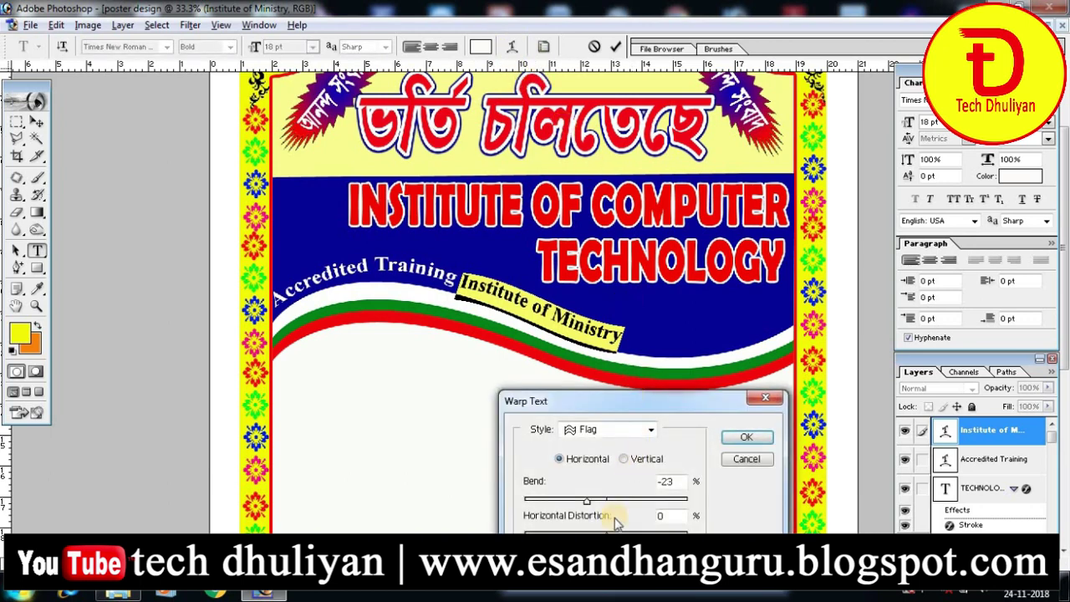
{"action": "left_click_drag", "start_coordinate": [588, 498], "coordinate": [596, 499]}
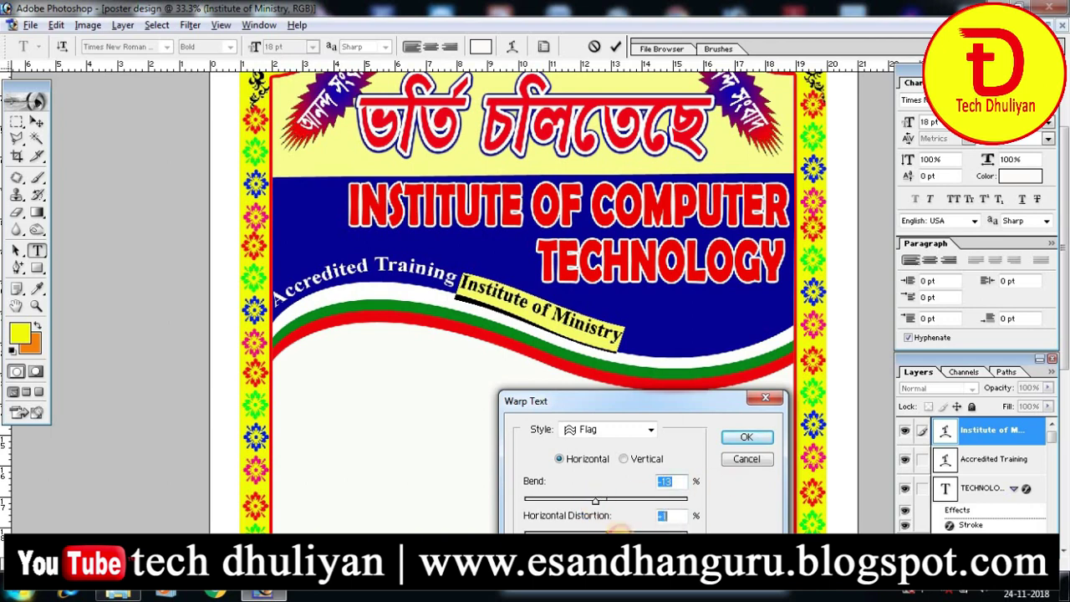
{"action": "left_click_drag", "start_coordinate": [605, 532], "coordinate": [610, 532]}
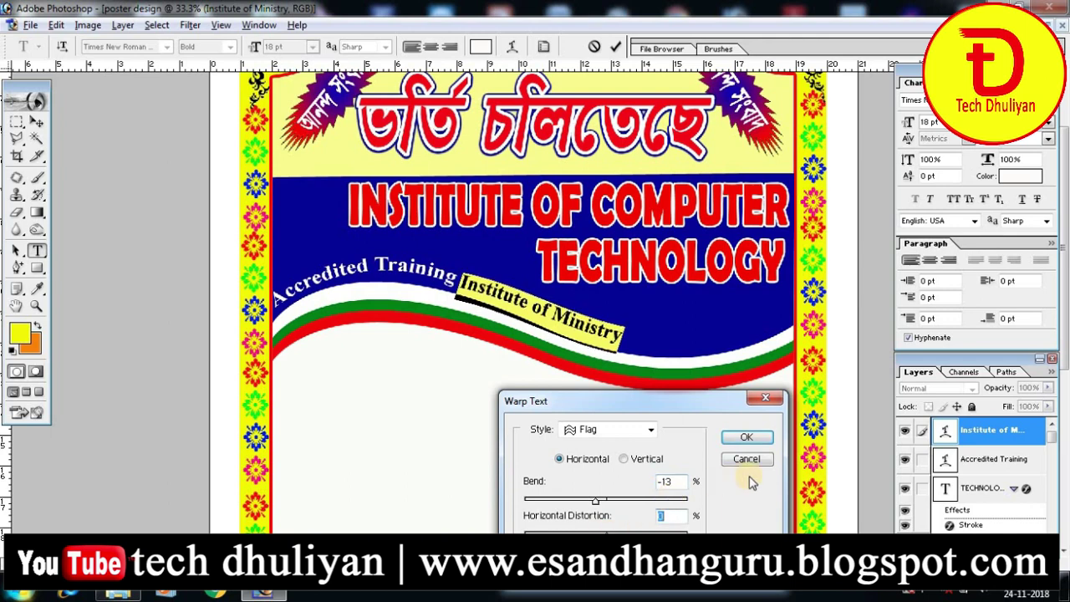
{"action": "left_click", "coordinate": [750, 439]}
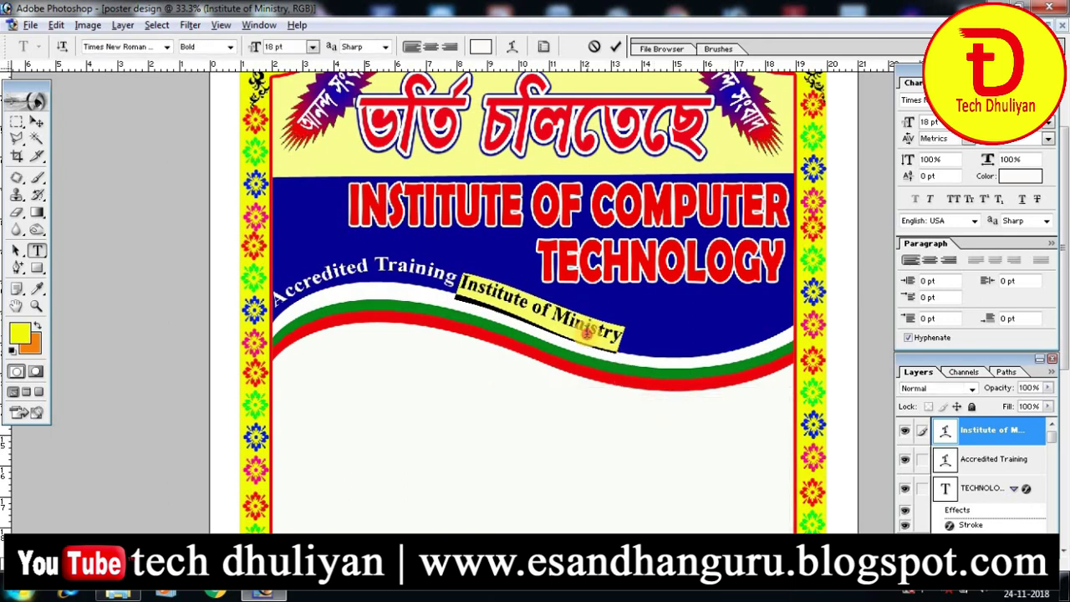
{"action": "left_click", "coordinate": [623, 364]}
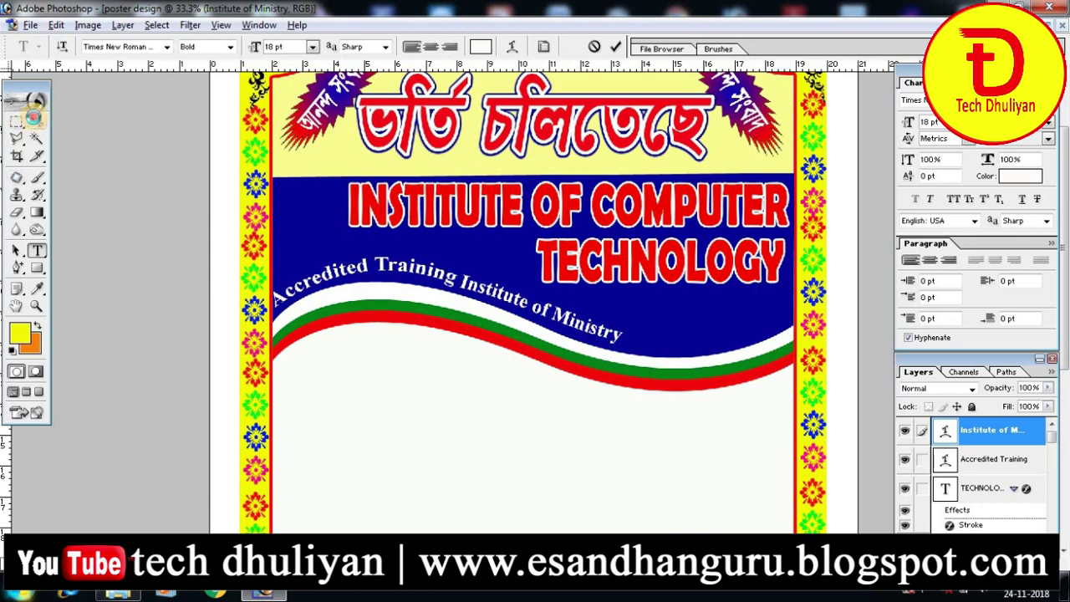
- Free-transform 'Institute of Ministry' slightly narrower (about 92% width) and a bit taller
{"action": "left_click", "coordinate": [36, 122]}
{"action": "key", "text": "ctrl+t"}
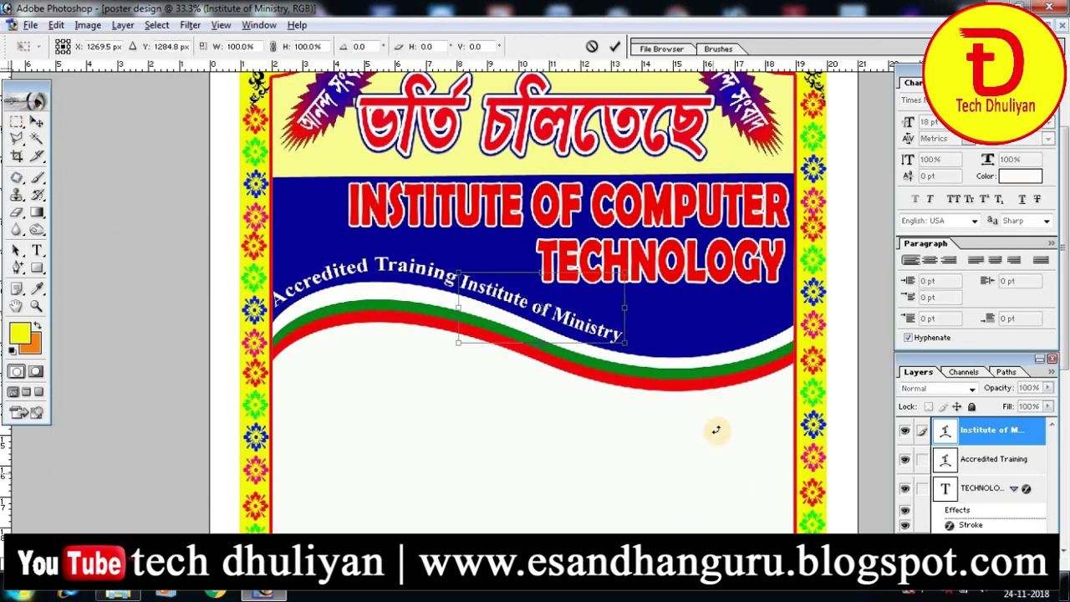
{"action": "left_click_drag", "start_coordinate": [629, 343], "coordinate": [613, 341]}
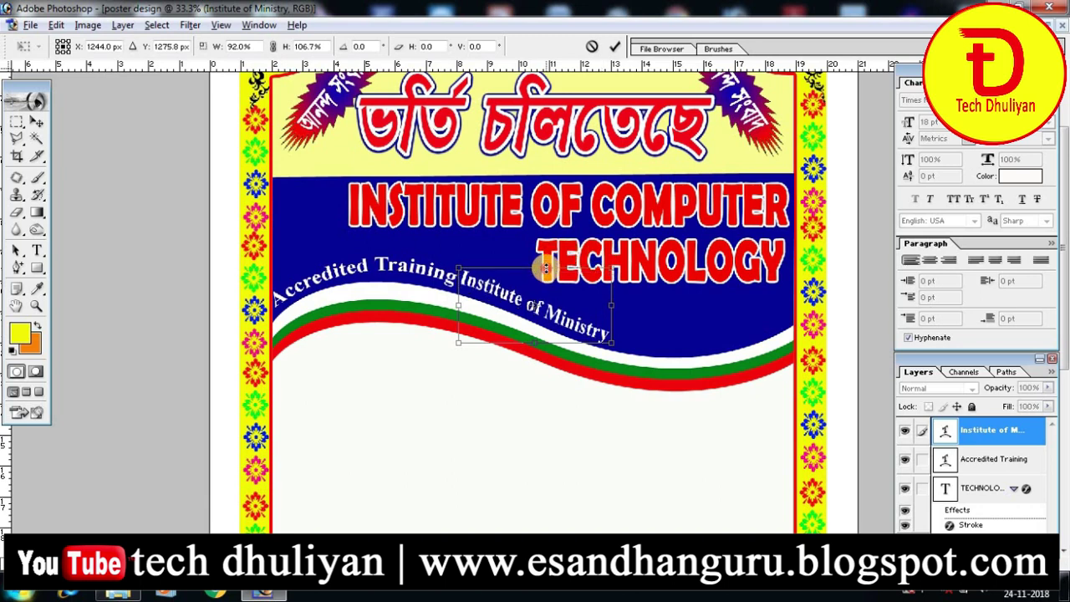
{"action": "left_click_drag", "start_coordinate": [539, 273], "coordinate": [543, 275]}
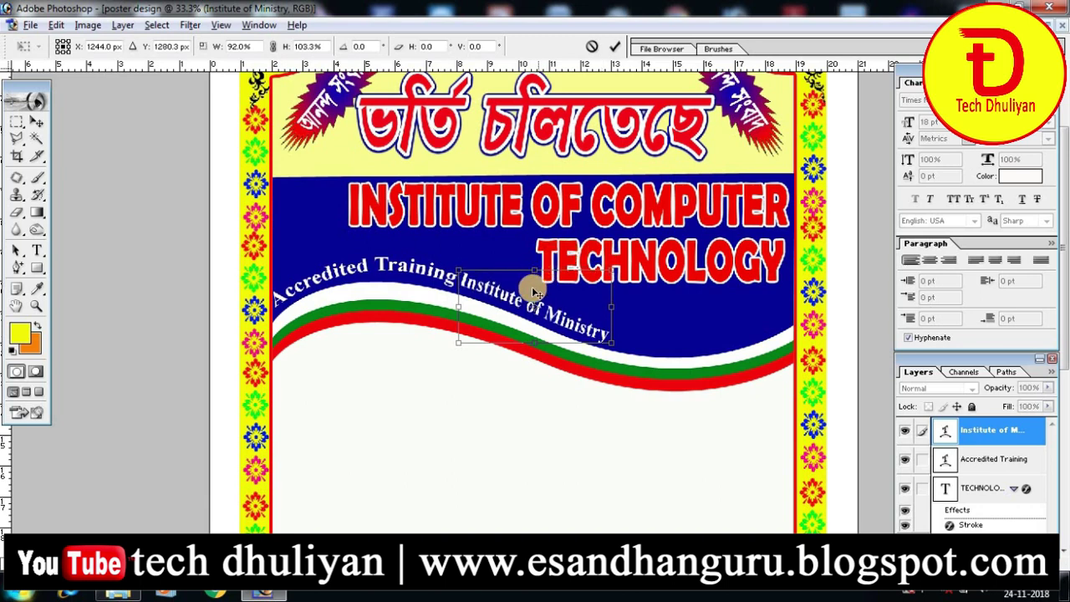
{"action": "key", "text": "Return"}
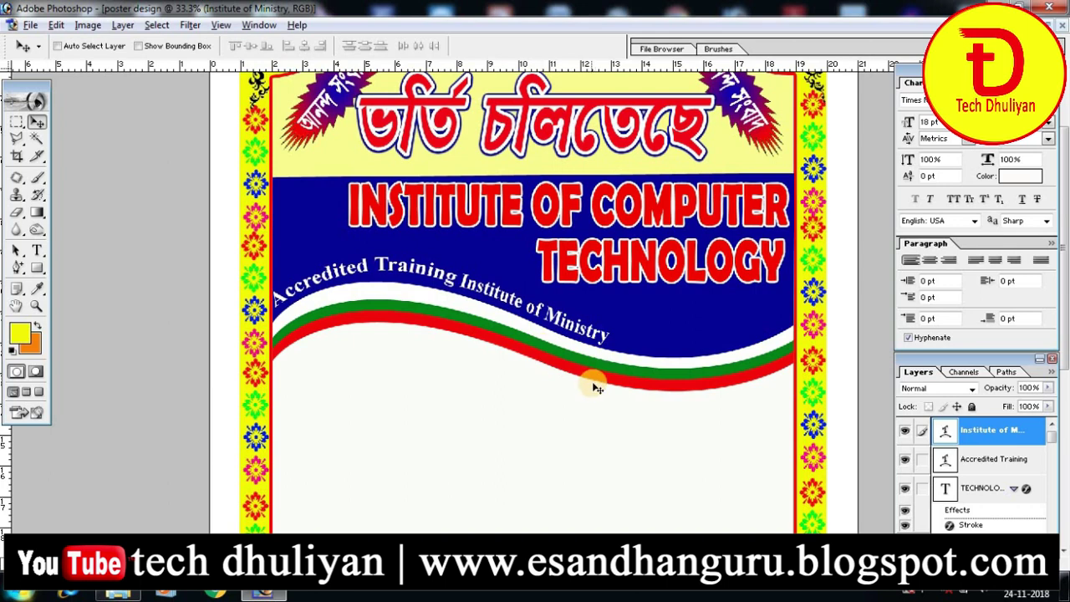
- Type a new text line 'Of Labour & Employment' under TECHNOLOGY
{"action": "left_click", "coordinate": [35, 250]}
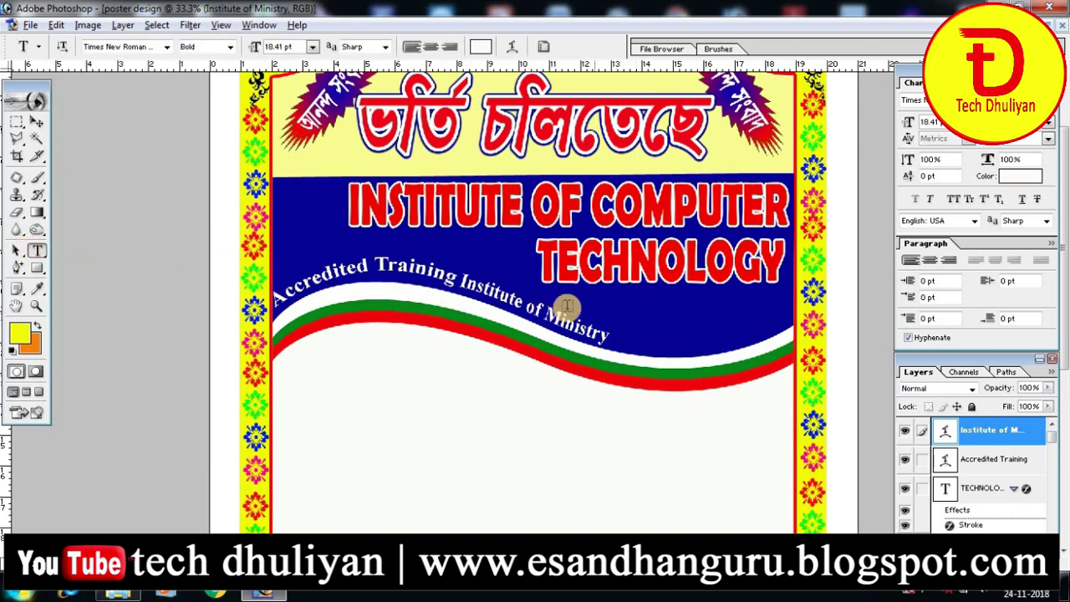
{"action": "left_click", "coordinate": [583, 301]}
{"action": "type", "text": "Labour"}
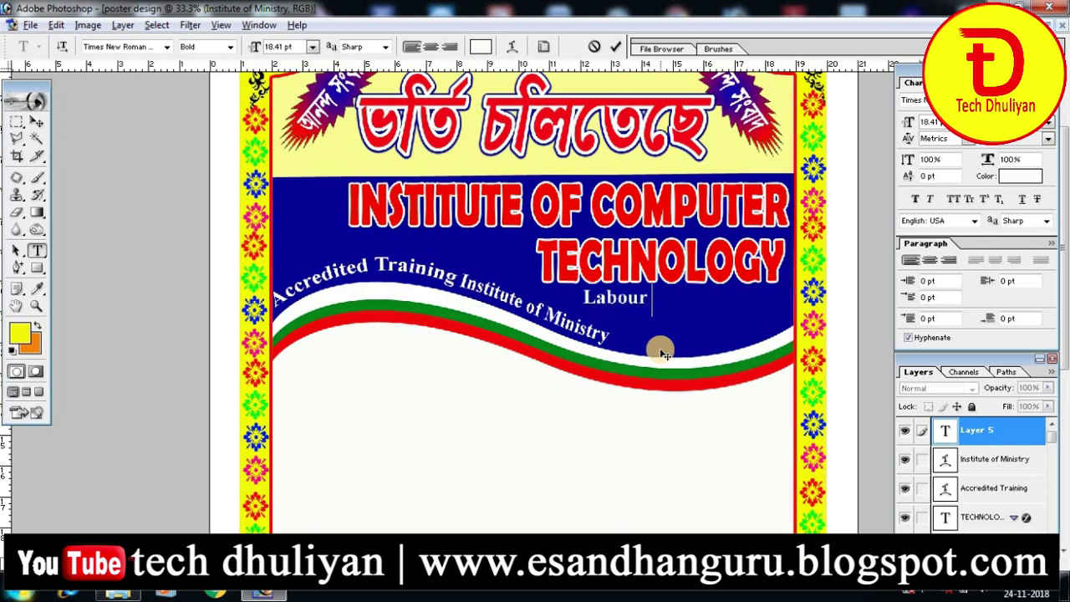
{"action": "key", "text": "BackSpace"}
{"action": "key", "text": "BackSpace"}
{"action": "key", "text": "BackSpace"}
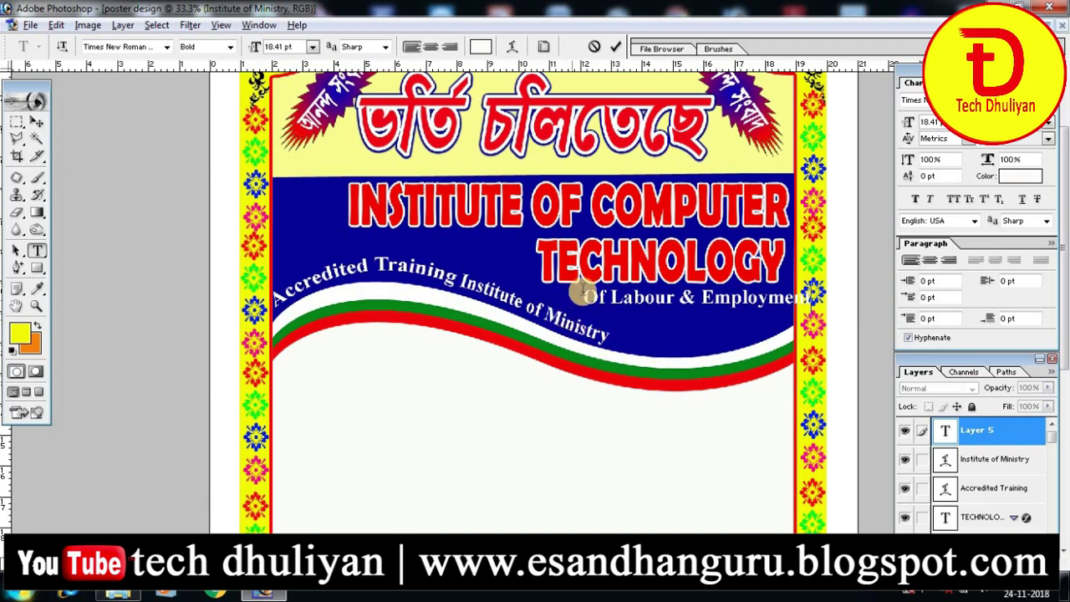
{"action": "left_click_drag", "start_coordinate": [583, 294], "coordinate": [869, 274]}
- Apply an Arc warp with negative bend to 'Of Labour & Employment'
{"action": "left_click", "coordinate": [512, 46]}
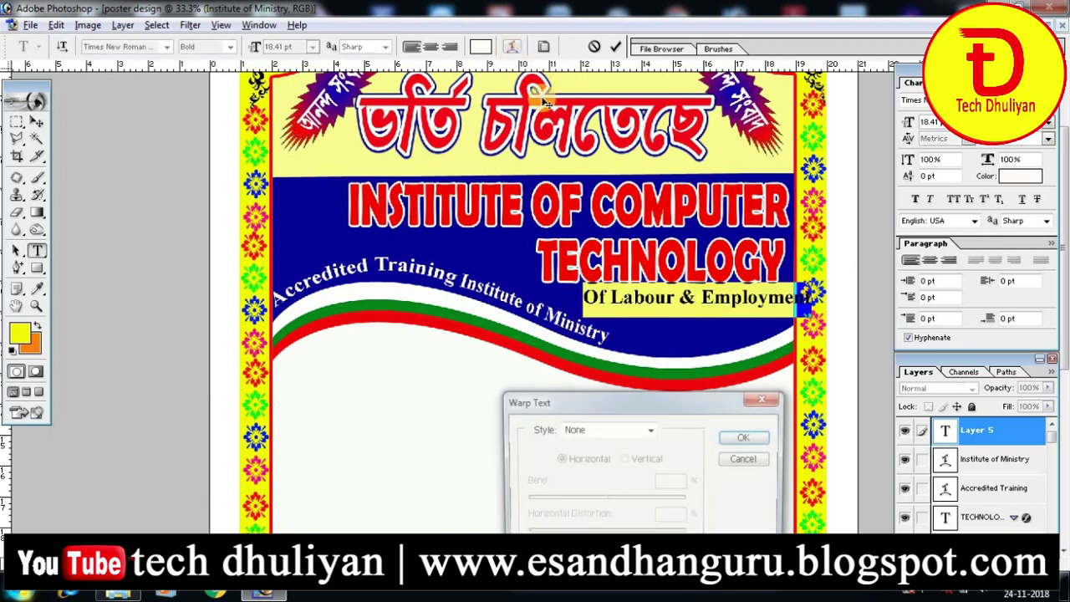
{"action": "left_click", "coordinate": [626, 429]}
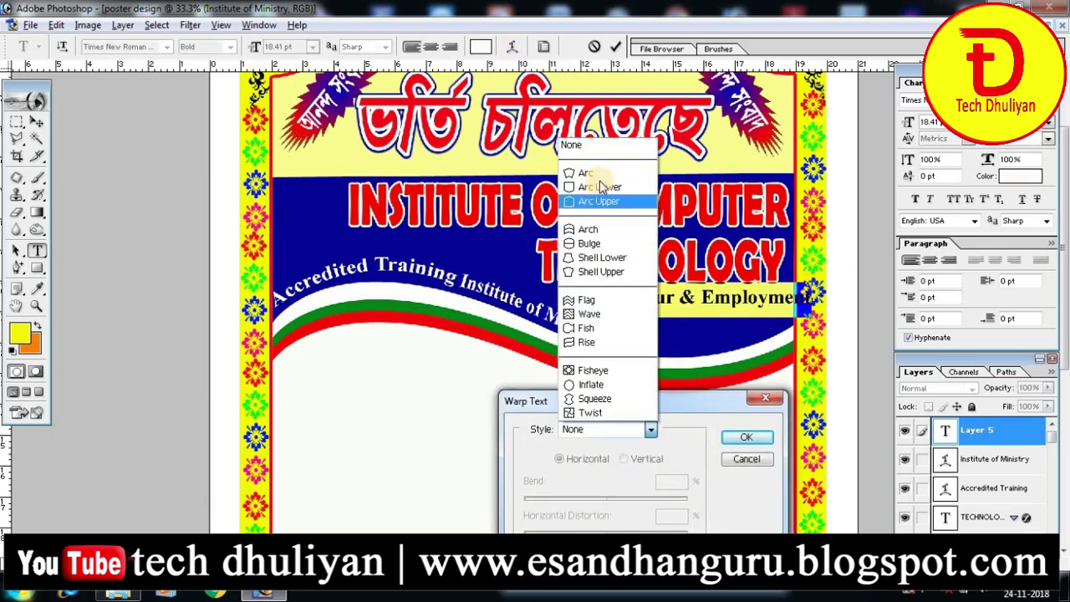
{"action": "left_click", "coordinate": [605, 169]}
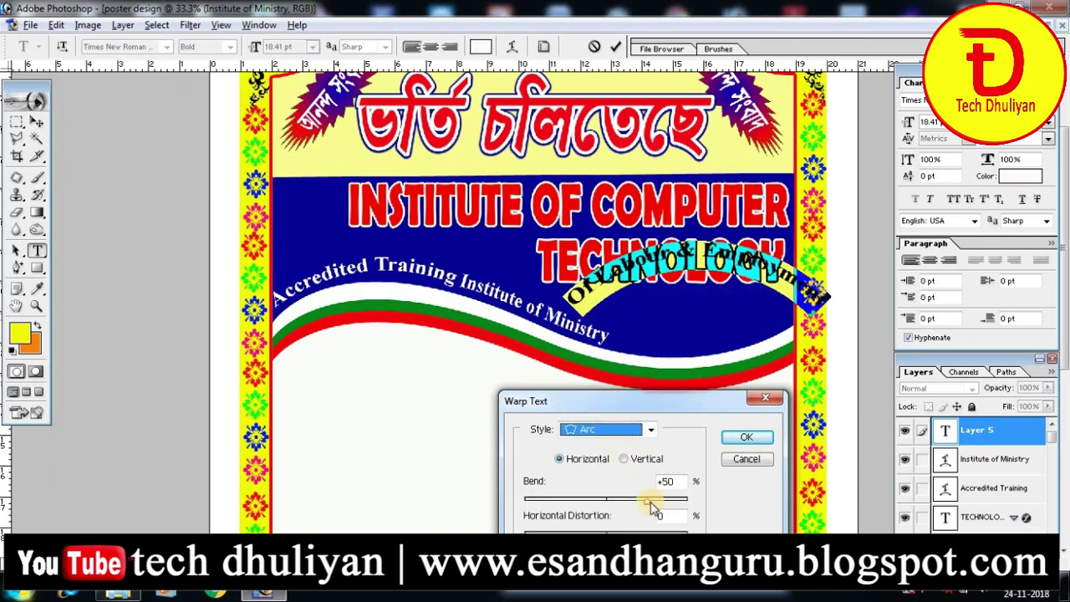
{"action": "left_click_drag", "start_coordinate": [650, 504], "coordinate": [590, 501]}
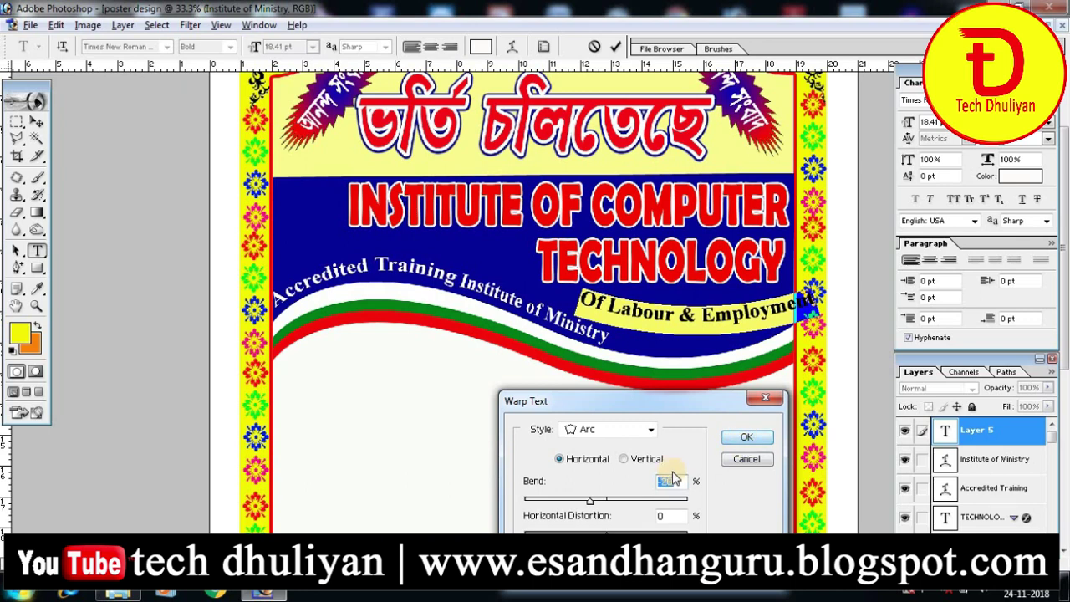
{"action": "left_click", "coordinate": [751, 438]}
{"action": "left_click", "coordinate": [656, 327]}
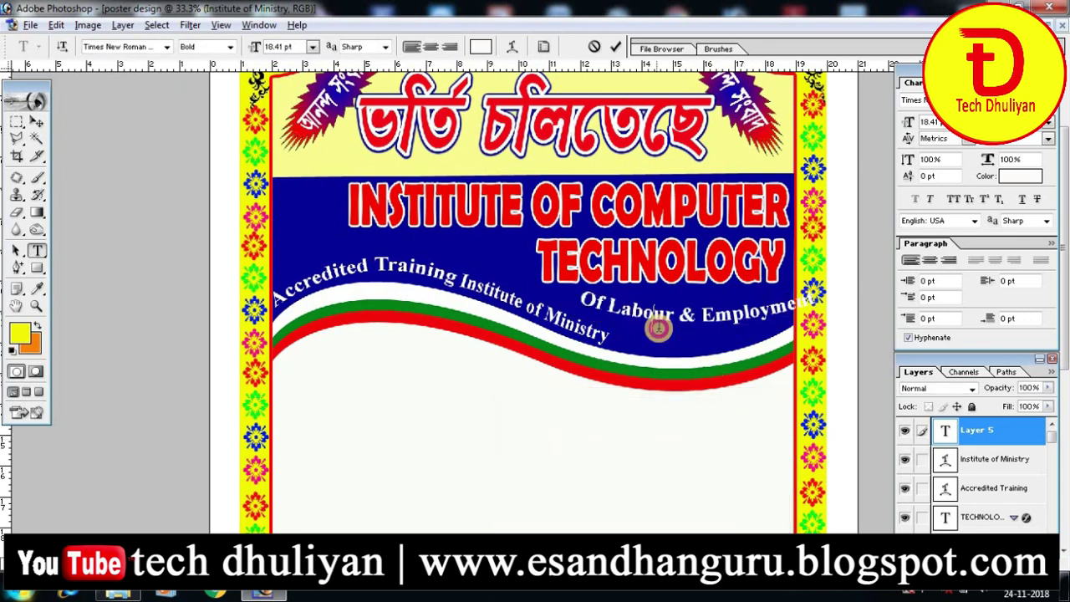
- Move 'Of Labour & Employment' beside Institute of Ministry, then narrow and tilt it along the wave
{"action": "left_click", "coordinate": [36, 121]}
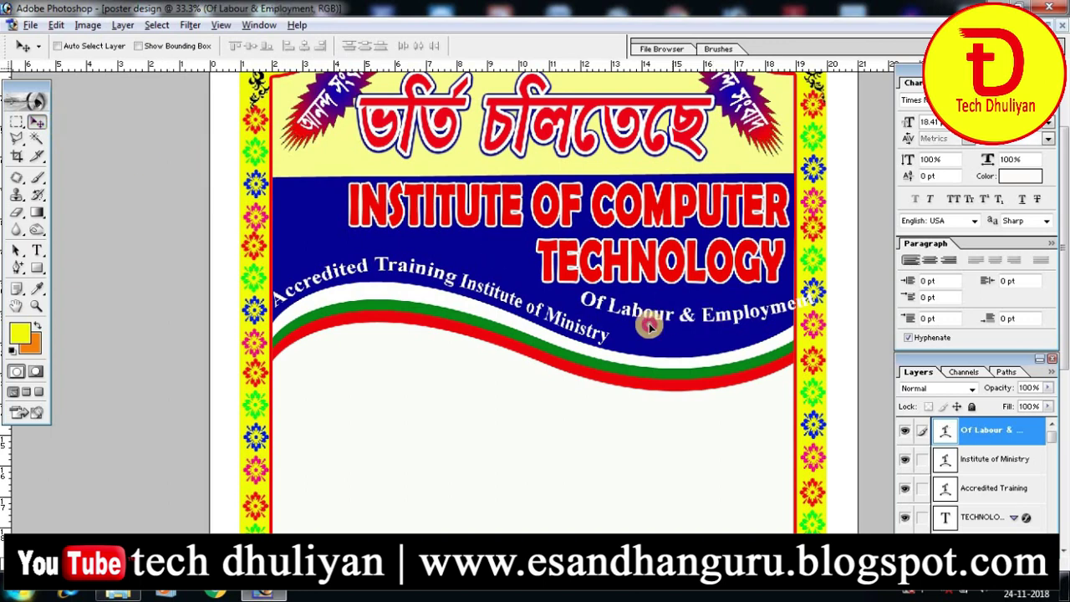
{"action": "left_click_drag", "start_coordinate": [650, 327], "coordinate": [644, 336]}
{"action": "key", "text": "ctrl+t"}
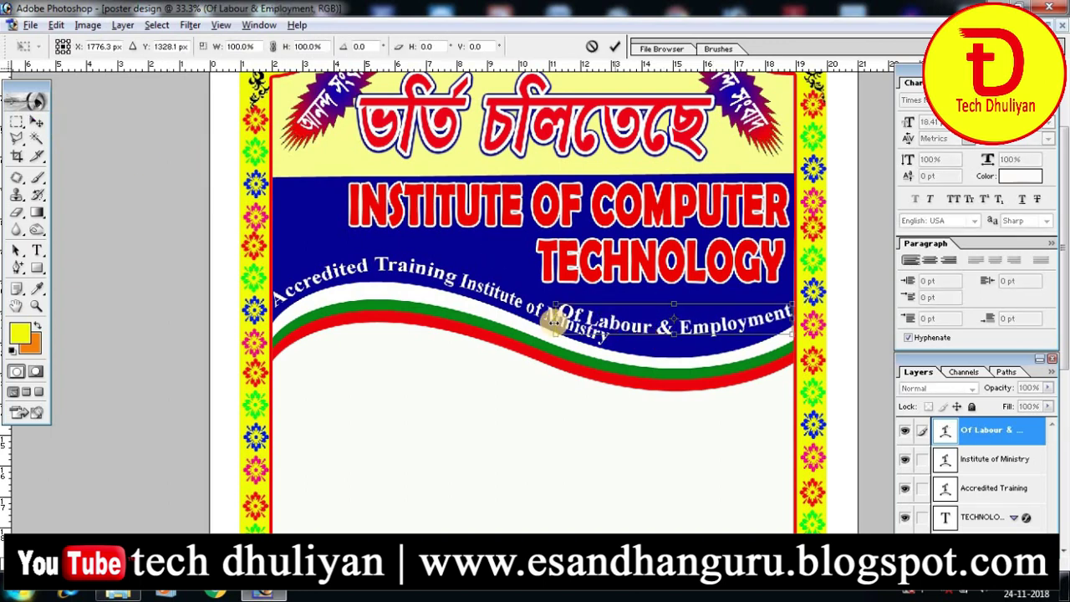
{"action": "mouse_move", "coordinate": [553, 321]}
{"action": "left_mouse_down"}
{"action": "mouse_move", "coordinate": [703, 308]}
{"action": "mouse_move", "coordinate": [734, 329]}
{"action": "left_mouse_up"}
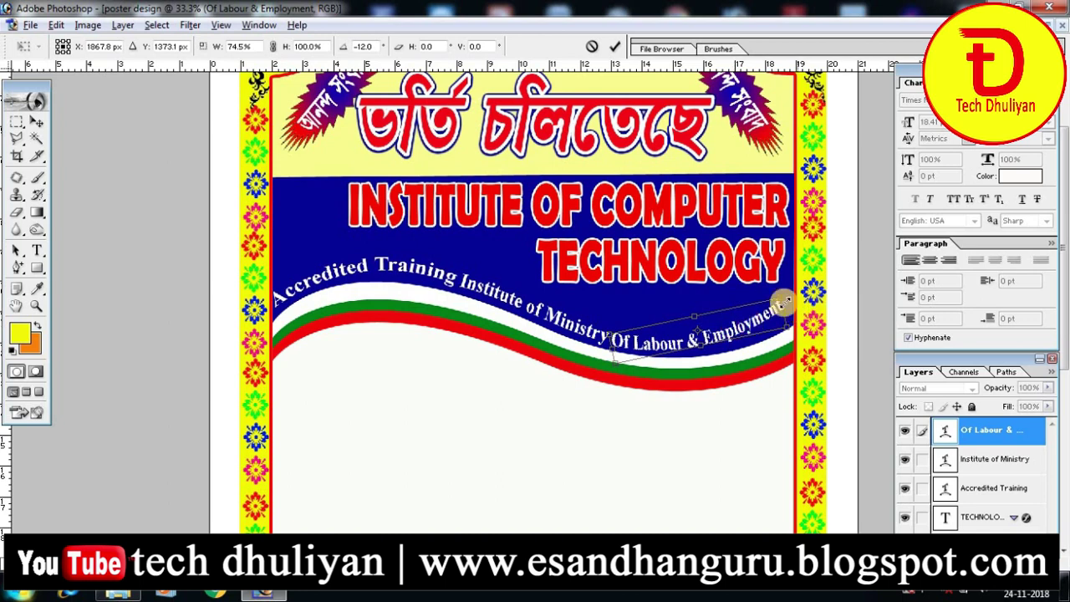
{"action": "left_click_drag", "start_coordinate": [778, 297], "coordinate": [790, 286]}
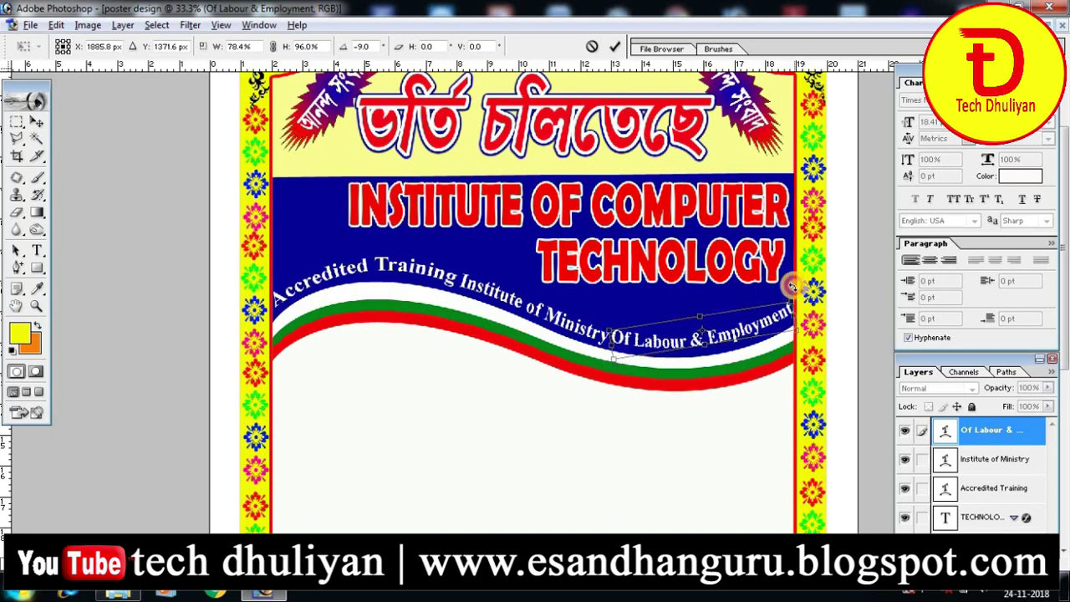
{"action": "double_click", "coordinate": [728, 317]}
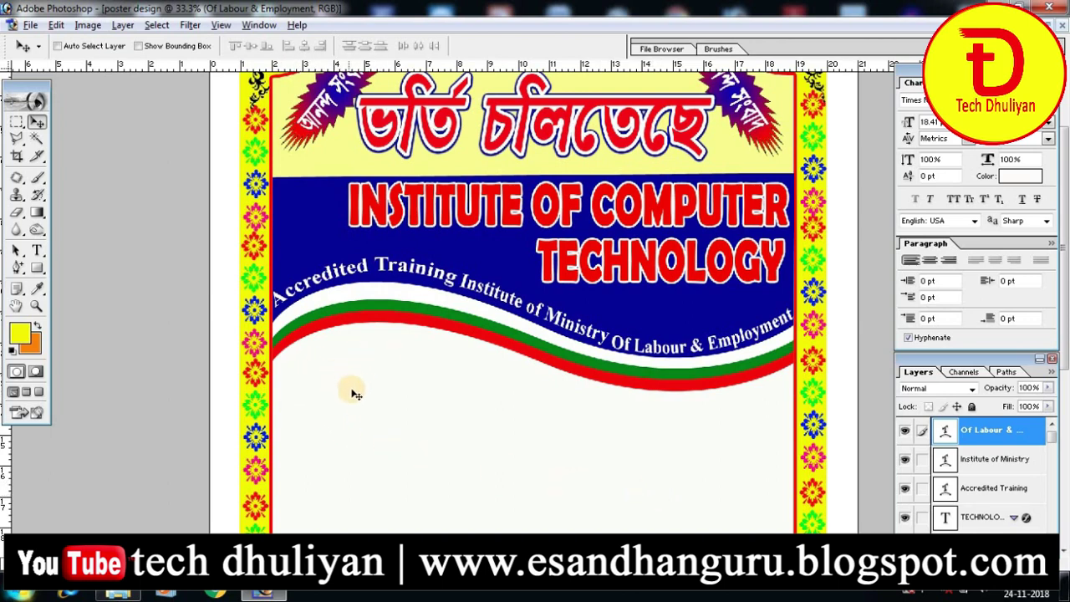
- Start a new text line in the pale area below the wave with red text colour
{"action": "left_click", "coordinate": [37, 250]}
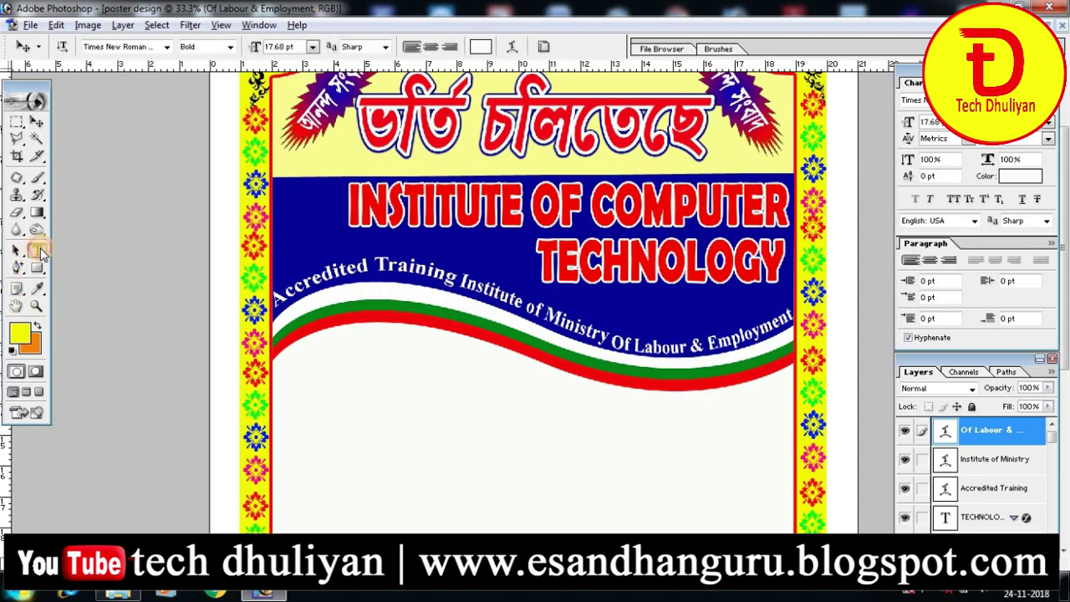
{"action": "left_click", "coordinate": [409, 408]}
{"action": "left_click", "coordinate": [480, 48]}
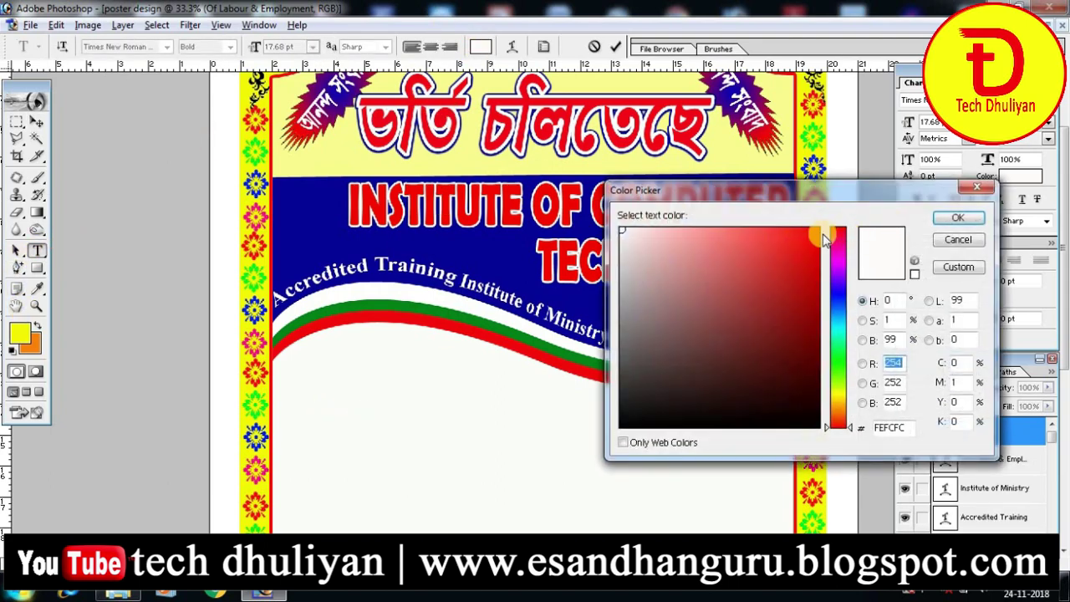
{"action": "left_click", "coordinate": [814, 228]}
{"action": "left_click", "coordinate": [958, 217]}
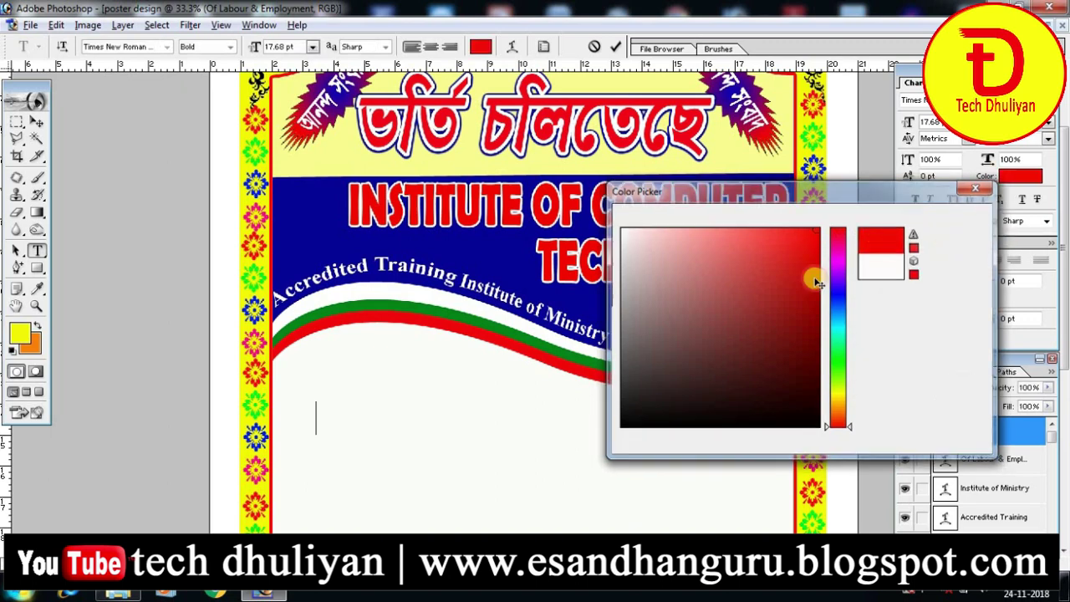
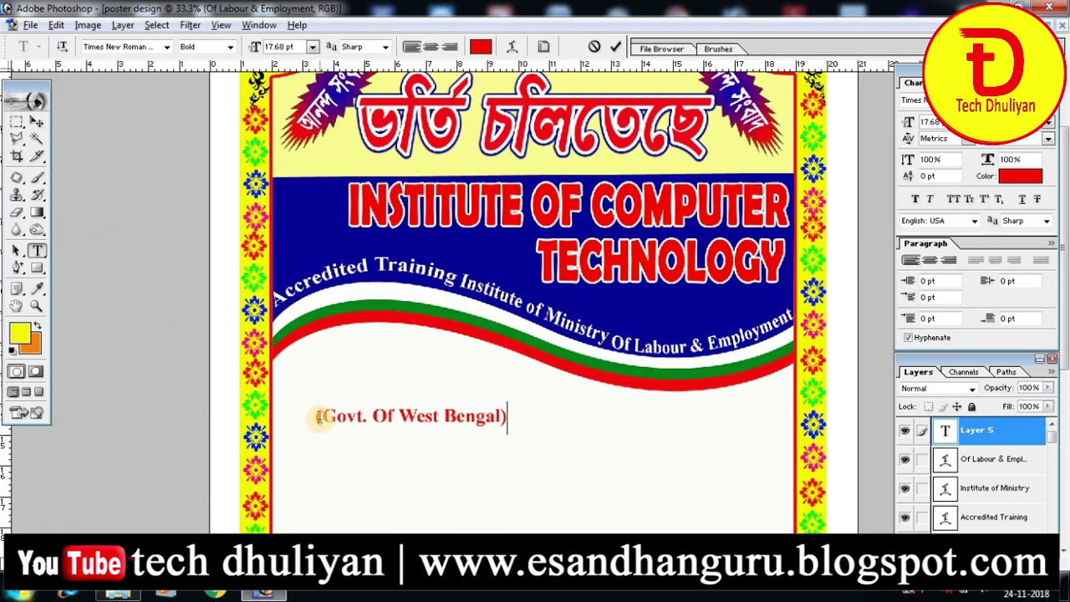
- Warp the red '(Govt. Of West Bengal)' text with the Arc style and a reduced bend
{"action": "left_click_drag", "start_coordinate": [318, 417], "coordinate": [505, 418]}
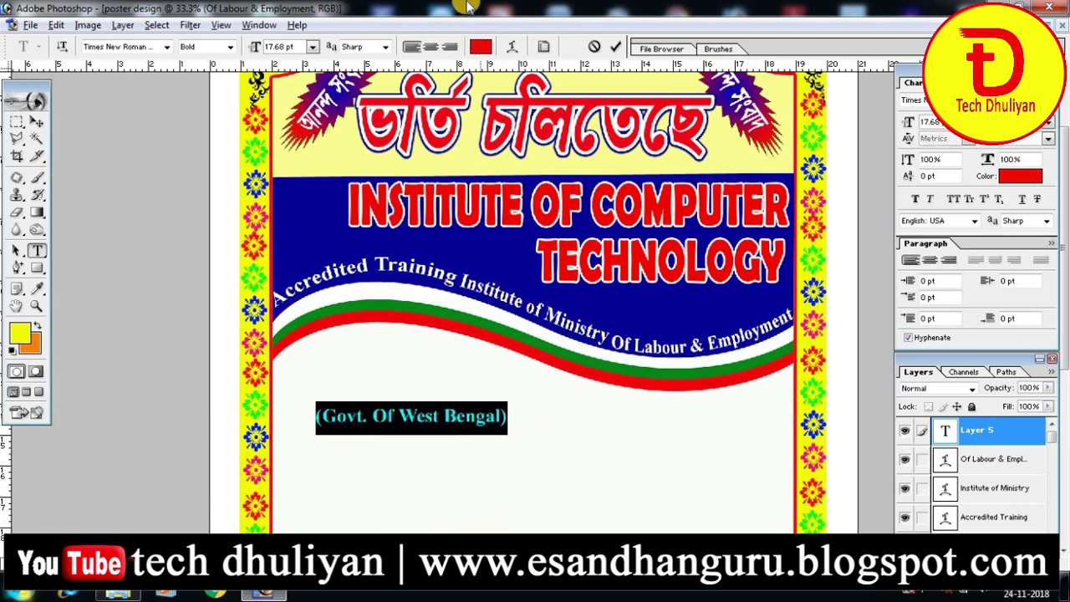
{"action": "left_click", "coordinate": [516, 47]}
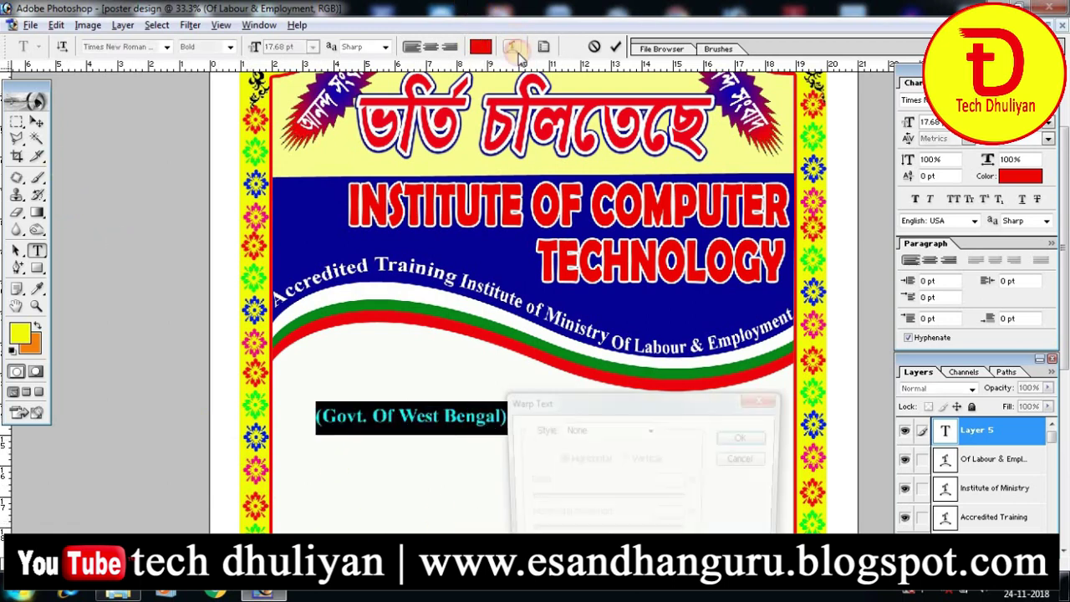
{"action": "left_click", "coordinate": [652, 429]}
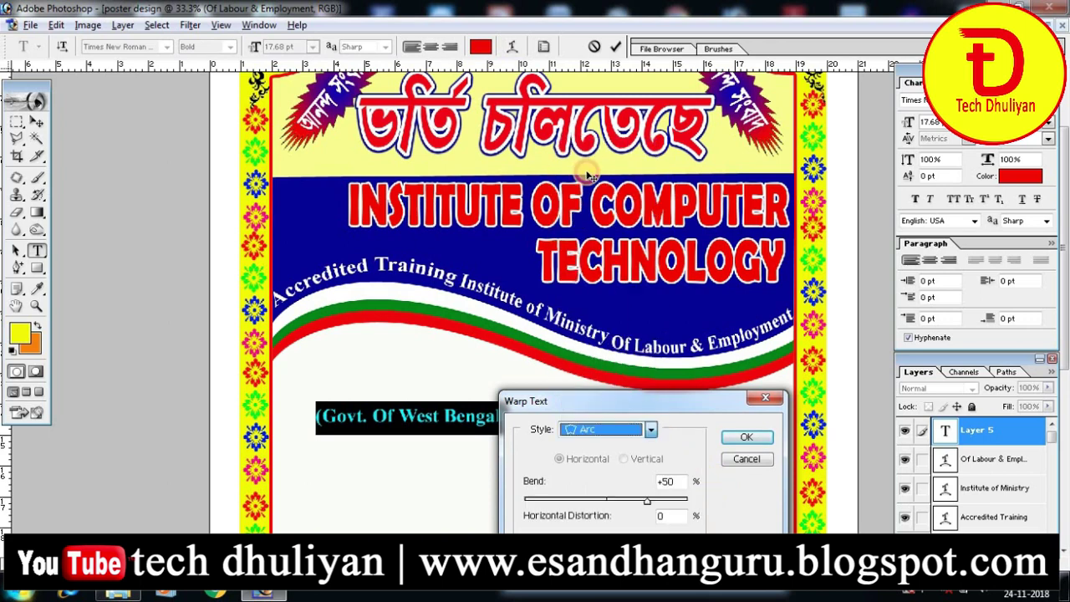
{"action": "left_click", "coordinate": [585, 172]}
{"action": "left_click_drag", "start_coordinate": [648, 501], "coordinate": [630, 504]}
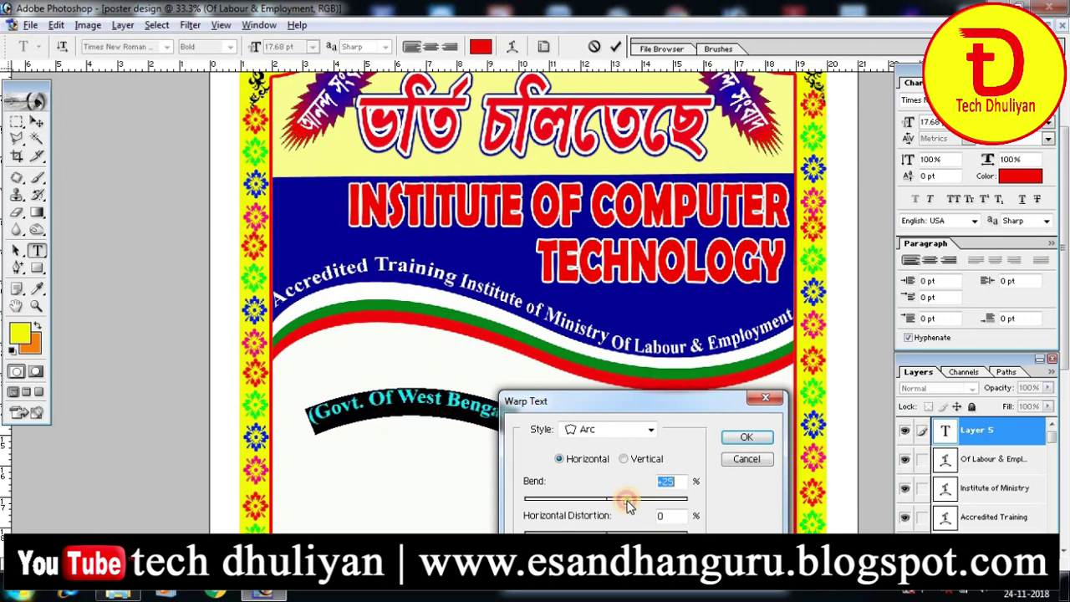
{"action": "left_click", "coordinate": [756, 443]}
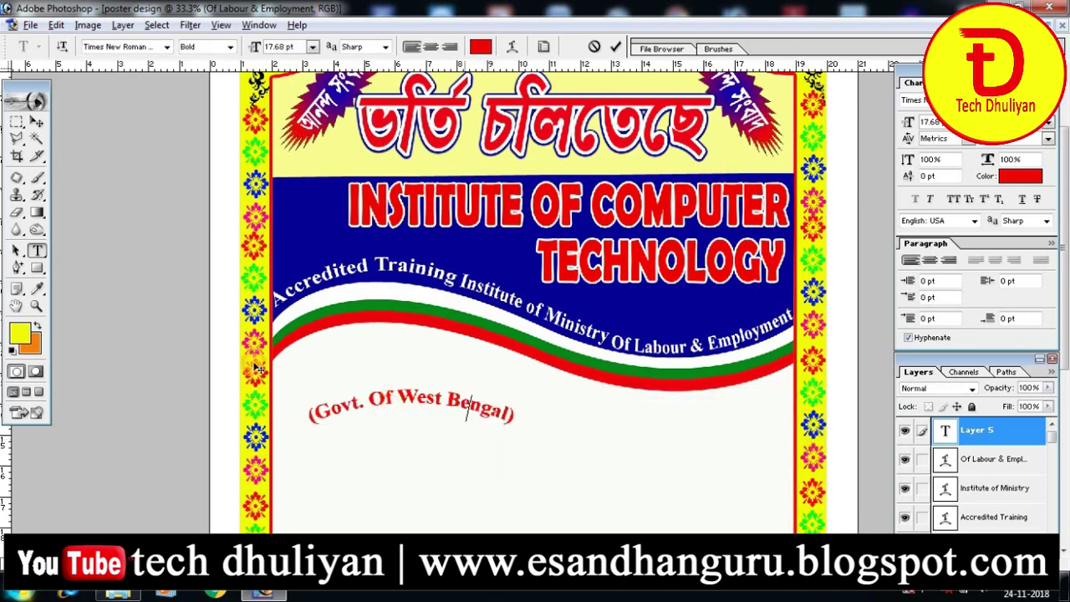
{"action": "left_click", "coordinate": [36, 122]}
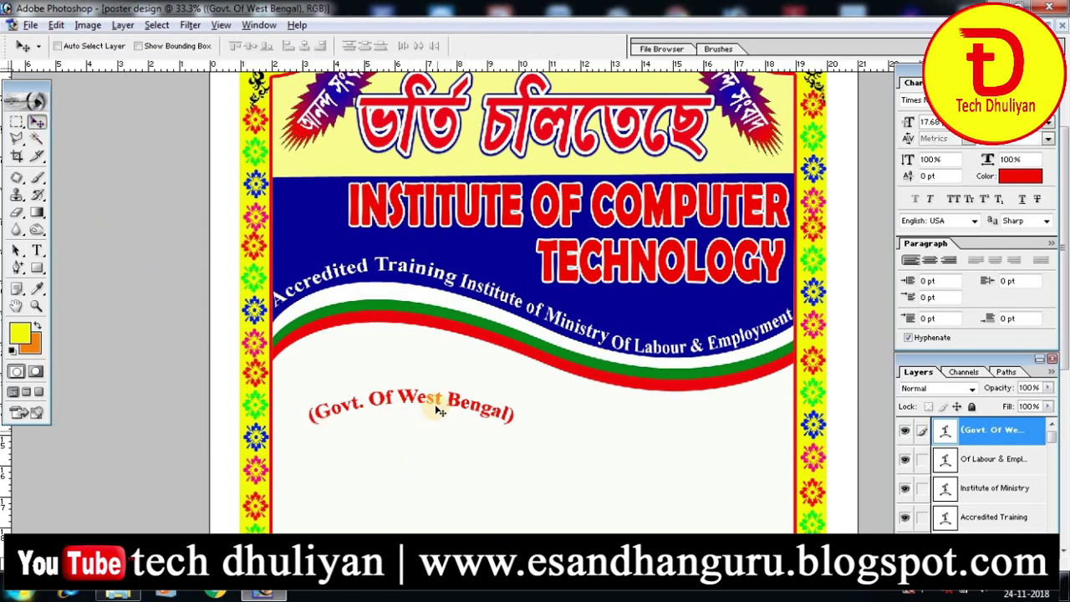
- Enlarge the Govt. text and place it just under the red wave
{"action": "left_click_drag", "start_coordinate": [434, 405], "coordinate": [405, 366]}
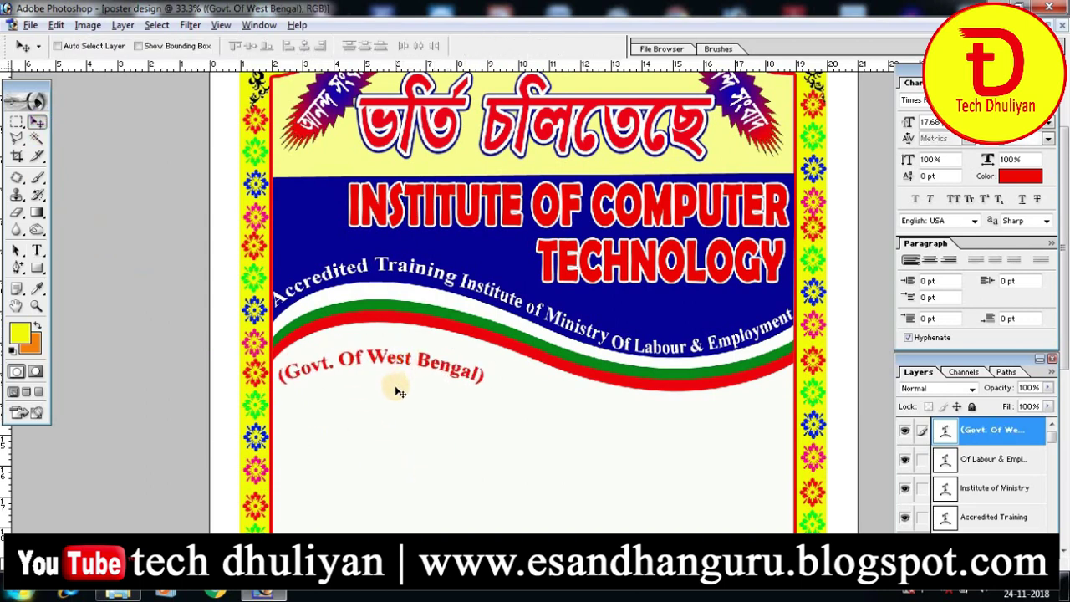
{"action": "key", "text": "ctrl+t"}
{"action": "left_click_drag", "start_coordinate": [483, 384], "coordinate": [531, 400]}
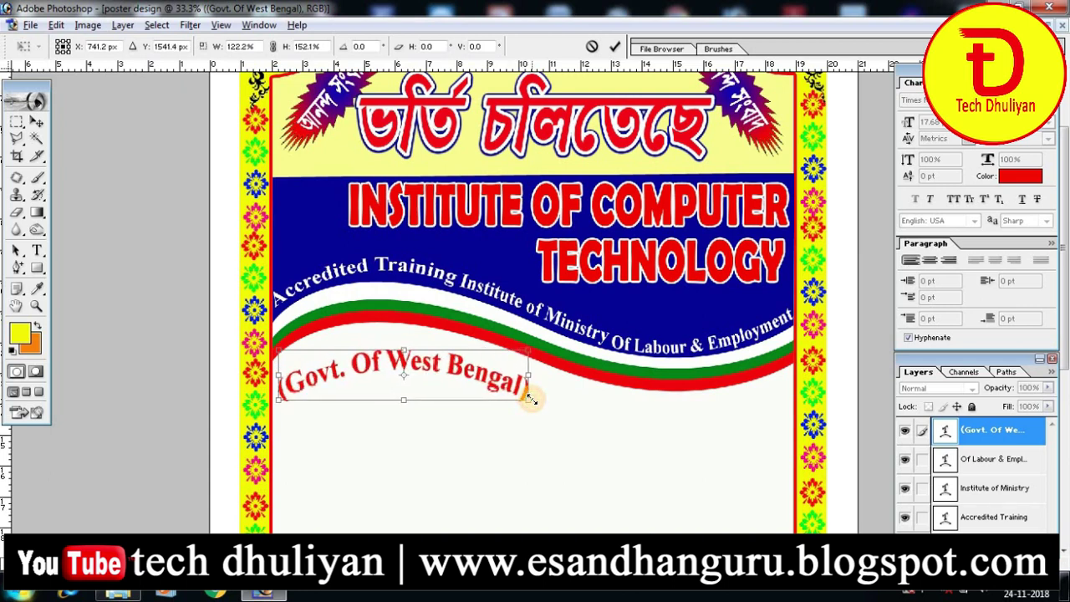
{"action": "key", "text": "Return"}
{"action": "left_click_drag", "start_coordinate": [452, 368], "coordinate": [452, 361]}
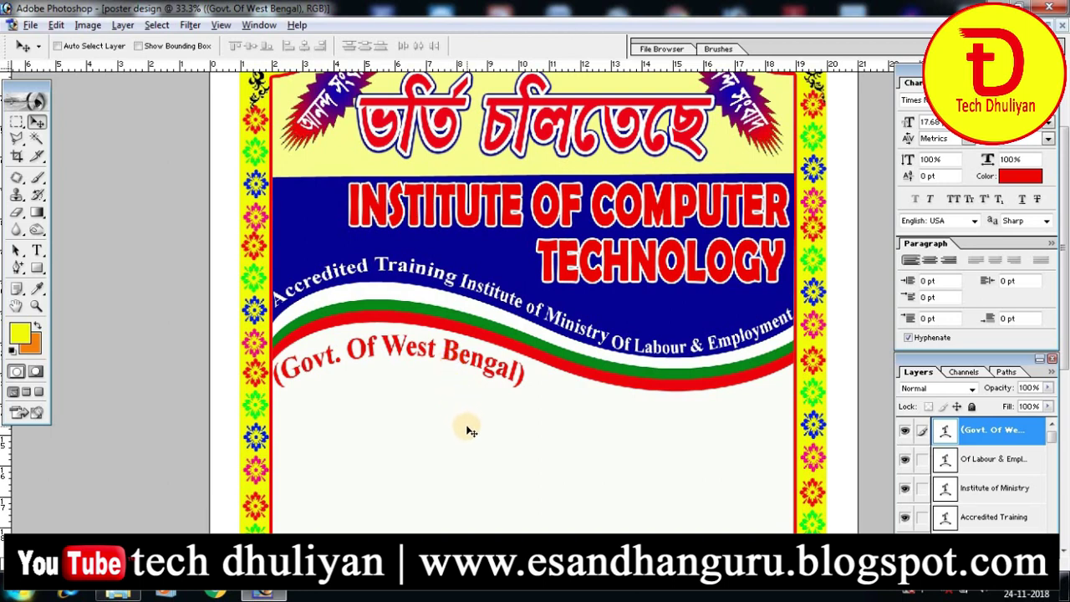
- Rotate the Govt. text slightly so it follows the wave, and commit it
{"action": "key", "text": "ctrl+t"}
{"action": "left_click_drag", "start_coordinate": [511, 421], "coordinate": [524, 423]}
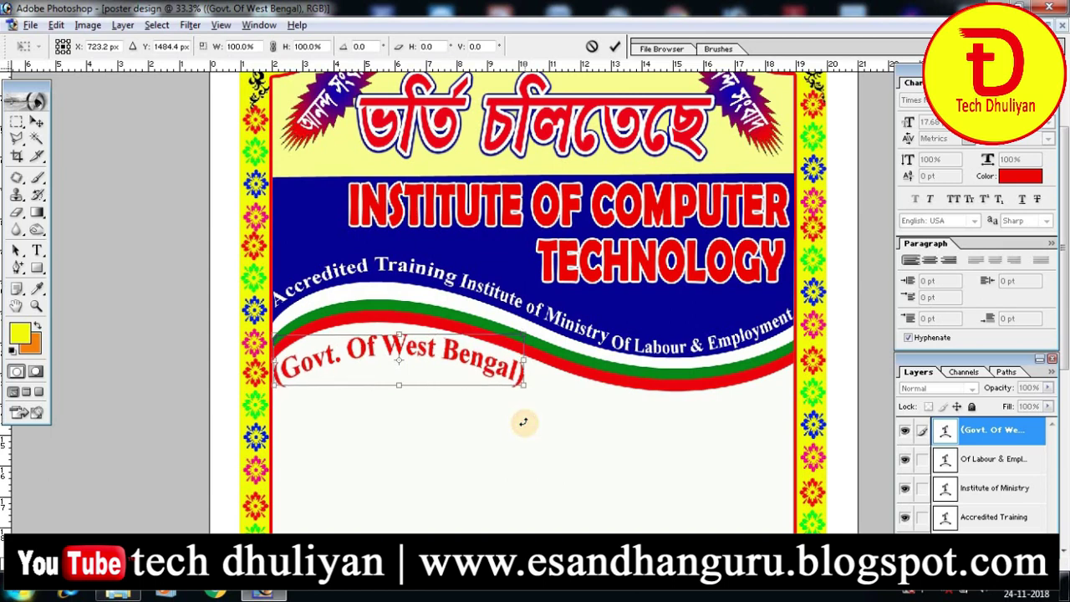
{"action": "key", "text": "Return"}
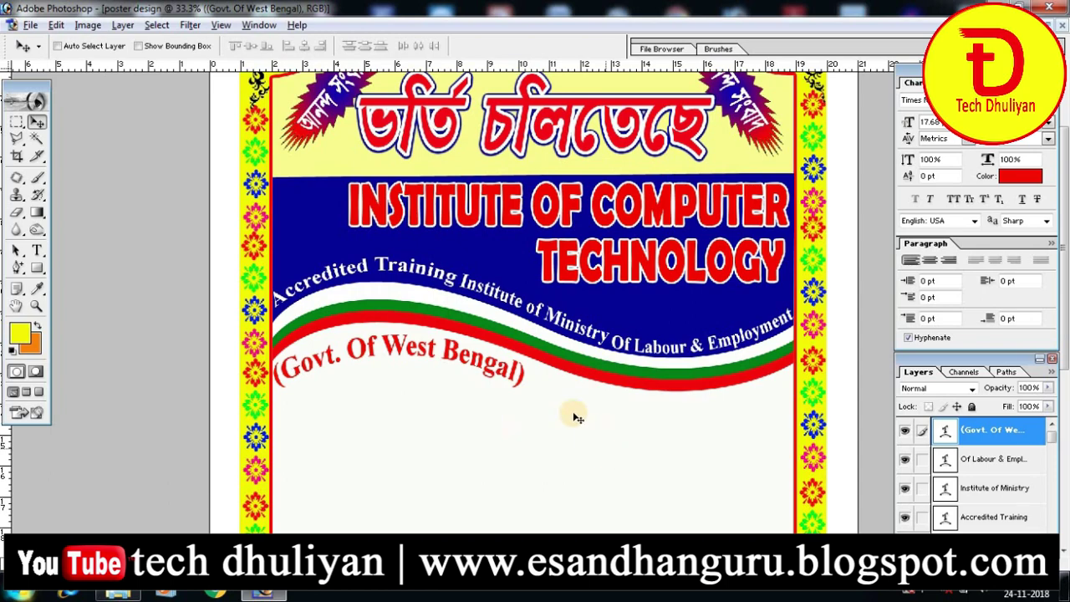
{"action": "scroll", "coordinate": [574, 414], "scroll_direction": "up", "scroll_amount": 1}
{"action": "scroll", "coordinate": [576, 422], "scroll_direction": "down", "scroll_amount": 2}
{"action": "scroll", "coordinate": [585, 431], "scroll_direction": "down", "scroll_amount": 1}
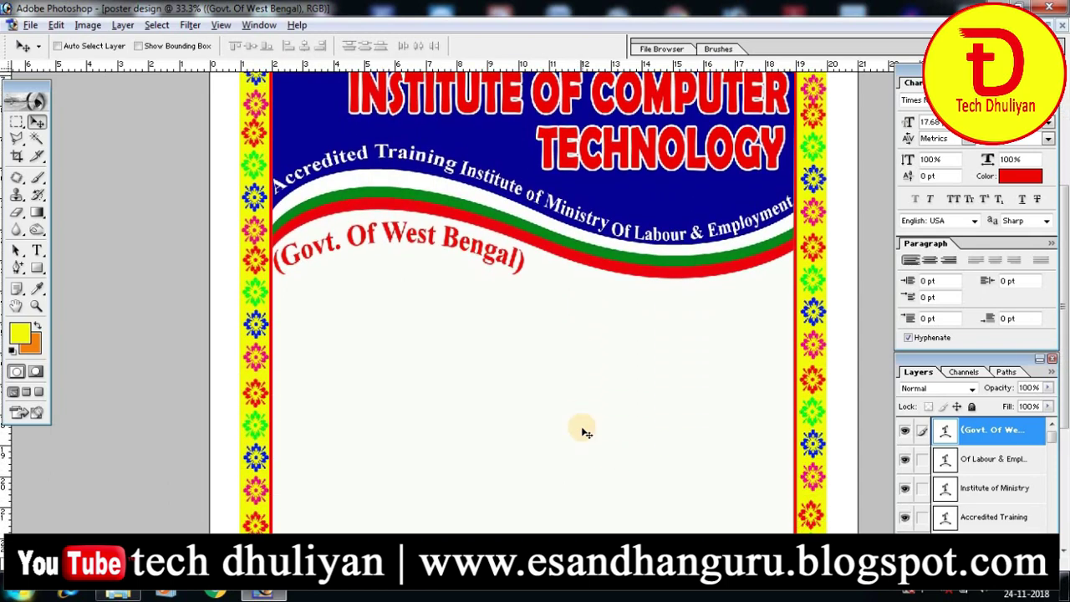
{"action": "scroll", "coordinate": [585, 430], "scroll_direction": "down", "scroll_amount": 1}
{"action": "scroll", "coordinate": [585, 431], "scroll_direction": "up", "scroll_amount": 1}
{"action": "scroll", "coordinate": [585, 431], "scroll_direction": "up", "scroll_amount": 2}
{"action": "scroll", "coordinate": [586, 431], "scroll_direction": "up", "scroll_amount": 2}
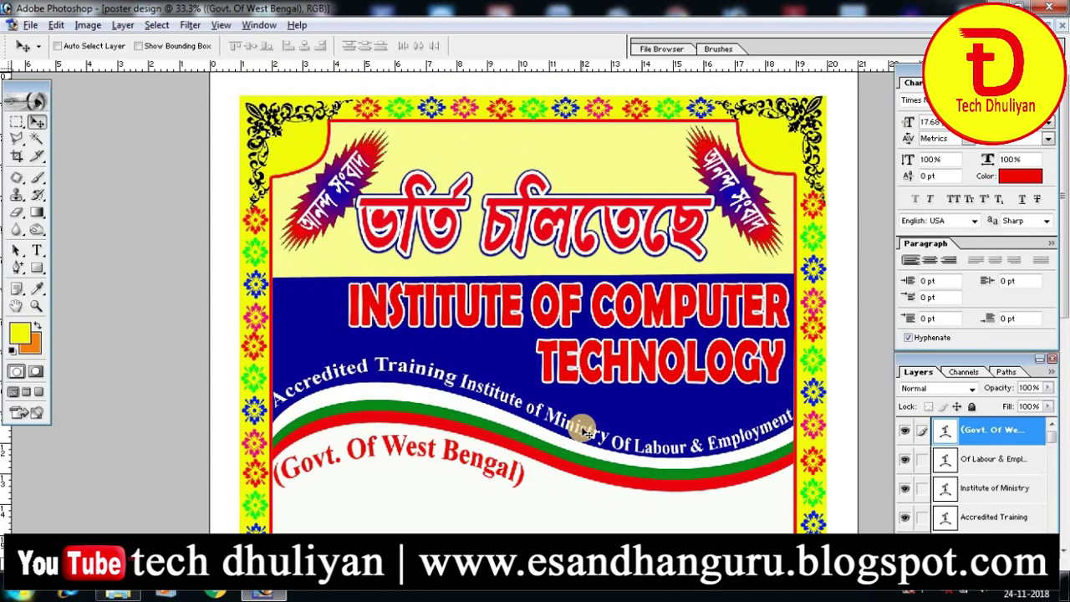
{"action": "scroll", "coordinate": [579, 433], "scroll_direction": "down", "scroll_amount": 3}
{"action": "scroll", "coordinate": [577, 418], "scroll_direction": "down", "scroll_amount": 1}
{"action": "scroll", "coordinate": [579, 408], "scroll_direction": "down", "scroll_amount": 1}
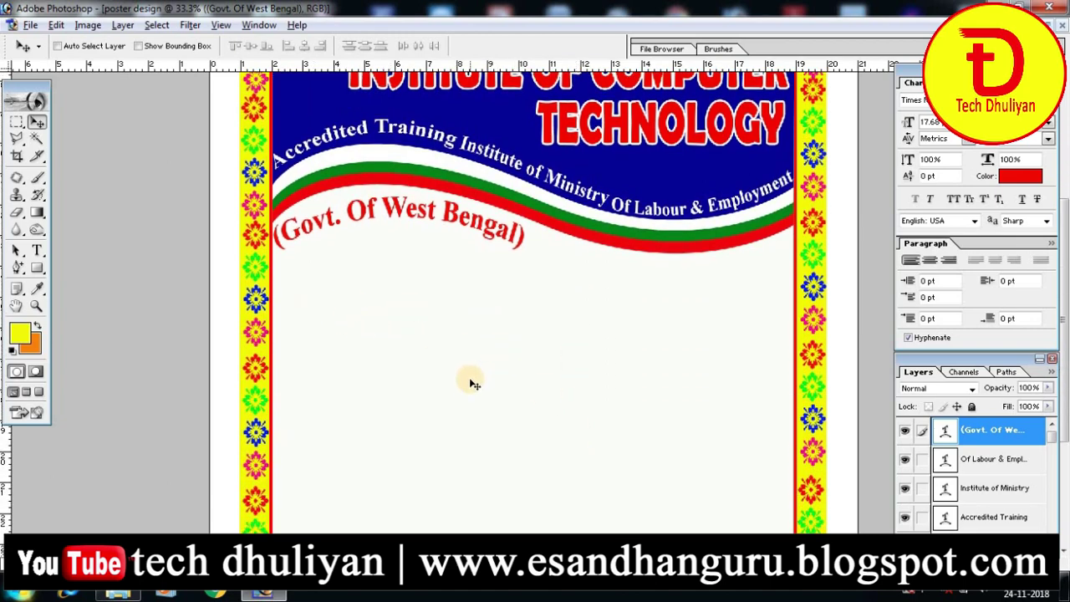
{"action": "left_click", "coordinate": [1048, 25]}
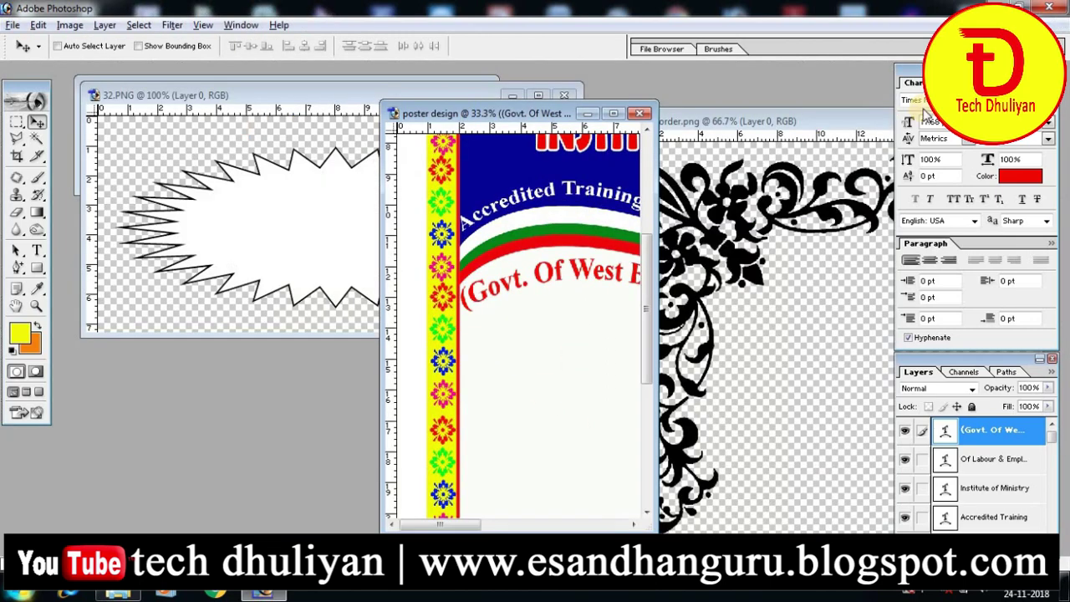
{"action": "double_click", "coordinate": [169, 425]}
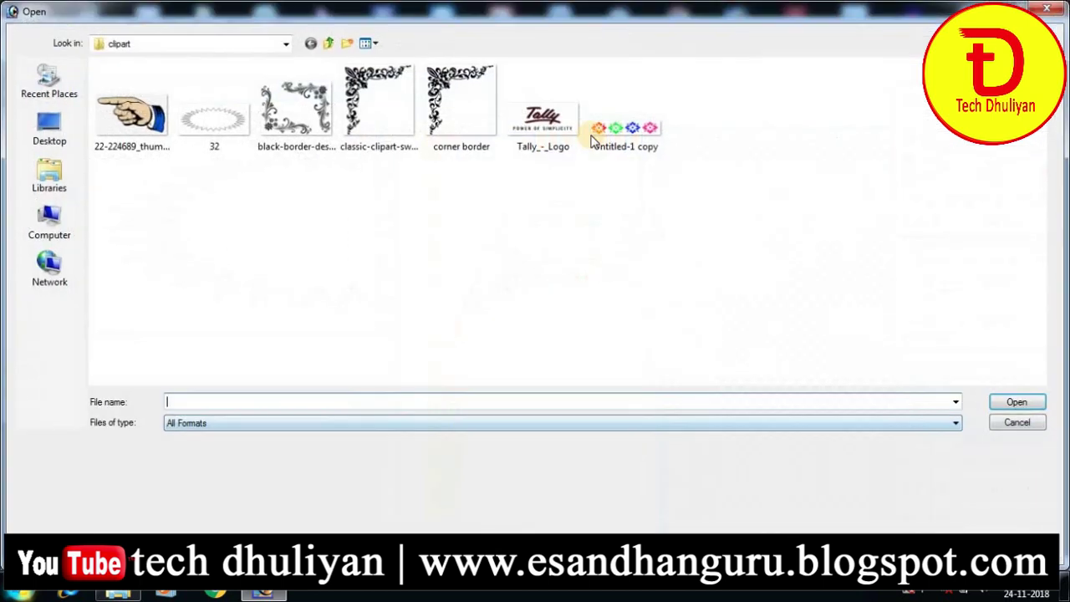
{"action": "left_click", "coordinate": [134, 104]}
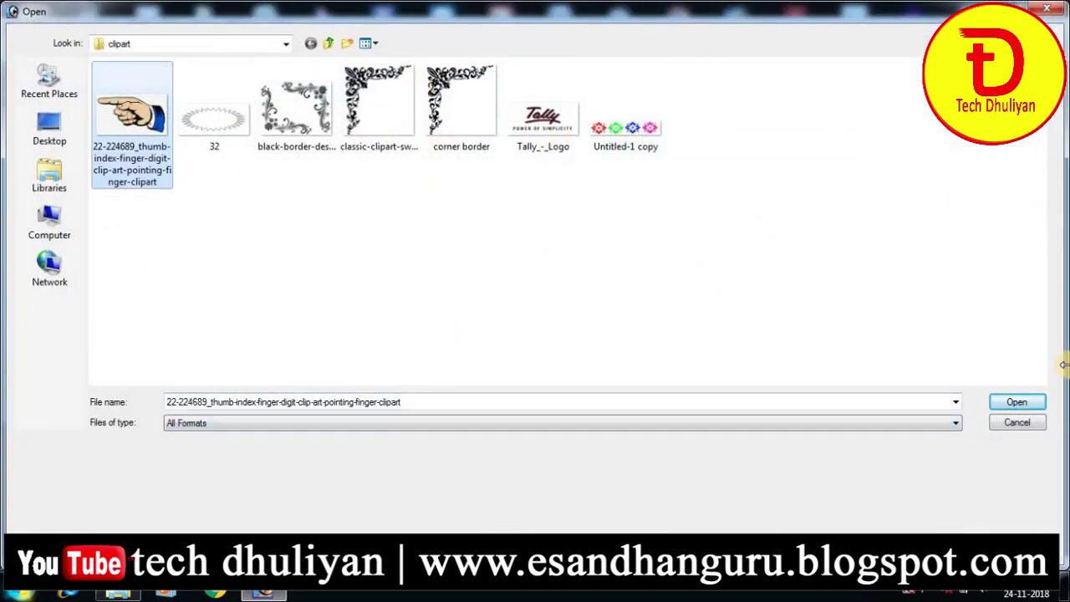
{"action": "left_click", "coordinate": [1011, 401]}
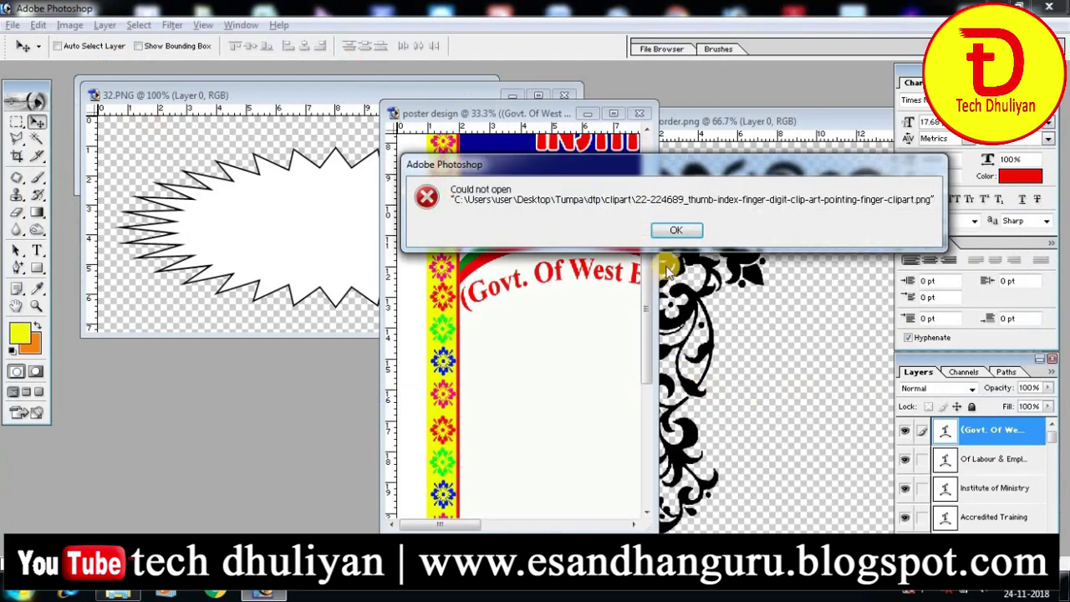
{"action": "left_click", "coordinate": [676, 232]}
{"action": "double_click", "coordinate": [175, 416]}
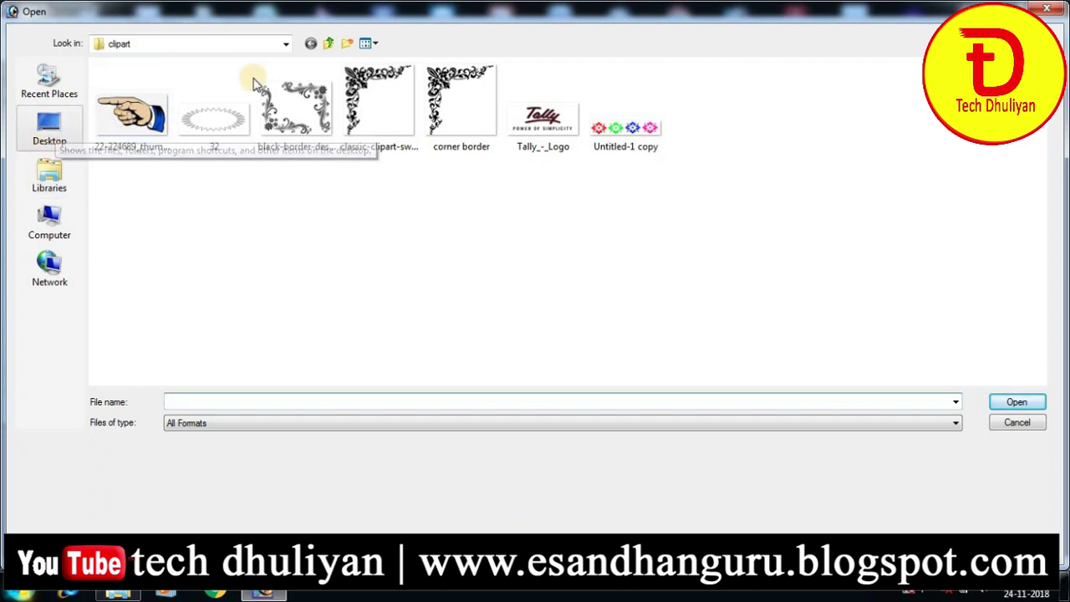
{"action": "left_click", "coordinate": [334, 44]}
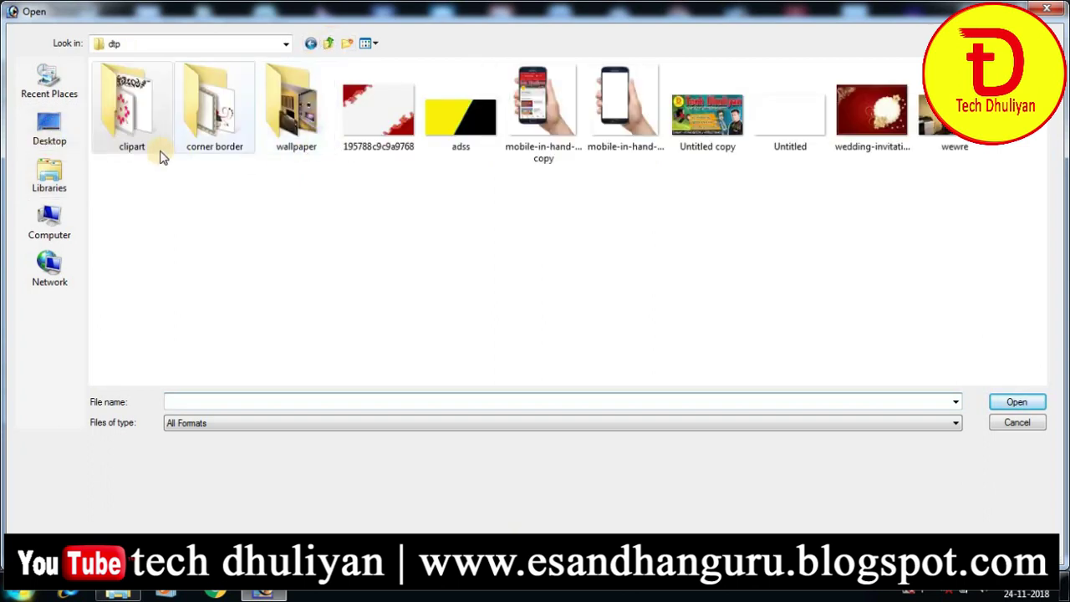
{"action": "double_click", "coordinate": [193, 129]}
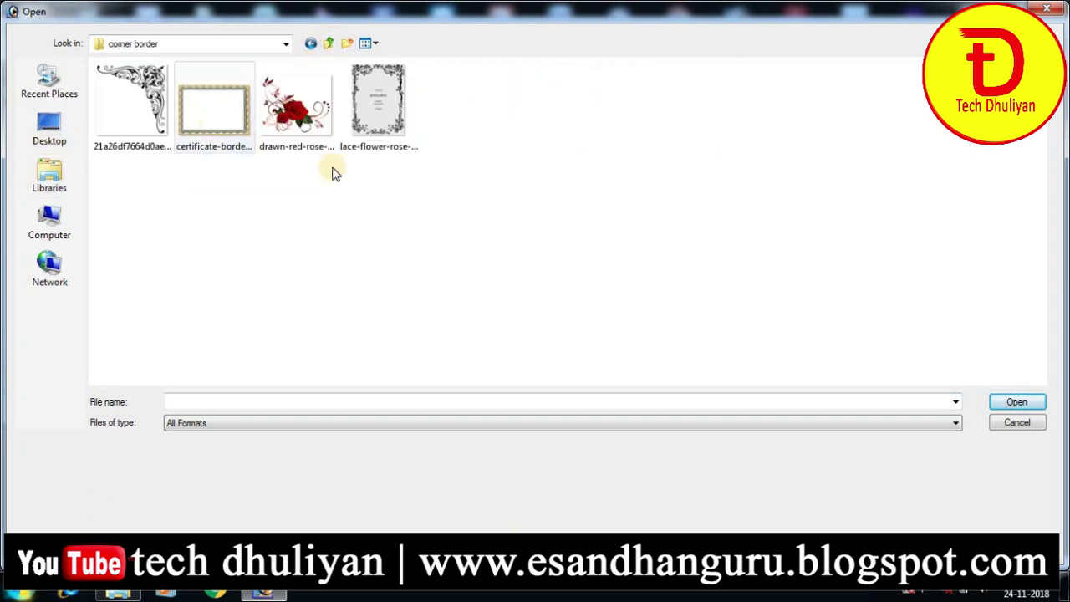
{"action": "left_click", "coordinate": [1049, 10]}
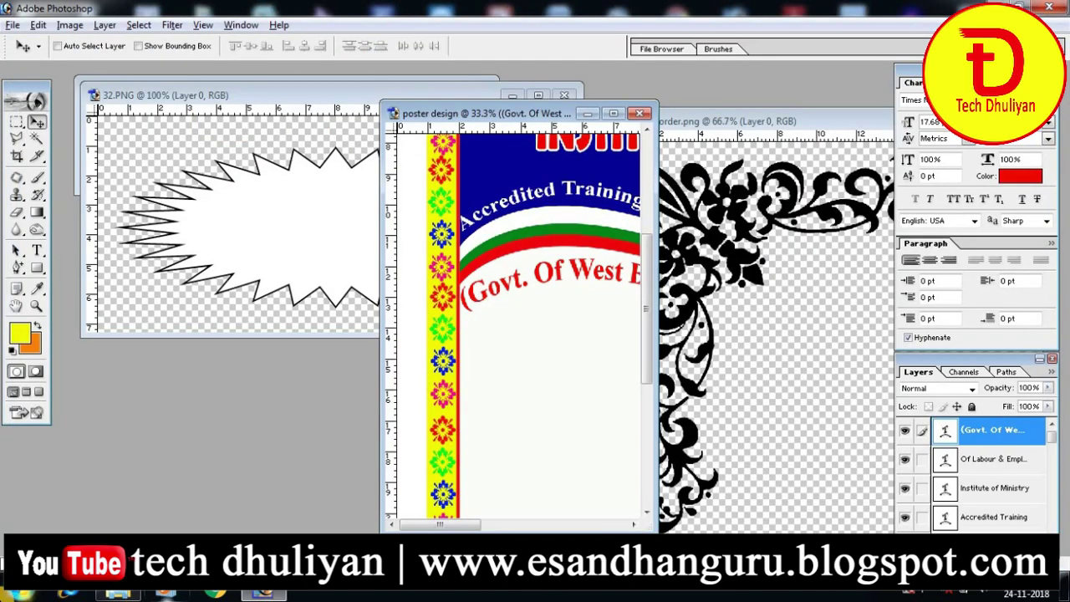
{"action": "left_click", "coordinate": [21, 594]}
- Launch Word full-screen and open the full Symbol chart from Insert
{"action": "left_click", "coordinate": [92, 248]}
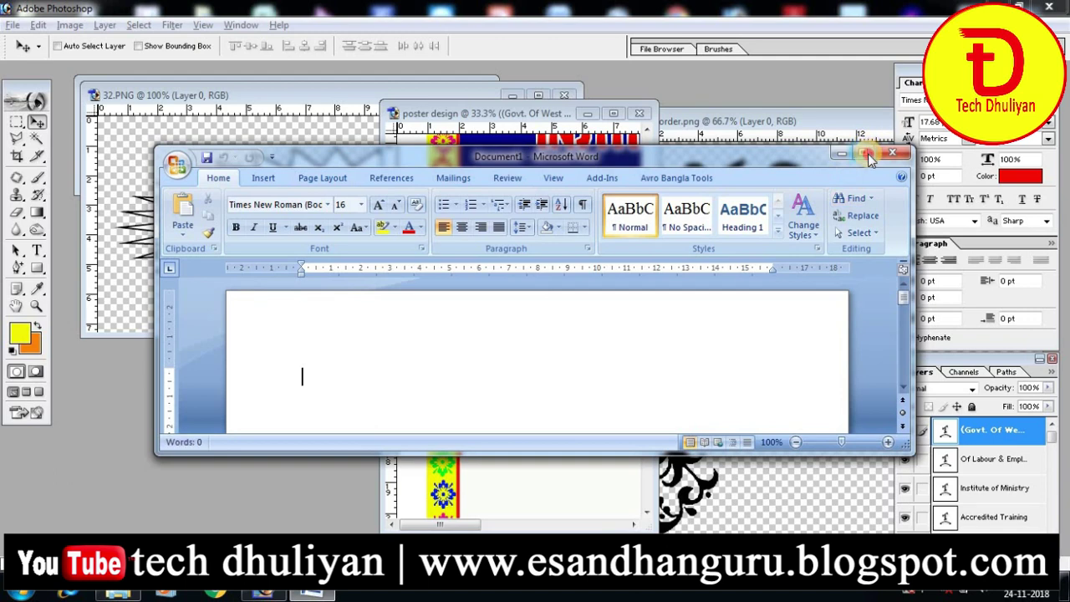
{"action": "left_click", "coordinate": [868, 155]}
{"action": "left_click", "coordinate": [104, 32]}
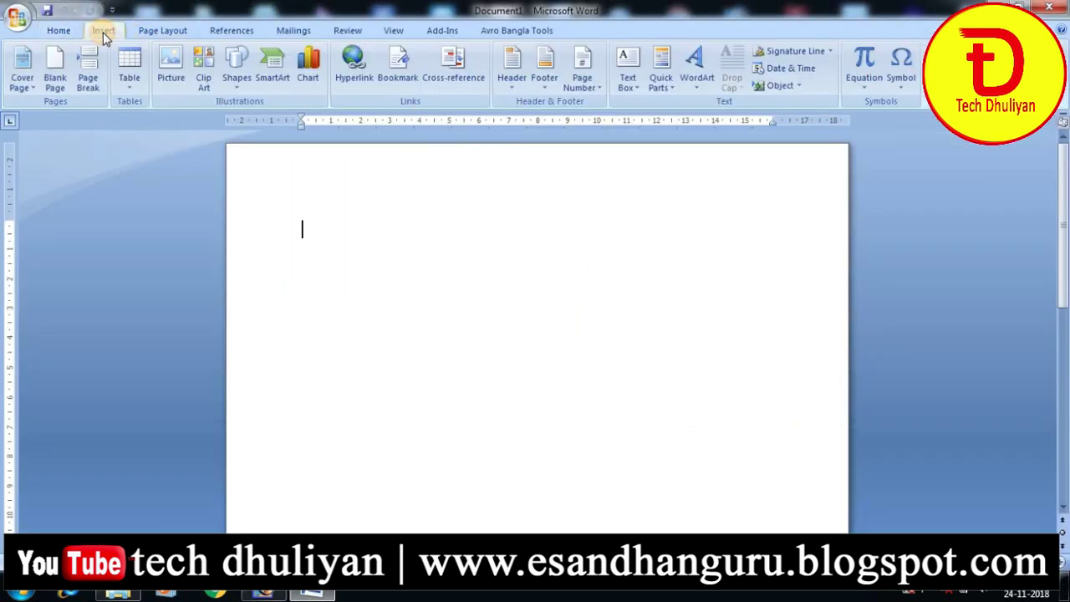
{"action": "left_click", "coordinate": [899, 83]}
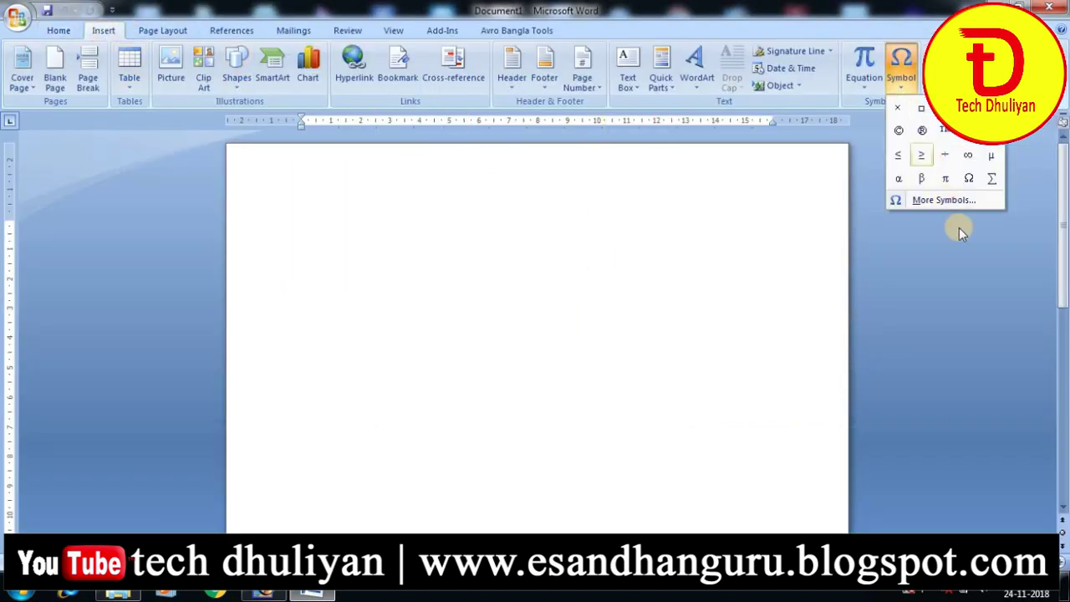
{"action": "left_click", "coordinate": [951, 201]}
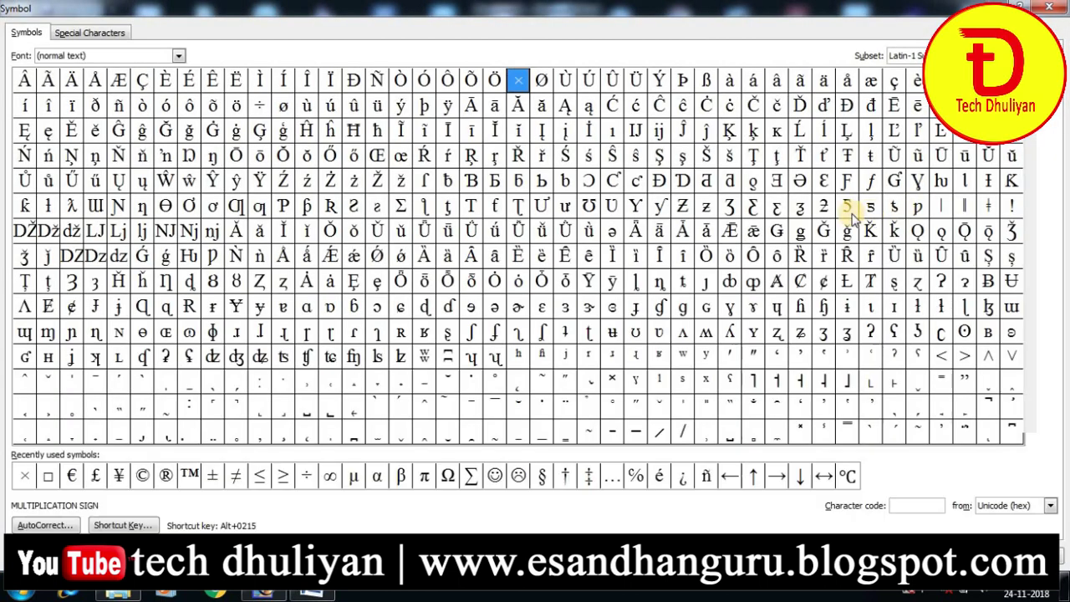
- Browse the Wingdings 2, Webdings and Wingdings 3 symbol sets
{"action": "left_click", "coordinate": [178, 55]}
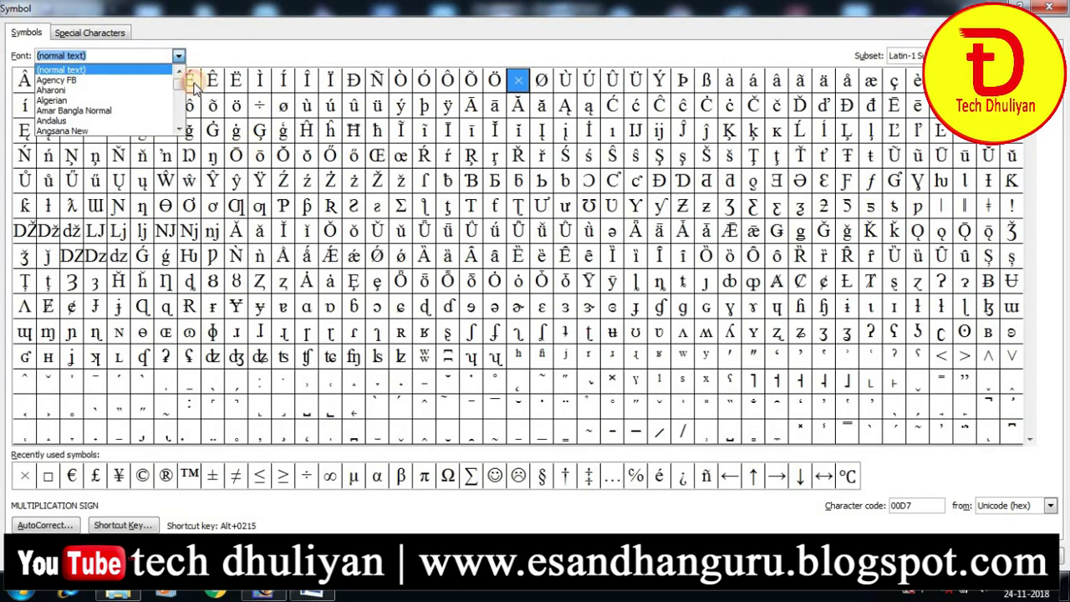
{"action": "left_click_drag", "start_coordinate": [179, 84], "coordinate": [180, 125]}
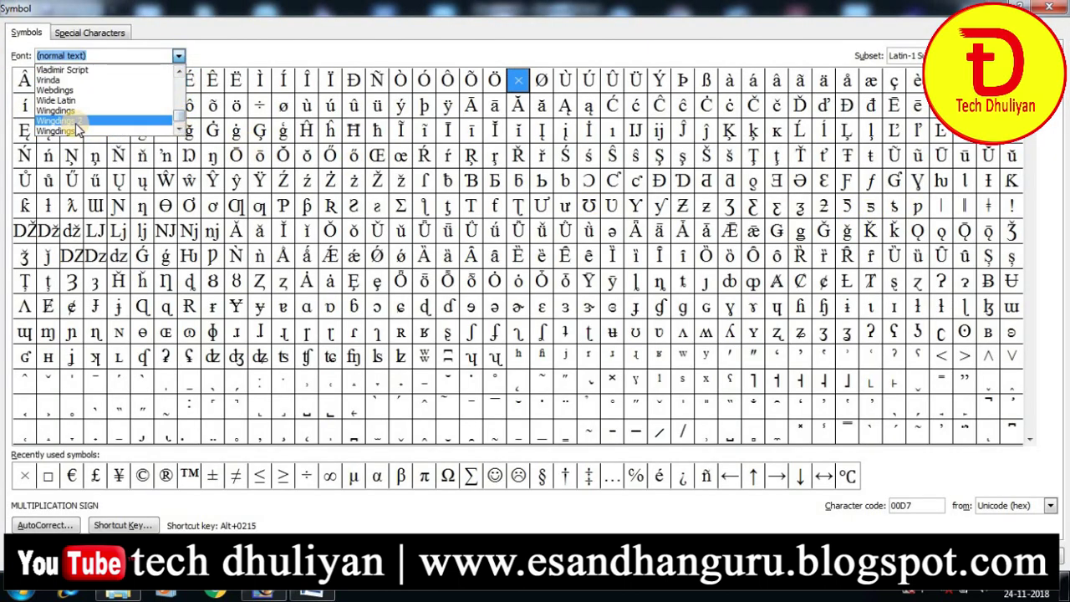
{"action": "left_click", "coordinate": [78, 122]}
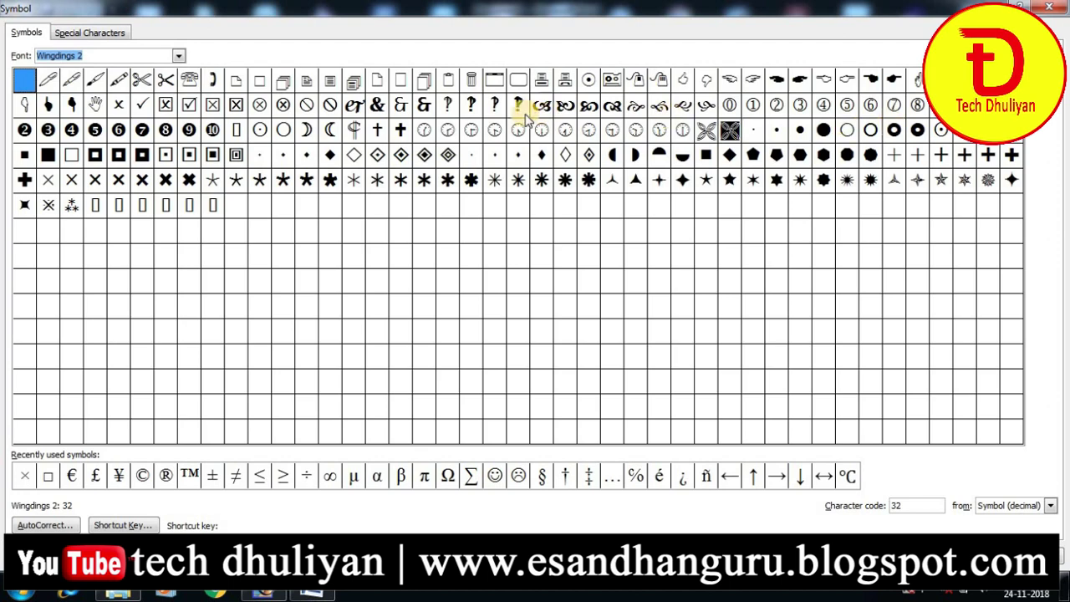
{"action": "left_click", "coordinate": [179, 57]}
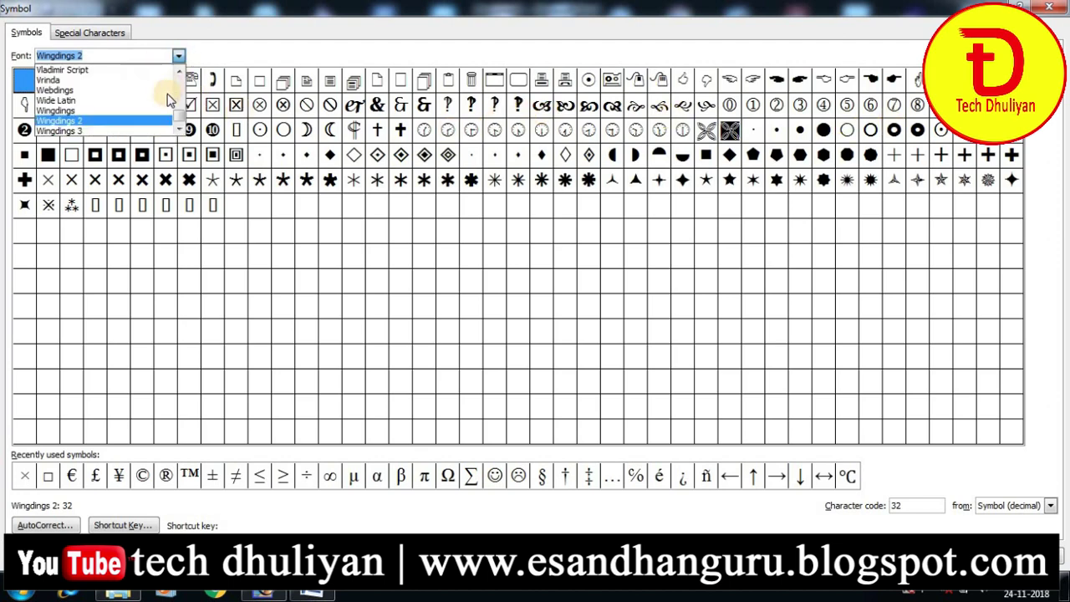
{"action": "left_click", "coordinate": [92, 90]}
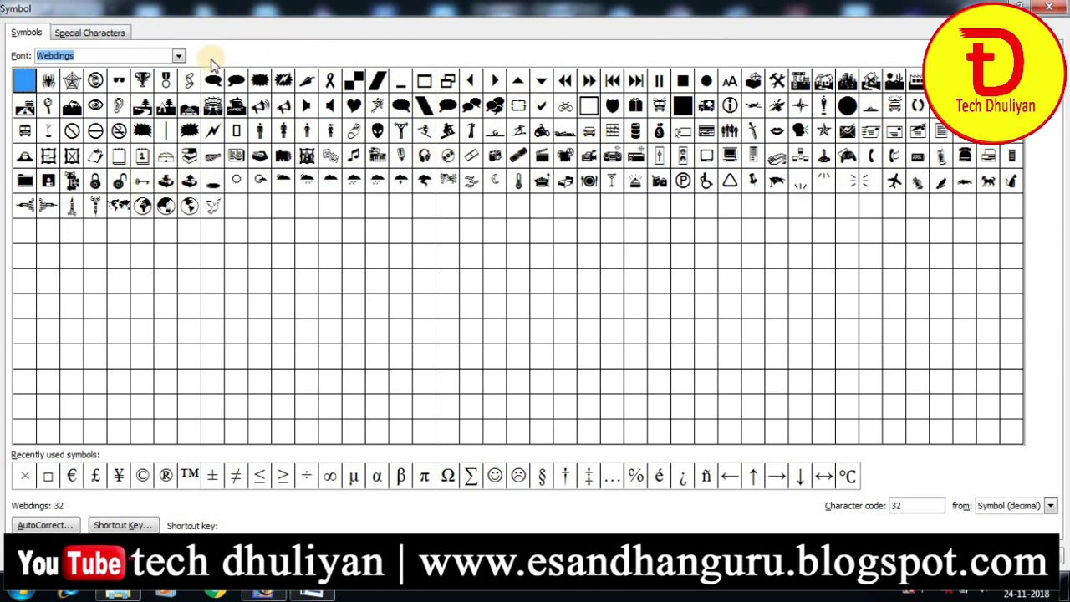
{"action": "left_click", "coordinate": [178, 56]}
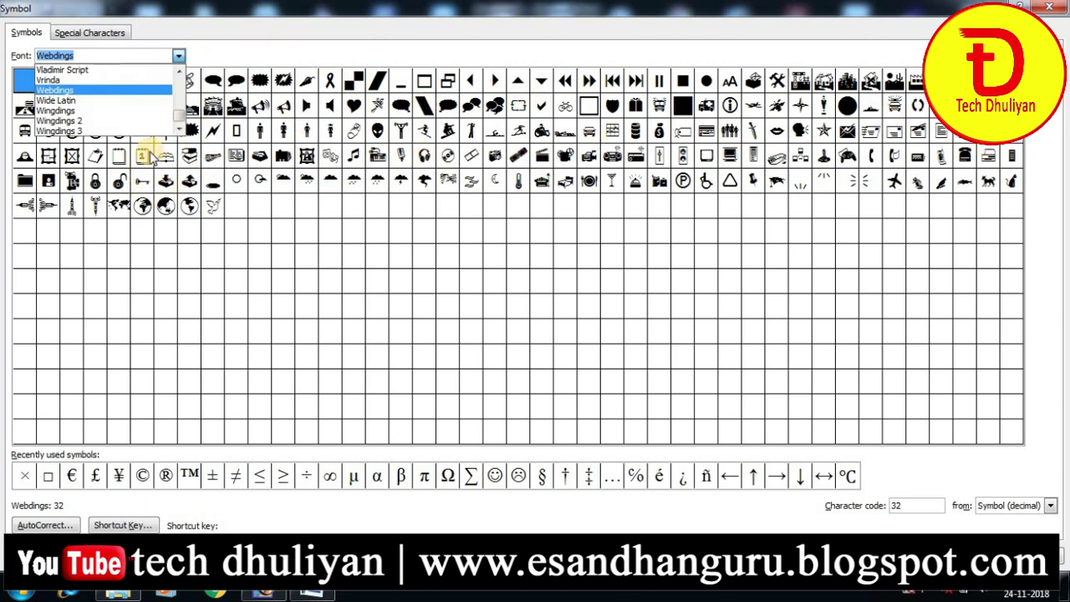
{"action": "left_click", "coordinate": [74, 131]}
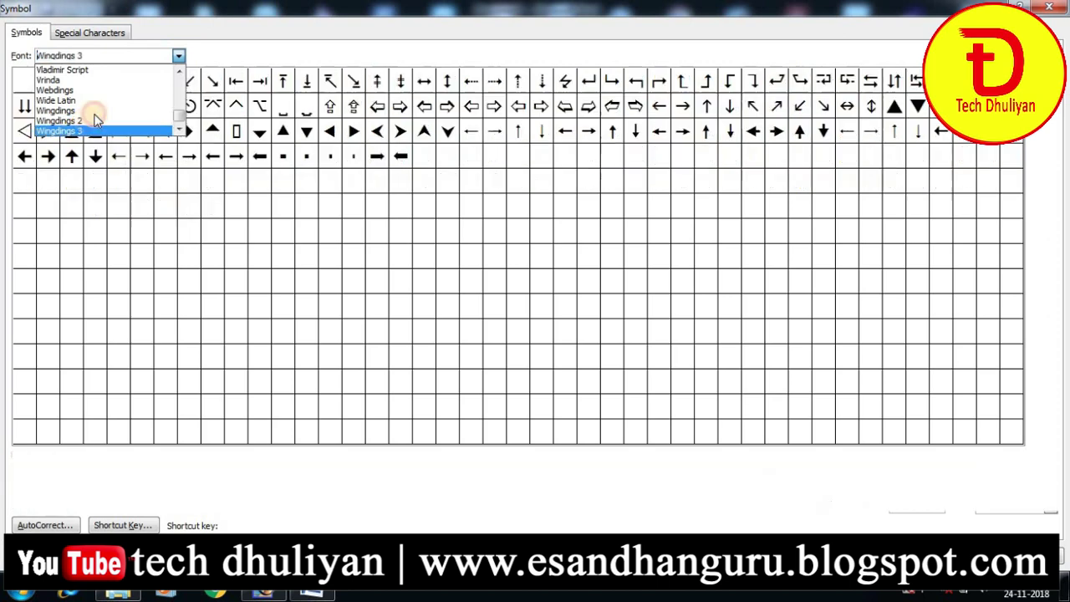
- Insert the Wingdings pointing-hand symbol into the document
{"action": "left_click", "coordinate": [177, 55]}
{"action": "left_click", "coordinate": [80, 120]}
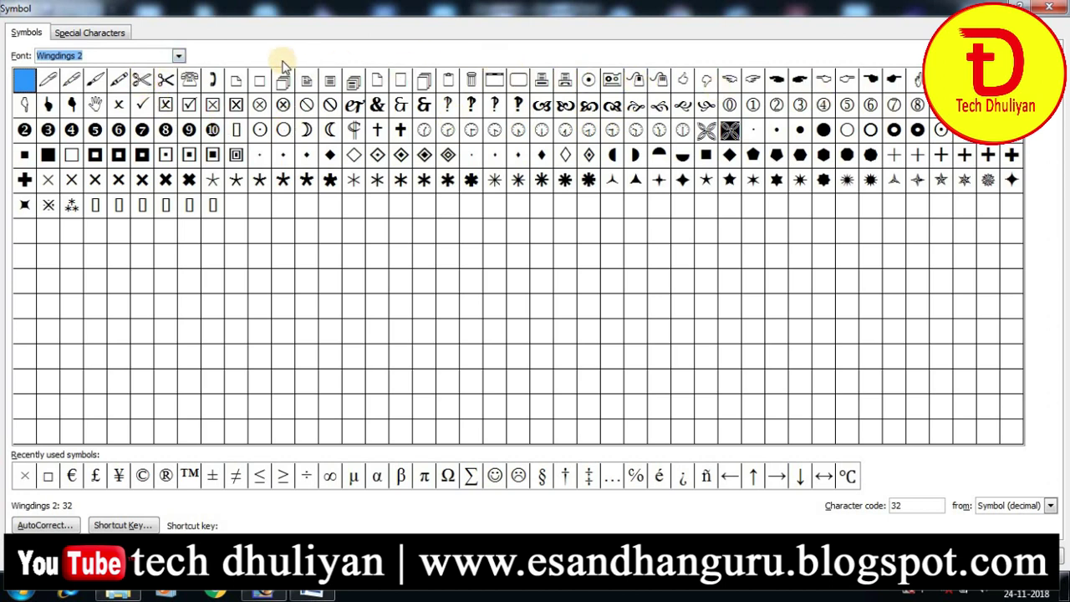
{"action": "left_click", "coordinate": [179, 56]}
{"action": "left_click", "coordinate": [75, 110]}
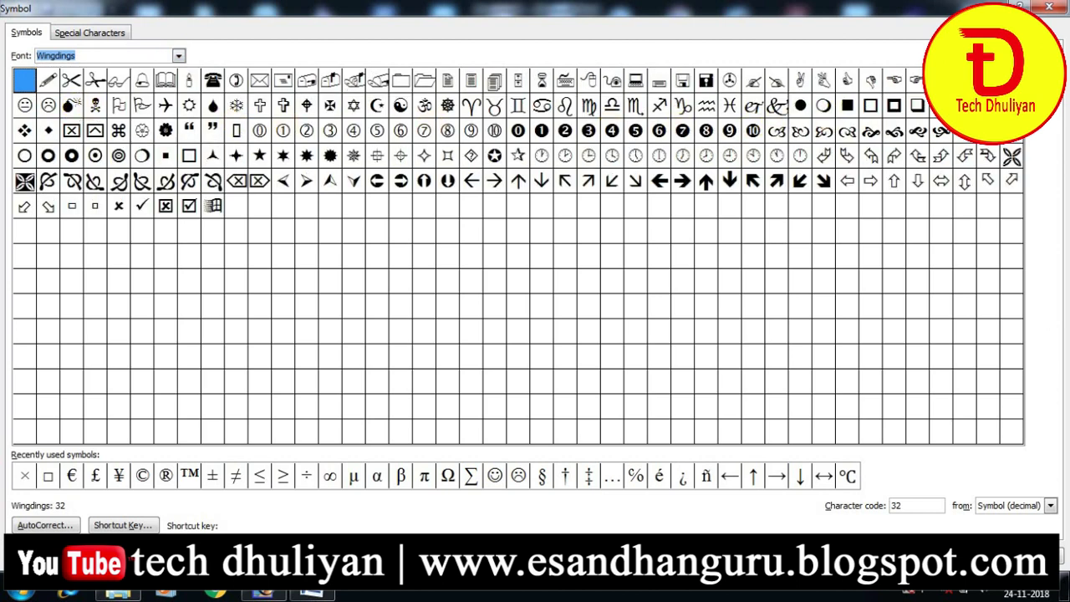
{"action": "left_click", "coordinate": [917, 80]}
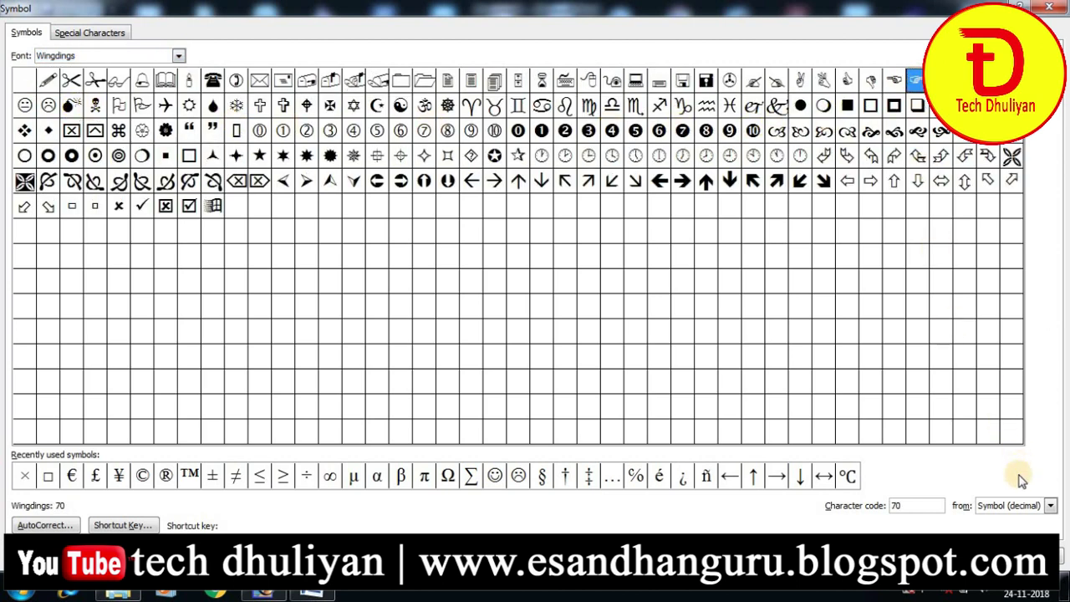
{"action": "left_click", "coordinate": [1028, 552]}
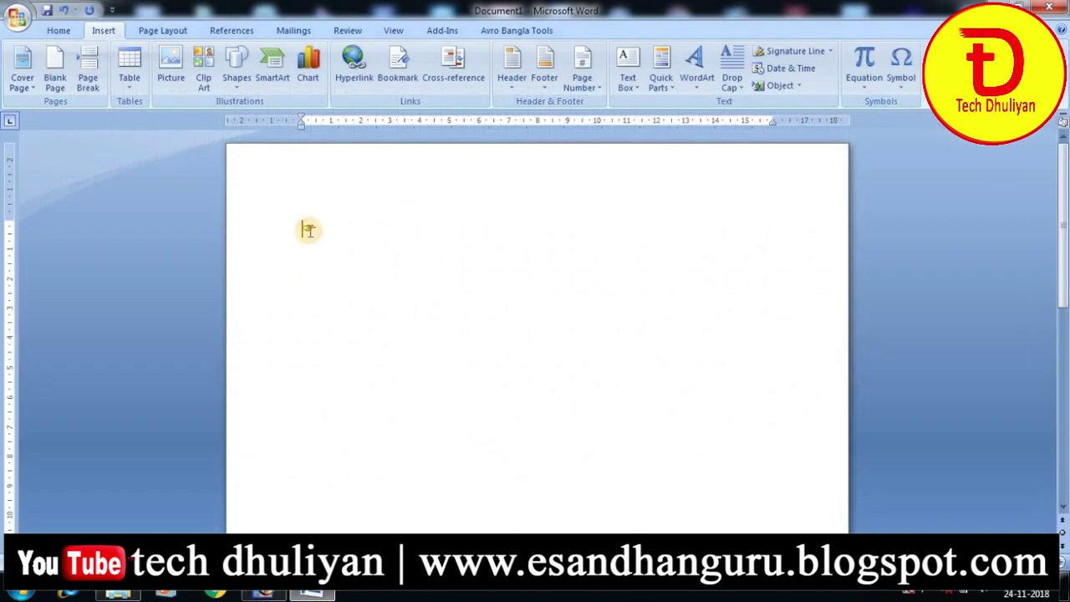
- Replace the symbol with a plain-style WordArt pointing hand in the Wingdings font
{"action": "double_click", "coordinate": [318, 231]}
{"action": "key", "text": "Delete"}
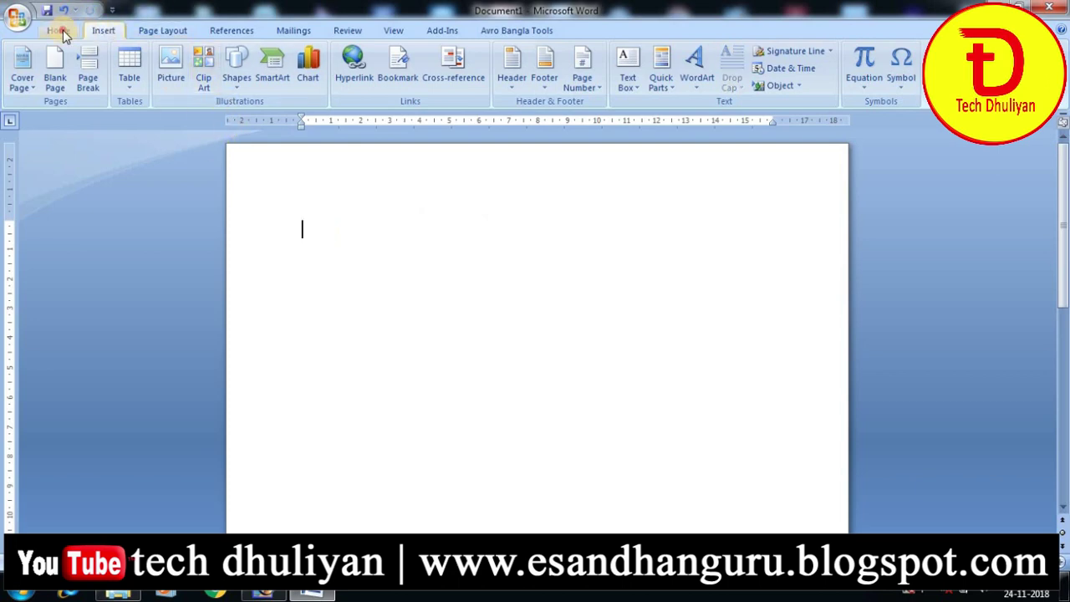
{"action": "left_click", "coordinate": [58, 30]}
{"action": "left_click", "coordinate": [102, 31]}
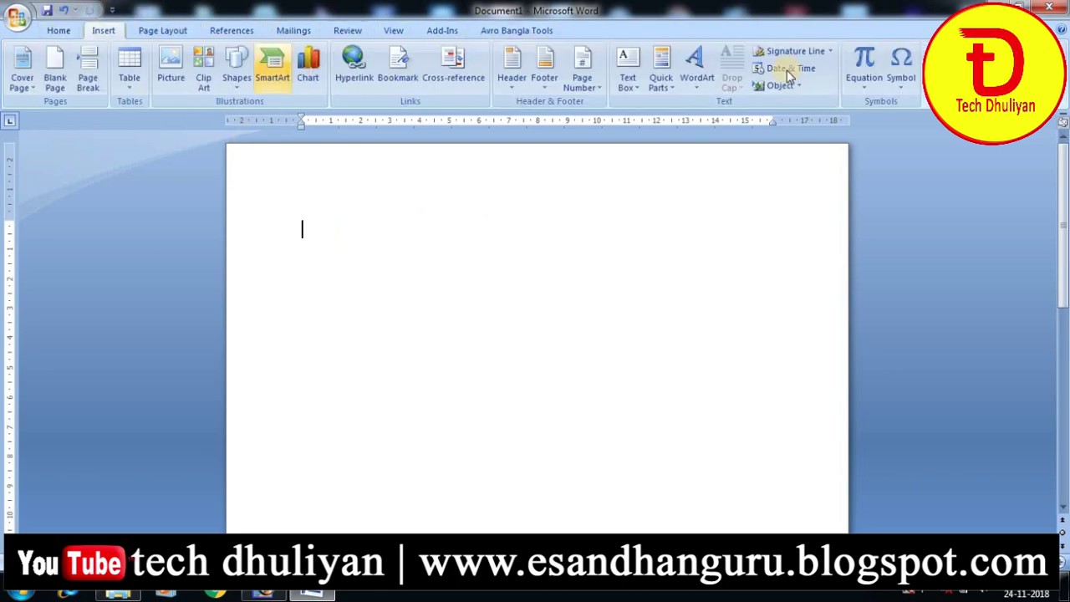
{"action": "left_click", "coordinate": [696, 67]}
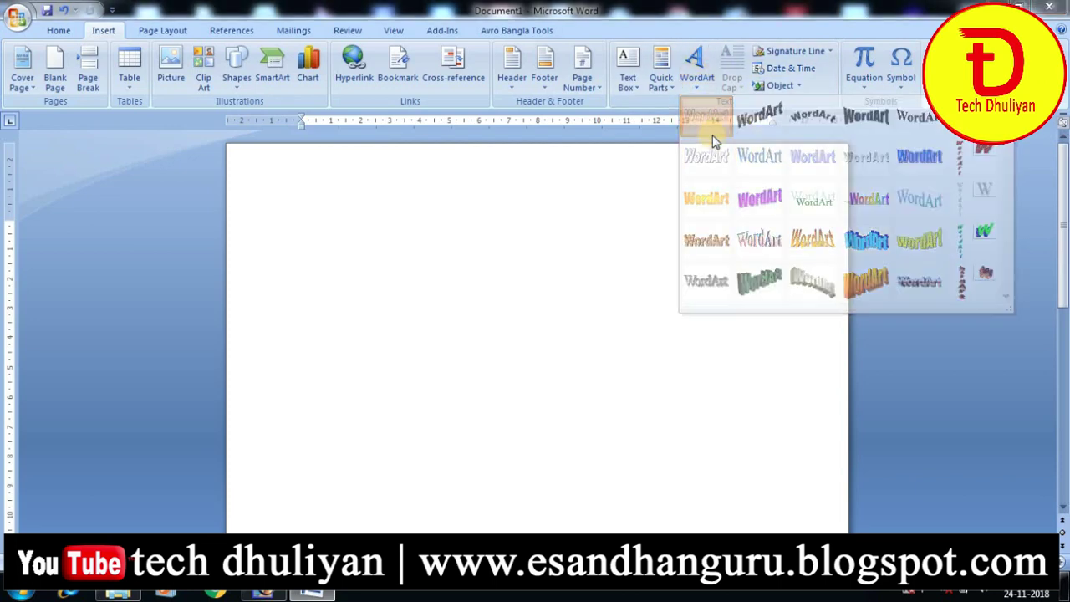
{"action": "left_click", "coordinate": [712, 138]}
{"action": "key", "text": "Delete"}
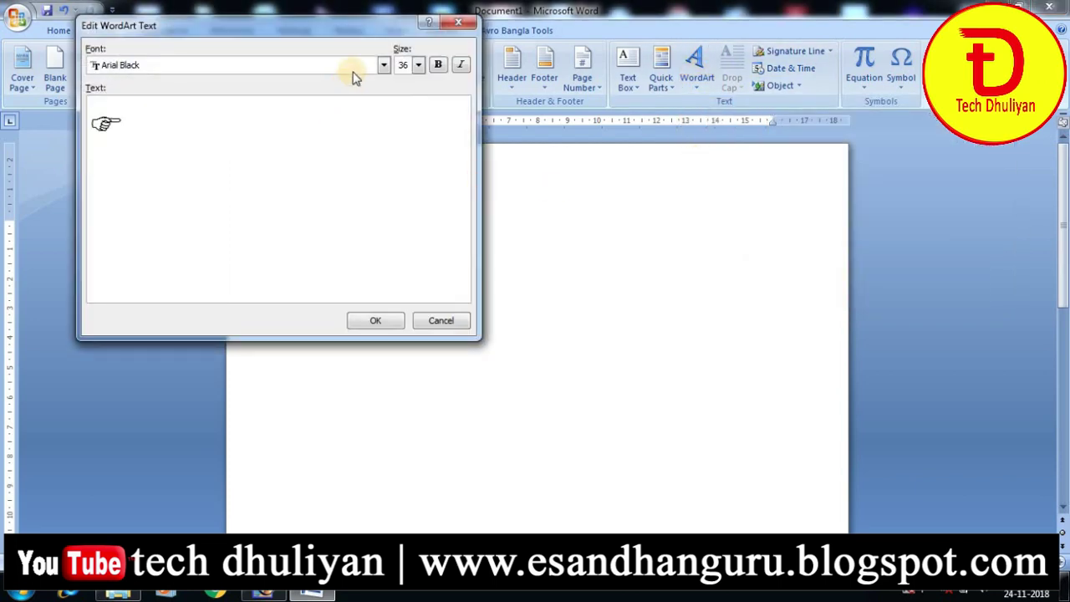
{"action": "left_click", "coordinate": [383, 64]}
{"action": "scroll", "coordinate": [386, 147], "scroll_direction": "down", "scroll_amount": 10}
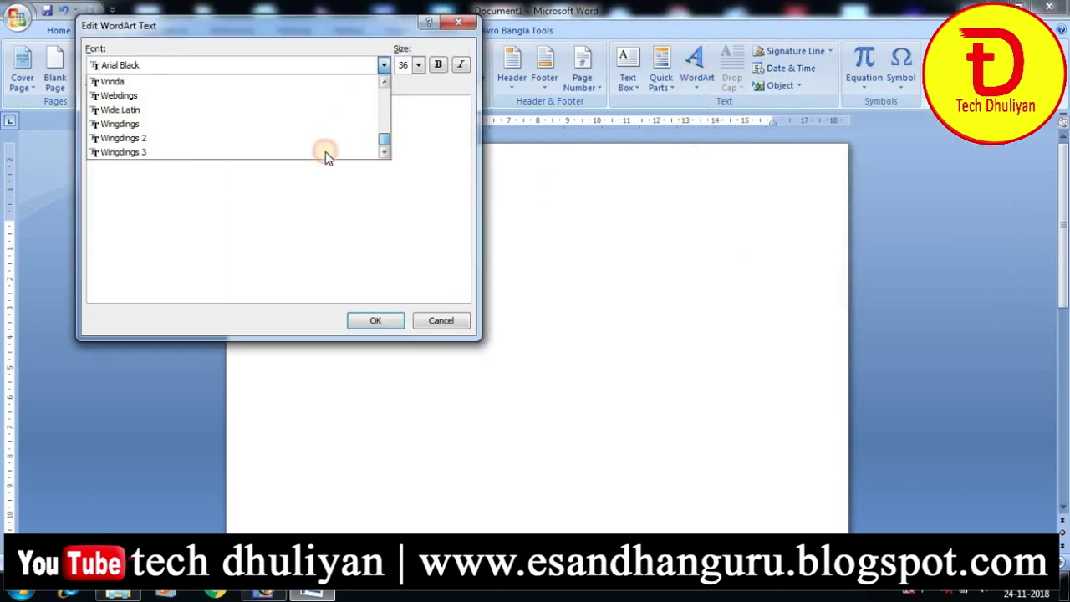
{"action": "left_click", "coordinate": [205, 125]}
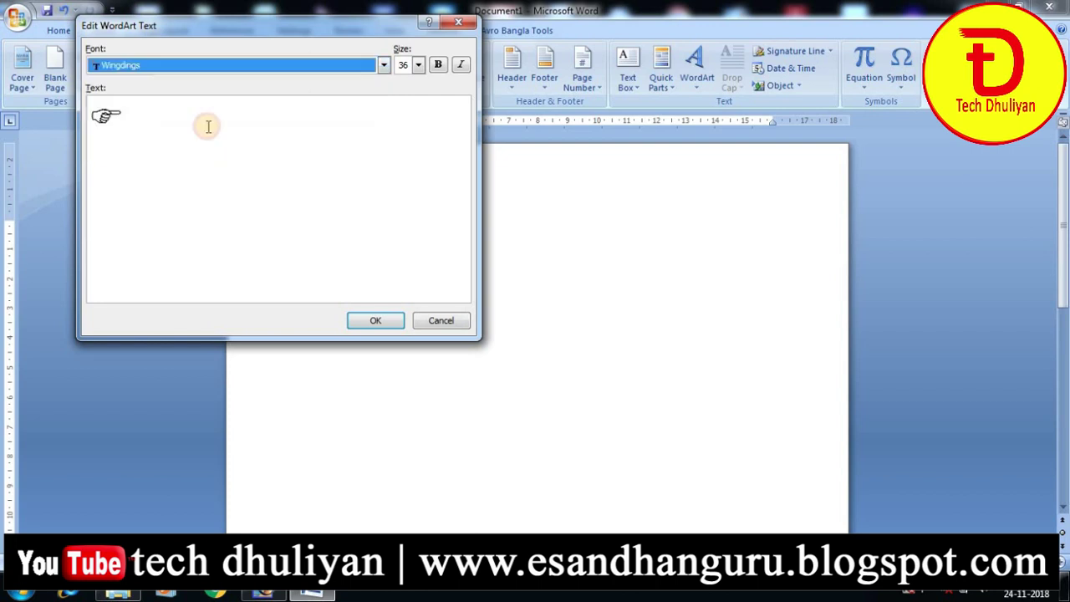
{"action": "left_click", "coordinate": [368, 320]}
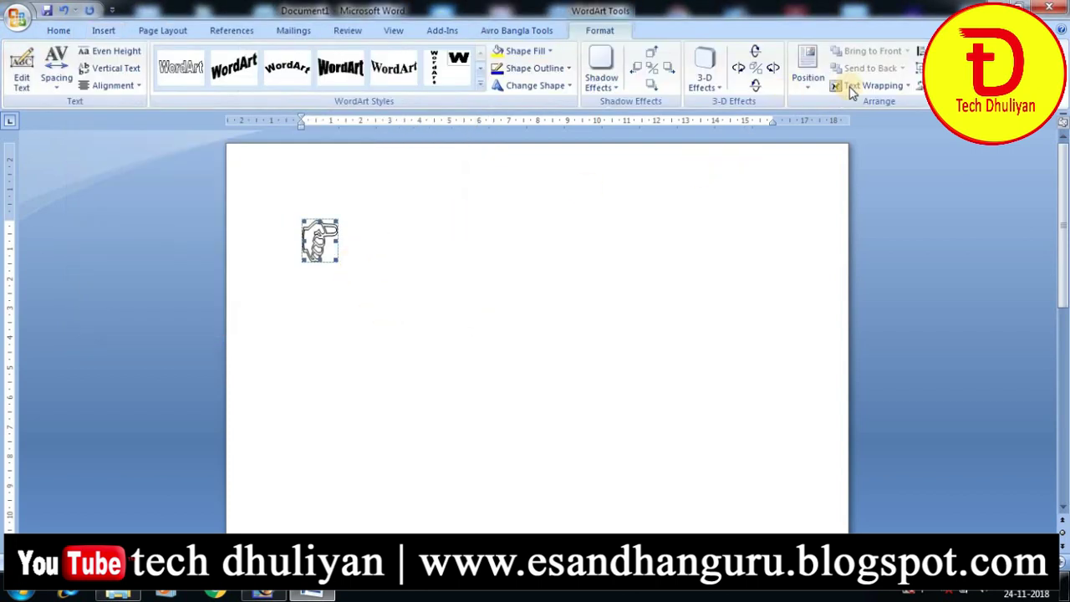
- Set the hand In Front of Text, enlarge it, centre it and fill it red
{"action": "left_click", "coordinate": [873, 85]}
{"action": "left_click", "coordinate": [884, 175]}
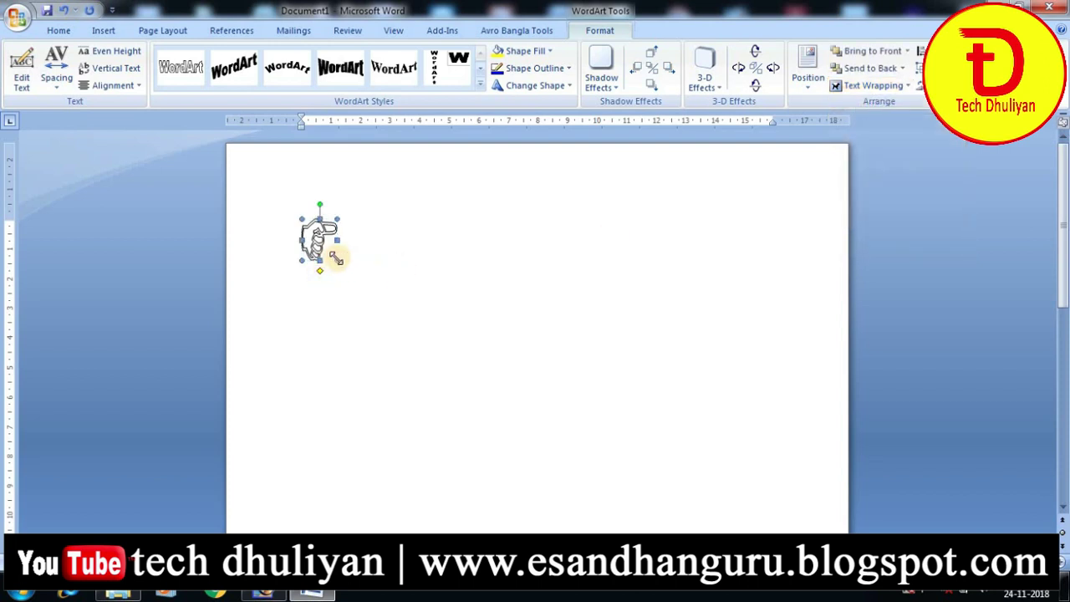
{"action": "left_click_drag", "start_coordinate": [336, 259], "coordinate": [589, 372]}
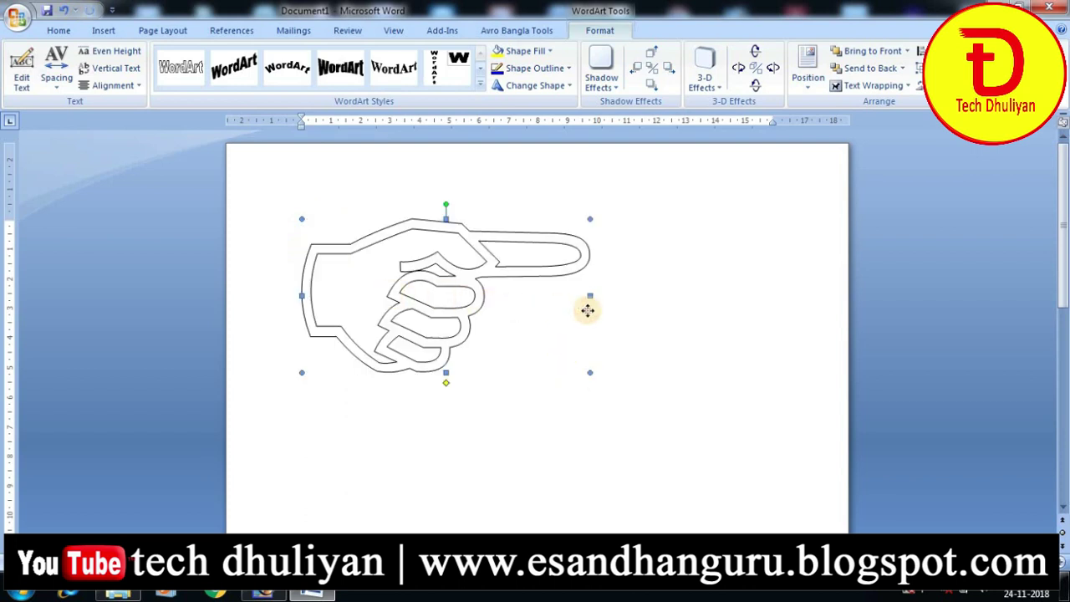
{"action": "left_click_drag", "start_coordinate": [556, 305], "coordinate": [721, 316]}
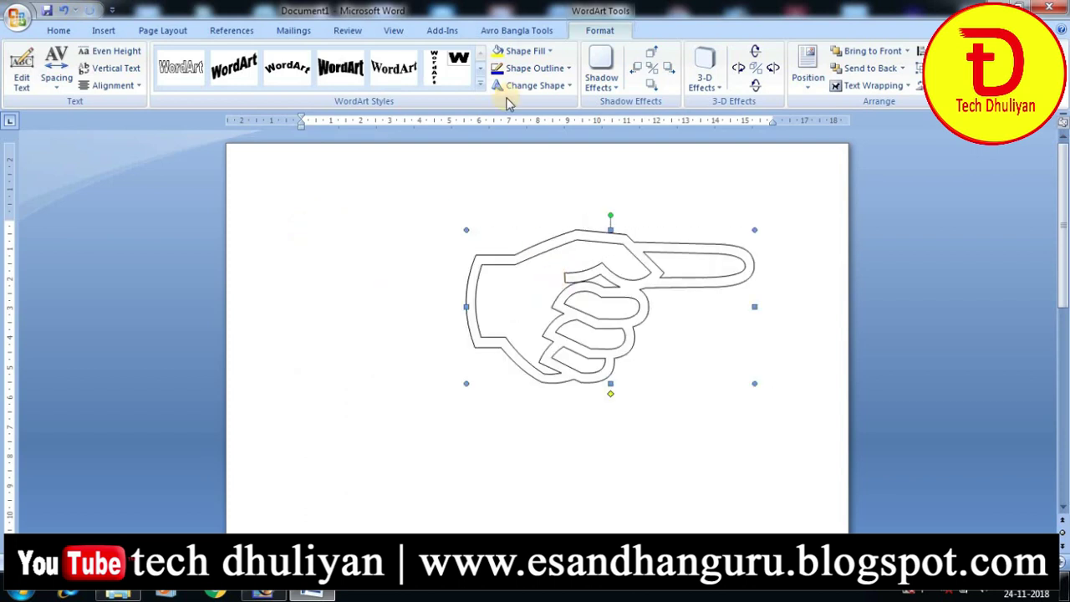
{"action": "left_click", "coordinate": [526, 50]}
{"action": "left_click", "coordinate": [510, 168]}
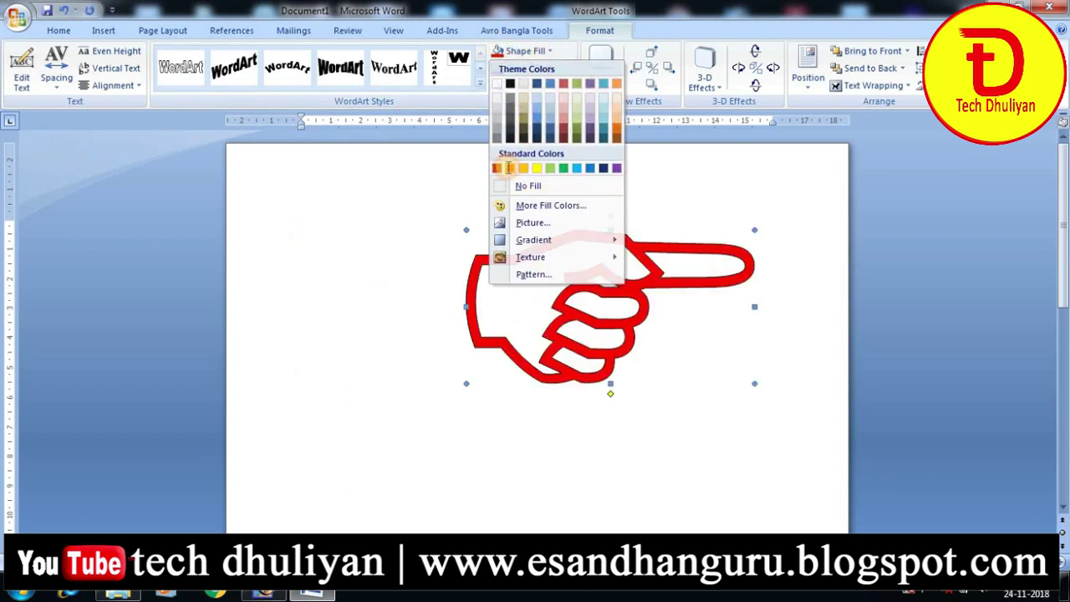
{"action": "left_click", "coordinate": [355, 443]}
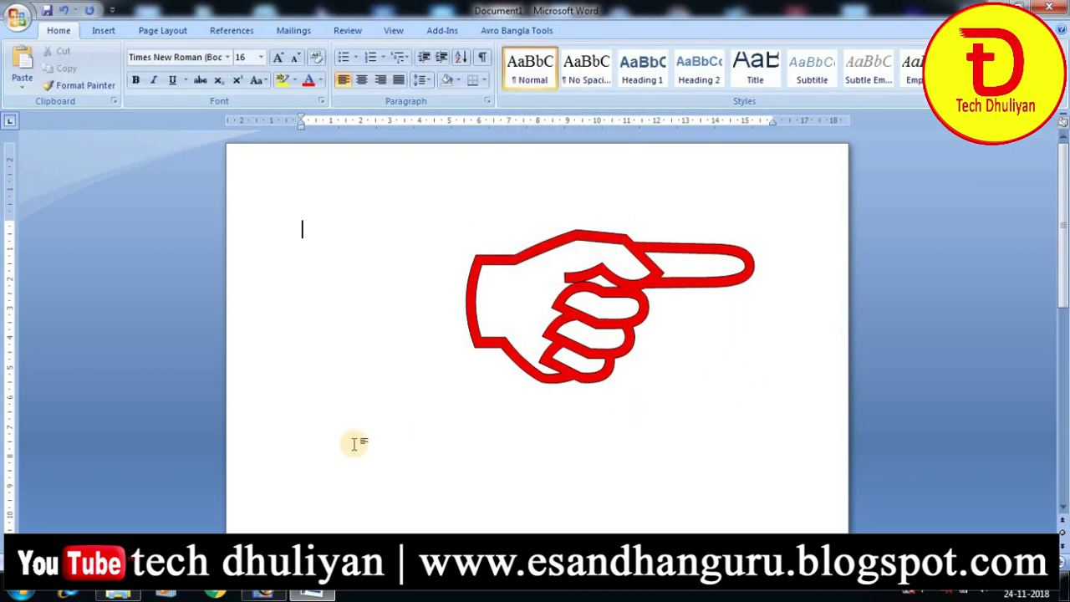
{"action": "left_click", "coordinate": [612, 288]}
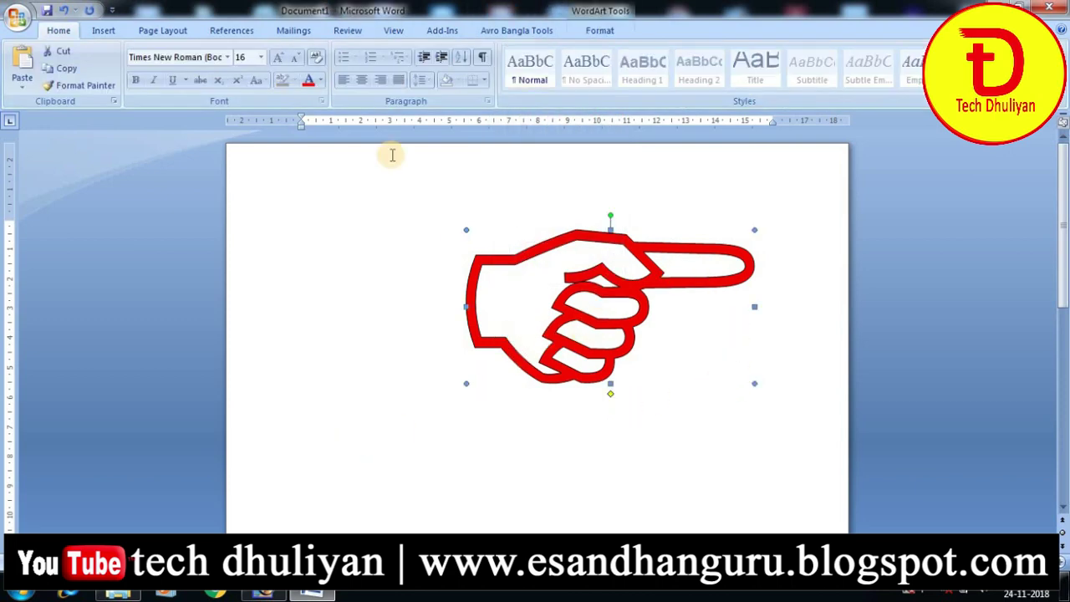
{"action": "left_click", "coordinate": [103, 30]}
- Draw a narrow red rectangle at the hand's wrist as the cuff
{"action": "left_click", "coordinate": [237, 77]}
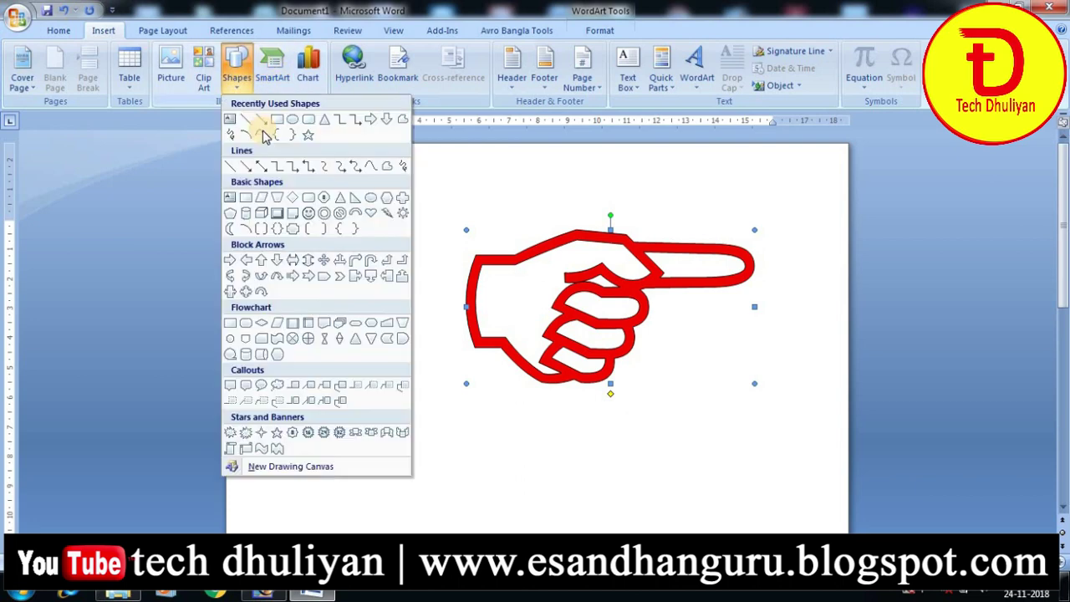
{"action": "left_click", "coordinate": [274, 122]}
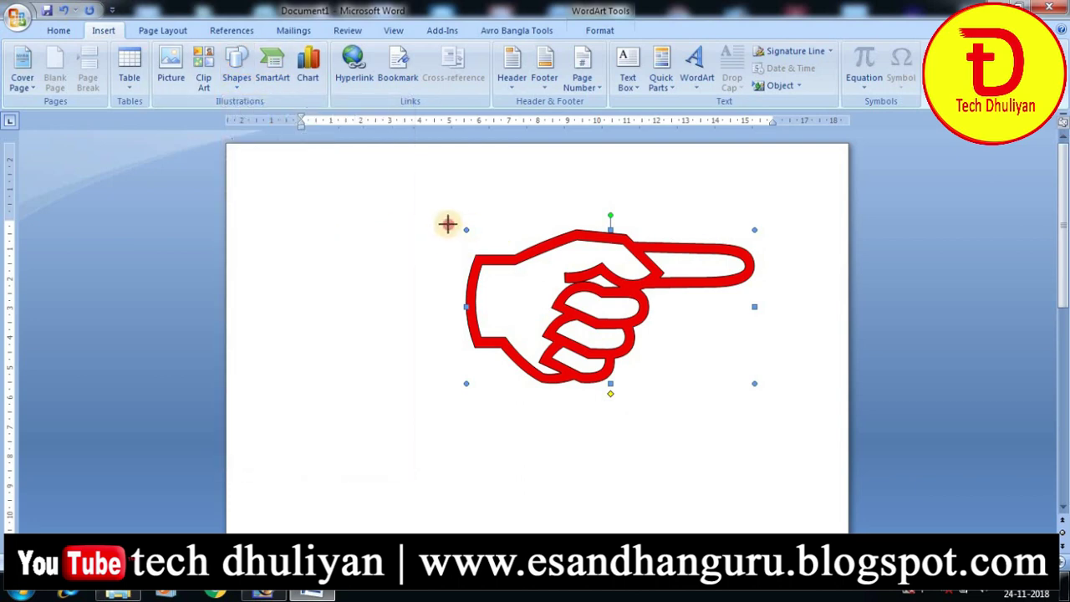
{"action": "left_click_drag", "start_coordinate": [447, 224], "coordinate": [476, 366]}
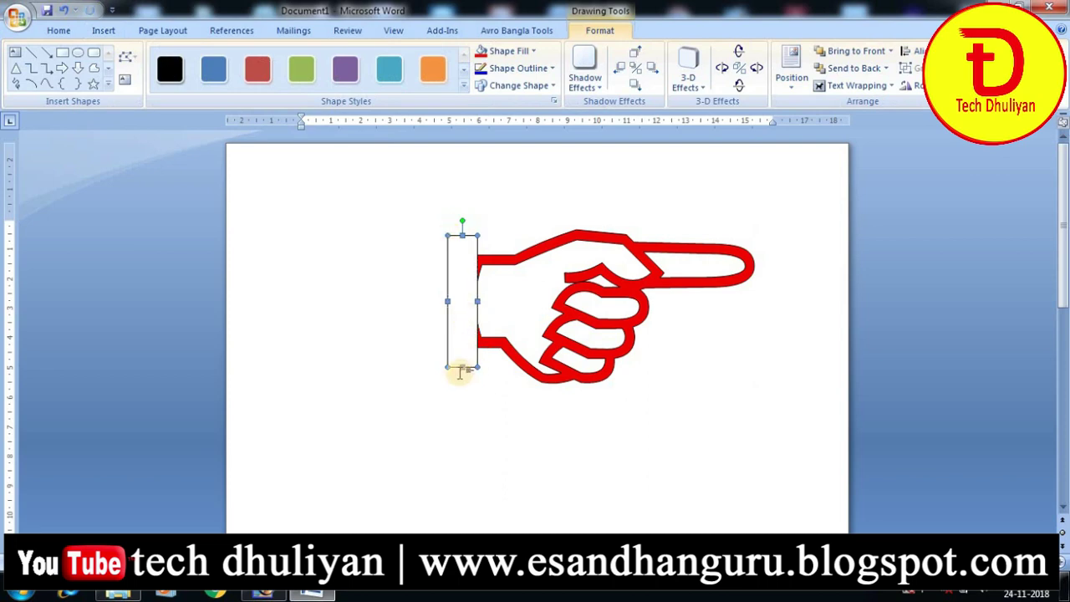
{"action": "left_click_drag", "start_coordinate": [460, 362], "coordinate": [461, 363]}
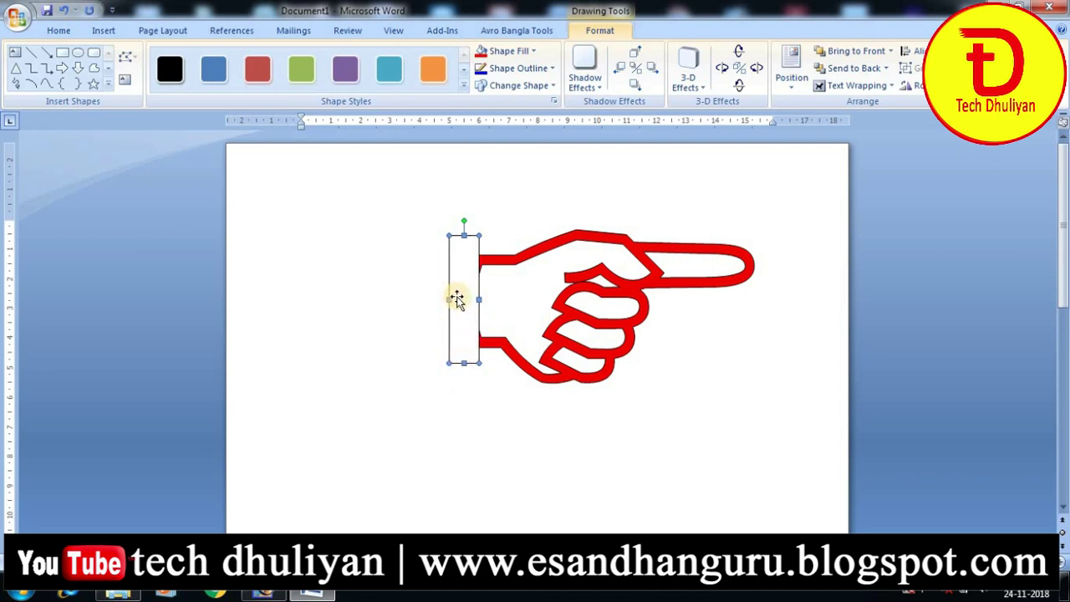
{"action": "left_click_drag", "start_coordinate": [456, 299], "coordinate": [460, 299]}
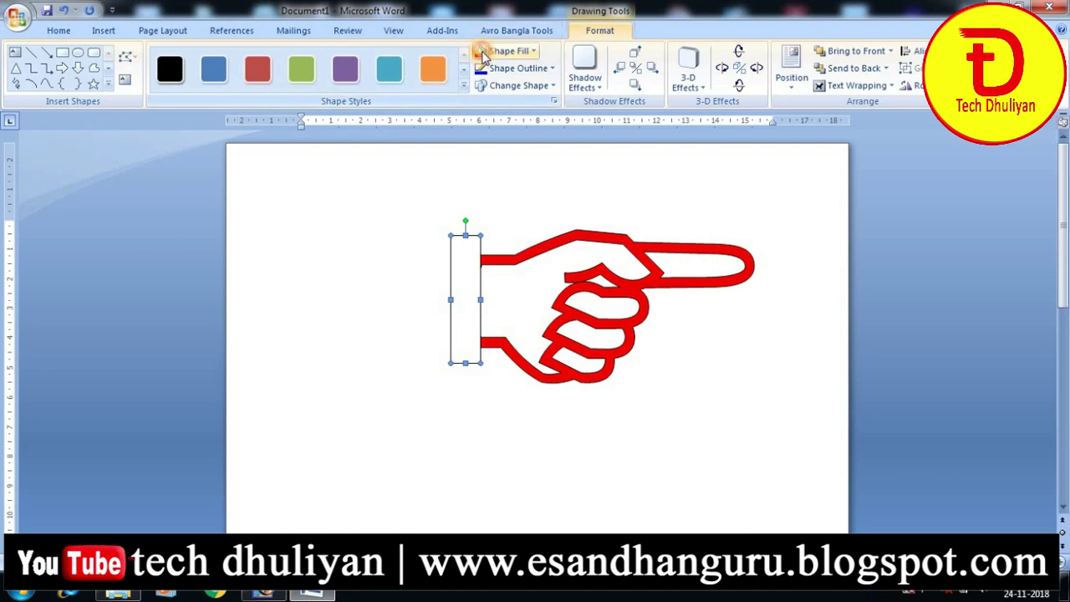
{"action": "left_click", "coordinate": [482, 53]}
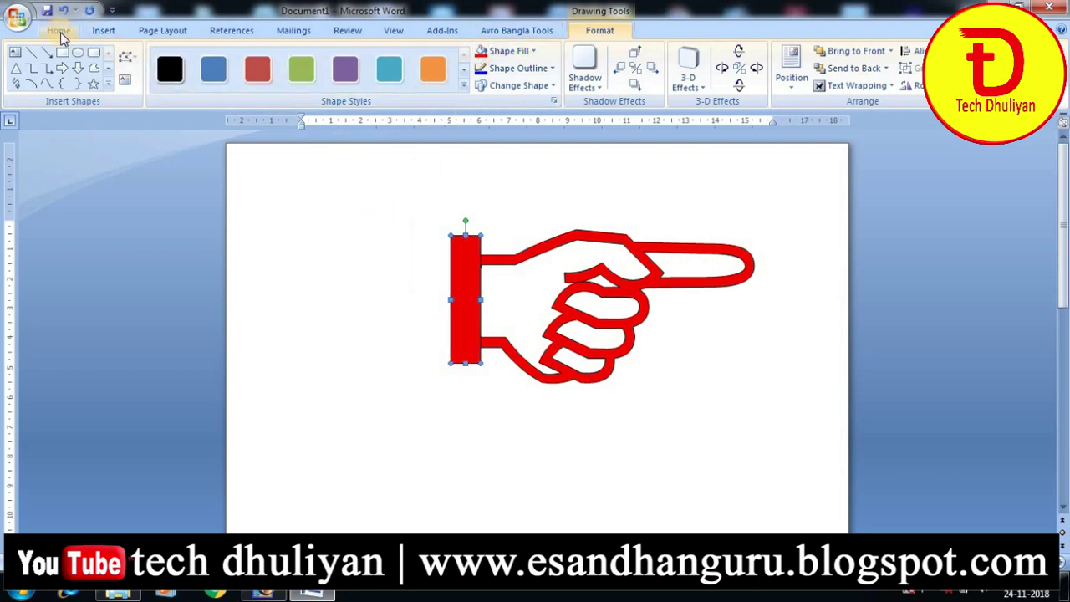
{"action": "left_click", "coordinate": [508, 51]}
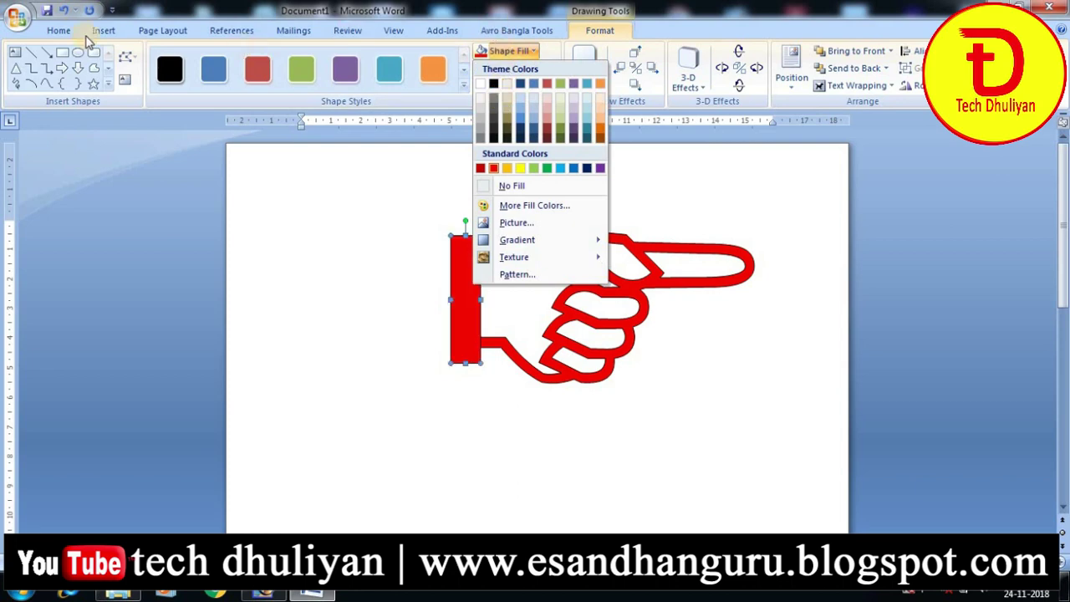
- Draw a second red rectangle just left of the cuff
{"action": "left_click", "coordinate": [64, 54]}
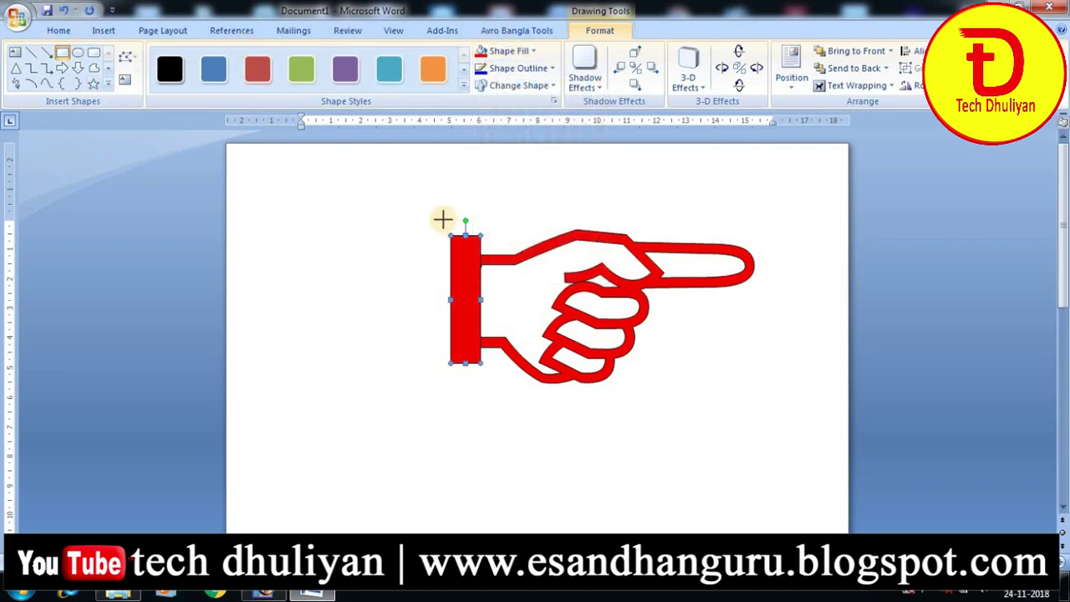
{"action": "left_click_drag", "start_coordinate": [431, 219], "coordinate": [453, 378]}
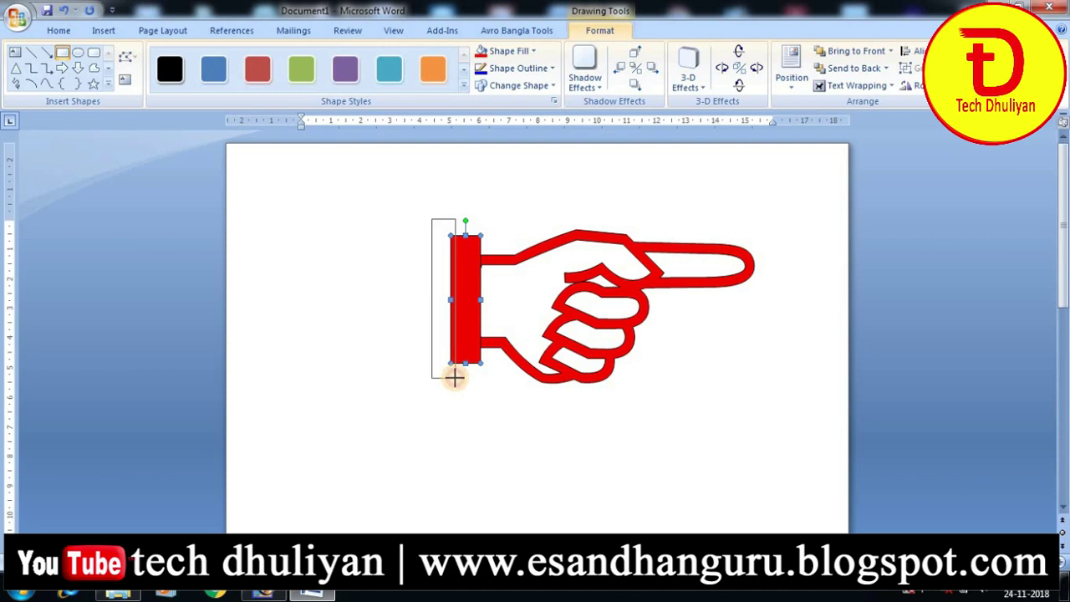
{"action": "left_click_drag", "start_coordinate": [448, 375], "coordinate": [451, 374]}
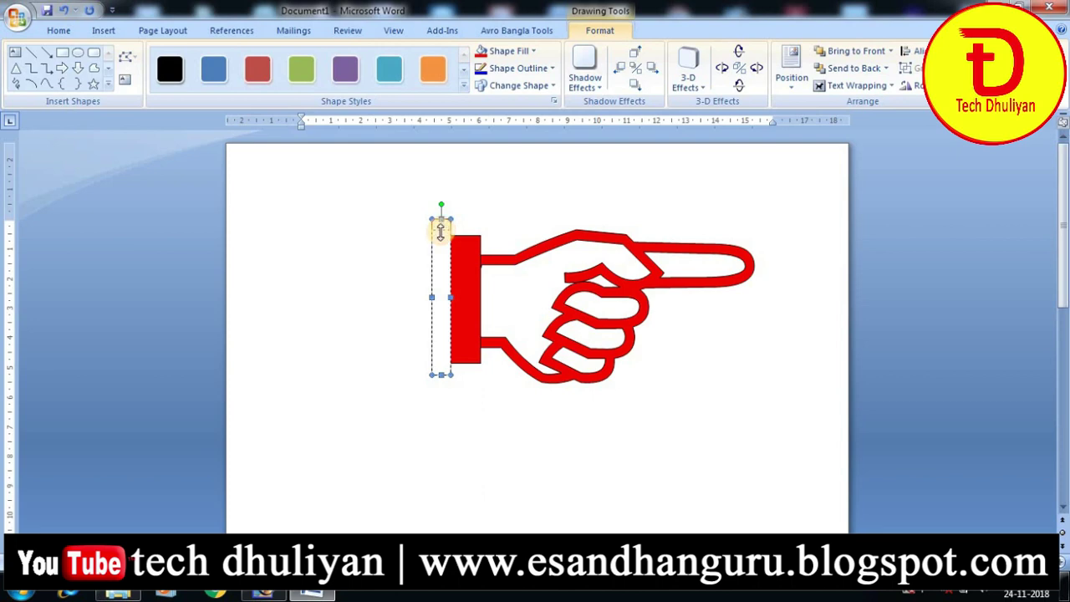
{"action": "left_click_drag", "start_coordinate": [440, 219], "coordinate": [441, 230]}
{"action": "left_click", "coordinate": [458, 414]}
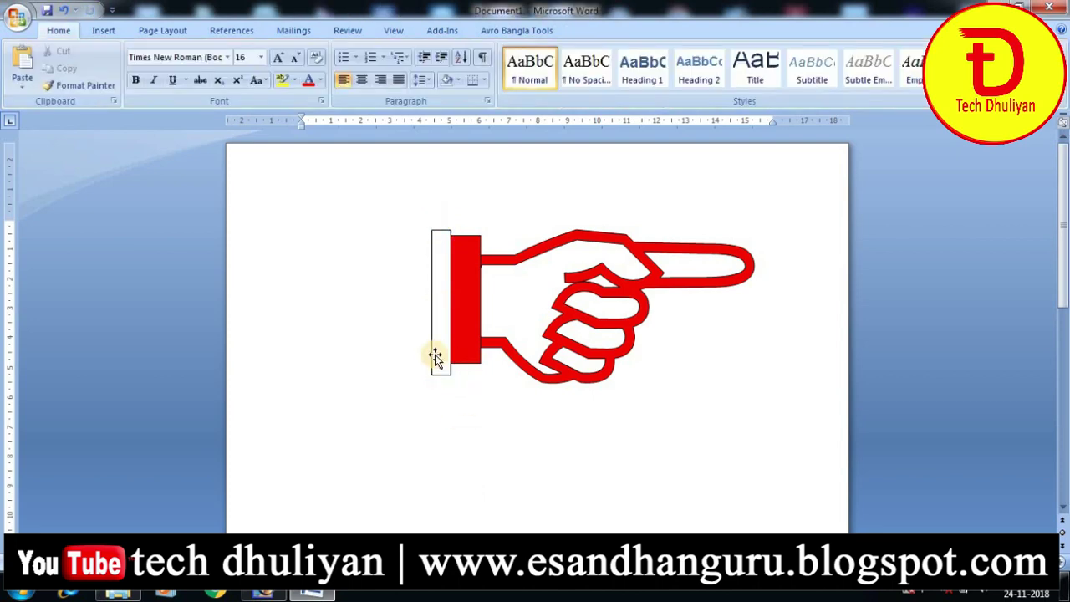
{"action": "left_click", "coordinate": [436, 357]}
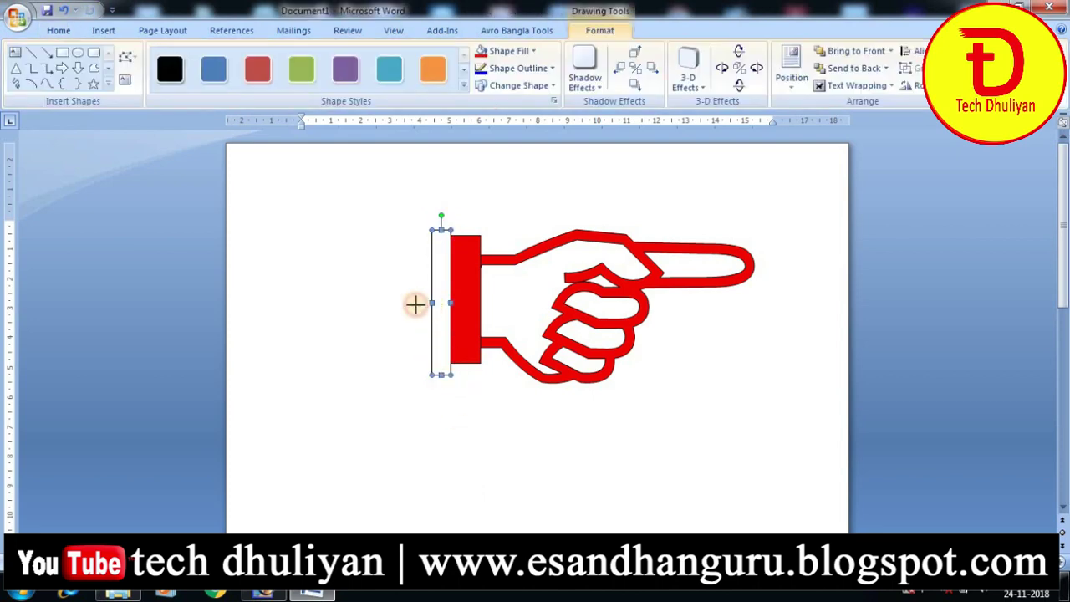
{"action": "left_click_drag", "start_coordinate": [416, 305], "coordinate": [416, 304]}
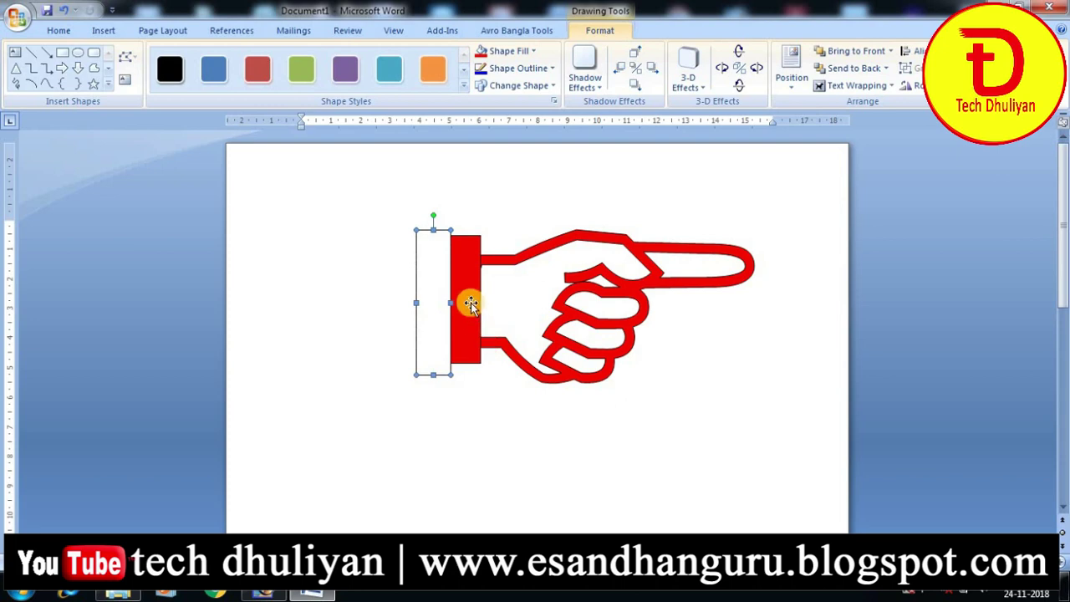
{"action": "left_click", "coordinate": [485, 51]}
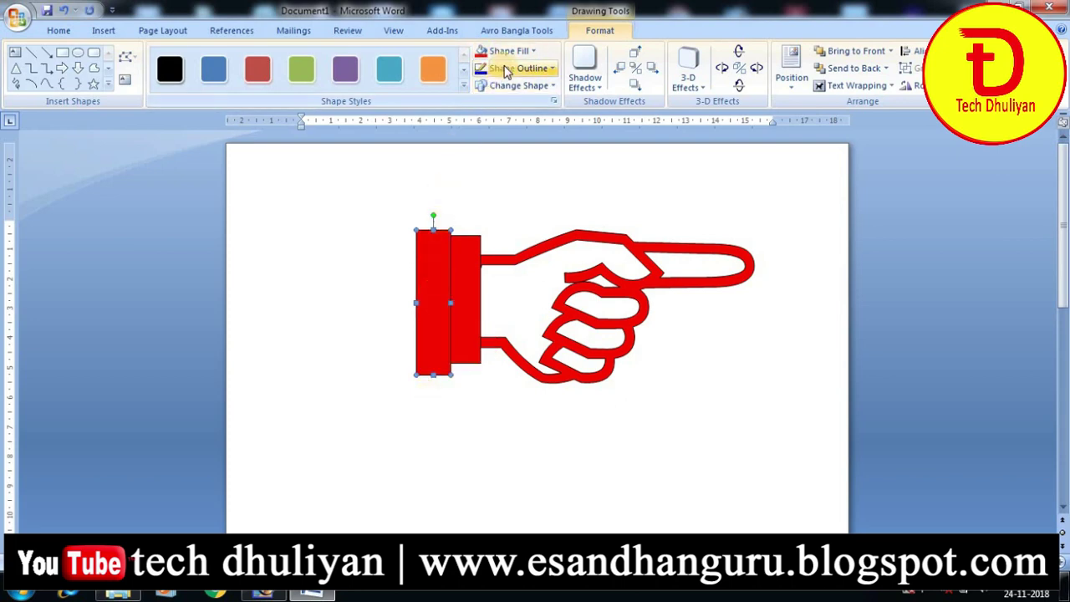
- Give the new left rectangle a 3 pt outline
{"action": "left_click", "coordinate": [502, 74]}
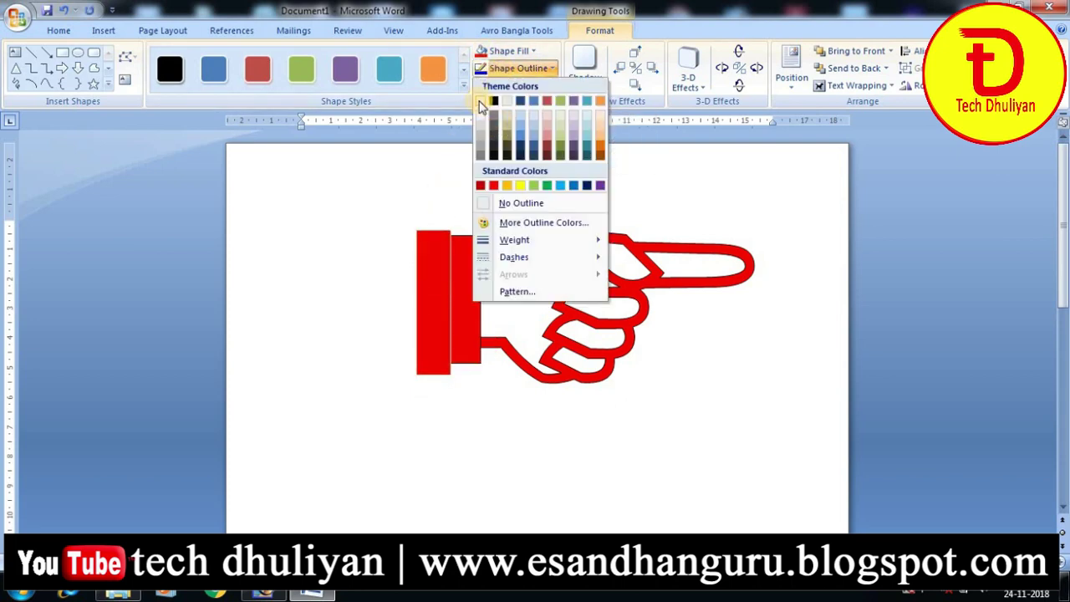
{"action": "left_click", "coordinate": [501, 68]}
{"action": "mouse_move", "coordinate": [514, 240]}
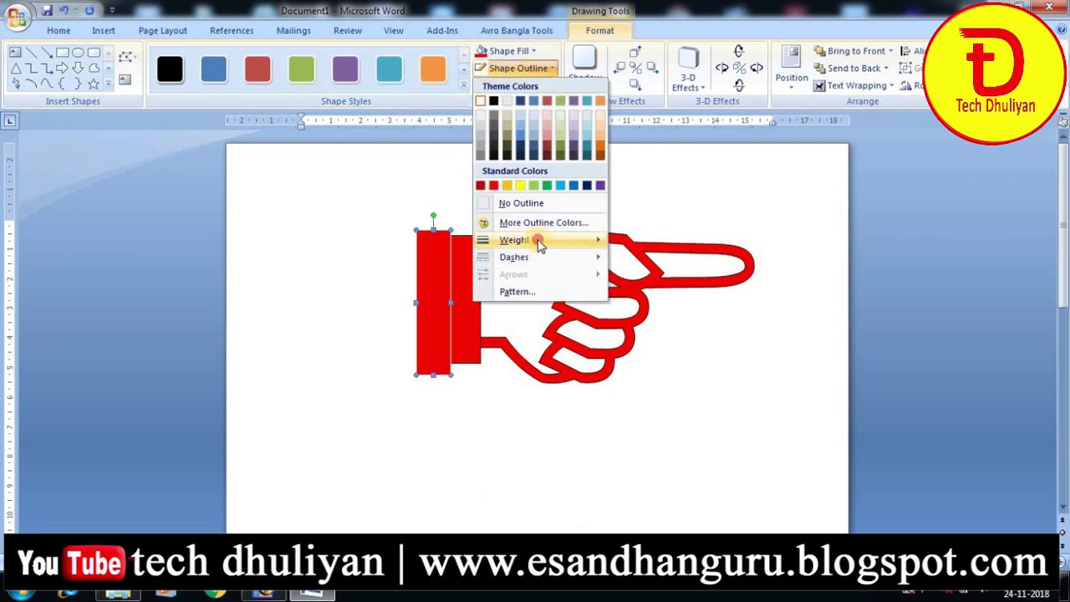
{"action": "left_click", "coordinate": [659, 336]}
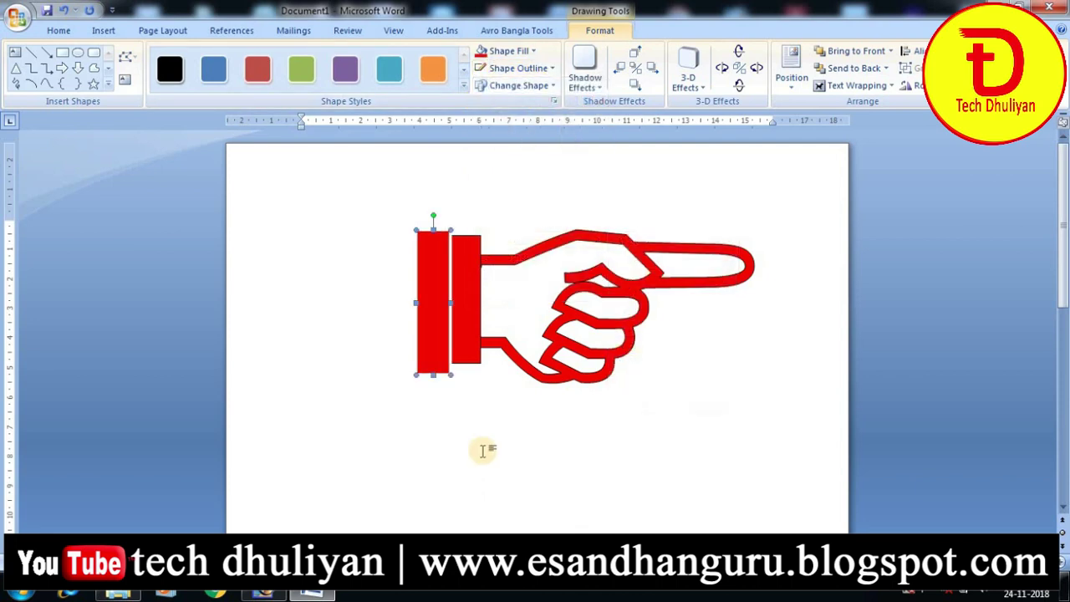
{"action": "left_click", "coordinate": [478, 446]}
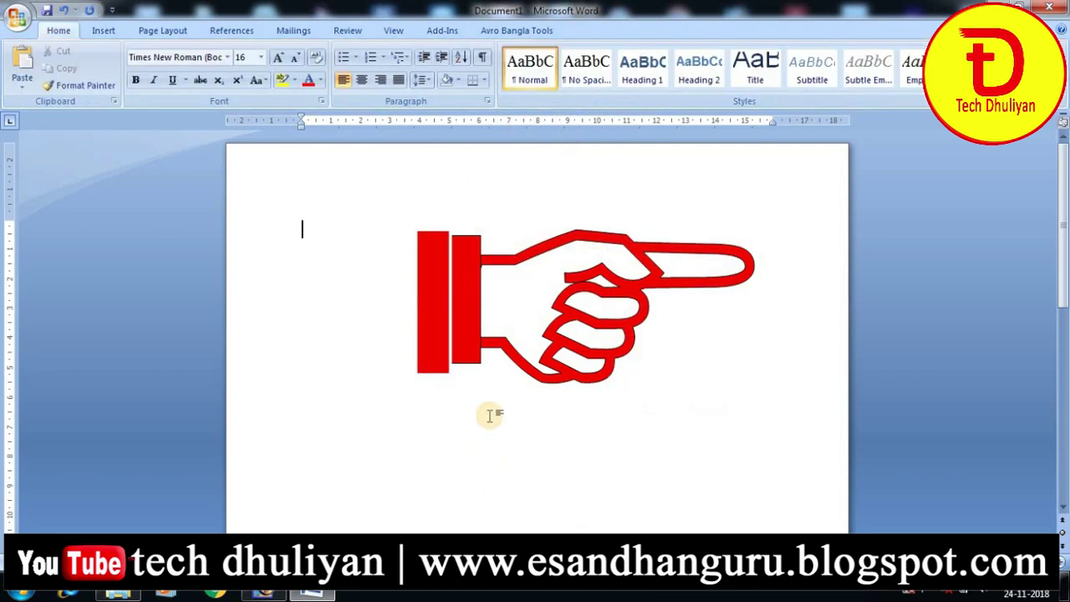
{"action": "left_click", "coordinate": [464, 310]}
{"action": "left_click", "coordinate": [513, 401]}
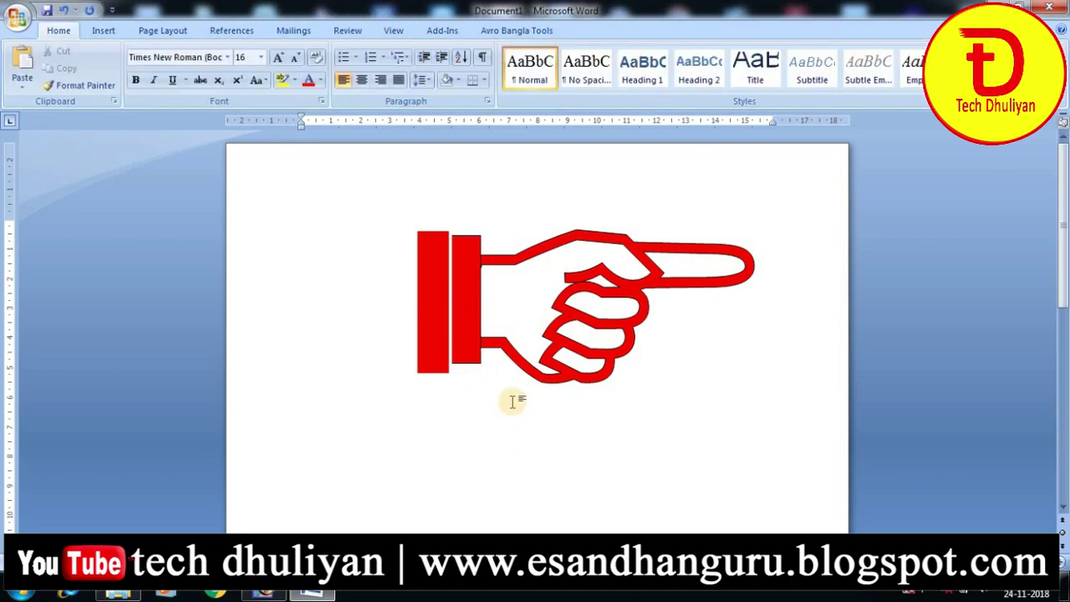
- Outline the left rectangle in black and give the cuff a 2¼ pt outline
{"action": "left_click", "coordinate": [439, 300]}
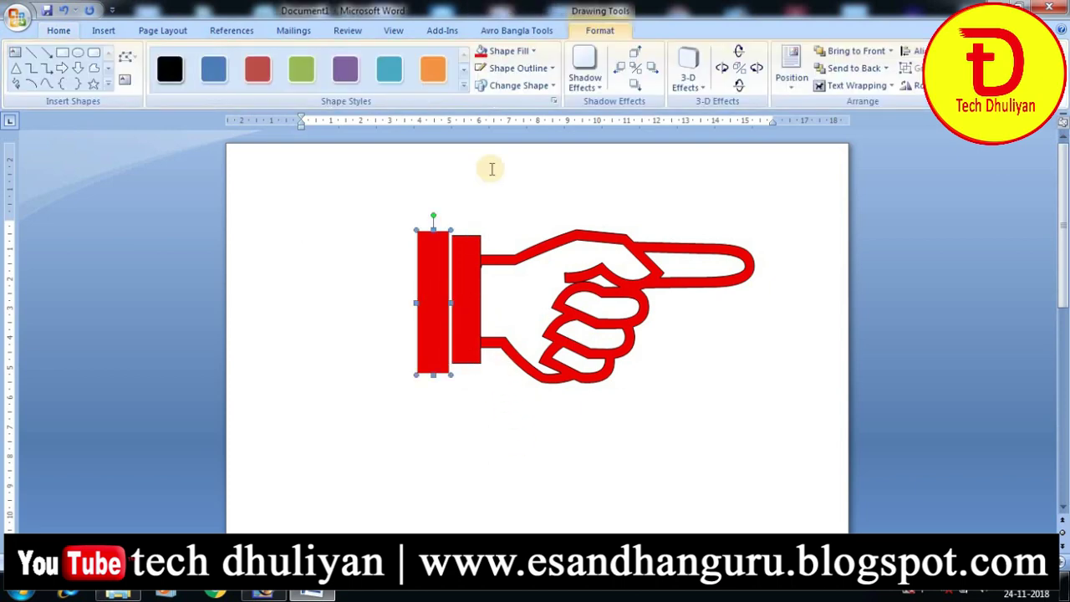
{"action": "left_click", "coordinate": [511, 70]}
{"action": "left_click", "coordinate": [489, 100]}
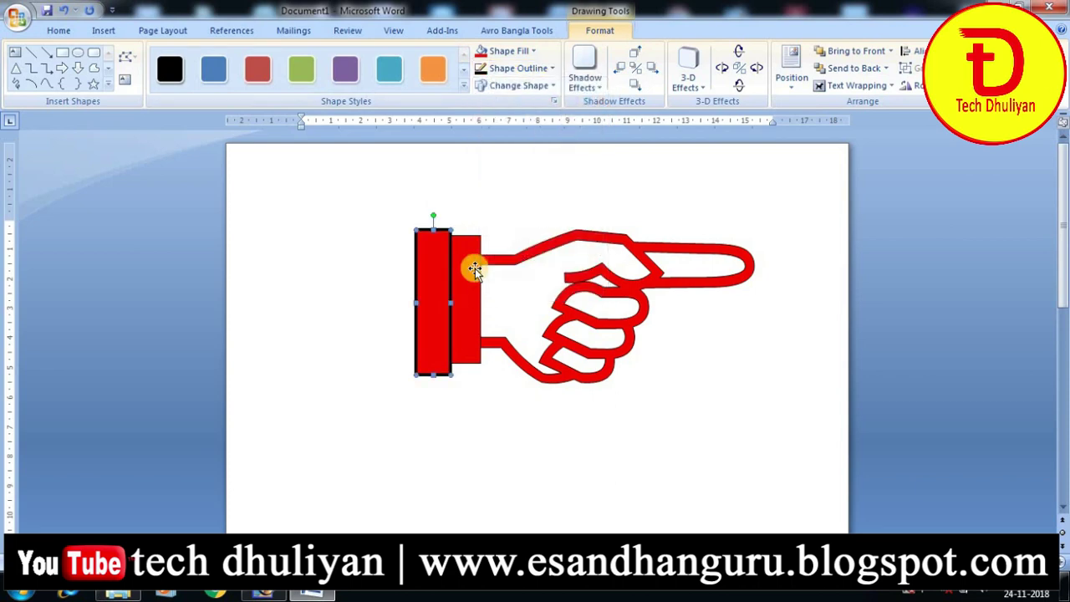
{"action": "left_click", "coordinate": [474, 268]}
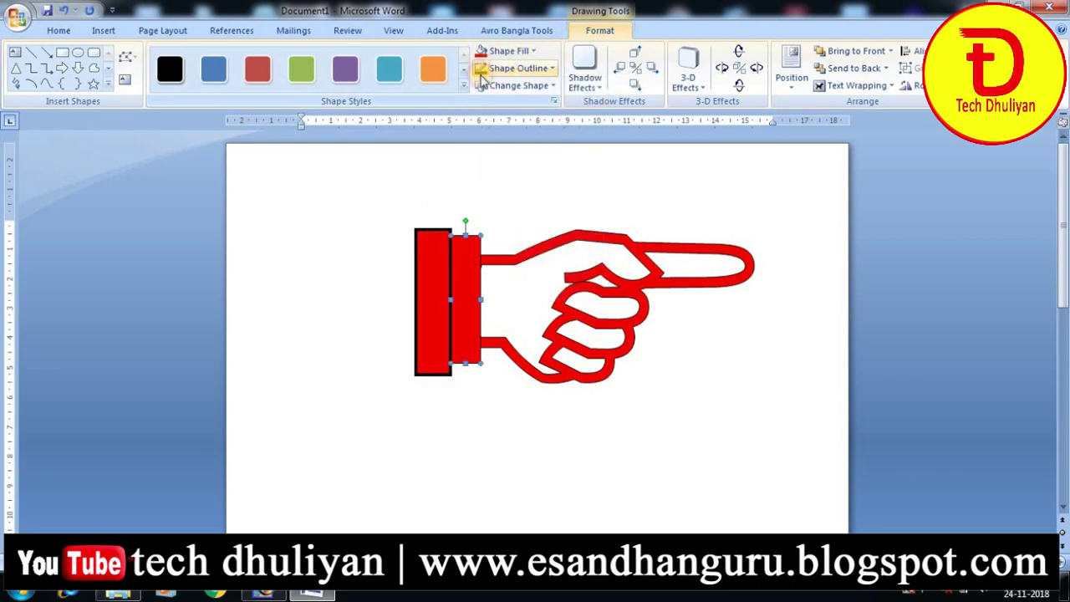
{"action": "left_click", "coordinate": [513, 68]}
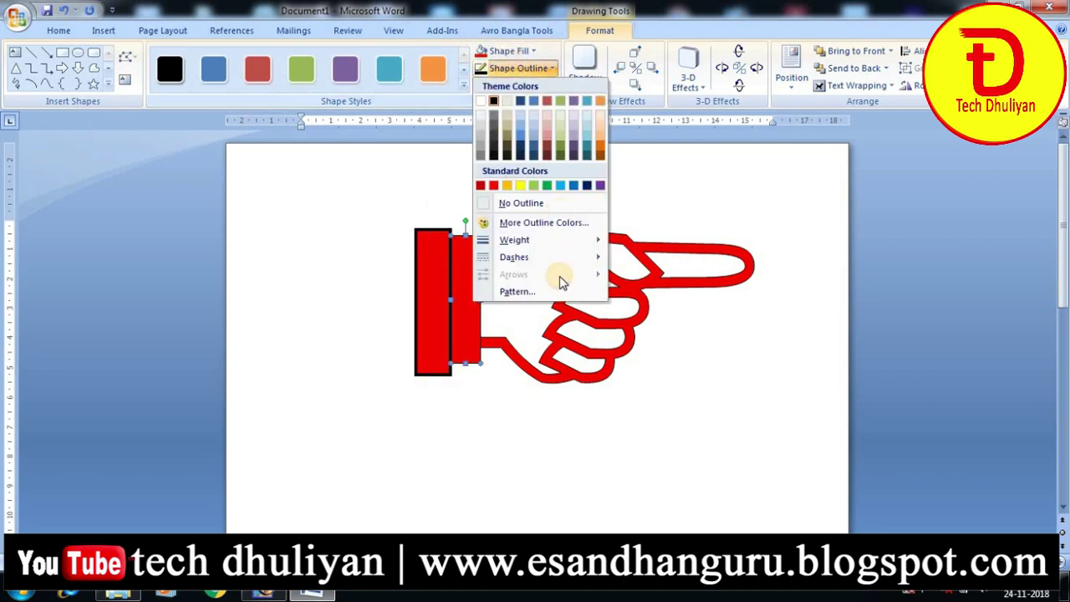
{"action": "mouse_move", "coordinate": [514, 240]}
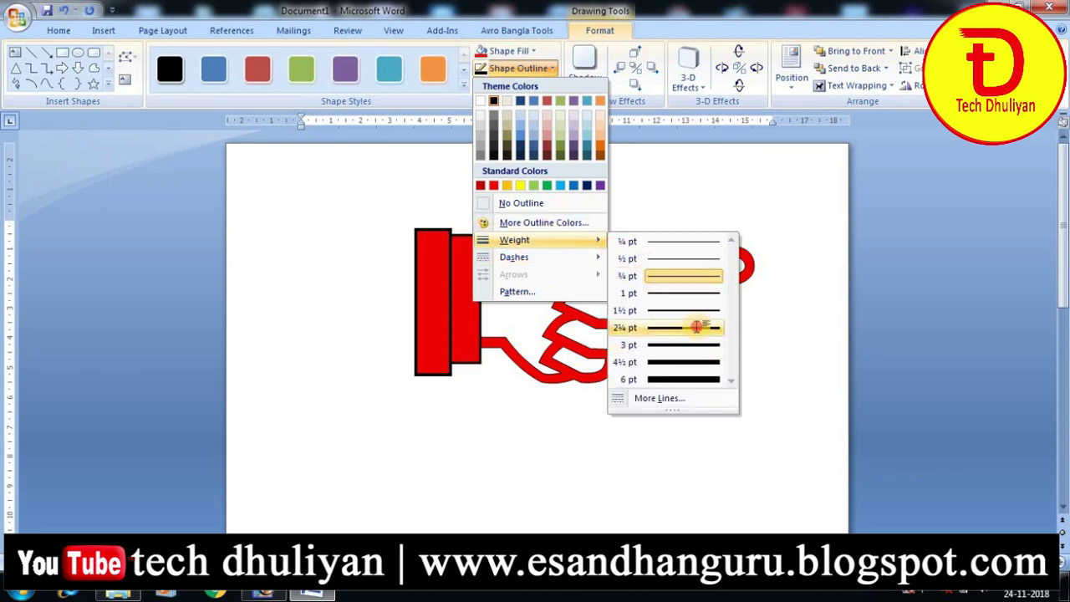
{"action": "left_click", "coordinate": [696, 327]}
{"action": "left_click", "coordinate": [535, 453]}
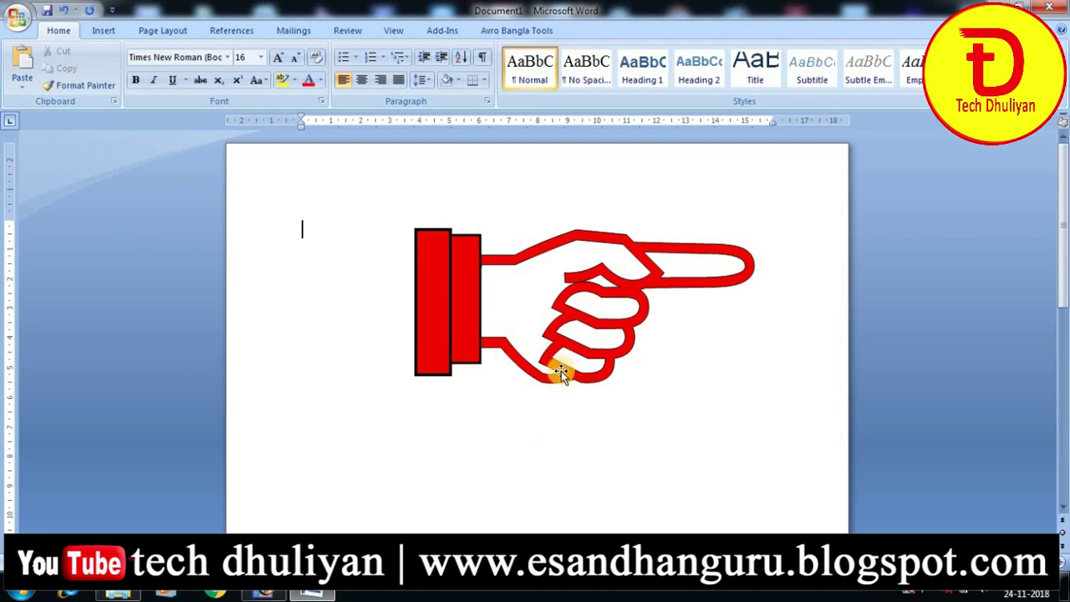
- Snip the red hand with Snipping Tool and save it as Capture PNG
{"action": "left_click", "coordinate": [22, 593]}
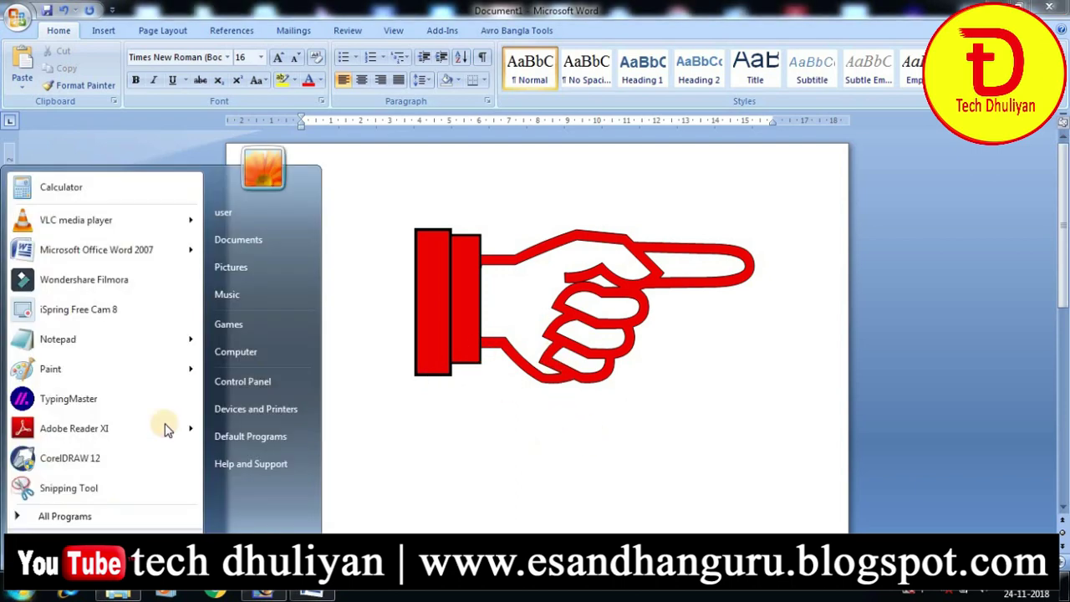
{"action": "left_click", "coordinate": [65, 370]}
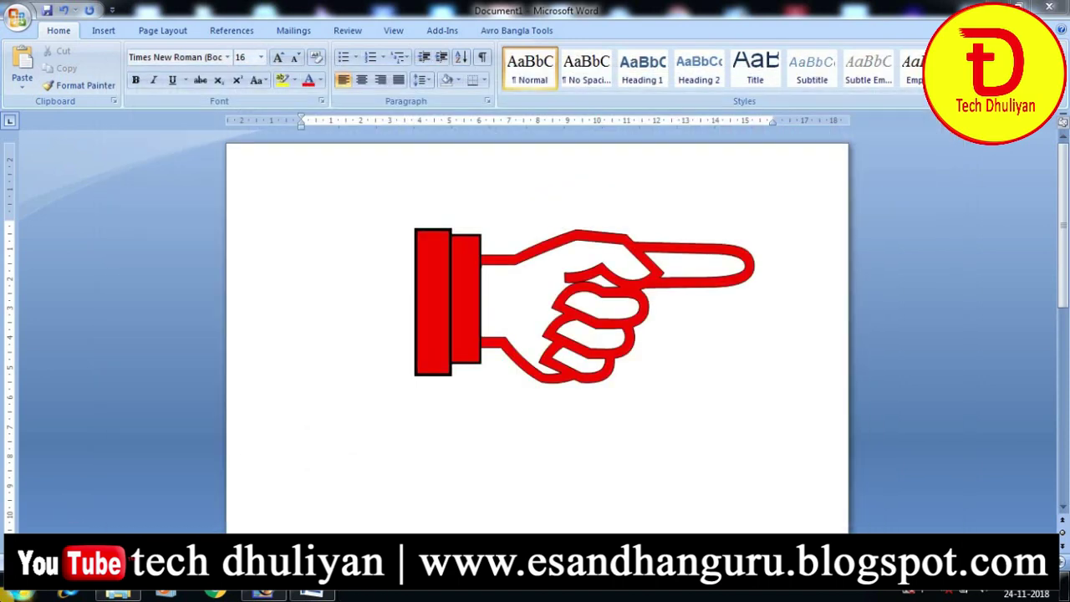
{"action": "left_click", "coordinate": [46, 491]}
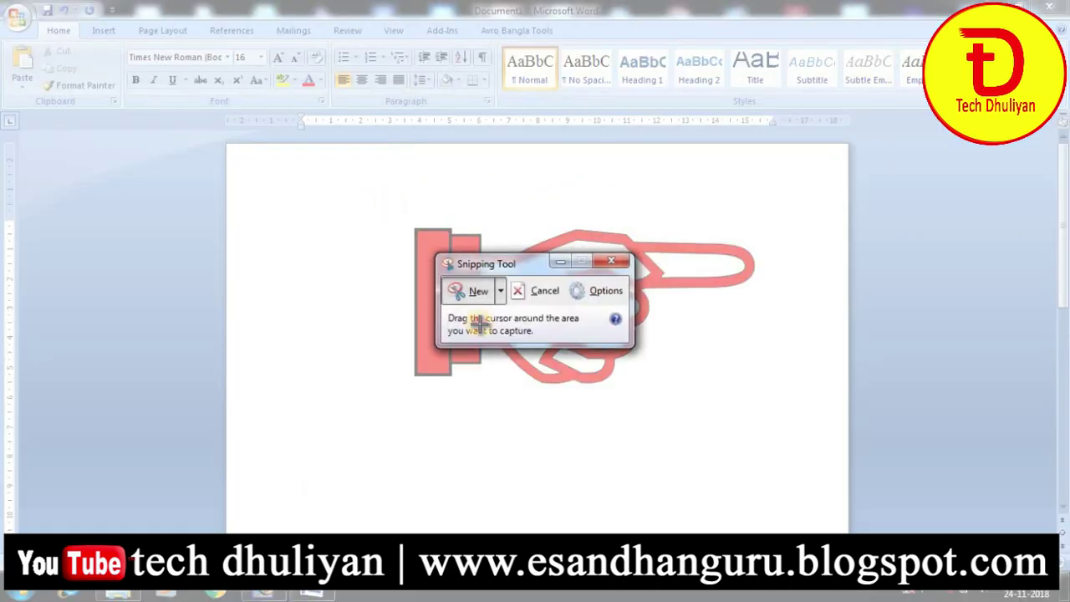
{"action": "left_click_drag", "start_coordinate": [390, 205], "coordinate": [769, 413]}
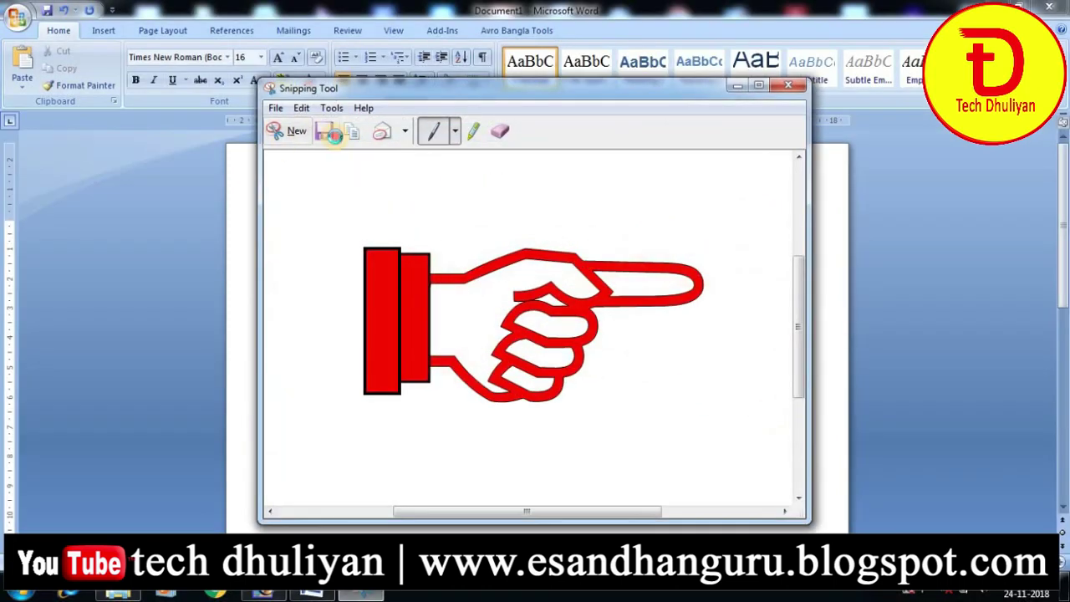
{"action": "left_click", "coordinate": [325, 131]}
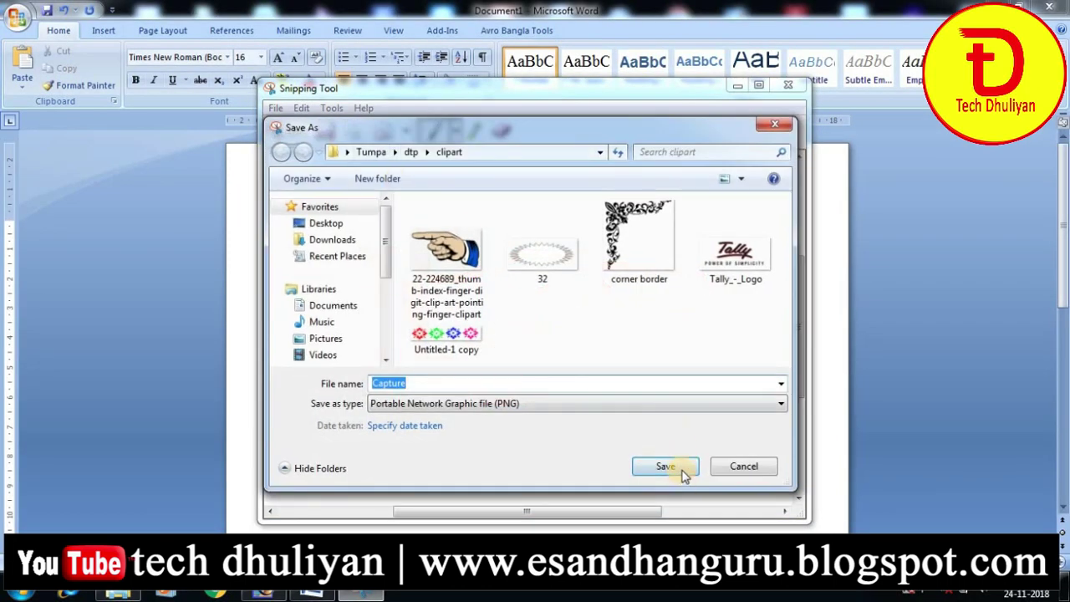
{"action": "left_click", "coordinate": [680, 471]}
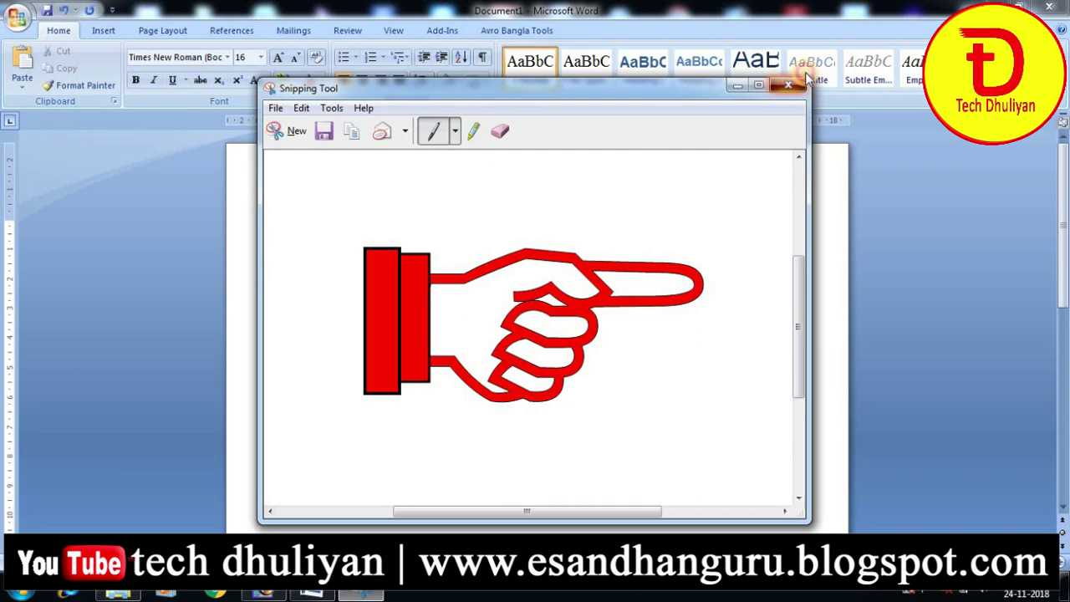
- Close Snipping Tool and close Word without saving
{"action": "left_click", "coordinate": [787, 85]}
{"action": "key", "text": "alt+F4"}
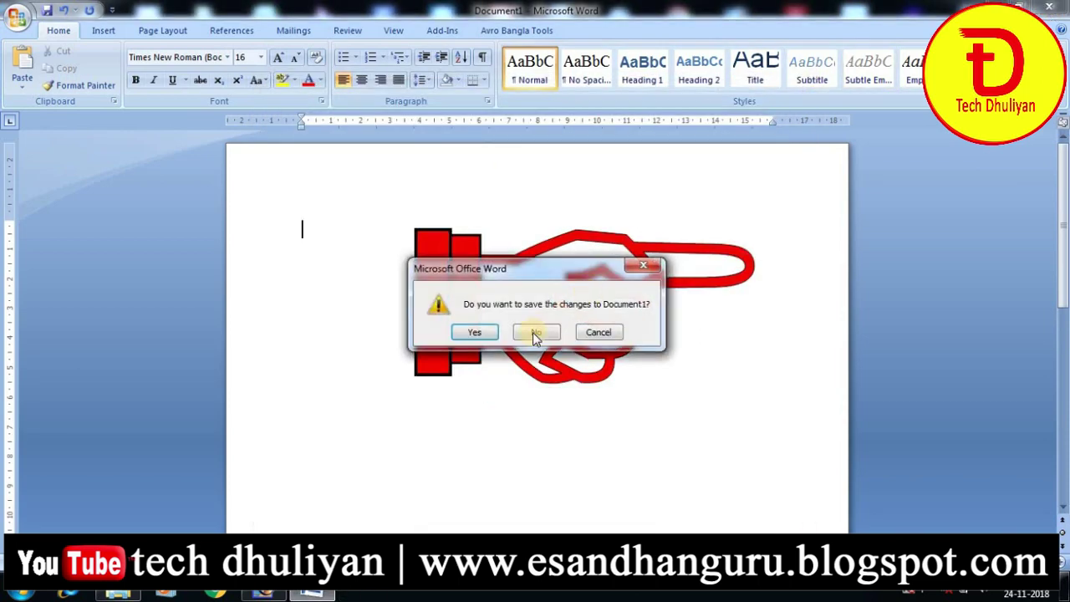
{"action": "left_click", "coordinate": [535, 331]}
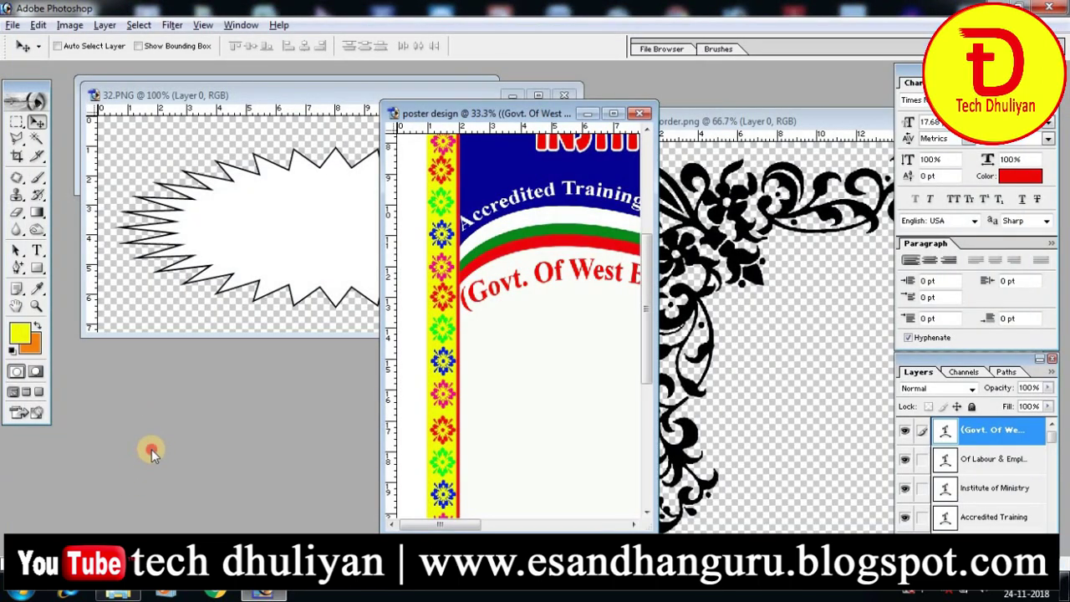
- Open the Capture image and magic-erase the white background and finger interiors
{"action": "double_click", "coordinate": [151, 449]}
{"action": "left_click", "coordinate": [378, 143]}
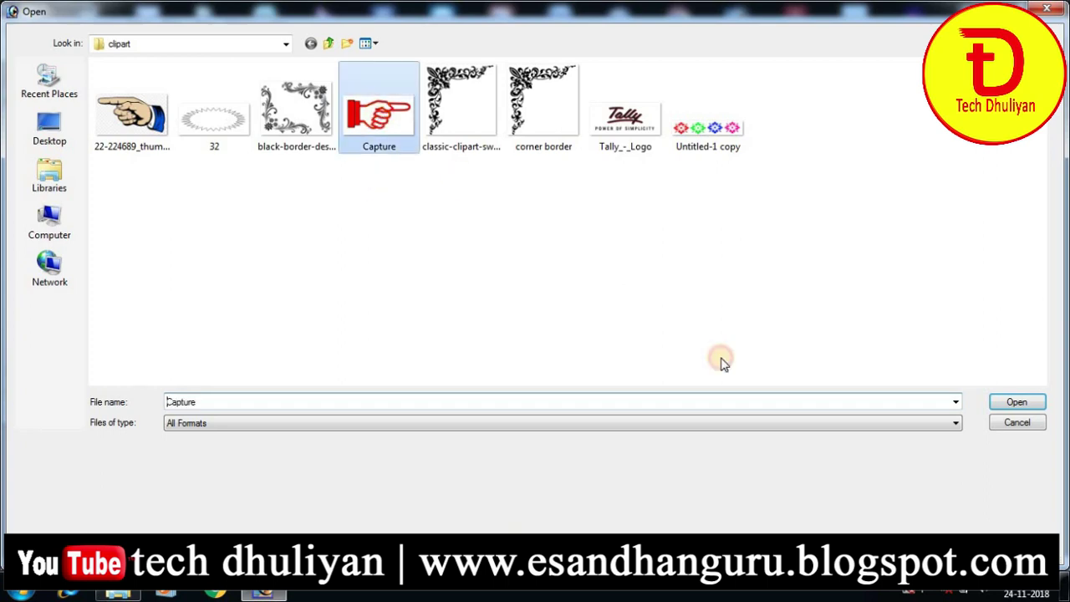
{"action": "left_click", "coordinate": [1017, 402]}
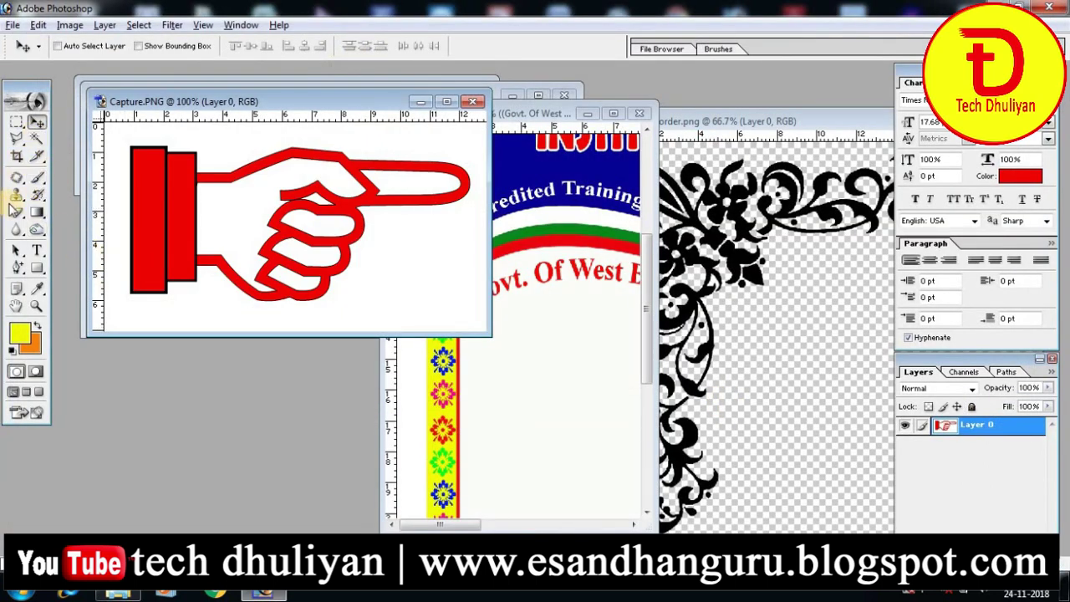
{"action": "left_click_drag", "start_coordinate": [17, 216], "coordinate": [72, 238]}
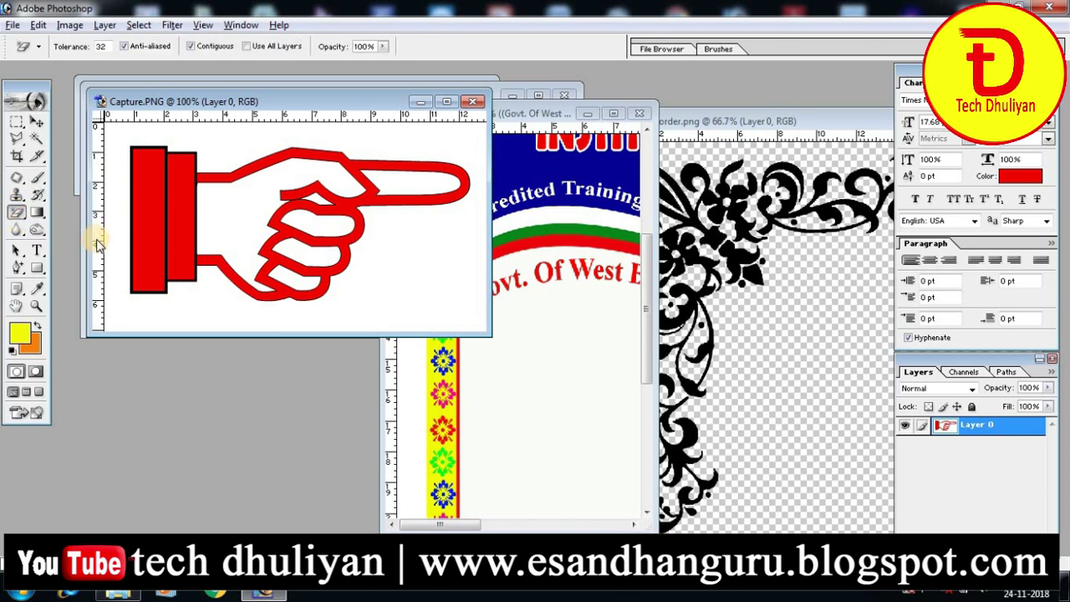
{"action": "left_click", "coordinate": [228, 143]}
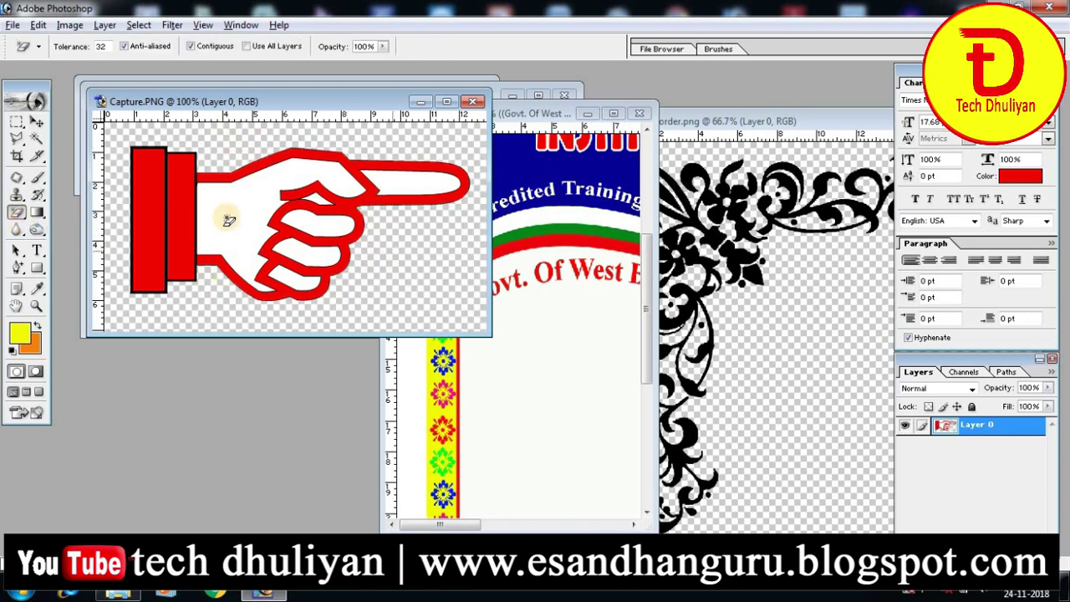
{"action": "left_click", "coordinate": [334, 199]}
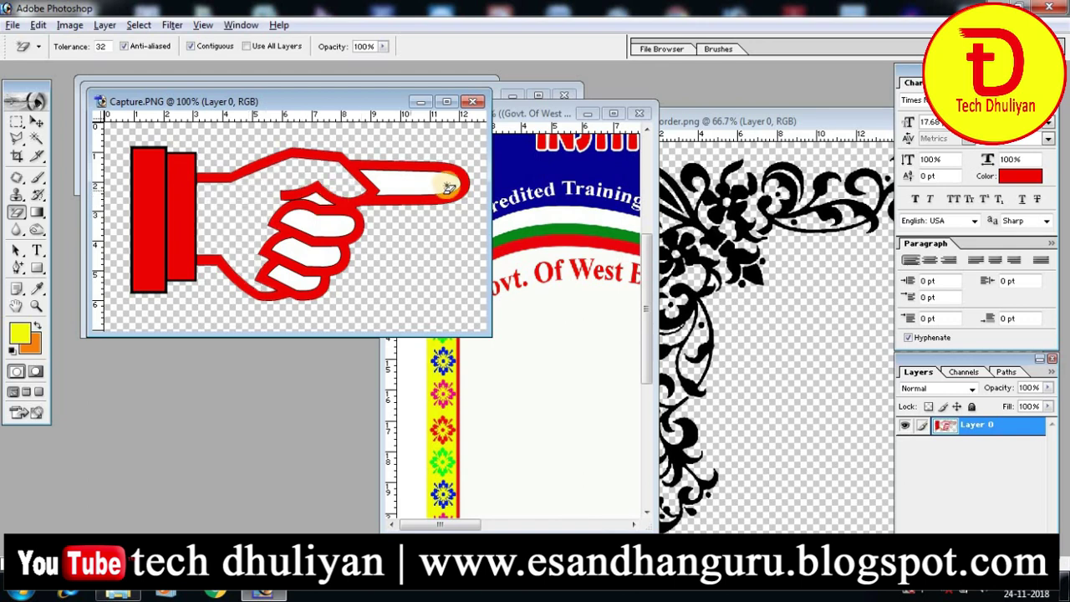
{"action": "left_click", "coordinate": [316, 217]}
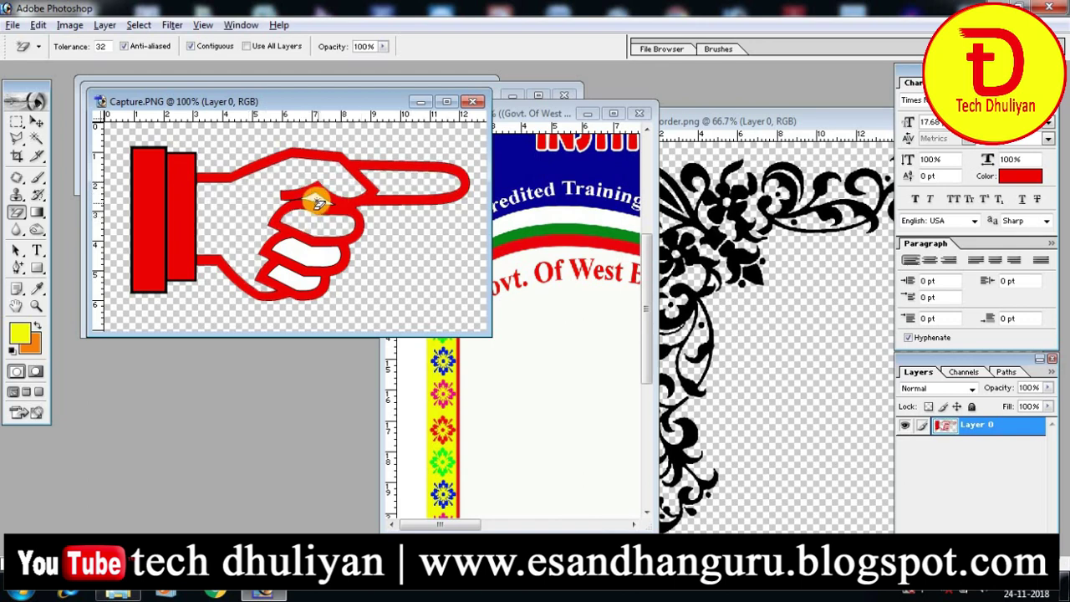
{"action": "left_click", "coordinate": [316, 235]}
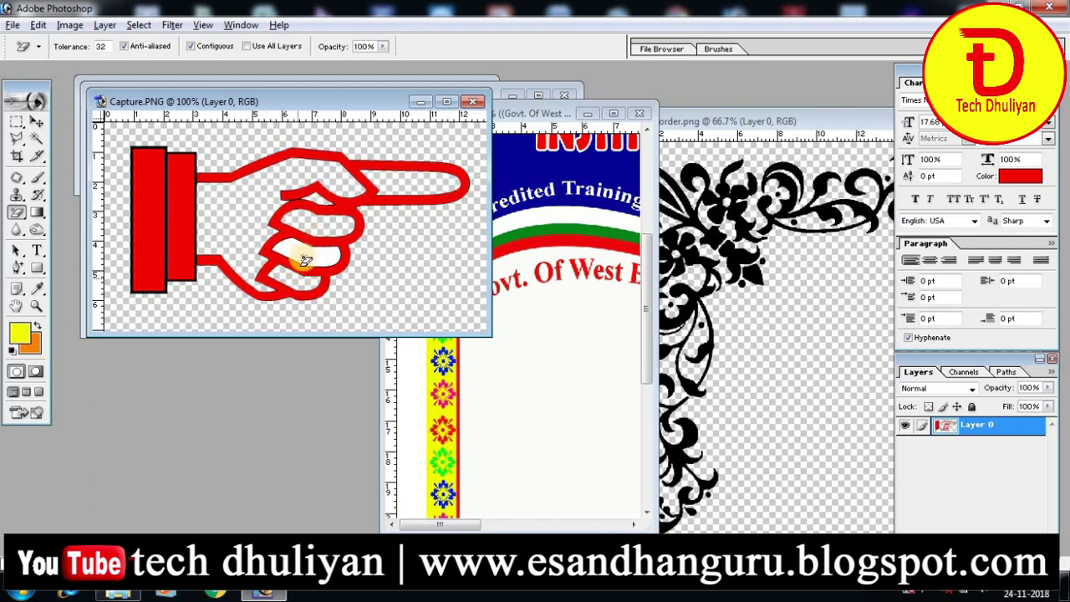
{"action": "left_click", "coordinate": [305, 259]}
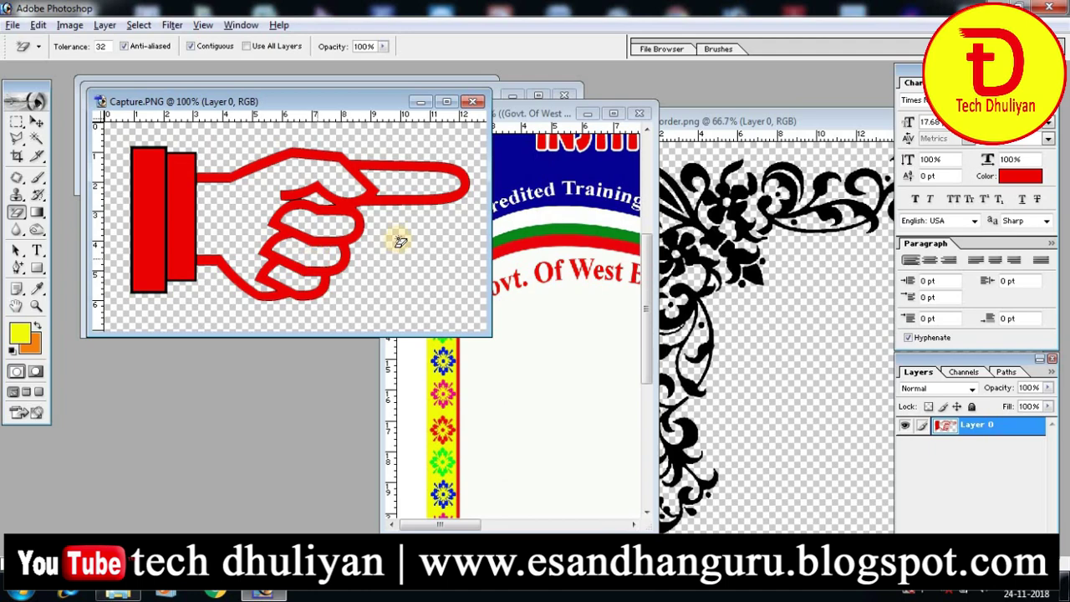
- Bring the hand into the poster at left below the West Bengal heading
{"action": "left_click", "coordinate": [36, 121]}
{"action": "left_click_drag", "start_coordinate": [292, 198], "coordinate": [544, 418]}
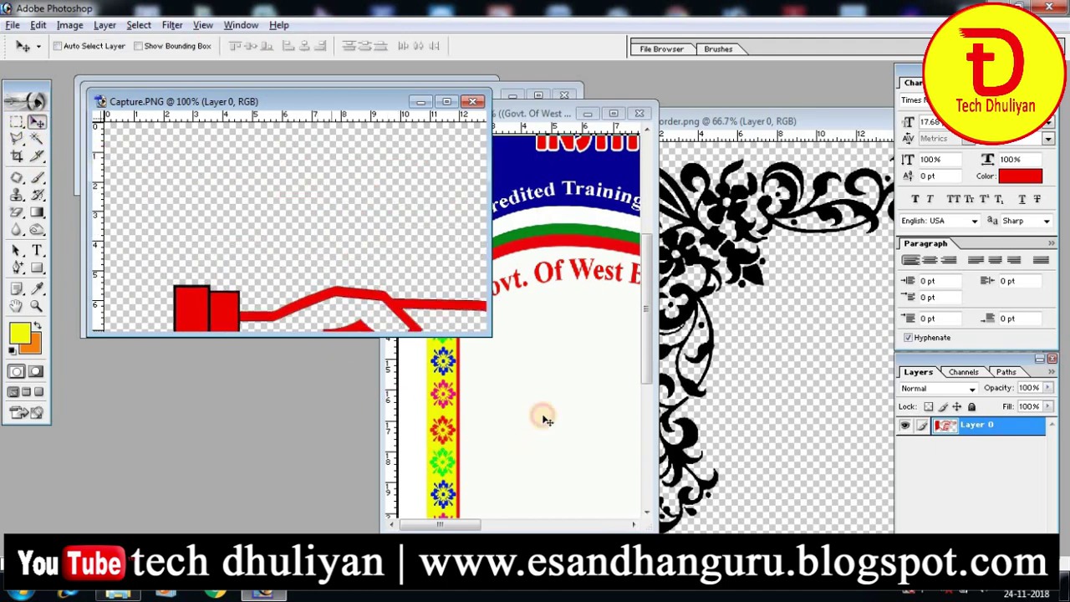
{"action": "left_click", "coordinate": [612, 113]}
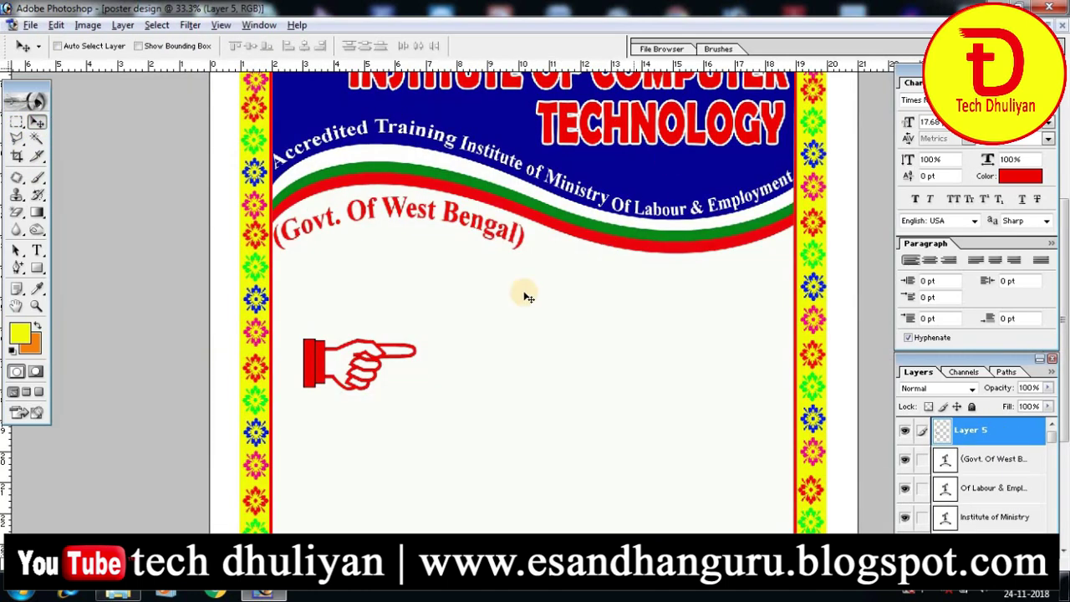
{"action": "left_click_drag", "start_coordinate": [351, 359], "coordinate": [336, 315]}
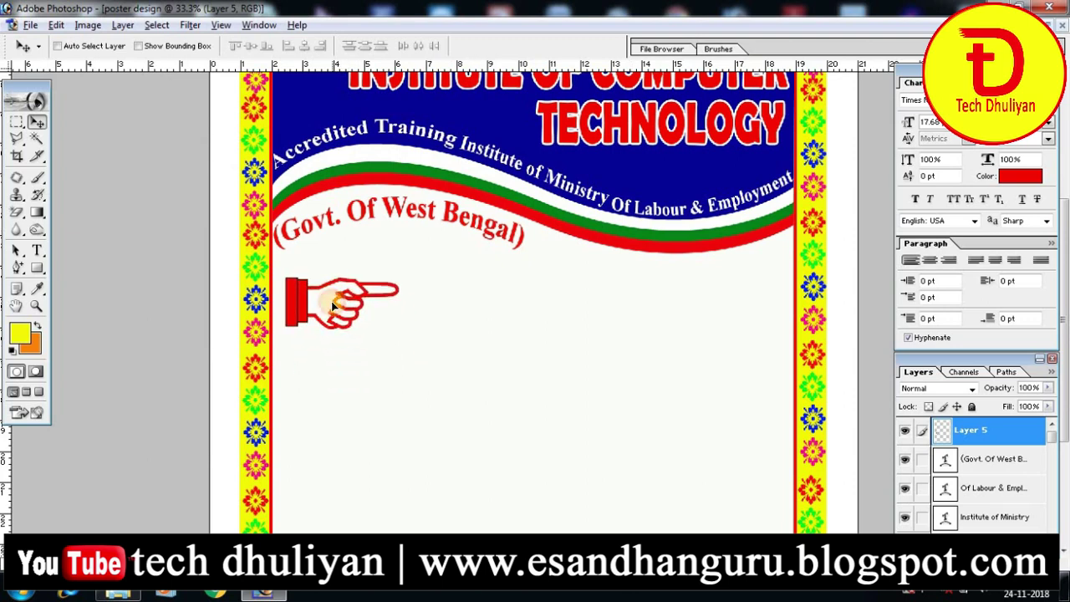
{"action": "scroll", "coordinate": [720, 326], "scroll_direction": "down", "scroll_amount": 1}
{"action": "scroll", "coordinate": [725, 336], "scroll_direction": "down", "scroll_amount": 4}
{"action": "scroll", "coordinate": [724, 336], "scroll_direction": "down", "scroll_amount": 2}
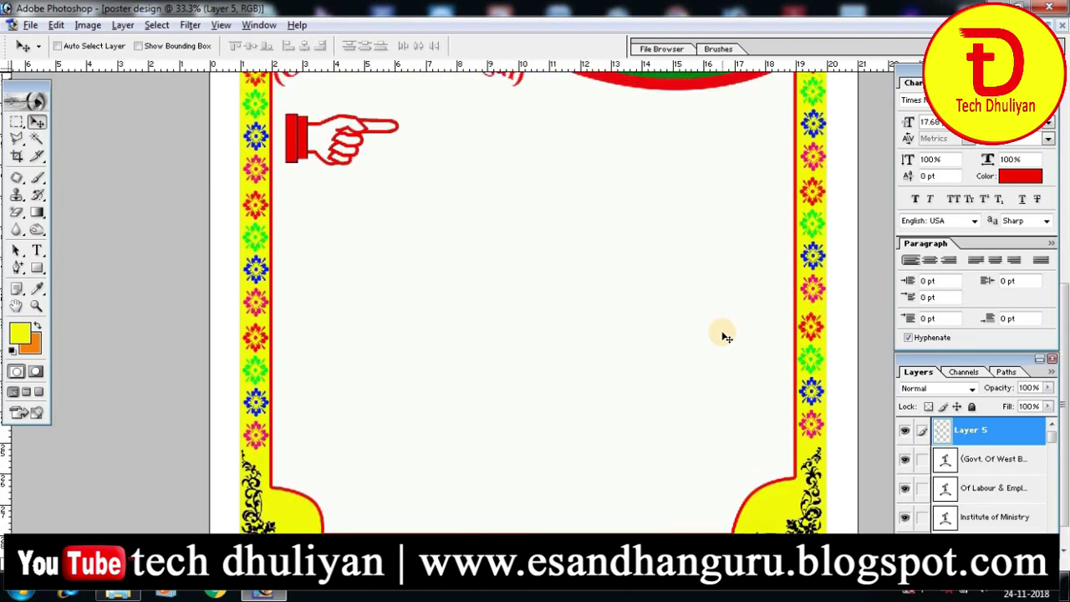
{"action": "scroll", "coordinate": [723, 334], "scroll_direction": "up", "scroll_amount": 1}
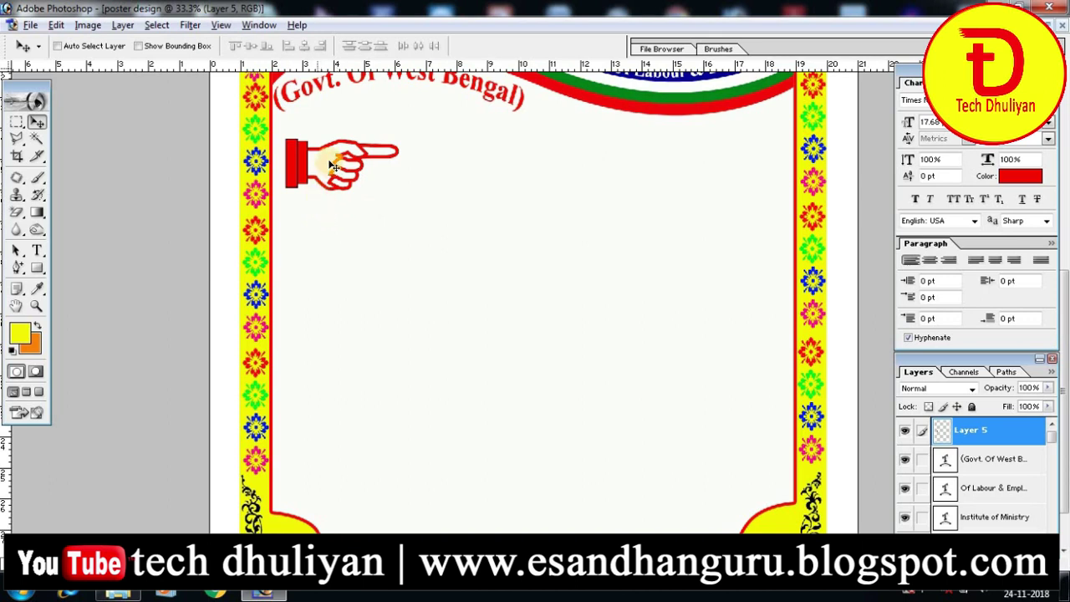
{"action": "left_click_drag", "start_coordinate": [323, 161], "coordinate": [316, 158]}
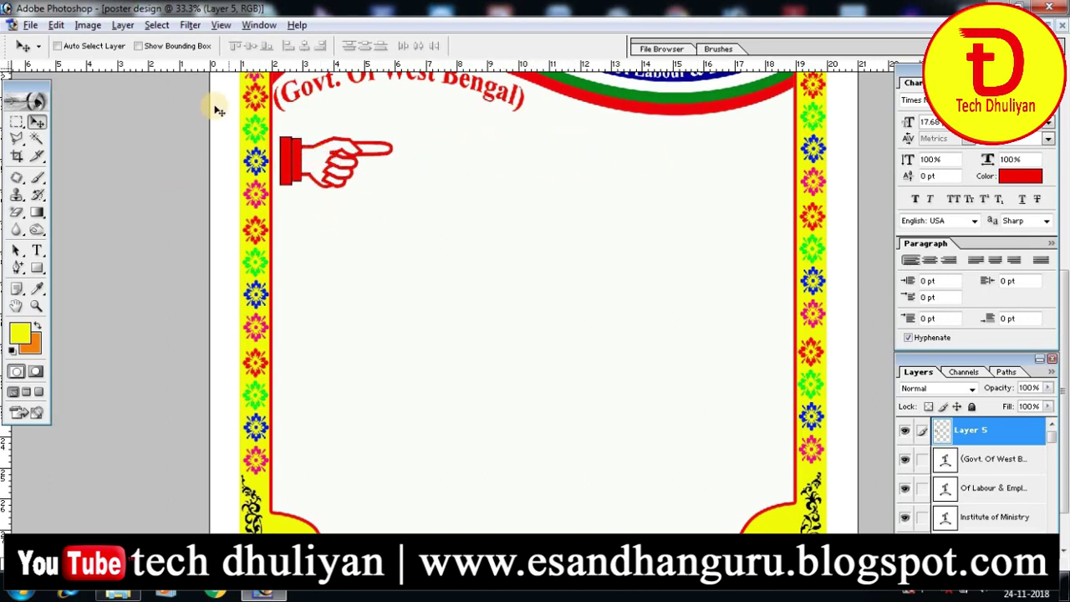
- Add two horizontal guides at the hand's top and bottom, aligning the hand
{"action": "mouse_move", "coordinate": [419, 65]}
{"action": "left_mouse_down"}
{"action": "mouse_move", "coordinate": [418, 134]}
{"action": "mouse_move", "coordinate": [427, 121]}
{"action": "left_mouse_up"}
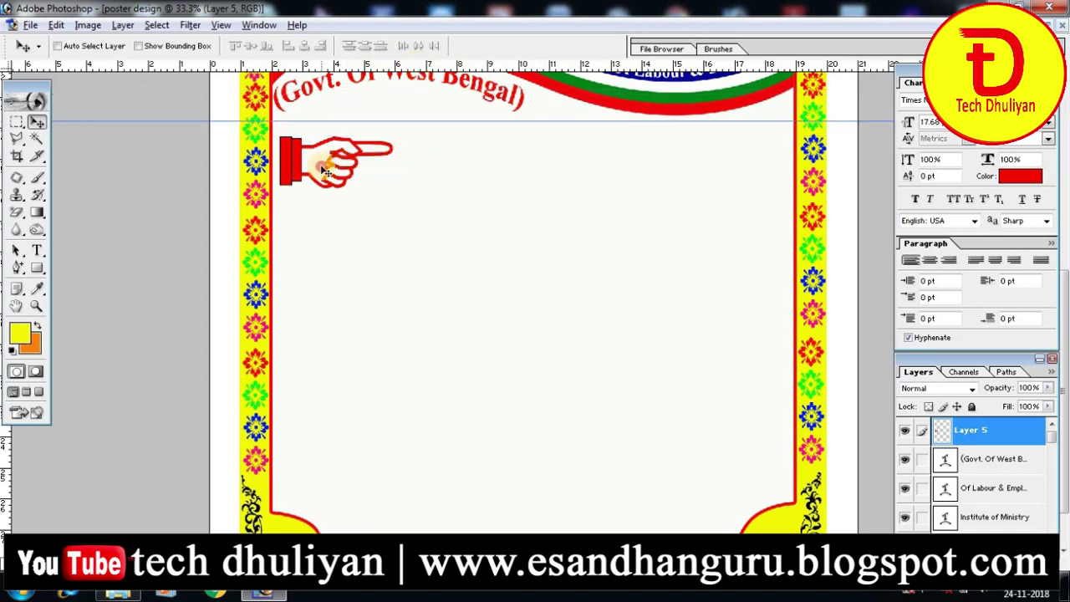
{"action": "left_click_drag", "start_coordinate": [321, 168], "coordinate": [321, 156]}
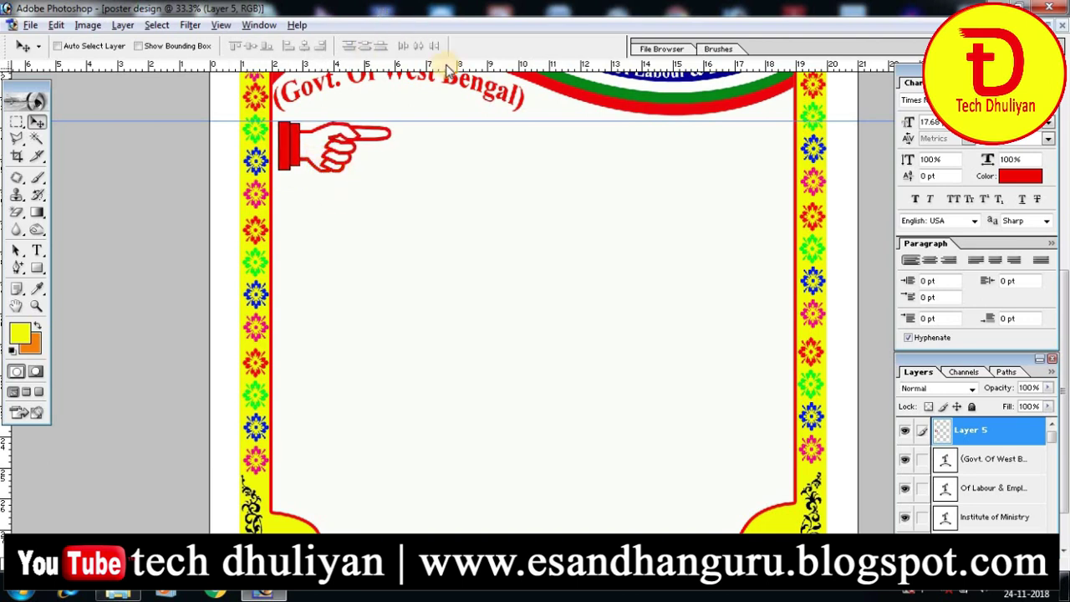
{"action": "left_click_drag", "start_coordinate": [438, 133], "coordinate": [434, 173]}
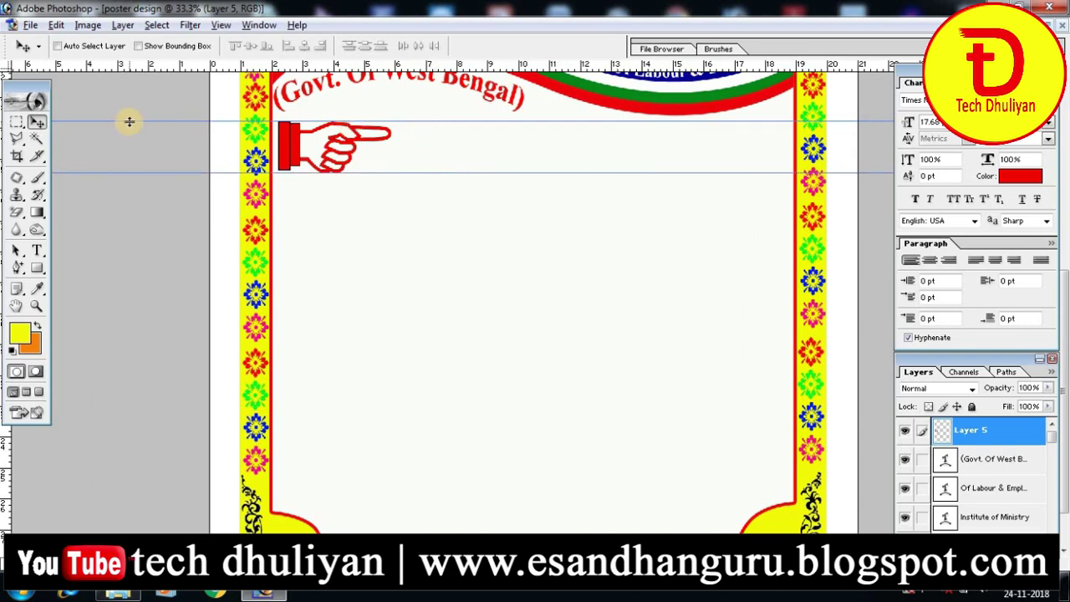
{"action": "left_click_drag", "start_coordinate": [129, 124], "coordinate": [130, 130]}
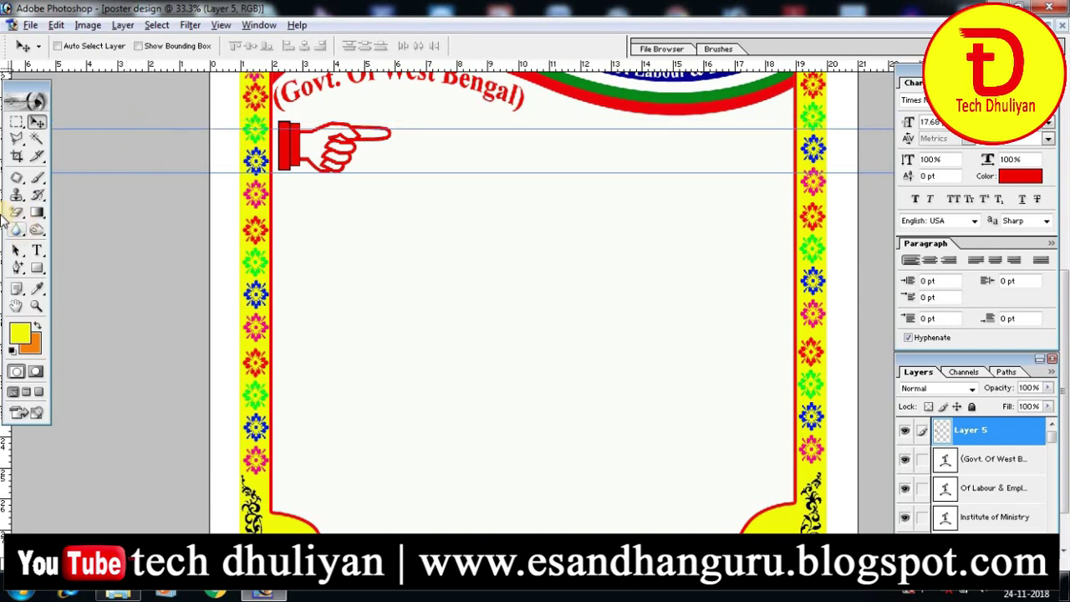
- Draw a four-point banner shape with the Pen tool between the guides
{"action": "right_click", "coordinate": [19, 267]}
{"action": "left_click", "coordinate": [72, 262]}
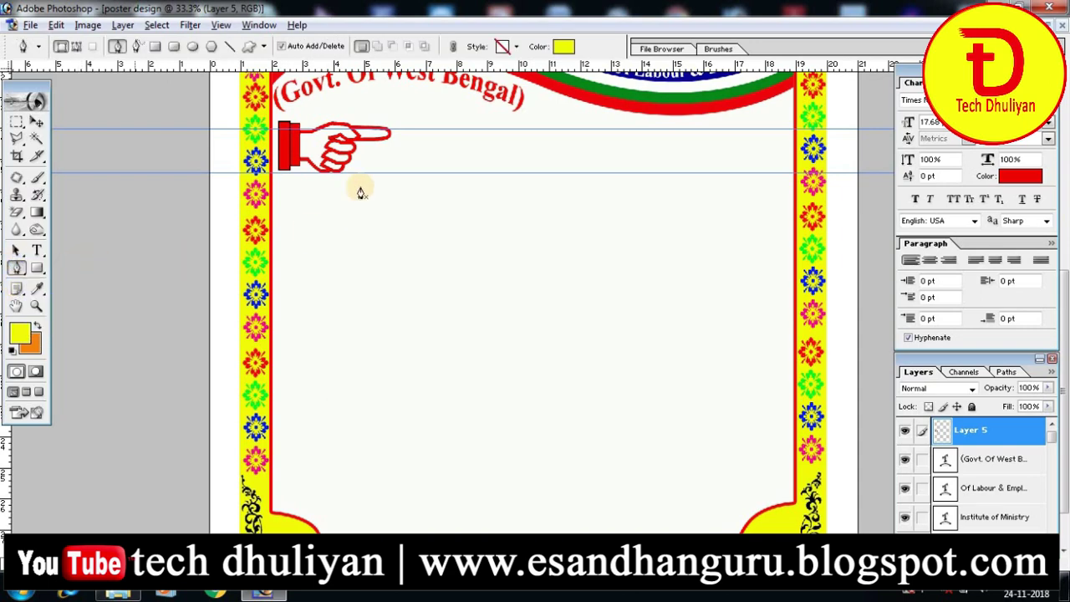
{"action": "left_click", "coordinate": [409, 129]}
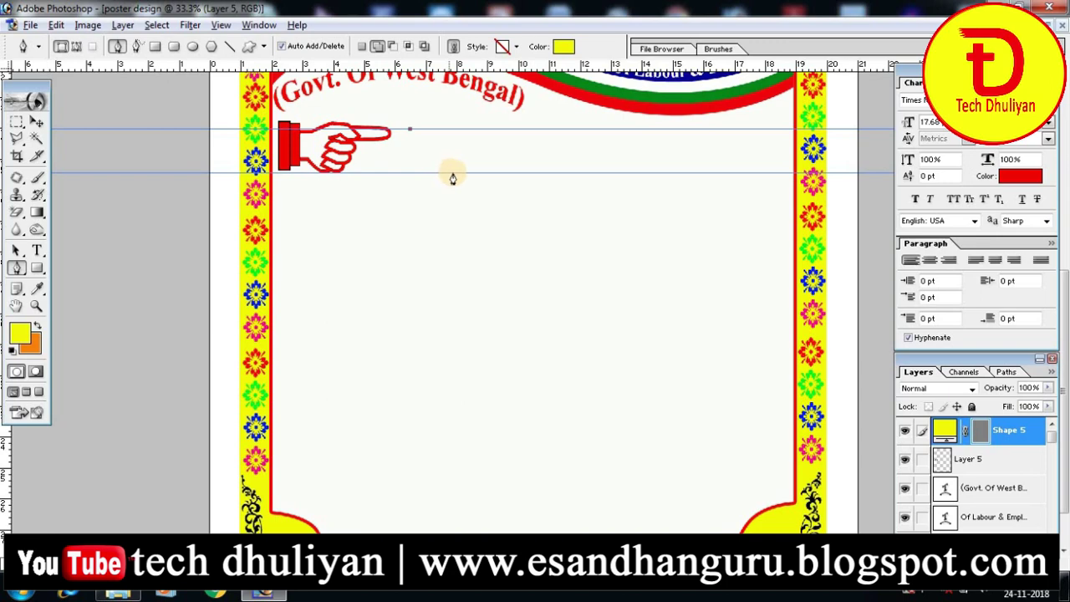
{"action": "left_click", "coordinate": [452, 173]}
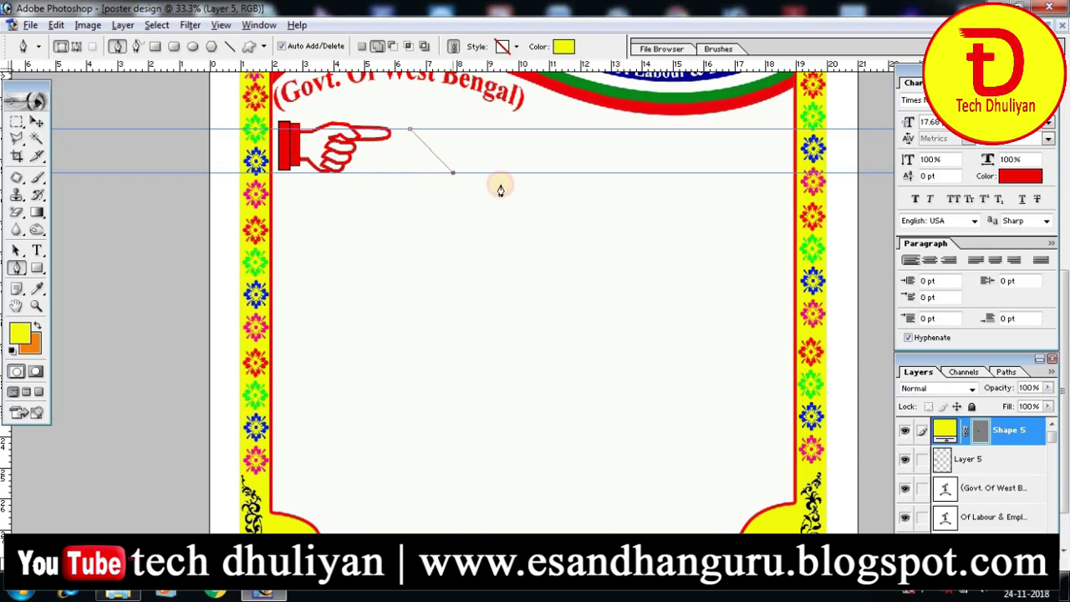
{"action": "left_click", "coordinate": [786, 173]}
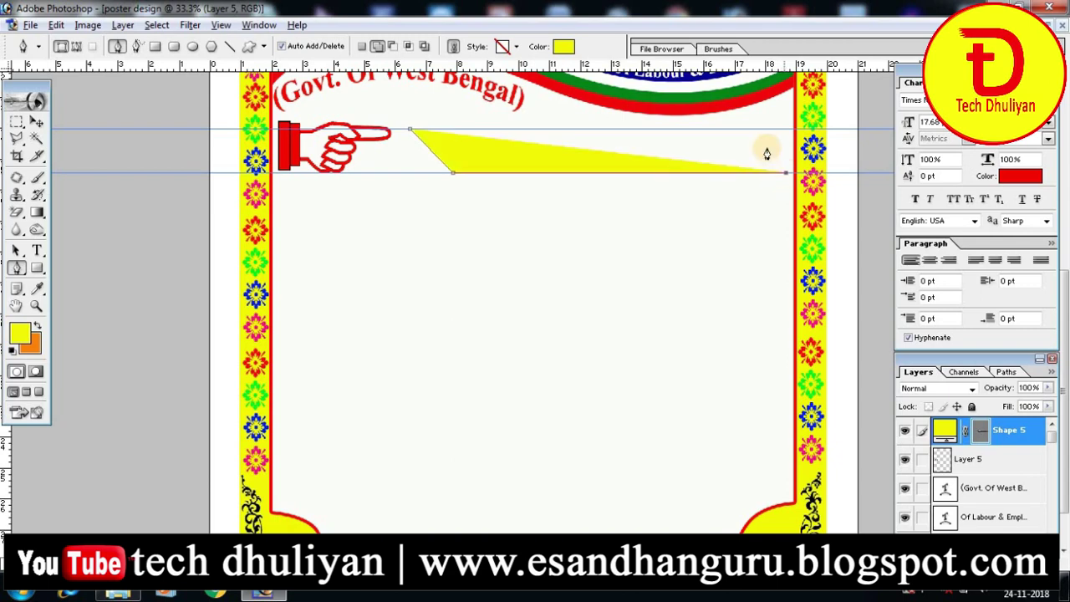
{"action": "left_click", "coordinate": [754, 130]}
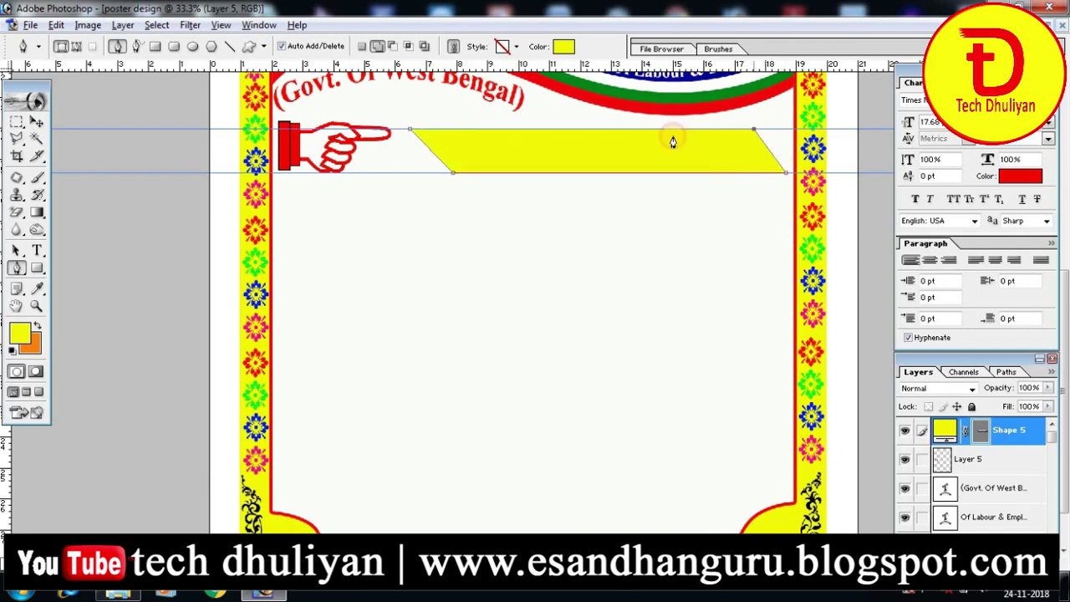
{"action": "left_click", "coordinate": [409, 131]}
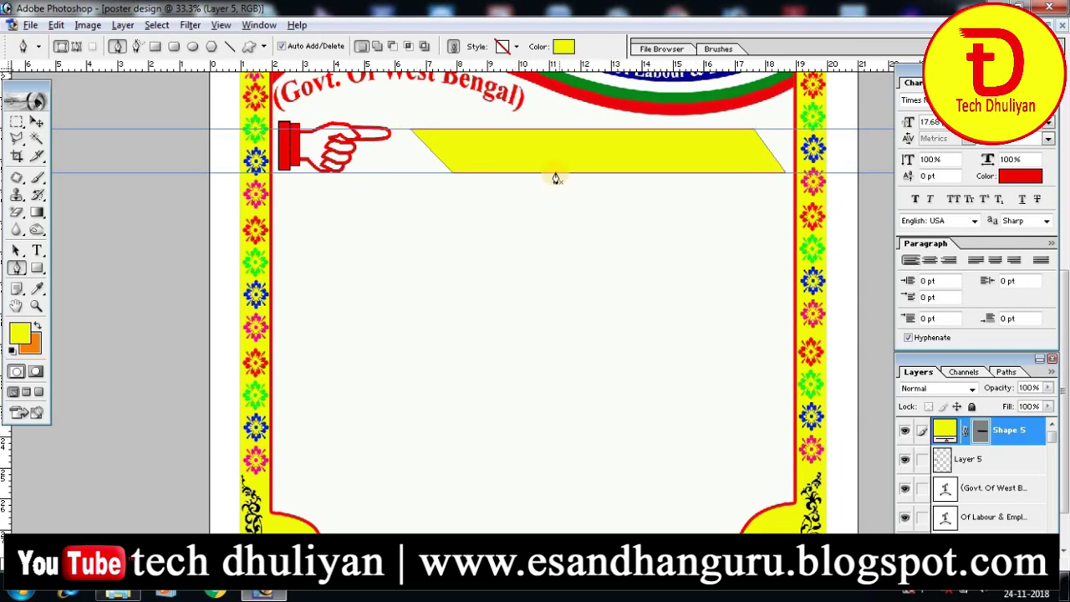
- Curve both slanted ends of the banner with the Add Anchor Point tool
{"action": "left_click", "coordinate": [17, 271]}
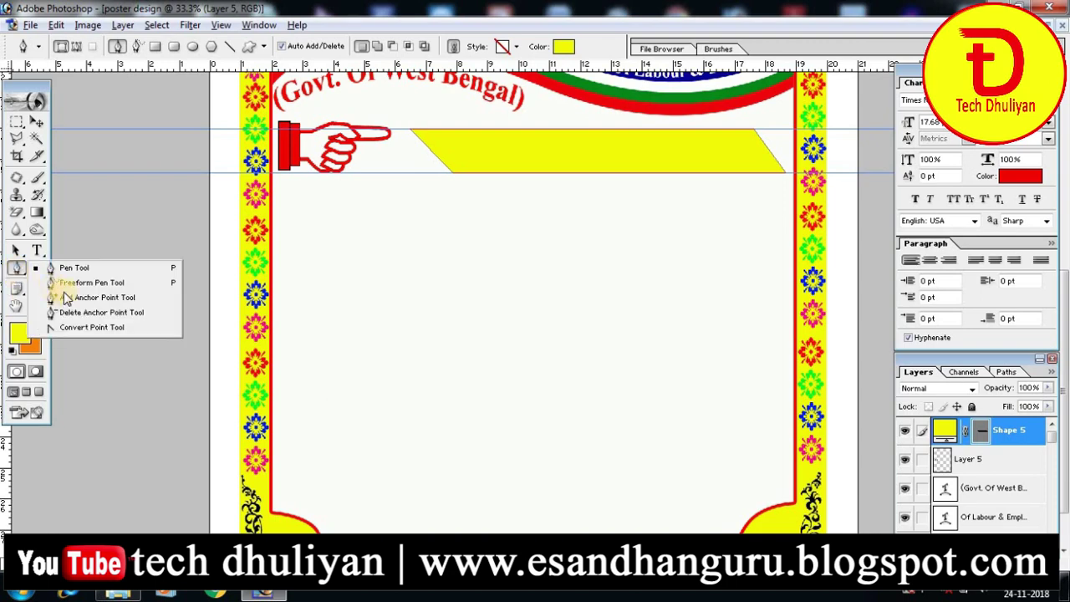
{"action": "left_click", "coordinate": [277, 254]}
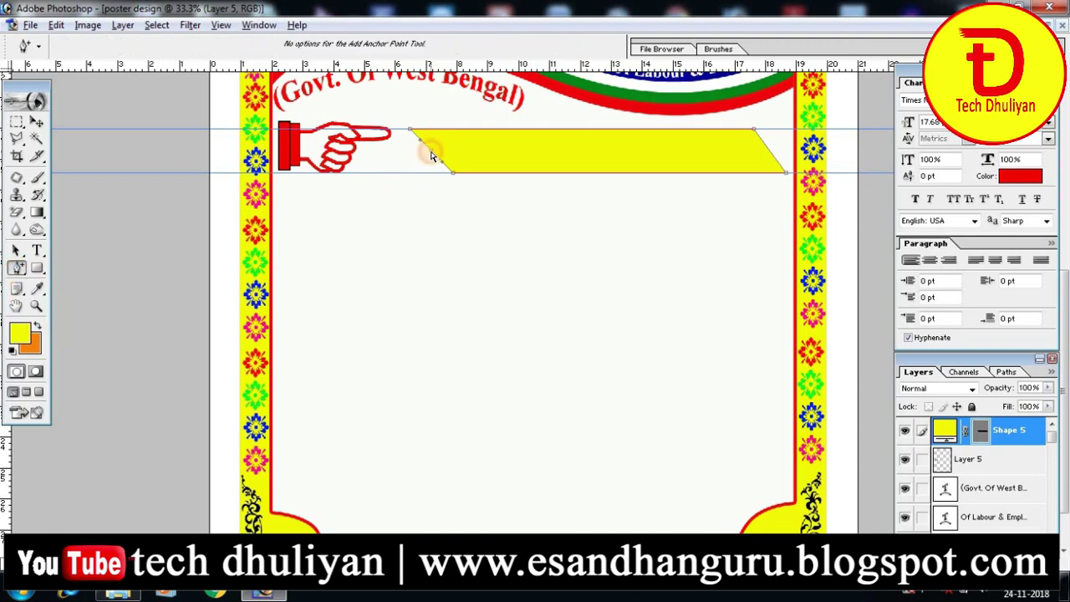
{"action": "left_click_drag", "start_coordinate": [431, 156], "coordinate": [422, 160]}
{"action": "left_click_drag", "start_coordinate": [770, 146], "coordinate": [774, 150]}
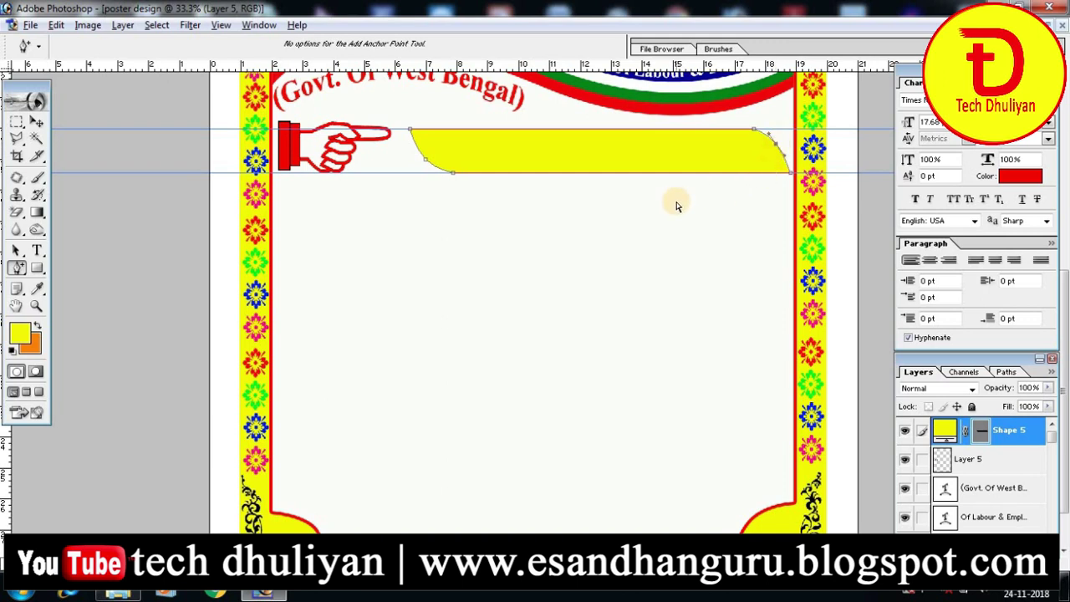
- Change the banner layer's fill colour to dark purple #920590 in the Color Picker
{"action": "key", "text": "Return"}
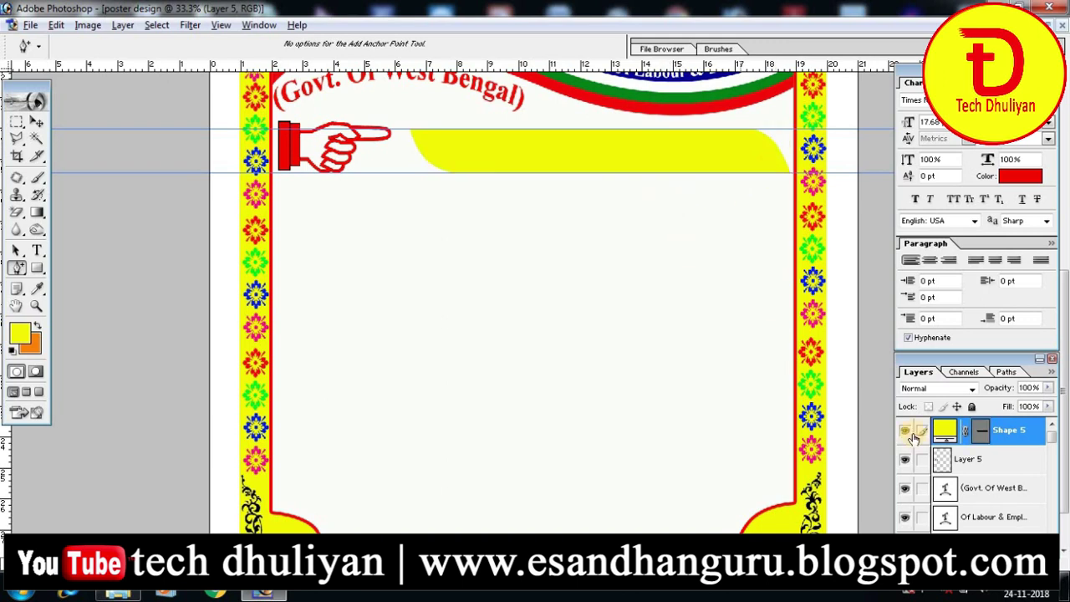
{"action": "double_click", "coordinate": [940, 433]}
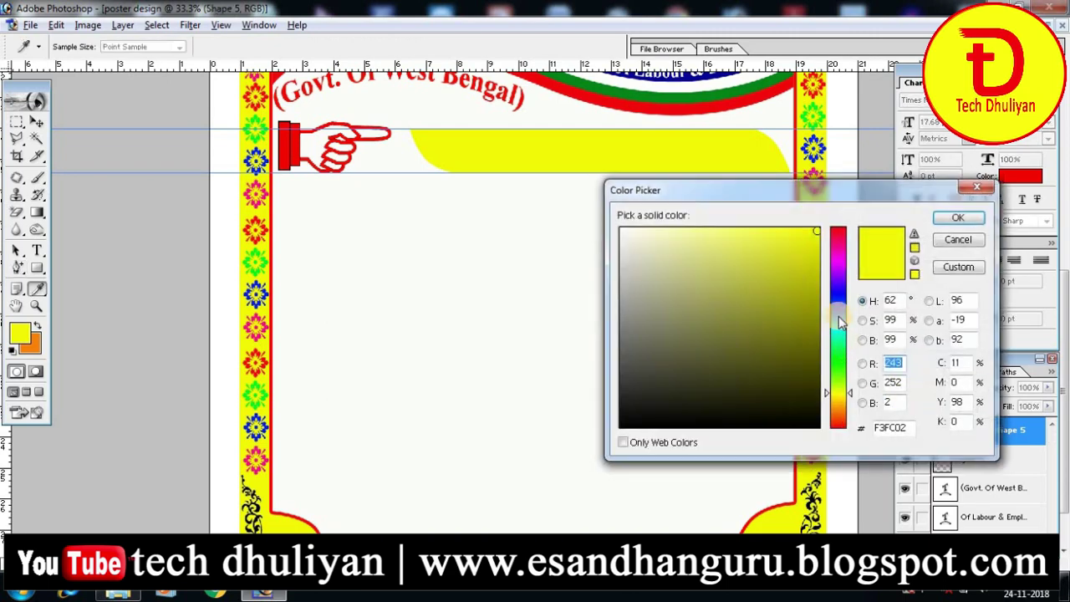
{"action": "left_click_drag", "start_coordinate": [836, 316], "coordinate": [836, 259]}
{"action": "left_click", "coordinate": [834, 233]}
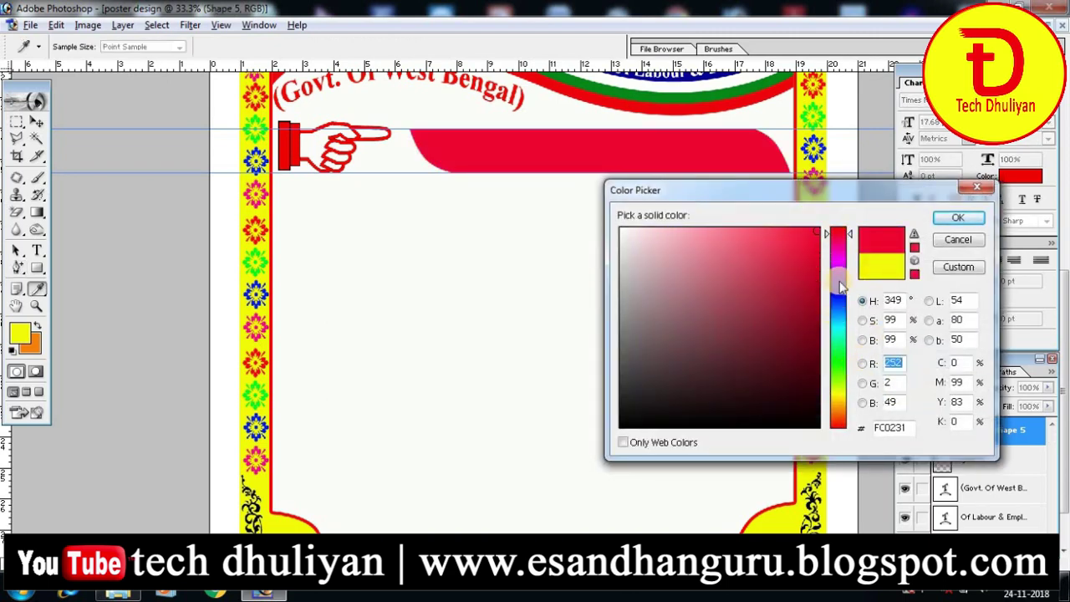
{"action": "left_click_drag", "start_coordinate": [840, 276], "coordinate": [845, 260]}
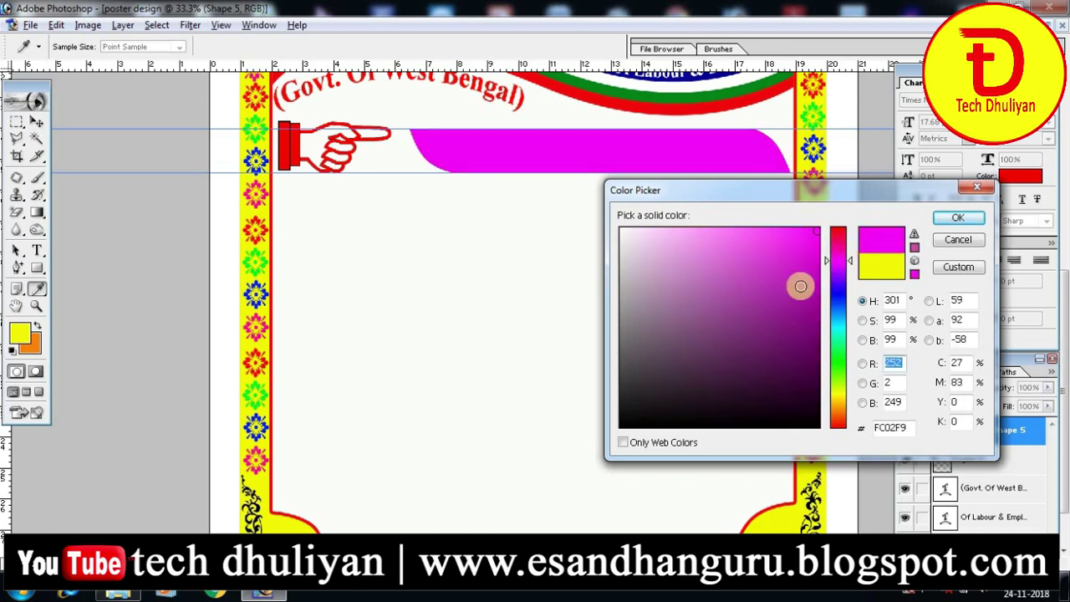
{"action": "left_click", "coordinate": [812, 313]}
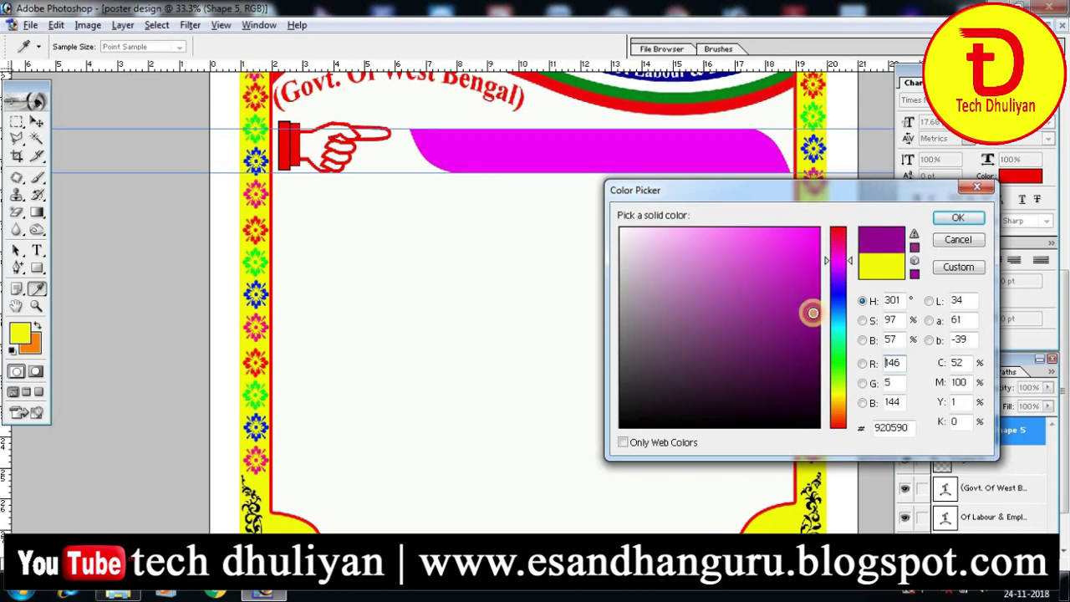
{"action": "left_click", "coordinate": [958, 219]}
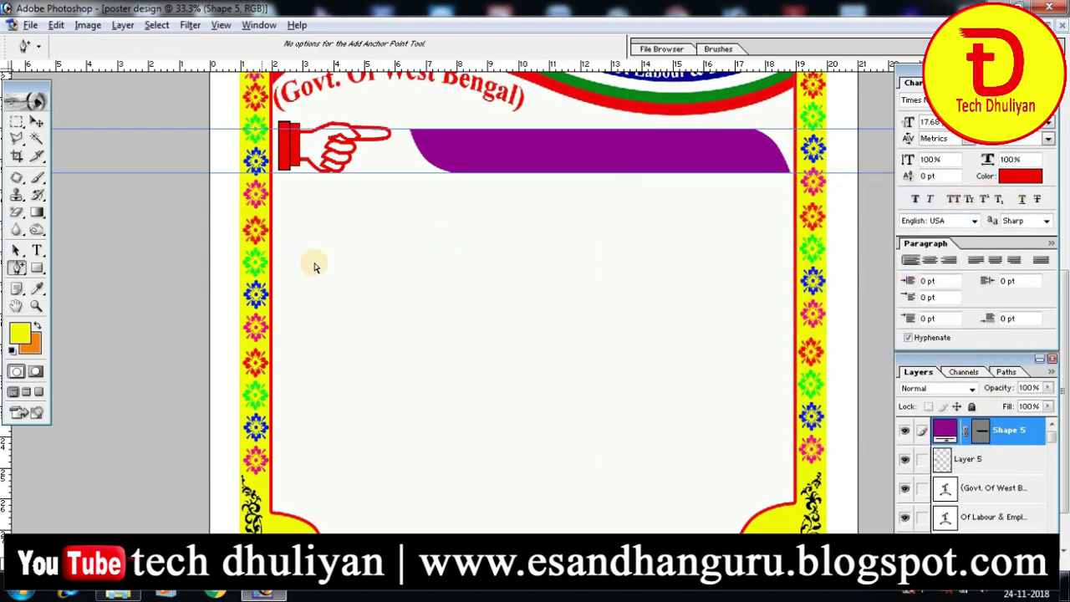
- Remove the upper horizontal guide from the poster
{"action": "left_click", "coordinate": [37, 122]}
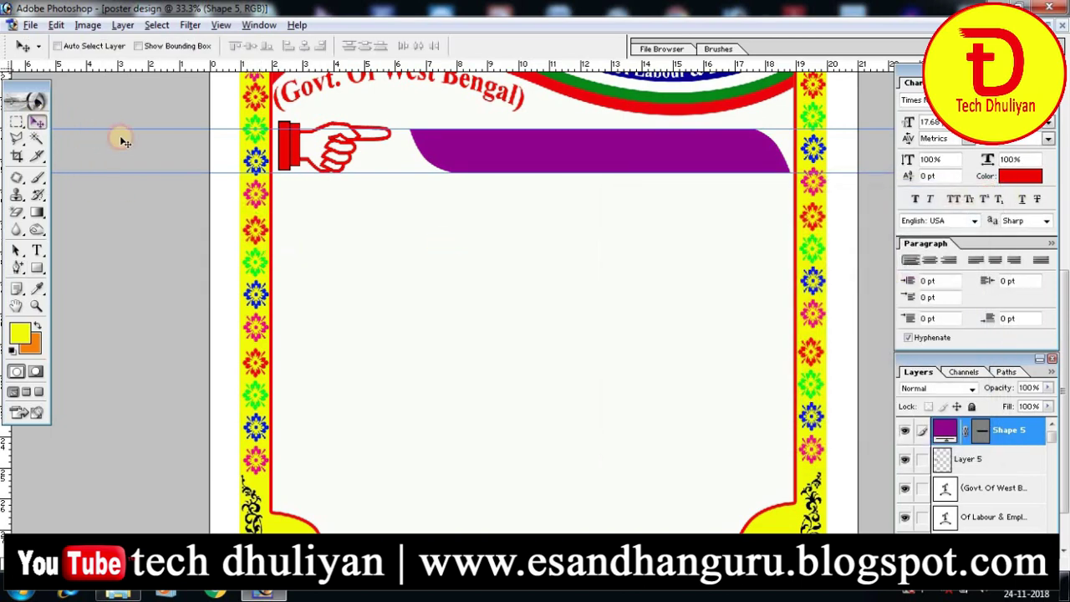
{"action": "mouse_move", "coordinate": [130, 128]}
{"action": "left_mouse_down"}
{"action": "mouse_move", "coordinate": [133, 173]}
{"action": "mouse_move", "coordinate": [125, 47]}
{"action": "left_mouse_up"}
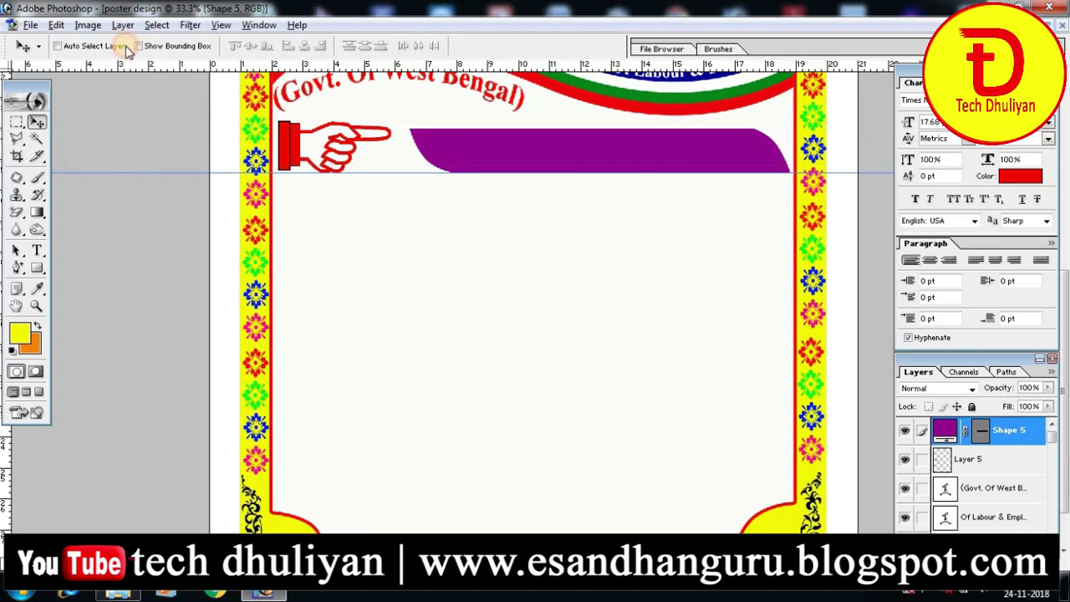
{"action": "scroll", "coordinate": [640, 284], "scroll_direction": "up", "scroll_amount": 3}
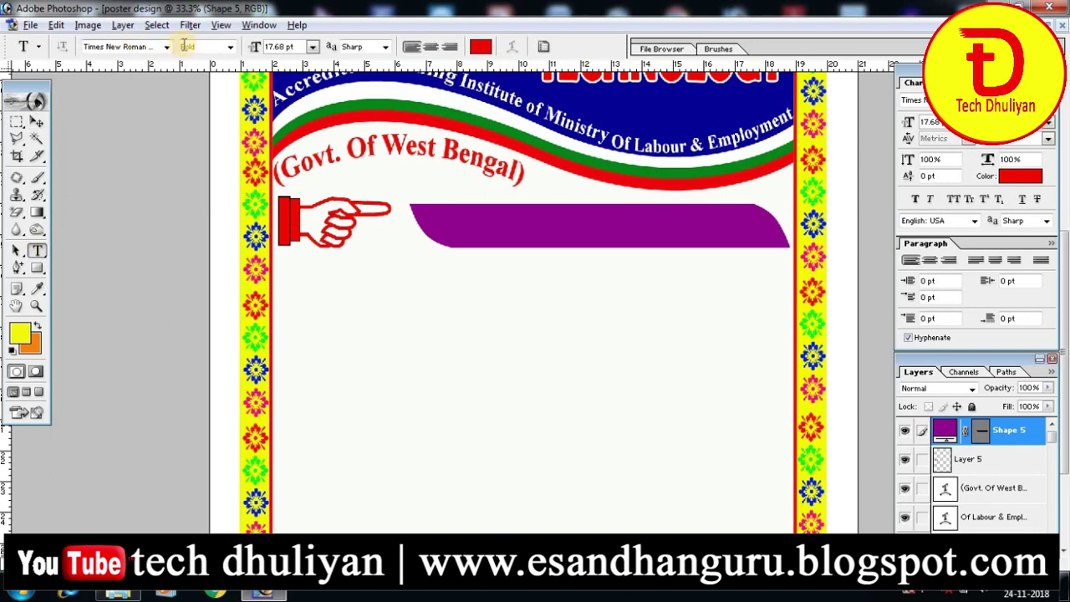
- Set the font to RinkiyMJ and start a text line below the pointing hand
{"action": "left_click", "coordinate": [166, 47]}
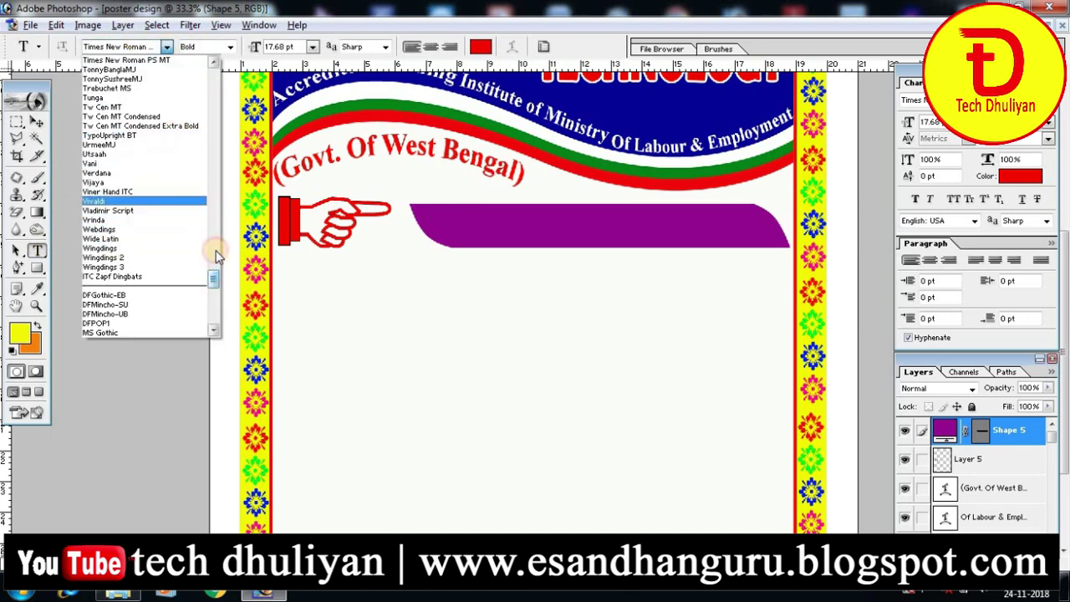
{"action": "scroll", "coordinate": [213, 242], "scroll_direction": "up", "scroll_amount": 5}
{"action": "scroll", "coordinate": [209, 234], "scroll_direction": "up", "scroll_amount": 5}
{"action": "scroll", "coordinate": [209, 228], "scroll_direction": "up", "scroll_amount": 3}
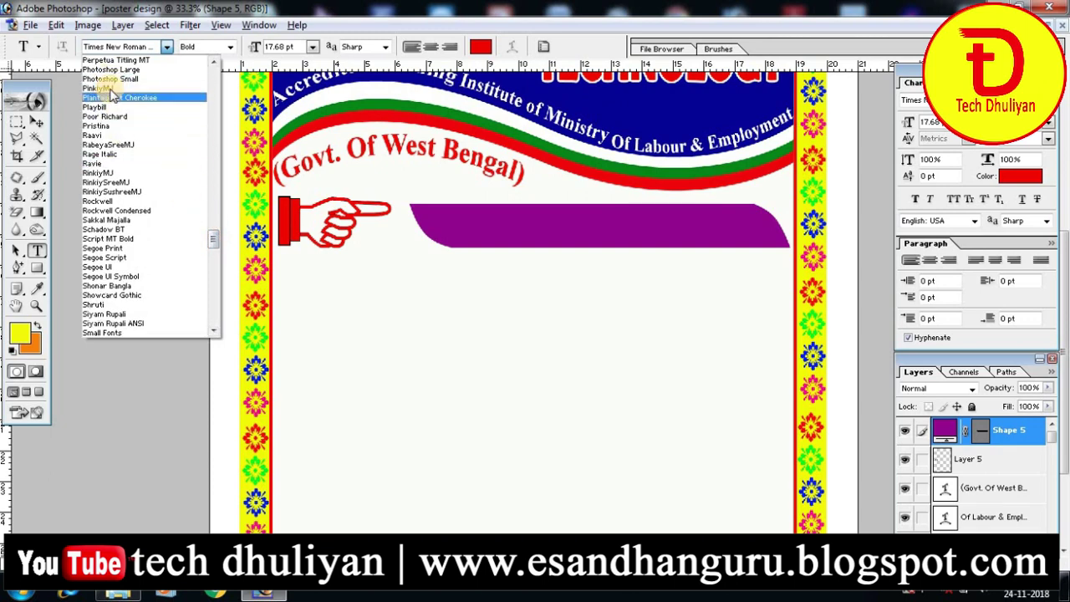
{"action": "left_click", "coordinate": [107, 172]}
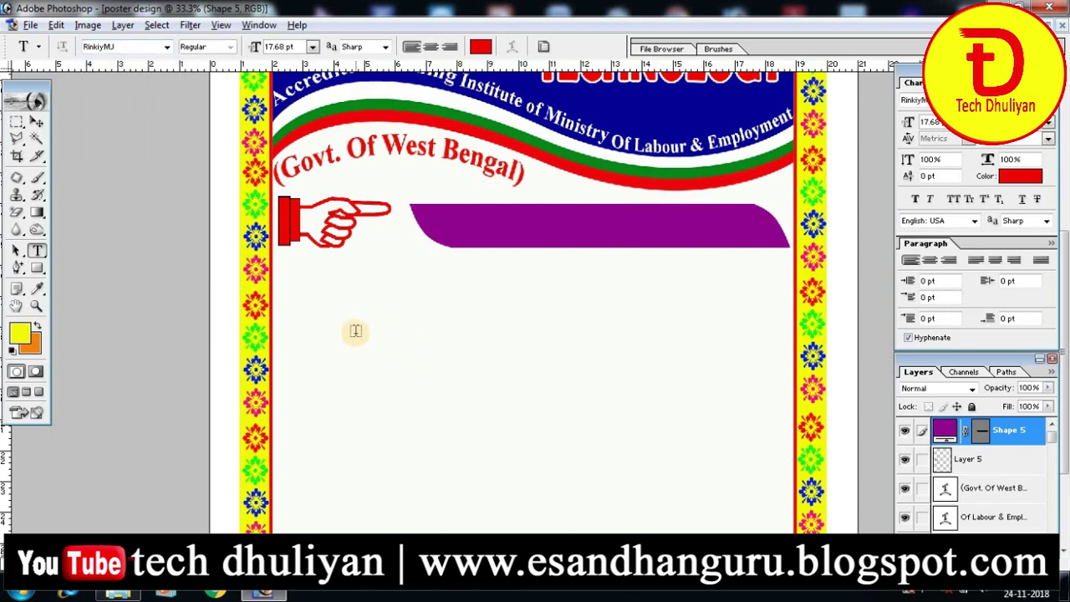
{"action": "left_click", "coordinate": [355, 332]}
{"action": "type", "text": "চাকরীর জন্য সেরা কোর্স"}
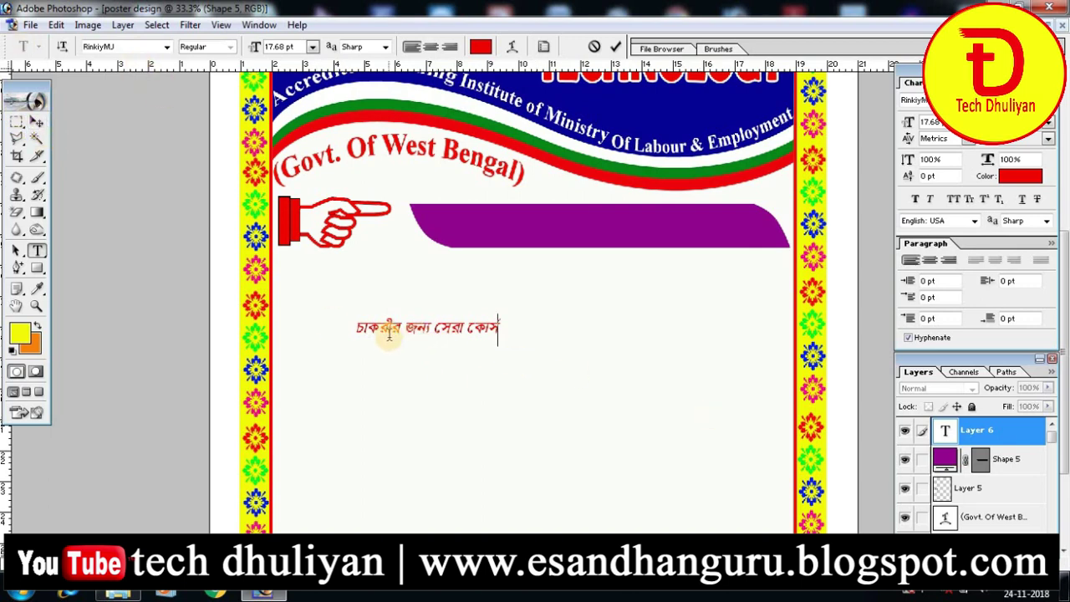
- Move the Bengali line into the purple bar and make it white
{"action": "left_click_drag", "start_coordinate": [512, 405], "coordinate": [611, 303]}
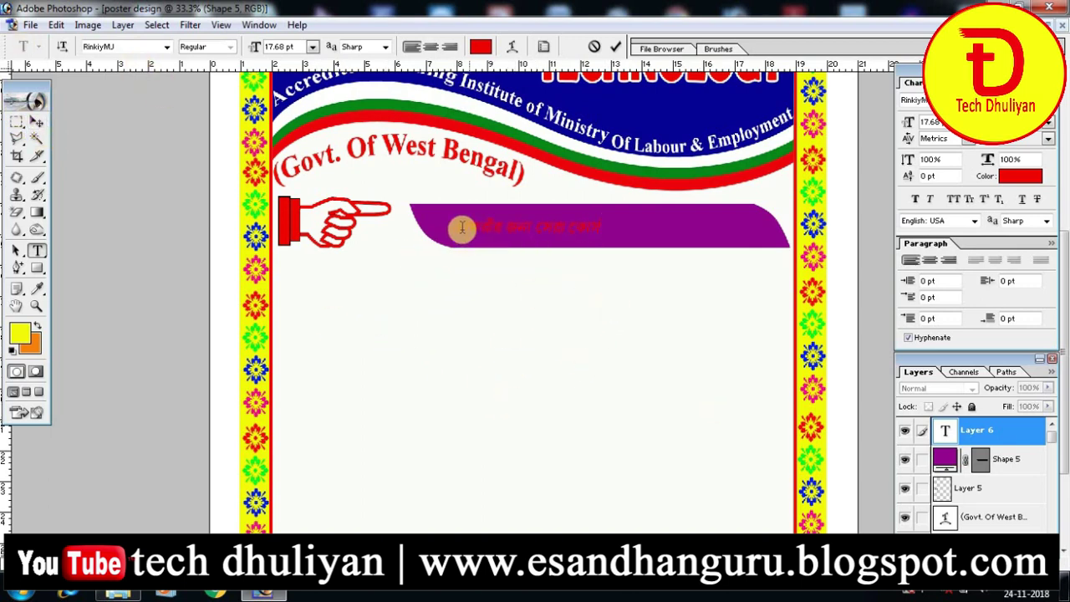
{"action": "key", "text": "ctrl+a"}
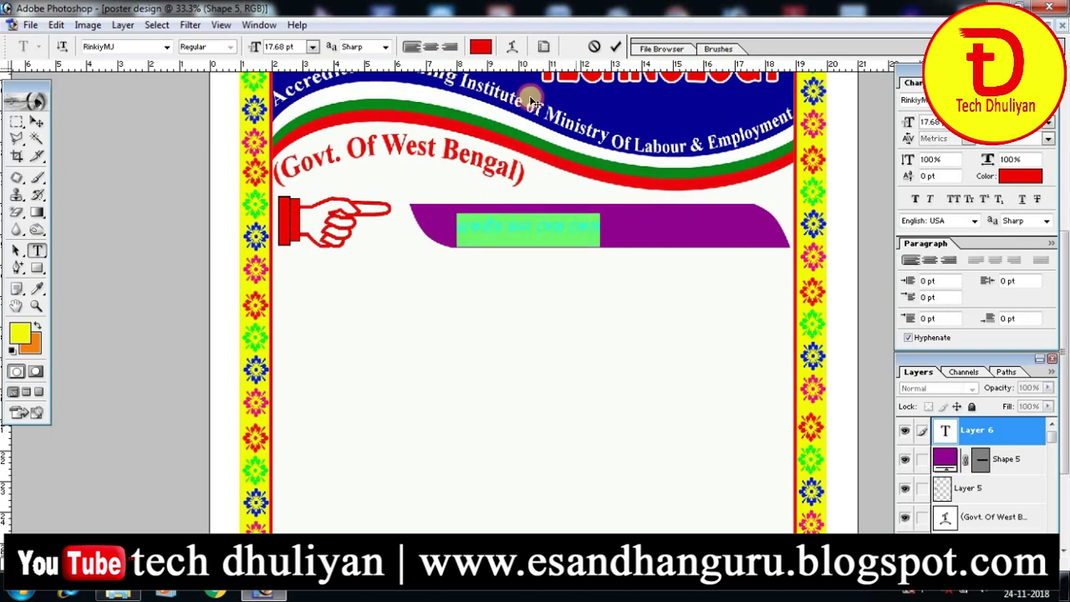
{"action": "left_click", "coordinate": [481, 46]}
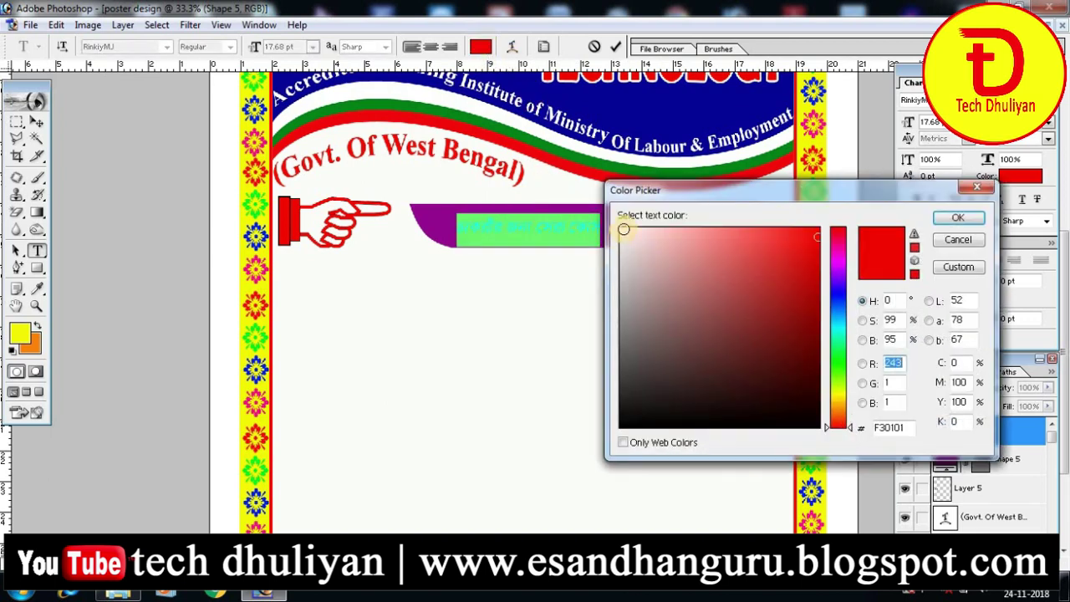
{"action": "left_click", "coordinate": [623, 228]}
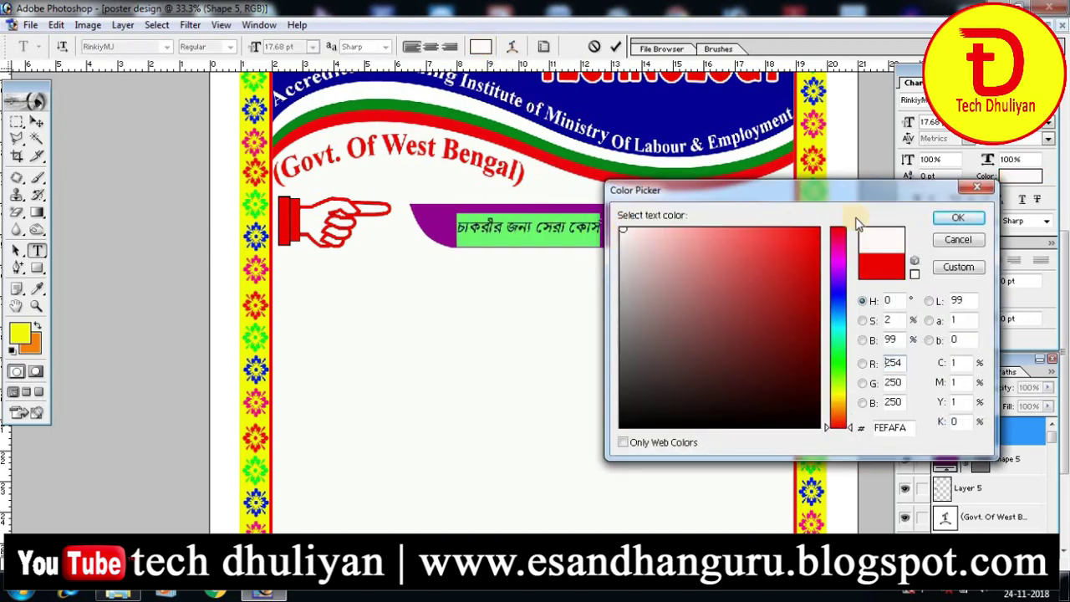
{"action": "left_click", "coordinate": [958, 218]}
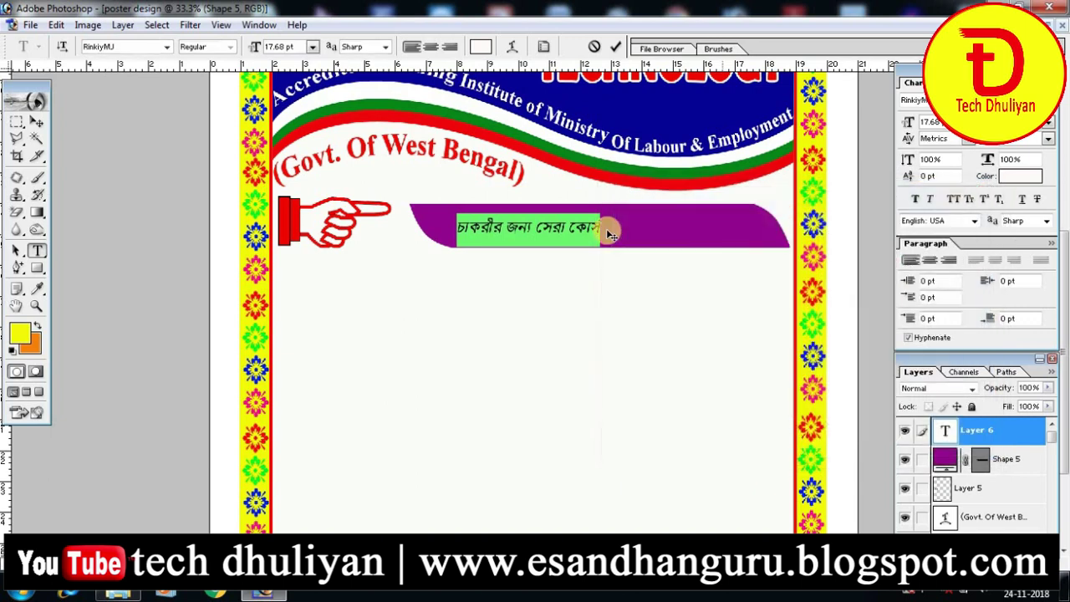
- Place the Bengali line on the purple banner and enlarge it to about double size
{"action": "left_click", "coordinate": [38, 123]}
{"action": "left_click_drag", "start_coordinate": [511, 230], "coordinate": [498, 222]}
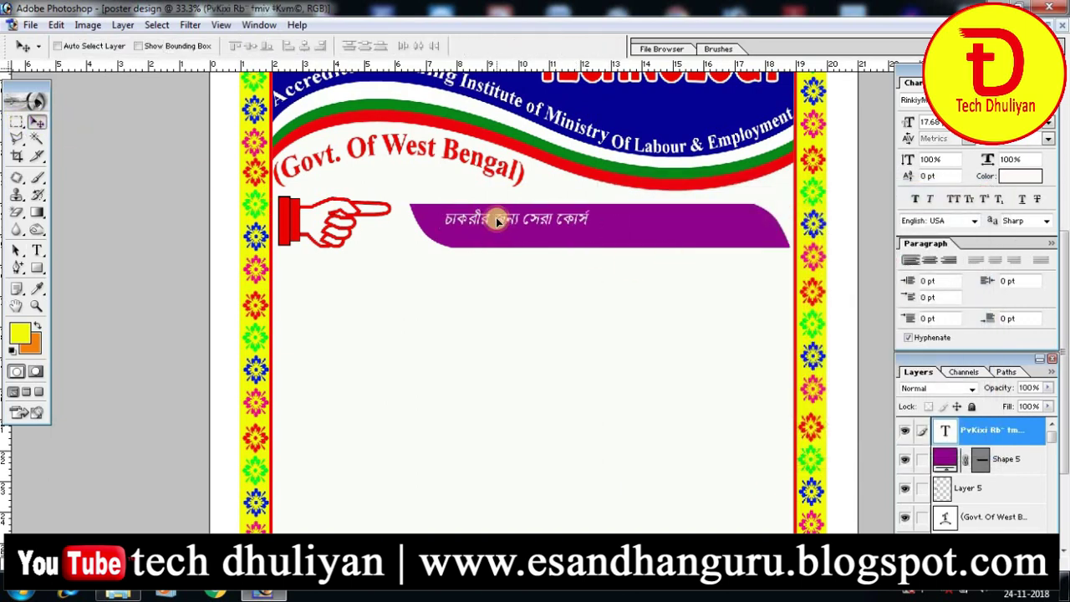
{"action": "key", "text": "ctrl+t"}
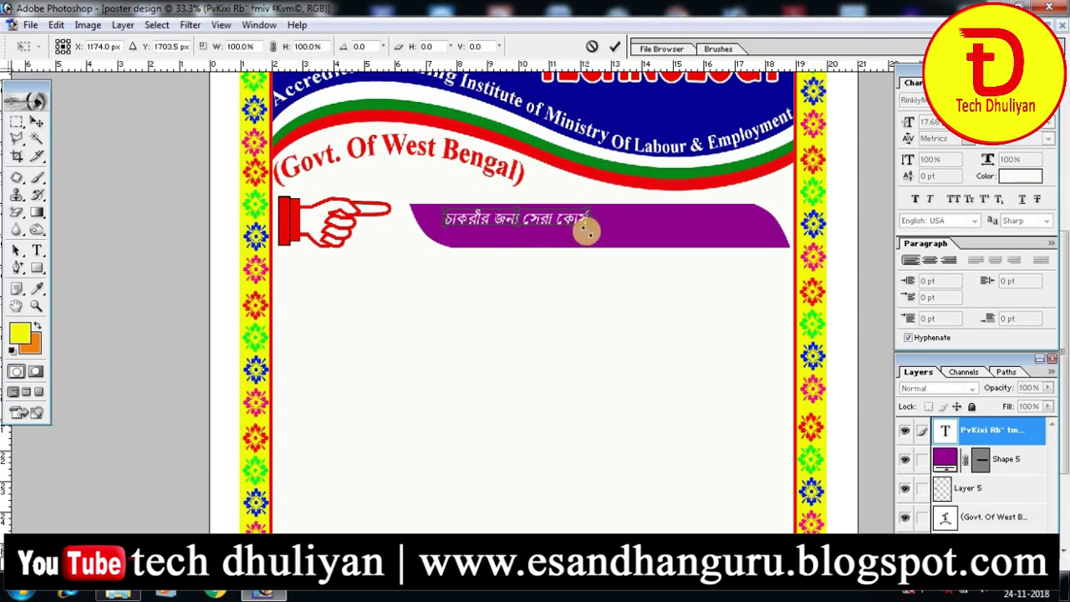
{"action": "left_click_drag", "start_coordinate": [594, 227], "coordinate": [746, 243]}
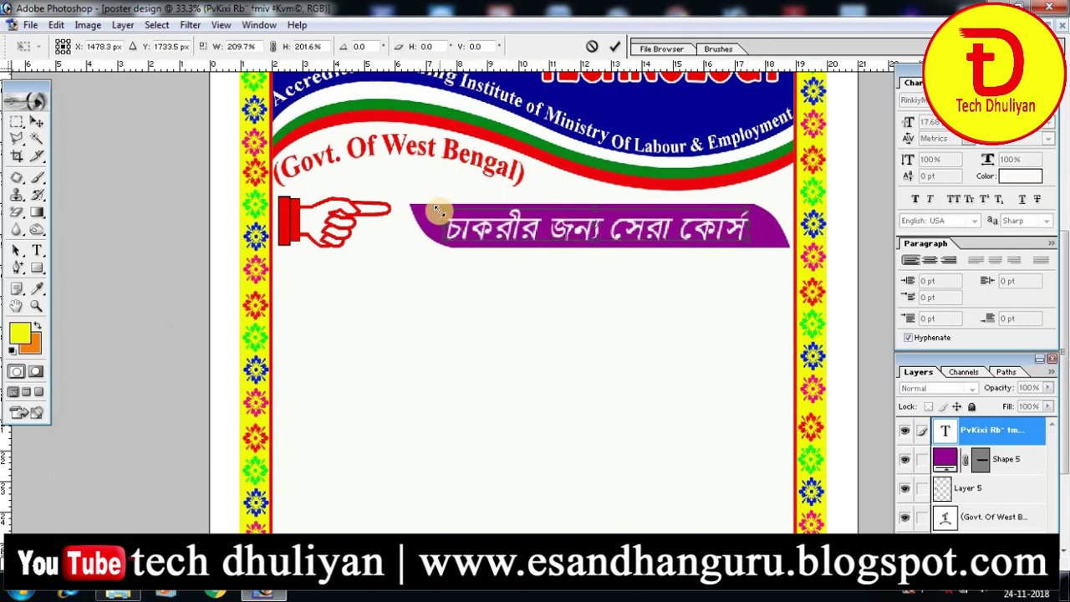
{"action": "left_click_drag", "start_coordinate": [432, 207], "coordinate": [427, 204]}
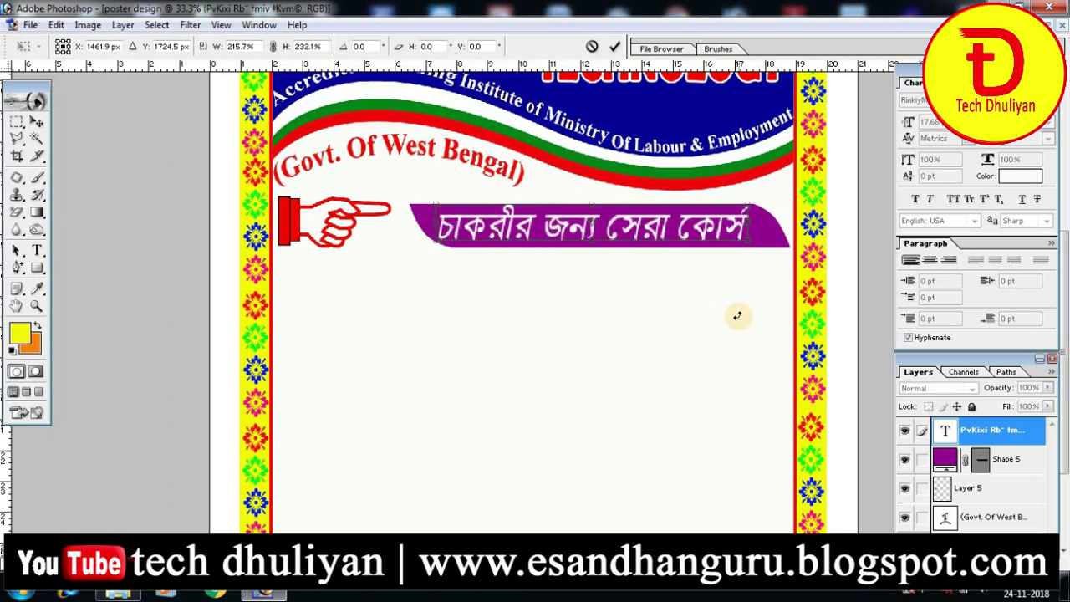
{"action": "key", "text": "Return"}
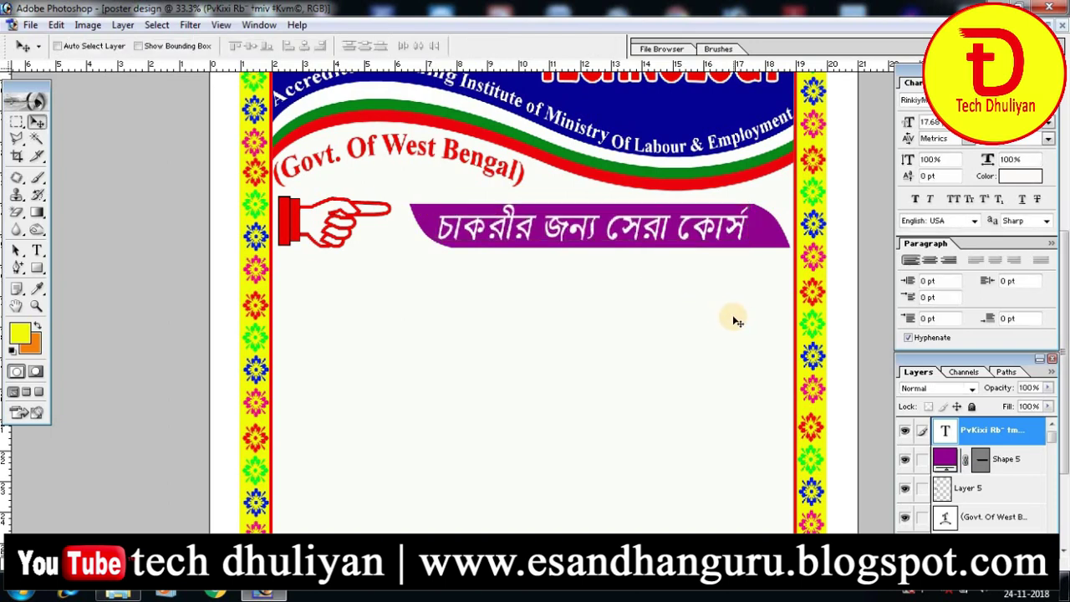
{"action": "key", "text": "Right"}
{"action": "key", "text": "Right"}
{"action": "key", "text": "Right"}
{"action": "key", "text": "Right"}
{"action": "key", "text": "Right"}
{"action": "key", "text": "Right"}
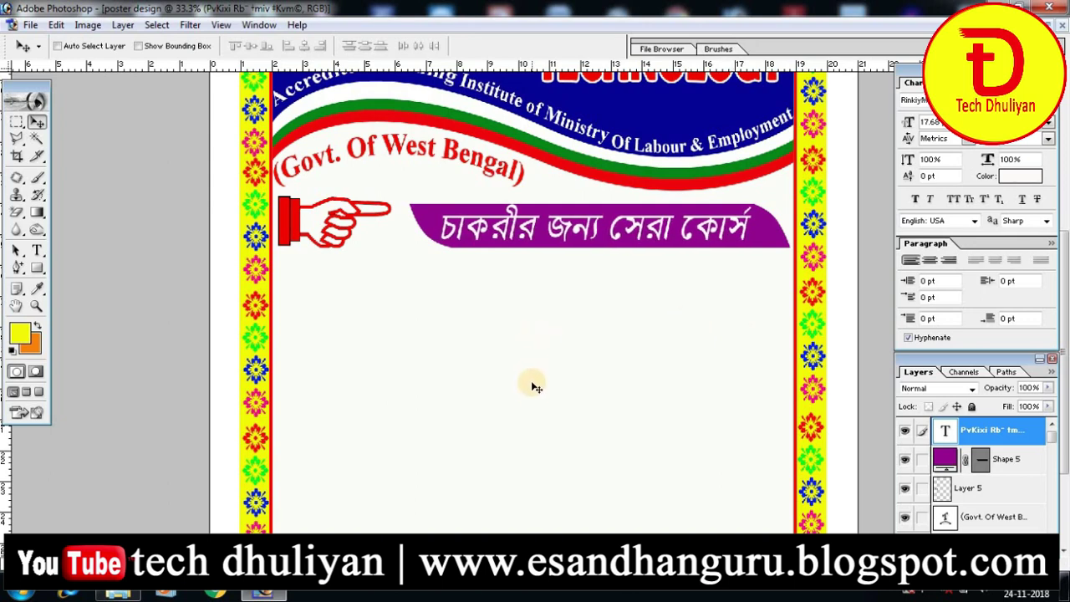
- Open the Tally_-_Logo.png image
{"action": "scroll", "coordinate": [535, 395], "scroll_direction": "down", "scroll_amount": 1}
{"action": "scroll", "coordinate": [526, 335], "scroll_direction": "down", "scroll_amount": 3}
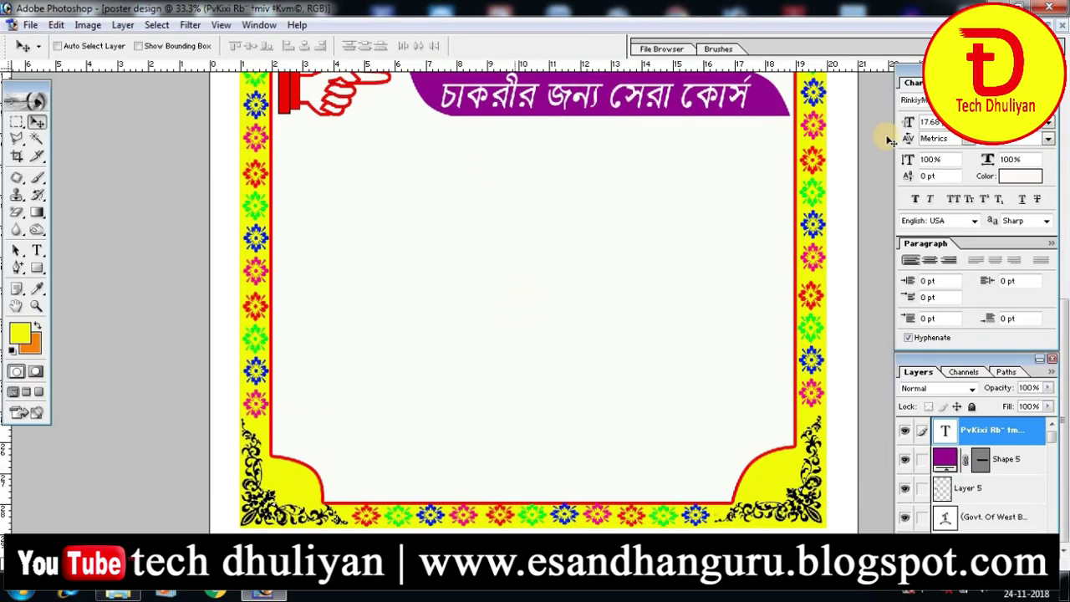
{"action": "scroll", "coordinate": [516, 325], "scroll_direction": "down", "scroll_amount": 3}
{"action": "left_click", "coordinate": [1048, 25]}
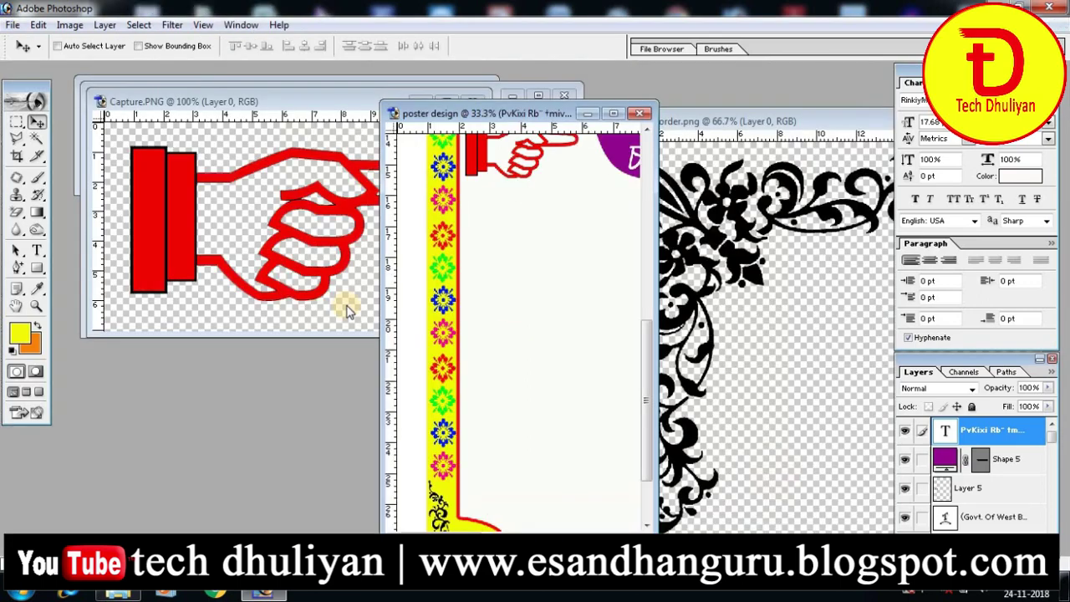
{"action": "double_click", "coordinate": [118, 462]}
{"action": "left_click", "coordinate": [615, 114]}
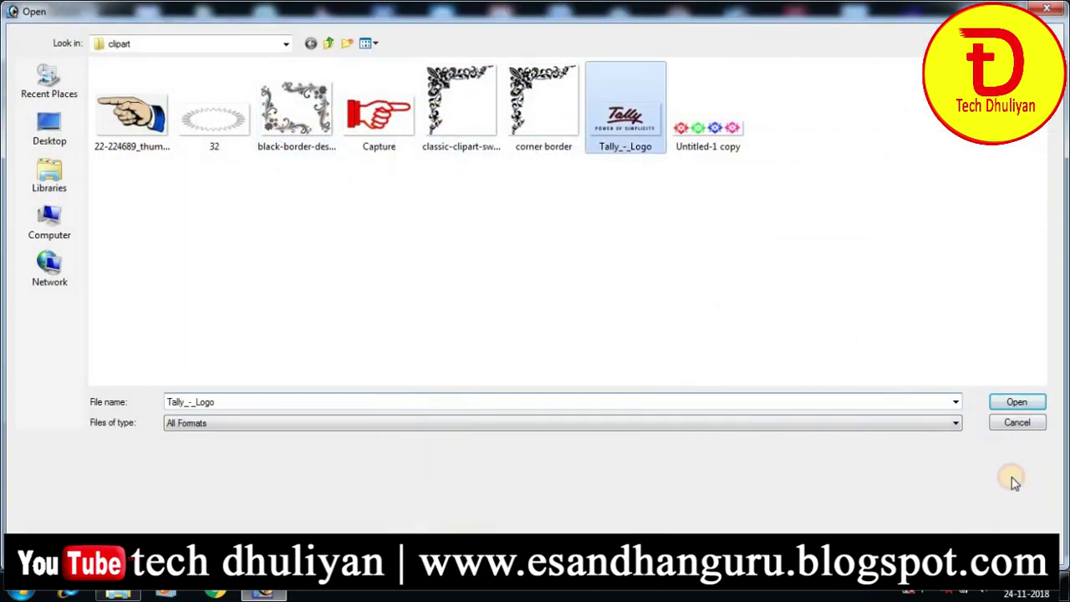
{"action": "left_click", "coordinate": [1016, 402]}
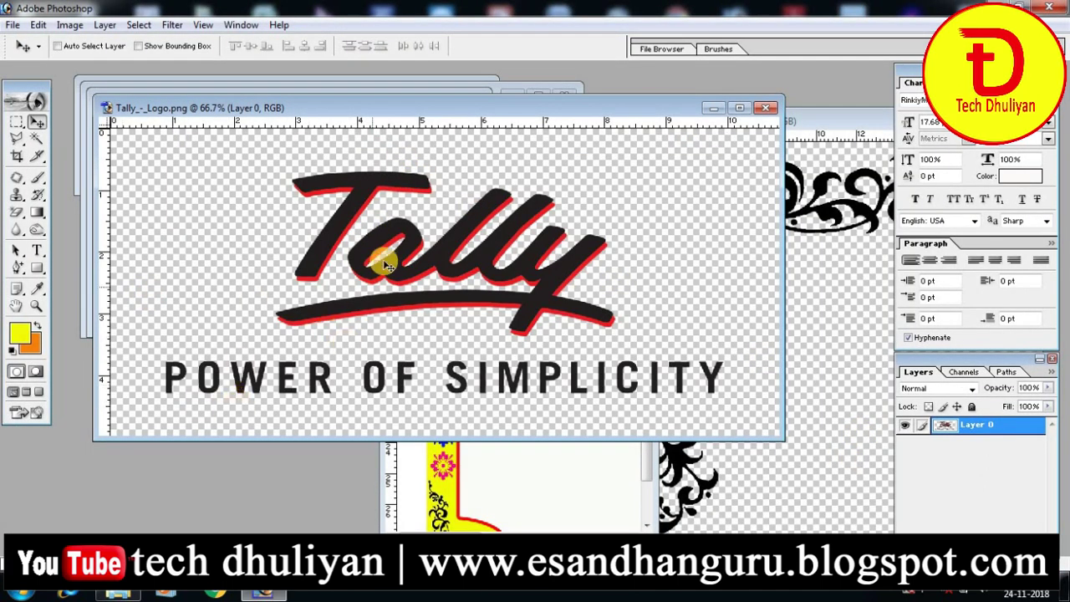
- Copy the Tally logo into the poster and centre it
{"action": "left_click_drag", "start_coordinate": [387, 265], "coordinate": [530, 478]}
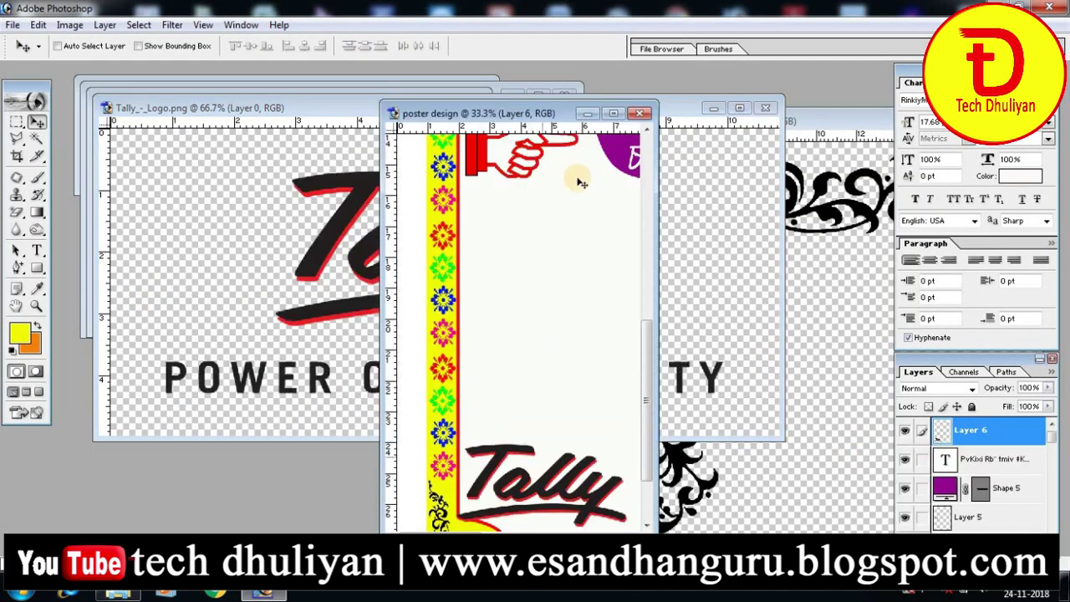
{"action": "left_click", "coordinate": [612, 113]}
{"action": "mouse_move", "coordinate": [336, 409]}
{"action": "left_mouse_down"}
{"action": "mouse_move", "coordinate": [483, 219]}
{"action": "mouse_move", "coordinate": [477, 209]}
{"action": "left_mouse_up"}
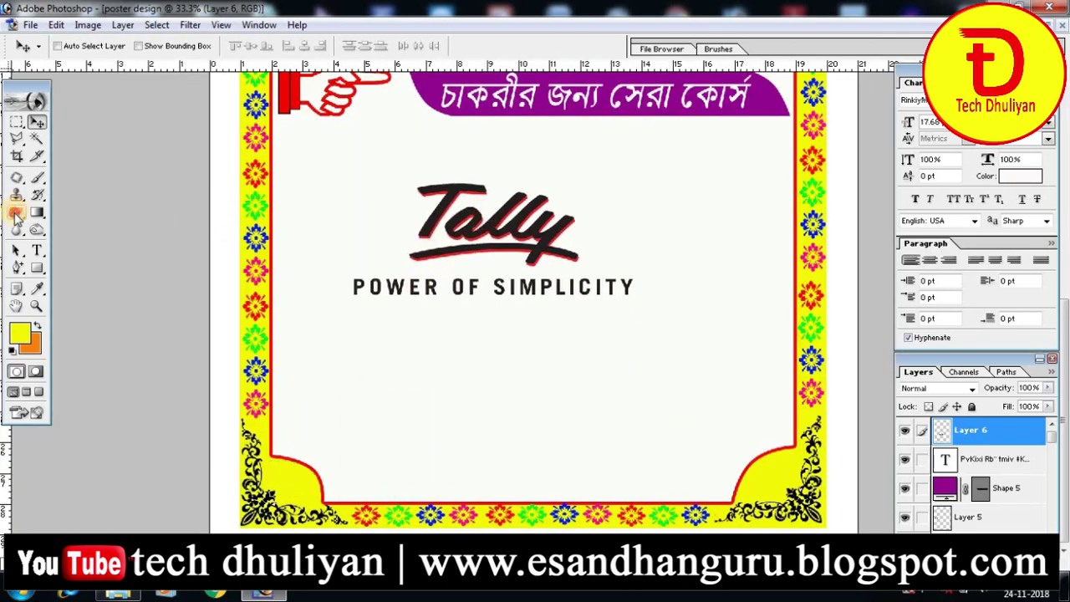
{"action": "left_click_drag", "start_coordinate": [15, 213], "coordinate": [79, 212]}
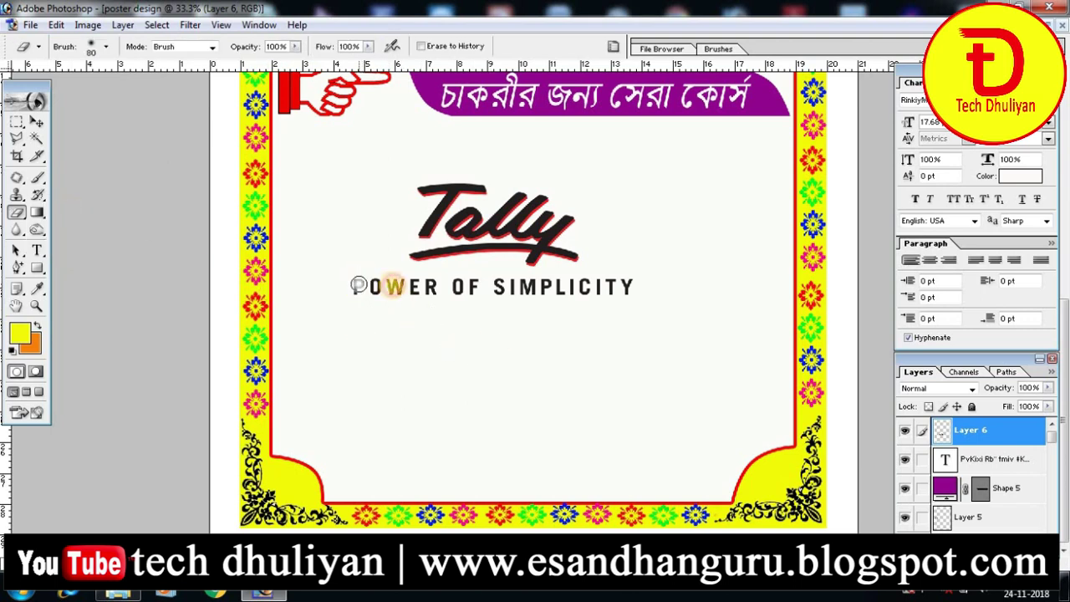
- Erase the POWER OF SIMPLICITY tagline and position the Tally logo just below the banner
{"action": "mouse_move", "coordinate": [358, 286]}
{"action": "left_mouse_down"}
{"action": "mouse_move", "coordinate": [483, 286]}
{"action": "mouse_move", "coordinate": [124, 188]}
{"action": "left_mouse_up"}
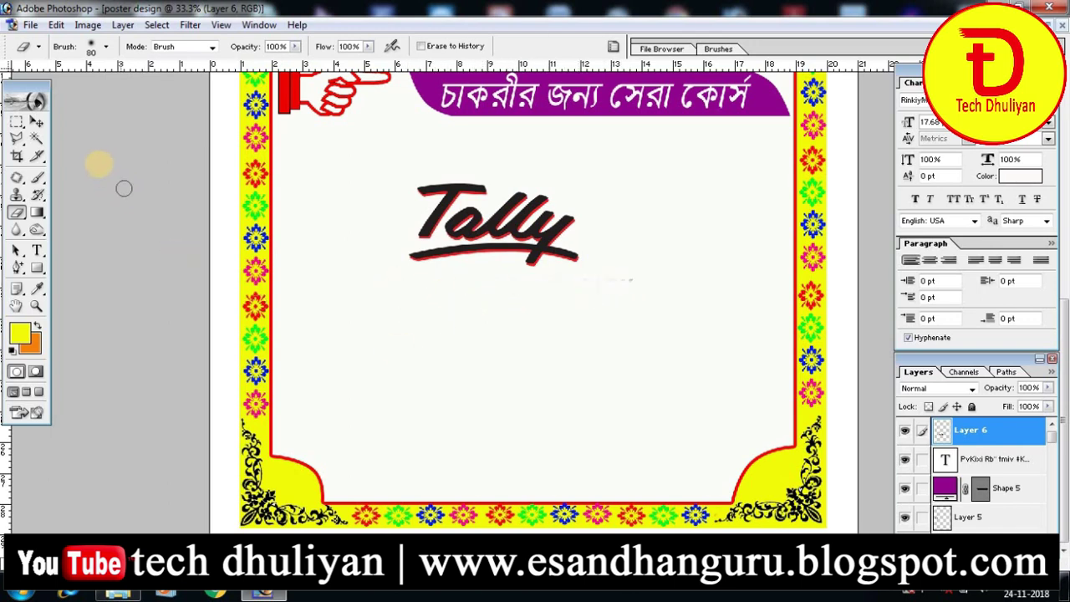
{"action": "left_click", "coordinate": [36, 122]}
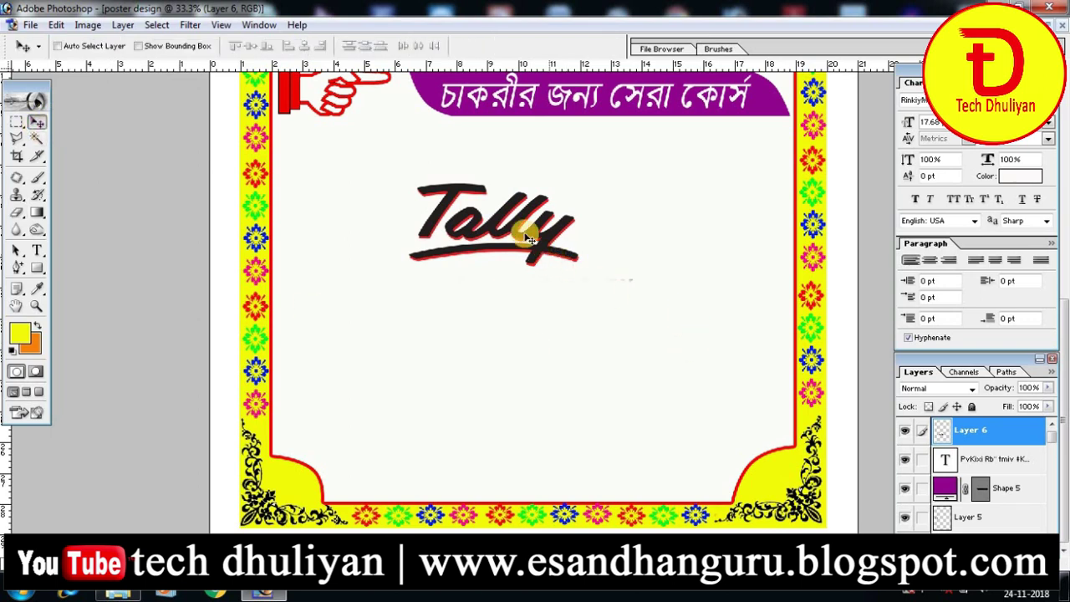
{"action": "left_click_drag", "start_coordinate": [564, 201], "coordinate": [611, 34]}
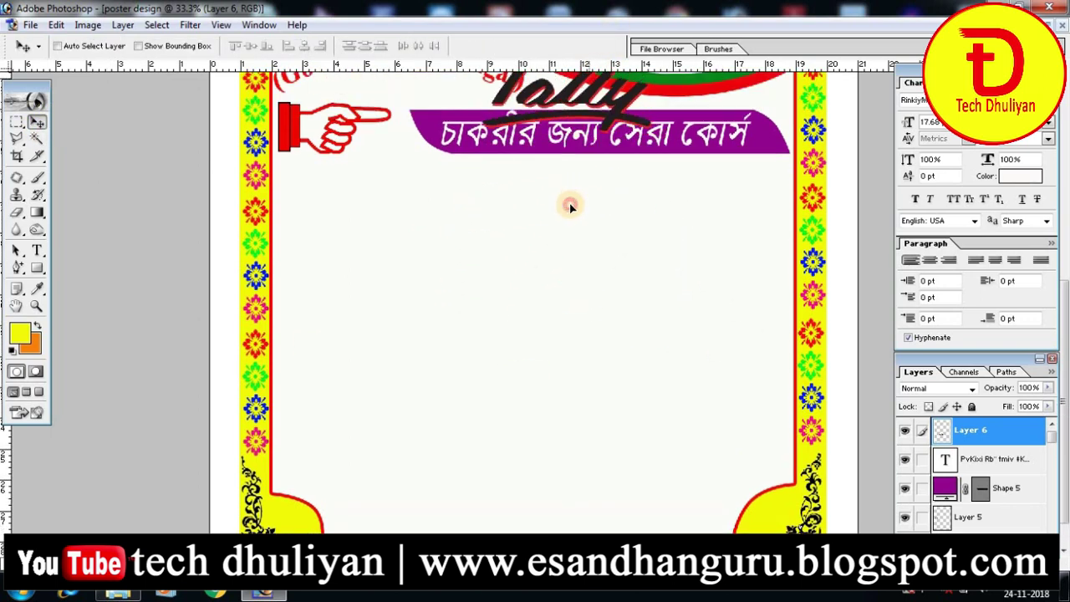
{"action": "left_click_drag", "start_coordinate": [569, 203], "coordinate": [561, 232]}
{"action": "scroll", "coordinate": [556, 276], "scroll_direction": "up", "scroll_amount": 2}
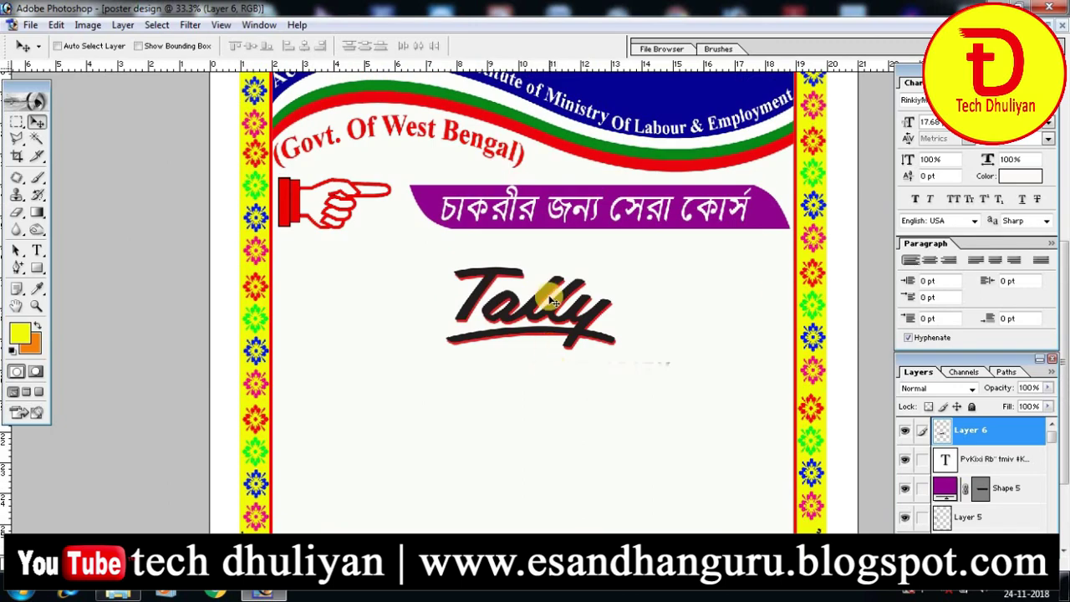
{"action": "mouse_move", "coordinate": [550, 301]}
{"action": "left_mouse_down"}
{"action": "mouse_move", "coordinate": [516, 425]}
{"action": "mouse_move", "coordinate": [488, 393]}
{"action": "left_mouse_up"}
{"action": "scroll", "coordinate": [616, 388], "scroll_direction": "down", "scroll_amount": 2}
{"action": "scroll", "coordinate": [627, 351], "scroll_direction": "down", "scroll_amount": 3}
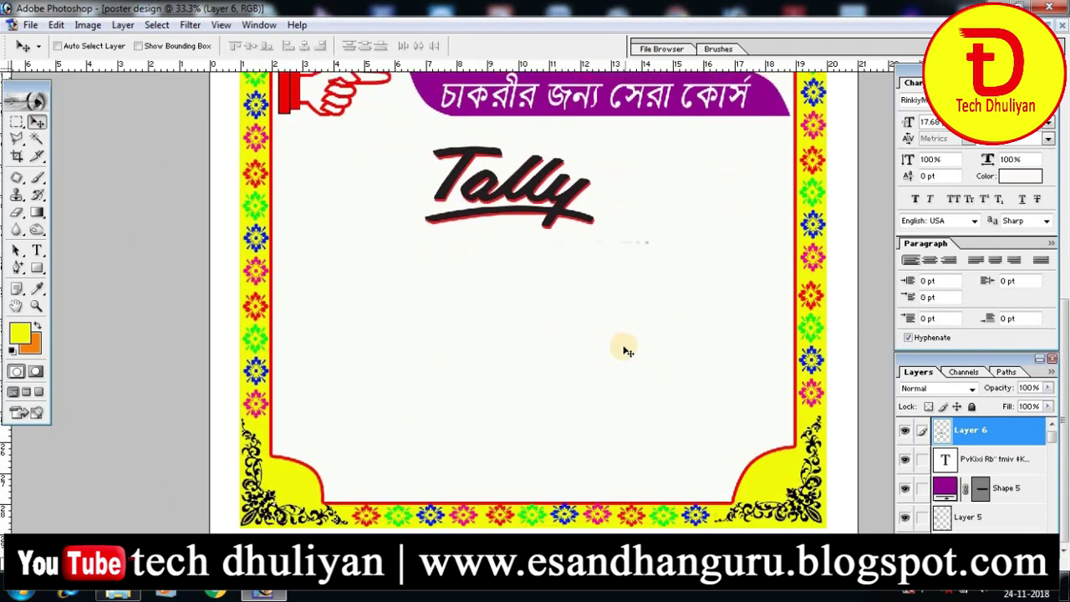
{"action": "left_click_drag", "start_coordinate": [544, 202], "coordinate": [543, 188]}
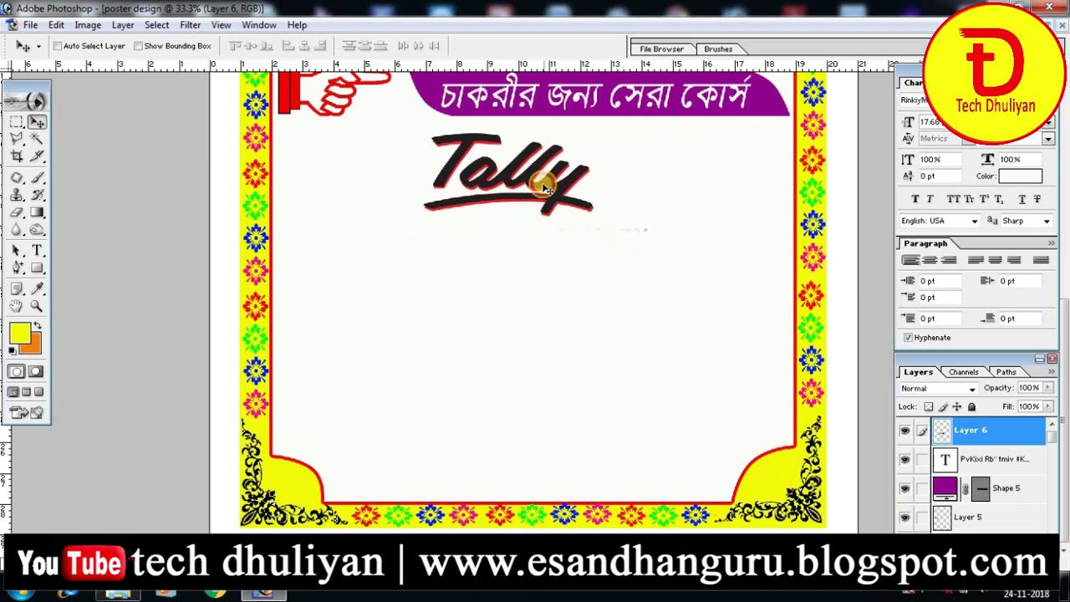
- Enlarge the Tally logo and stretch it wider
{"action": "key", "text": "ctrl+t"}
{"action": "mouse_move", "coordinate": [655, 247]}
{"action": "left_mouse_down"}
{"action": "mouse_move", "coordinate": [689, 249]}
{"action": "mouse_move", "coordinate": [743, 283]}
{"action": "left_mouse_up"}
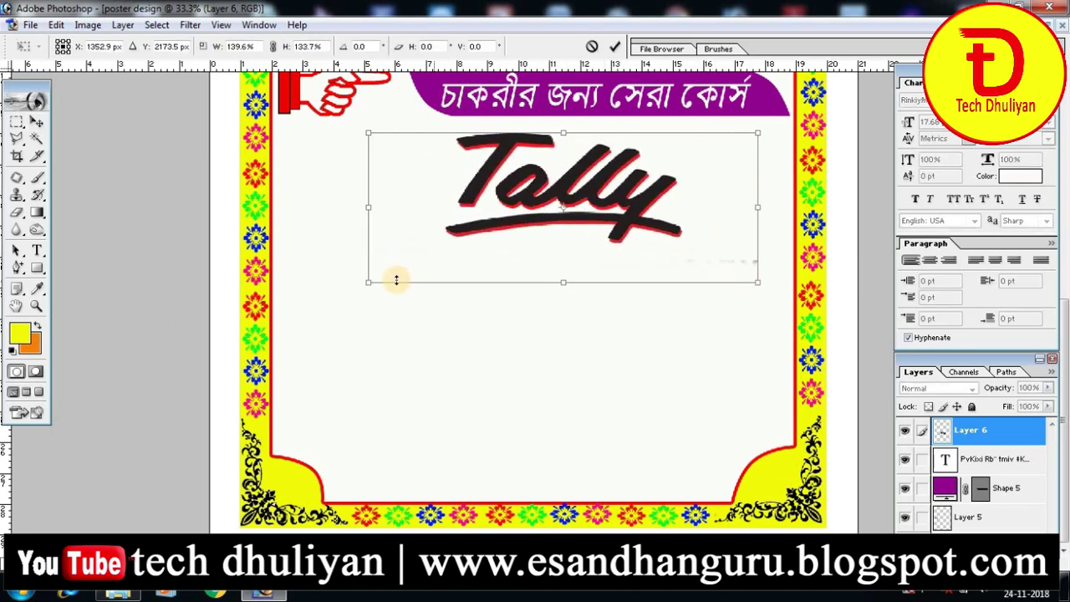
{"action": "left_click_drag", "start_coordinate": [368, 283], "coordinate": [301, 301]}
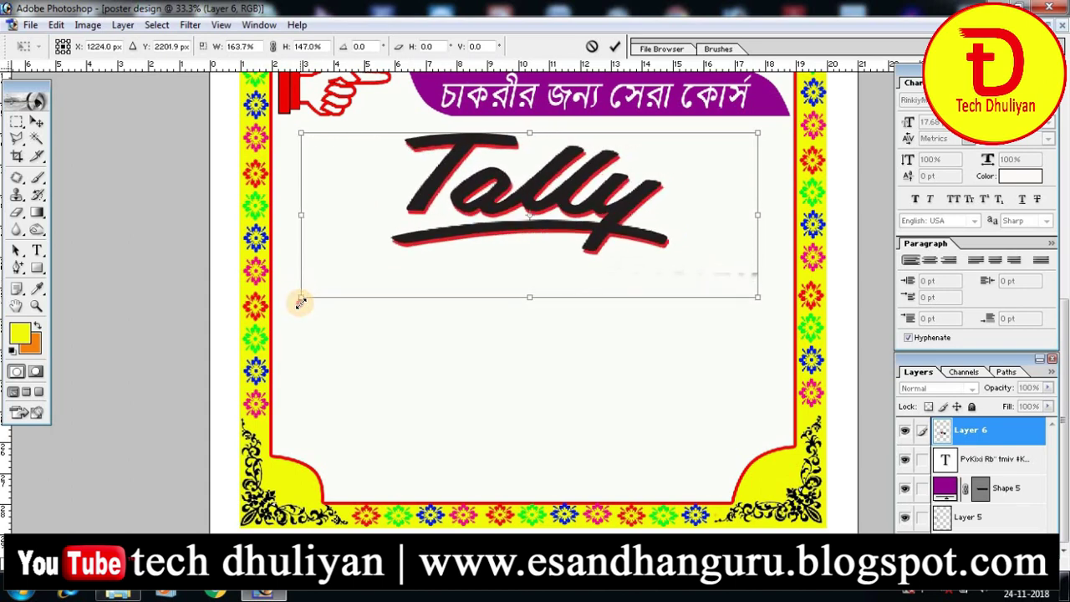
{"action": "left_click_drag", "start_coordinate": [758, 296], "coordinate": [827, 306]}
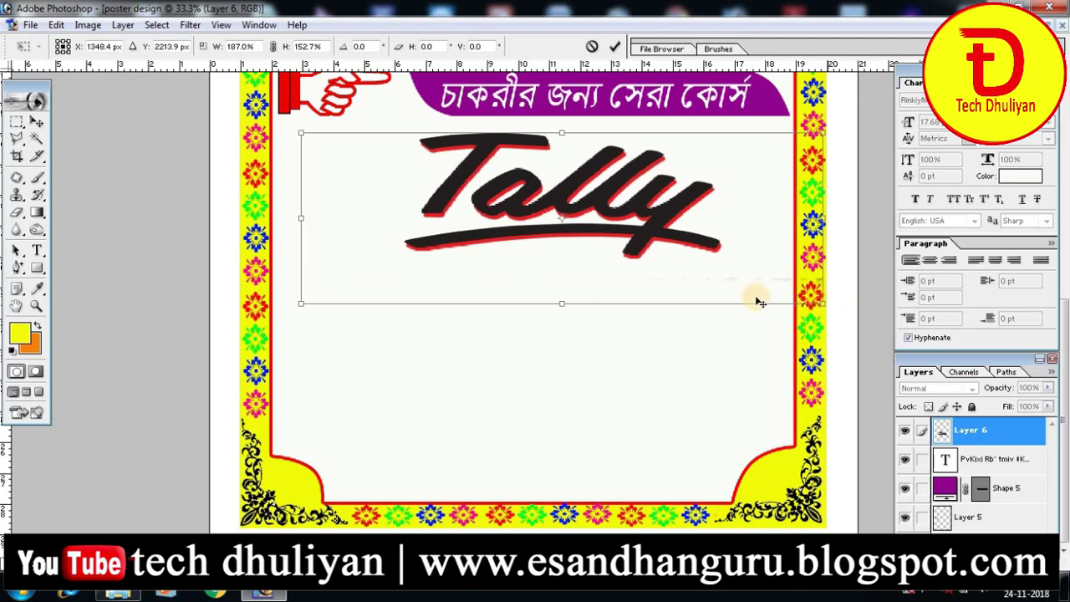
{"action": "key", "text": "Return"}
- Nudge the Tally logo up and squash it slightly vertically
{"action": "left_click_drag", "start_coordinate": [597, 212], "coordinate": [598, 200]}
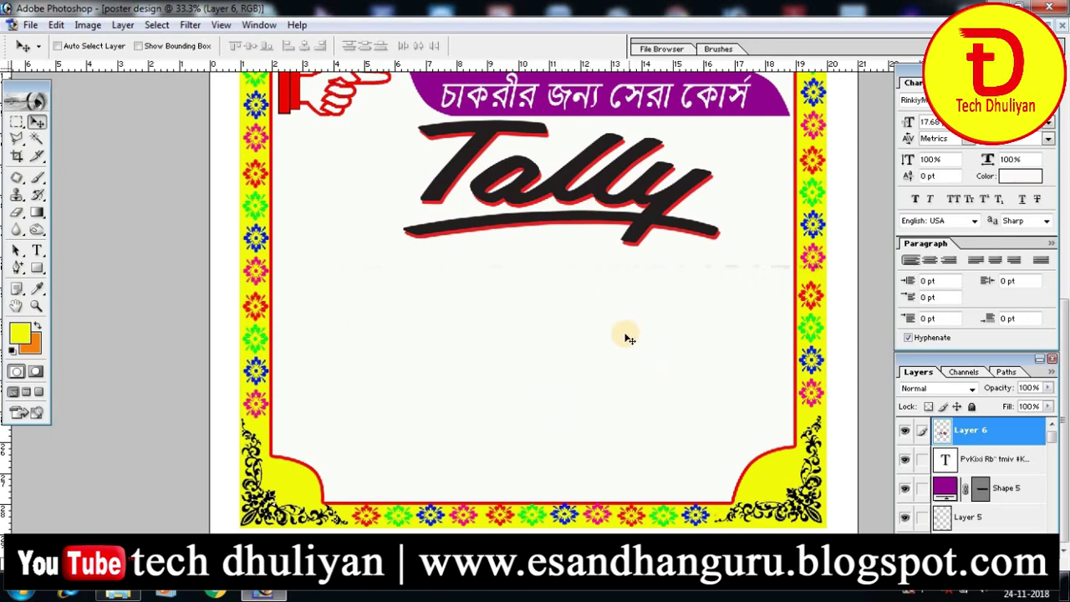
{"action": "key", "text": "ctrl+t"}
{"action": "left_click_drag", "start_coordinate": [585, 286], "coordinate": [581, 264]}
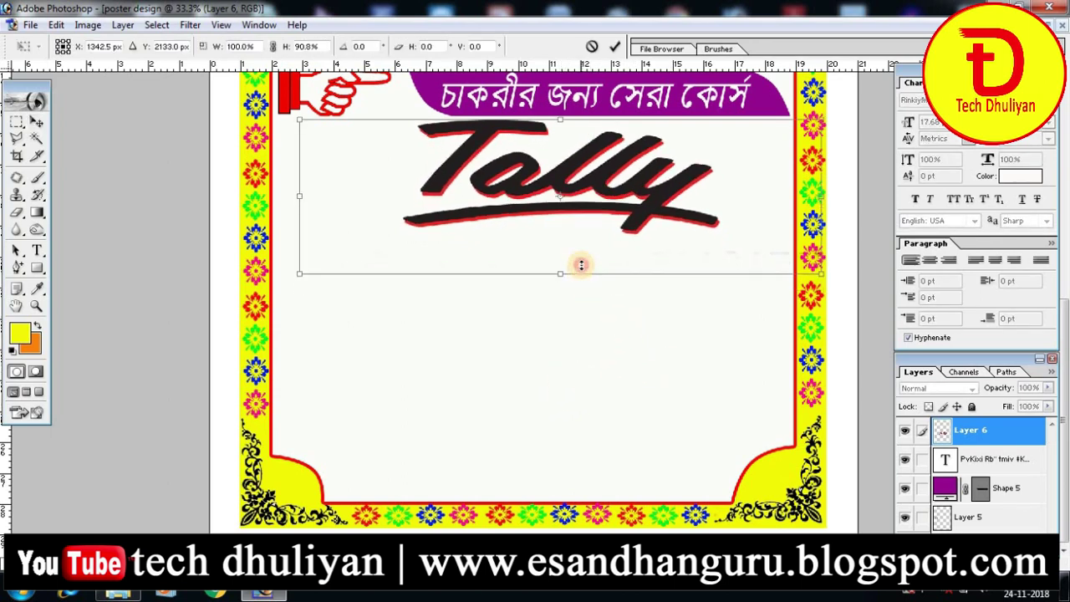
{"action": "key", "text": "Return"}
{"action": "scroll", "coordinate": [585, 326], "scroll_direction": "up", "scroll_amount": 3}
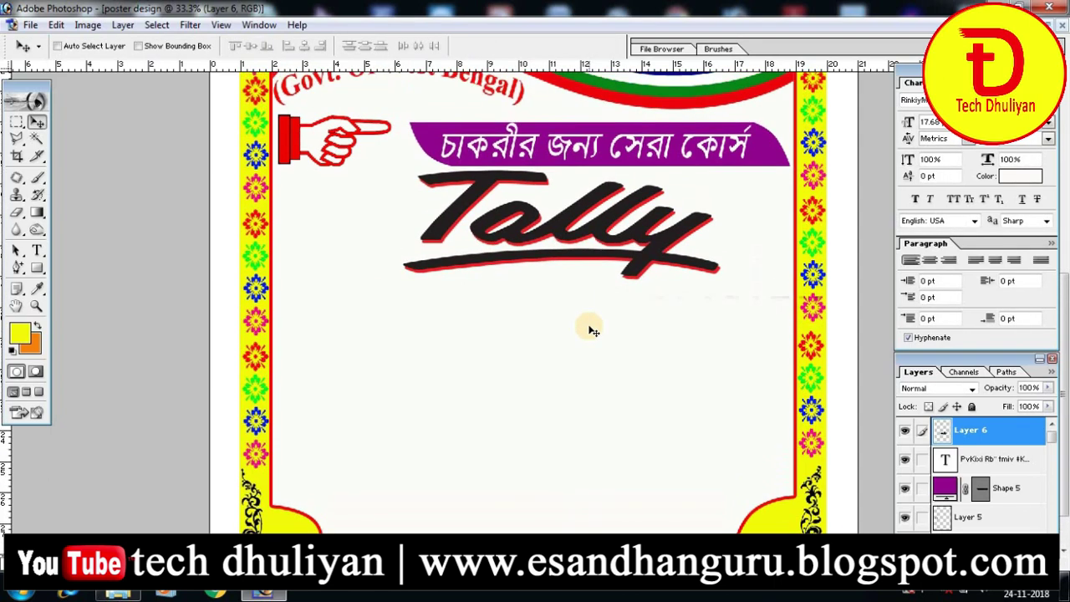
{"action": "scroll", "coordinate": [590, 332], "scroll_direction": "up", "scroll_amount": 3}
{"action": "scroll", "coordinate": [590, 332], "scroll_direction": "up", "scroll_amount": 5}
{"action": "scroll", "coordinate": [589, 332], "scroll_direction": "up", "scroll_amount": 1}
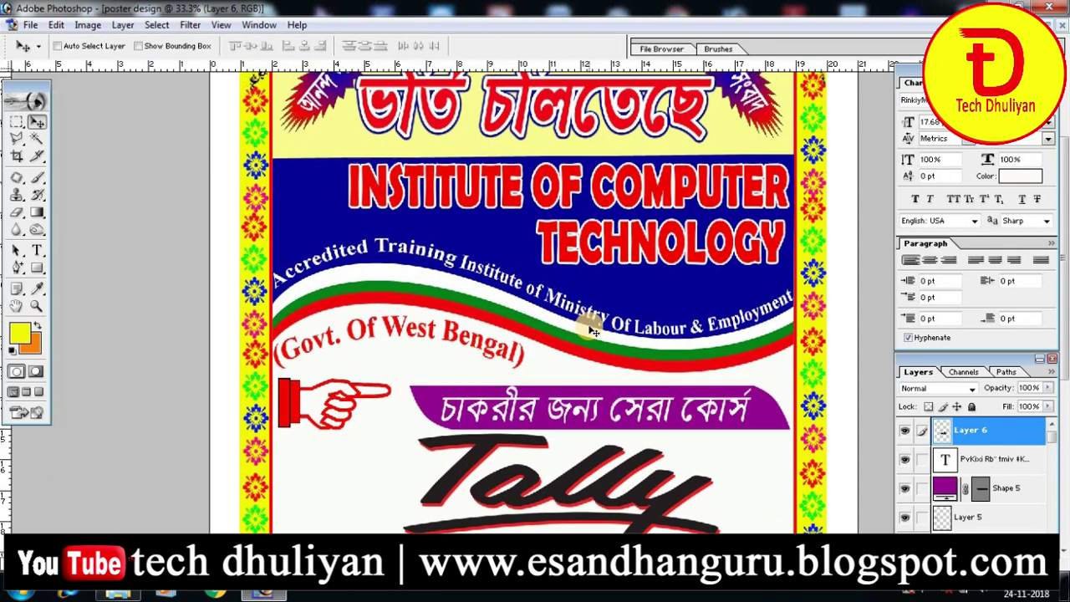
{"action": "scroll", "coordinate": [589, 331], "scroll_direction": "down", "scroll_amount": 1}
{"action": "scroll", "coordinate": [589, 331], "scroll_direction": "down", "scroll_amount": 3}
{"action": "scroll", "coordinate": [589, 335], "scroll_direction": "down", "scroll_amount": 3}
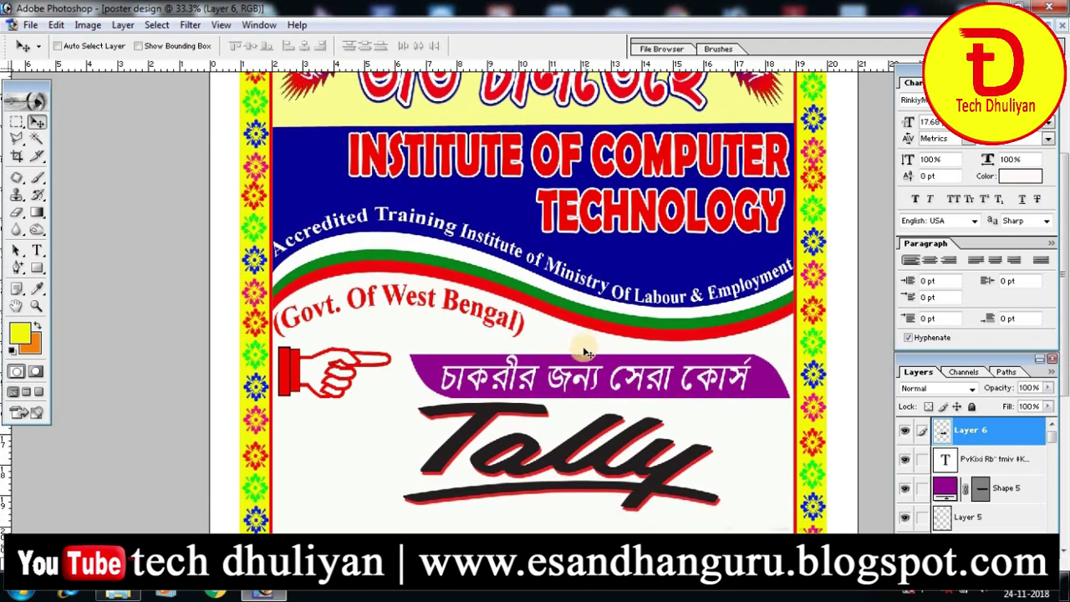
{"action": "scroll", "coordinate": [588, 351], "scroll_direction": "down", "scroll_amount": 4}
{"action": "scroll", "coordinate": [585, 351], "scroll_direction": "down", "scroll_amount": 3}
{"action": "scroll", "coordinate": [585, 345], "scroll_direction": "down", "scroll_amount": 2}
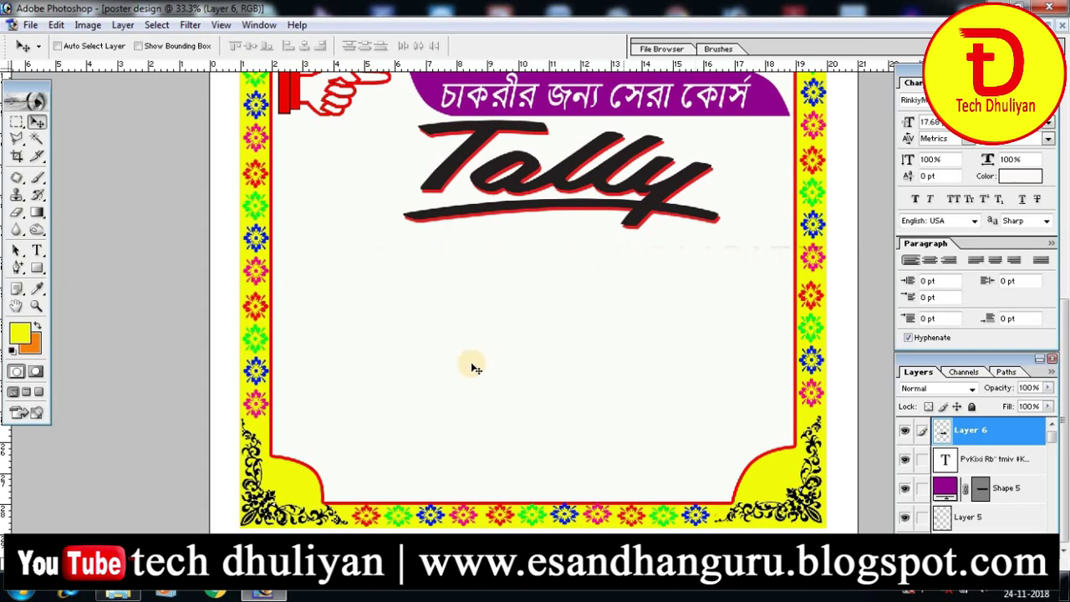
- Draw a 1 px red horizontal line across the poster beneath the Tally wordmark
{"action": "left_click", "coordinate": [38, 269]}
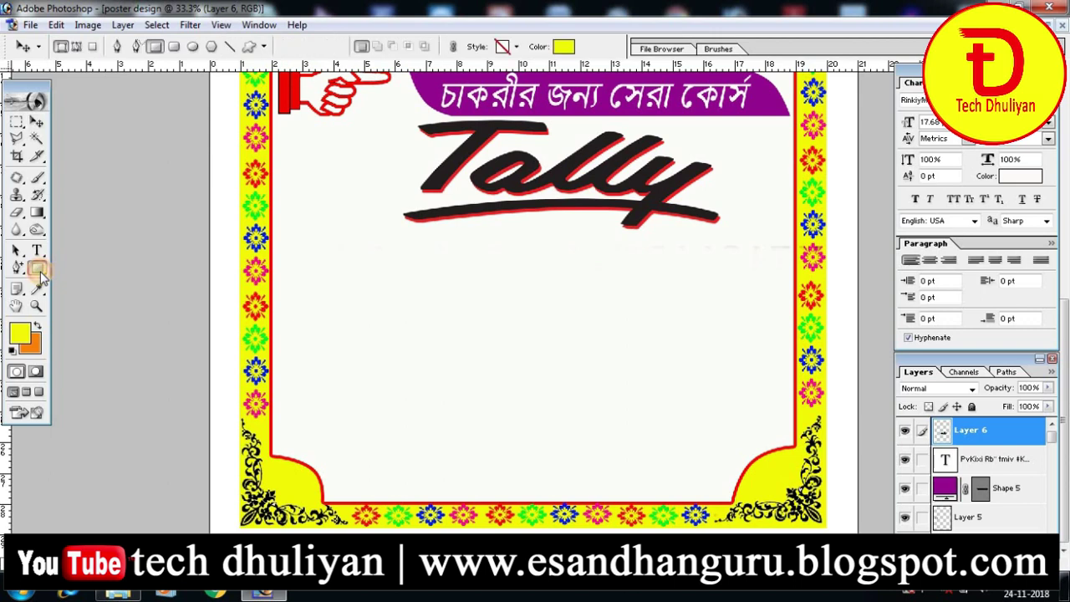
{"action": "left_click", "coordinate": [233, 46]}
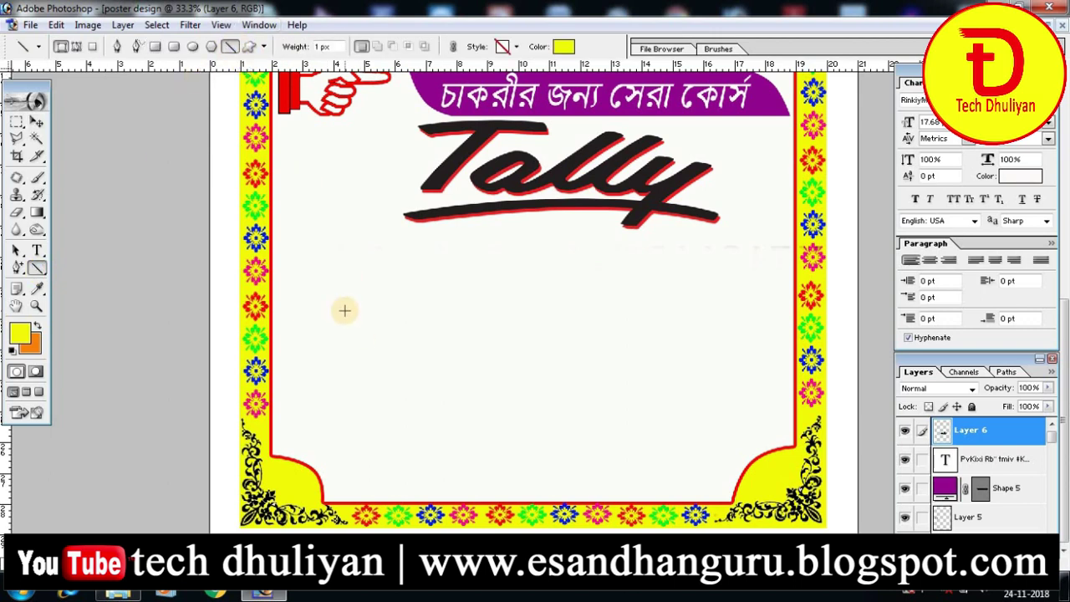
{"action": "left_click", "coordinate": [26, 340]}
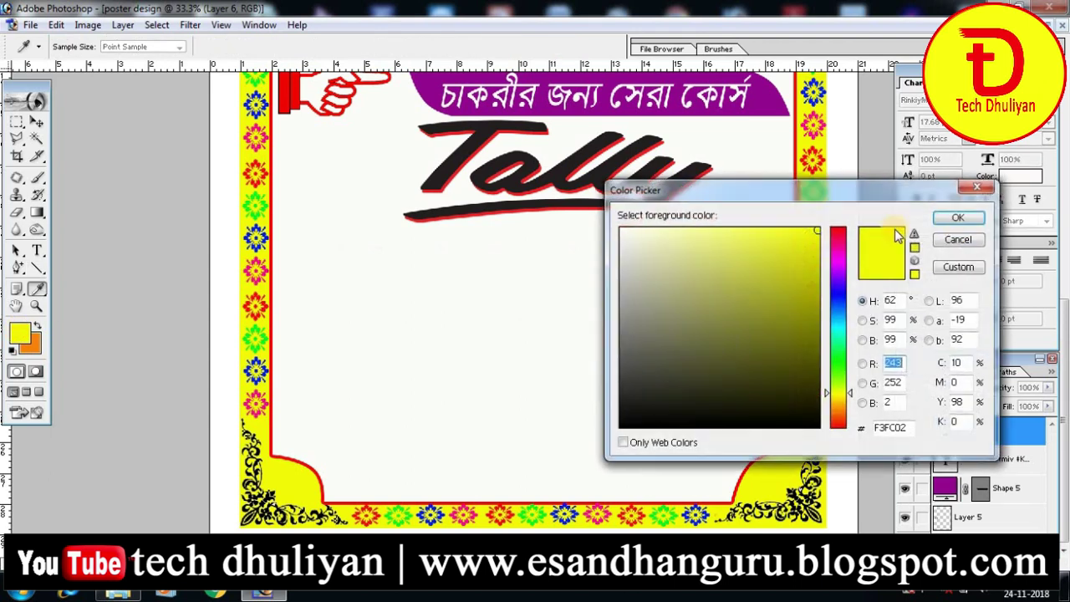
{"action": "left_click", "coordinate": [843, 231]}
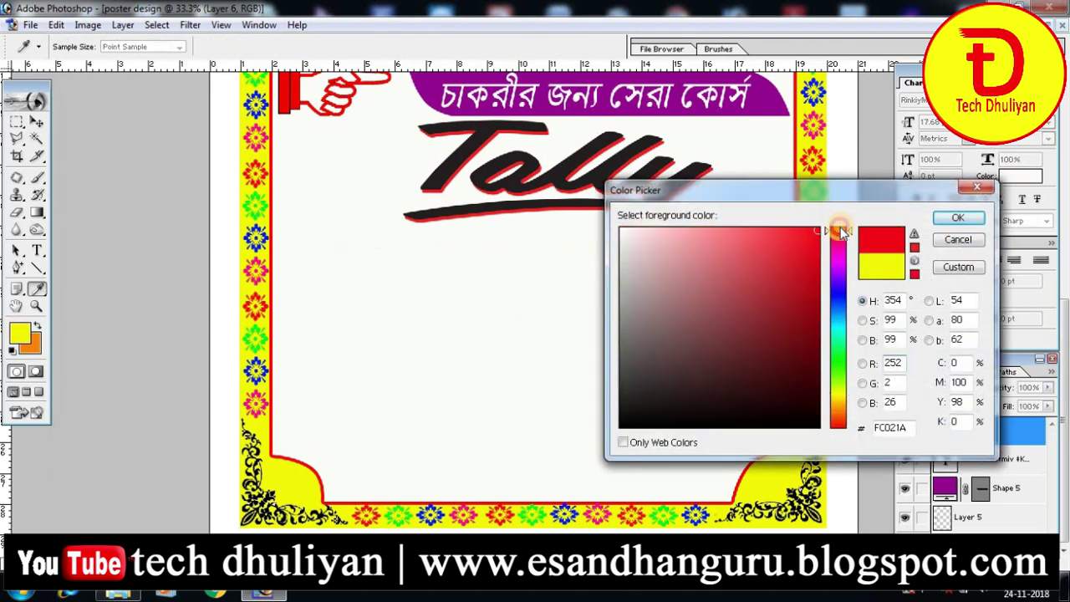
{"action": "left_click", "coordinate": [958, 219]}
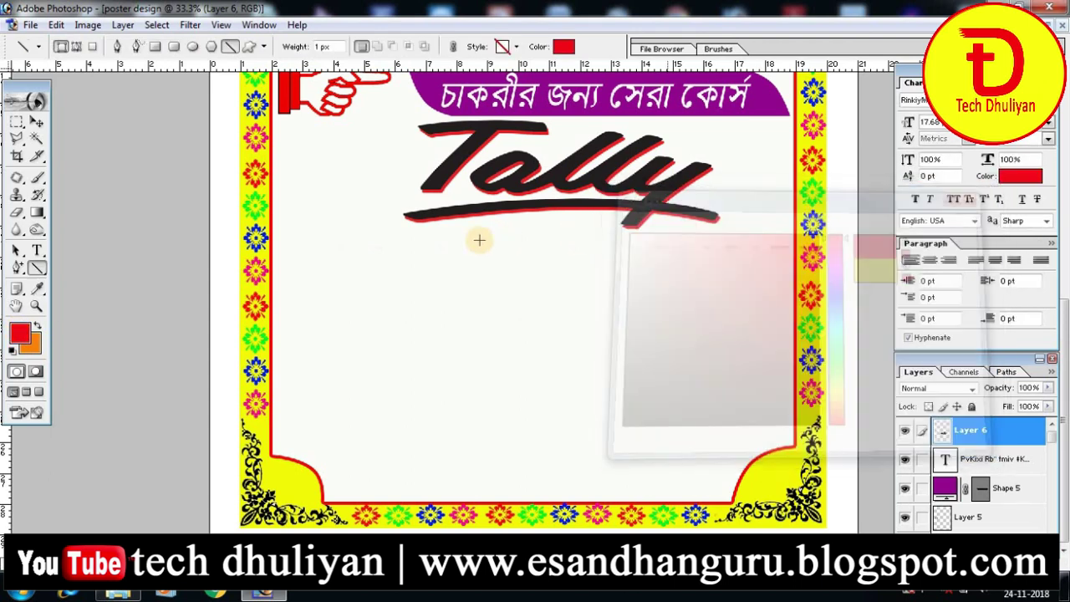
{"action": "left_click_drag", "start_coordinate": [562, 231], "coordinate": [794, 261]}
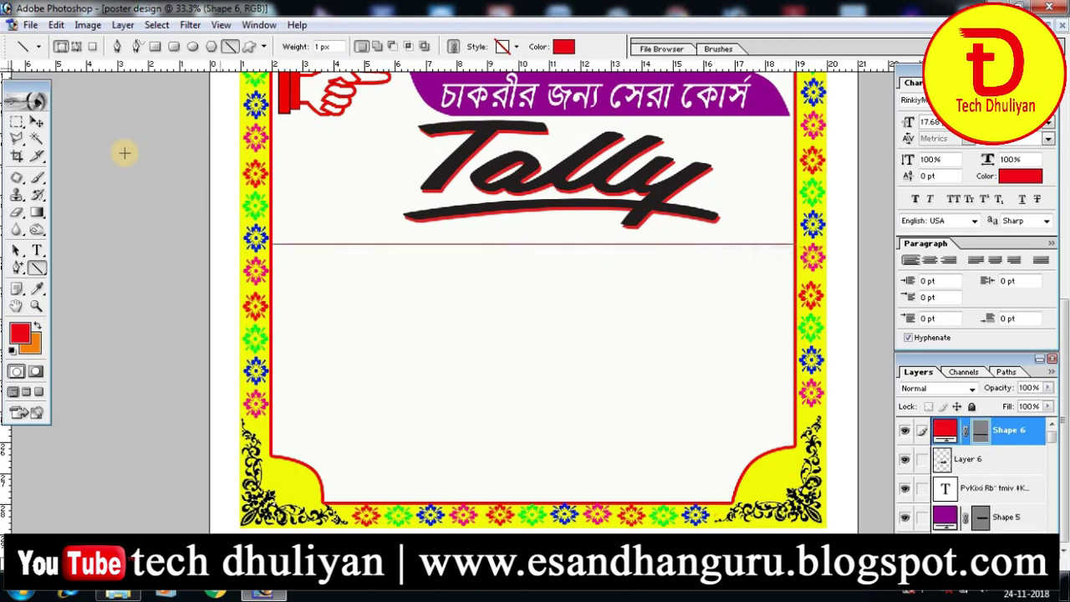
- Thicken the red line into a bar and move it up under the logo
{"action": "left_click", "coordinate": [36, 122]}
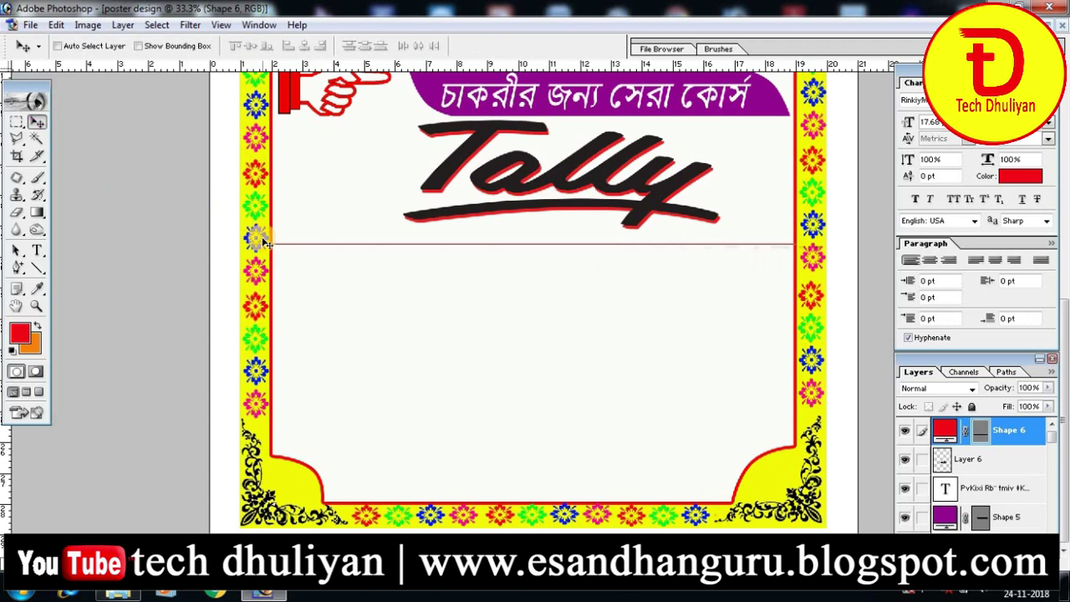
{"action": "key", "text": "ctrl+t"}
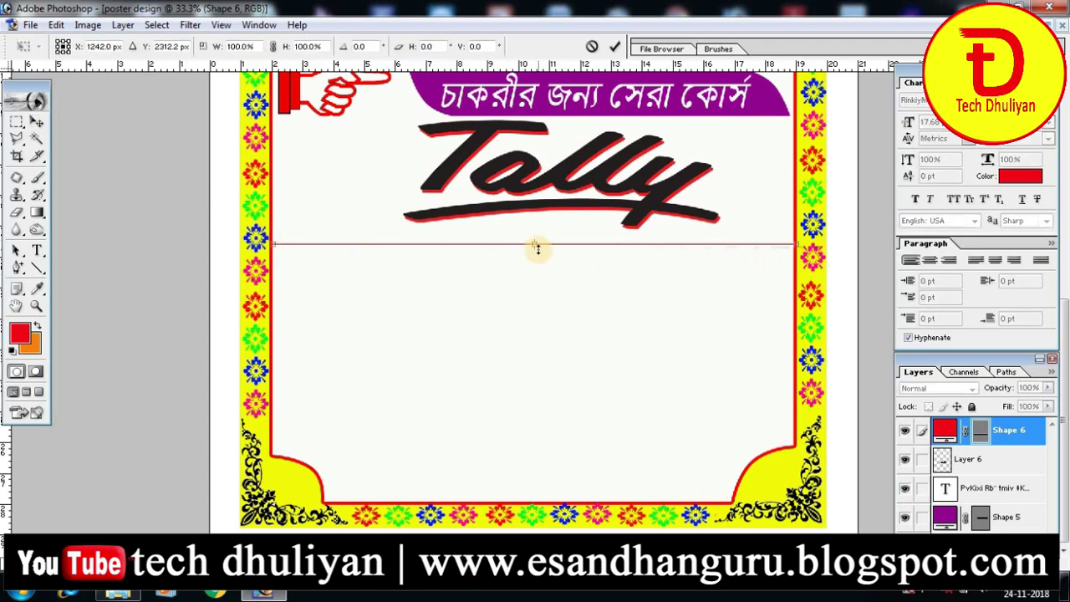
{"action": "left_click_drag", "start_coordinate": [537, 247], "coordinate": [538, 252]}
{"action": "left_click_drag", "start_coordinate": [538, 248], "coordinate": [537, 250]}
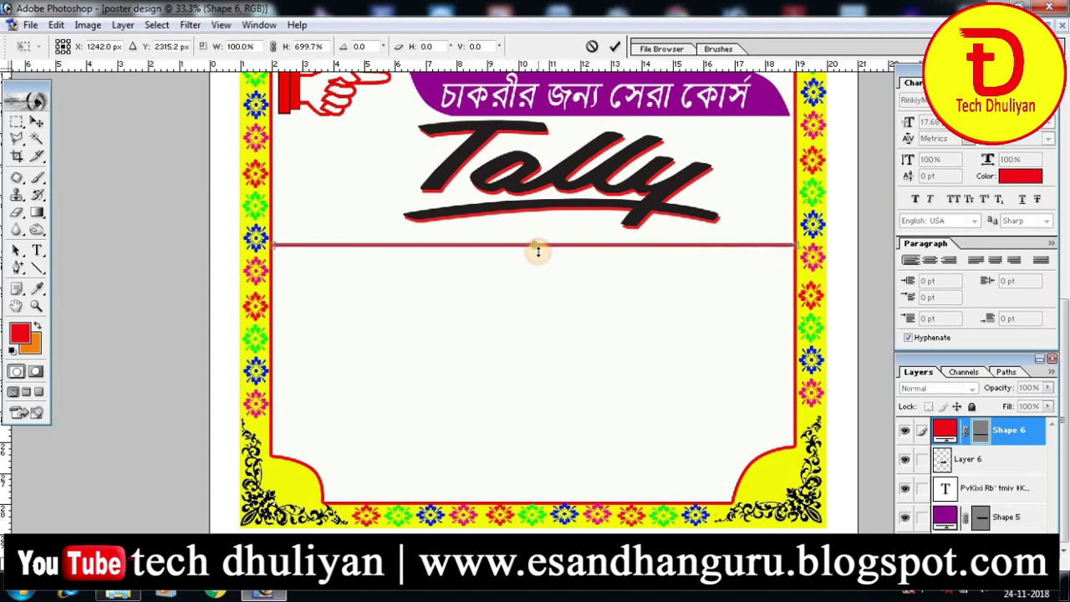
{"action": "key", "text": "Return"}
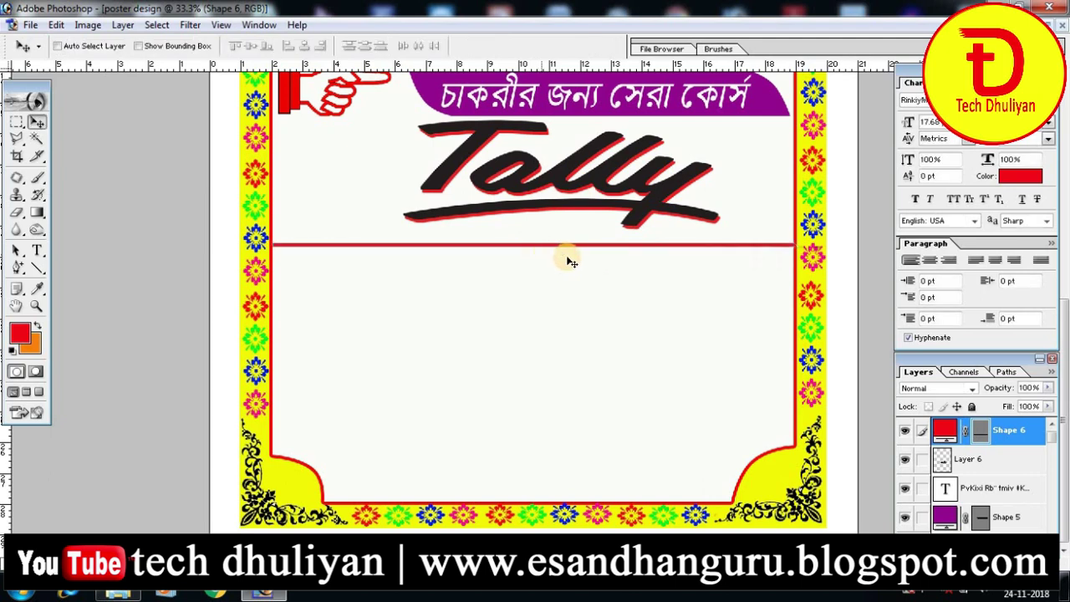
{"action": "left_click_drag", "start_coordinate": [536, 245], "coordinate": [536, 236]}
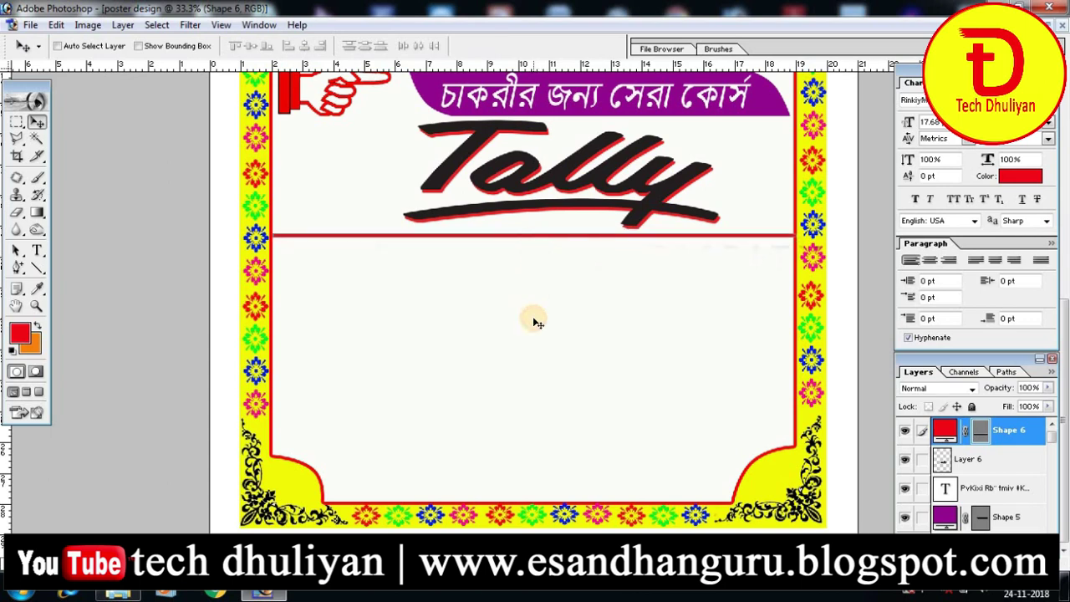
- Place two copies of the red line lower down the poster
{"action": "left_click_drag", "start_coordinate": [558, 251], "coordinate": [563, 339]}
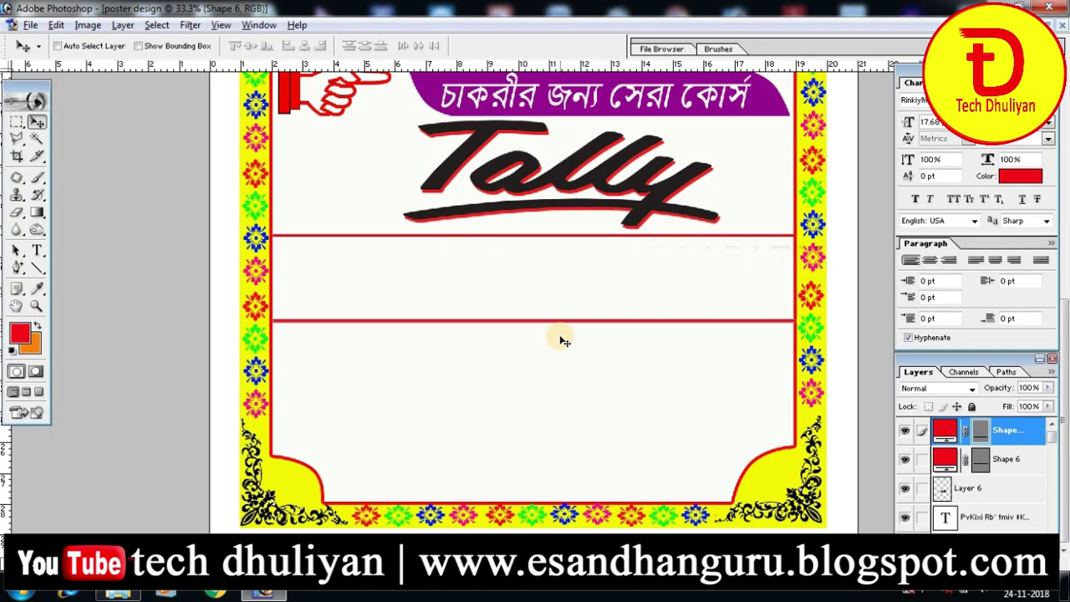
{"action": "left_click_drag", "start_coordinate": [559, 344], "coordinate": [560, 392]}
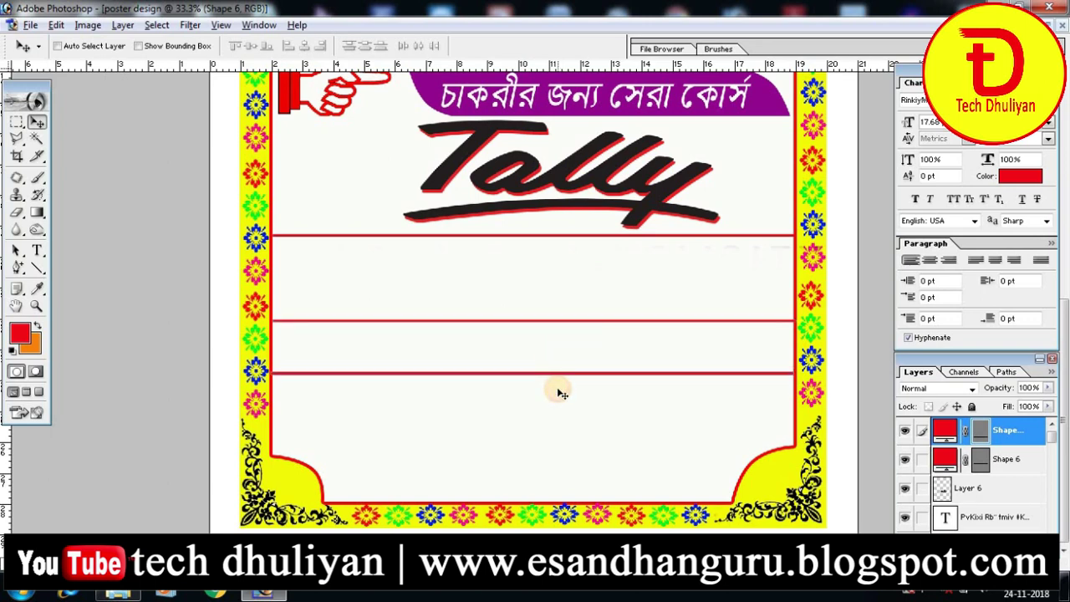
{"action": "key", "text": "ctrl+j"}
{"action": "left_click_drag", "start_coordinate": [559, 392], "coordinate": [562, 398]}
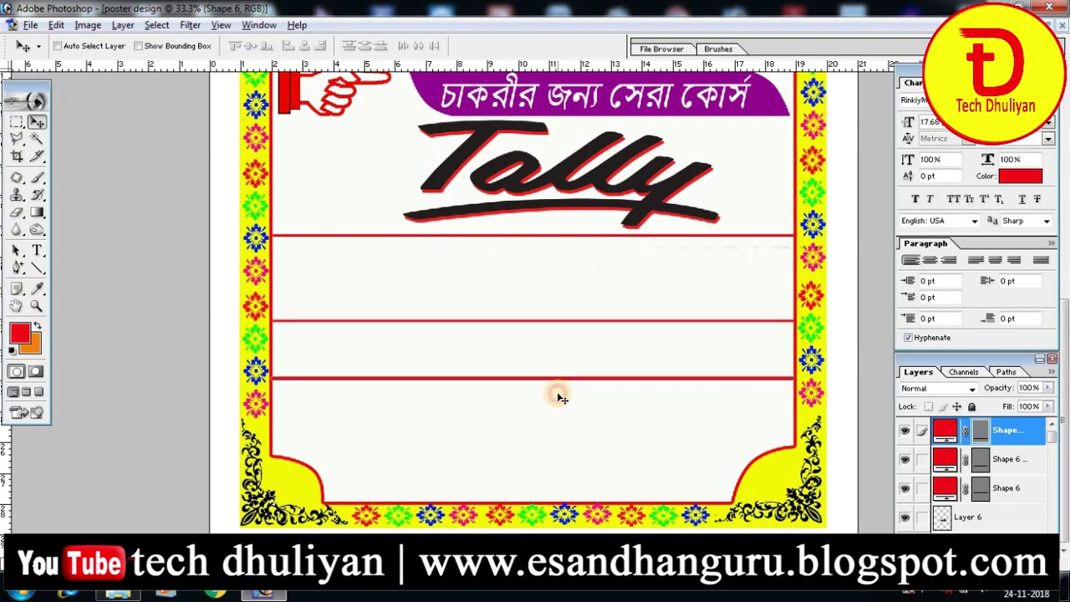
- Select the middle red line's layer and lower it so the three rules are evenly spaced
{"action": "right_click", "coordinate": [569, 326]}
{"action": "left_click", "coordinate": [571, 332]}
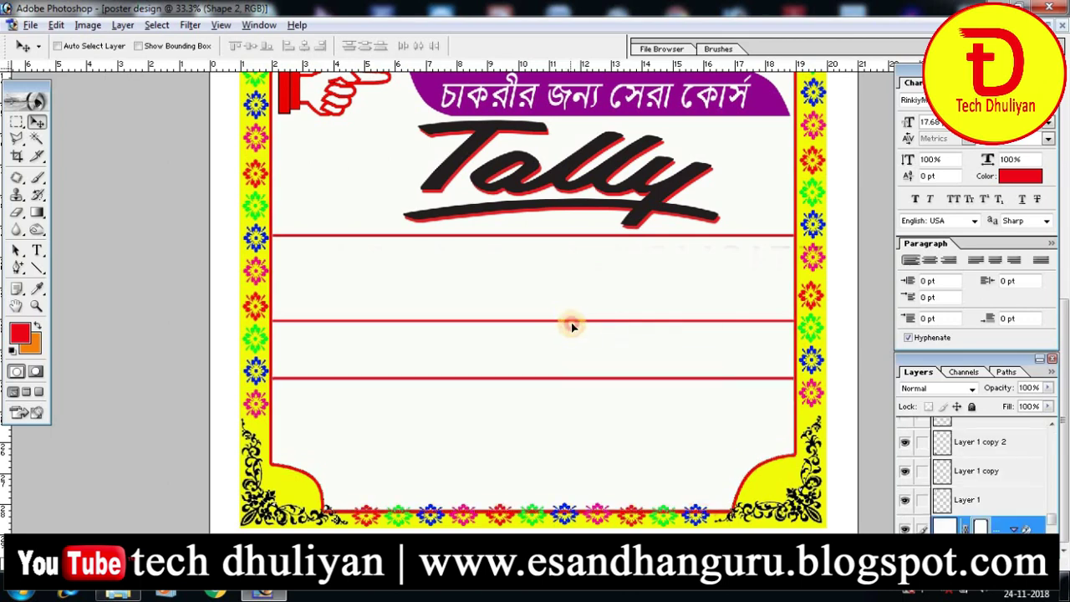
{"action": "left_click_drag", "start_coordinate": [569, 332], "coordinate": [571, 328]}
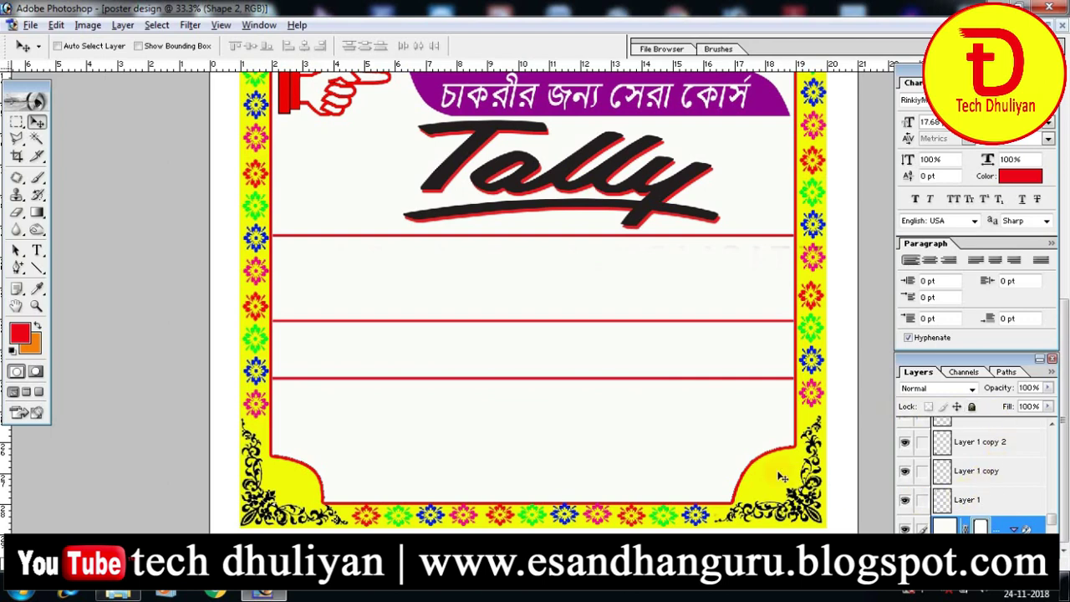
{"action": "left_click_drag", "start_coordinate": [1055, 520], "coordinate": [1053, 426]}
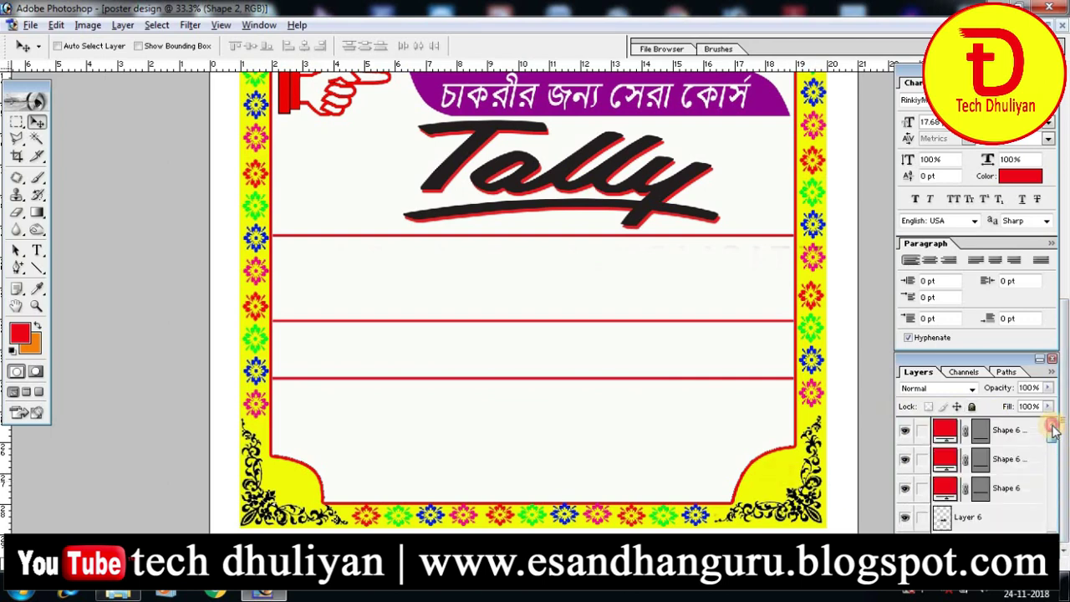
{"action": "left_click", "coordinate": [1005, 429]}
{"action": "left_click", "coordinate": [905, 466]}
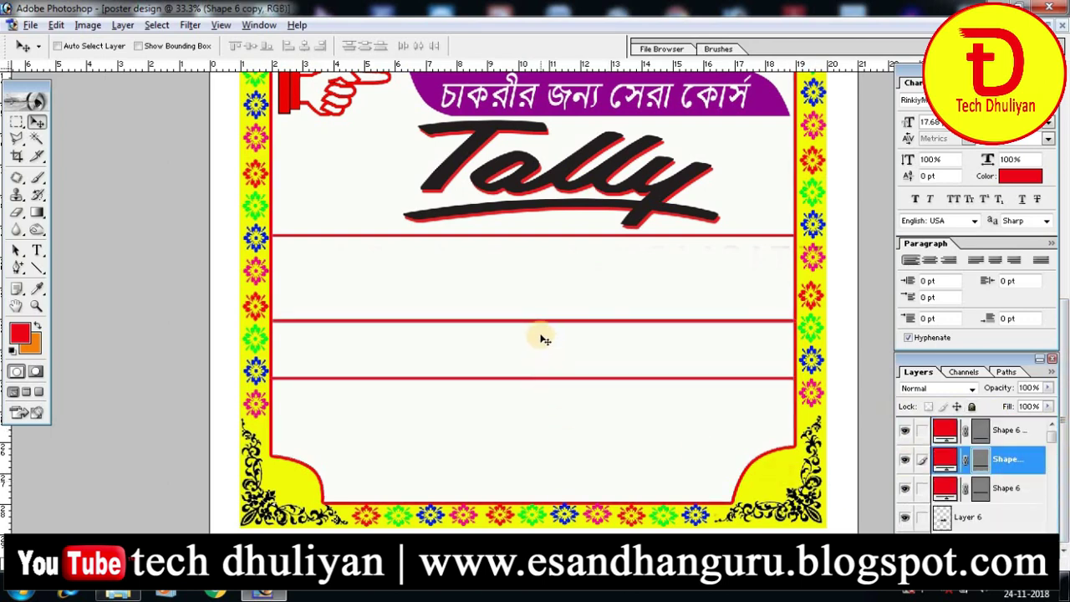
{"action": "left_click_drag", "start_coordinate": [542, 336], "coordinate": [540, 341]}
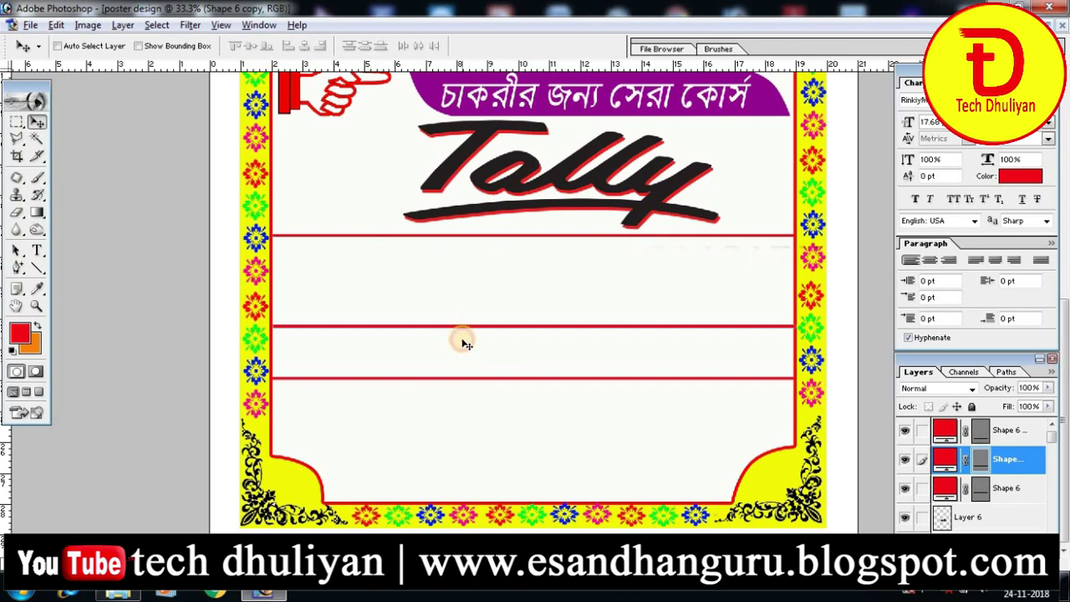
{"action": "left_click_drag", "start_coordinate": [464, 340], "coordinate": [464, 345]}
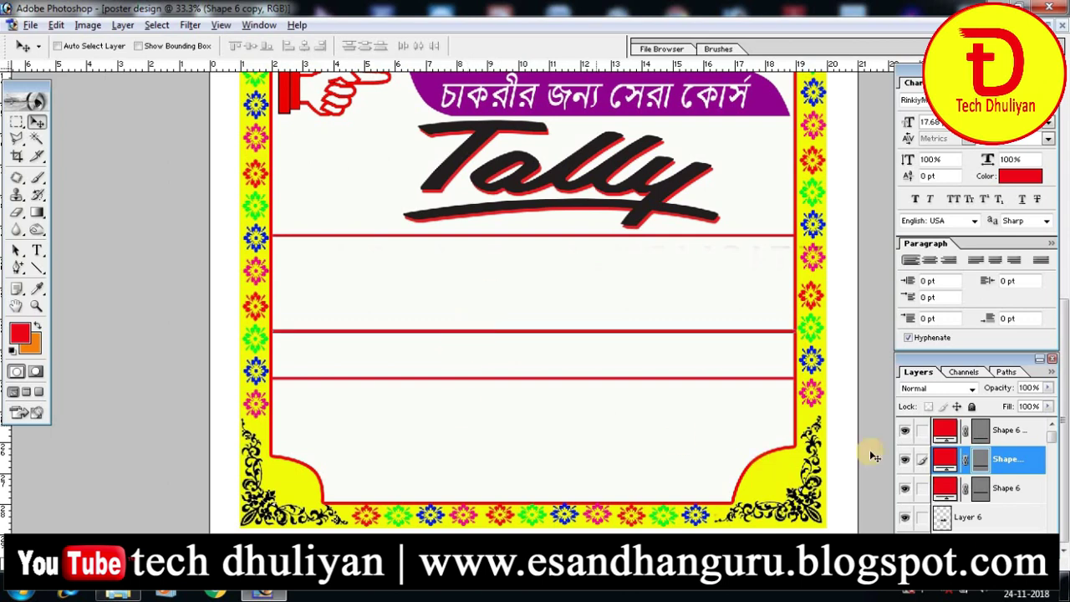
{"action": "left_click", "coordinate": [1011, 433]}
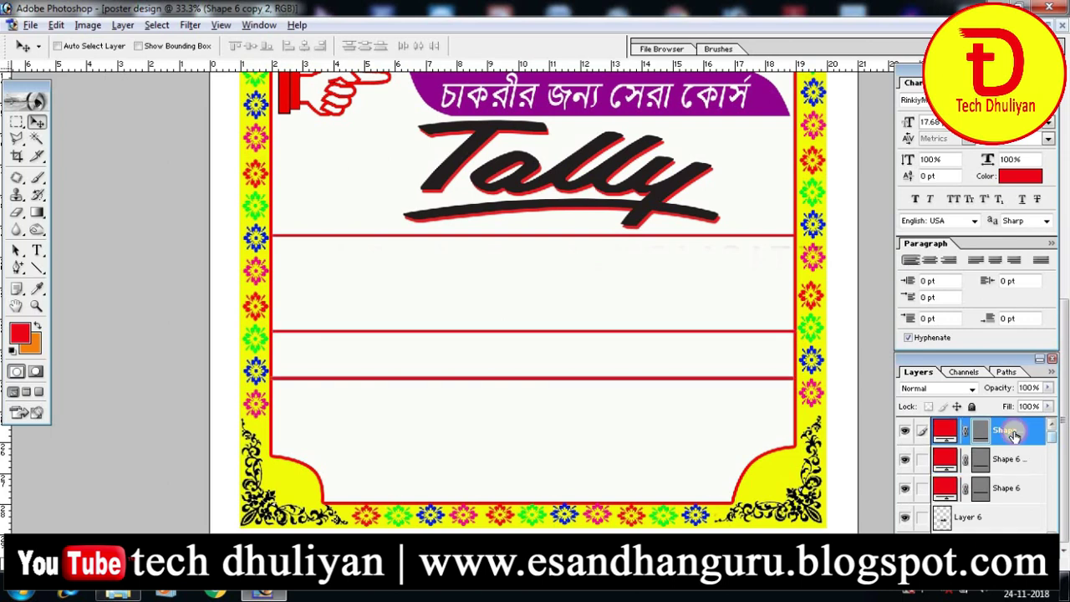
- Start a text line in the first box using Vivaldi font in blue (020EFC)
{"action": "left_click", "coordinate": [37, 250]}
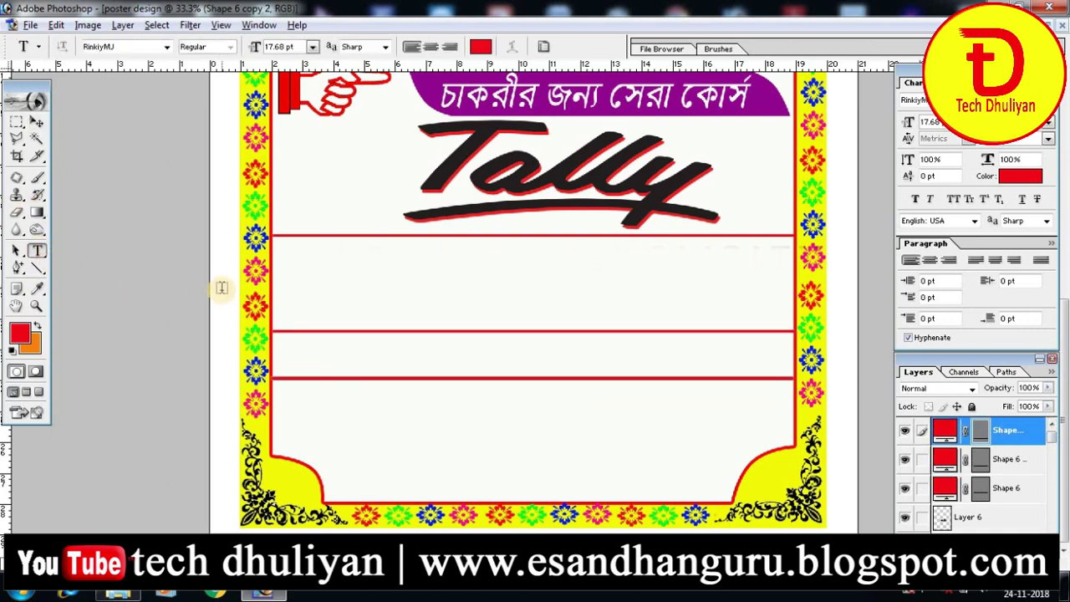
{"action": "left_click", "coordinate": [282, 248]}
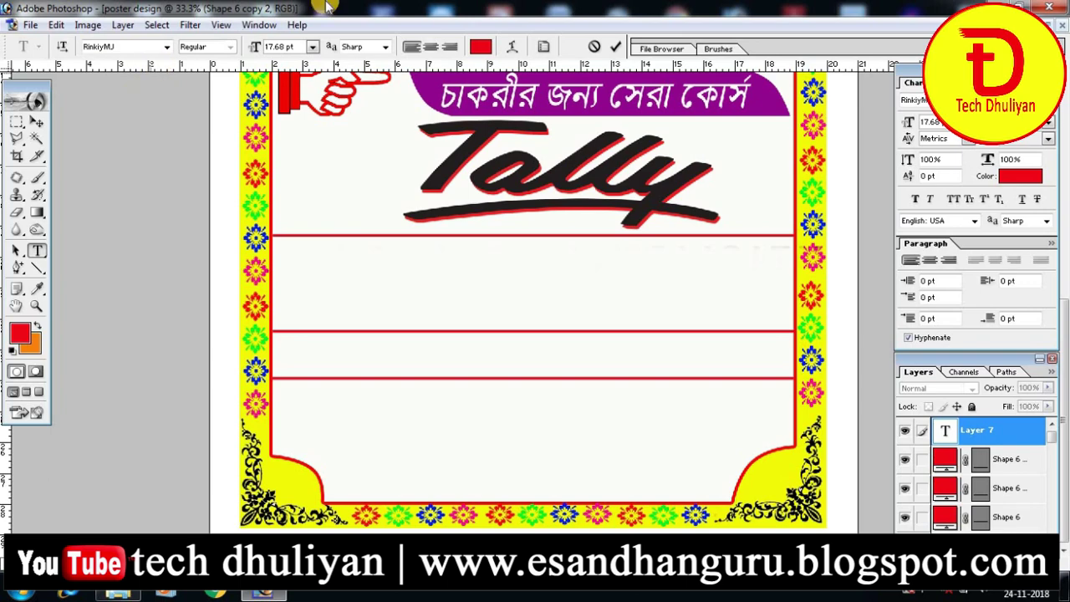
{"action": "left_click", "coordinate": [165, 46]}
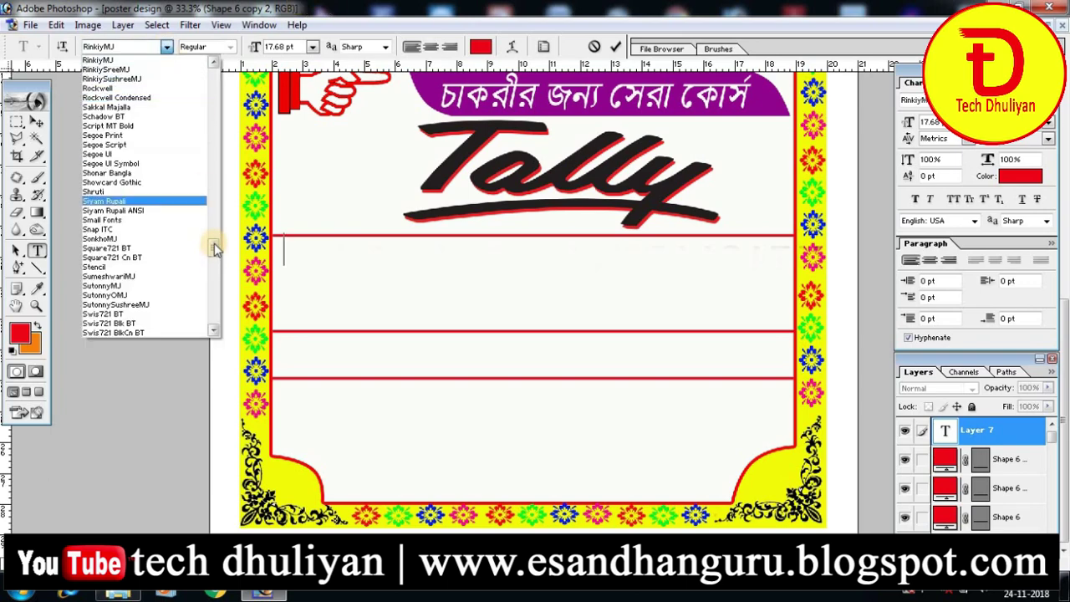
{"action": "mouse_move", "coordinate": [210, 241]}
{"action": "left_mouse_down"}
{"action": "mouse_move", "coordinate": [209, 251]}
{"action": "mouse_move", "coordinate": [213, 226]}
{"action": "mouse_move", "coordinate": [212, 276]}
{"action": "left_mouse_up"}
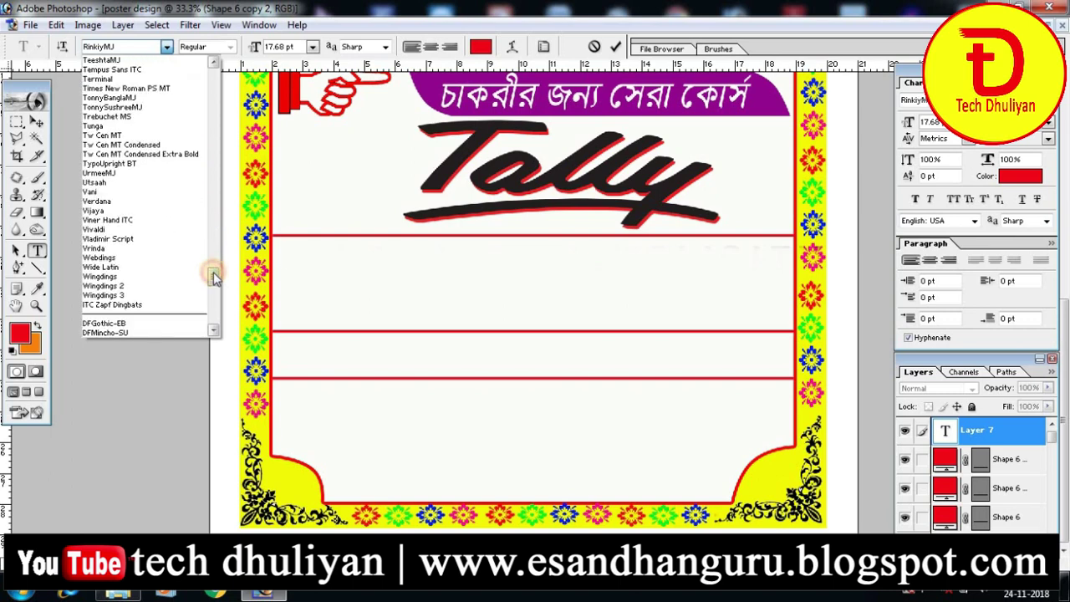
{"action": "left_click", "coordinate": [96, 229]}
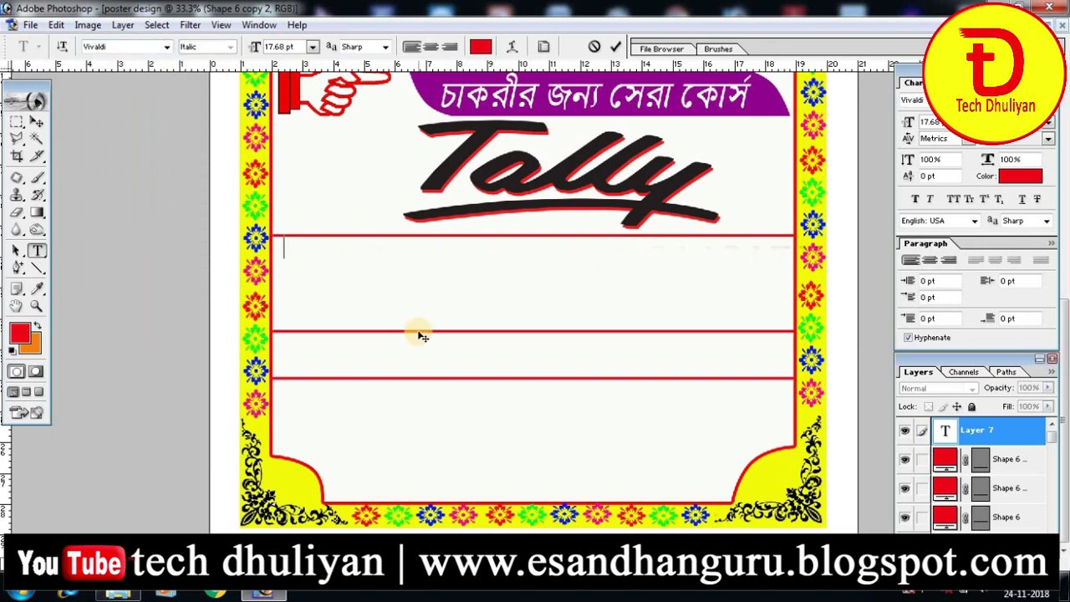
{"action": "left_click", "coordinate": [481, 47]}
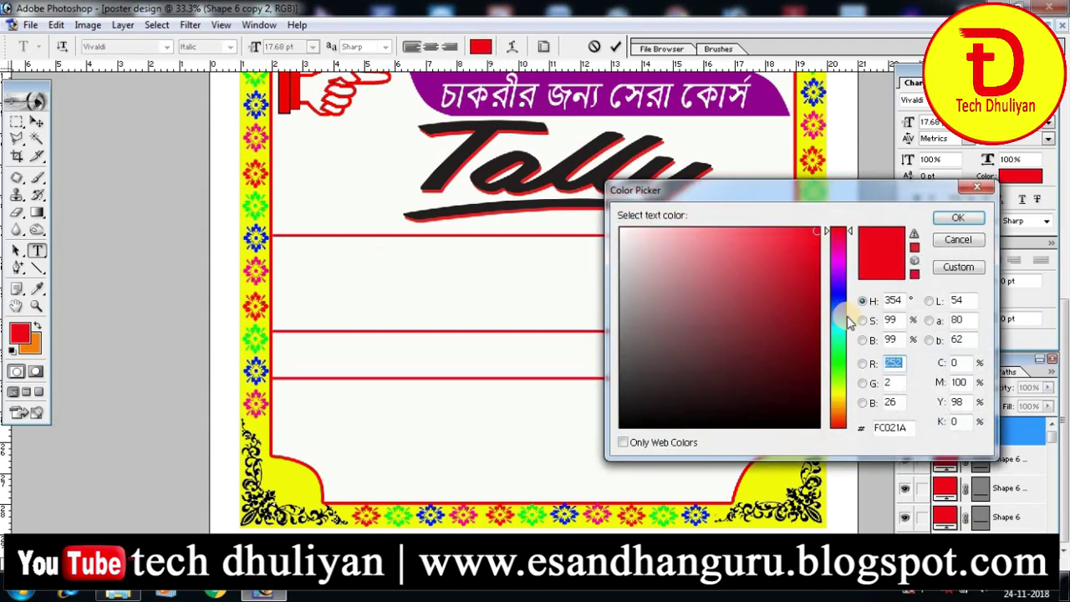
{"action": "left_click", "coordinate": [839, 295]}
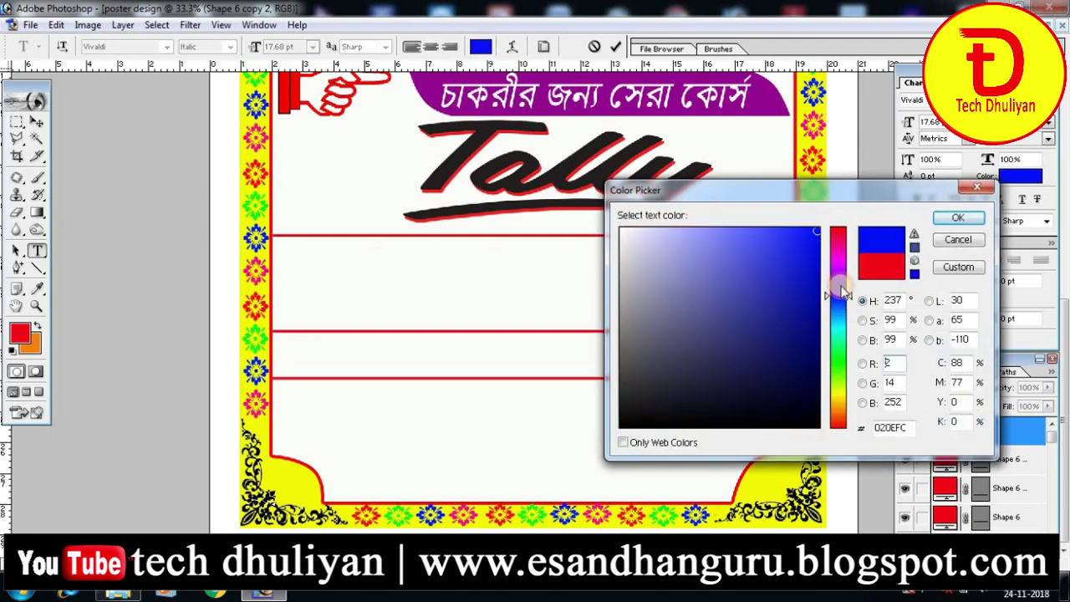
{"action": "left_click", "coordinate": [954, 219]}
{"action": "type", "text": "Tally"}
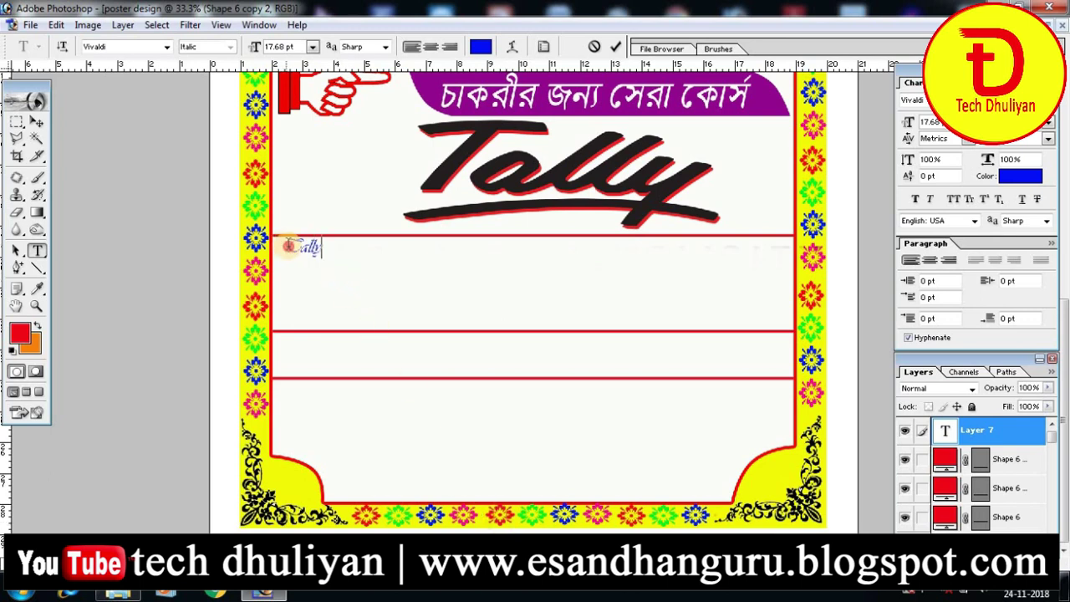
- Make the word 'Tally' faux bold and underlined, then commit it
{"action": "left_click_drag", "start_coordinate": [284, 245], "coordinate": [386, 255]}
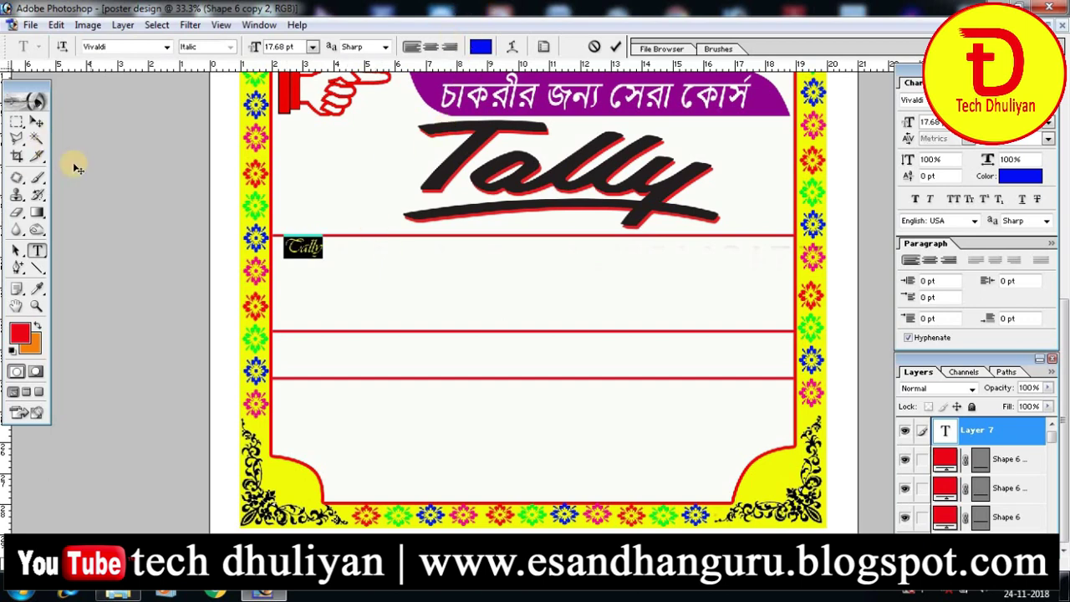
{"action": "left_click", "coordinate": [915, 201]}
{"action": "left_click", "coordinate": [1022, 198]}
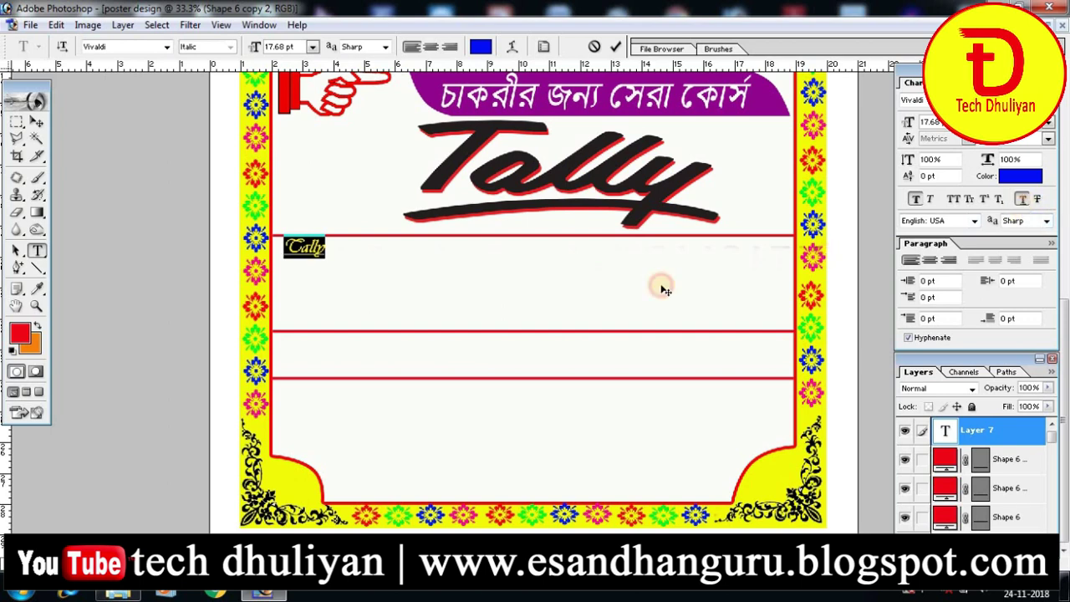
{"action": "left_click", "coordinate": [326, 249]}
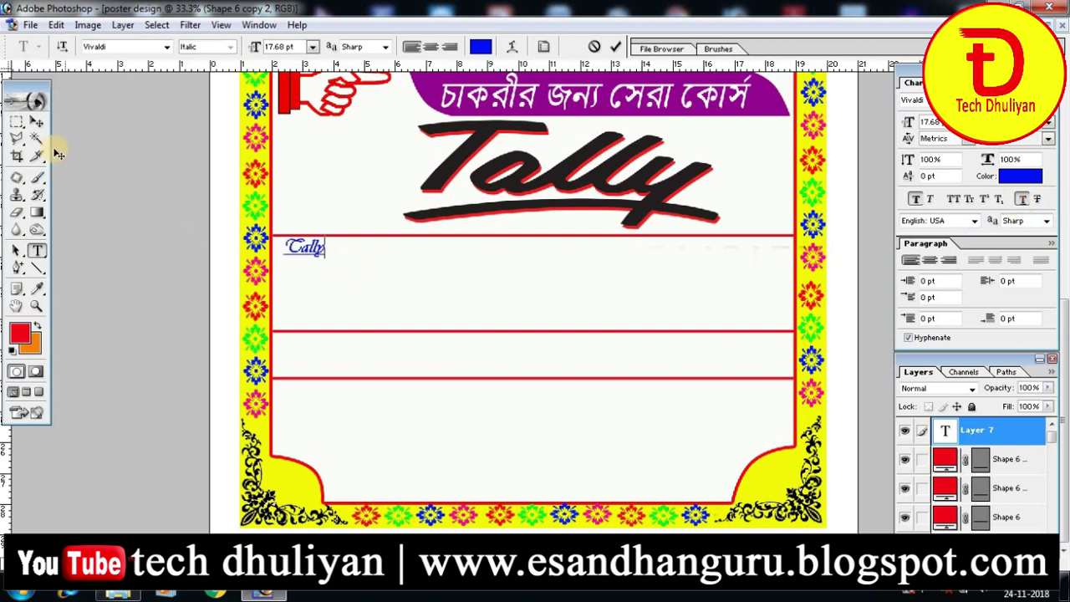
{"action": "left_click", "coordinate": [36, 121]}
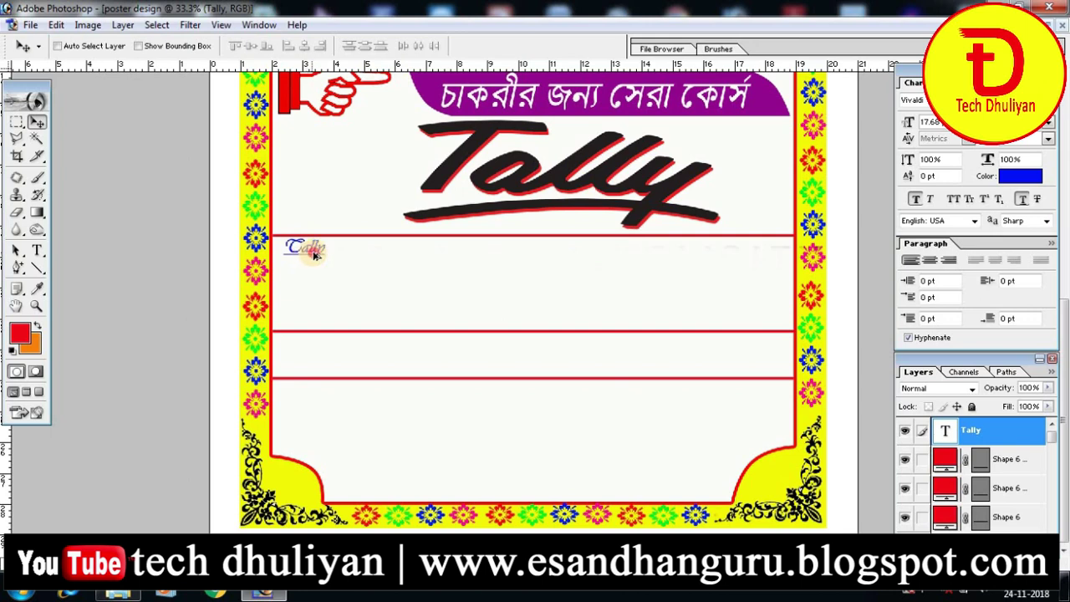
- Copy 'Tally' to the row's right end and change it to 'Duration: - 6 Months'
{"action": "left_click_drag", "start_coordinate": [316, 255], "coordinate": [668, 258]}
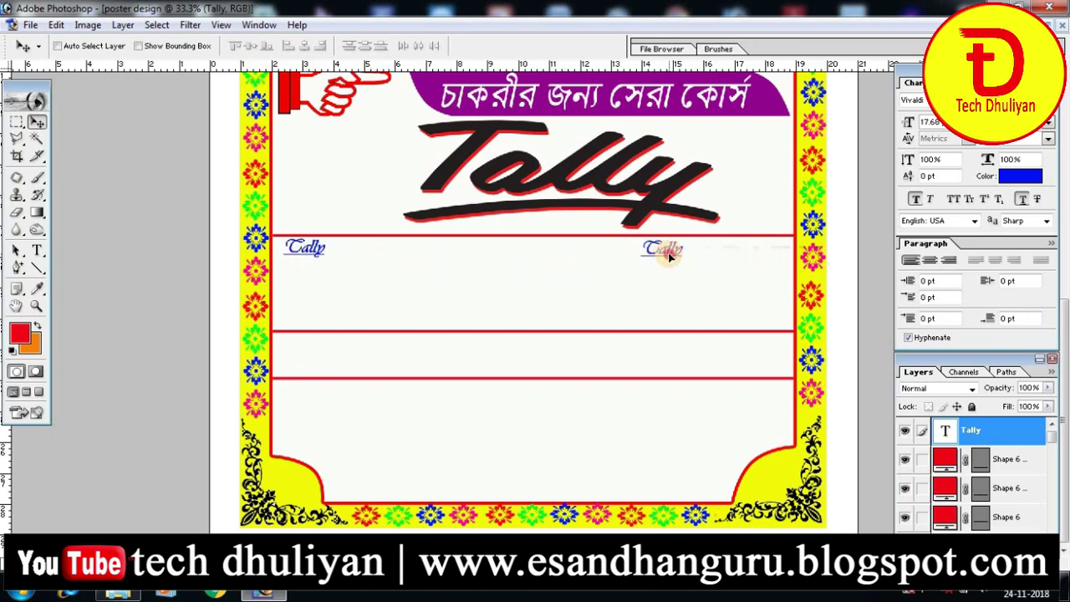
{"action": "left_click", "coordinate": [36, 250]}
{"action": "left_click_drag", "start_coordinate": [684, 249], "coordinate": [637, 249]}
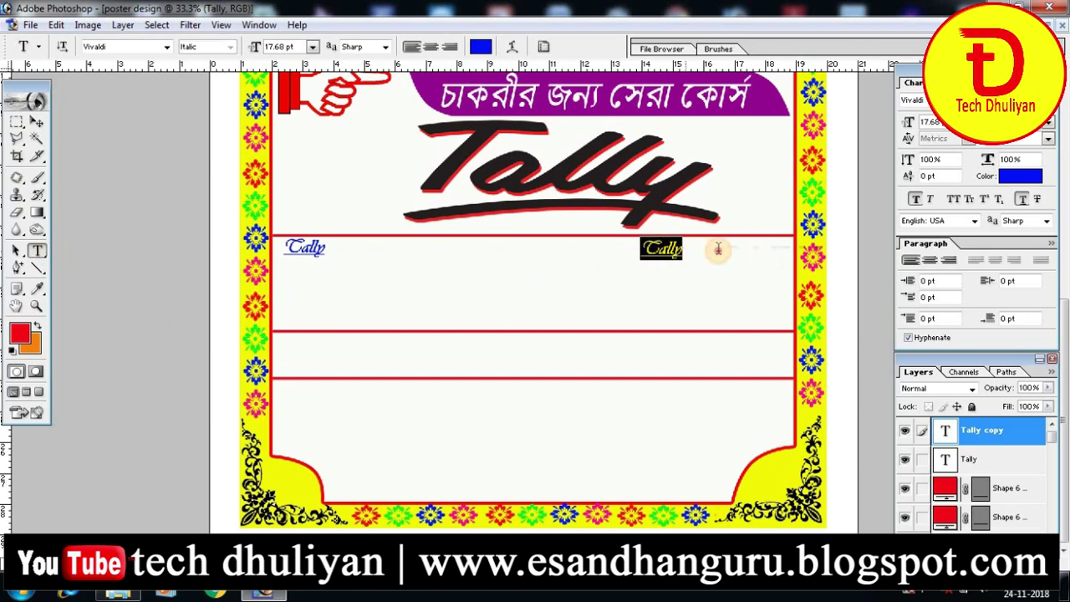
{"action": "type", "text": "ত"}
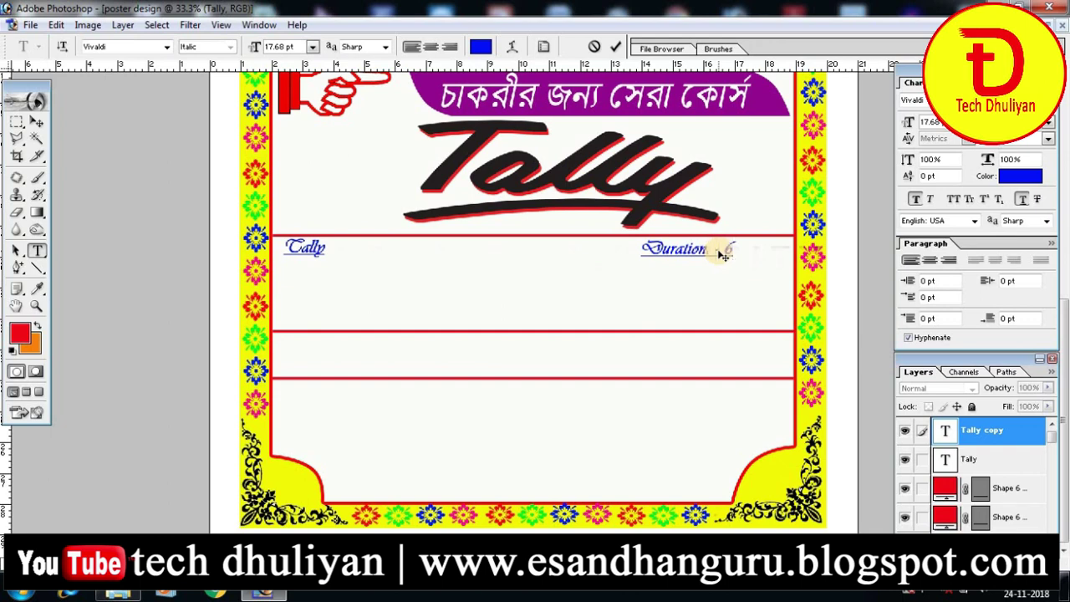
{"action": "type", "text": "M"}
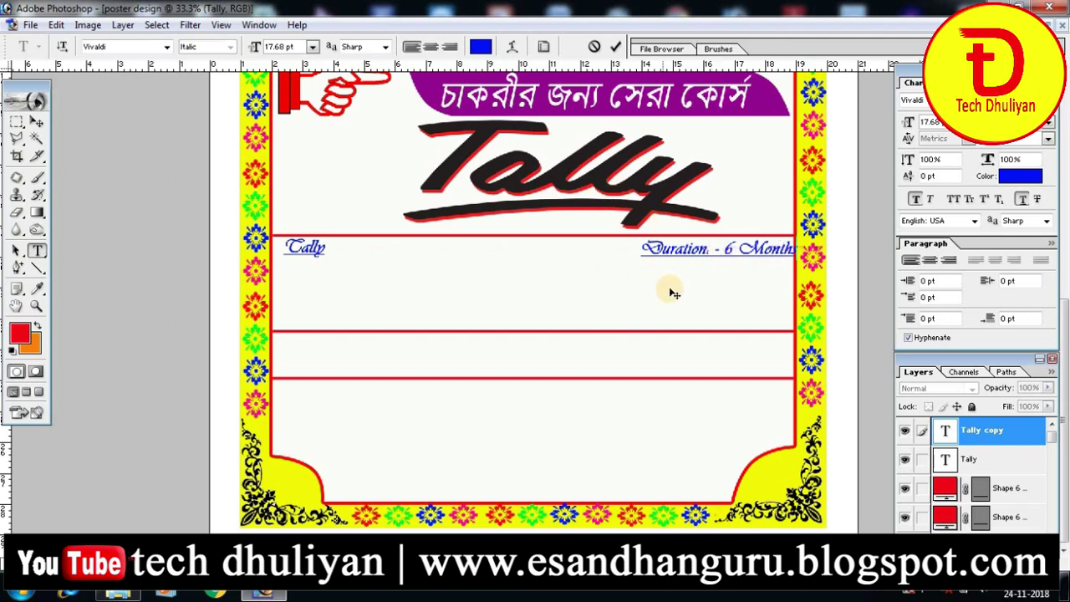
{"action": "left_click_drag", "start_coordinate": [671, 289], "coordinate": [662, 291]}
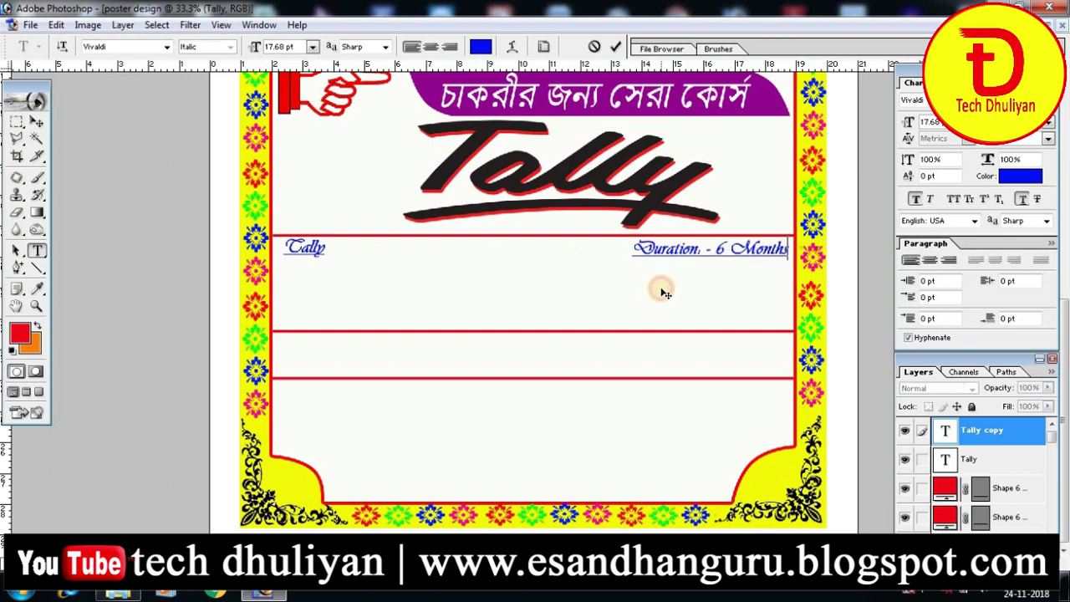
{"action": "left_click", "coordinate": [38, 122]}
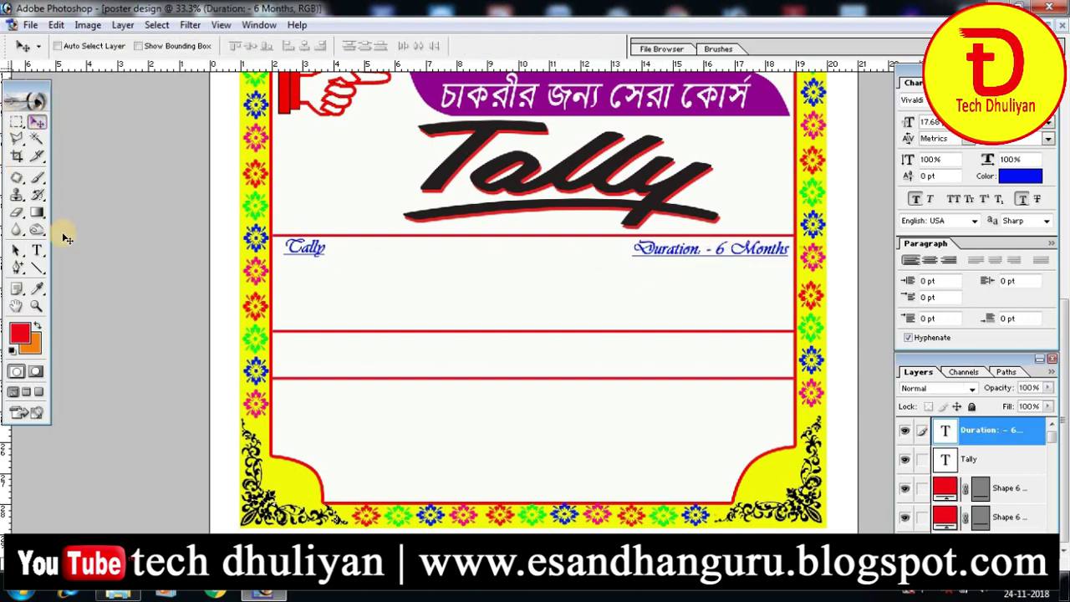
{"action": "left_click", "coordinate": [38, 250]}
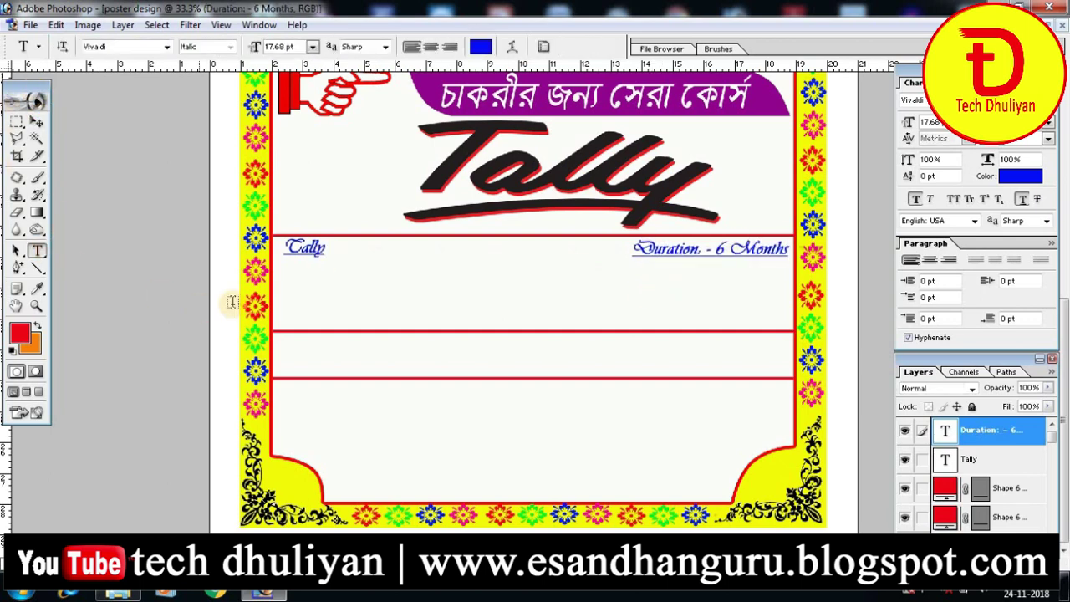
- Start a text line below Tally in black Monotype Corsiva
{"action": "left_click", "coordinate": [283, 273]}
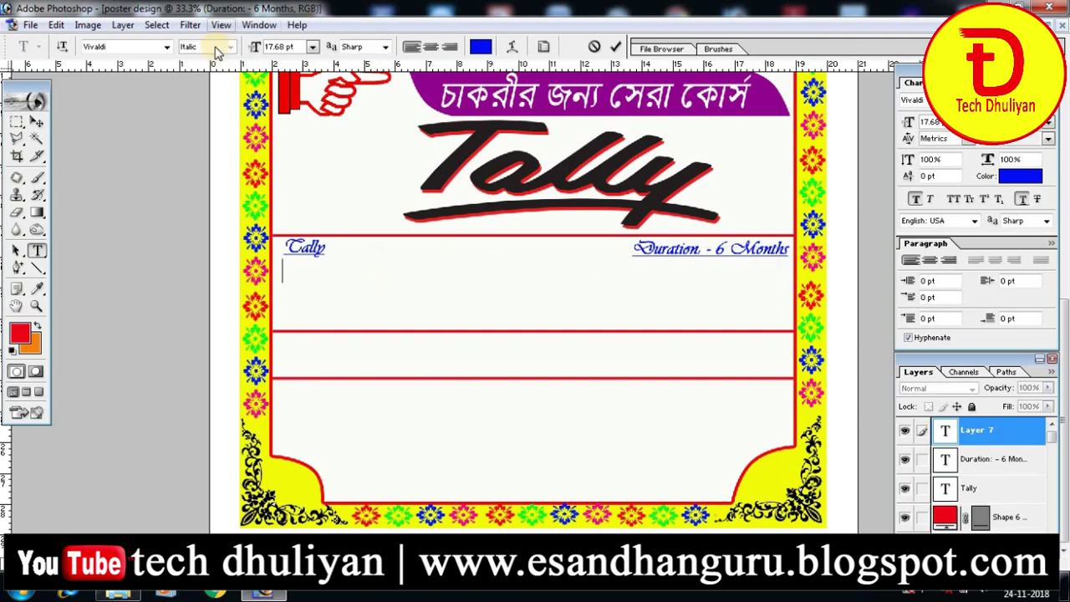
{"action": "left_click", "coordinate": [167, 46]}
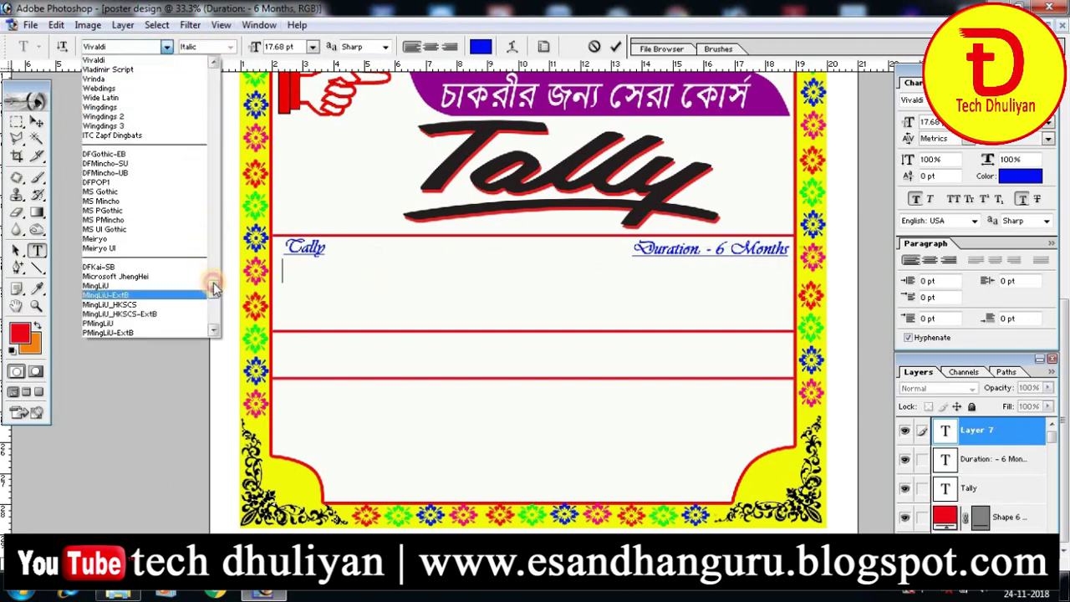
{"action": "scroll", "coordinate": [211, 280], "scroll_direction": "up", "scroll_amount": 3}
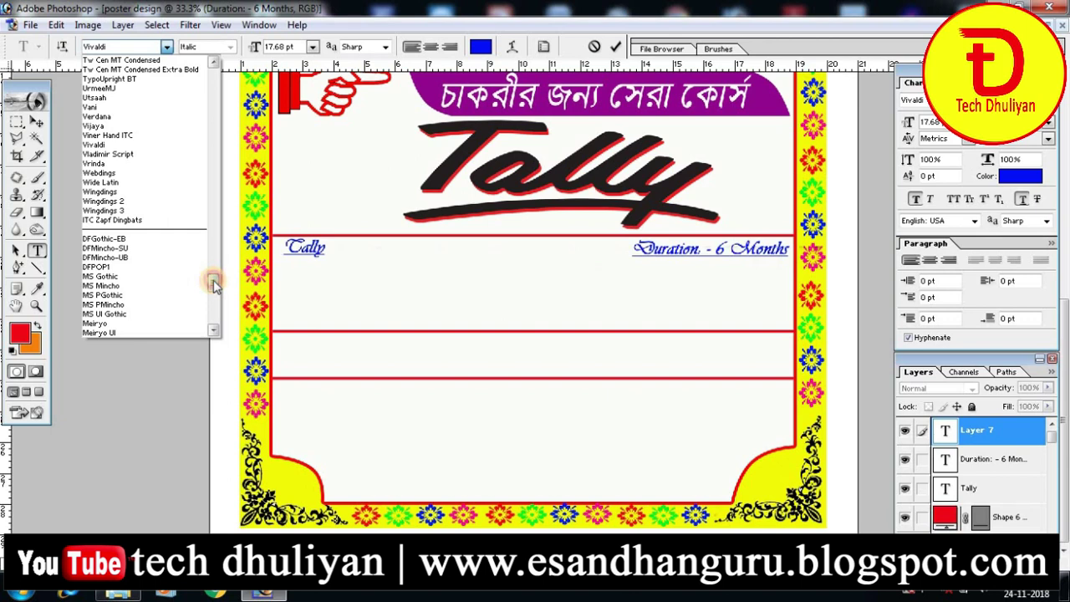
{"action": "scroll", "coordinate": [213, 286], "scroll_direction": "up", "scroll_amount": 2}
{"action": "left_click_drag", "start_coordinate": [213, 286], "coordinate": [213, 67]}
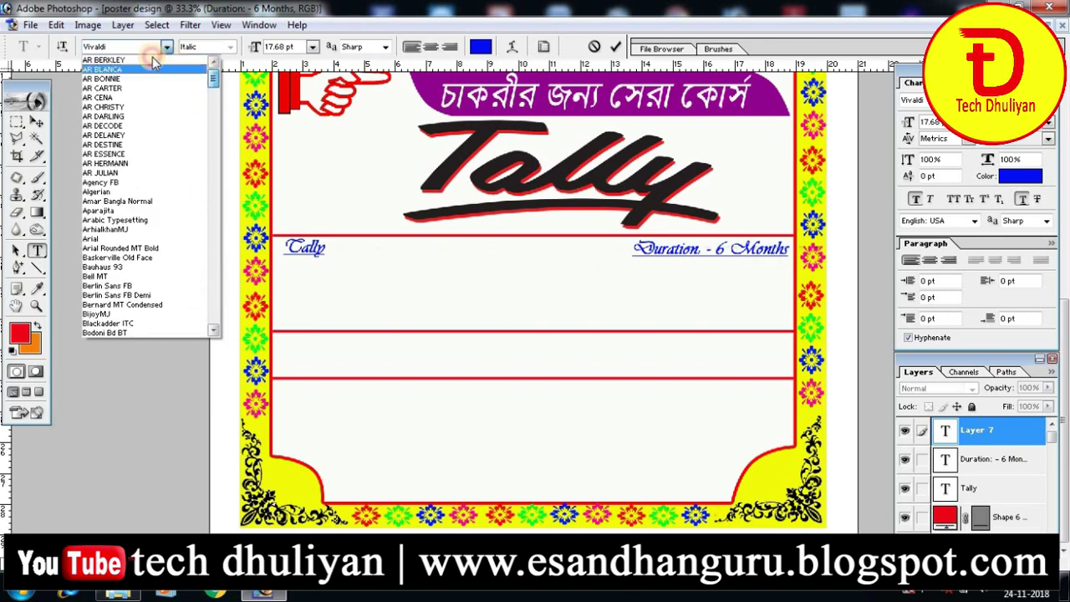
{"action": "left_click", "coordinate": [101, 48]}
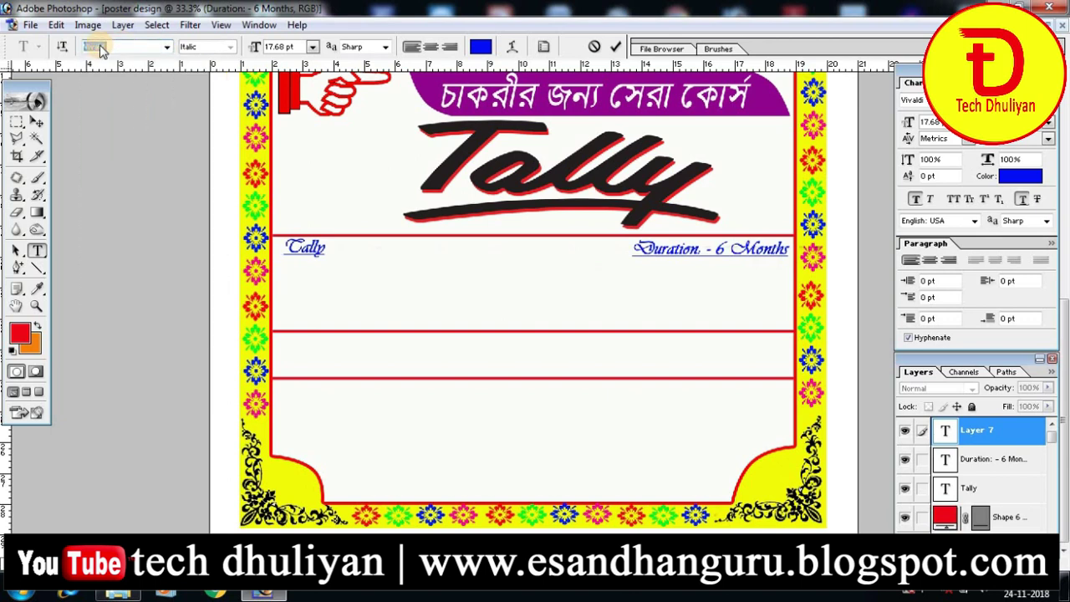
{"action": "type", "text": "Monotype Corsiva"}
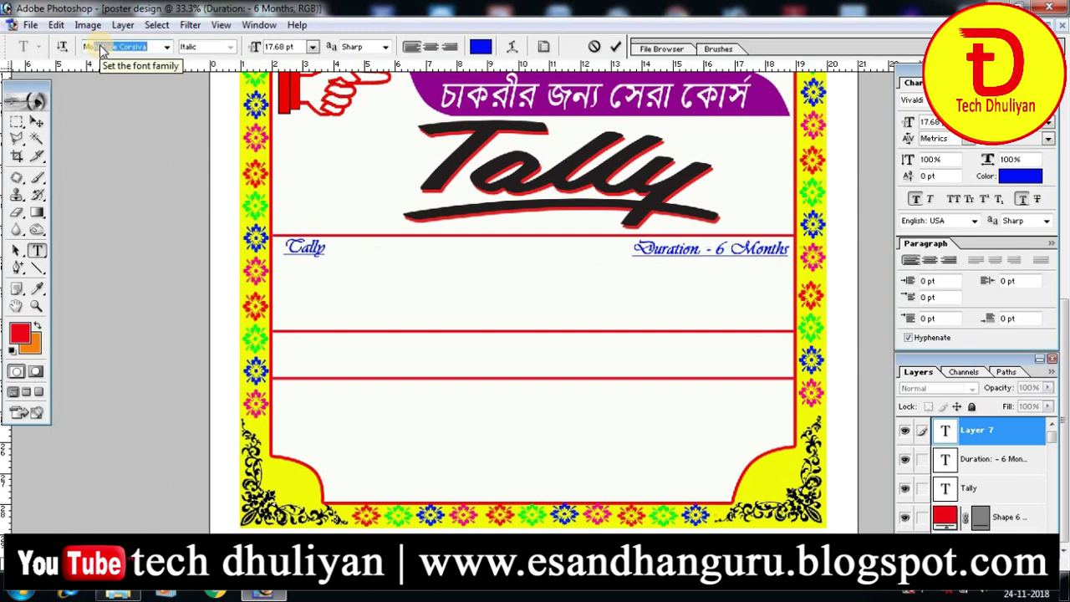
{"action": "key", "text": "Return"}
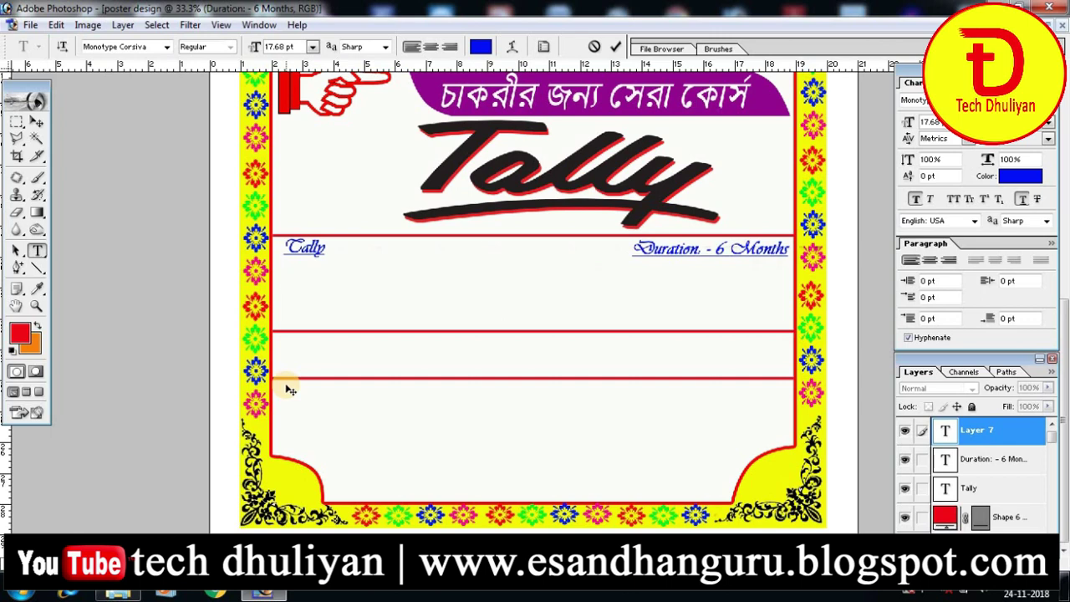
{"action": "left_click", "coordinate": [480, 47]}
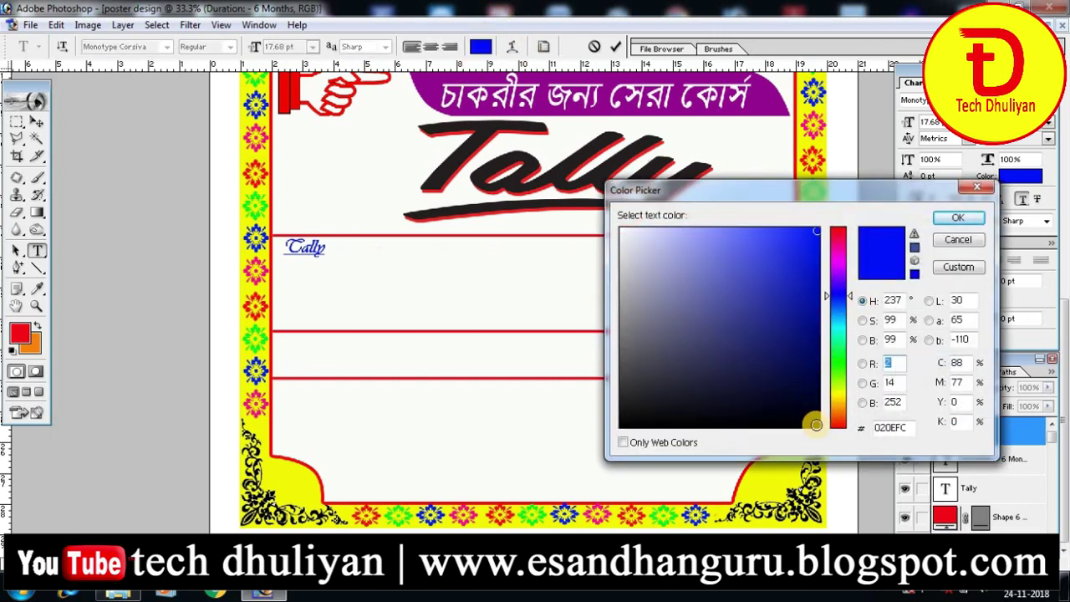
{"action": "left_click", "coordinate": [816, 424]}
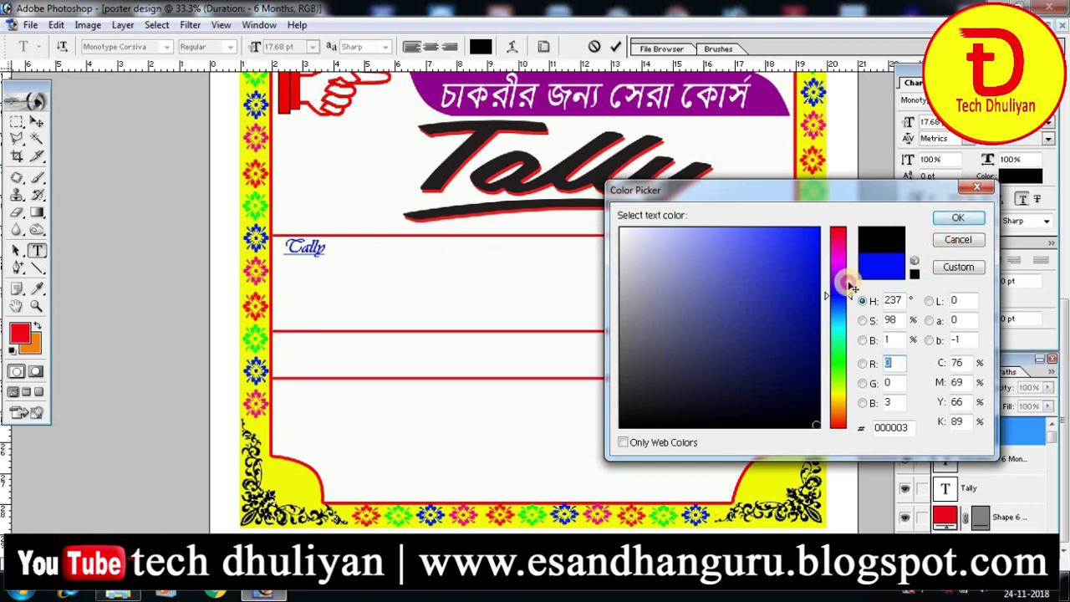
{"action": "key", "text": "Return"}
{"action": "left_click", "coordinate": [468, 369]}
- Turn off underline and type the course topics 'Principle of Accounts, Basic Accounts, ledger, Trial Balance,'
{"action": "type", "text": "Pr"}
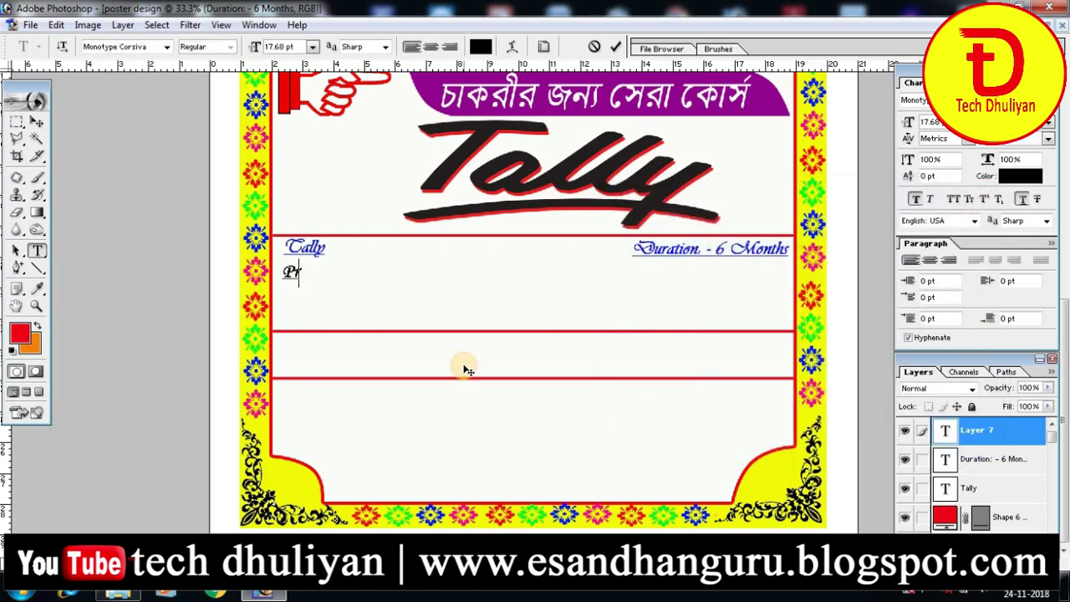
{"action": "key", "text": "BackSpace"}
{"action": "key", "text": "BackSpace"}
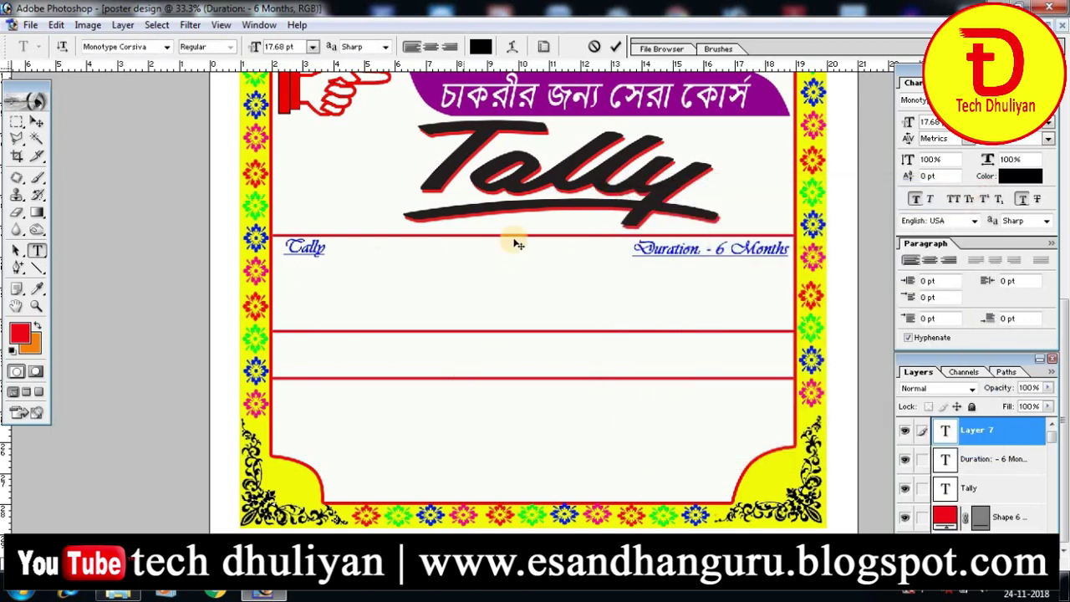
{"action": "left_click", "coordinate": [1021, 199]}
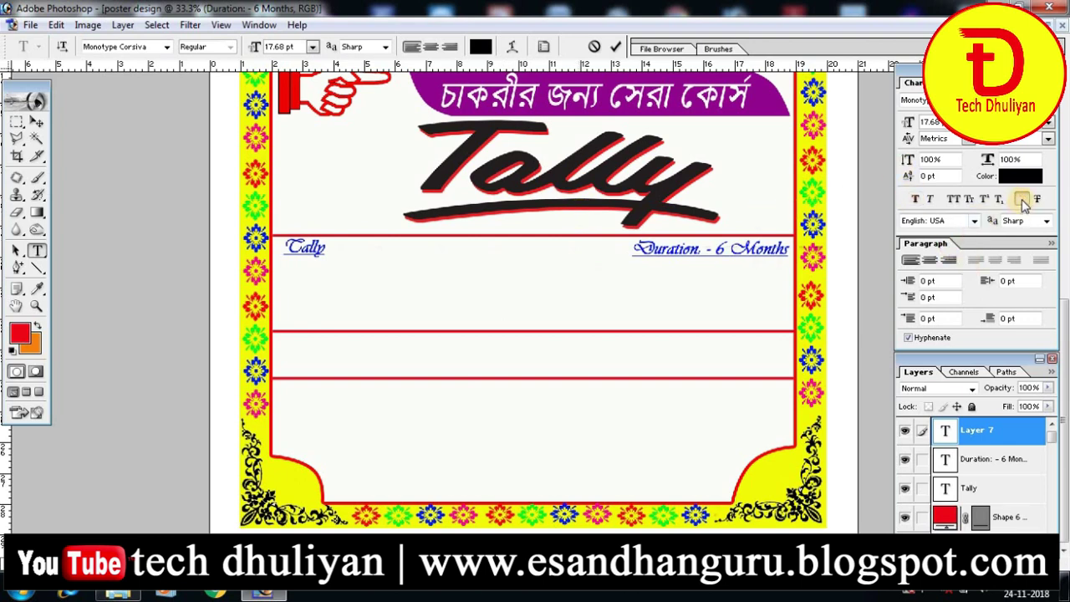
{"action": "type", "text": "Pri"}
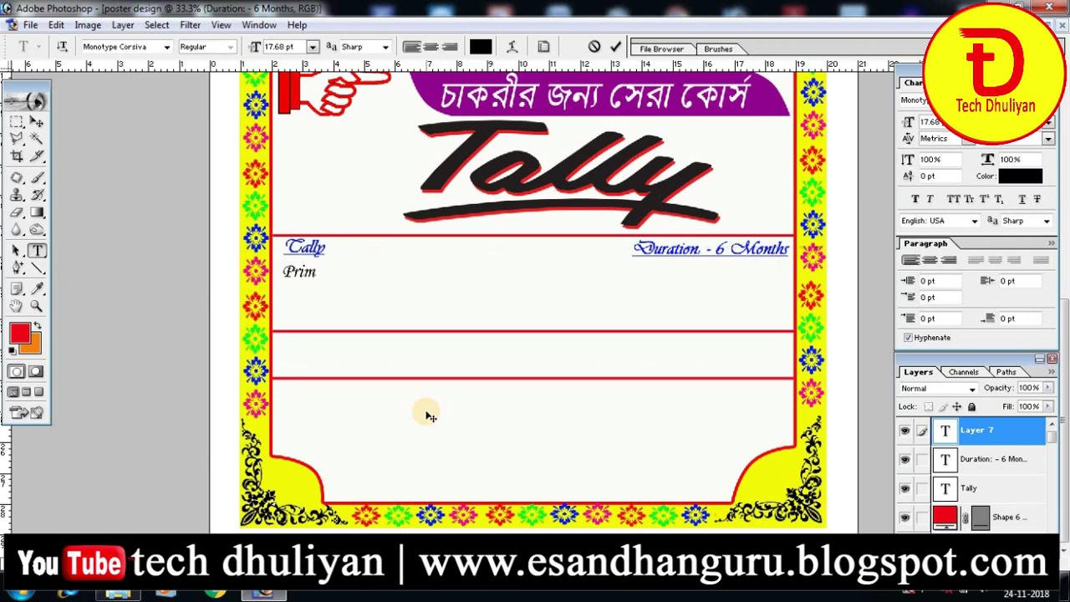
{"action": "type", "text": "nci"}
{"action": "type", "text": "pla"}
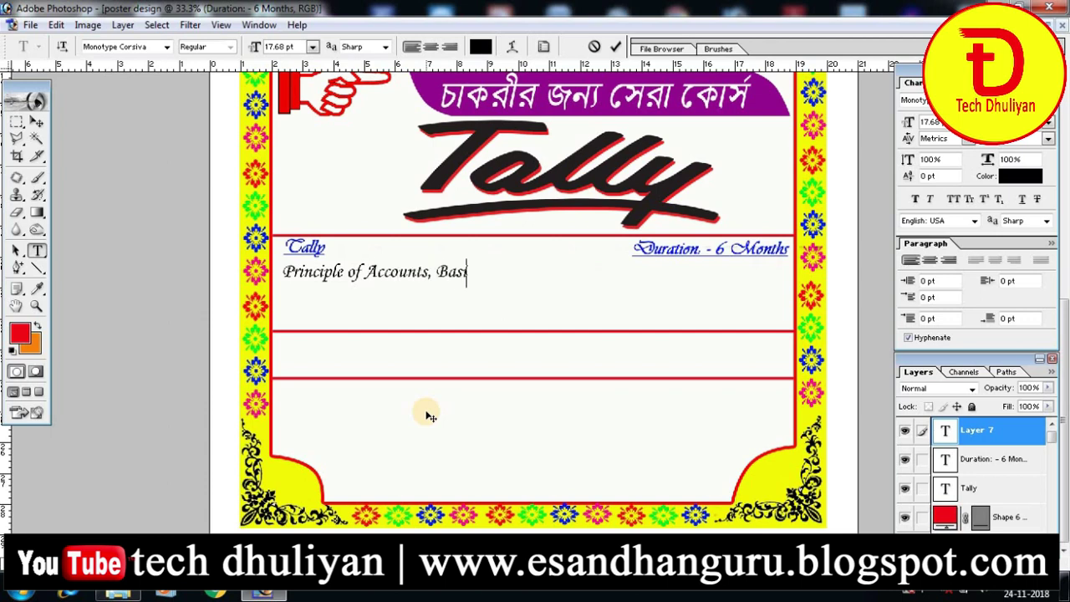
{"action": "type", "text": "Accounts, ledger, T"}
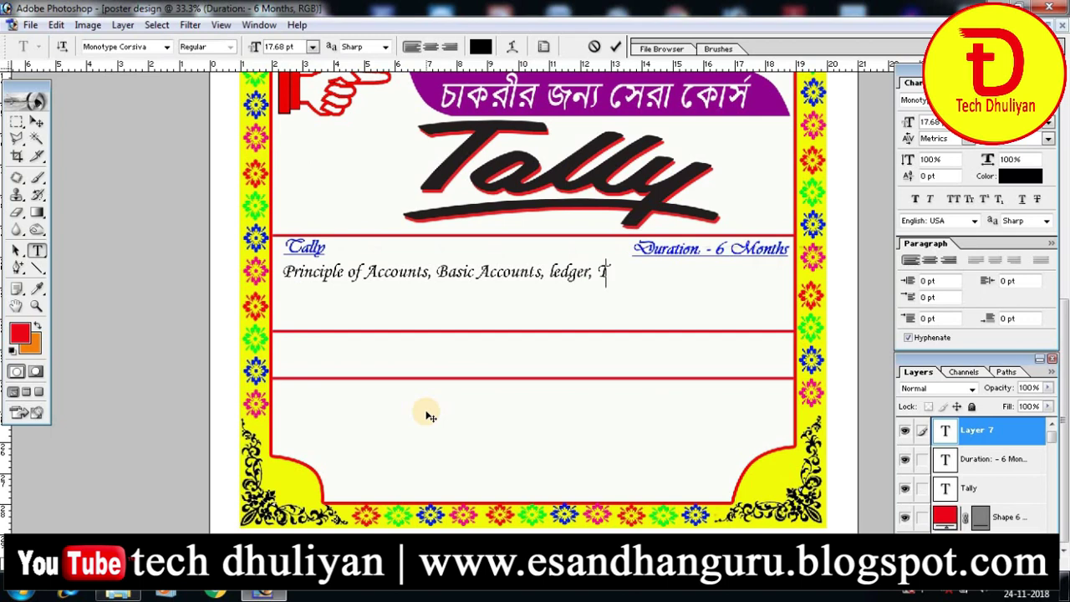
{"action": "type", "text": "Ban"}
{"action": "type", "text": "nce,"}
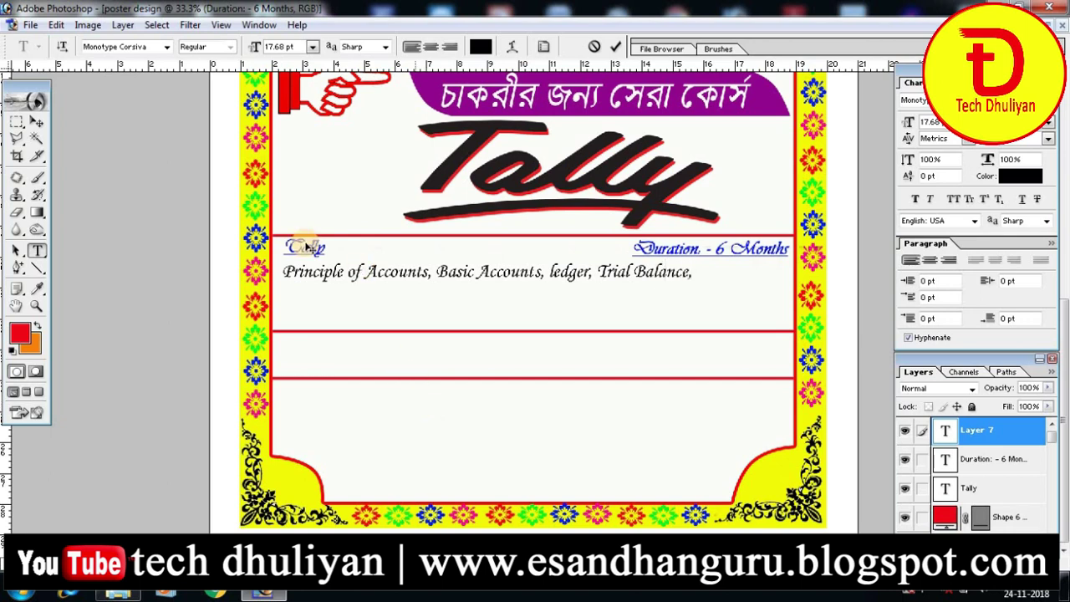
- Paste 'Accounts,' after 'Balance,', trim the extra text, and commit the topic line
{"action": "left_click_drag", "start_coordinate": [365, 271], "coordinate": [674, 272]}
{"action": "key", "text": "ctrl+c"}
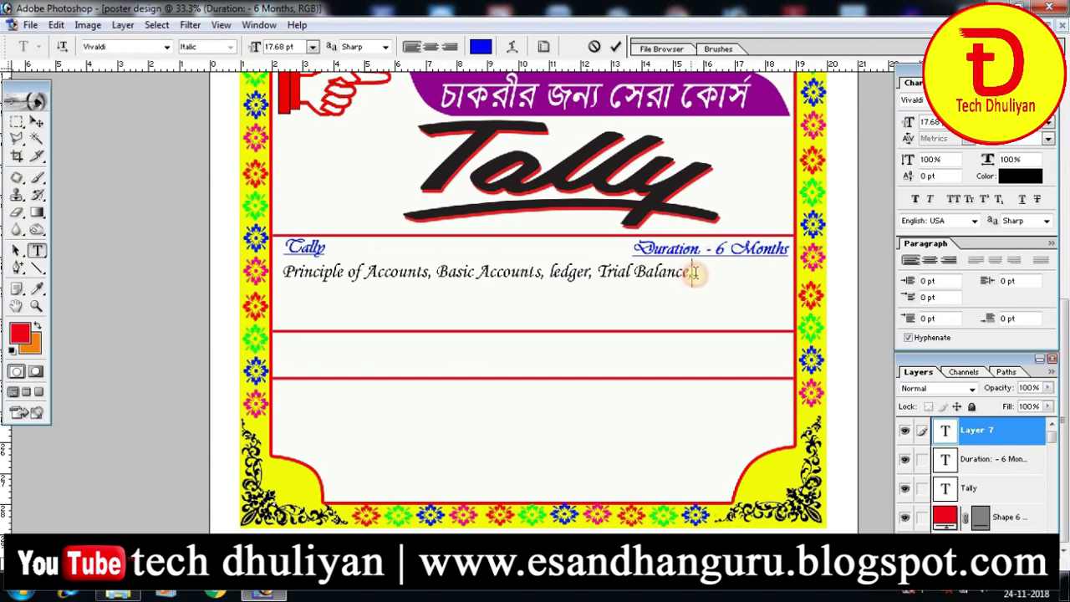
{"action": "left_click", "coordinate": [694, 271]}
{"action": "key", "text": "ctrl+v"}
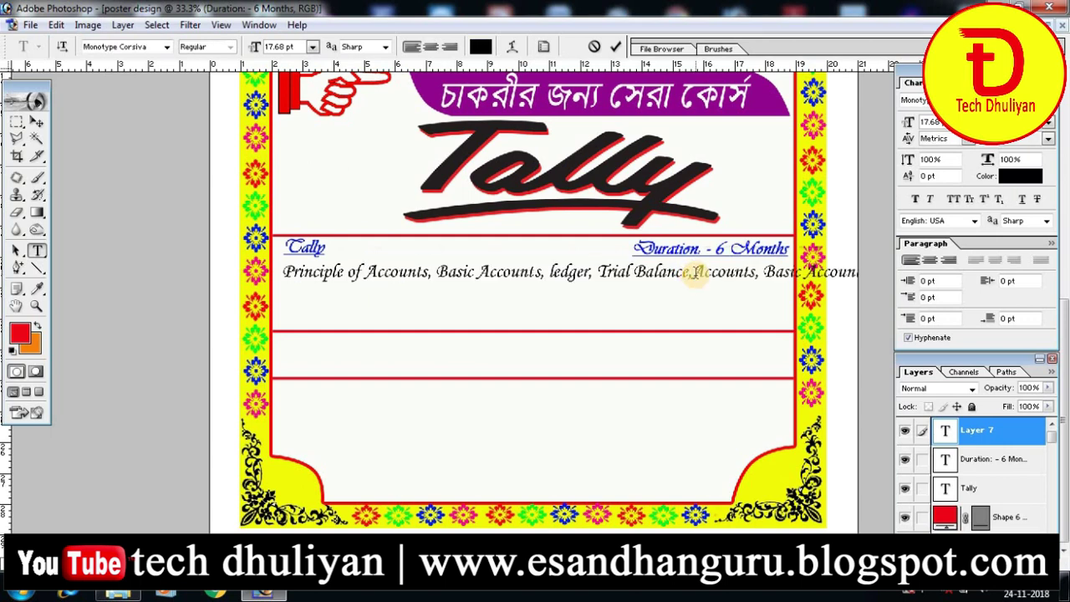
{"action": "key", "text": "BackSpace"}
{"action": "key", "text": "BackSpace"}
{"action": "key", "text": "BackSpace"}
{"action": "key", "text": "BackSpace"}
{"action": "key", "text": "BackSpace"}
{"action": "key", "text": "BackSpace"}
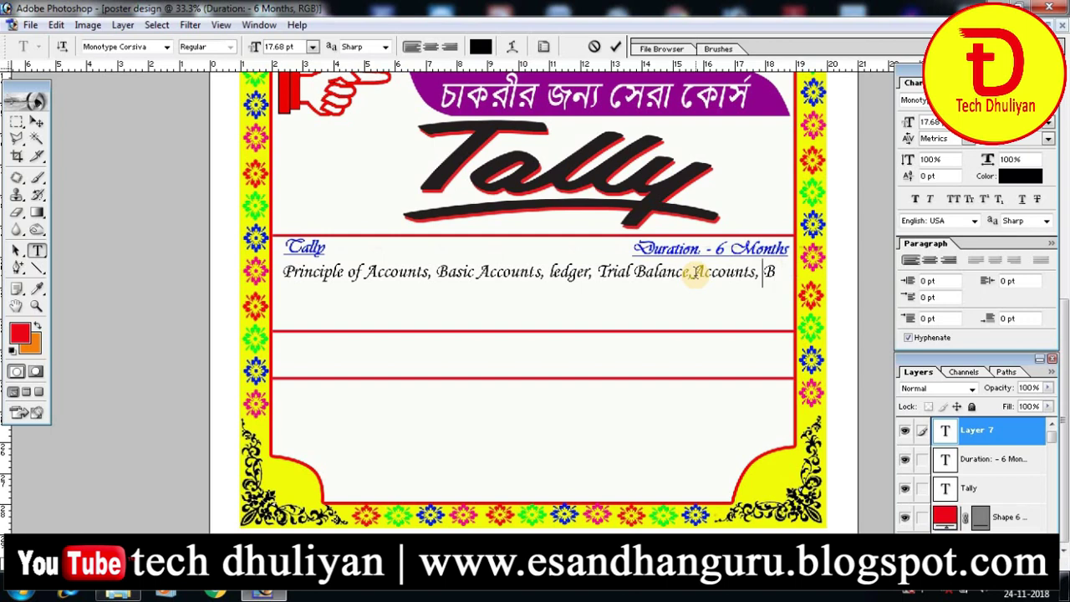
{"action": "key", "text": "ctrl+Return"}
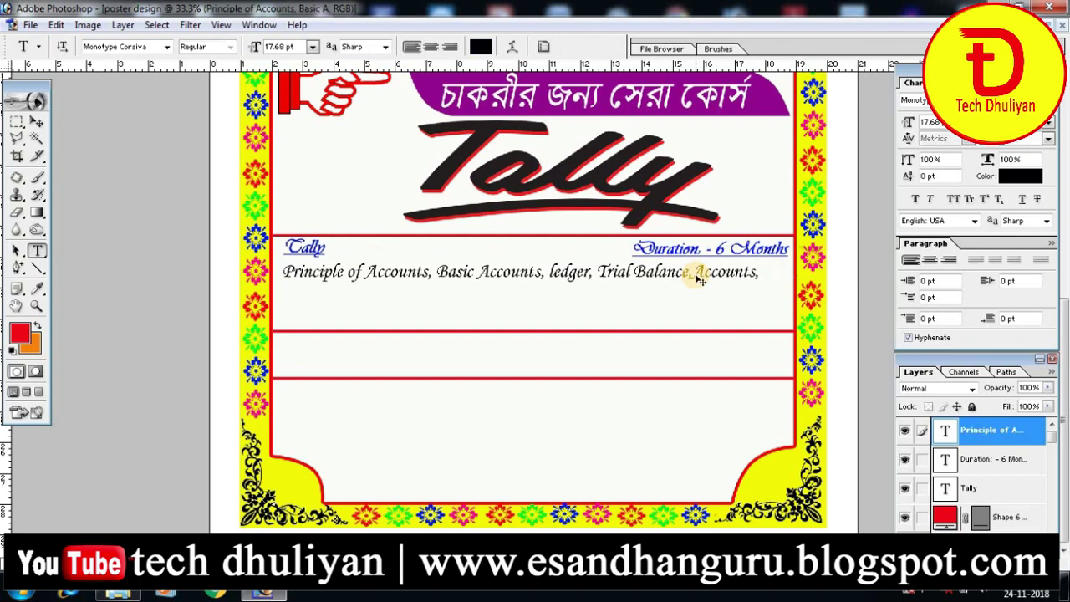
{"action": "left_click", "coordinate": [760, 281]}
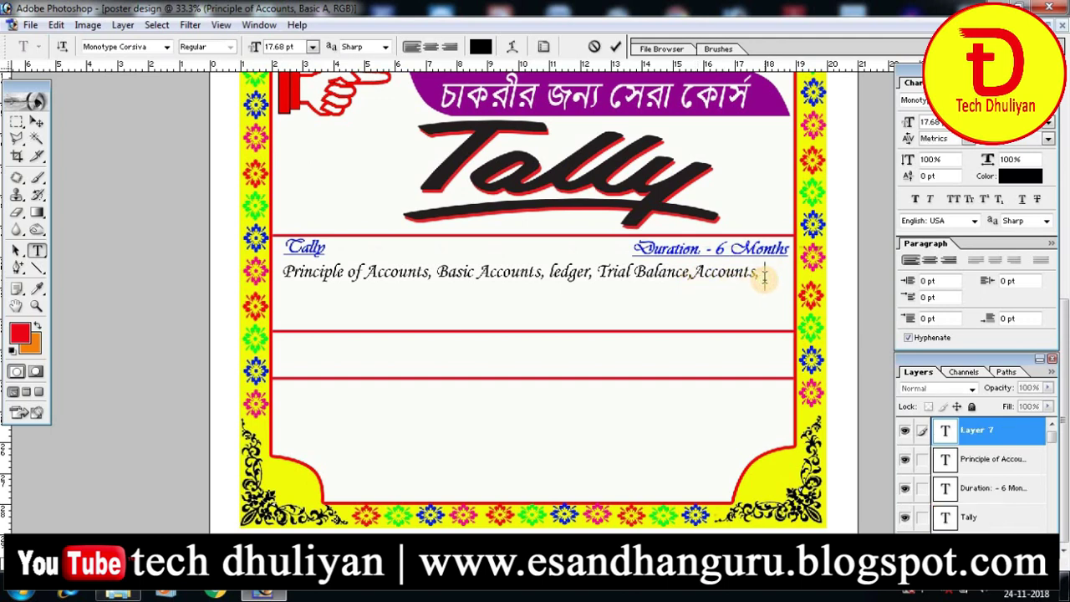
{"action": "key", "text": "ctrl+Return"}
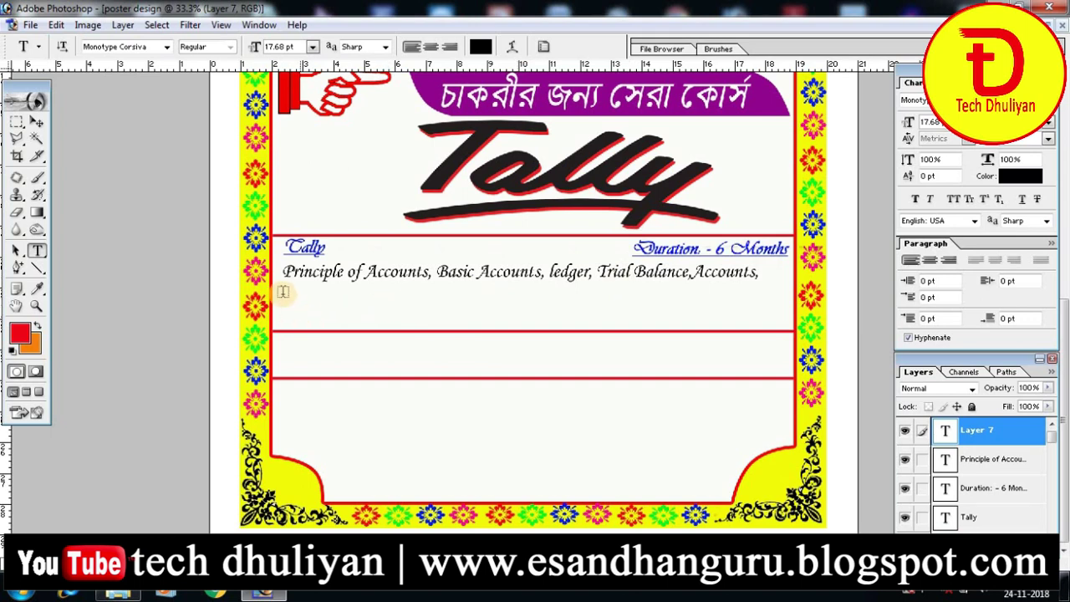
- Paste the copied accounts topic phrase onto two more lines below the first topic line
{"action": "left_click", "coordinate": [424, 308]}
{"action": "key", "text": "ctrl+v"}
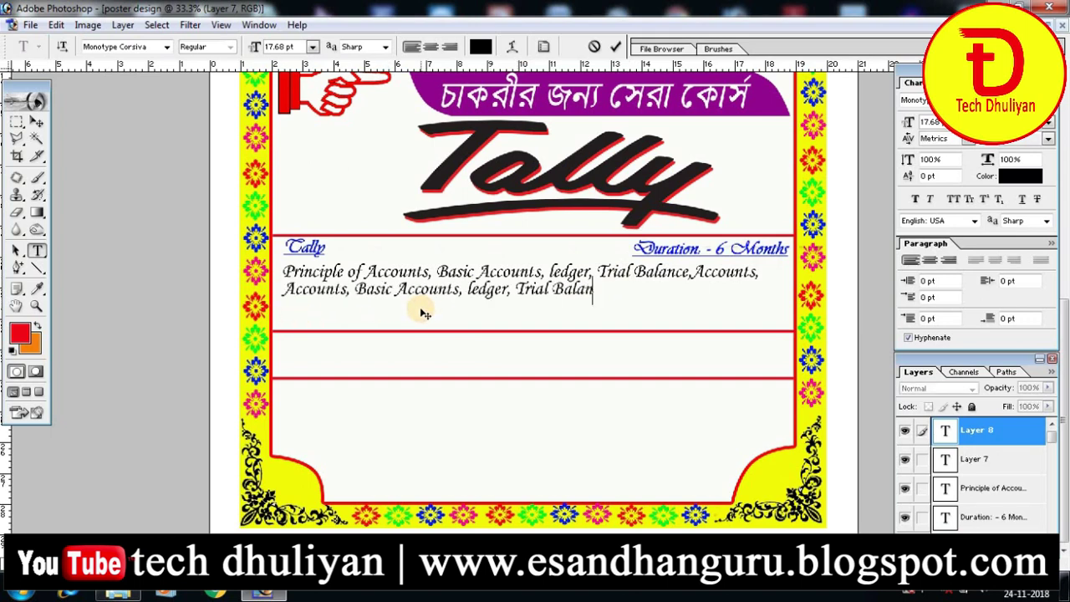
{"action": "key", "text": "ctrl+v"}
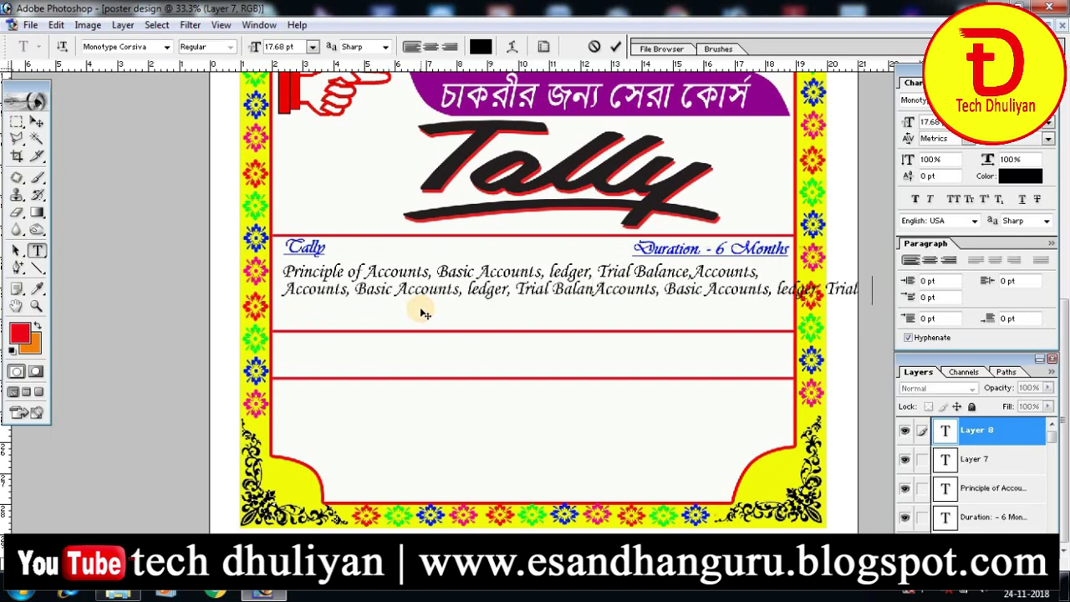
{"action": "key", "text": "BackSpace"}
{"action": "key", "text": "BackSpace"}
{"action": "key", "text": "BackSpace"}
{"action": "key", "text": "BackSpace"}
{"action": "key", "text": "BackSpace"}
{"action": "key", "text": "BackSpace"}
{"action": "key", "text": "BackSpace"}
{"action": "key", "text": "BackSpace"}
{"action": "key", "text": "BackSpace"}
{"action": "key", "text": "BackSpace"}
{"action": "key", "text": "BackSpace"}
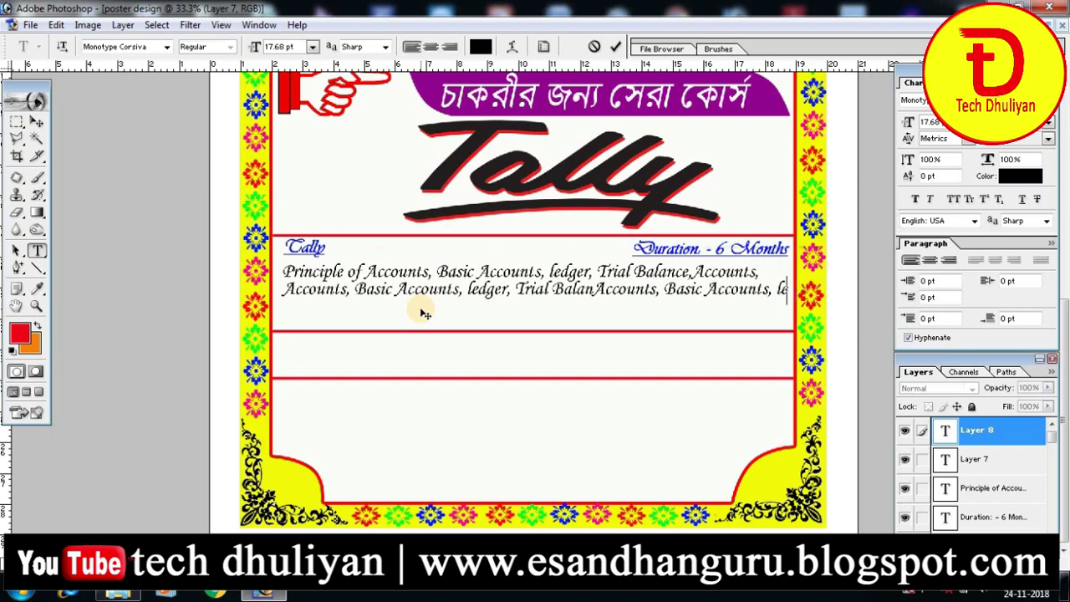
{"action": "key", "text": "BackSpace"}
{"action": "key", "text": "Return"}
{"action": "key", "text": "ctrl+v"}
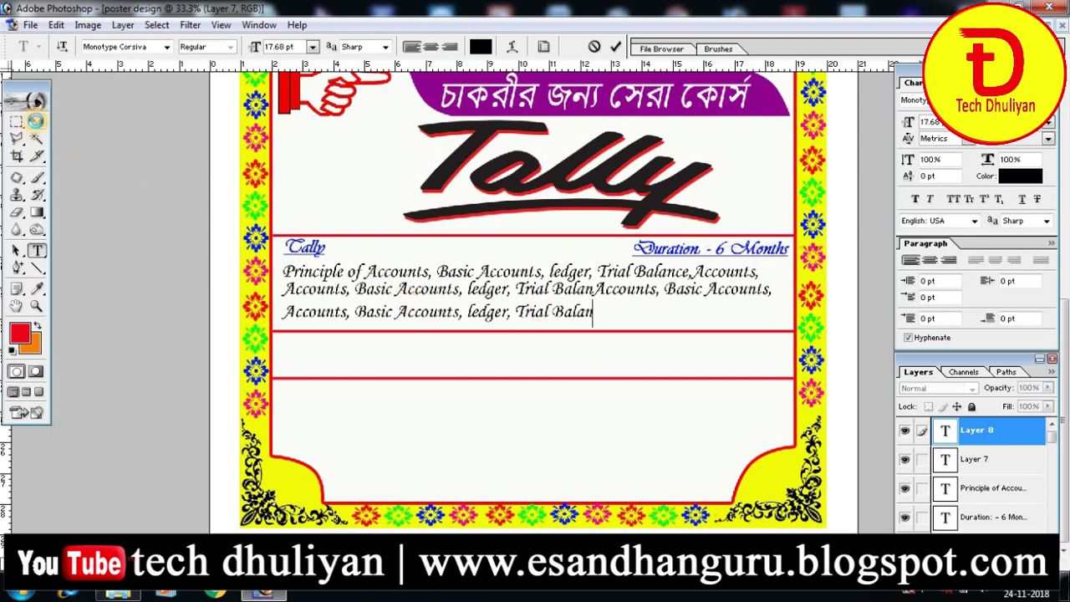
{"action": "left_click", "coordinate": [35, 120]}
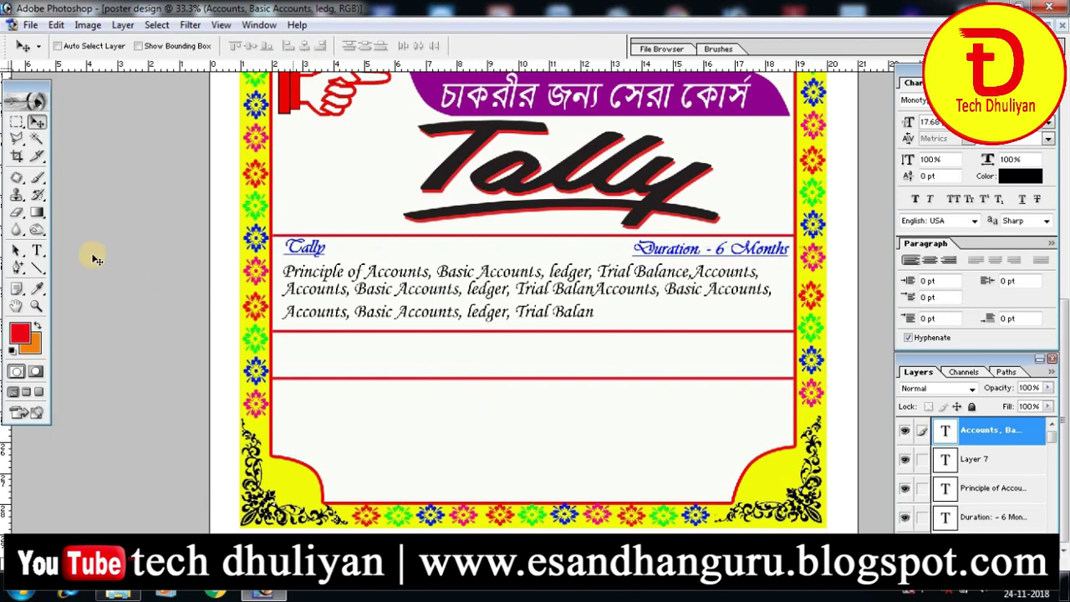
{"action": "left_click", "coordinate": [37, 251]}
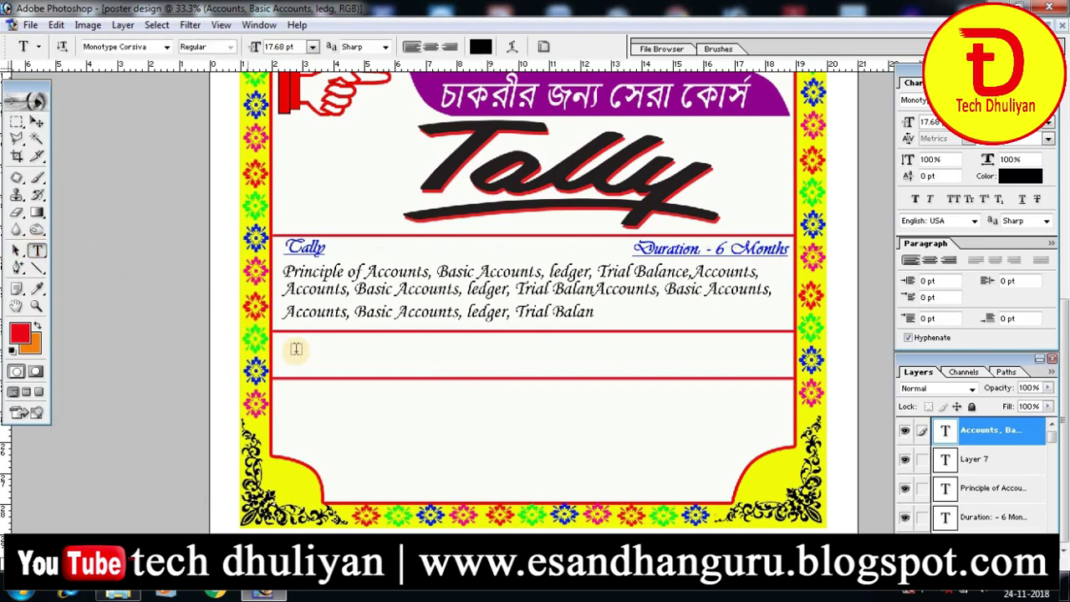
- Start a text line in the lower box and type 'Course' in dark blue 05059A
{"action": "left_click", "coordinate": [284, 348]}
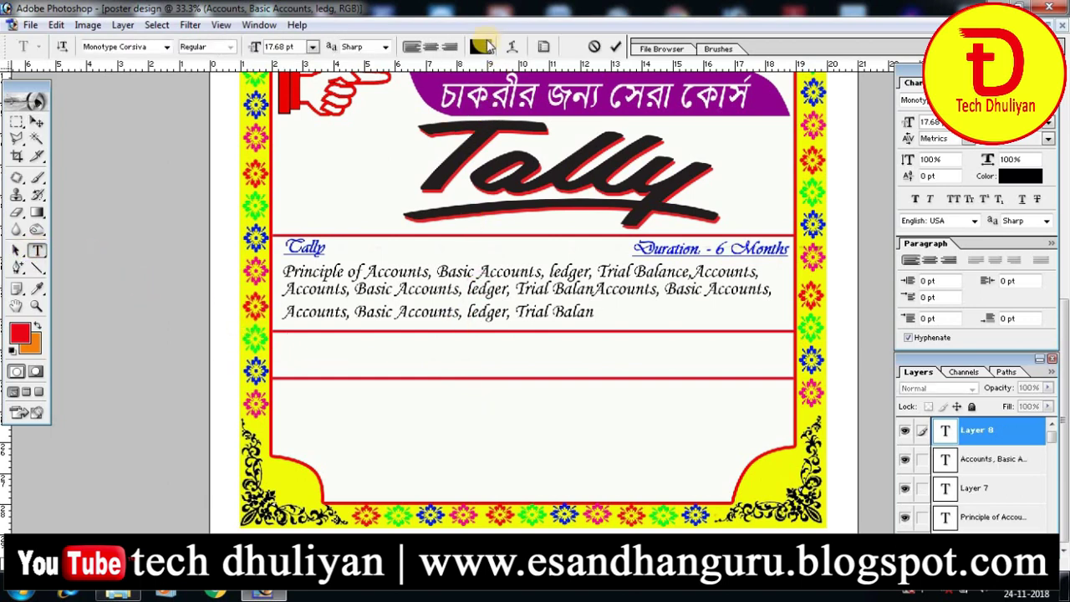
{"action": "left_click", "coordinate": [482, 46]}
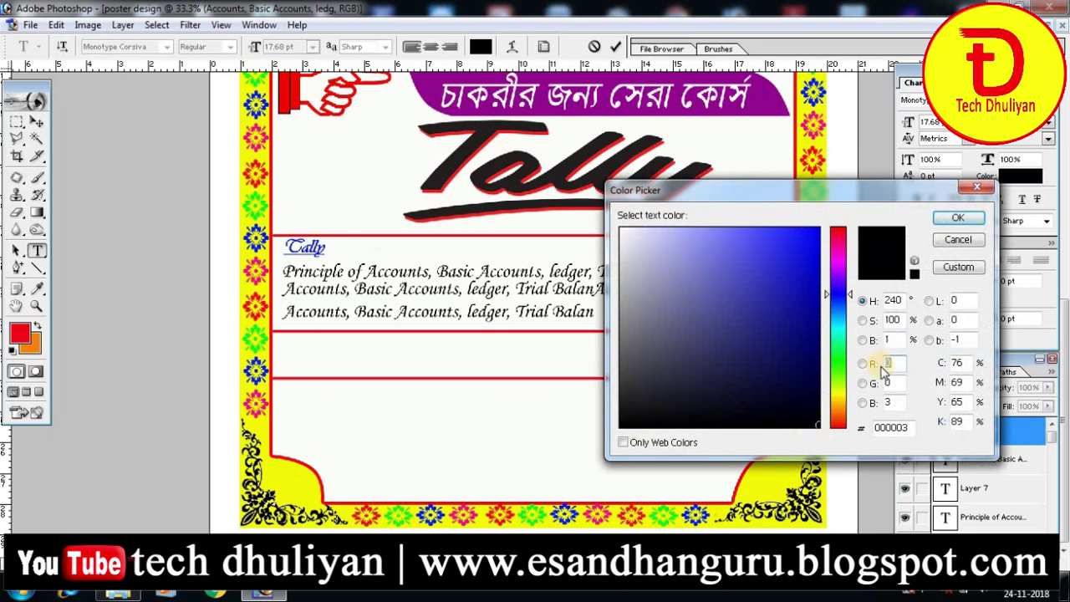
{"action": "left_click", "coordinate": [812, 306]}
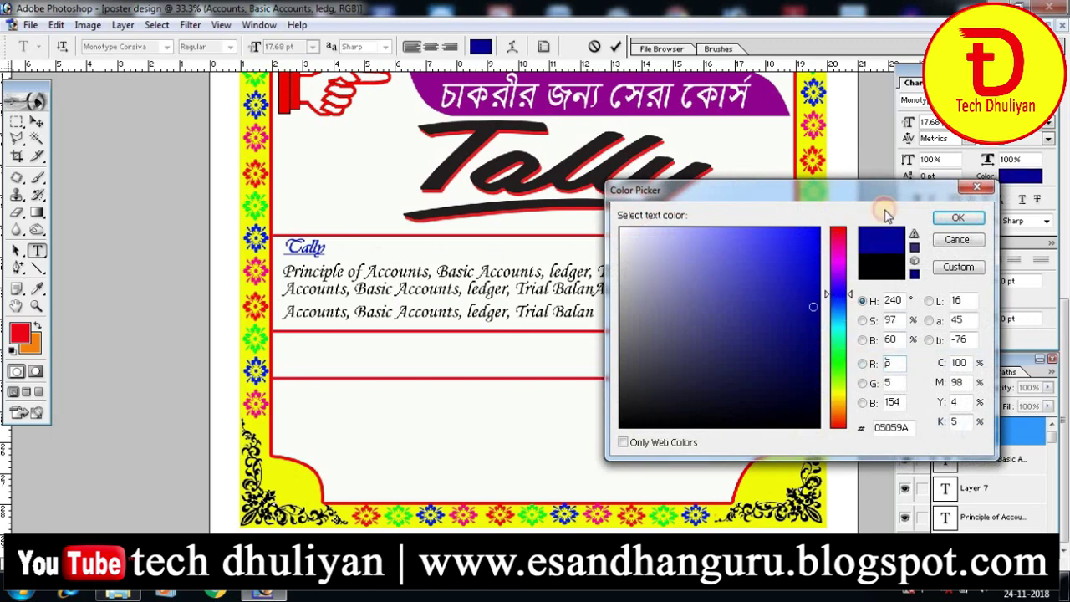
{"action": "left_click", "coordinate": [957, 218]}
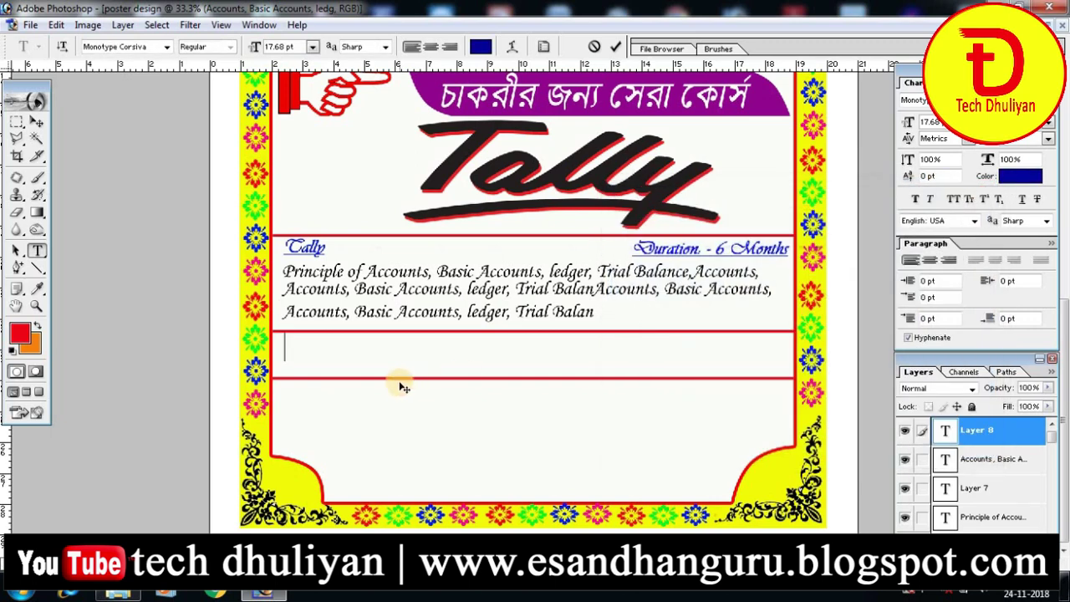
{"action": "type", "text": "Cou"}
{"action": "type", "text": "rse"}
- Switch to the RinkiyMJ font and type Bengali characters after 'Course'
{"action": "left_click", "coordinate": [166, 47]}
{"action": "mouse_move", "coordinate": [209, 137]}
{"action": "left_mouse_down"}
{"action": "mouse_move", "coordinate": [221, 276]}
{"action": "mouse_move", "coordinate": [220, 239]}
{"action": "left_mouse_up"}
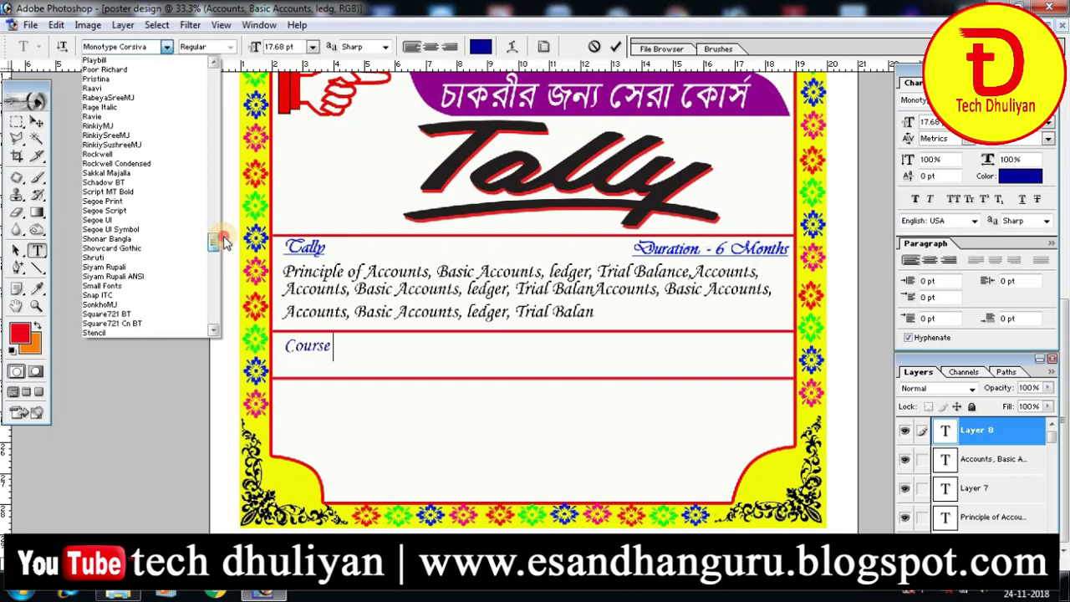
{"action": "left_click", "coordinate": [114, 125]}
{"action": "type", "text": "শ"}
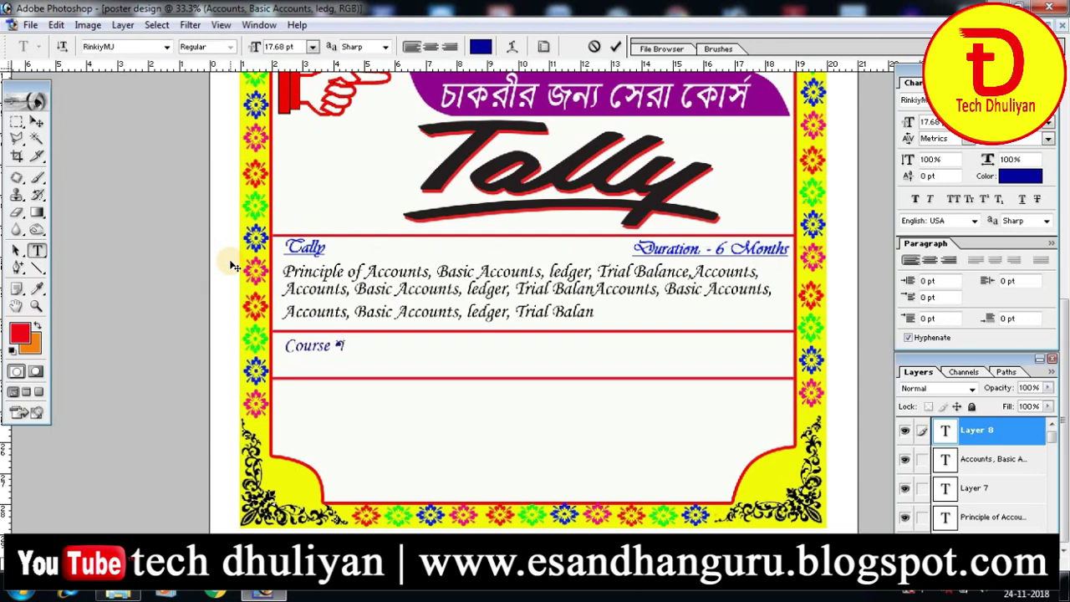
{"action": "key", "text": "BackSpace"}
{"action": "type", "text": "‡k"}
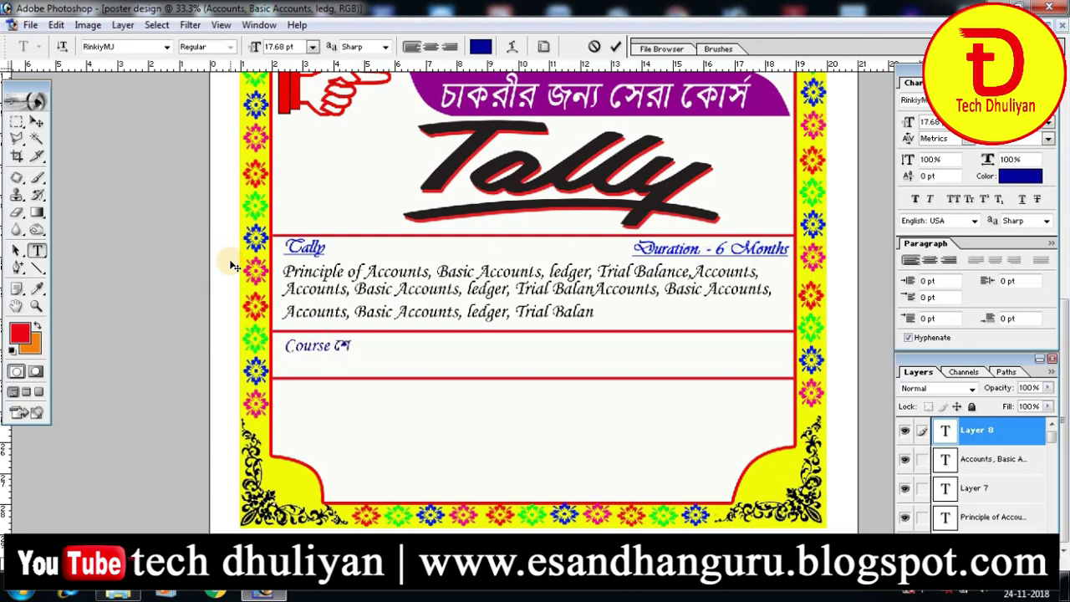
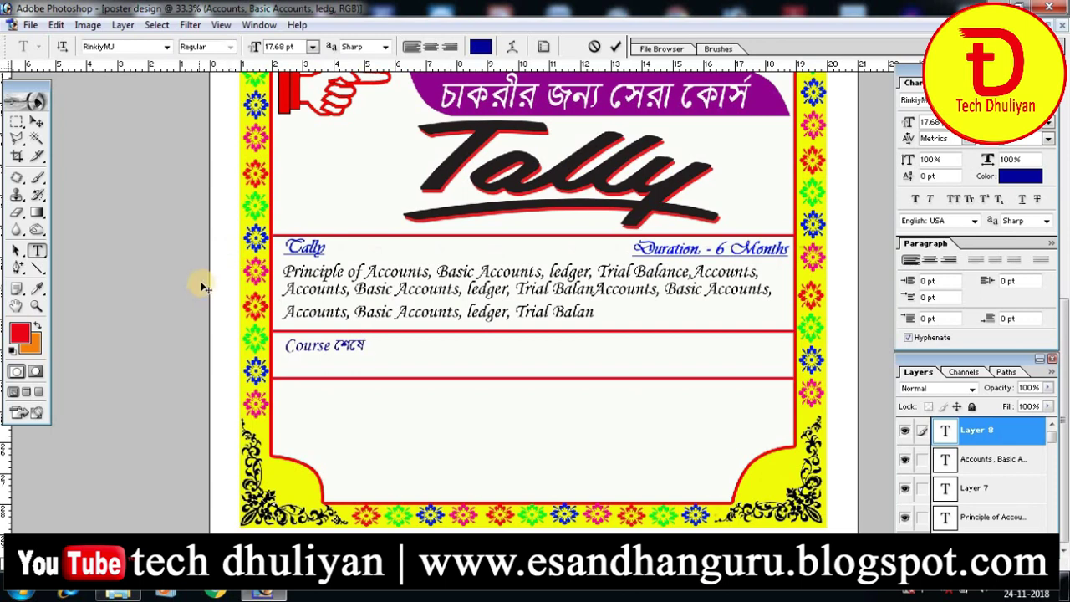
- Switch the line to Monotype Corsiva, type '100% Placement Assistant', and centre it in its box
{"action": "left_click", "coordinate": [132, 49]}
{"action": "type", "text": "Gabriola"}
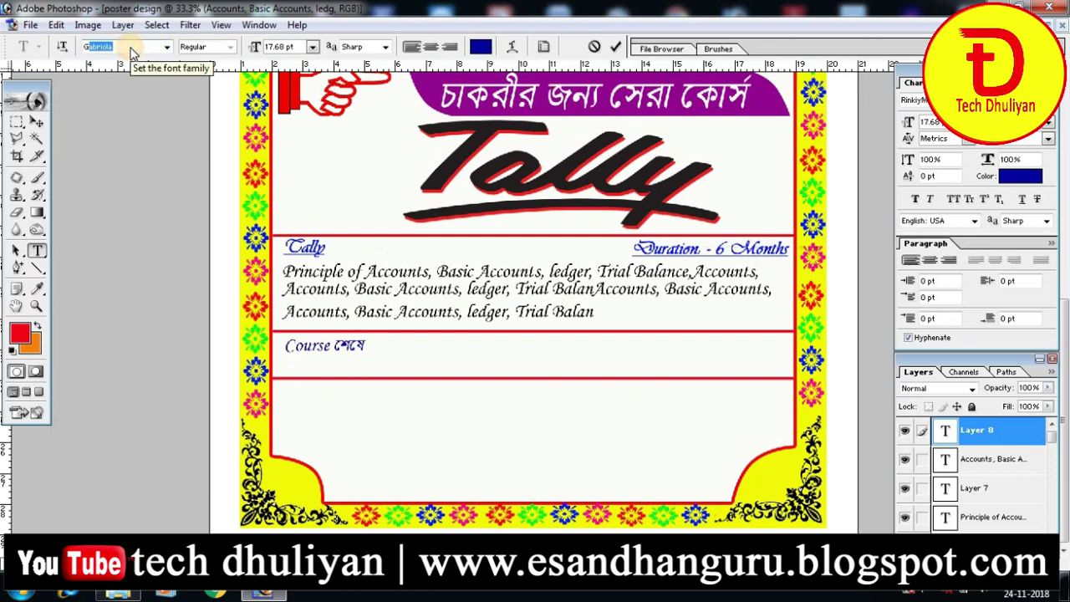
{"action": "type", "text": "A"}
{"action": "type", "text": "Monotype Corsiva"}
{"action": "key", "text": "Return"}
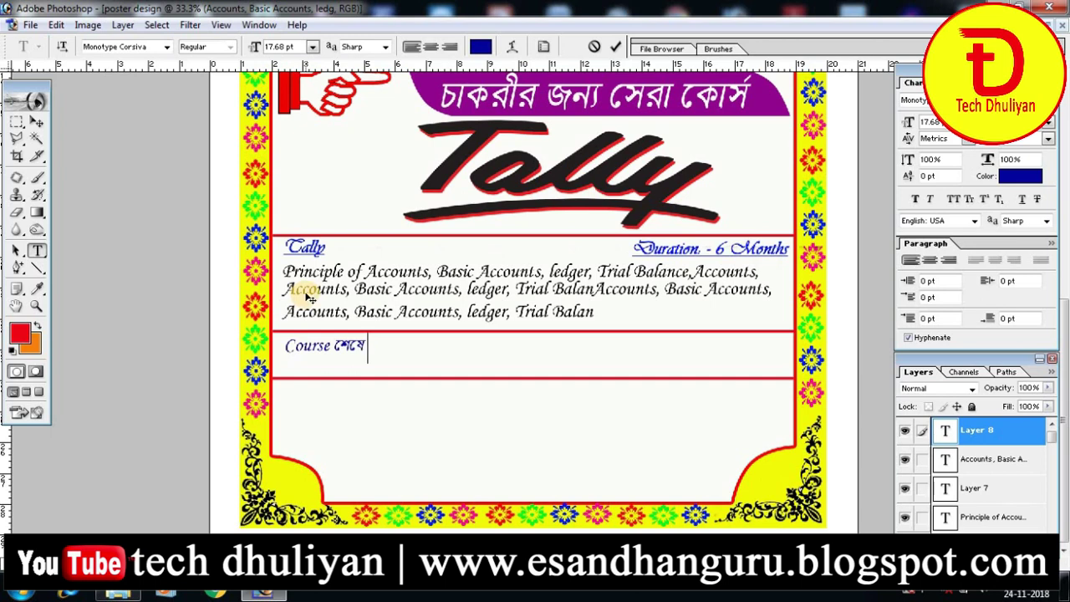
{"action": "type", "text": "100"}
{"action": "type", "text": "% "}
{"action": "type", "text": "Place"}
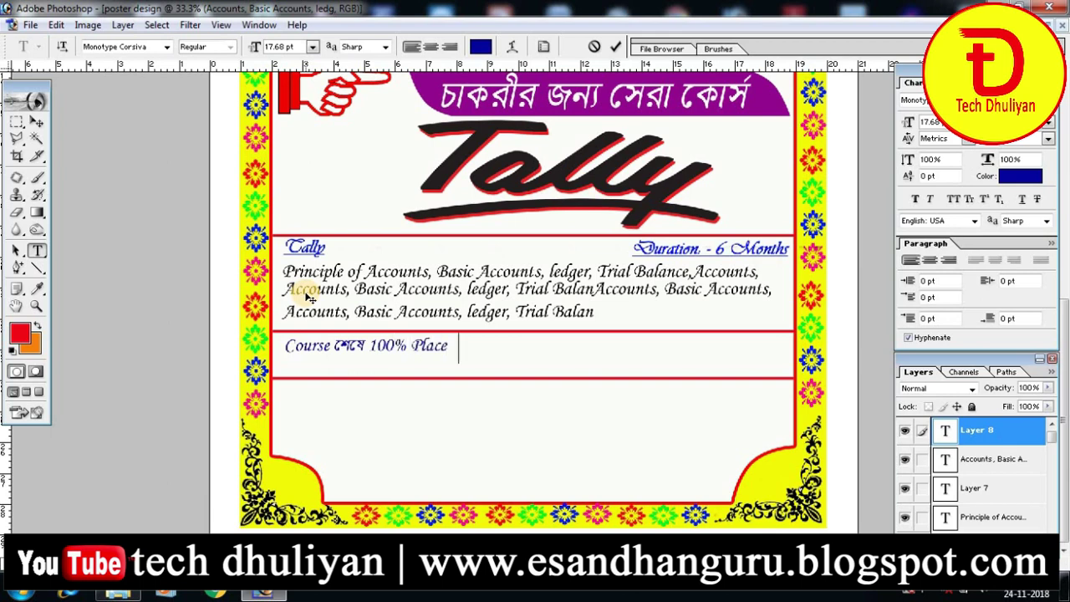
{"action": "type", "text": "ment Assis"}
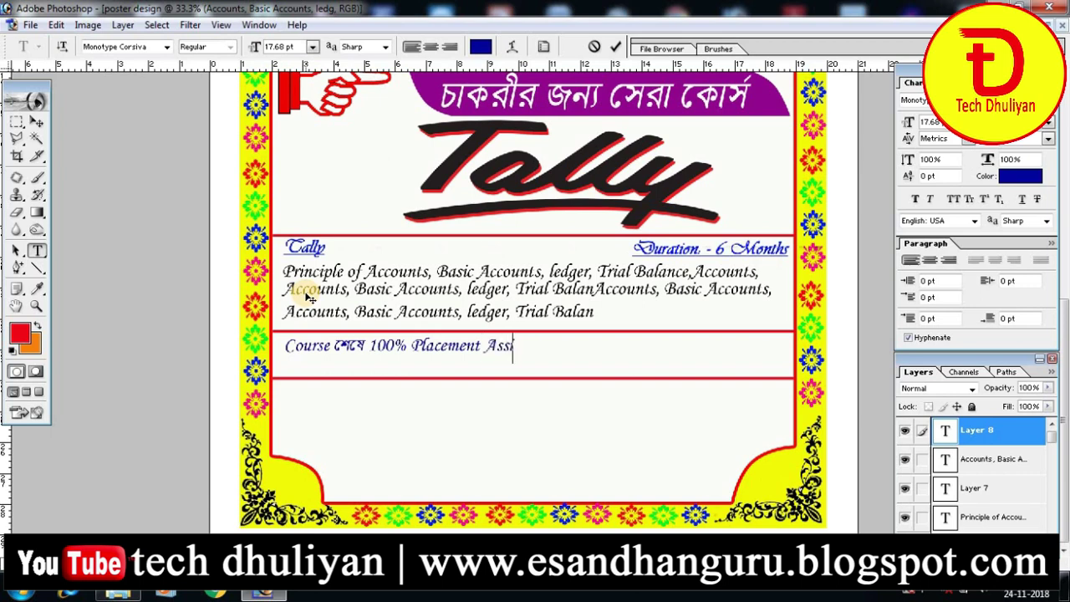
{"action": "type", "text": "tant"}
{"action": "left_click_drag", "start_coordinate": [644, 384], "coordinate": [693, 387]}
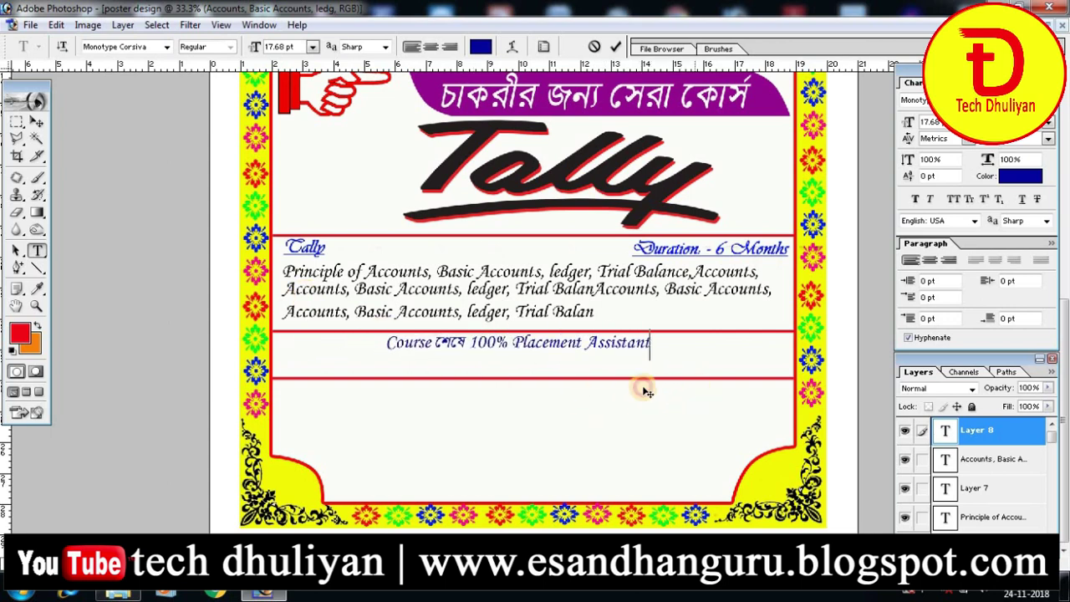
{"action": "left_click", "coordinate": [36, 122]}
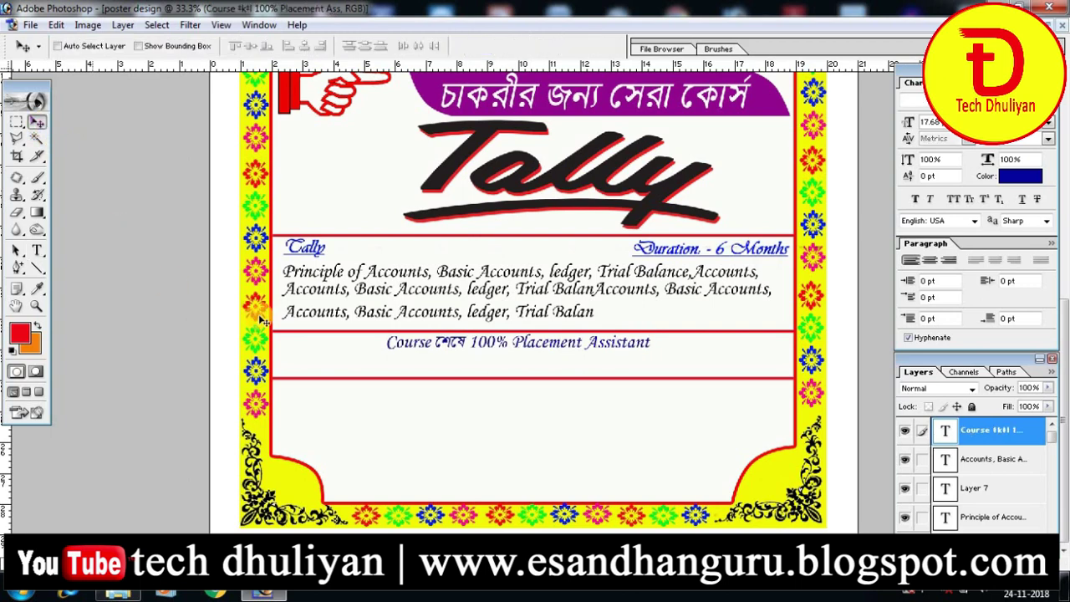
- Add the line 'Our Cerficate is Acceptable by Employment Exchange all over India' below the Placement line
{"action": "left_click", "coordinate": [36, 251]}
{"action": "left_click", "coordinate": [377, 370]}
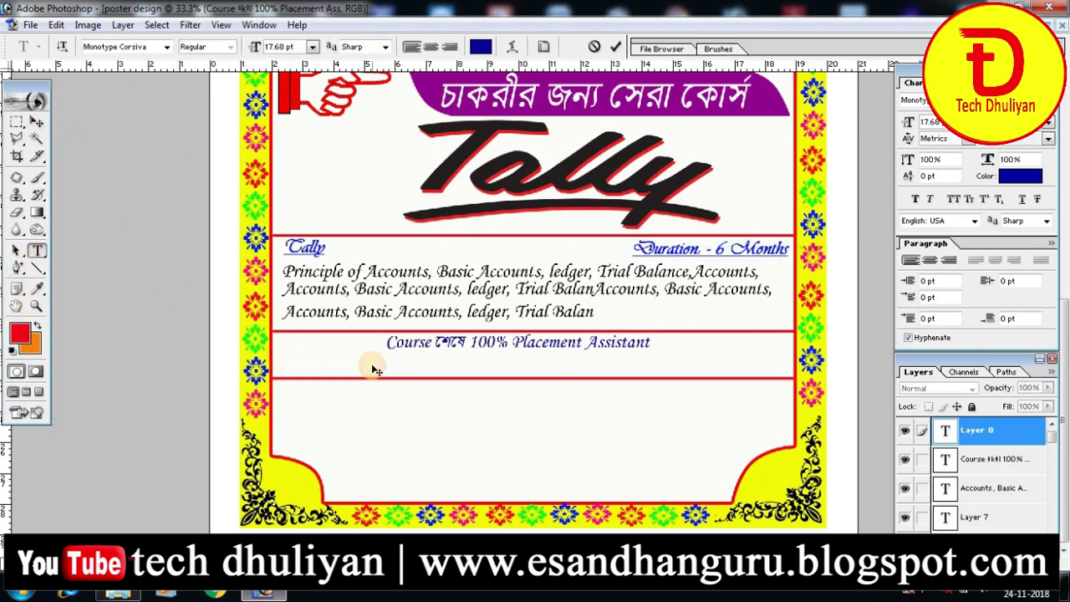
{"action": "type", "text": "O"}
{"action": "type", "text": "ur"}
{"action": "type", "text": "ert"}
{"action": "type", "text": "cate is "}
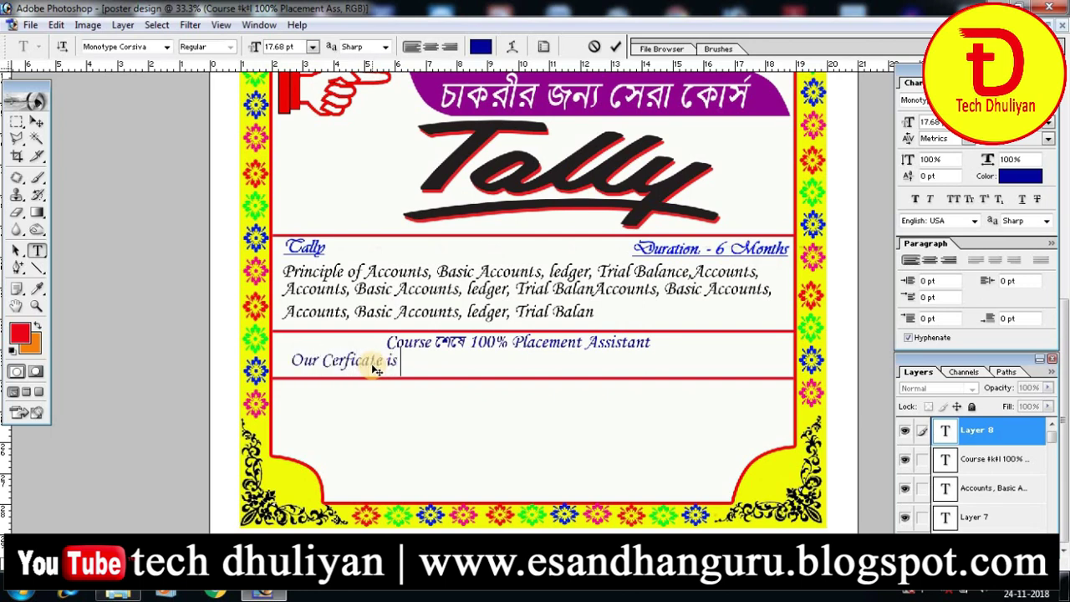
{"action": "type", "text": "A"}
{"action": "type", "text": "cept"}
{"action": "type", "text": "able by"}
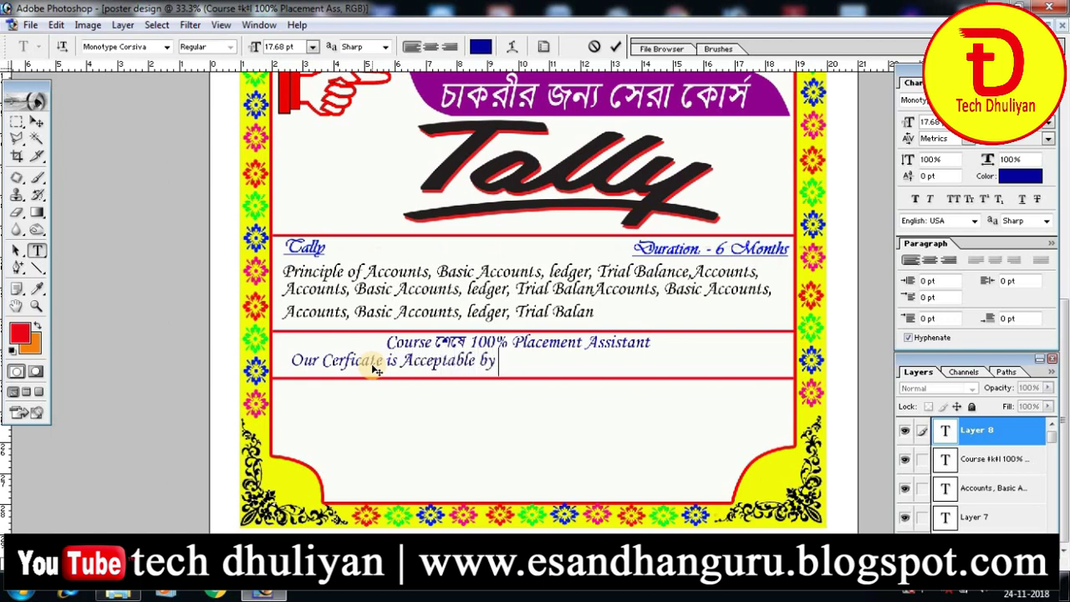
{"action": "type", "text": "Em"}
{"action": "type", "text": "loyment "}
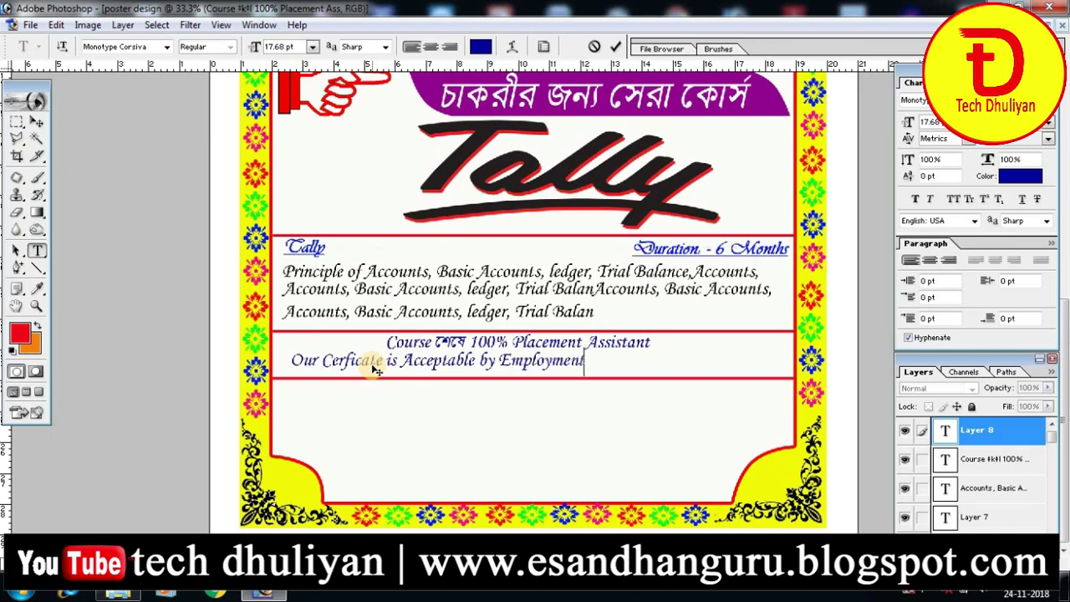
{"action": "type", "text": "Ex"}
{"action": "type", "text": "cha"}
{"action": "type", "text": "nge all"}
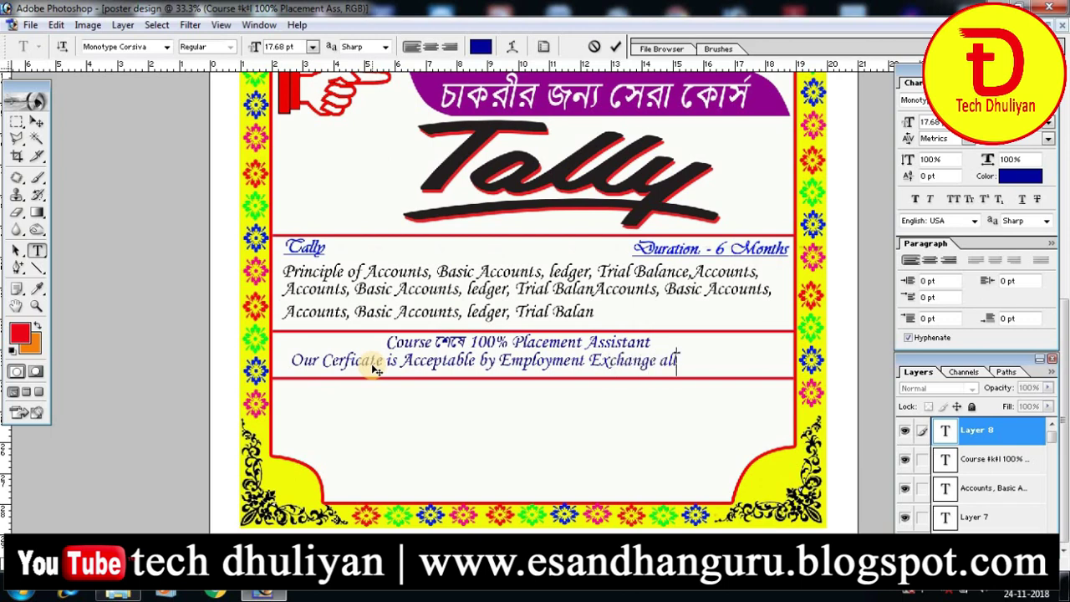
{"action": "type", "text": " v"}
{"action": "key", "text": "BackSpace"}
{"action": "key", "text": "BackSpace"}
{"action": "type", "text": "ove"}
{"action": "type", "text": "r India"}
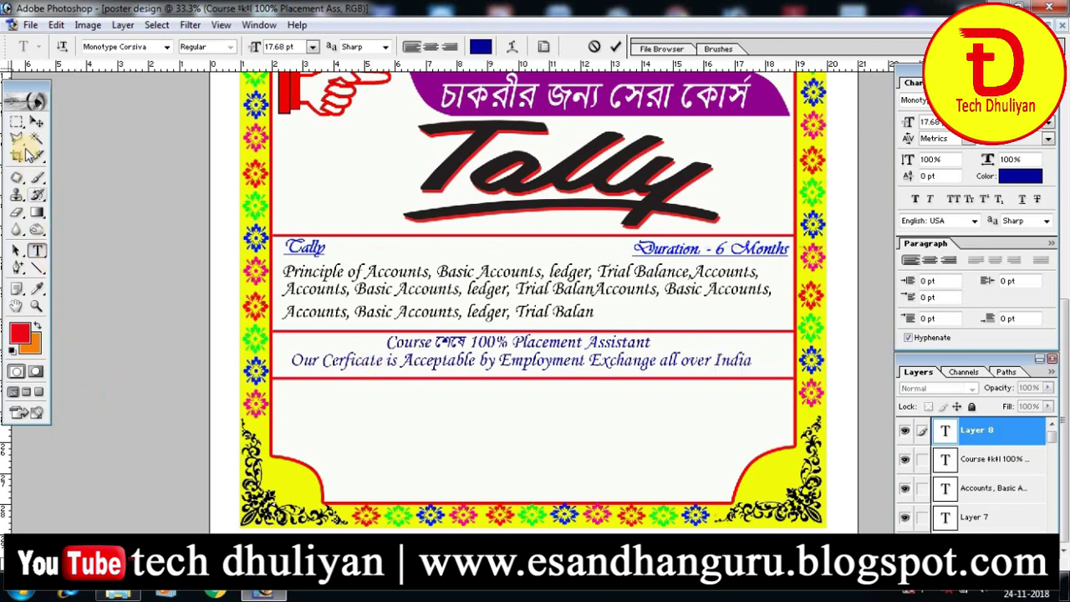
{"action": "left_click", "coordinate": [36, 122]}
- Nudge the certificate line slightly lower and draw a rounded bar across the empty lower box
{"action": "left_click", "coordinate": [598, 366]}
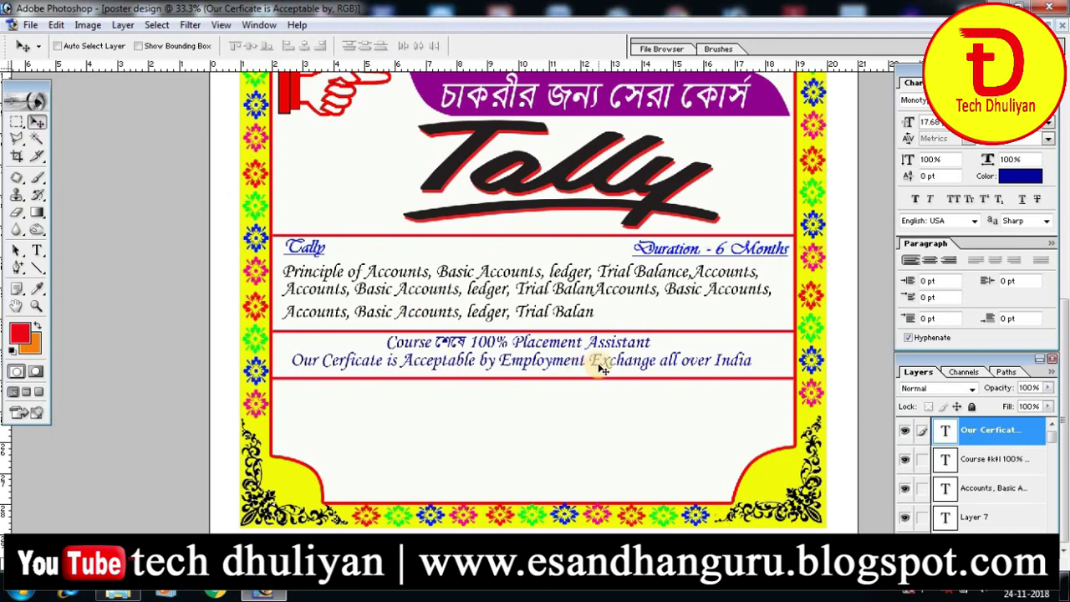
{"action": "left_click_drag", "start_coordinate": [599, 368], "coordinate": [599, 369]}
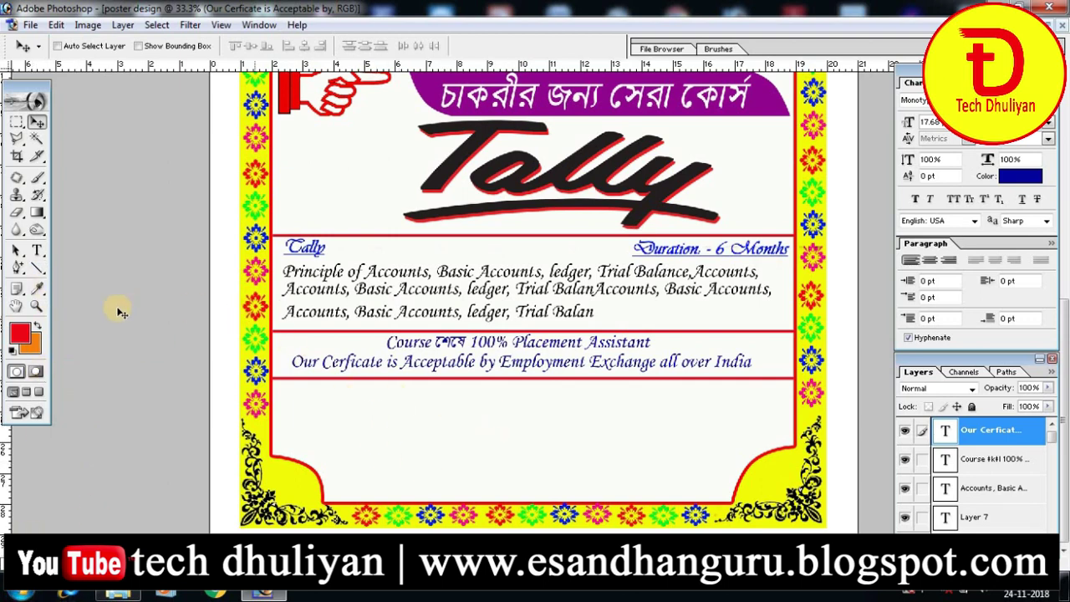
{"action": "left_click", "coordinate": [37, 268]}
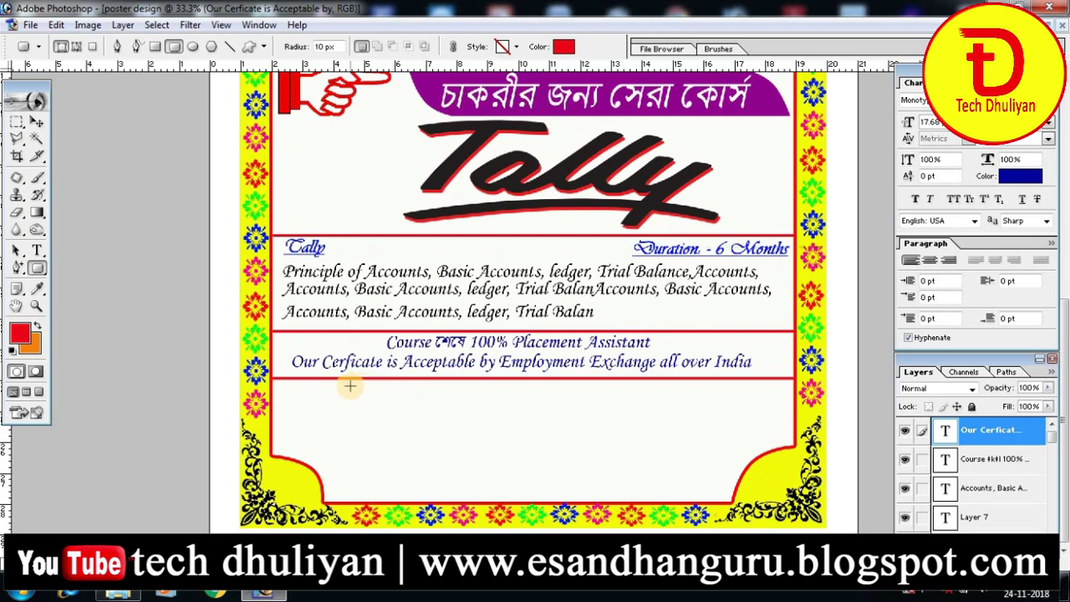
{"action": "left_click_drag", "start_coordinate": [349, 385], "coordinate": [704, 410]}
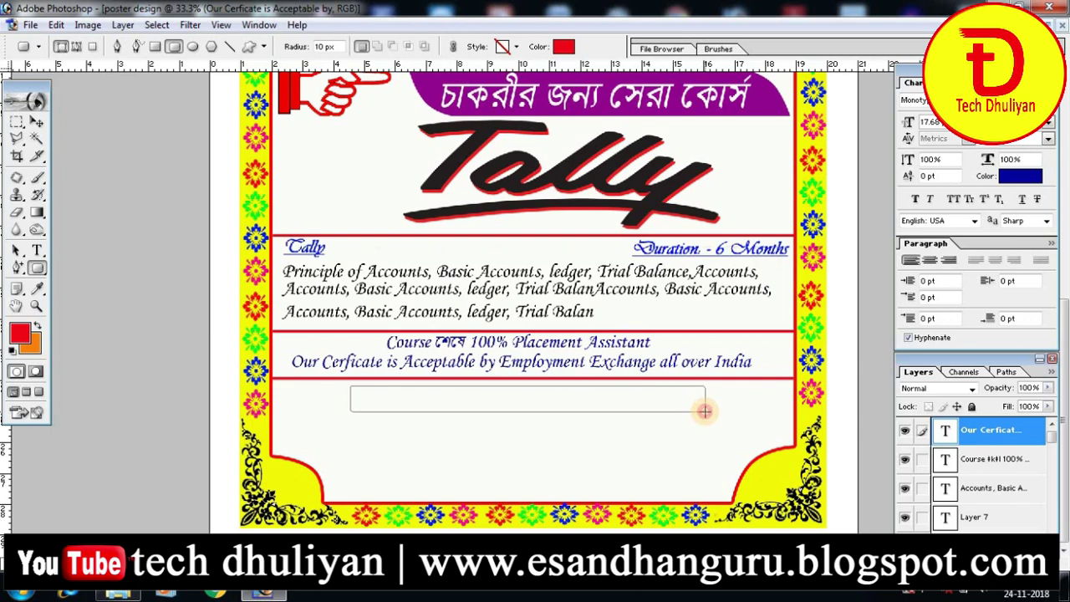
{"action": "left_click_drag", "start_coordinate": [704, 410], "coordinate": [705, 410]}
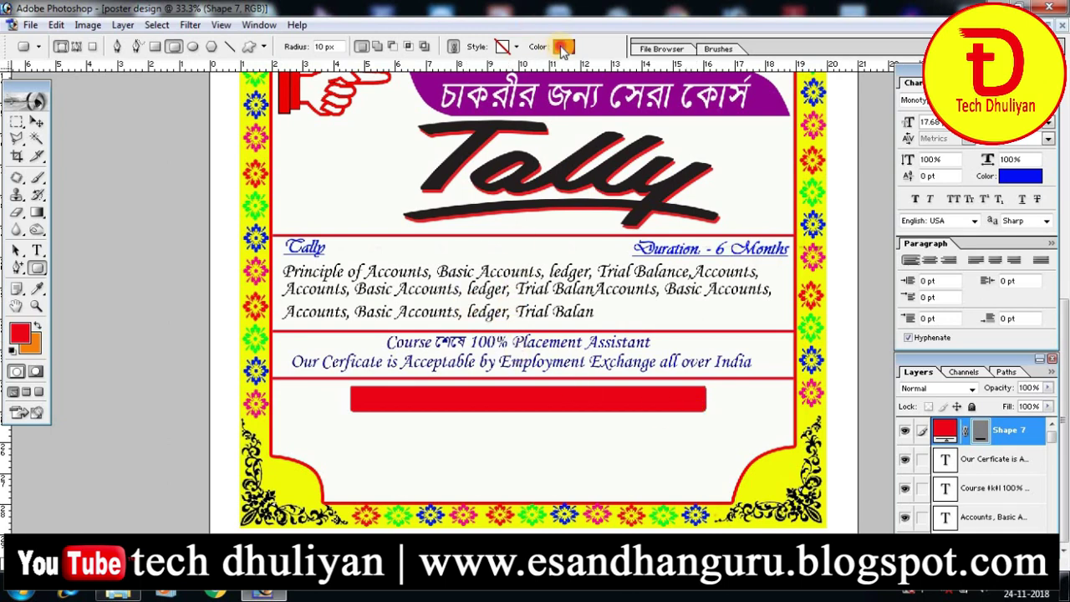
- Colour the rounded bar blue
{"action": "left_click", "coordinate": [562, 47]}
{"action": "left_click", "coordinate": [834, 297]}
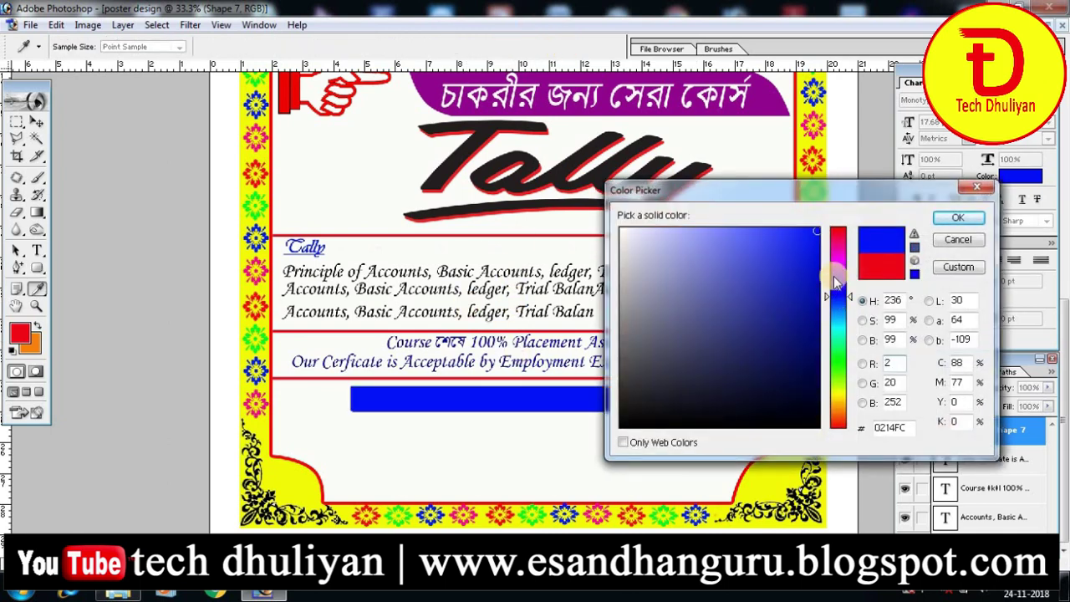
{"action": "left_click", "coordinate": [958, 217]}
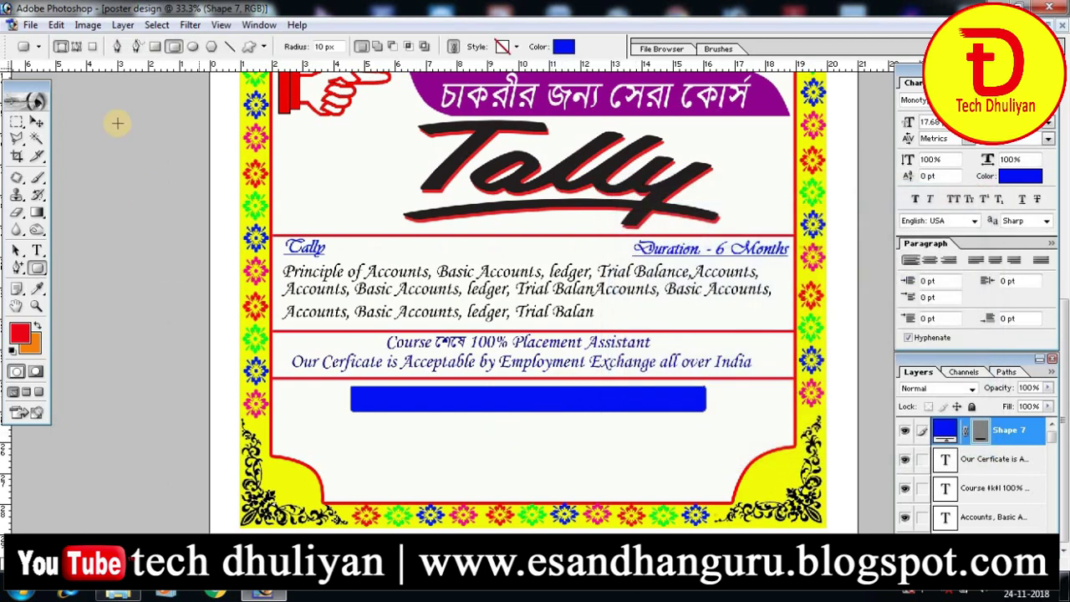
{"action": "left_click", "coordinate": [36, 121]}
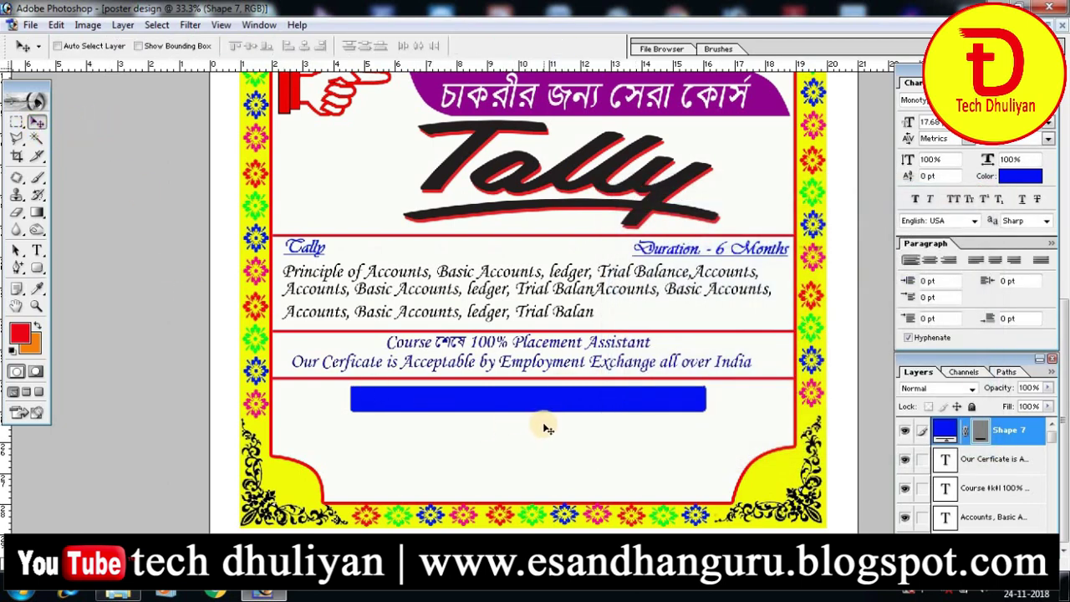
- Start a new text line below the blue bar using the RinkiyMJ Bengali font
{"action": "left_click", "coordinate": [36, 249]}
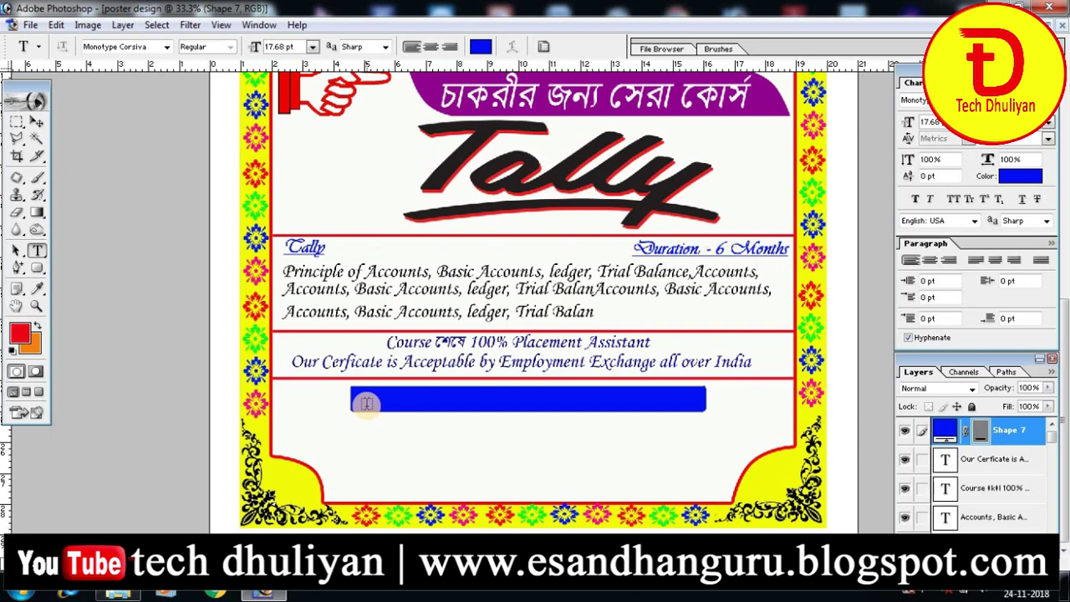
{"action": "left_click", "coordinate": [376, 438]}
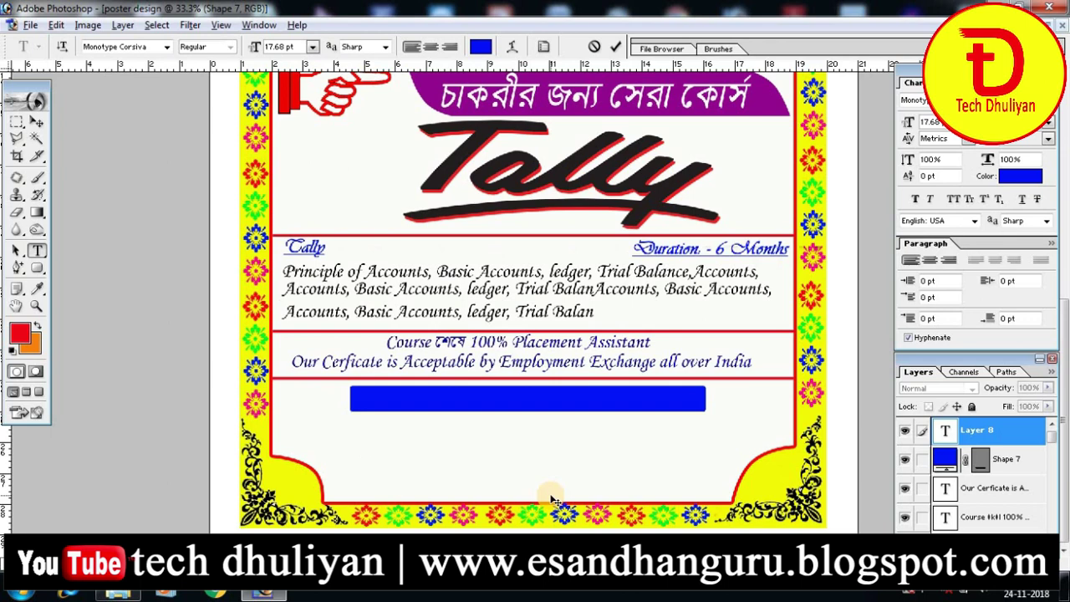
{"action": "left_click", "coordinate": [124, 46]}
{"action": "type", "text": "c"}
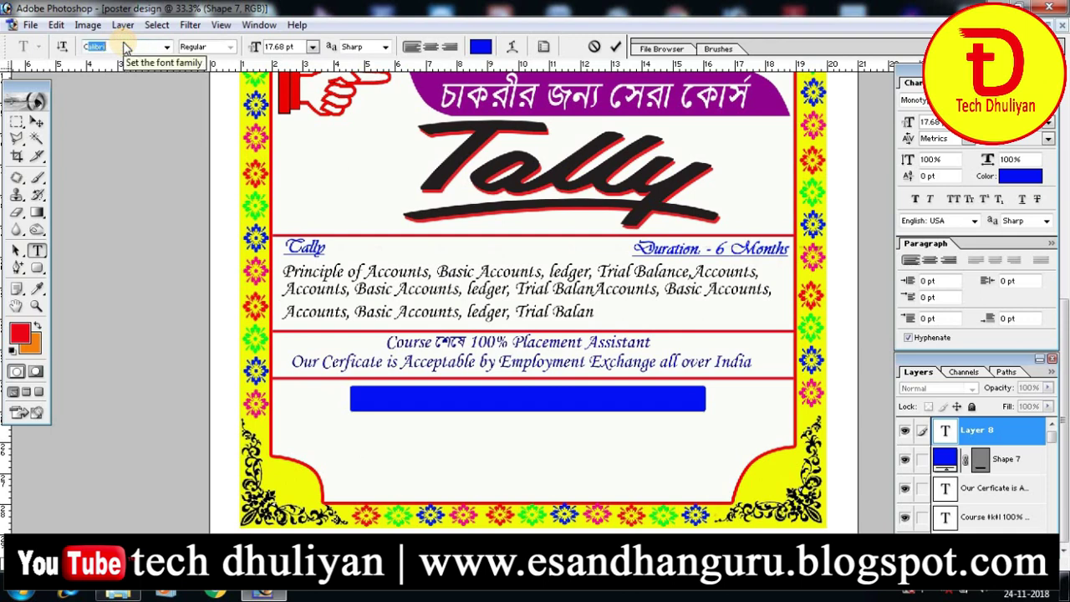
{"action": "type", "text": "a"}
{"action": "type", "text": "ro"}
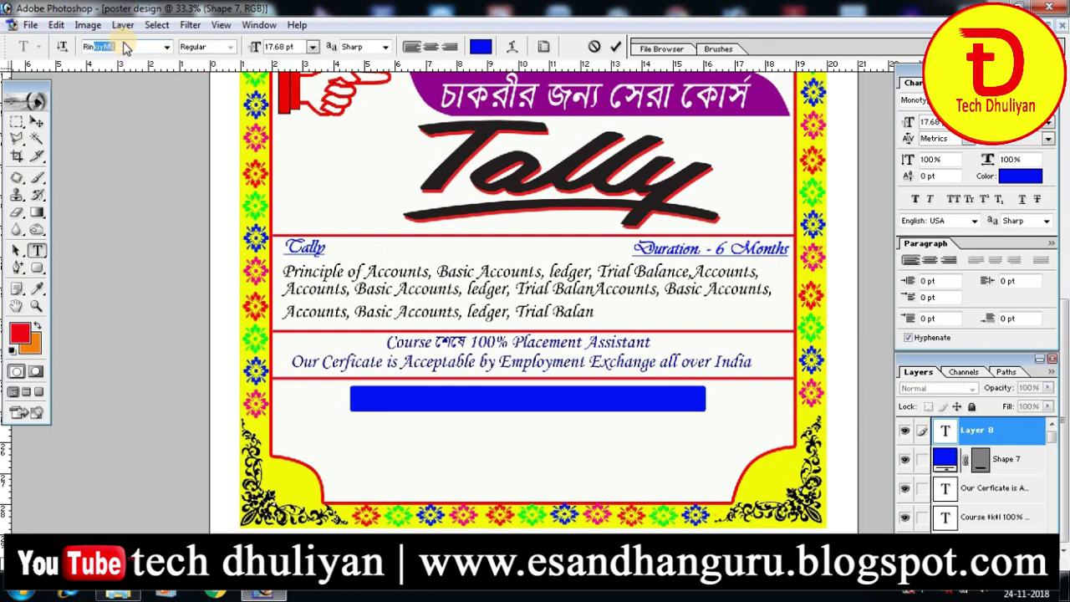
{"action": "key", "text": "Return"}
- Type the Bengali phrase 'বিস্তারিত জানতে যোগাযোগ করুন', correcting typos along the way
{"action": "type", "text": "ারি"}
{"action": "type", "text": "ত"}
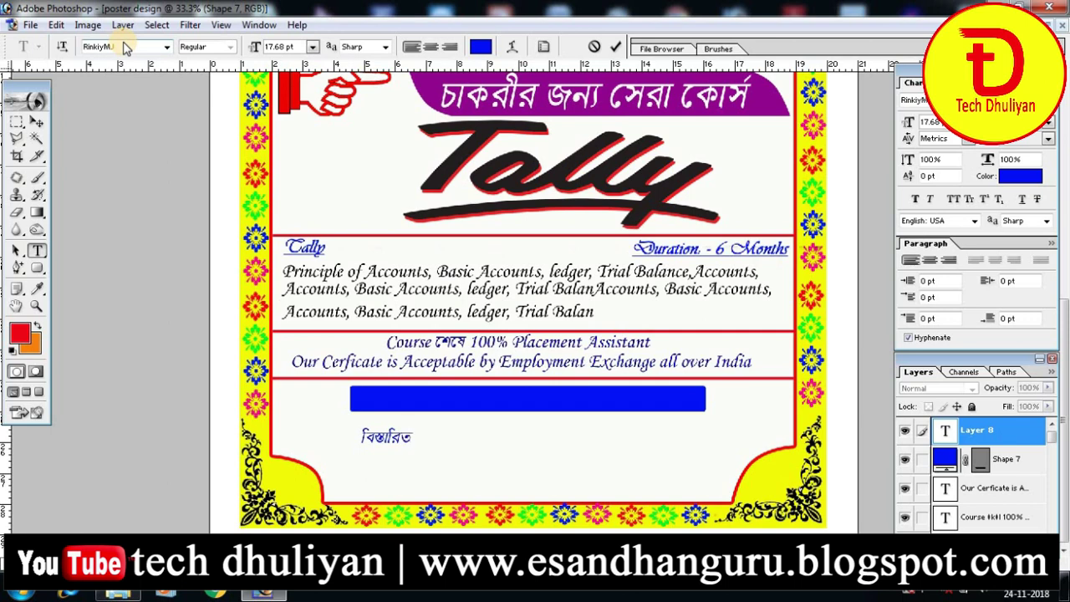
{"action": "type", "text": " জ"}
{"action": "type", "text": "ান"}
{"action": "type", "text": "ওত"}
{"action": "key", "text": "BackSpace"}
{"action": "key", "text": "BackSpace"}
{"action": "type", "text": "ত"}
{"action": "type", "text": "ে "}
{"action": "type", "text": "জ"}
{"action": "key", "text": "BackSpace"}
{"action": "type", "text": "য"}
{"action": "type", "text": "া"}
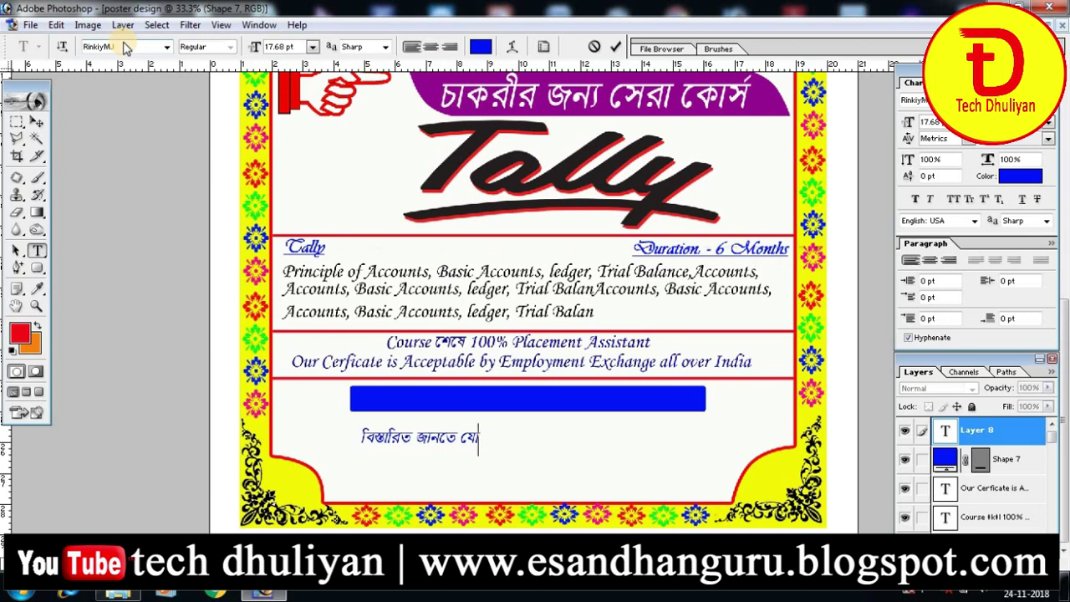
{"action": "type", "text": "ট"}
{"action": "key", "text": "BackSpace"}
{"action": "type", "text": "গ"}
{"action": "type", "text": "া"}
{"action": "type", "text": "য"}
{"action": "type", "text": "য"}
{"action": "key", "text": "BackSpace"}
{"action": "type", "text": "যে"}
{"action": "type", "text": "াগ"}
{"action": "type", "text": " কর"}
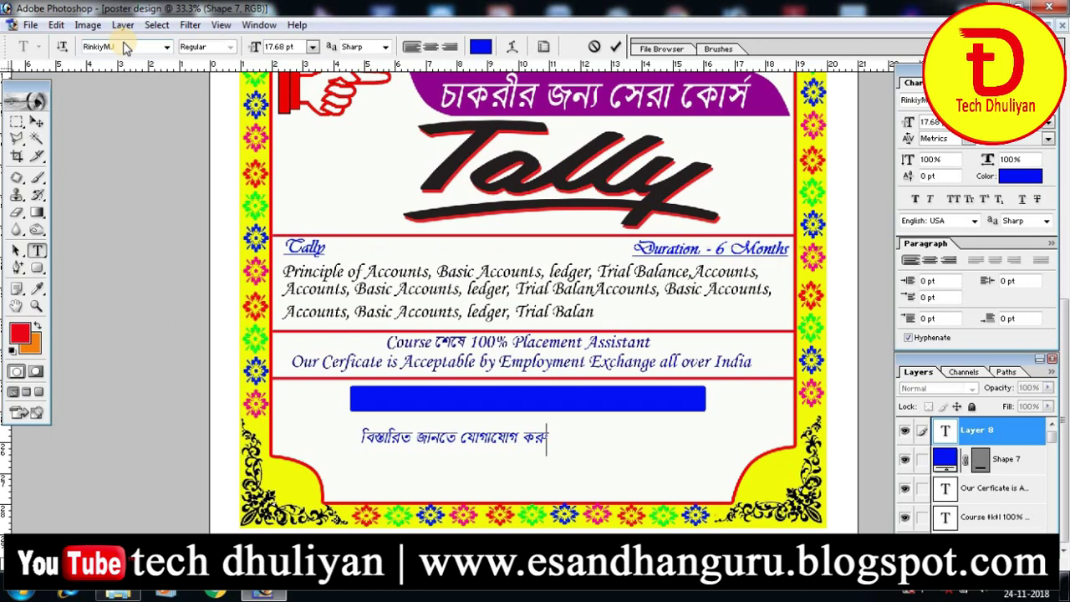
{"action": "type", "text": "ুন"}
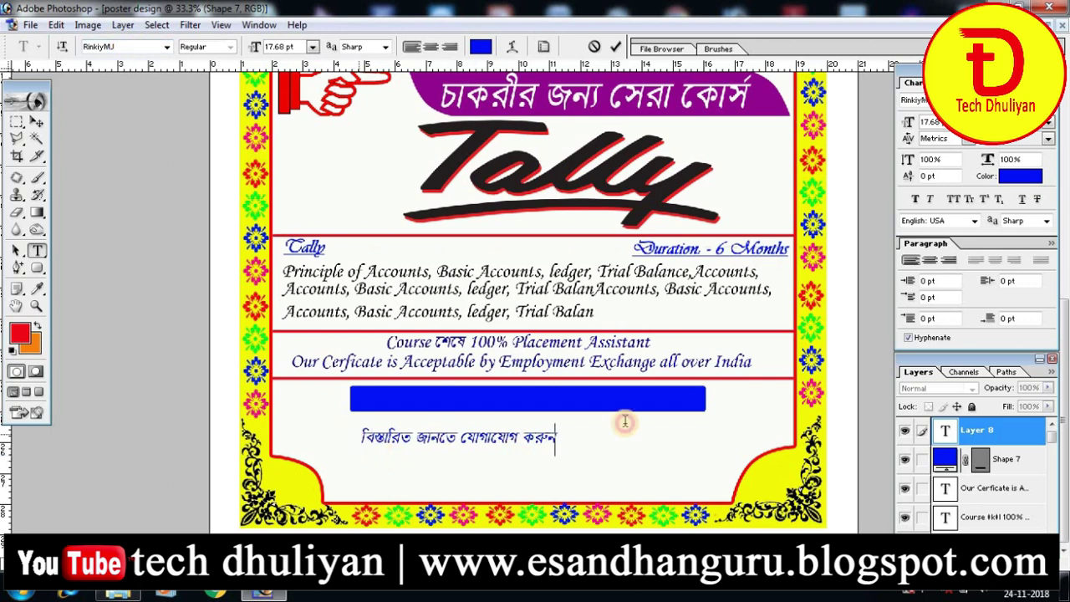
- Make the whole Bengali line white and shift it left along the blue bar
{"action": "key", "text": "ctrl+a"}
{"action": "left_click", "coordinate": [481, 47]}
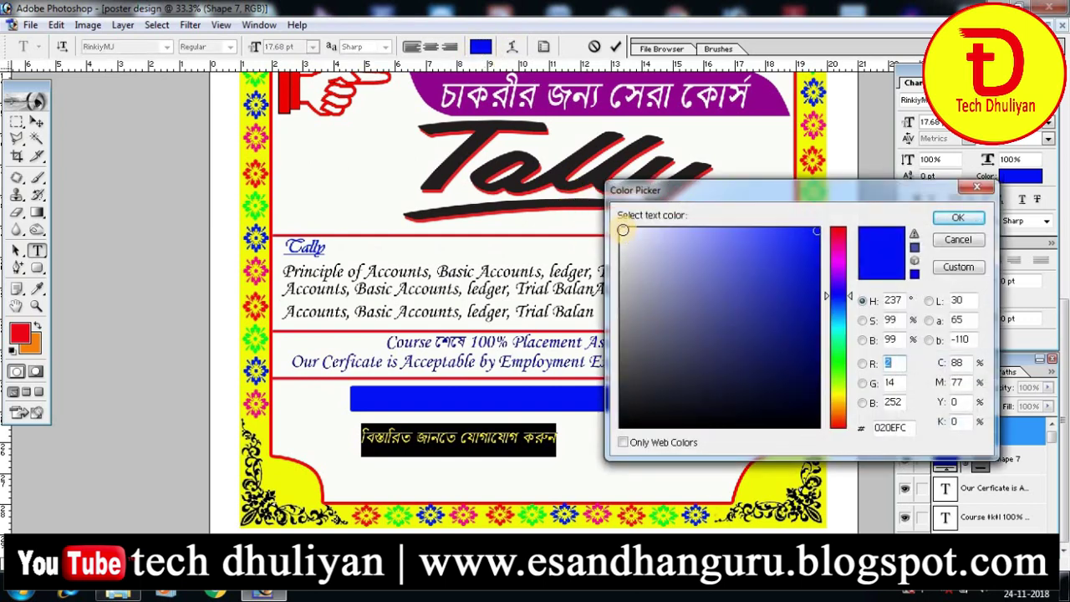
{"action": "left_click", "coordinate": [621, 228]}
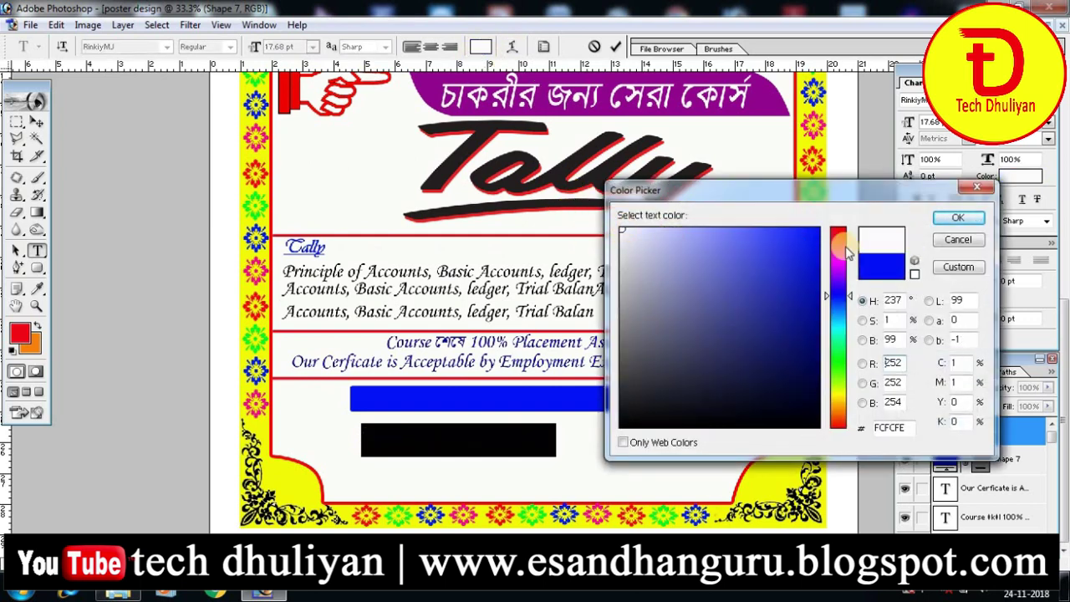
{"action": "left_click", "coordinate": [958, 219]}
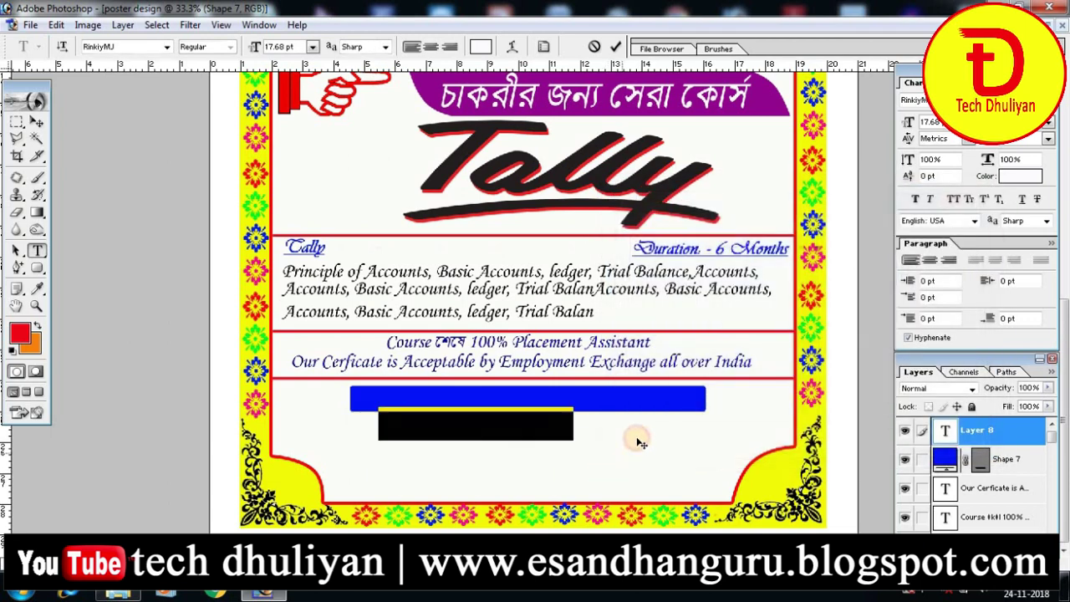
{"action": "left_click_drag", "start_coordinate": [629, 438], "coordinate": [602, 435]}
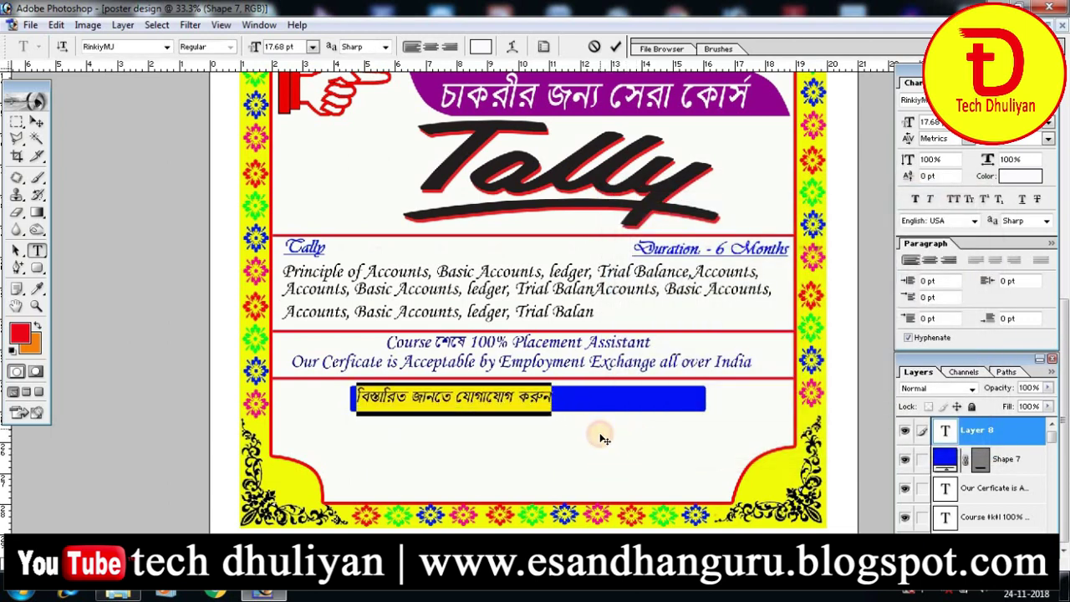
{"action": "left_click", "coordinate": [36, 121]}
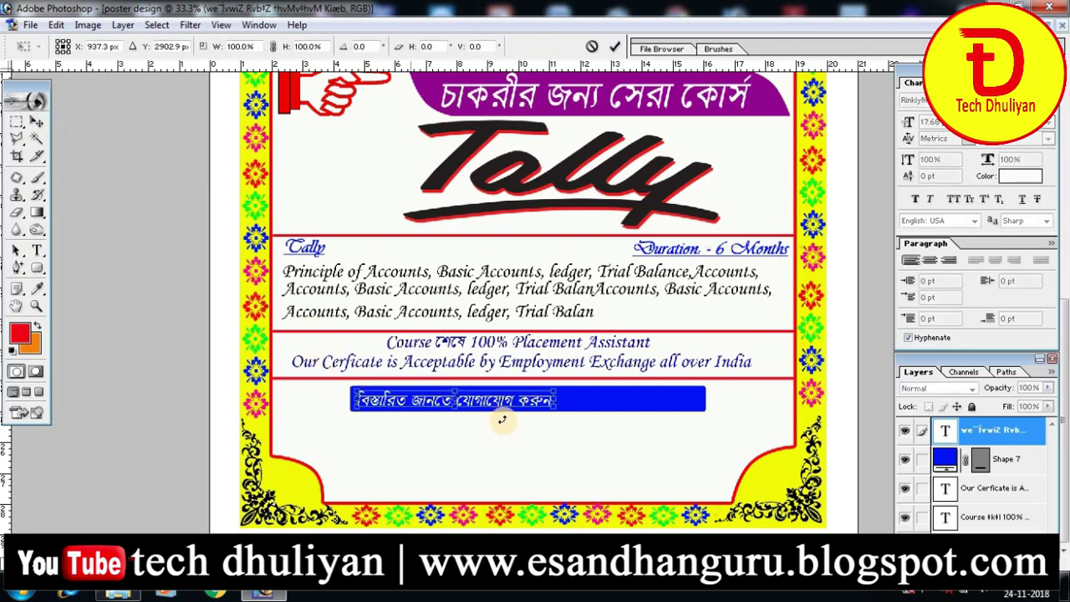
- Scale the Bengali text up with Free Transform so it fills the blue bar
{"action": "key", "text": "ctrl+t"}
{"action": "left_click_drag", "start_coordinate": [552, 404], "coordinate": [675, 413]}
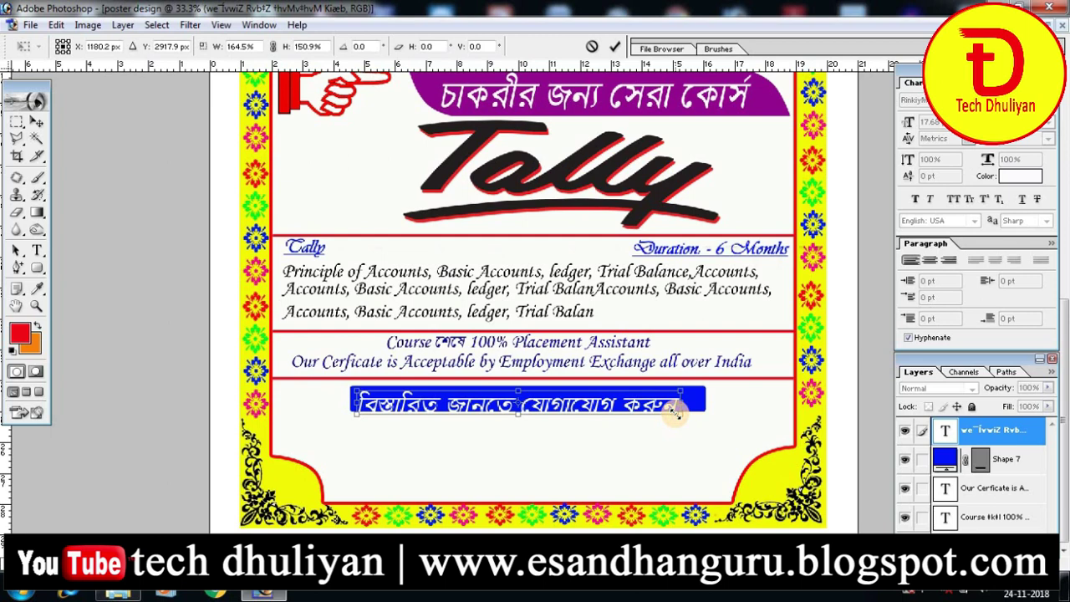
{"action": "left_click_drag", "start_coordinate": [673, 413], "coordinate": [675, 410]}
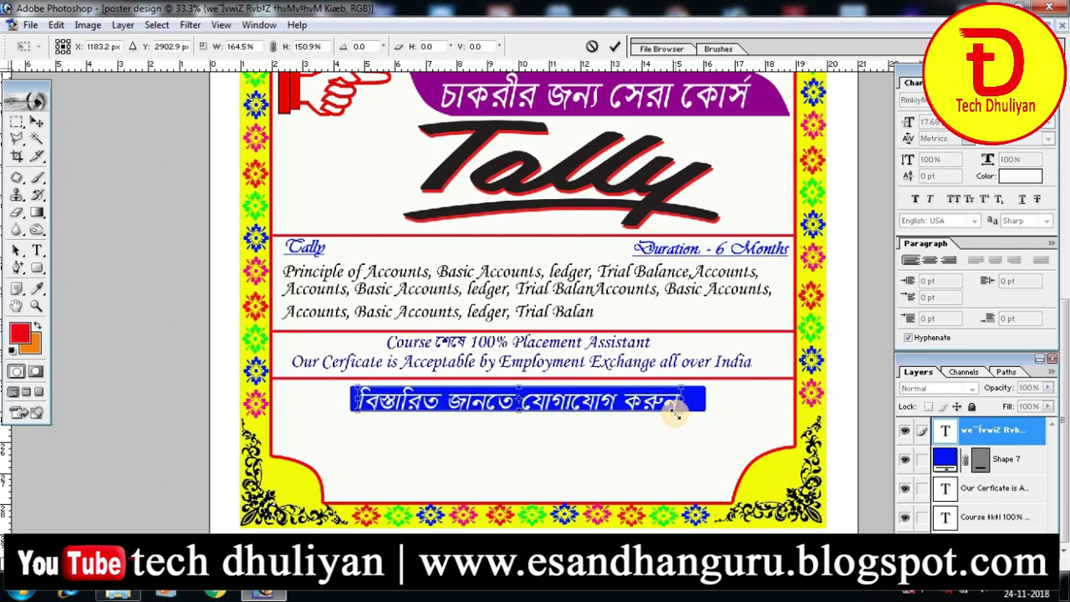
{"action": "key", "text": "Right"}
{"action": "key", "text": "Right"}
{"action": "key", "text": "Right"}
{"action": "key", "text": "Right"}
{"action": "key", "text": "Right"}
{"action": "key", "text": "Right"}
{"action": "key", "text": "Return"}
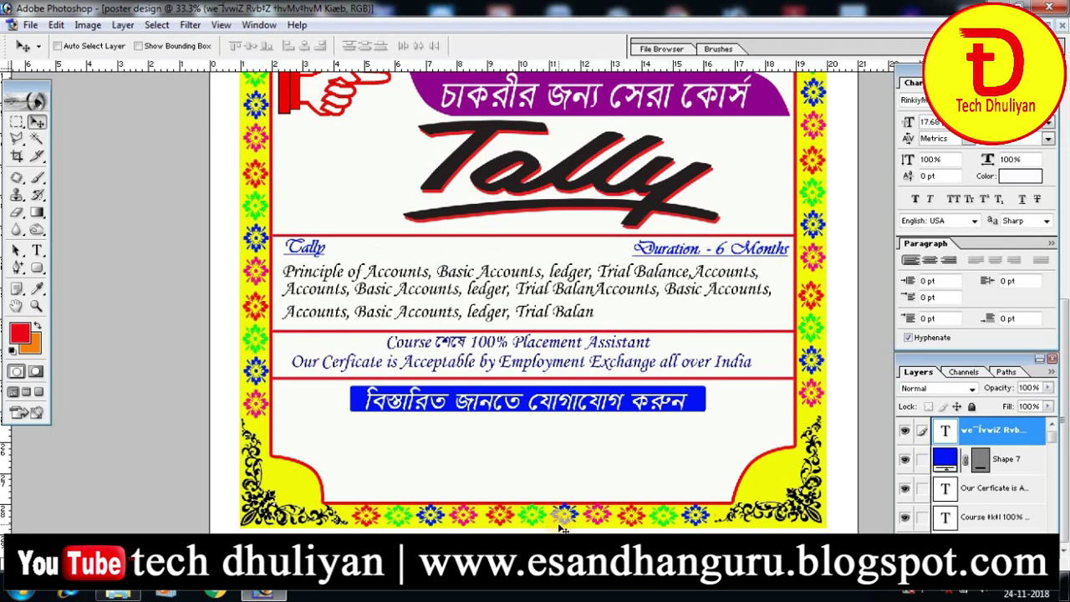
- Start a new text line below the blue bar in red Calibri
{"action": "left_click", "coordinate": [36, 252]}
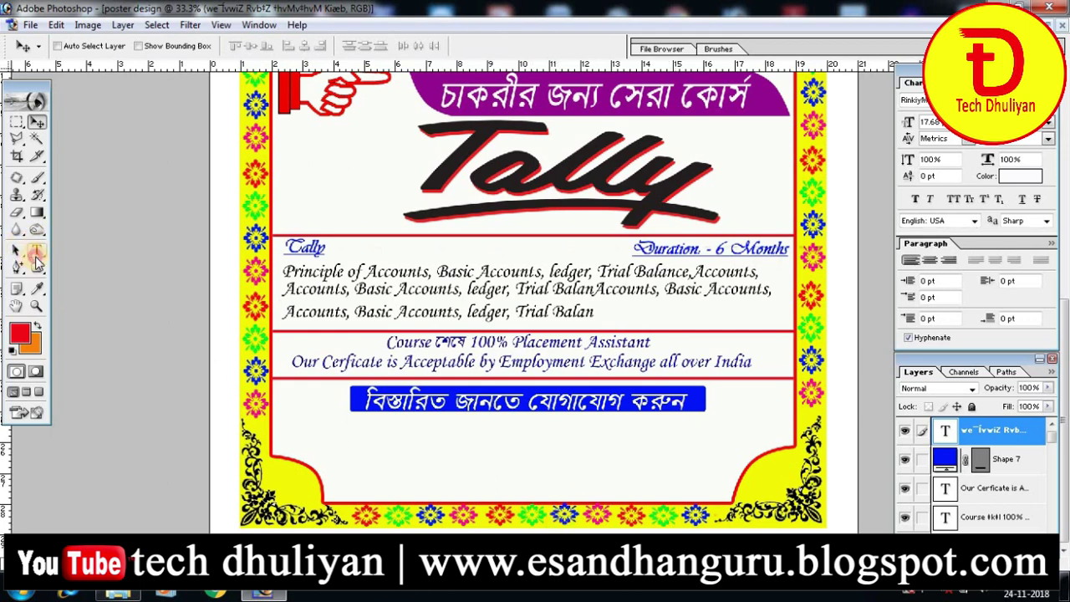
{"action": "left_click", "coordinate": [338, 448]}
{"action": "left_click", "coordinate": [481, 46]}
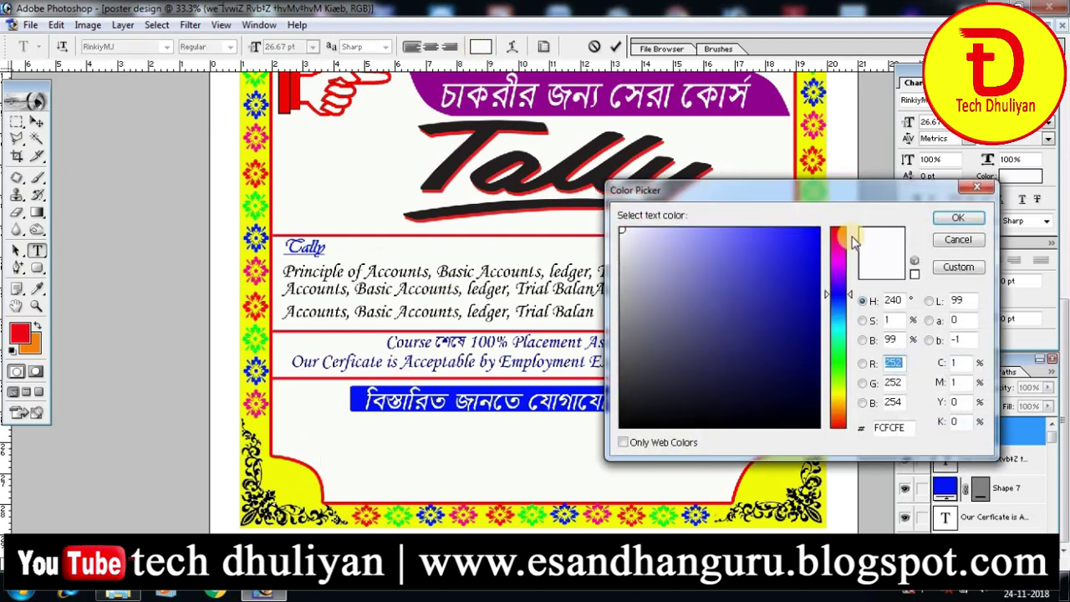
{"action": "left_click", "coordinate": [838, 229]}
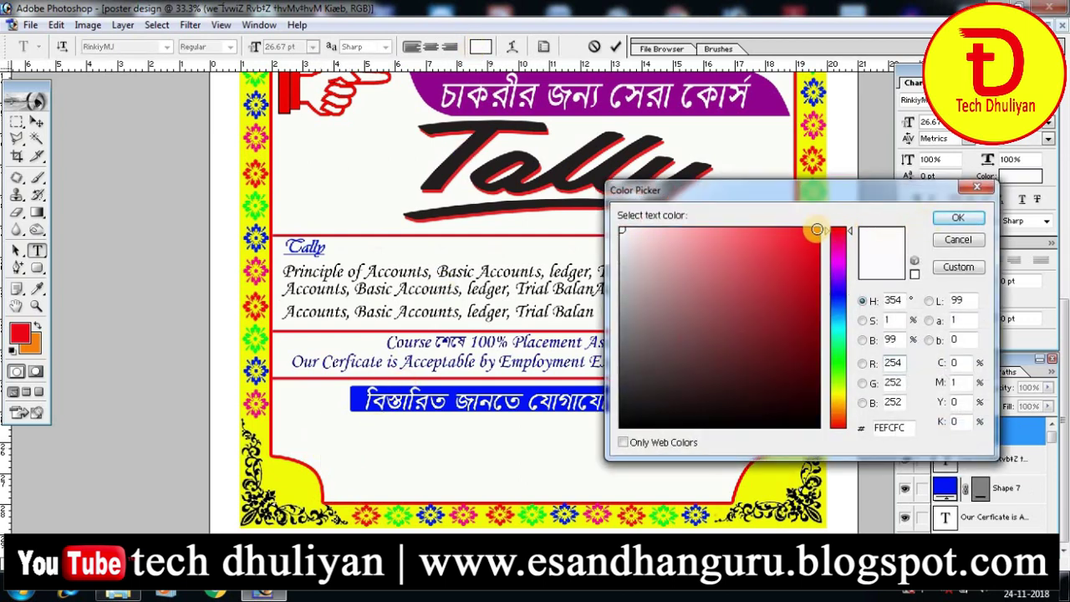
{"action": "left_click_drag", "start_coordinate": [816, 230], "coordinate": [859, 232]}
{"action": "left_click", "coordinate": [958, 217]}
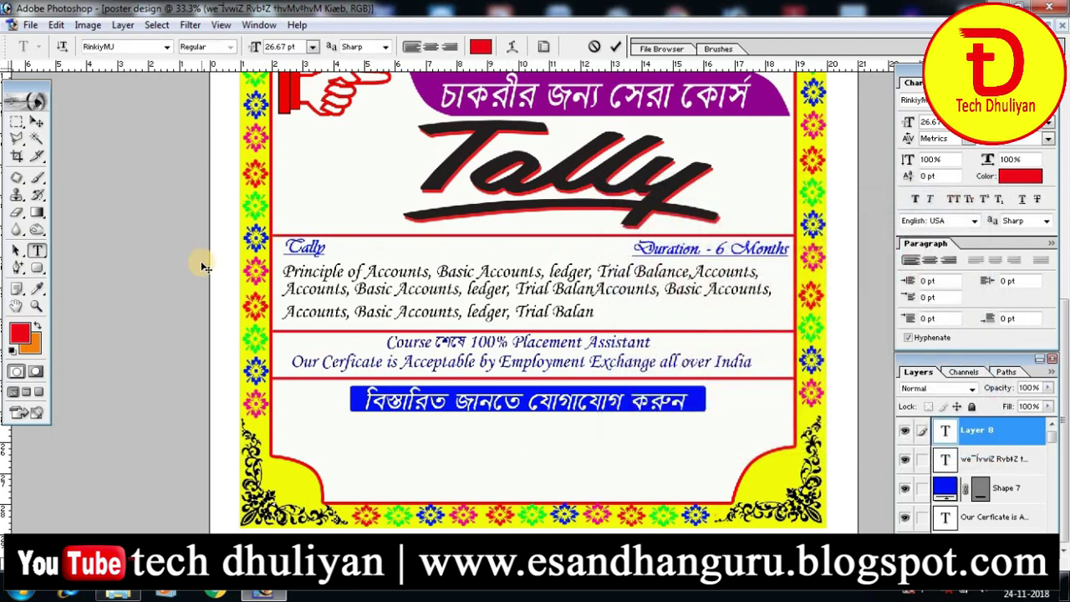
{"action": "left_click", "coordinate": [106, 50]}
{"action": "type", "text": "c"}
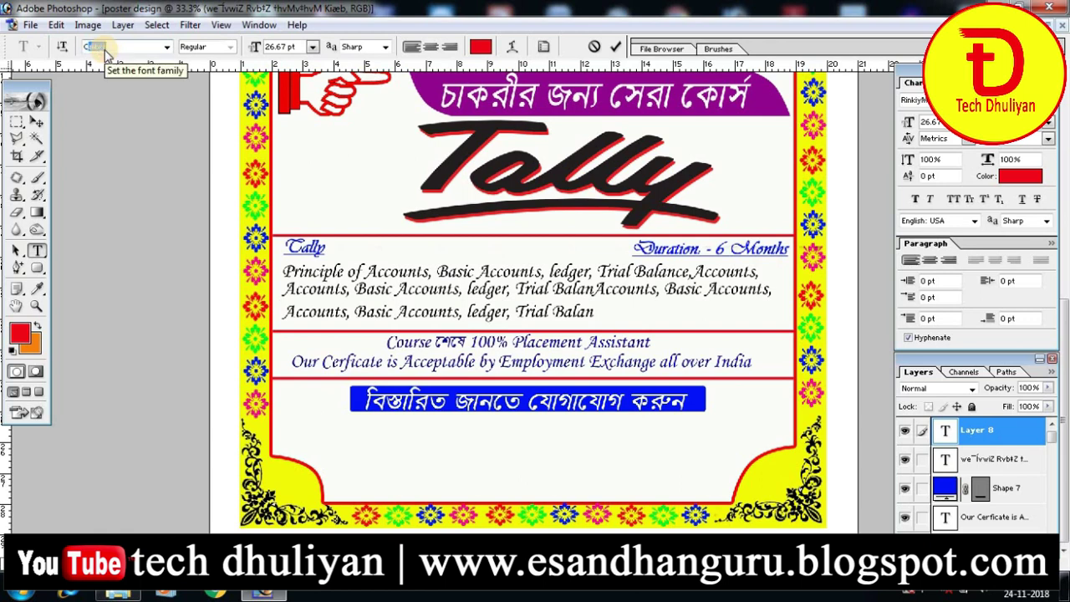
{"action": "key", "text": "Return"}
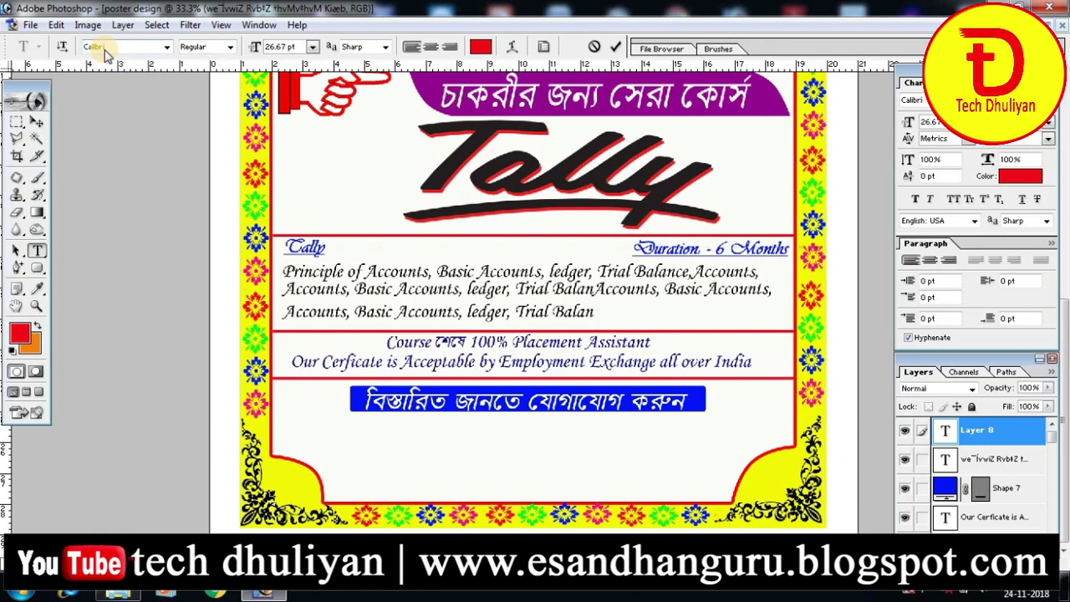
- Type 'Institute of Computer Technology' and shift it slightly right and up
{"action": "type", "text": "Ins"}
{"action": "type", "text": "titute of "}
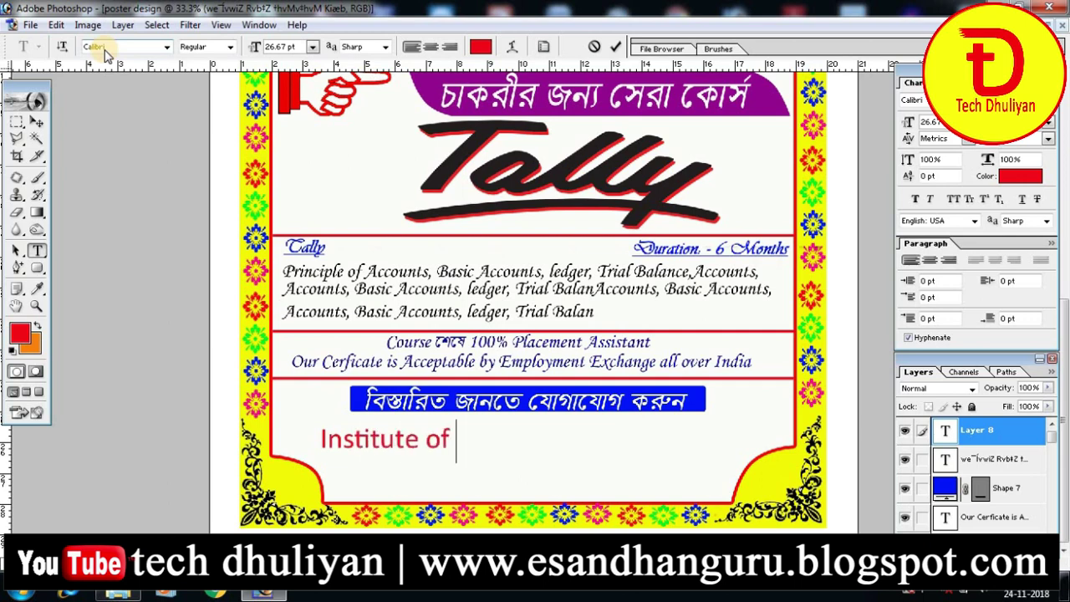
{"action": "type", "text": "Computer T"}
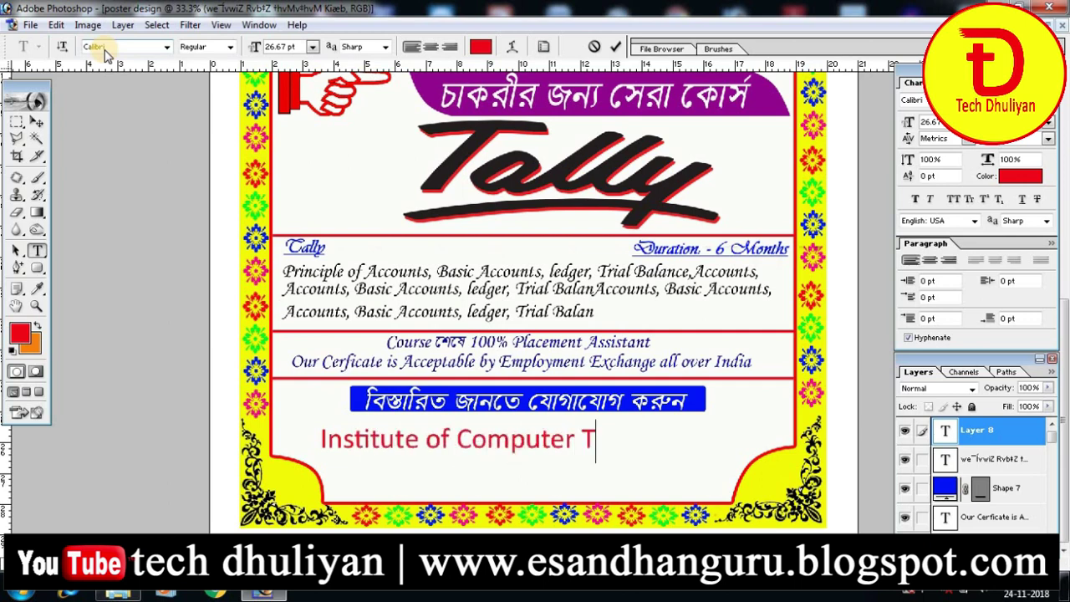
{"action": "type", "text": "echn"}
{"action": "key", "text": "BackSpace"}
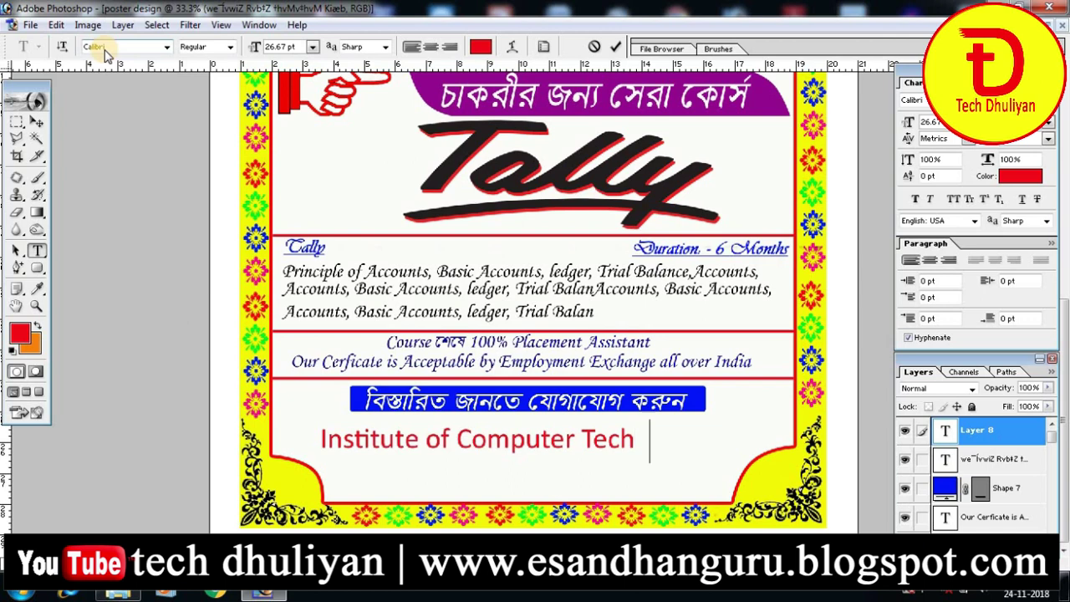
{"action": "type", "text": "nology"}
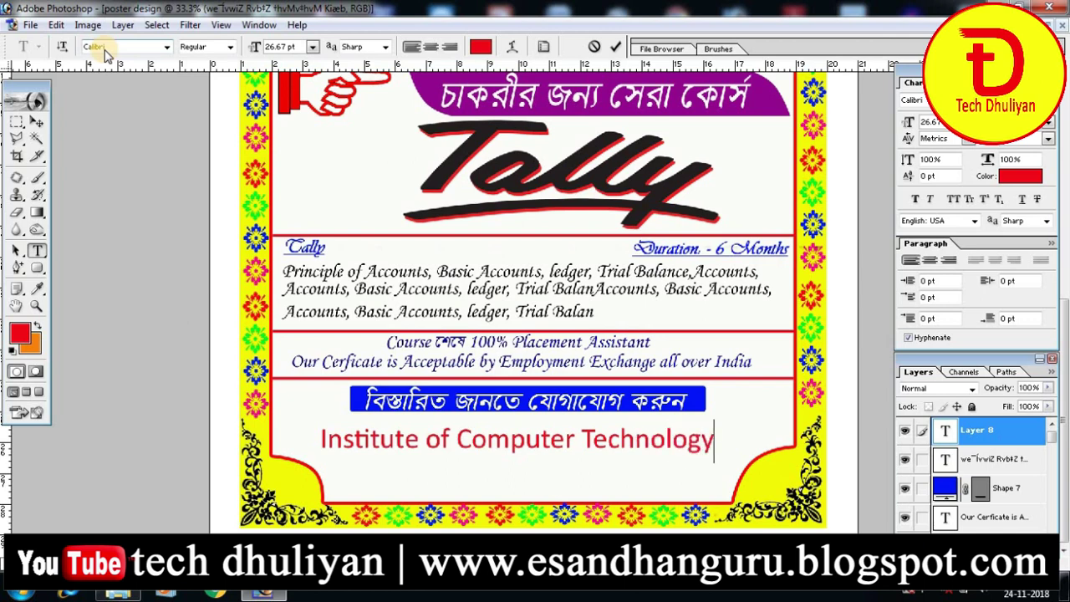
{"action": "left_click_drag", "start_coordinate": [730, 475], "coordinate": [740, 470]}
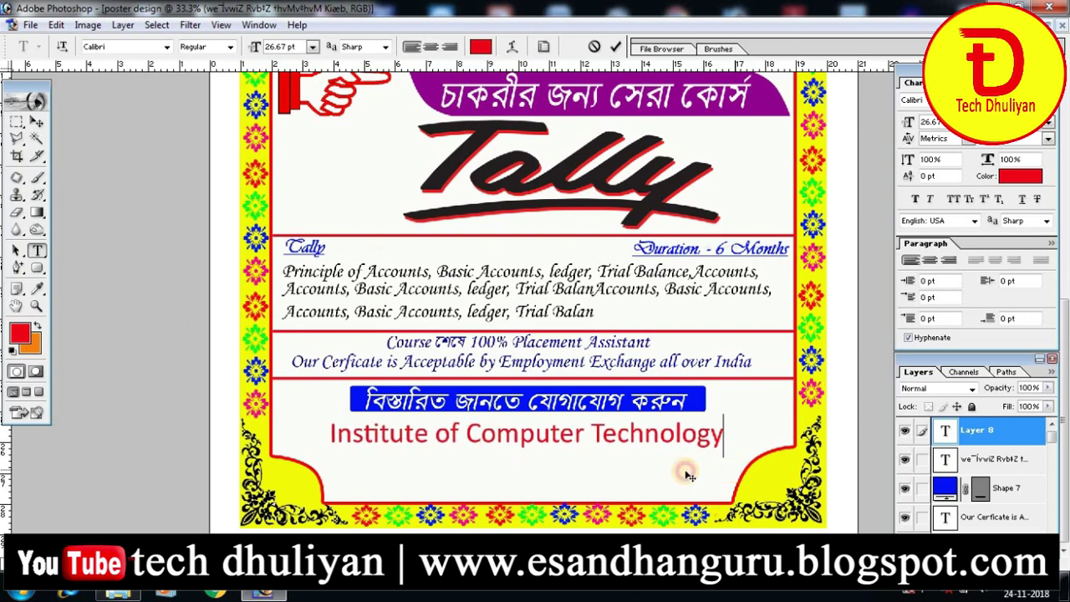
{"action": "left_click", "coordinate": [35, 252]}
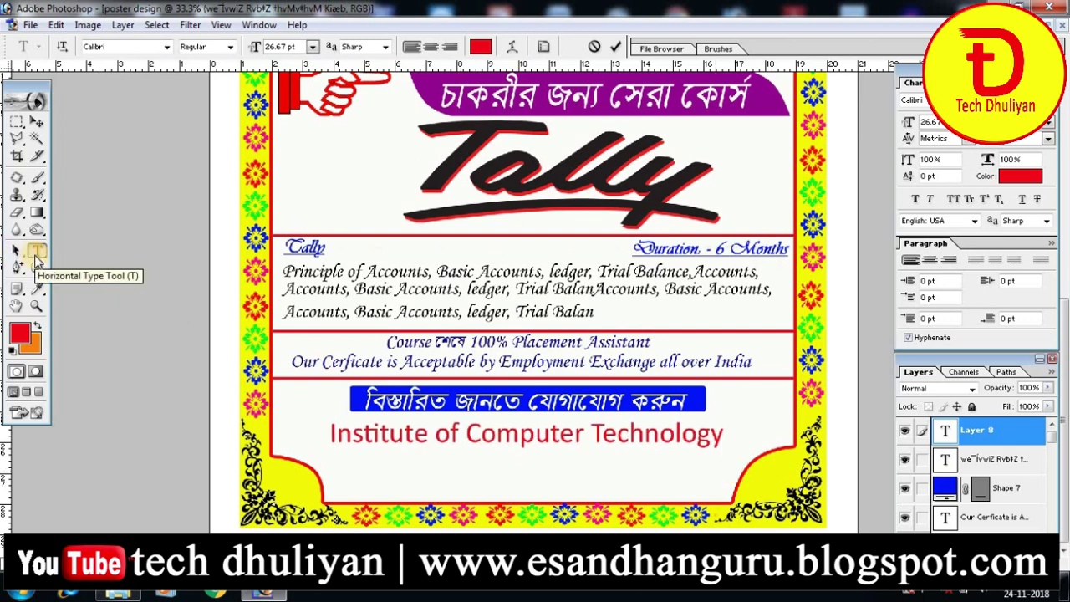
- Add the line 'Hospital More, Dhuliyan, Murshidabad' under the institute name
{"action": "left_click", "coordinate": [36, 123]}
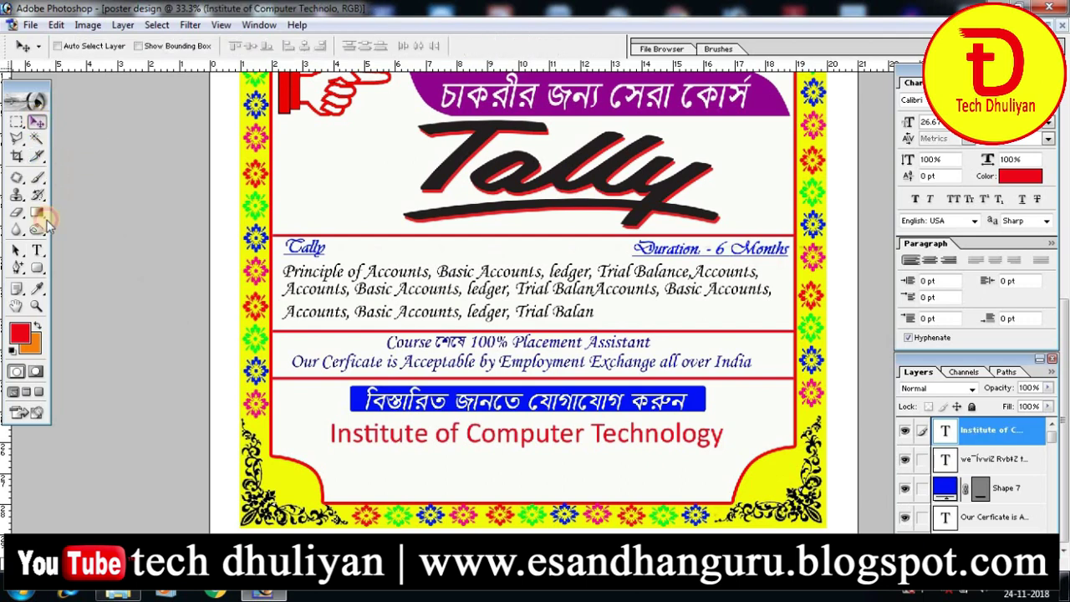
{"action": "left_click", "coordinate": [36, 251]}
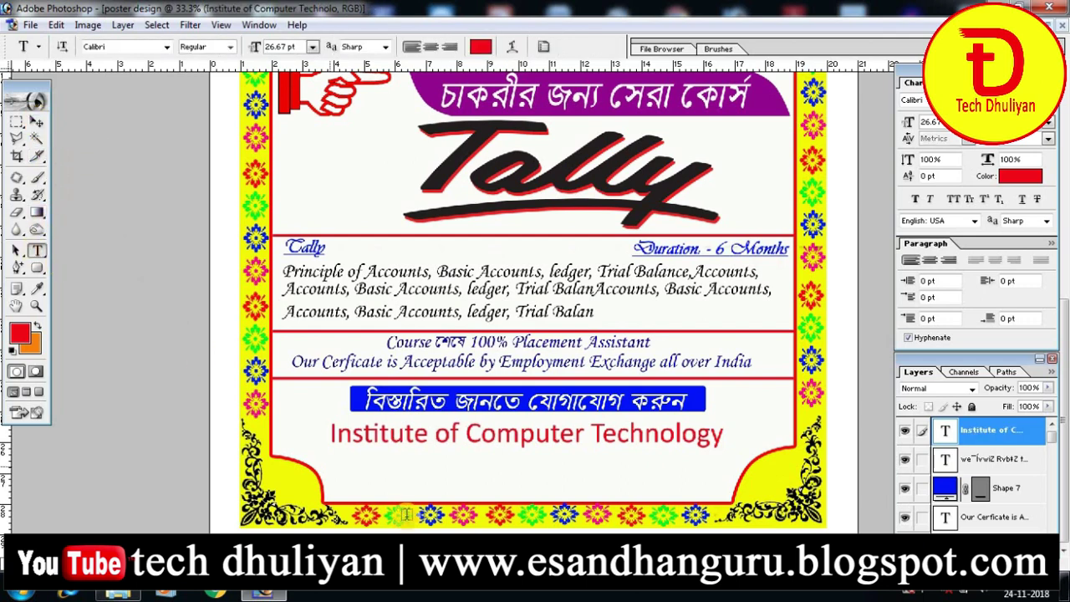
{"action": "left_click", "coordinate": [330, 466]}
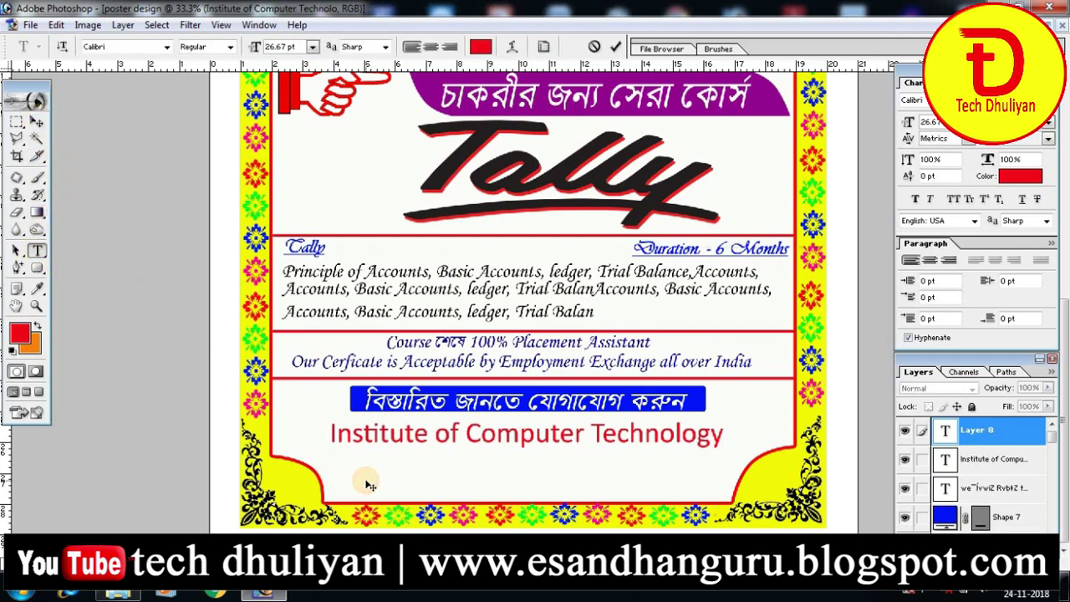
{"action": "type", "text": "Hospital "}
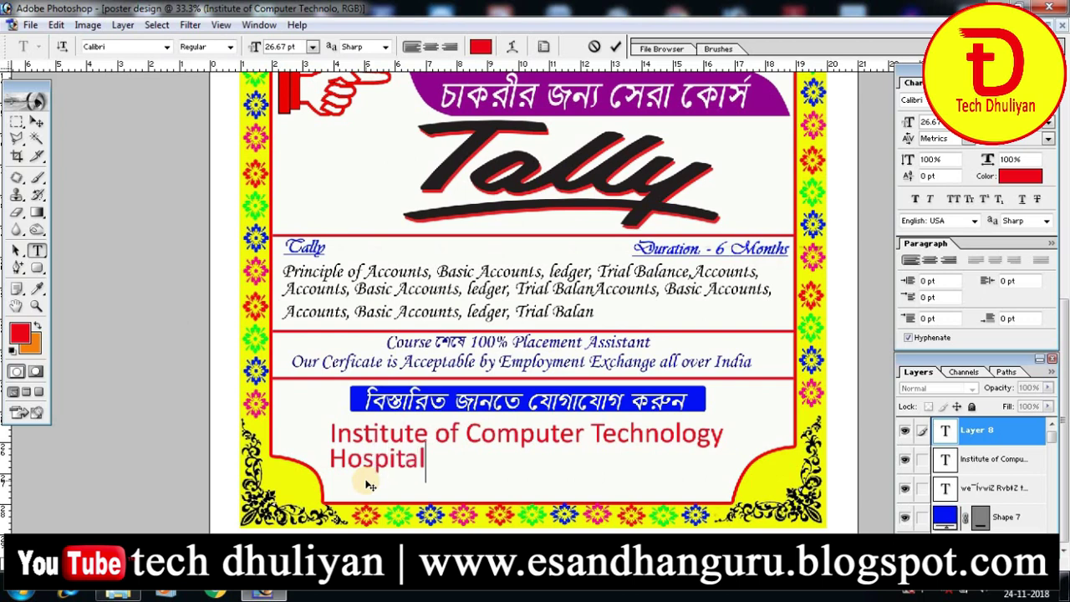
{"action": "type", "text": "More"}
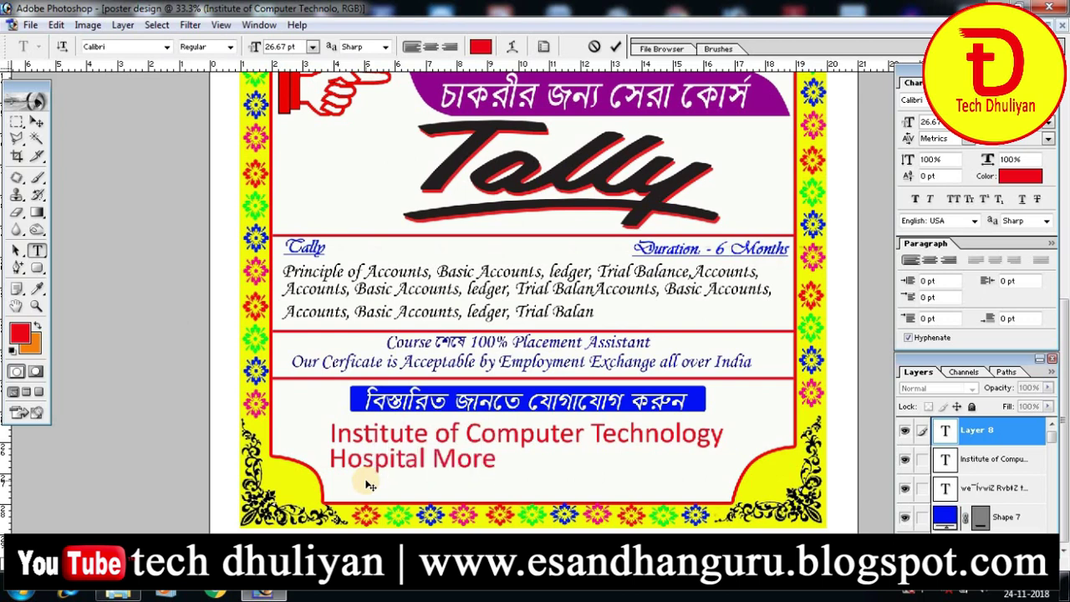
{"action": "type", "text": ", Dhuliyan"}
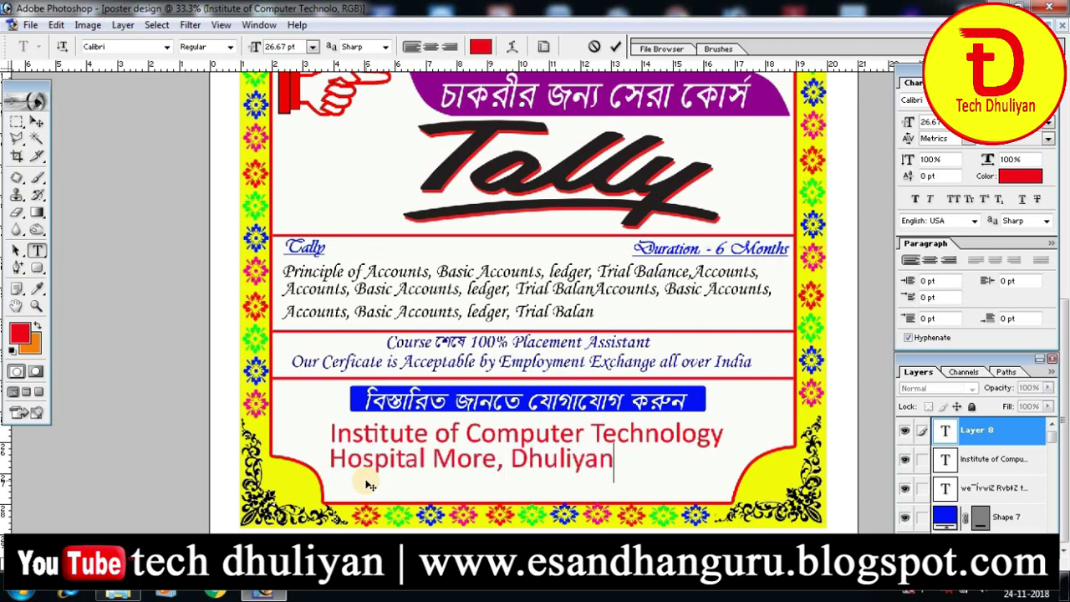
{"action": "type", "text": ", Murs"}
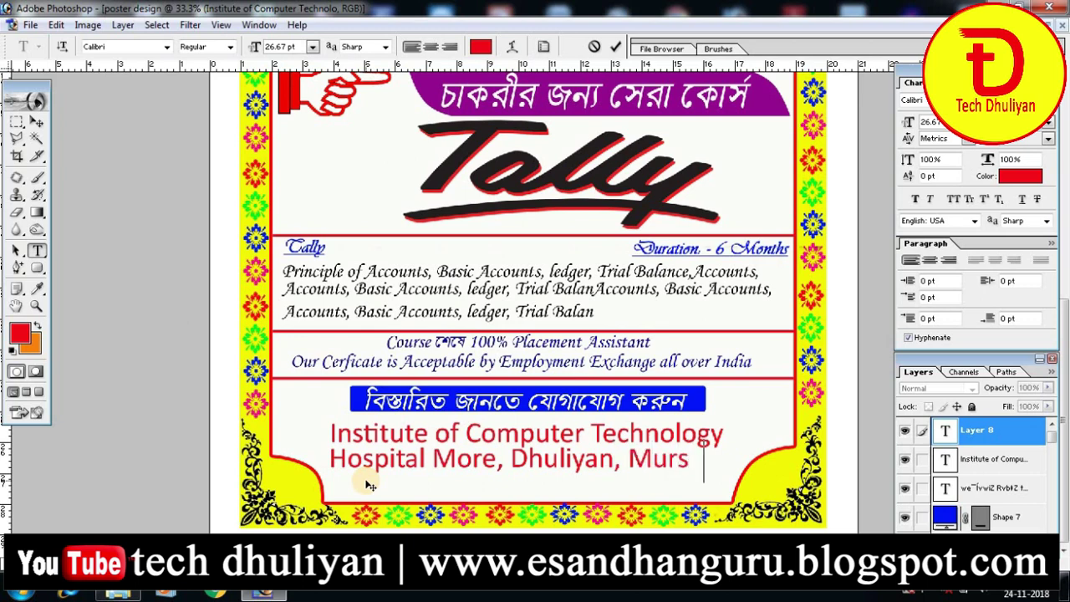
{"action": "type", "text": "hidabad"}
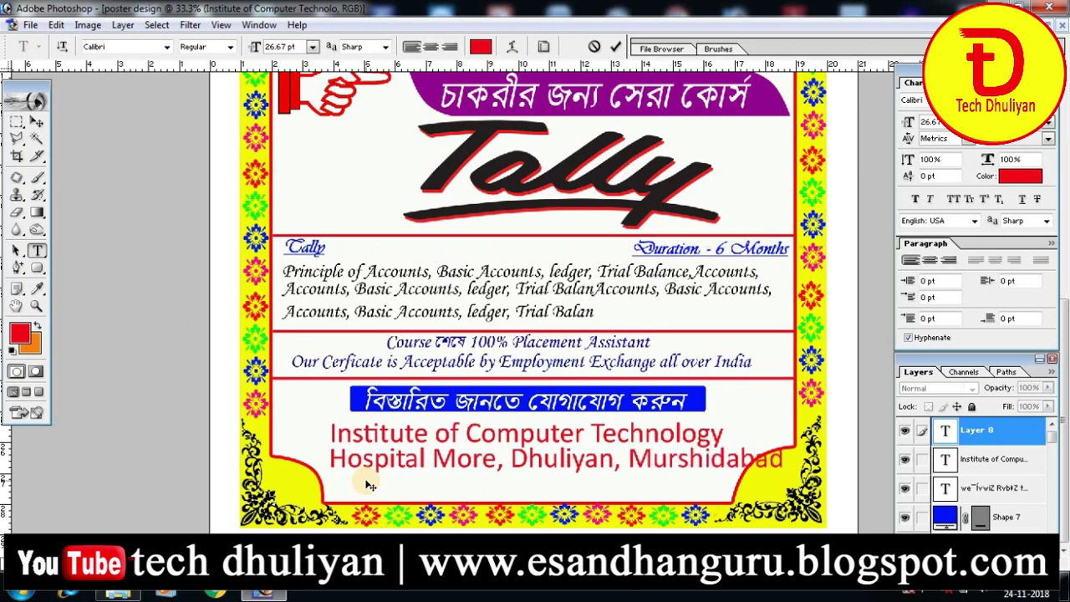
- Colour the whole address line deep blue
{"action": "left_click_drag", "start_coordinate": [328, 460], "coordinate": [870, 420]}
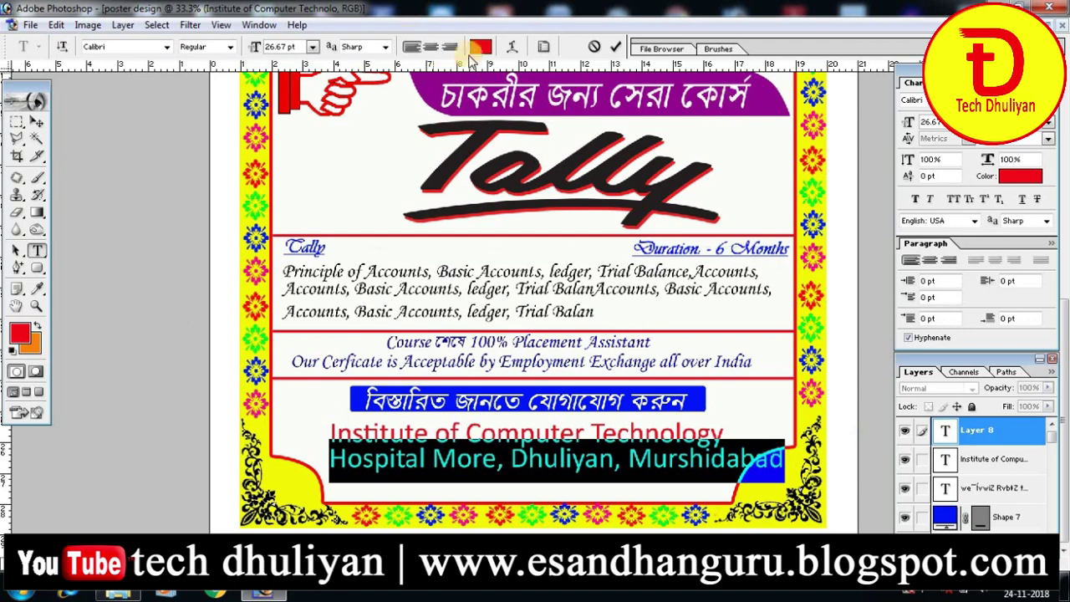
{"action": "left_click", "coordinate": [480, 46]}
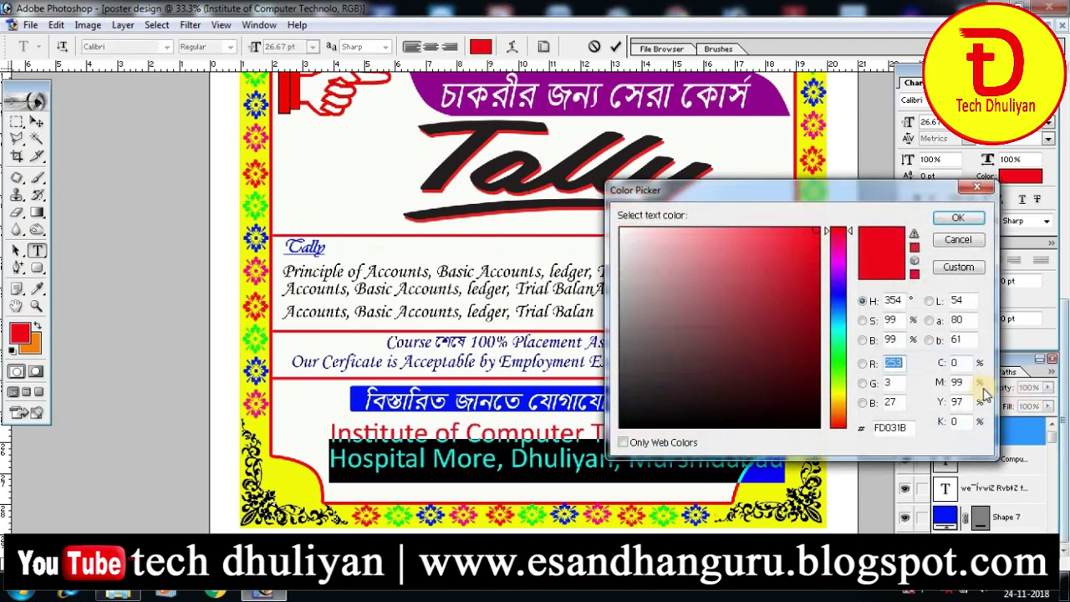
{"action": "left_click", "coordinate": [842, 289]}
{"action": "left_click", "coordinate": [811, 274]}
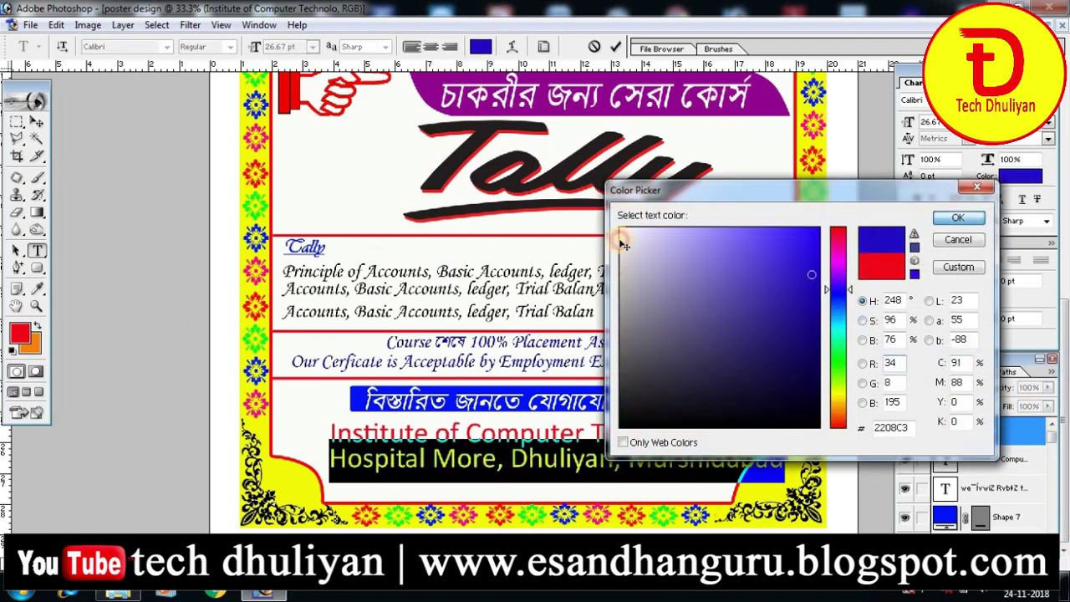
{"action": "key", "text": "Return"}
{"action": "left_click", "coordinate": [36, 121]}
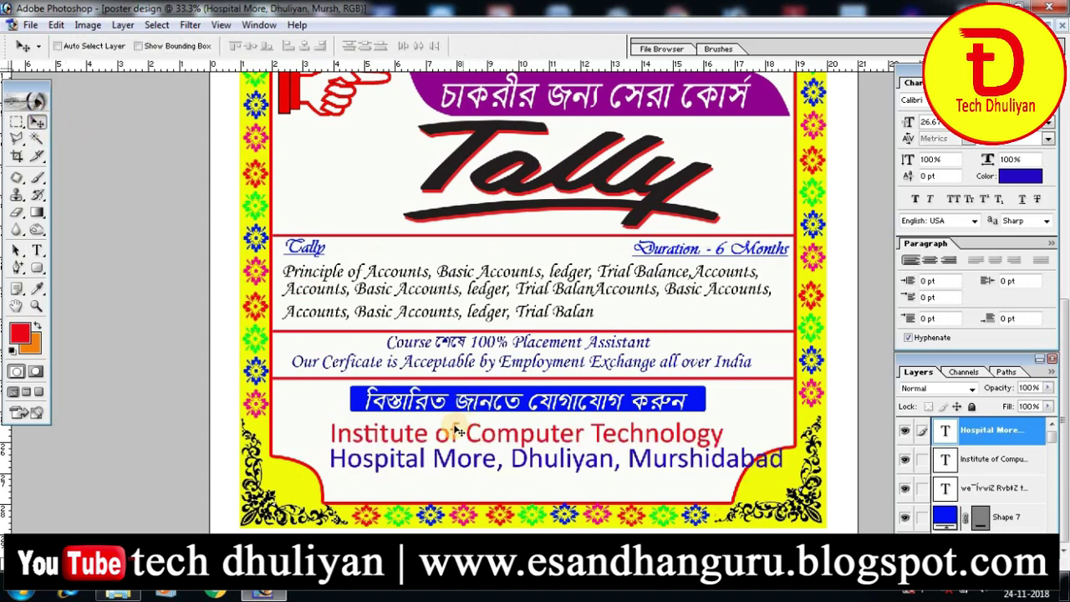
- Stretch the address line taller and wider with Free Transform
{"action": "key", "text": "ctrl+t"}
{"action": "left_click_drag", "start_coordinate": [782, 458], "coordinate": [739, 461]}
{"action": "left_click_drag", "start_coordinate": [535, 470], "coordinate": [535, 474]}
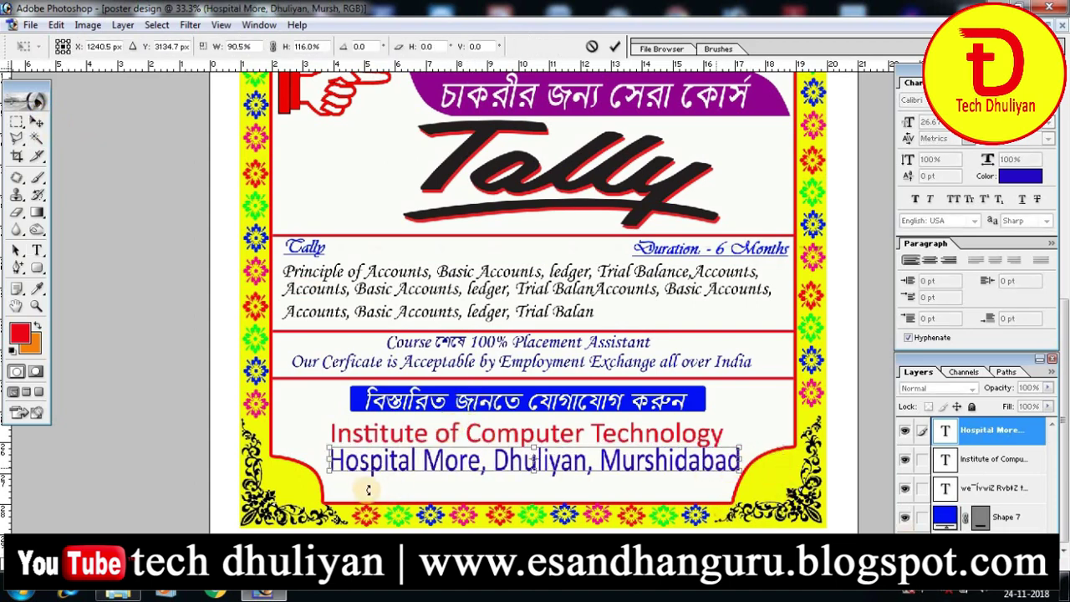
{"action": "left_click_drag", "start_coordinate": [325, 460], "coordinate": [312, 459]}
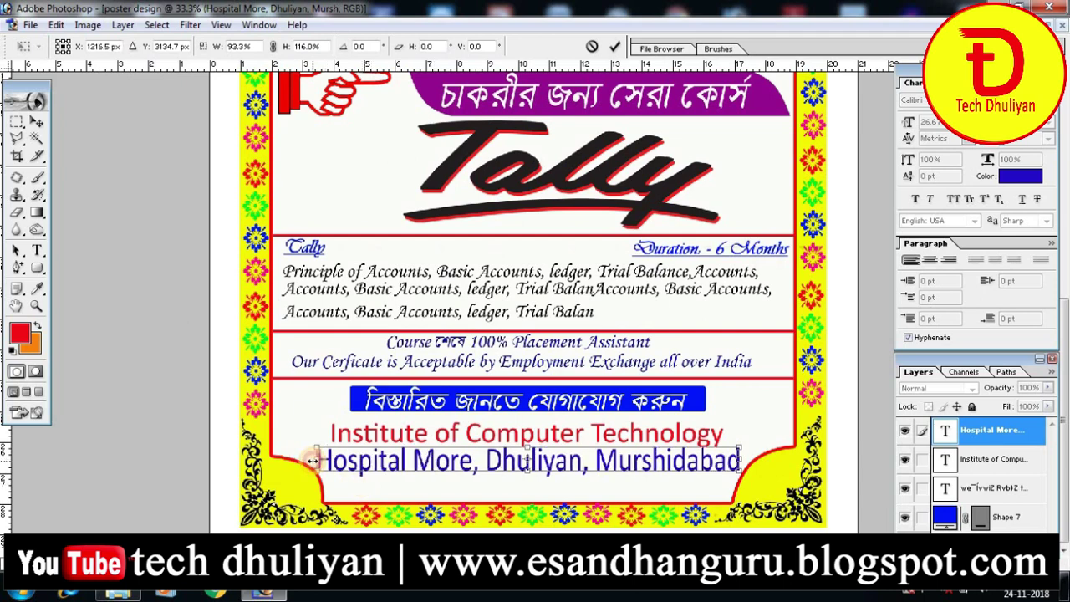
{"action": "key", "text": "Return"}
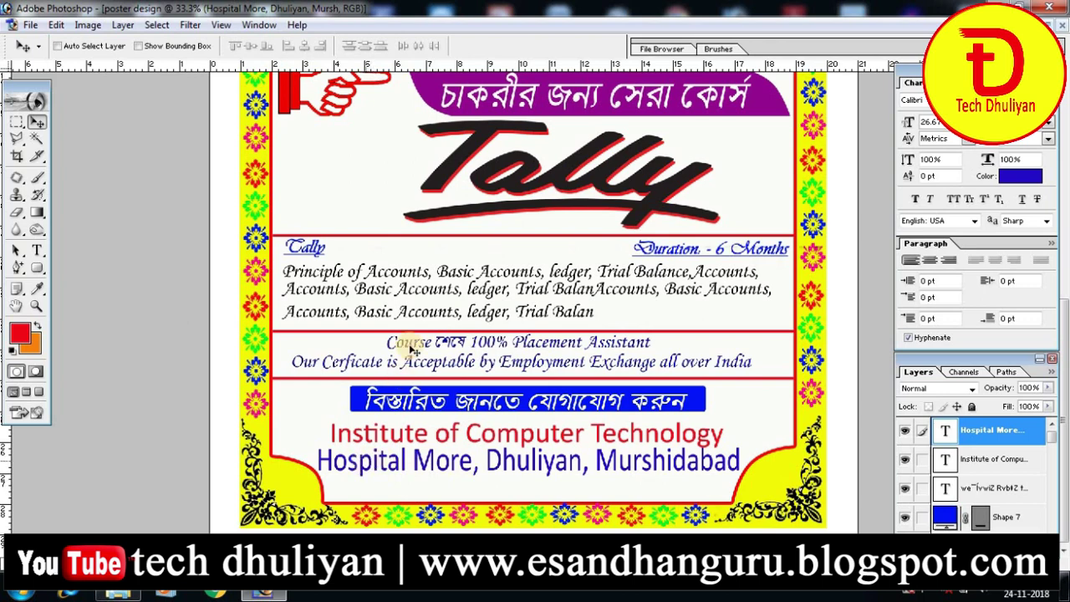
- Start a new red text line below the blue address
{"action": "left_click", "coordinate": [35, 252]}
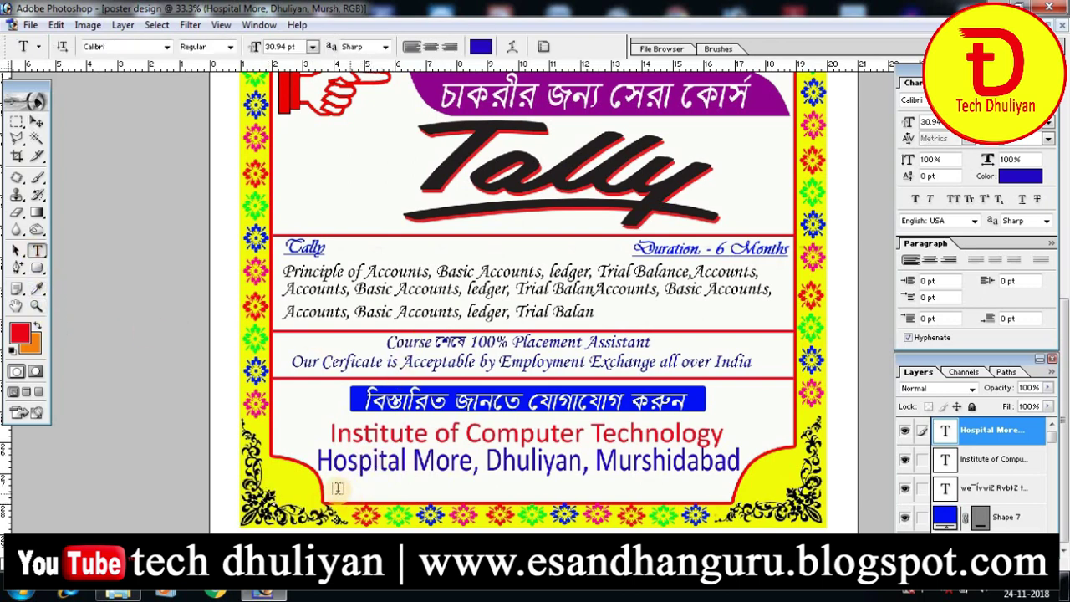
{"action": "left_click", "coordinate": [381, 468]}
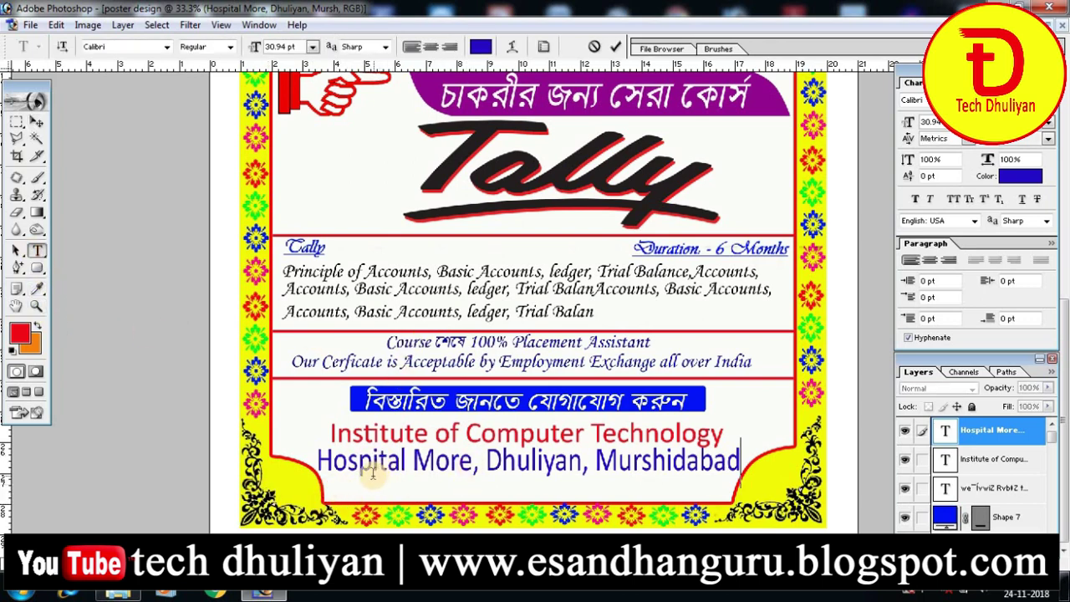
{"action": "left_click", "coordinate": [33, 123]}
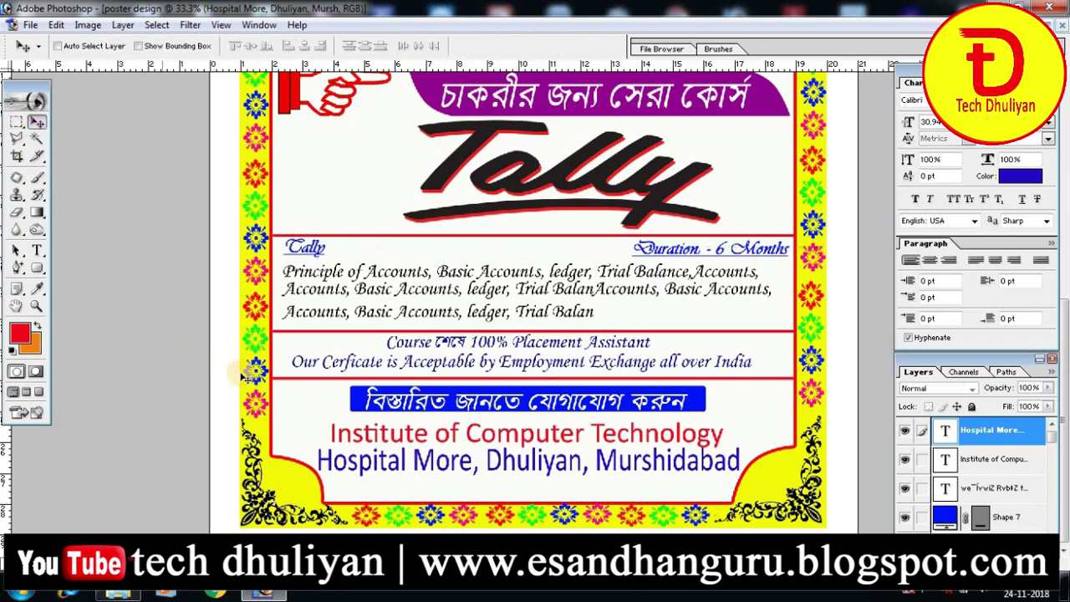
{"action": "left_click", "coordinate": [37, 251]}
{"action": "left_click", "coordinate": [341, 496]}
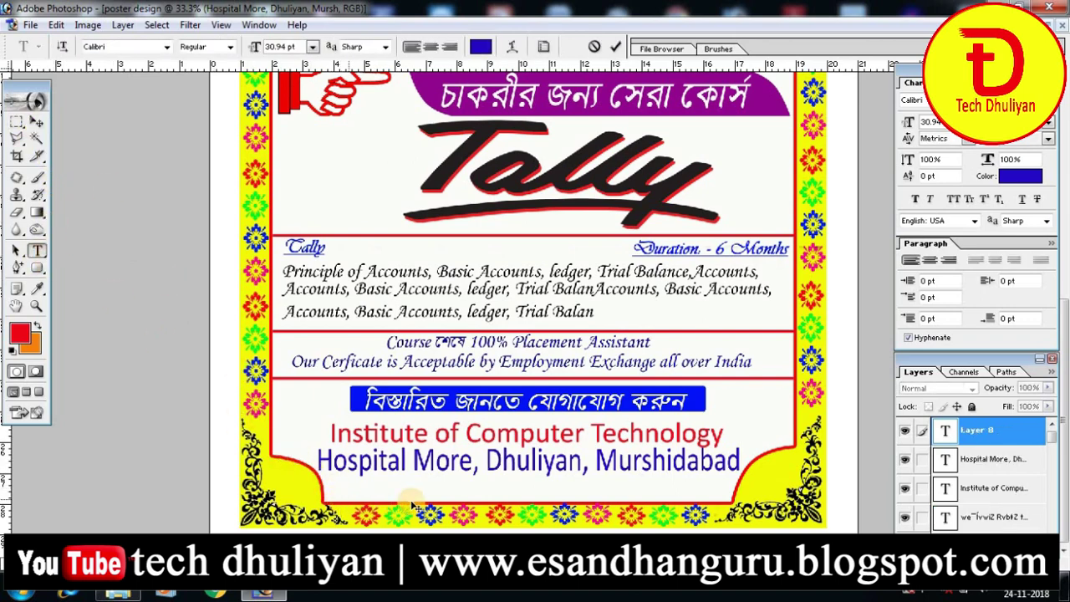
{"action": "left_click", "coordinate": [481, 48]}
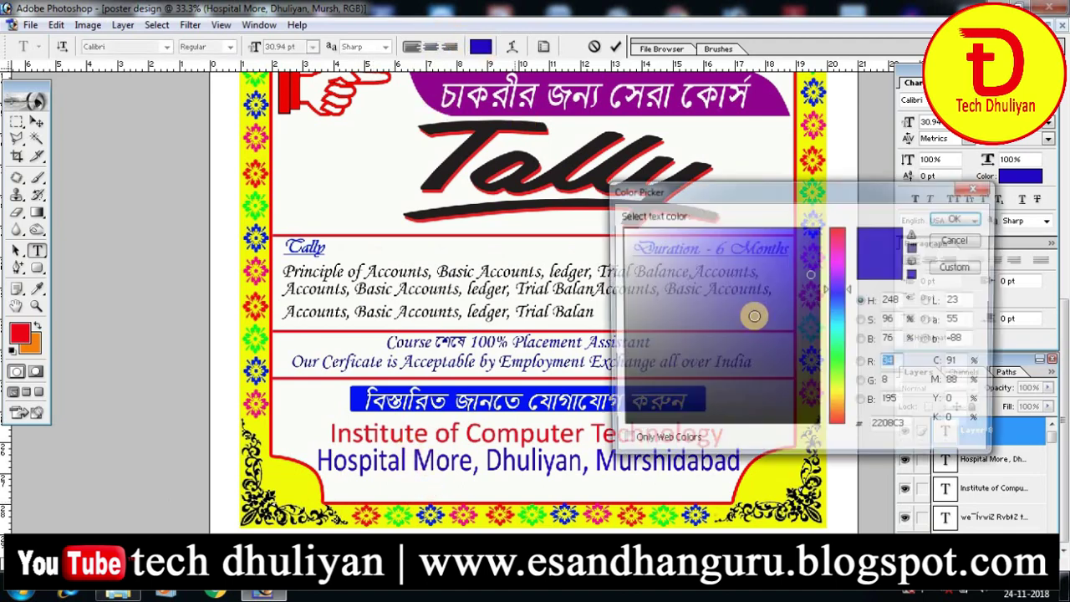
{"action": "left_click", "coordinate": [839, 233]}
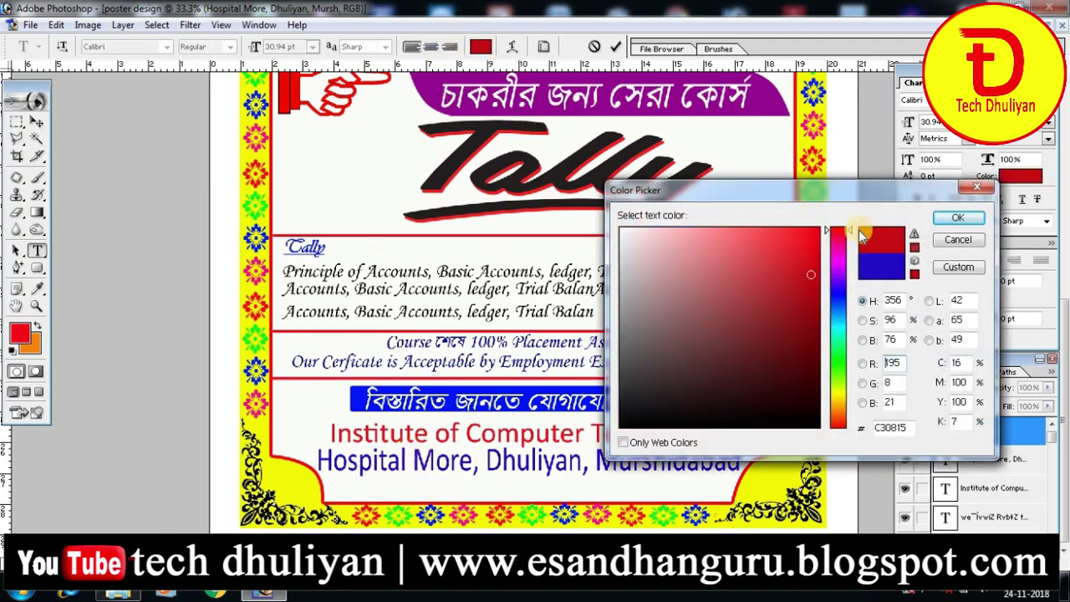
{"action": "left_click", "coordinate": [819, 228]}
{"action": "left_click", "coordinate": [954, 219]}
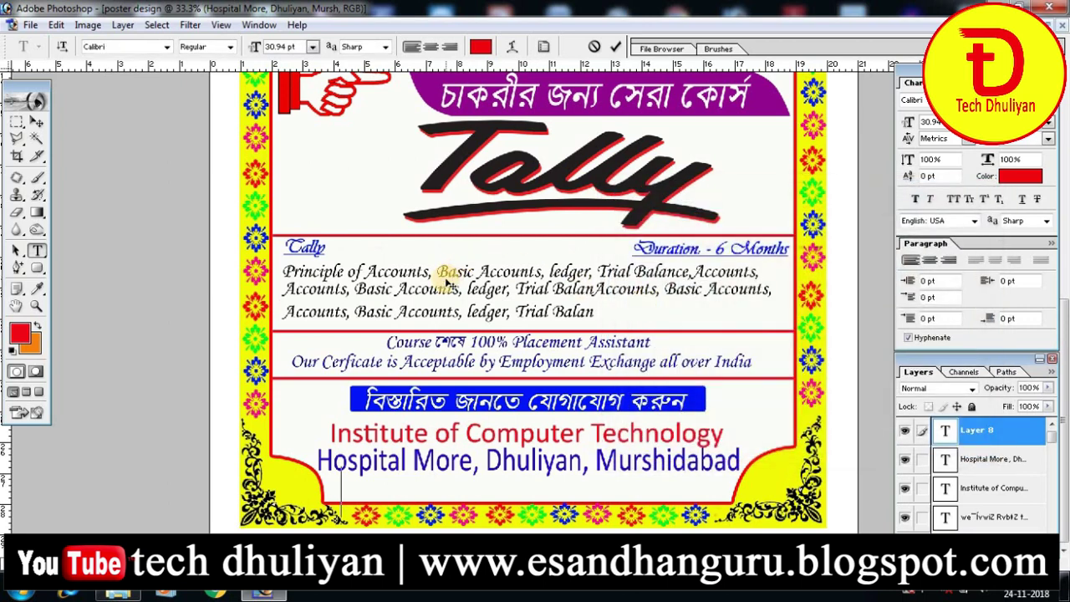
- Type 'Contact:-' followed by the two phone numbers separated by a slash
{"action": "type", "text": "Co"}
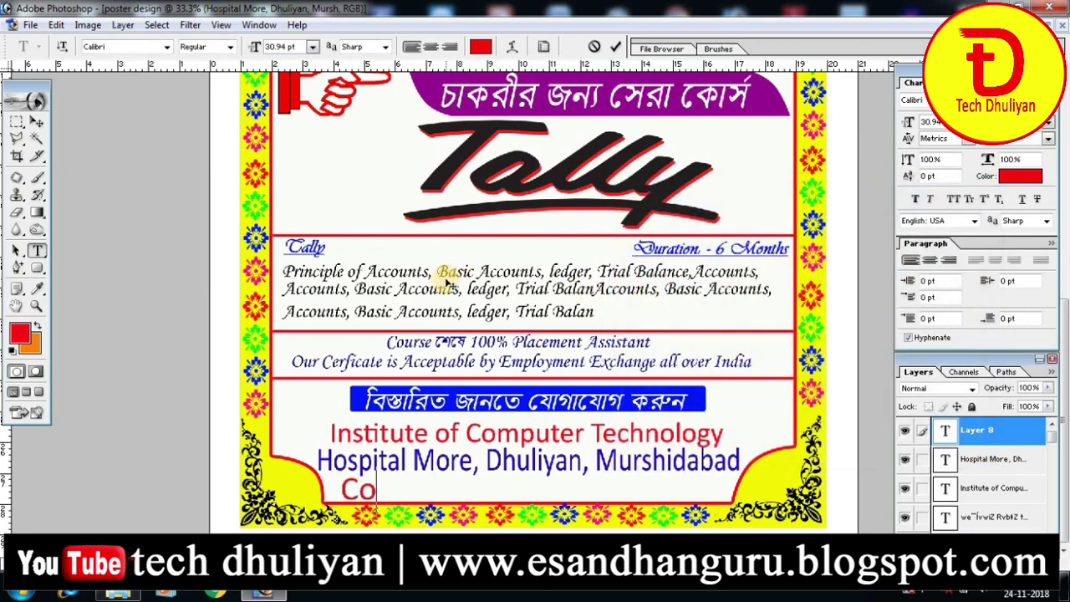
{"action": "type", "text": "ntact"}
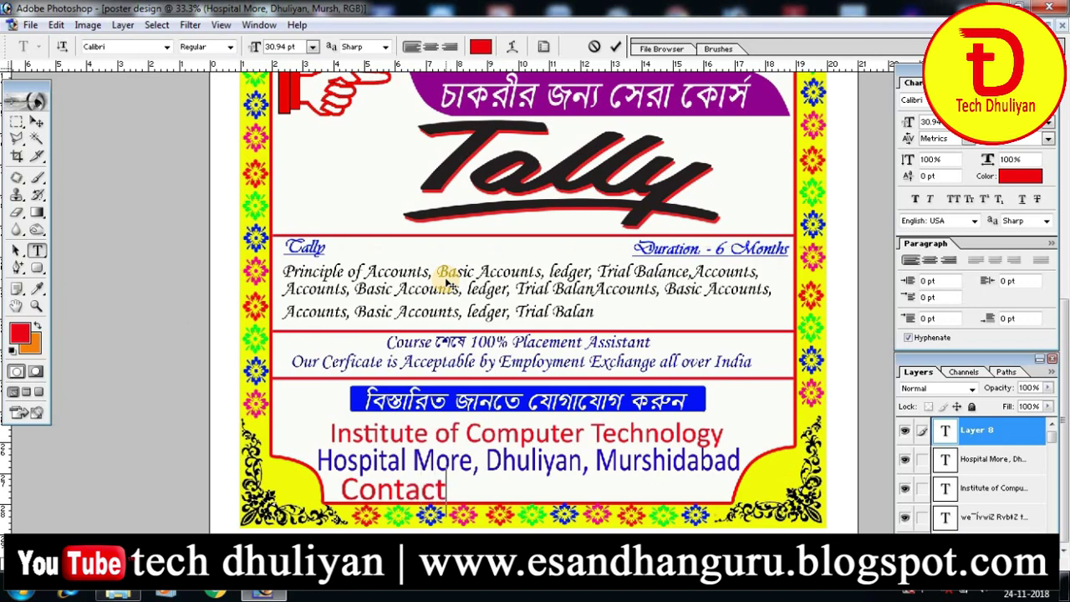
{"action": "type", "text": ":-n"}
{"action": "key", "text": "BackSpace"}
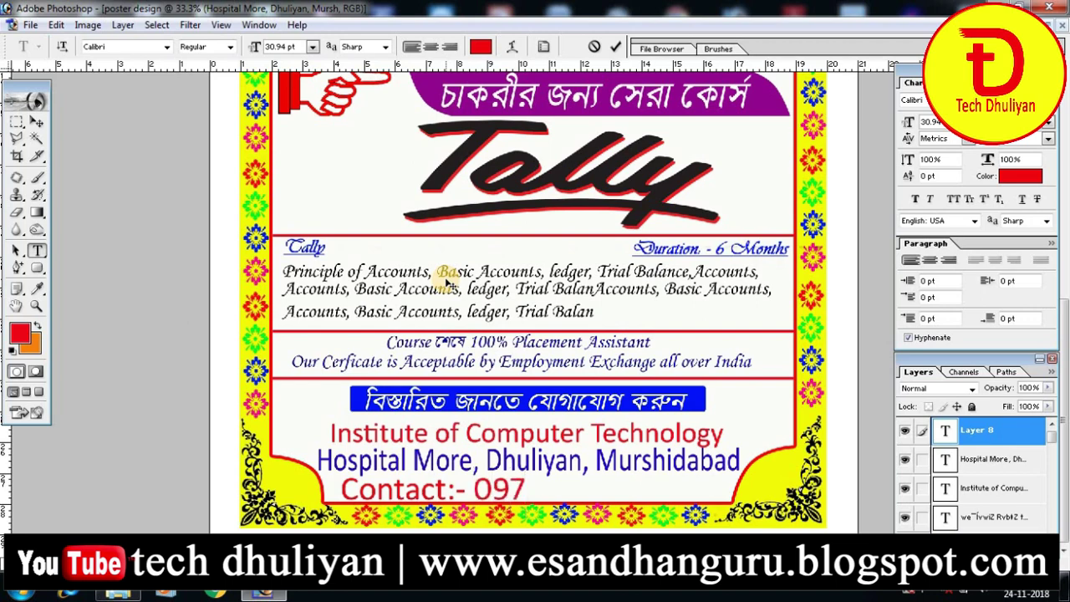
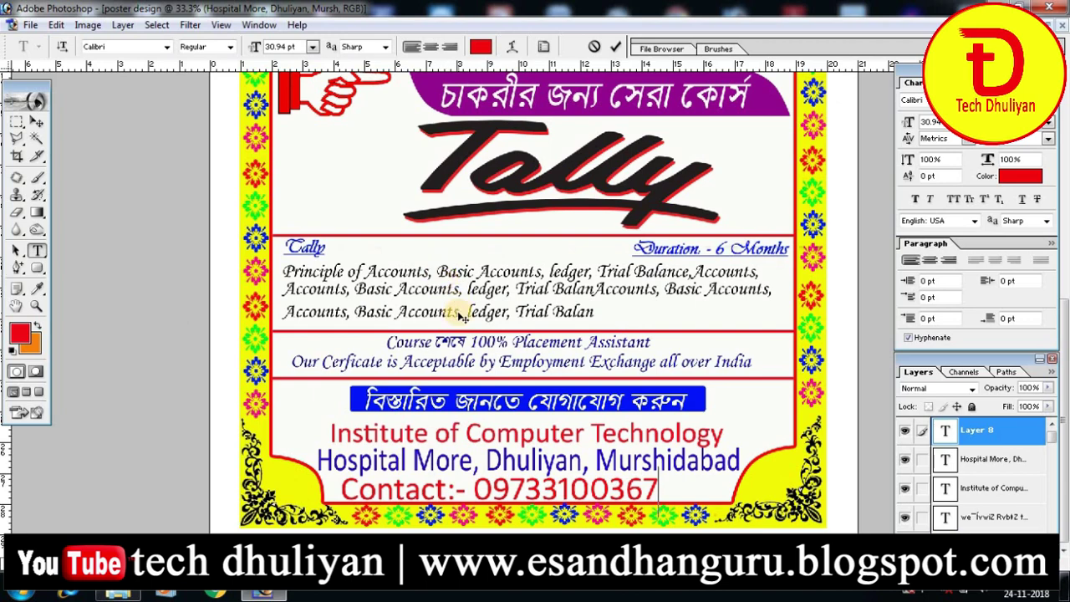
{"action": "type", "text": "/."}
{"action": "key", "text": "BackSpace"}
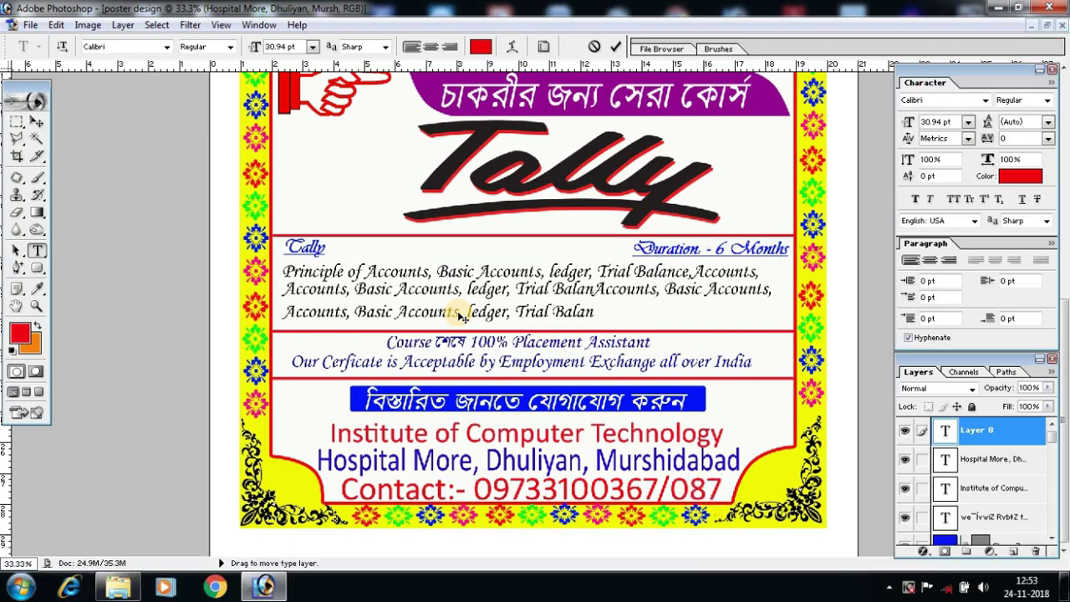
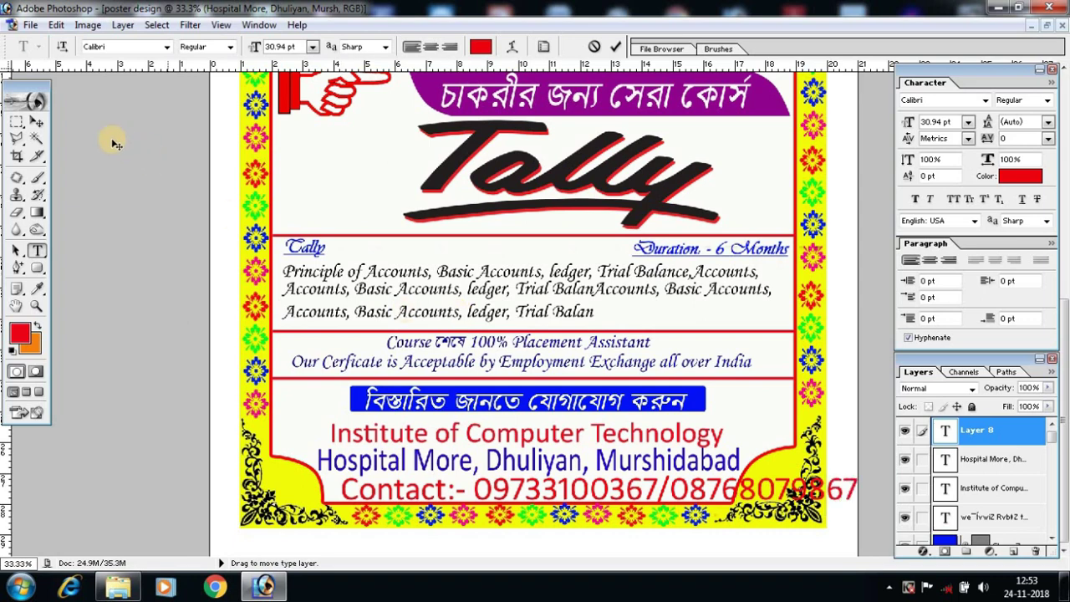
- Narrow the red Contact line to fit inside the border, nudge it left, and zoom out
{"action": "left_click", "coordinate": [36, 121]}
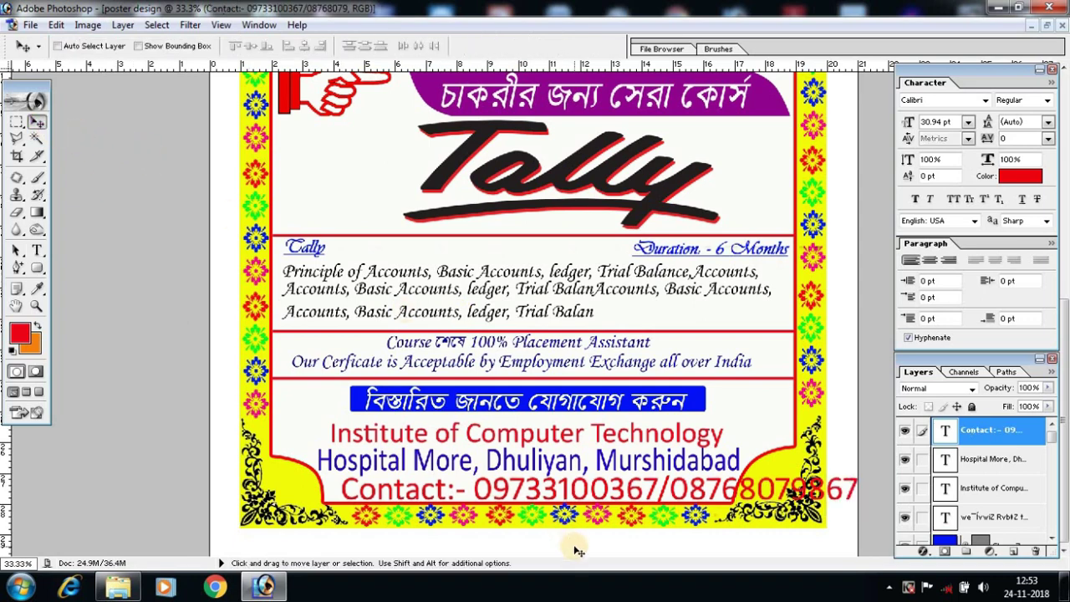
{"action": "key", "text": "ctrl+t"}
{"action": "left_click_drag", "start_coordinate": [859, 501], "coordinate": [723, 495]}
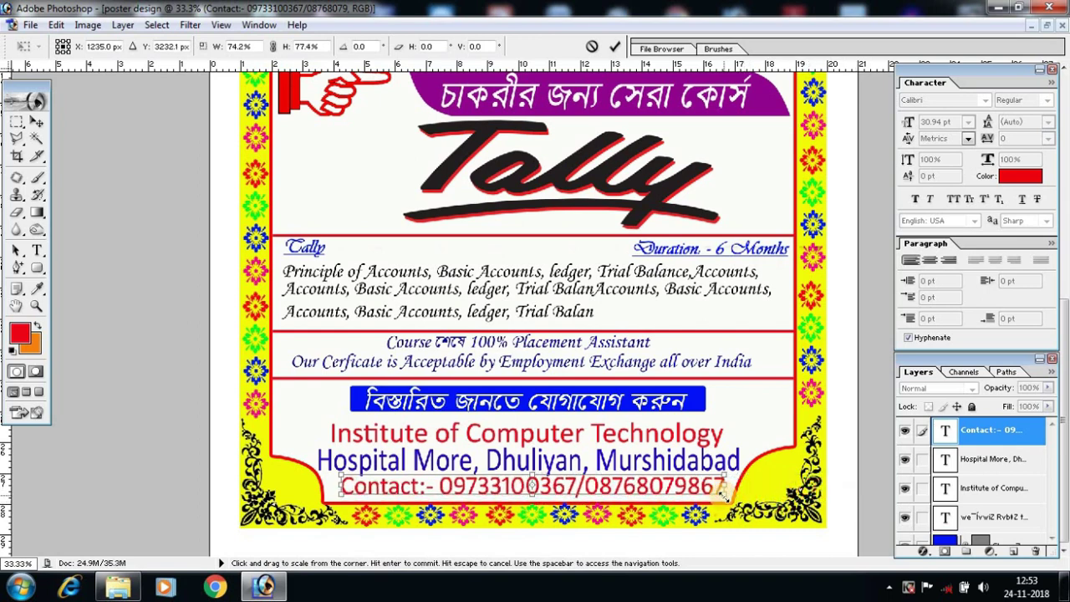
{"action": "key", "text": "Return"}
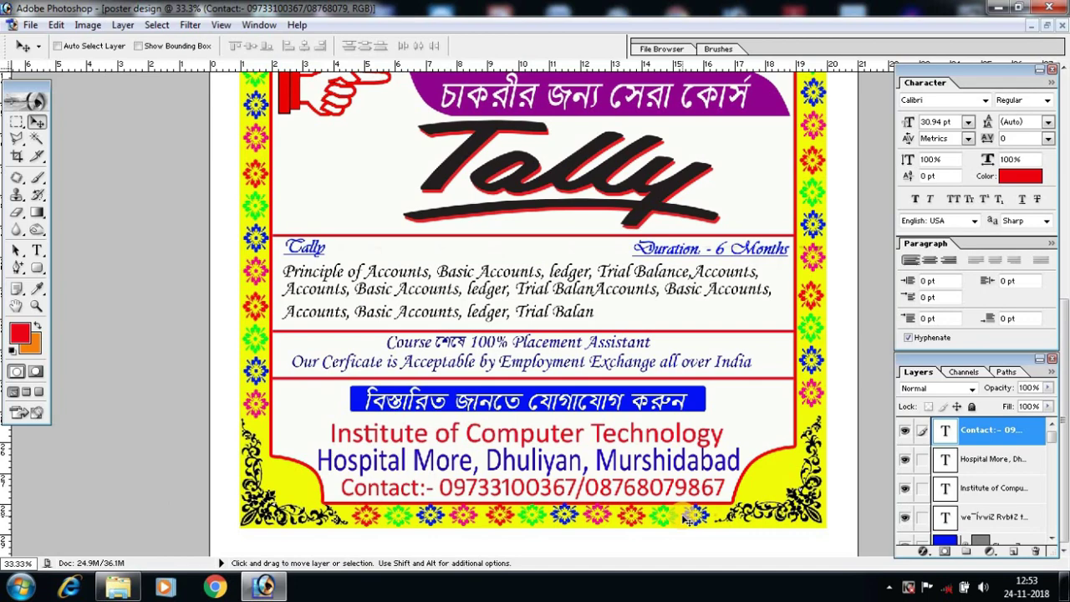
{"action": "key", "text": "Left"}
{"action": "key", "text": "Left"}
{"action": "key", "text": "Left"}
{"action": "key", "text": "Left"}
{"action": "key", "text": "Left"}
{"action": "key", "text": "Left"}
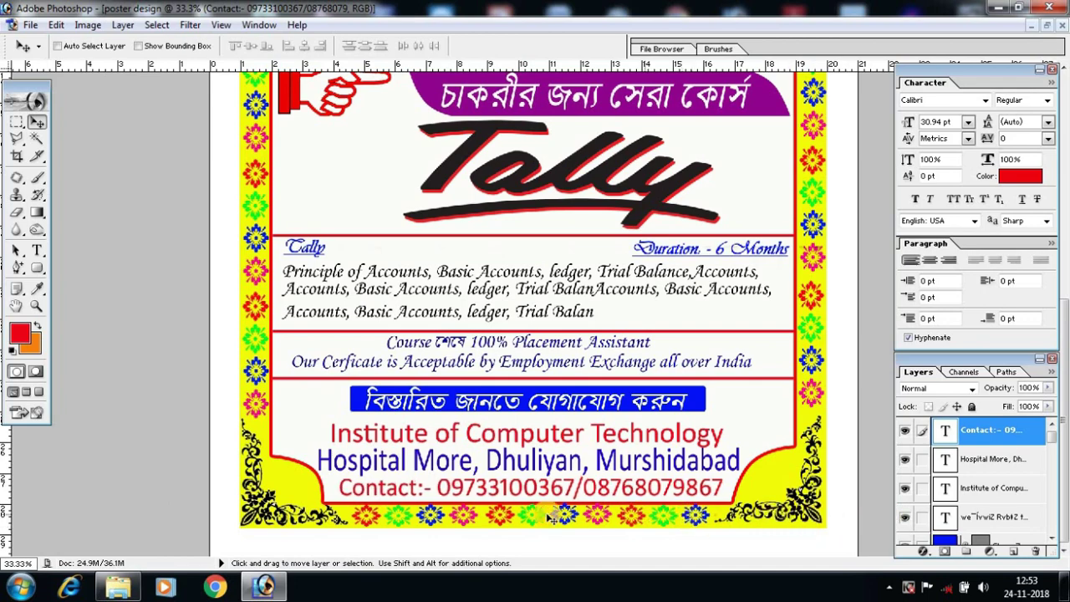
{"action": "scroll", "coordinate": [554, 510], "scroll_direction": "up", "scroll_amount": 2}
{"action": "scroll", "coordinate": [558, 501], "scroll_direction": "up", "scroll_amount": 1}
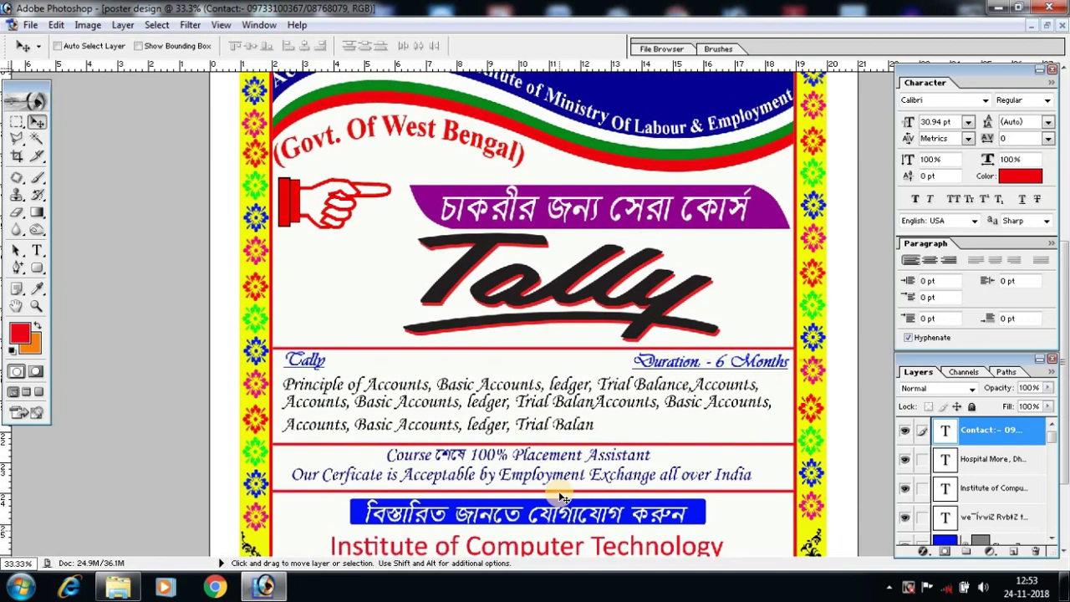
{"action": "key", "text": "ctrl+minus"}
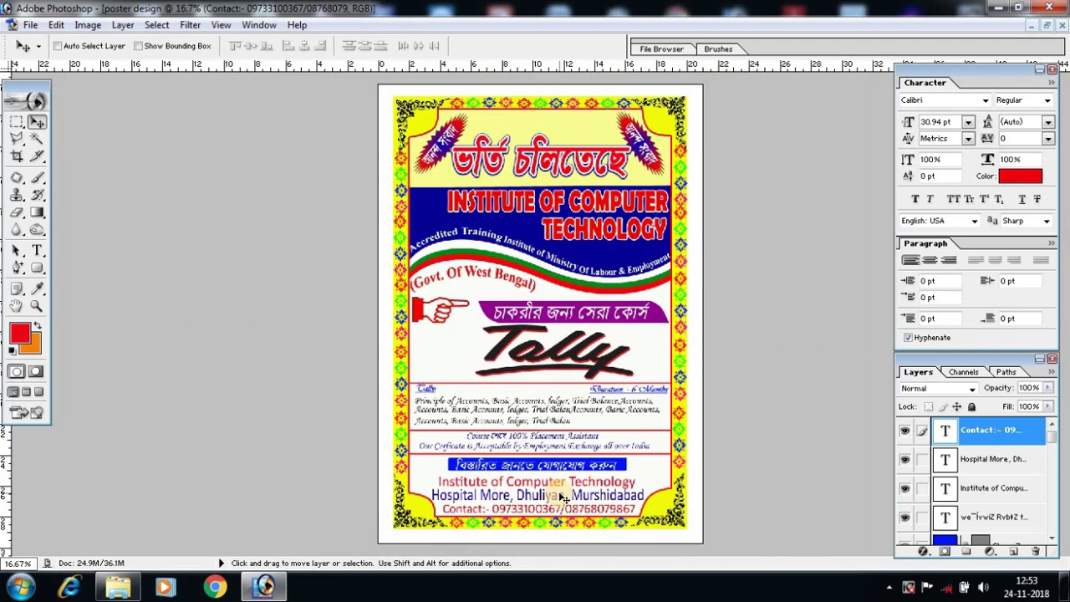